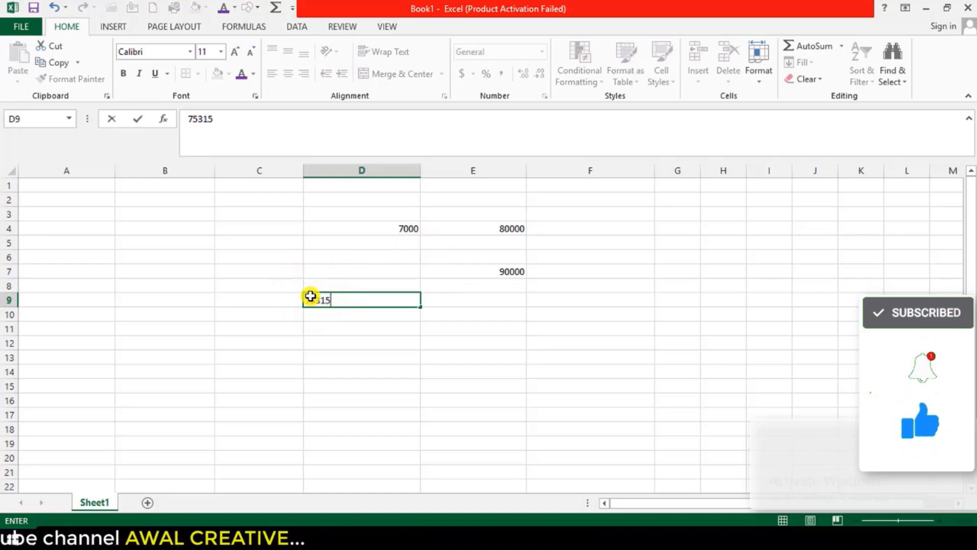
Step: Enter 2.6592 in cell C4 and move it to cell D8, directly above 75315
click(273, 221)
text(2.6592)
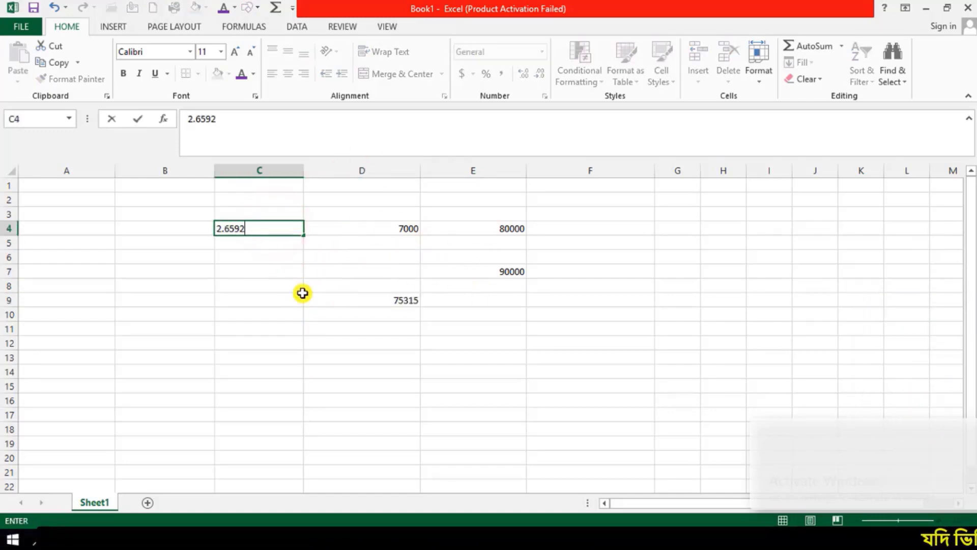
click(224, 231)
drag(214, 227, 485, 298)
click(338, 242)
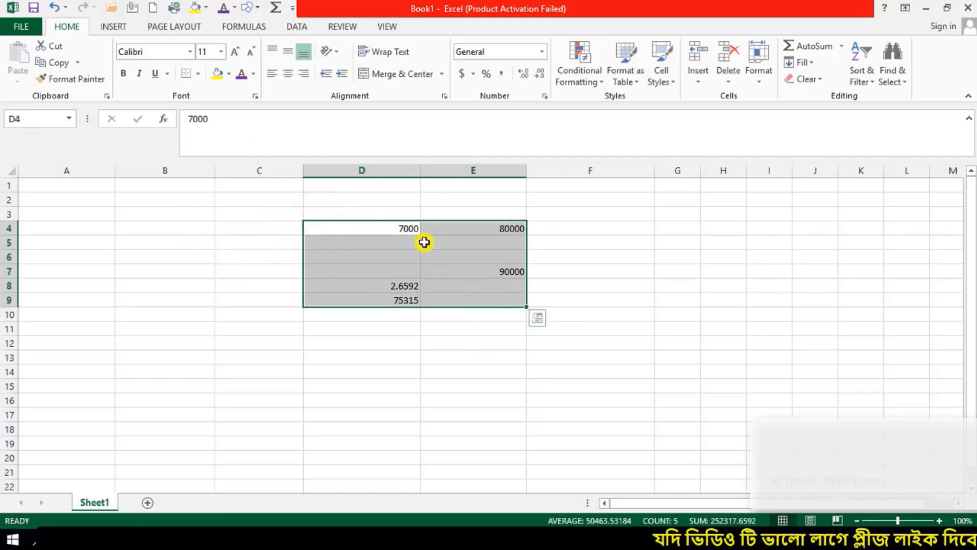
Step: Set the numbers in D4:E9 to font size 26 and the Times New Roman font
click(220, 51)
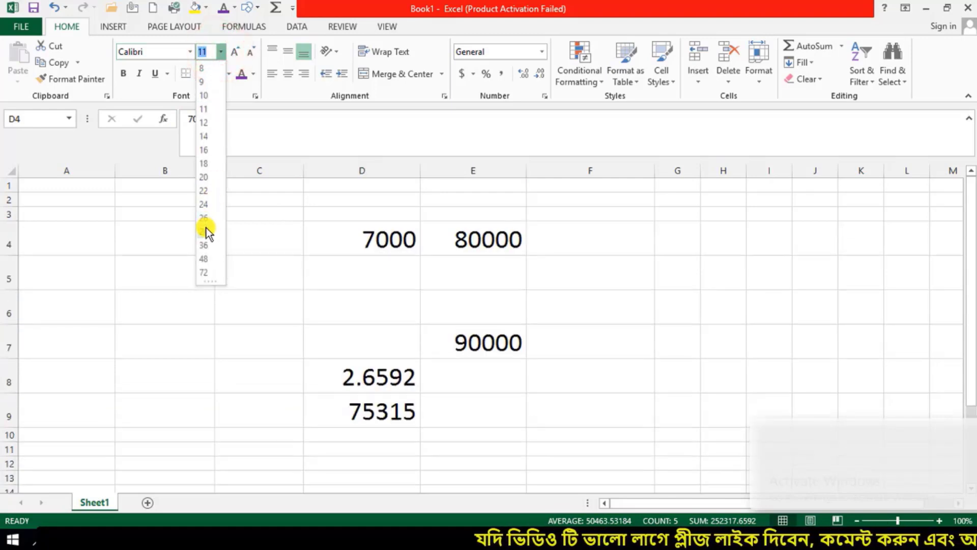
click(206, 218)
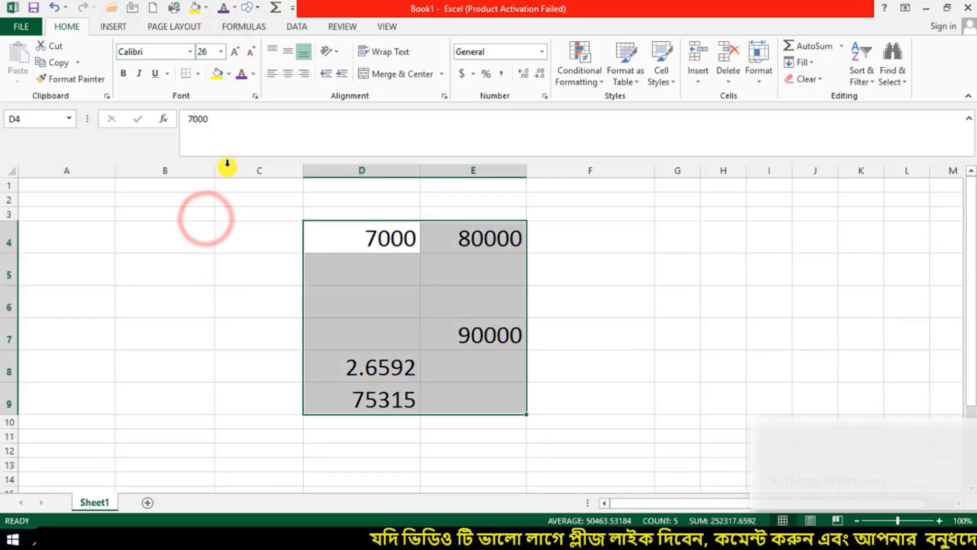
click(157, 50)
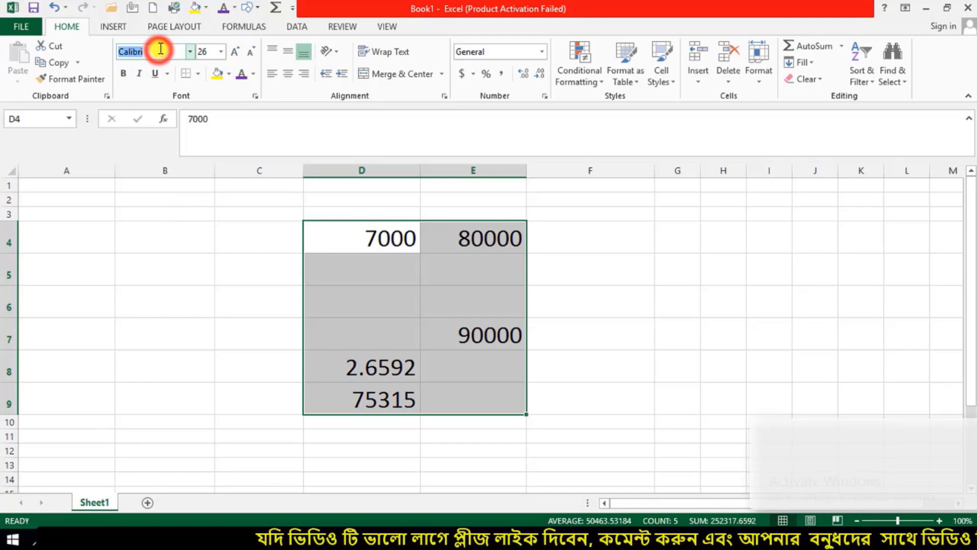
text(Times New Roma)
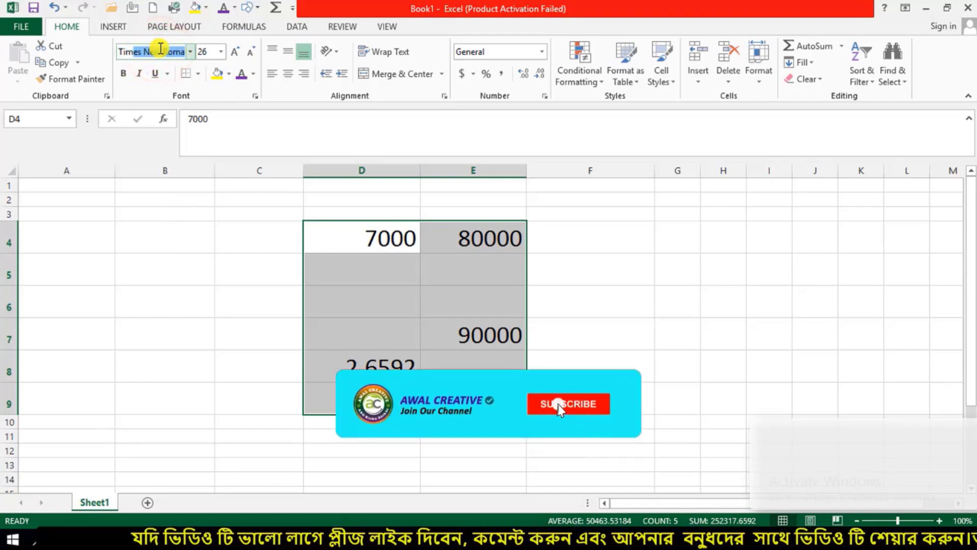
text(i)
key(Return)
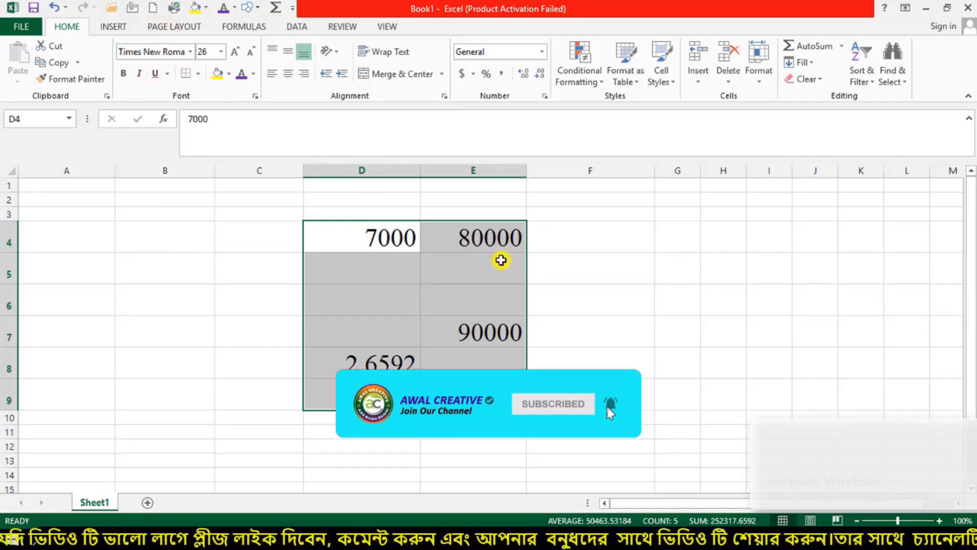
Step: Make the numbers in D4:E9 bold and colour their text with the standard purple
click(124, 74)
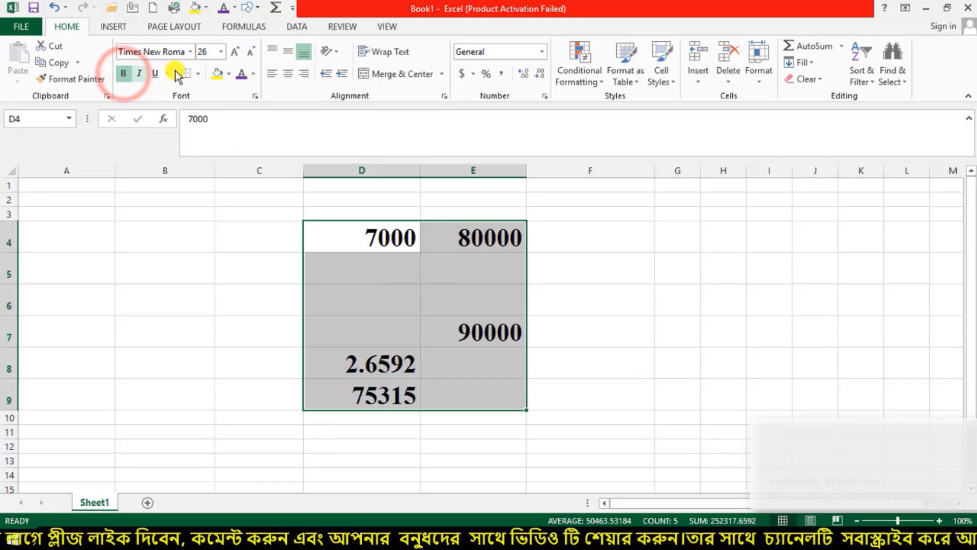
click(255, 76)
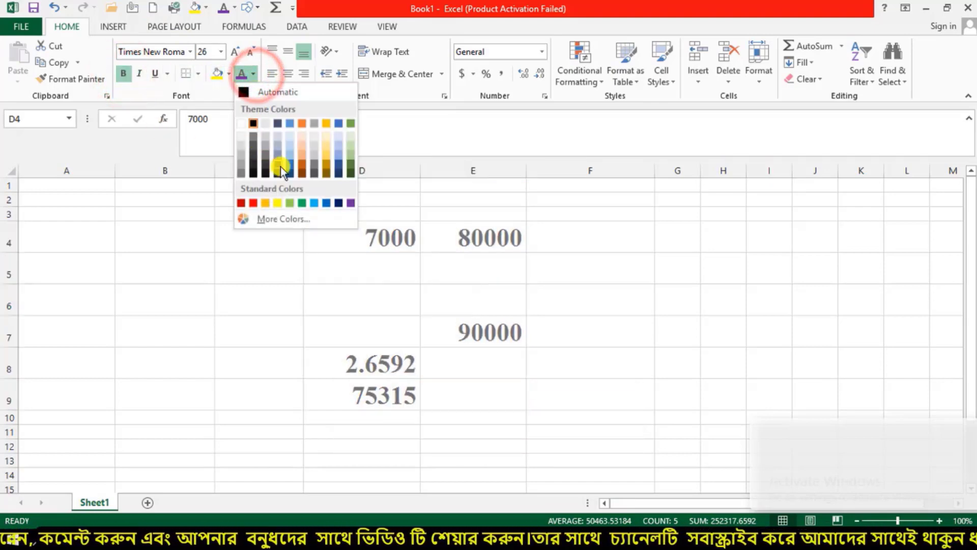
click(353, 203)
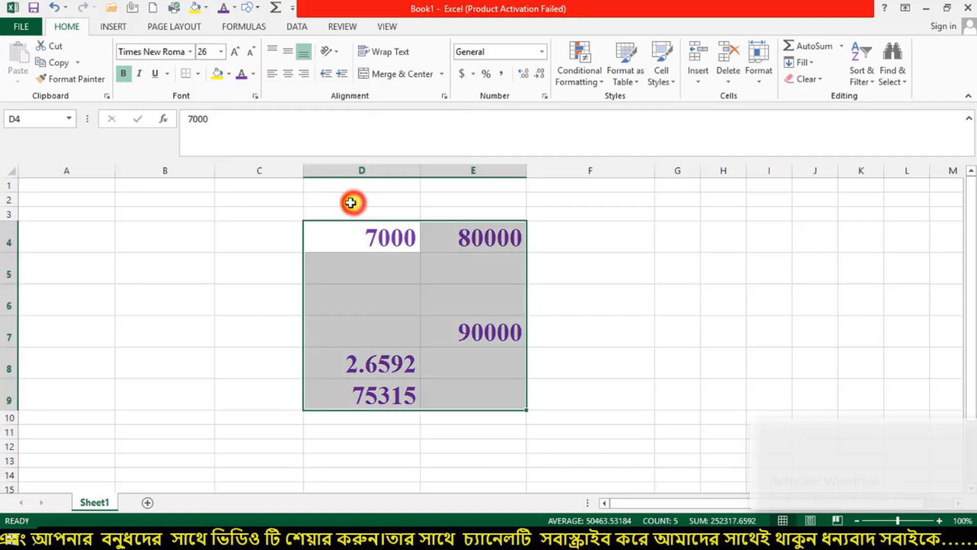
click(229, 74)
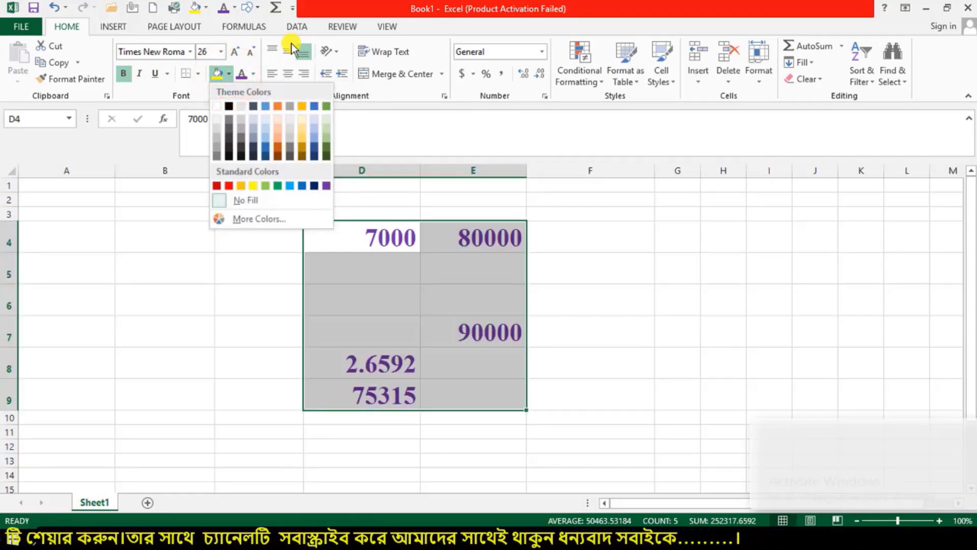
click(166, 78)
click(165, 77)
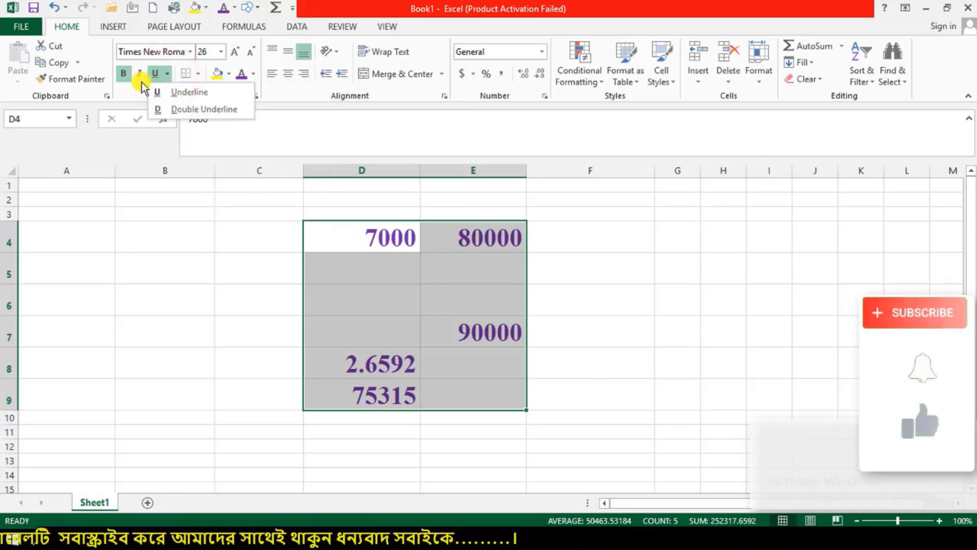
click(375, 267)
click(504, 264)
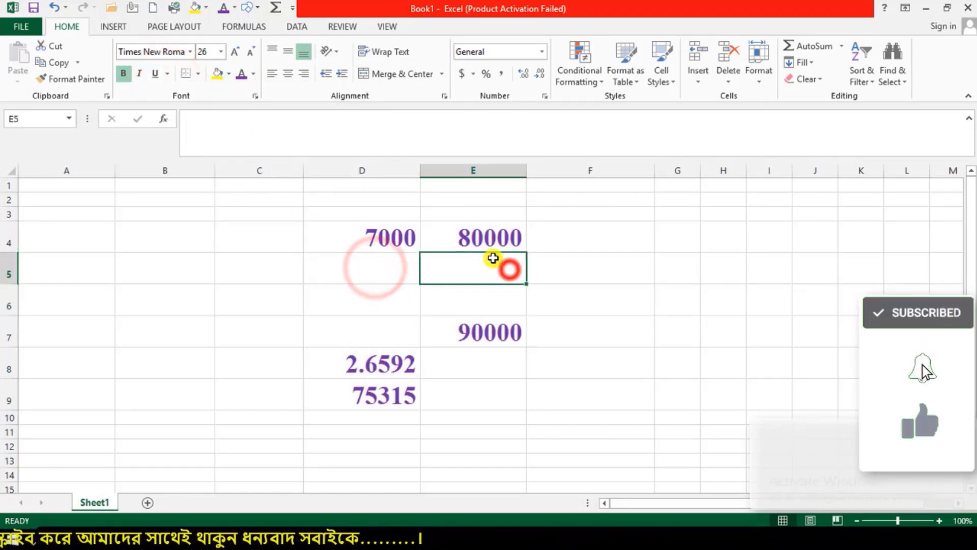
click(463, 236)
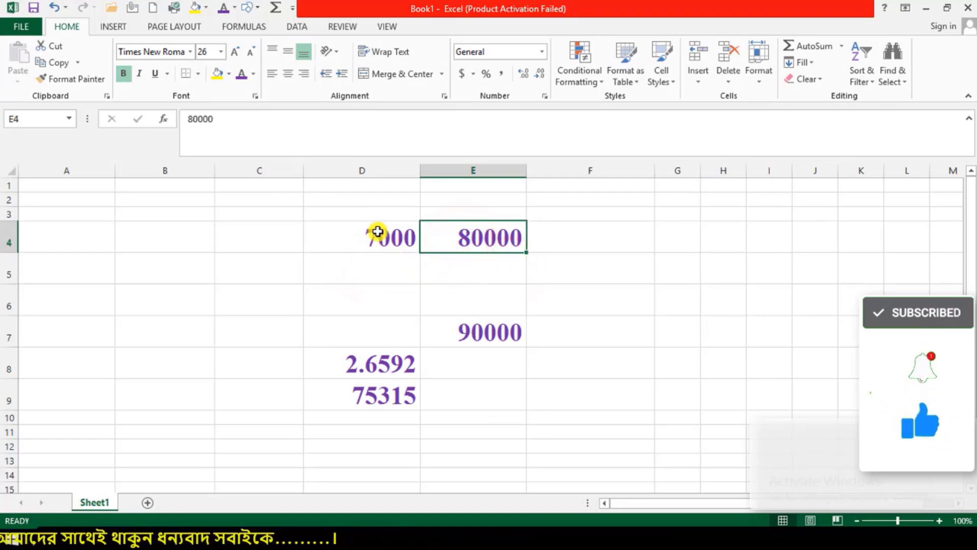
click(358, 243)
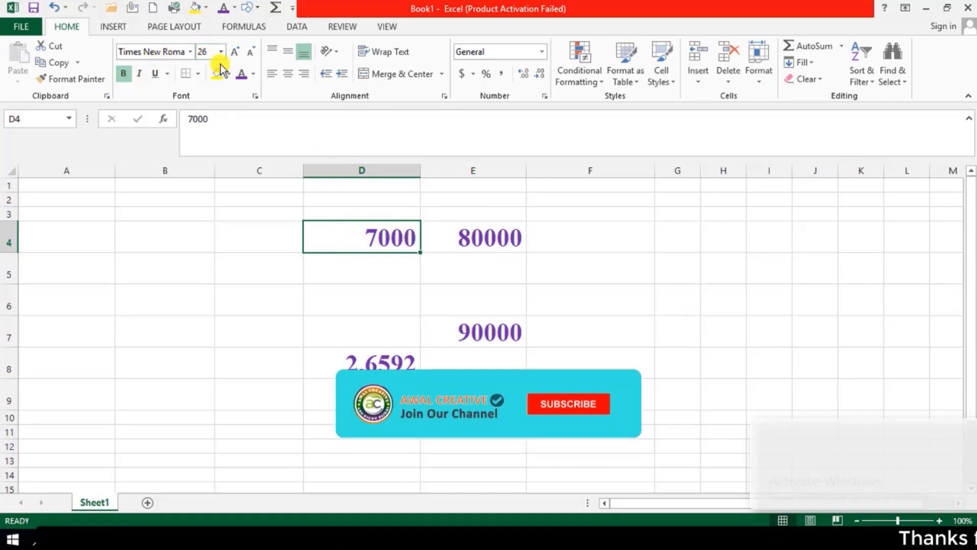
click(385, 234)
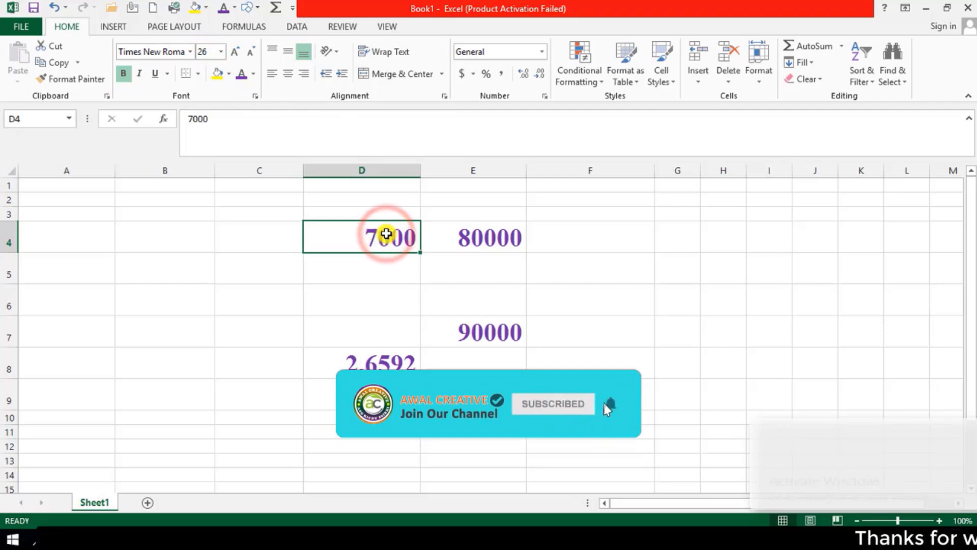
click(825, 87)
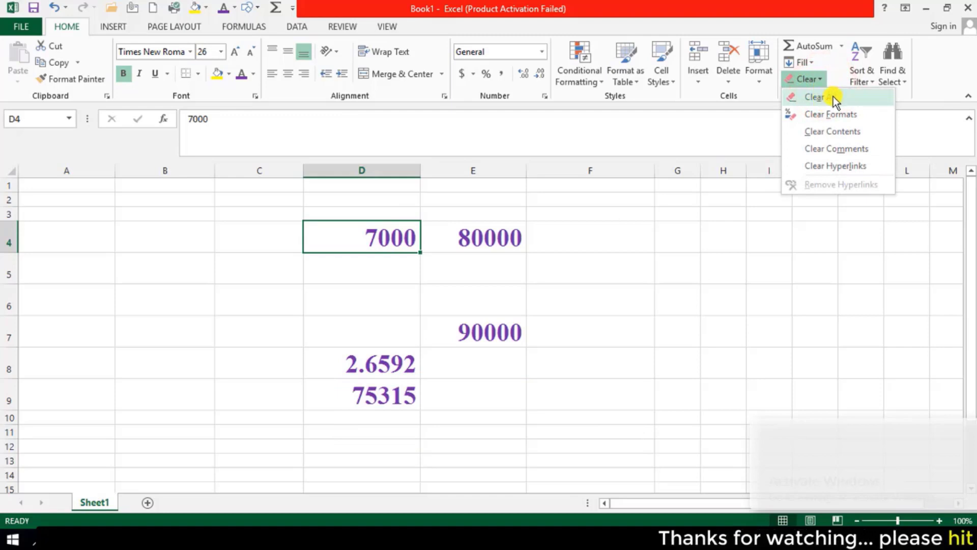
click(398, 272)
click(461, 262)
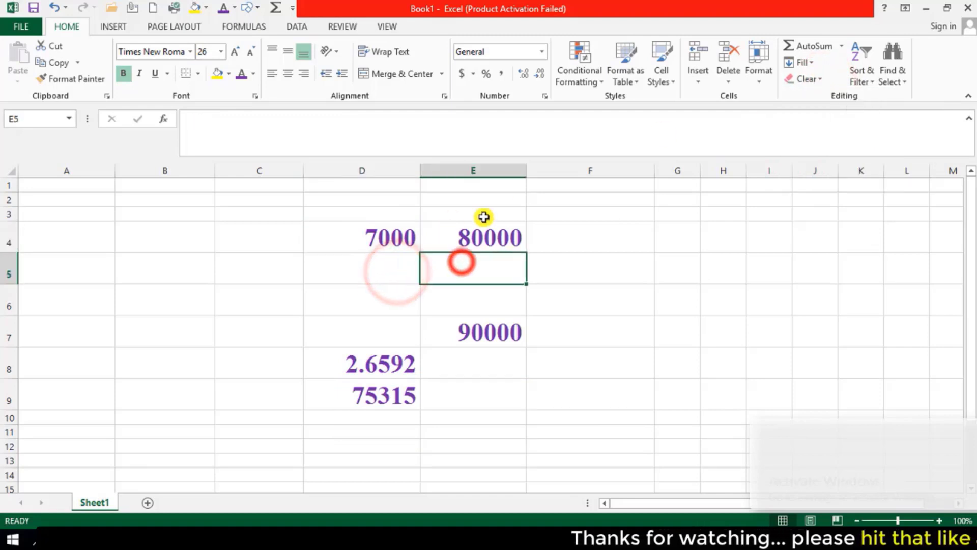
Step: Remove both contents and formatting from D4:E9 with Clear All, and undo the clearing
drag(304, 228, 491, 395)
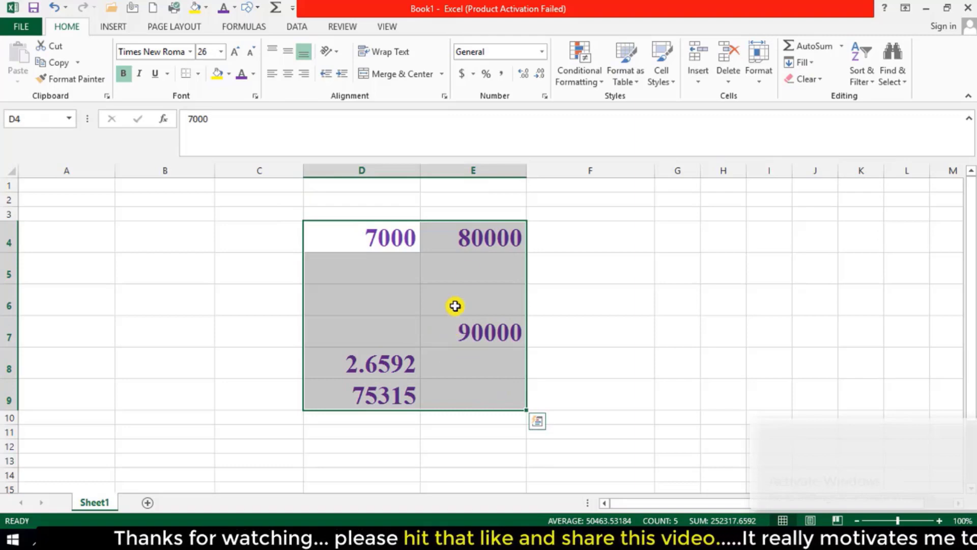
click(820, 79)
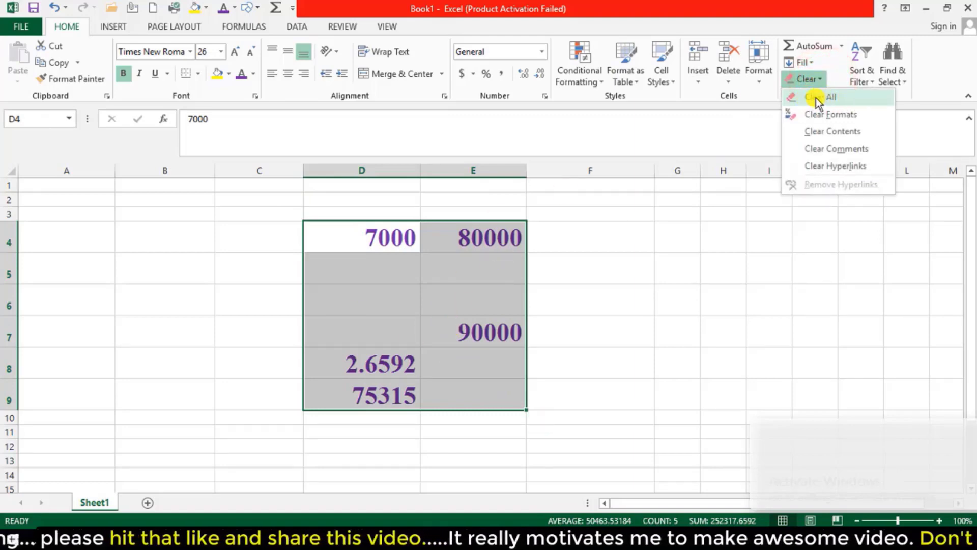
click(832, 96)
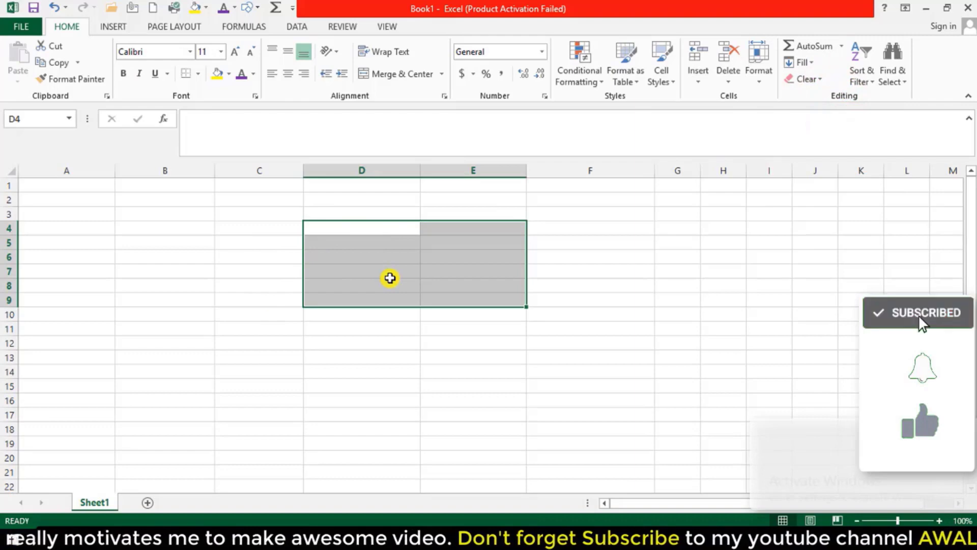
key(ctrl+z)
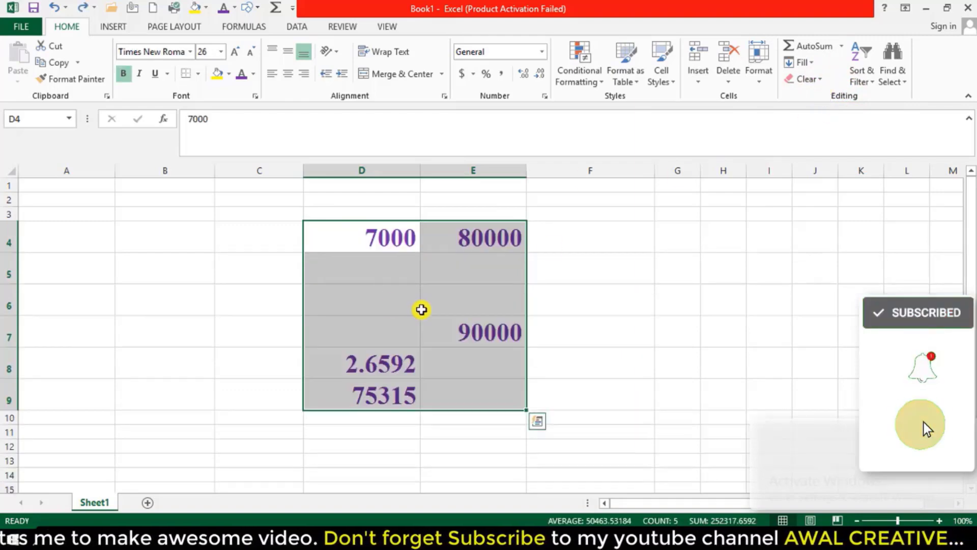
Step: Remove only the formatting from the 7000 in cell D4 with Clear Formats
click(405, 269)
click(382, 246)
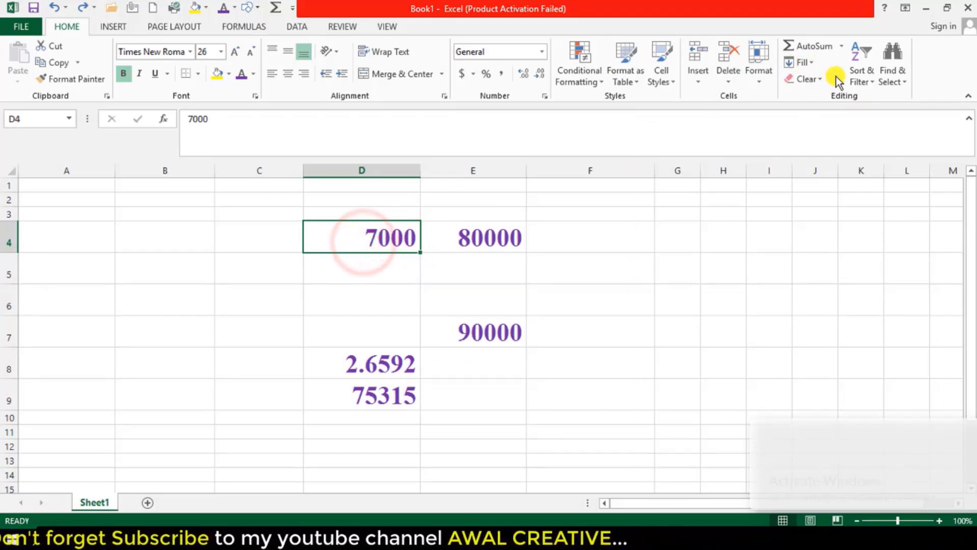
click(819, 81)
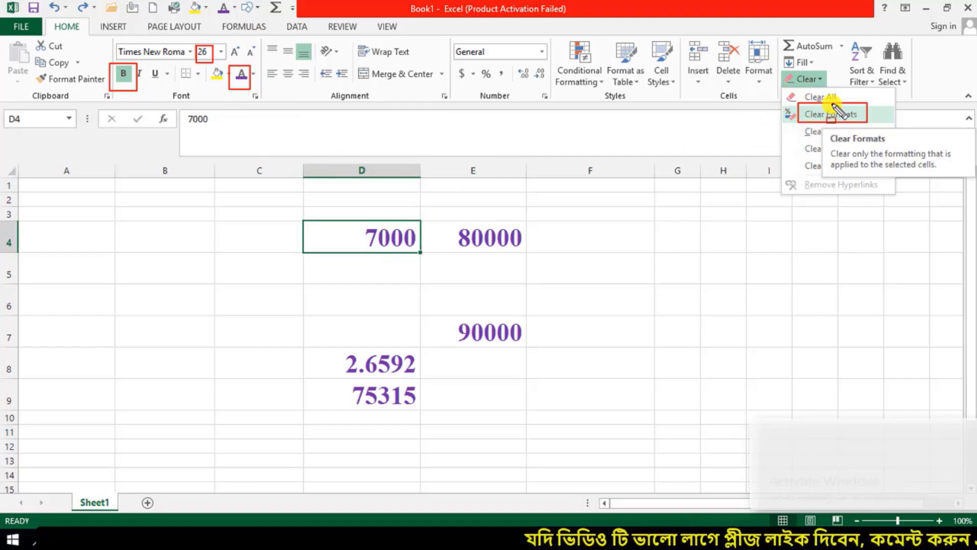
click(820, 76)
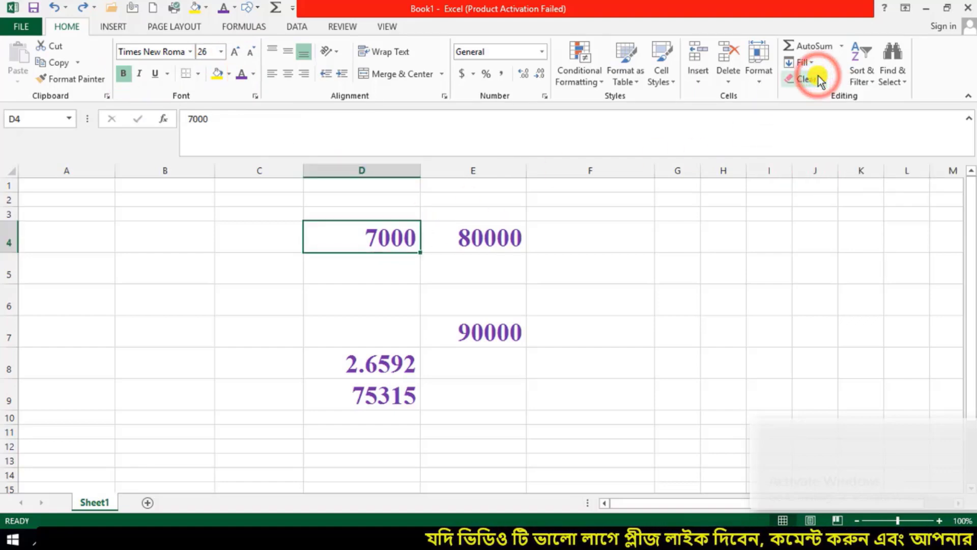
click(818, 76)
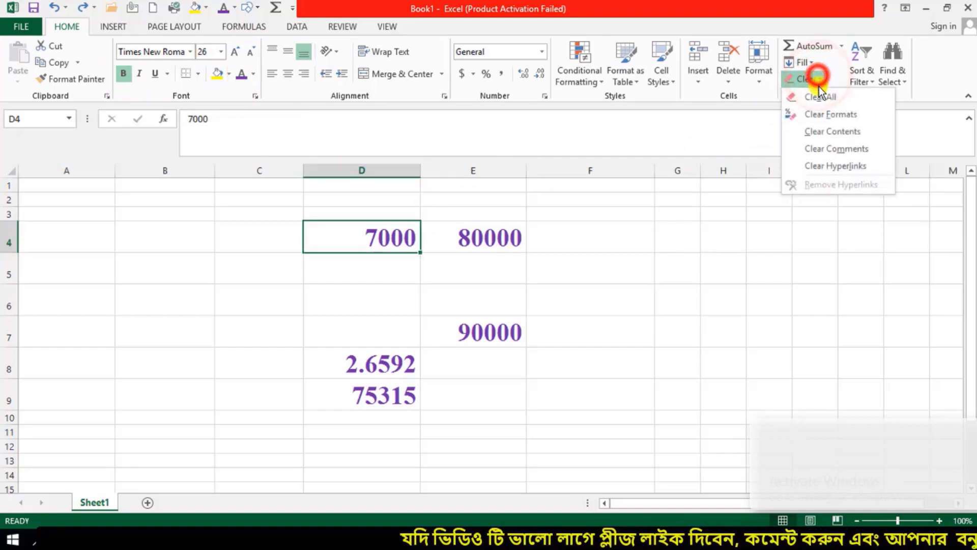
click(822, 115)
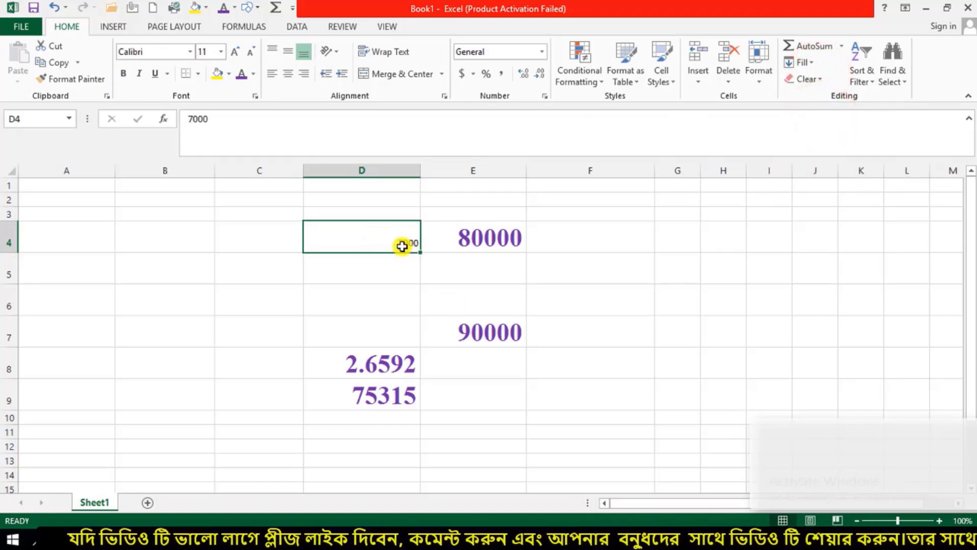
Step: Undo the format clearing of cell D4 and extend the selection to E4
click(384, 266)
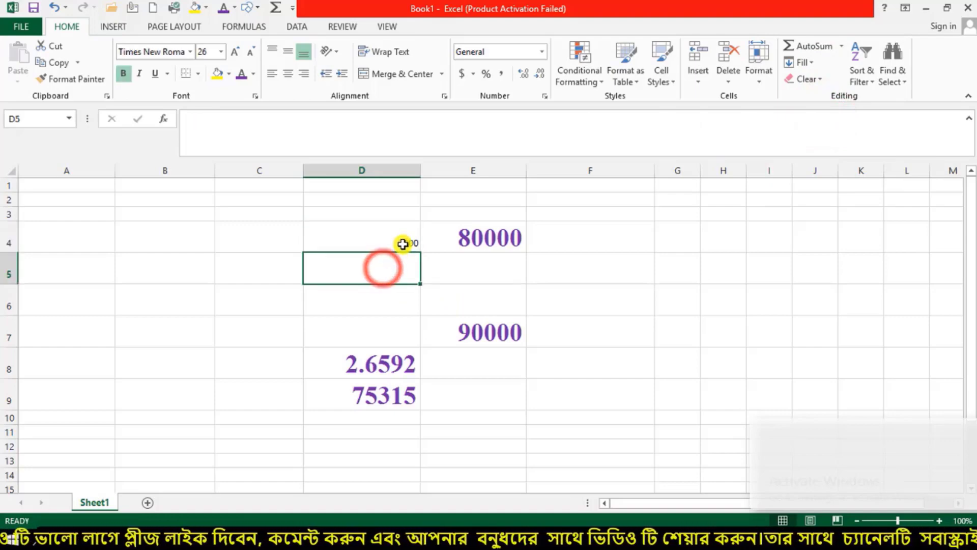
click(402, 241)
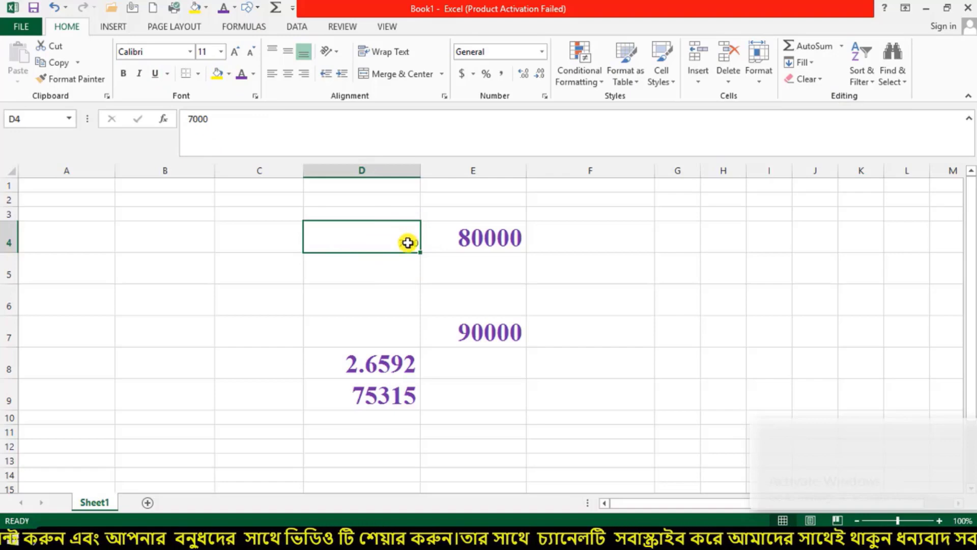
click(825, 77)
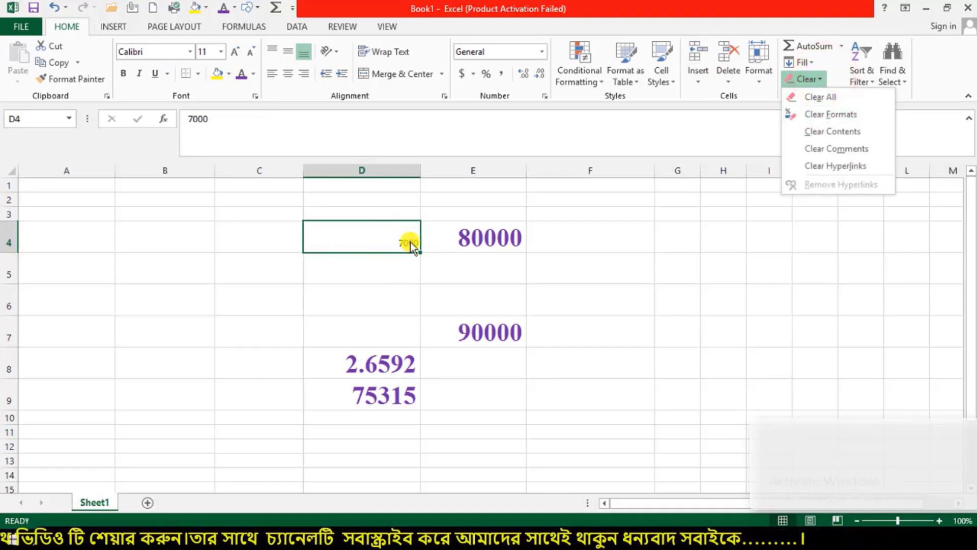
click(474, 229)
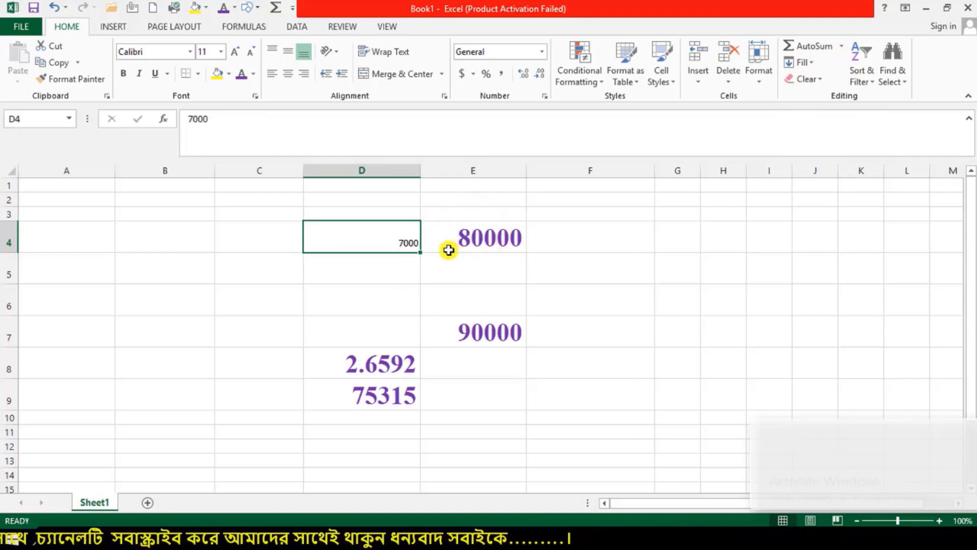
key(ctrl+z)
key(shift+Right)
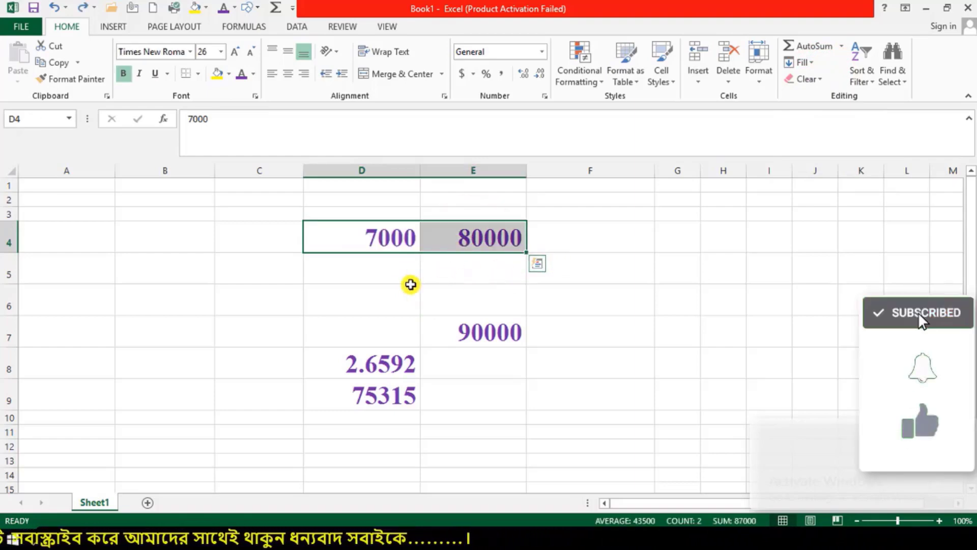
Step: Remove only the formatting from the whole range D4:E9 with Clear Formats, and undo the clearing
drag(343, 234, 481, 392)
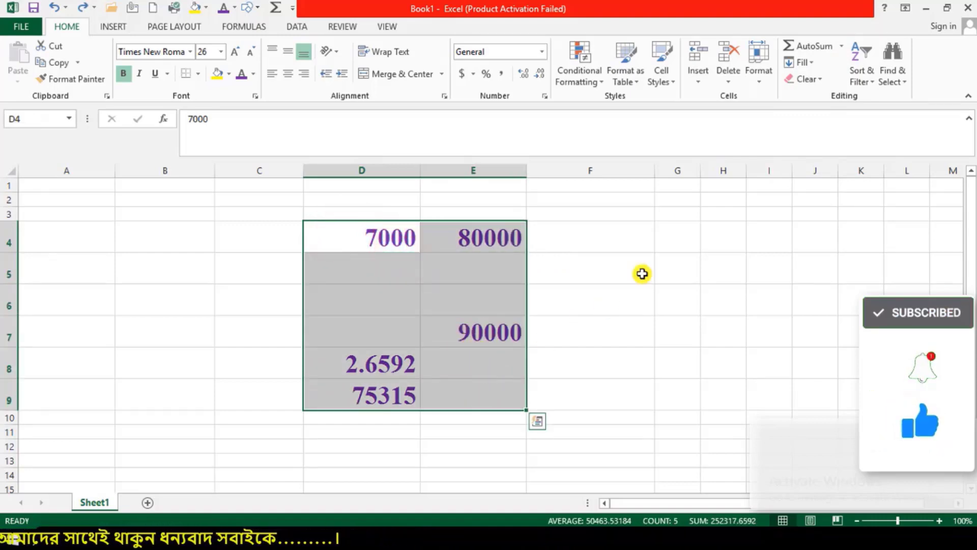
click(819, 76)
click(832, 115)
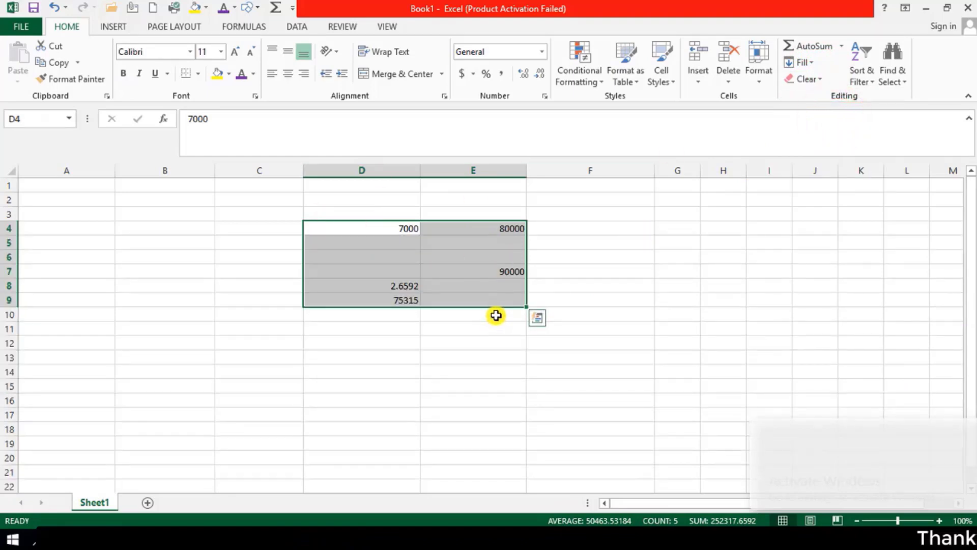
key(ctrl+z)
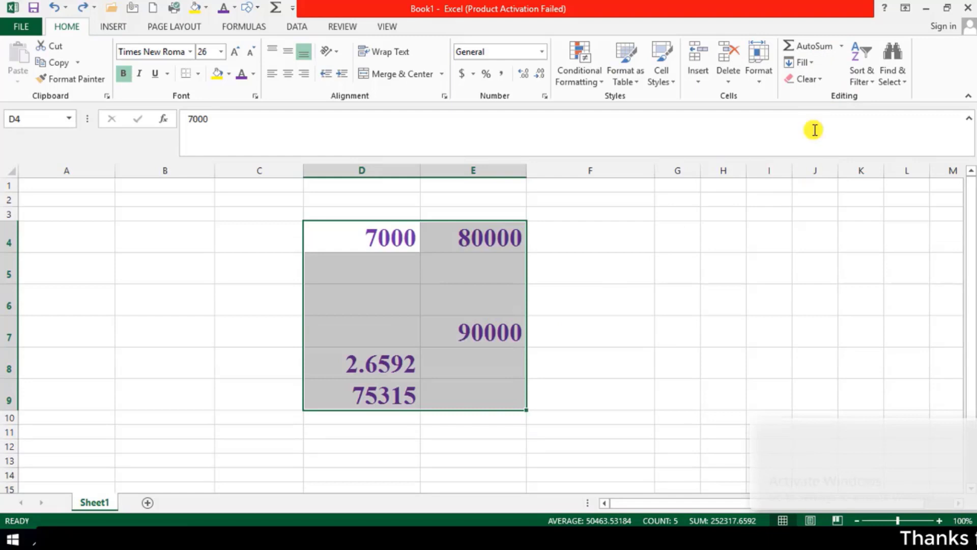
Step: Remove only the contents from D4:E9 with Clear Contents, and undo the clearing
click(826, 77)
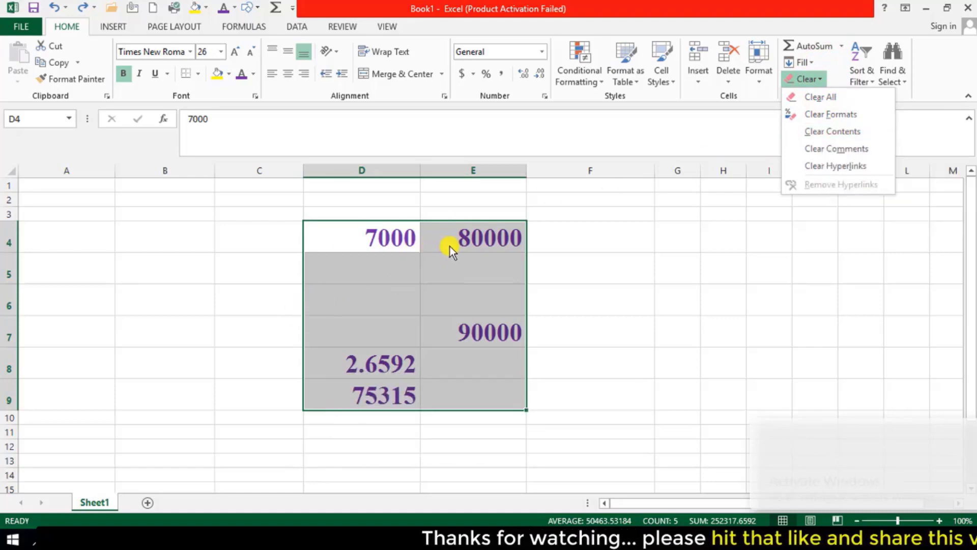
mouse_move(19, 178)
mouse_down()
mouse_move(606, 405)
mouse_move(896, 489)
mouse_move(957, 491)
mouse_up()
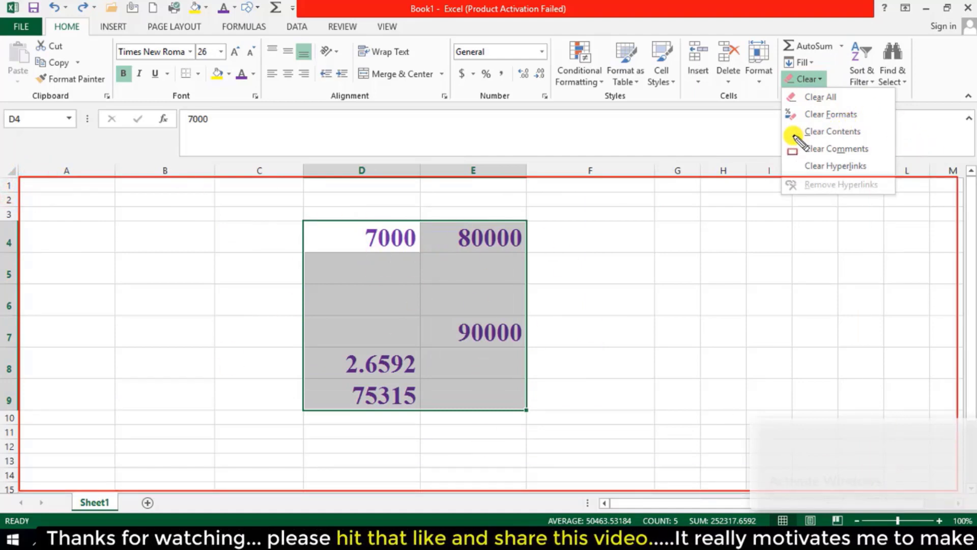
mouse_move(802, 123)
mouse_down()
mouse_move(827, 137)
mouse_move(869, 137)
mouse_up()
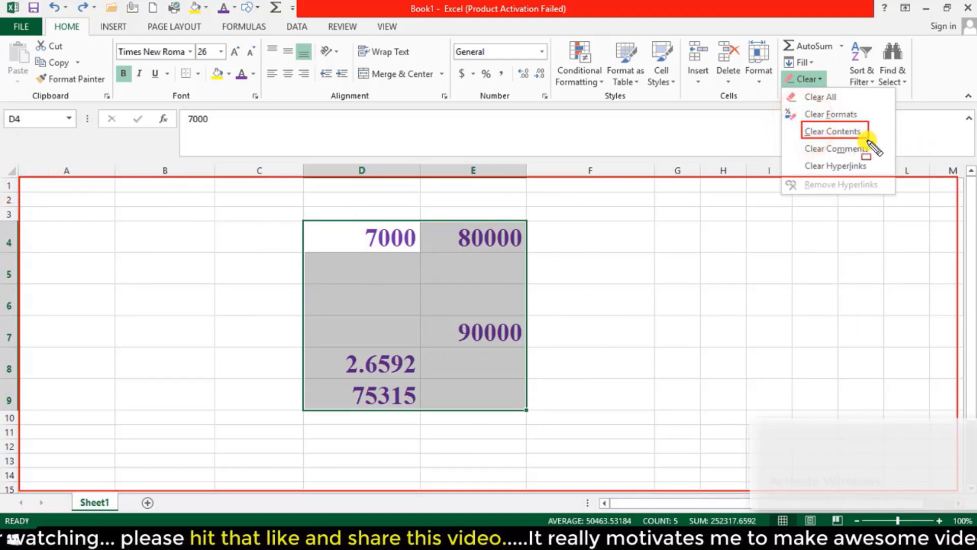
key(Escape)
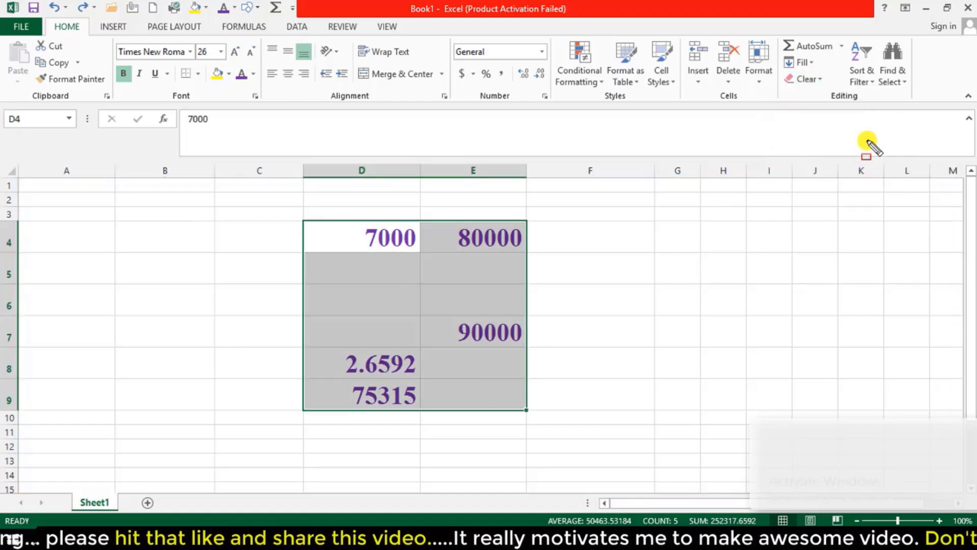
click(818, 84)
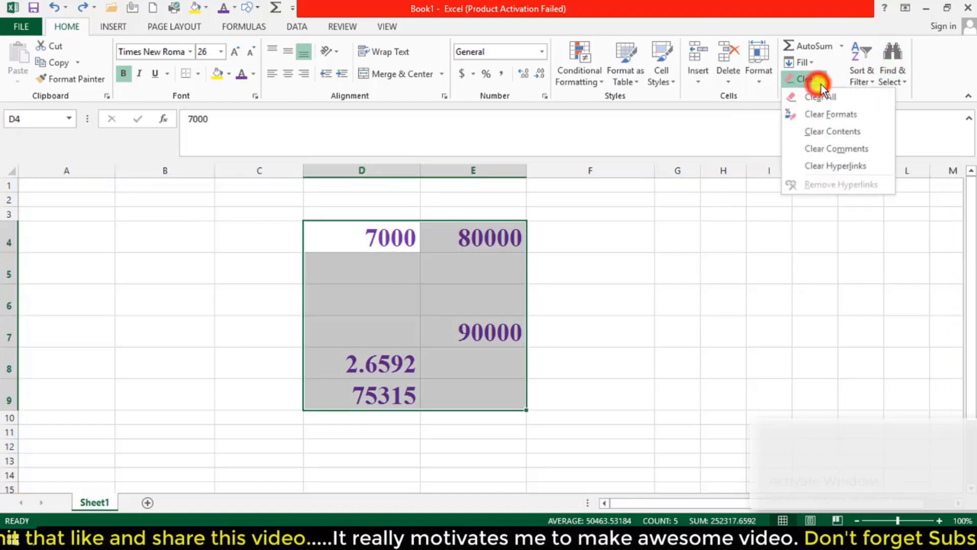
click(864, 130)
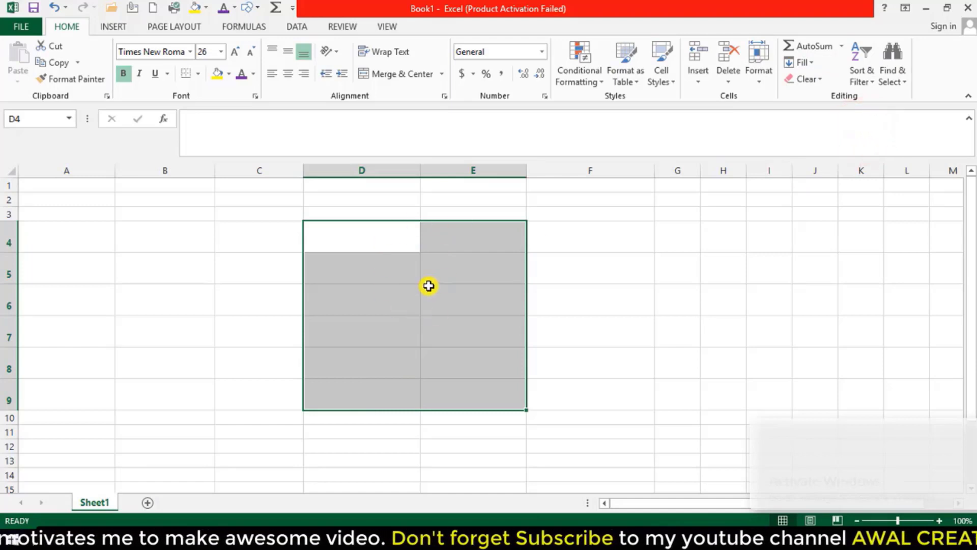
click(821, 77)
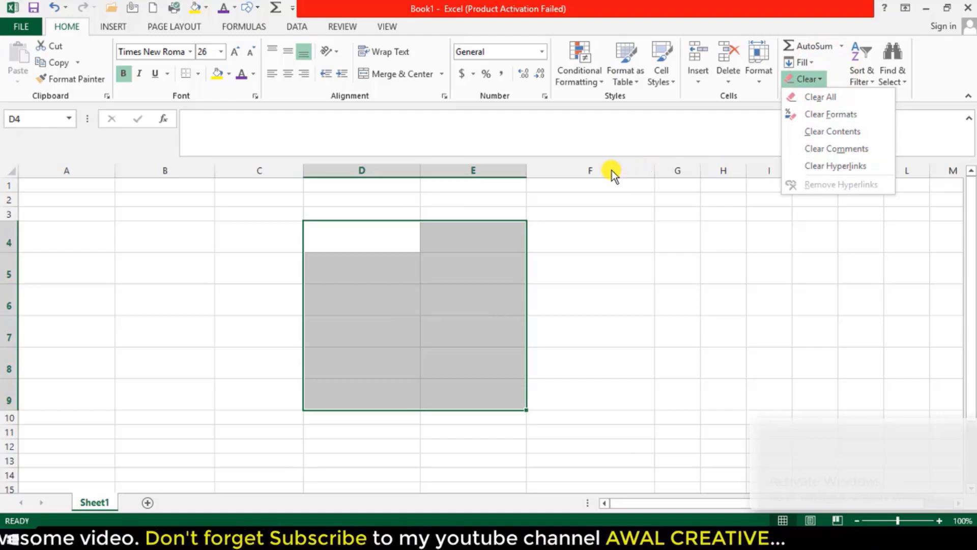
click(743, 125)
key(ctrl+z)
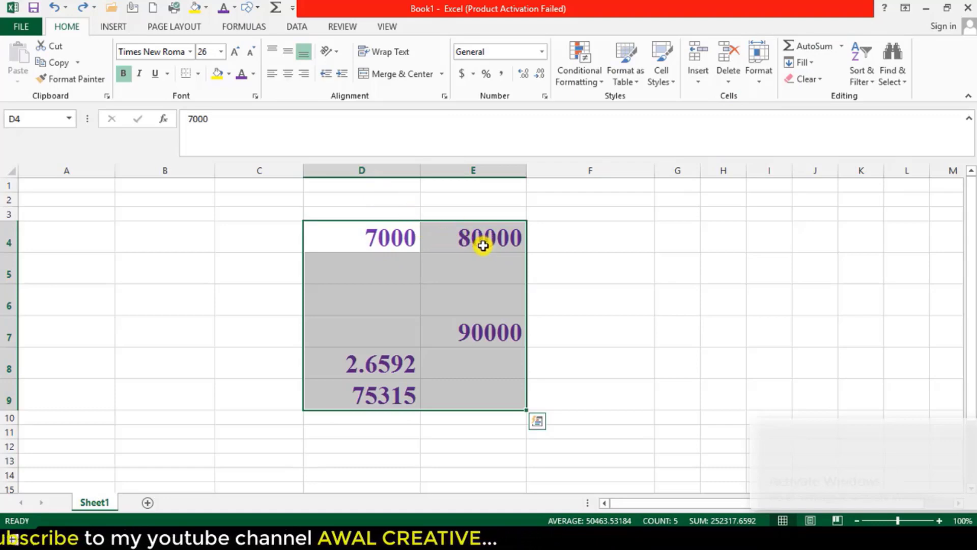
Step: Apply Clear Comments to the range D4:E9
click(816, 80)
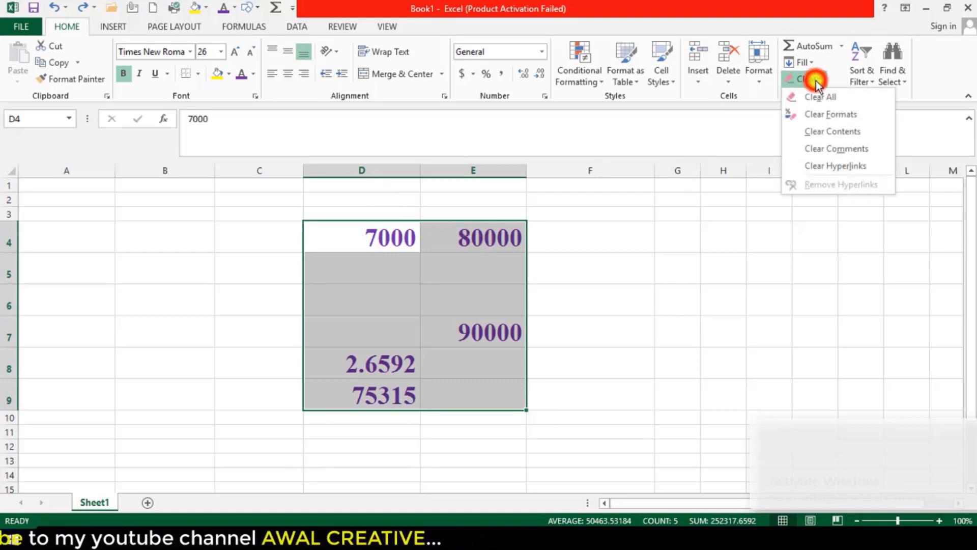
click(858, 149)
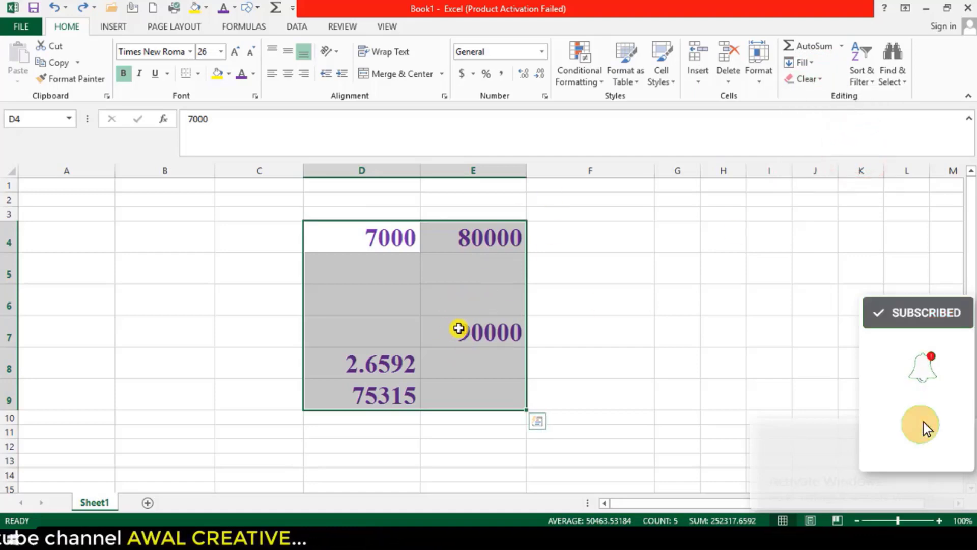
click(536, 428)
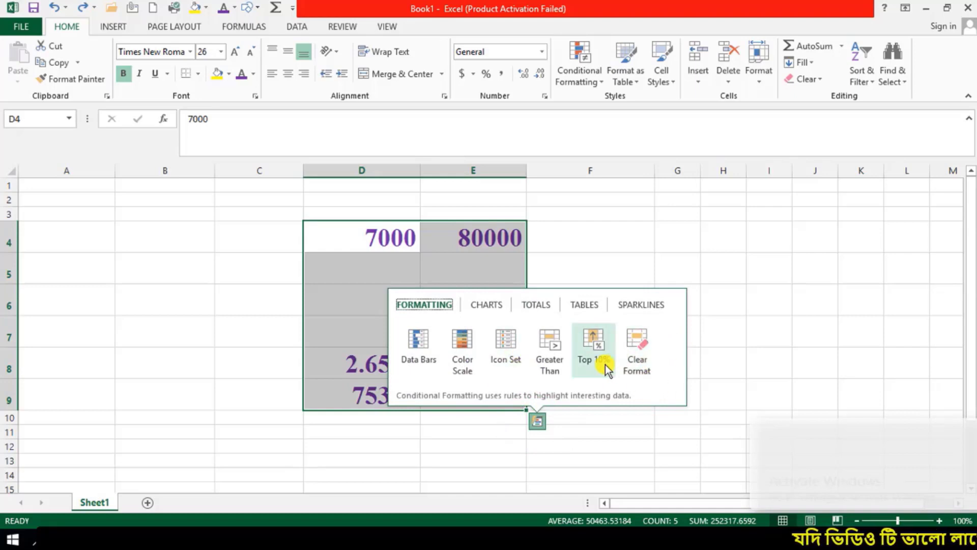
click(821, 78)
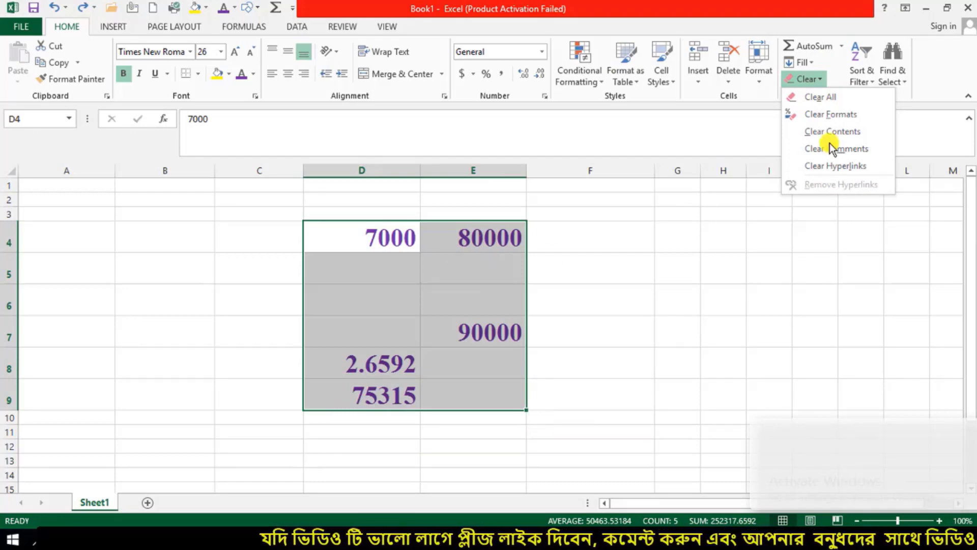
click(826, 156)
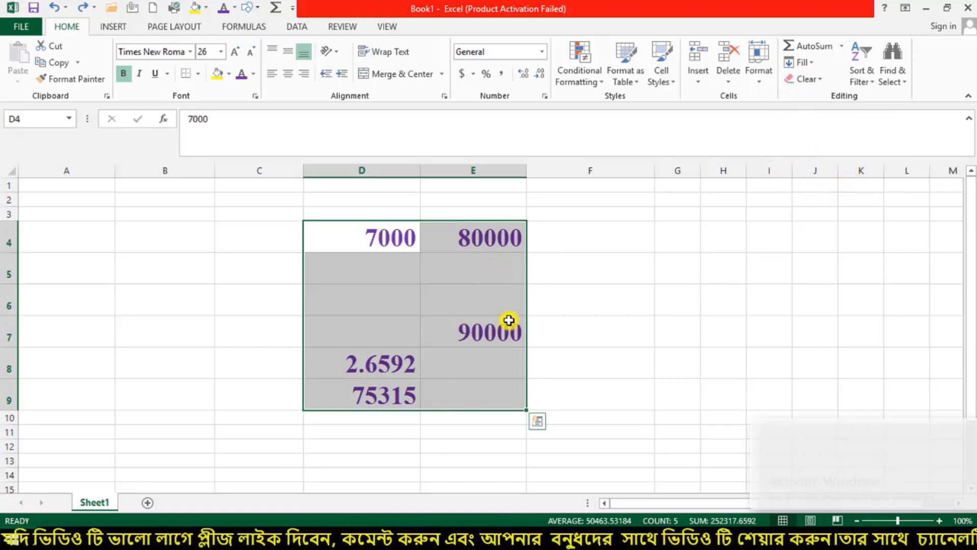
Step: Remove the numbers together with their formatting from D4:E9 with Clear All
click(822, 79)
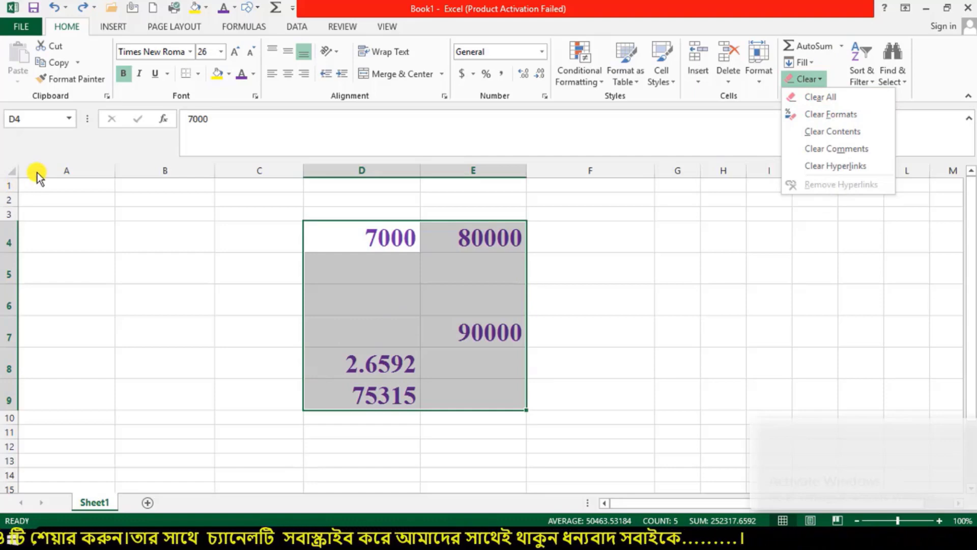
mouse_move(18, 178)
mouse_down()
mouse_move(295, 327)
mouse_move(768, 425)
mouse_move(964, 498)
mouse_up()
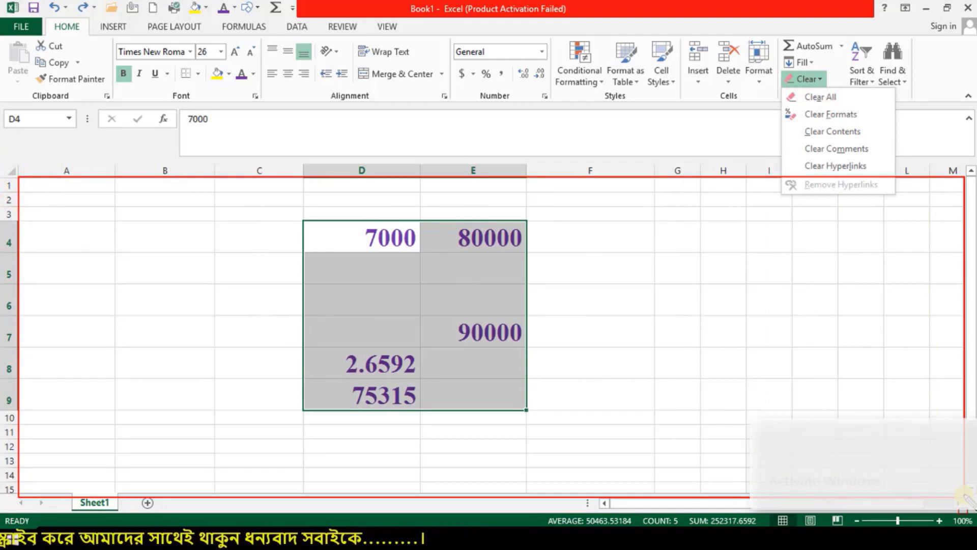
key(Escape)
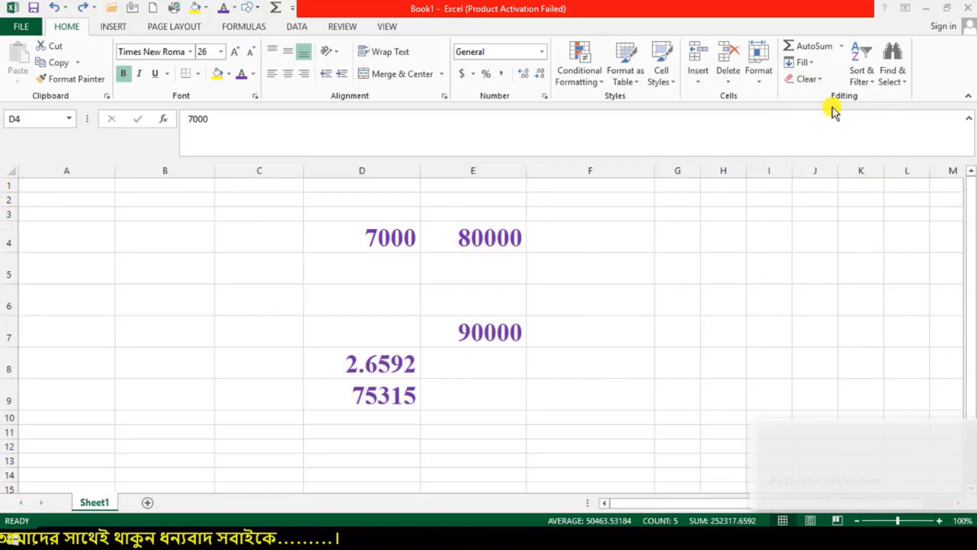
click(816, 78)
click(823, 81)
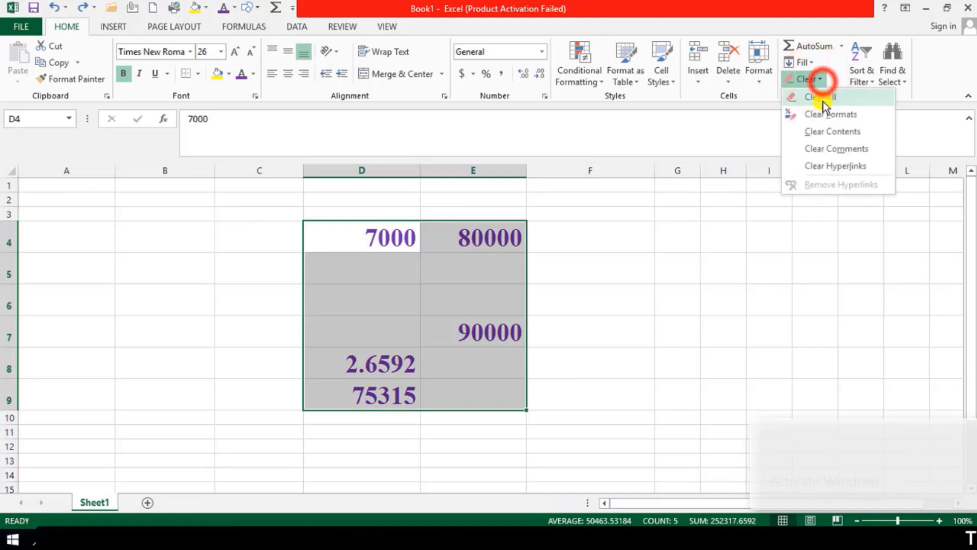
click(823, 97)
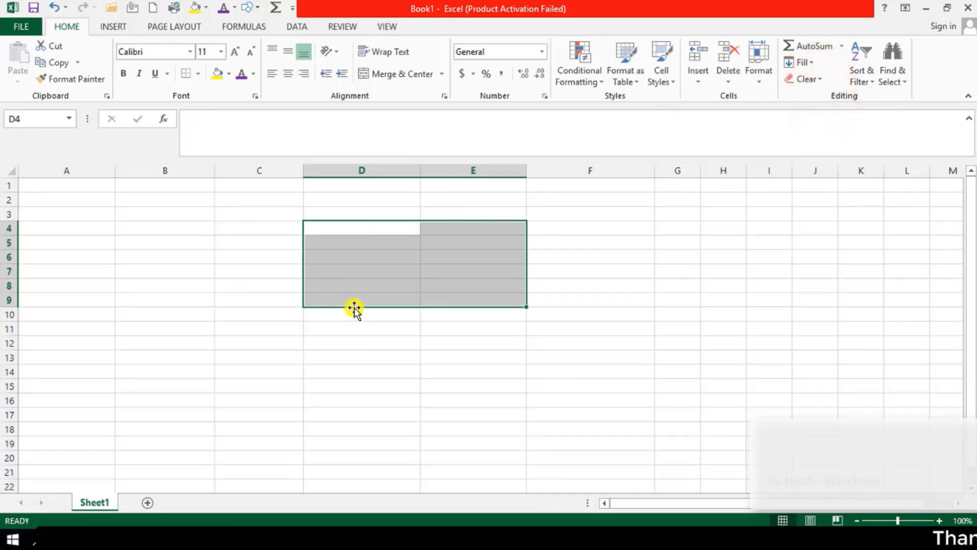
click(822, 78)
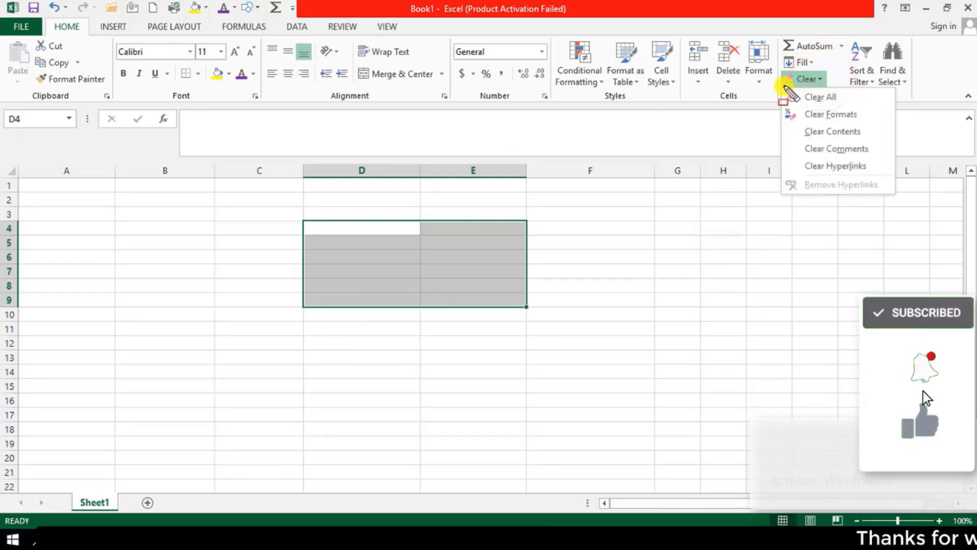
mouse_move(783, 87)
mouse_down()
mouse_move(838, 153)
mouse_move(878, 179)
mouse_move(896, 177)
mouse_up()
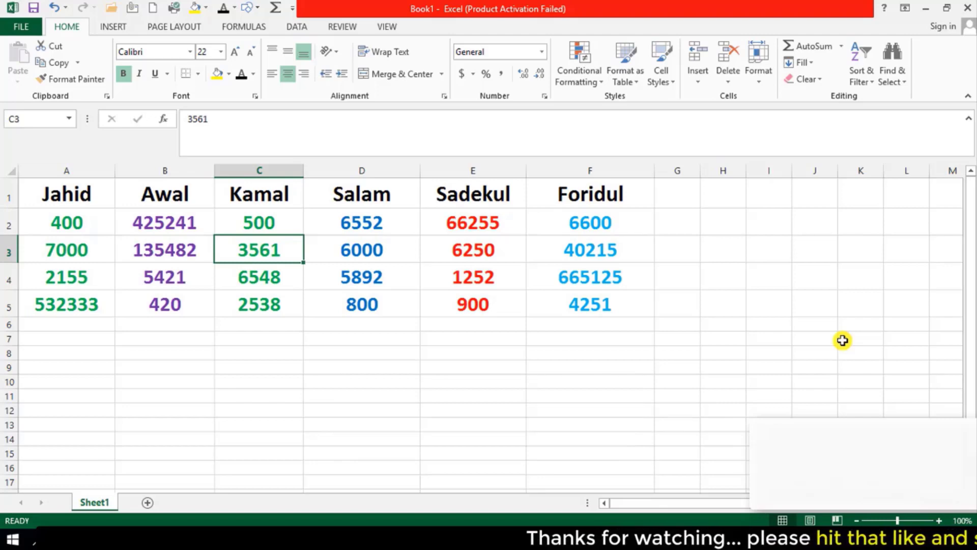
Step: Examine the Sort & Filter options in relation to the number table in A1:F5, especially columns A and B
click(872, 79)
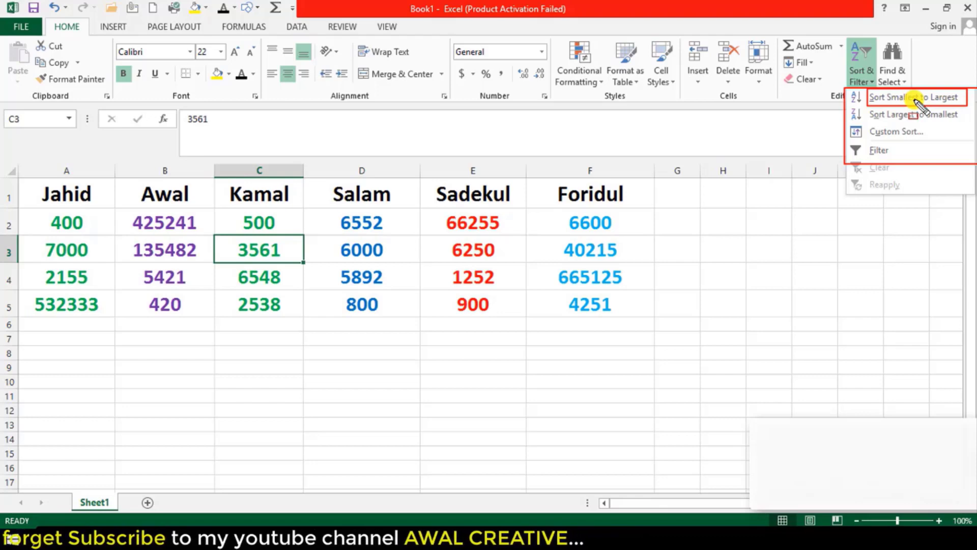
mouse_move(17, 179)
mouse_down()
mouse_move(257, 301)
mouse_move(719, 350)
mouse_move(964, 341)
mouse_up()
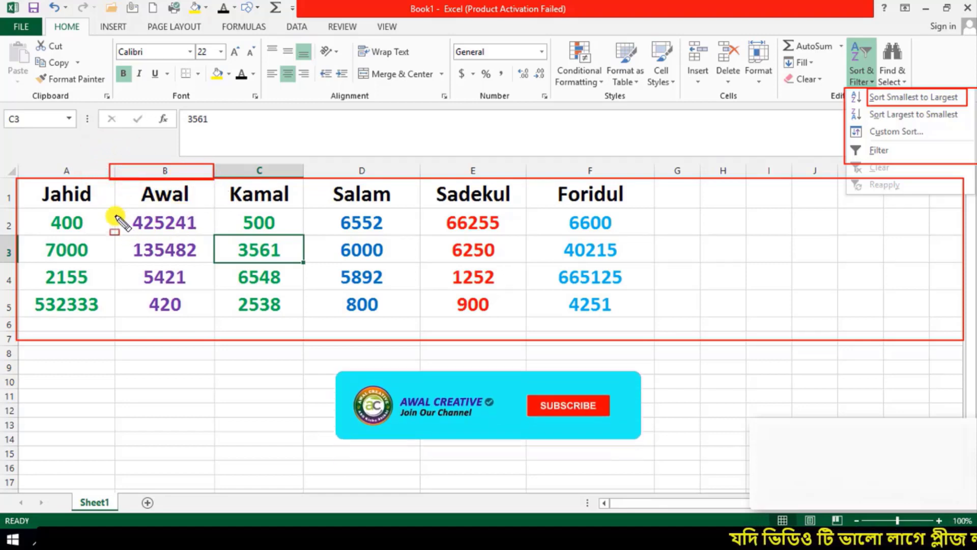
mouse_move(113, 209)
mouse_down()
mouse_move(200, 301)
mouse_move(213, 338)
mouse_up()
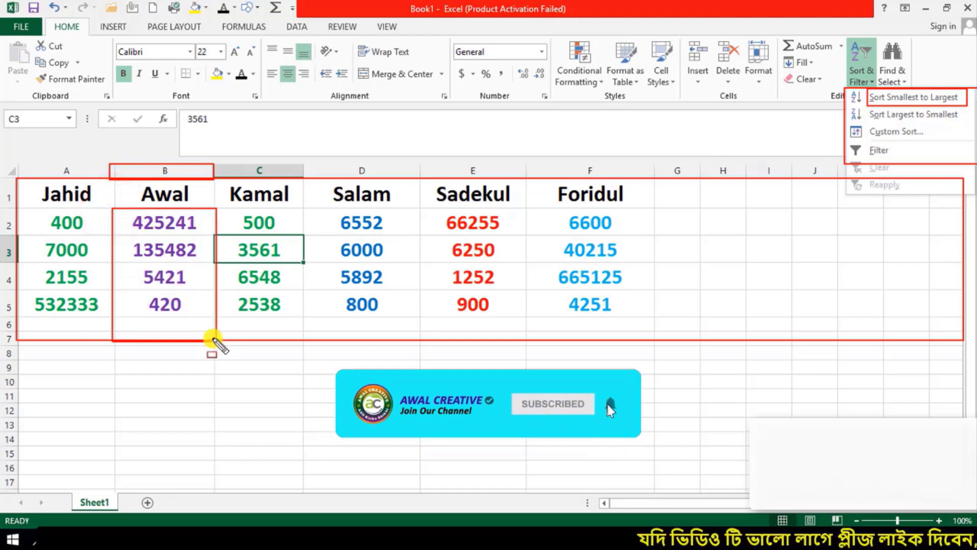
click(194, 276)
click(198, 311)
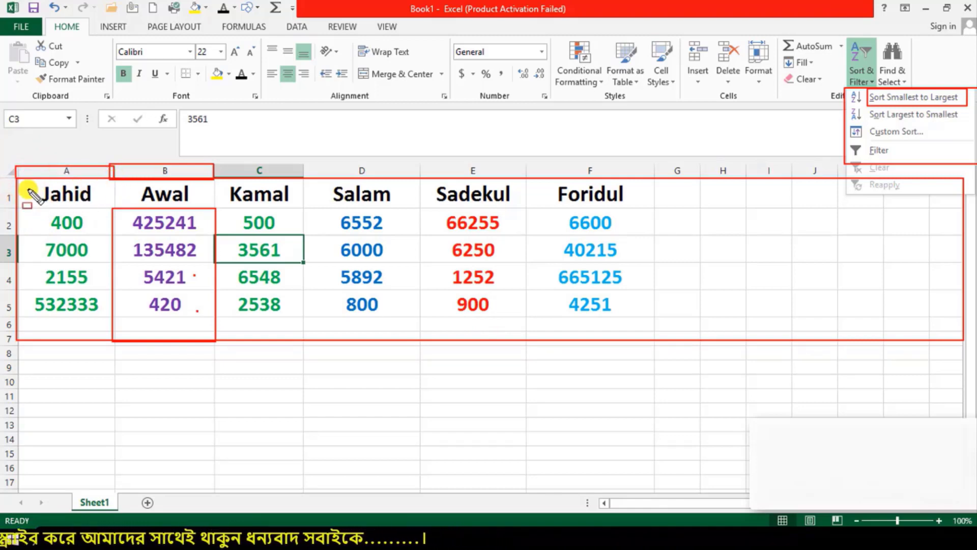
mouse_move(15, 207)
mouse_down()
mouse_move(50, 237)
mouse_move(111, 348)
mouse_up()
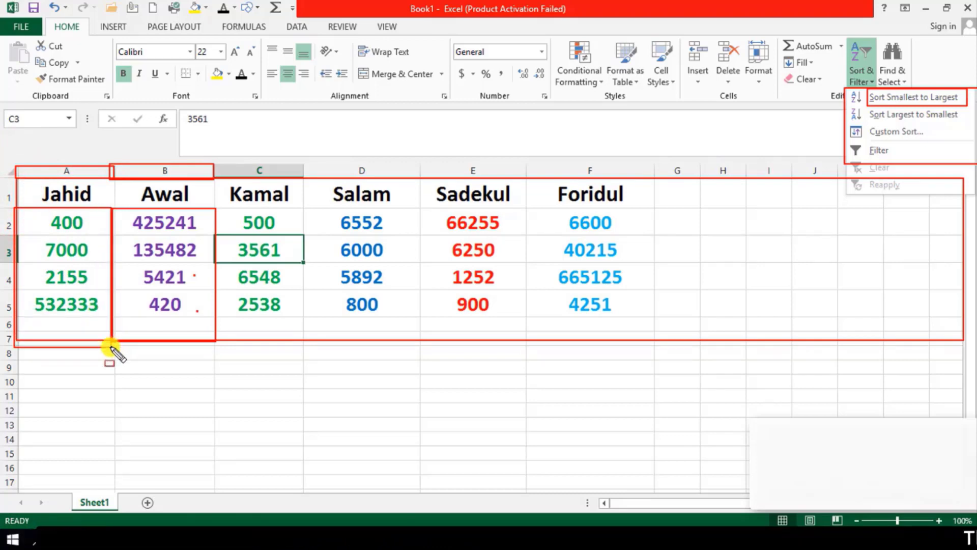
click(33, 311)
click(43, 279)
click(48, 252)
click(53, 222)
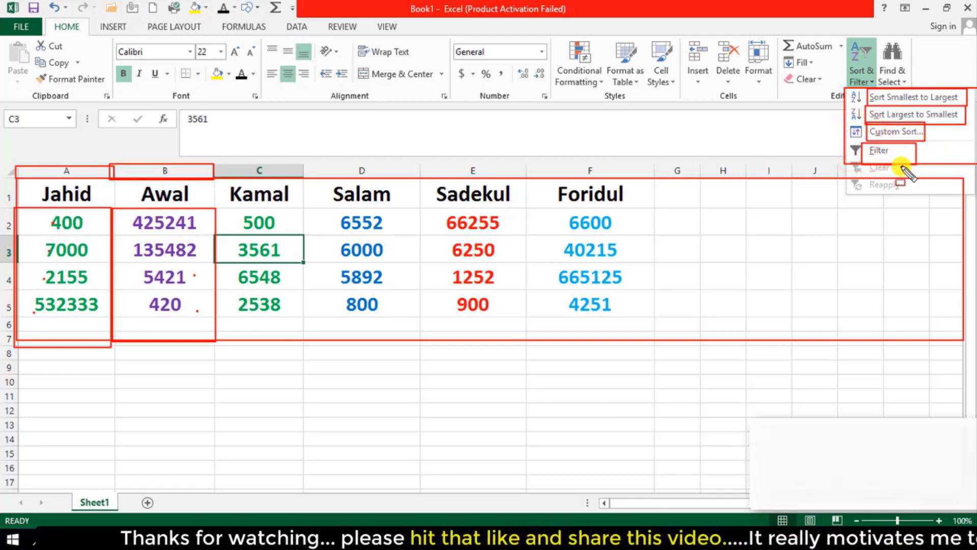
key(Escape)
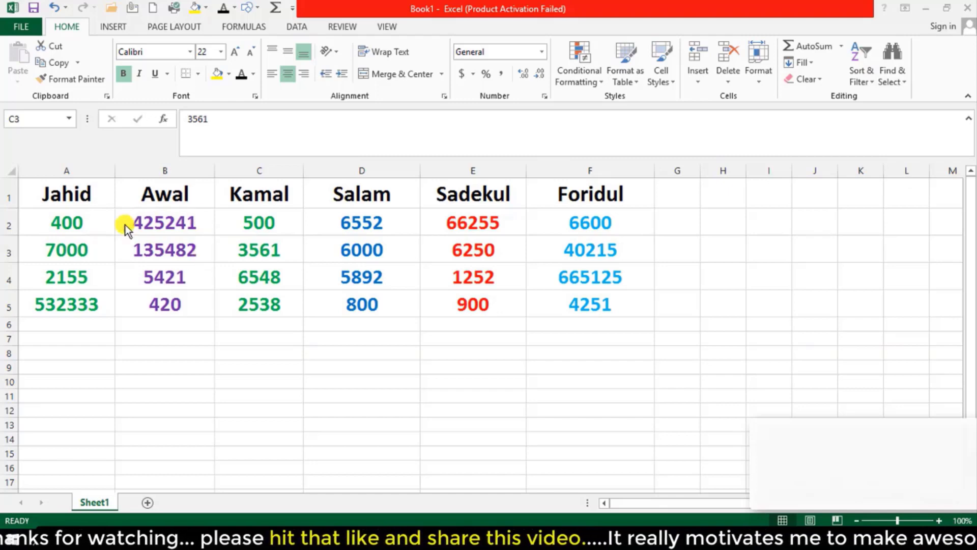
Step: Sort the numbers in B2:B5 from smallest to largest, continuing with the current selection only
click(196, 223)
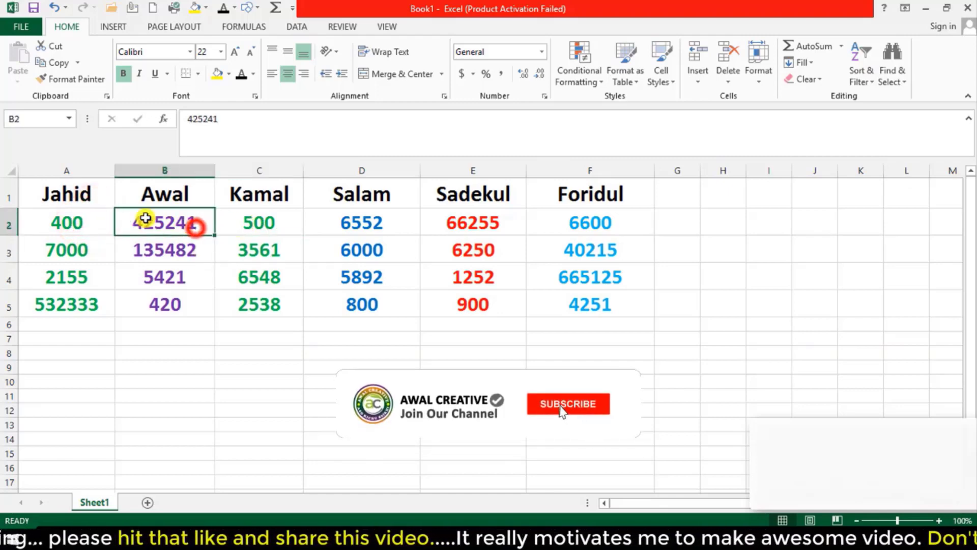
drag(119, 219, 143, 304)
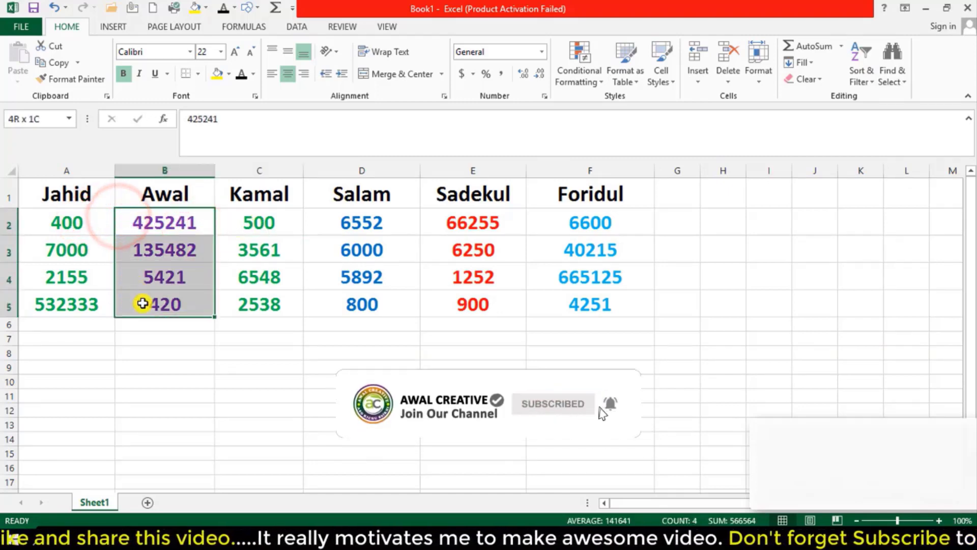
click(875, 84)
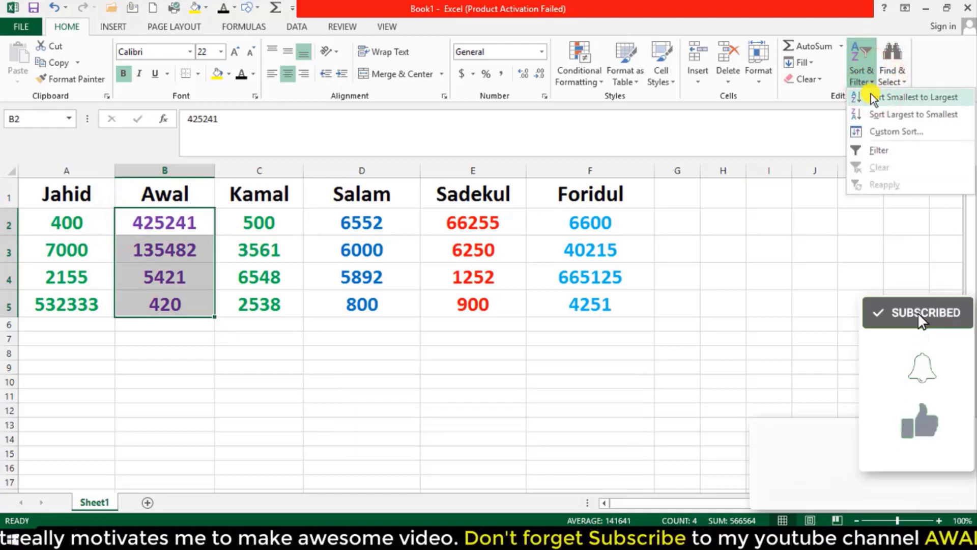
click(939, 99)
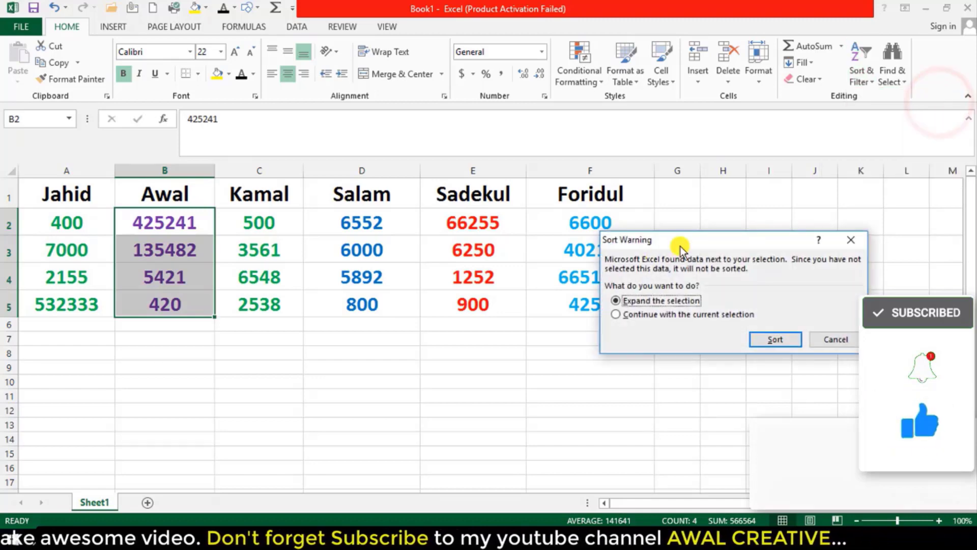
drag(705, 247, 534, 190)
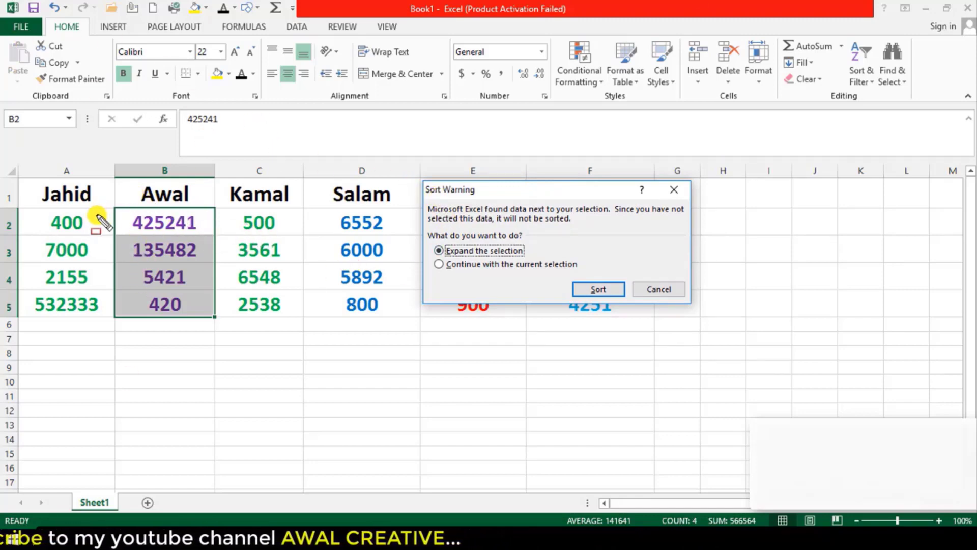
mouse_move(115, 177)
mouse_down()
mouse_move(197, 305)
mouse_move(217, 318)
mouse_up()
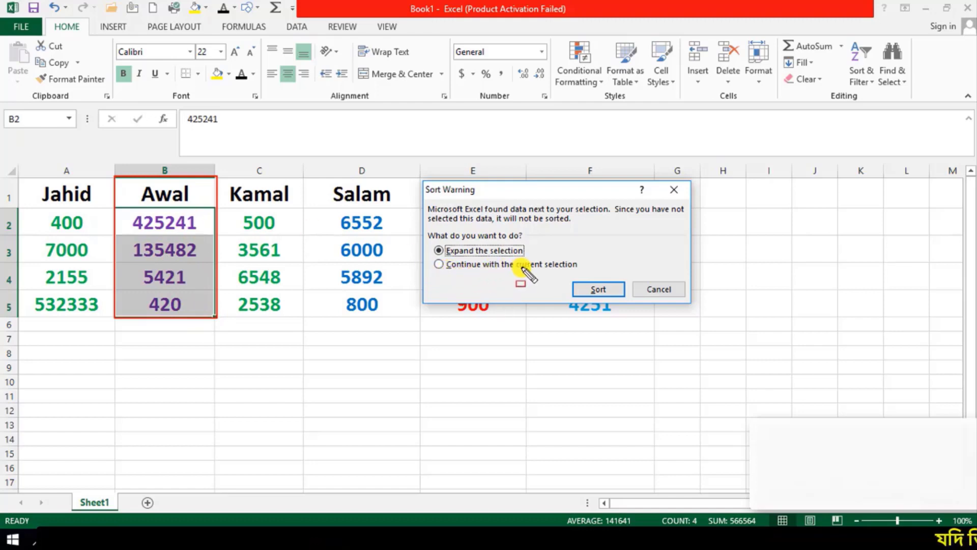
key(Escape)
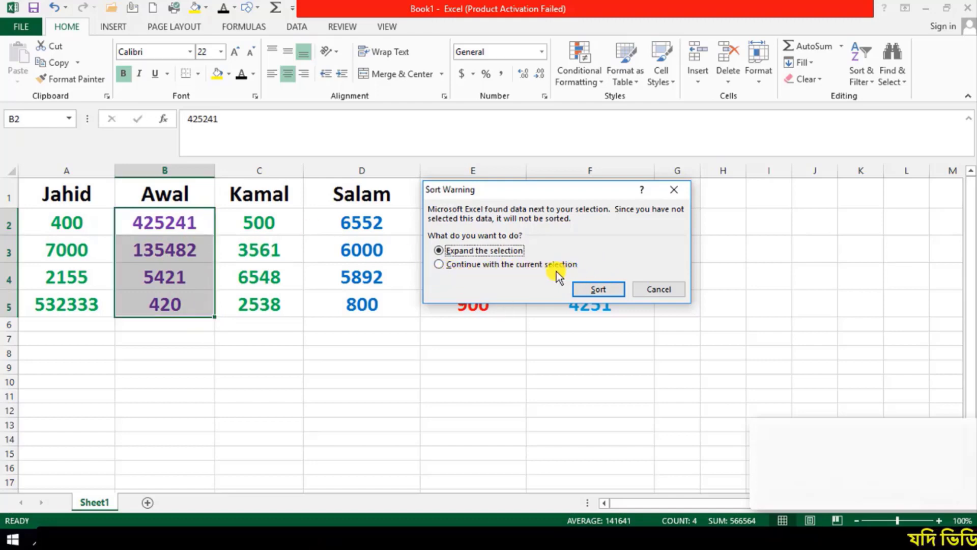
click(459, 264)
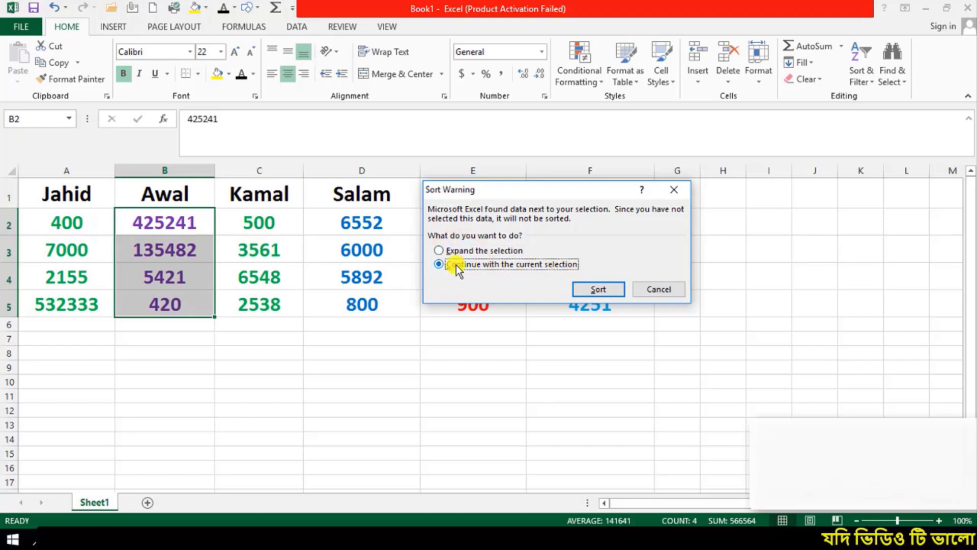
click(604, 290)
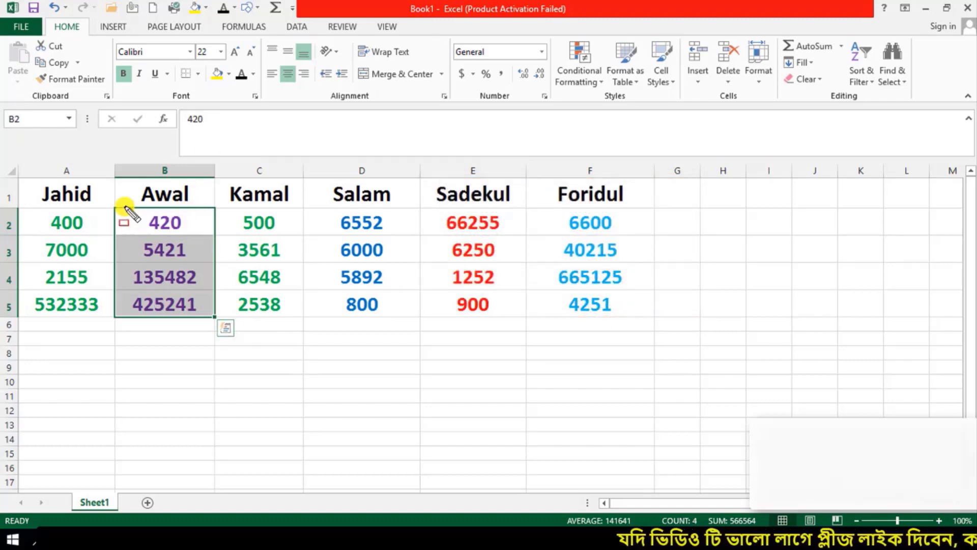
mouse_move(114, 208)
mouse_down()
mouse_move(172, 286)
mouse_move(212, 317)
mouse_up()
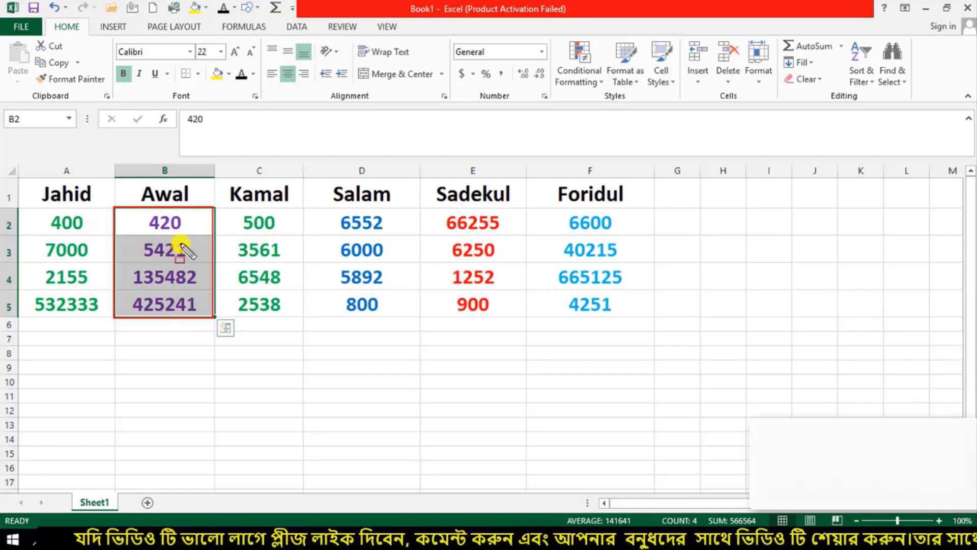
key(Escape)
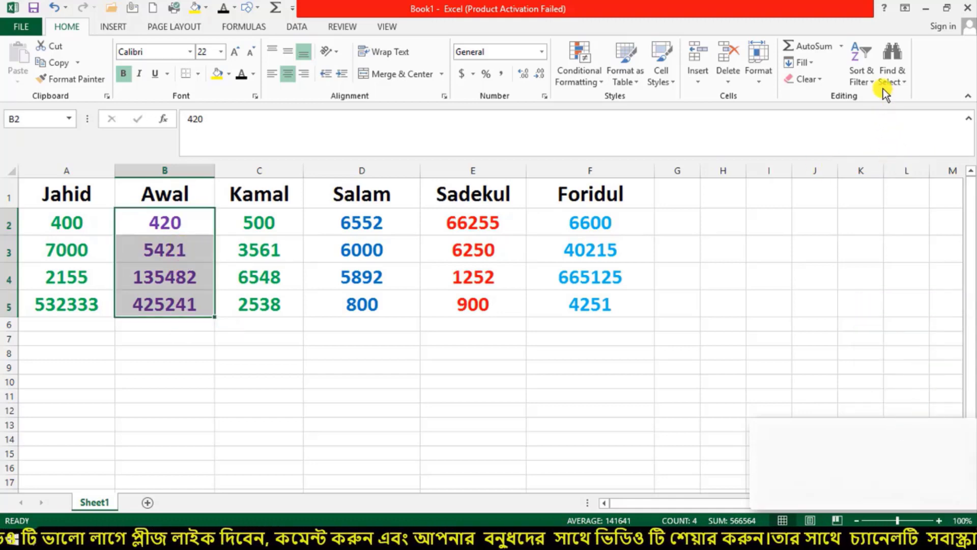
click(872, 80)
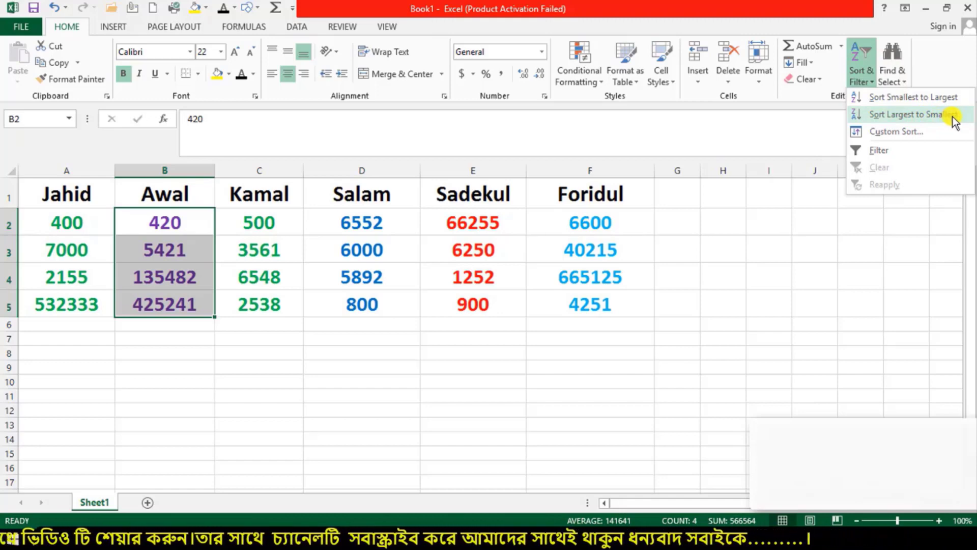
click(68, 259)
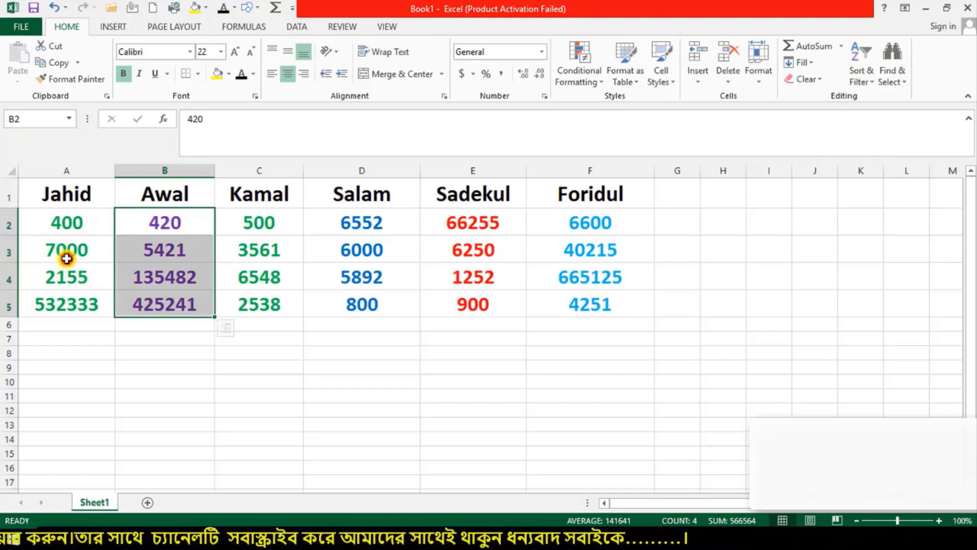
key(ctrl+alt+d)
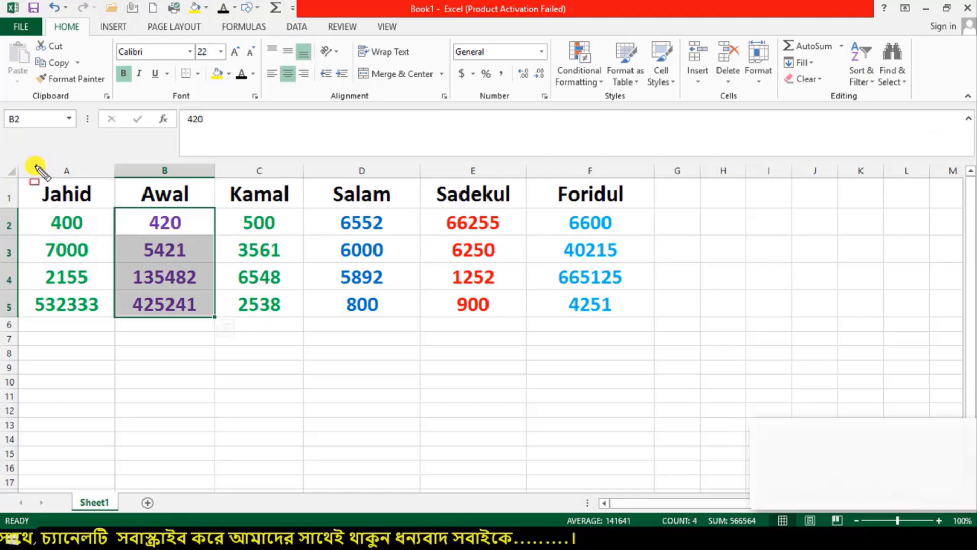
mouse_move(18, 155)
mouse_down()
mouse_move(67, 179)
mouse_move(115, 180)
mouse_up()
key(Escape)
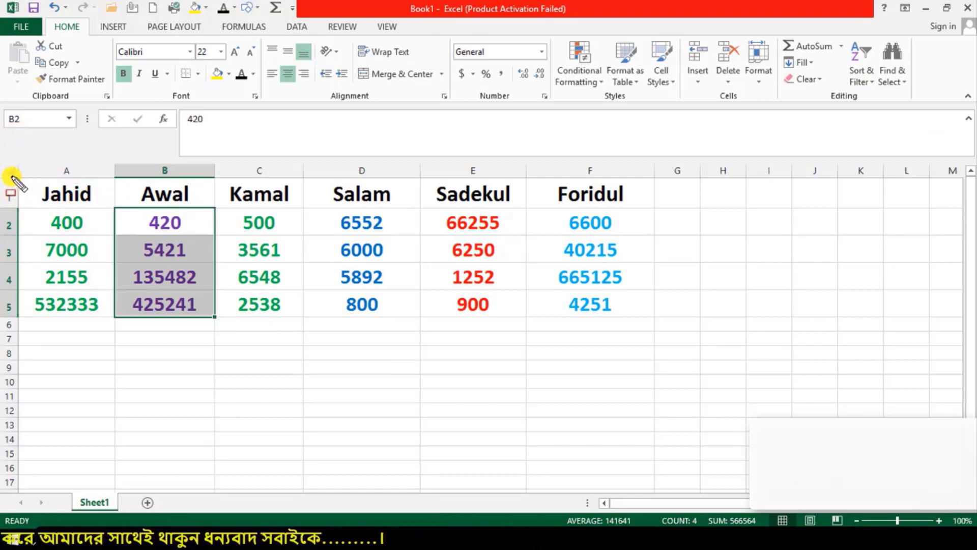
drag(18, 211, 63, 301)
key(ctrl+z)
Step: Sort the numbers in A2:A5 from largest to smallest, continuing with the current selection only
click(45, 224)
click(604, 251)
click(69, 224)
drag(33, 222, 70, 299)
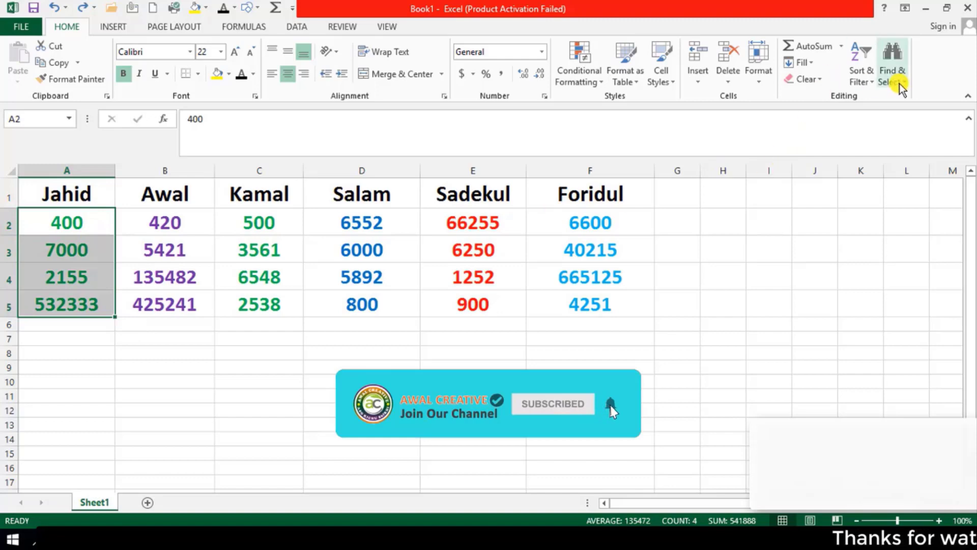
click(868, 76)
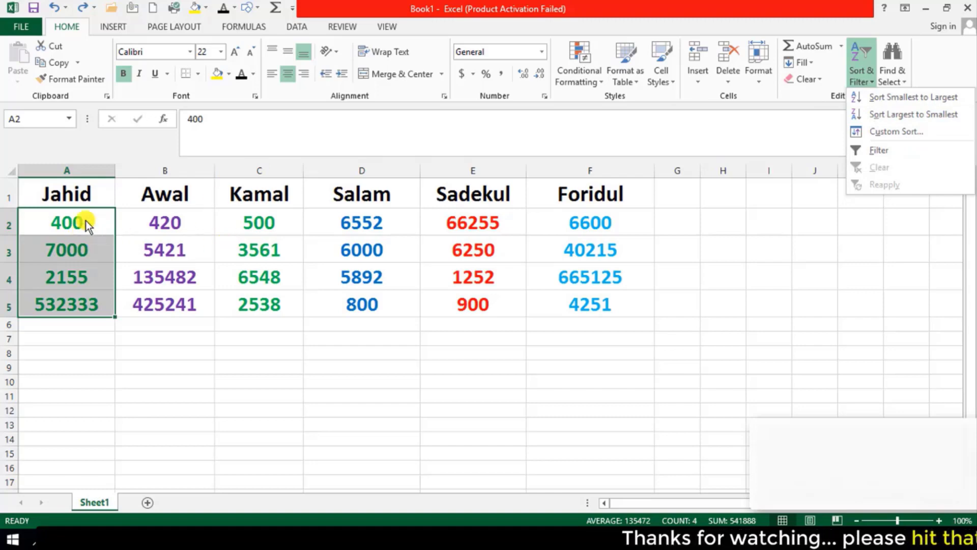
click(927, 114)
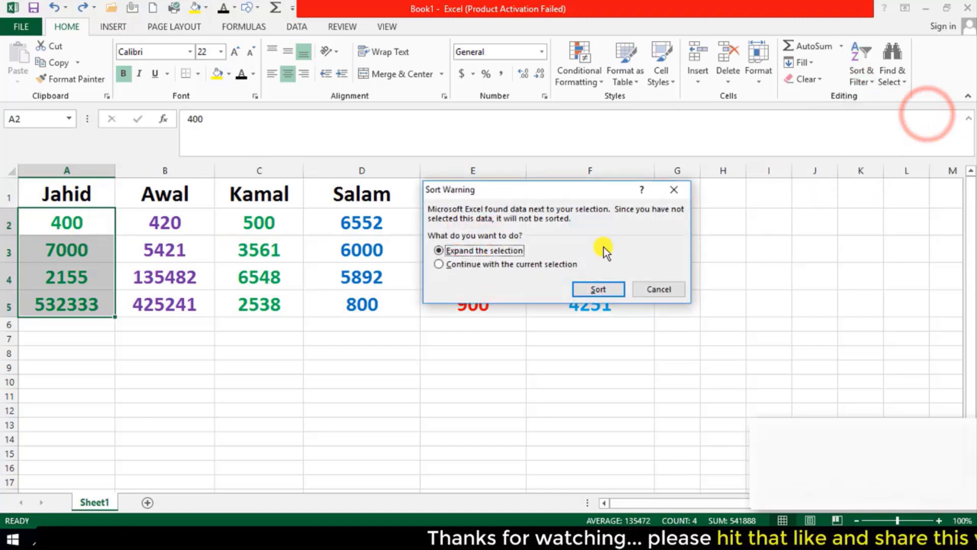
click(484, 265)
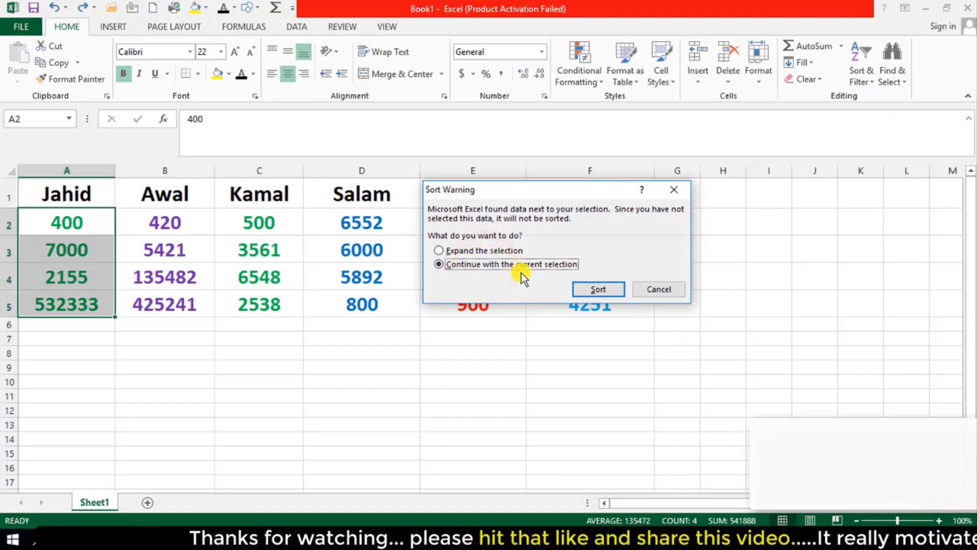
click(612, 289)
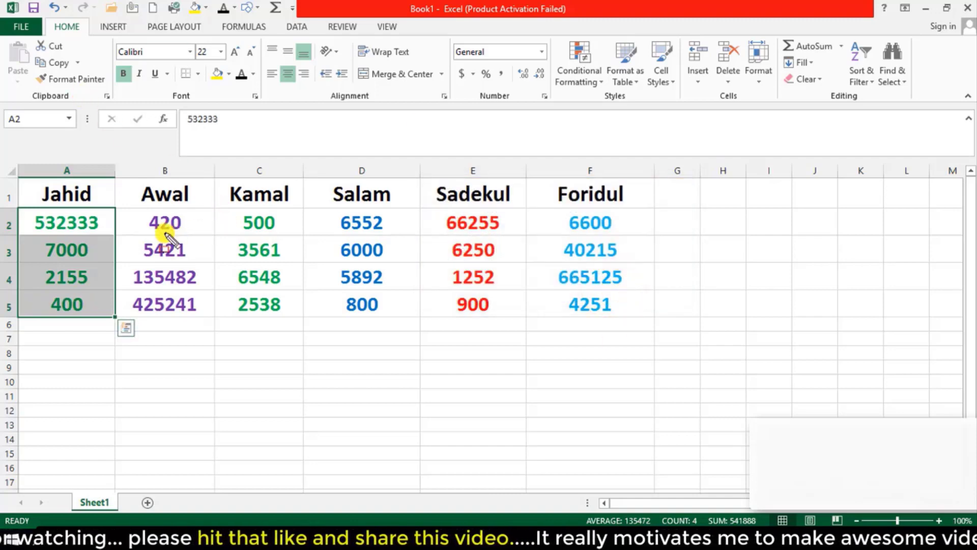
drag(14, 290, 119, 317)
mouse_move(18, 210)
mouse_down()
mouse_move(71, 300)
mouse_move(115, 318)
mouse_up()
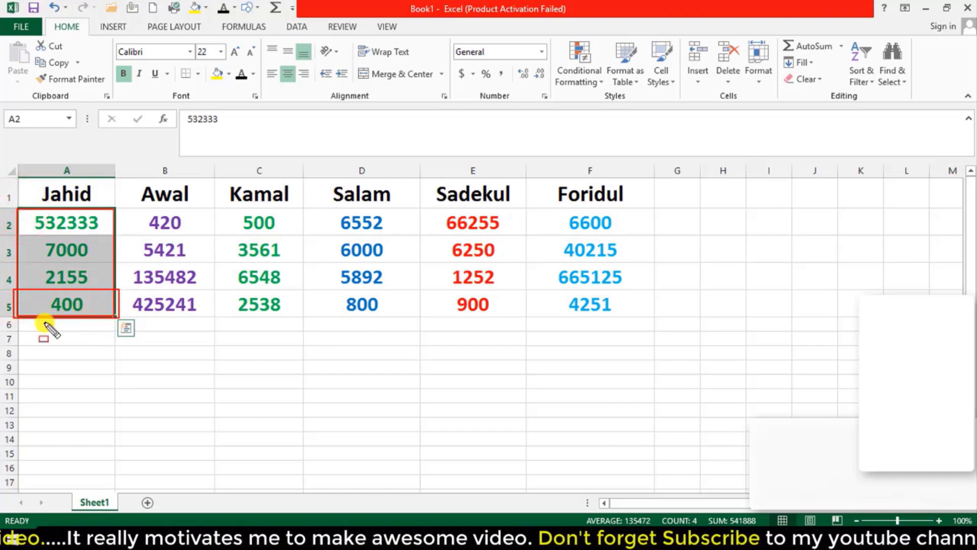
key(Escape)
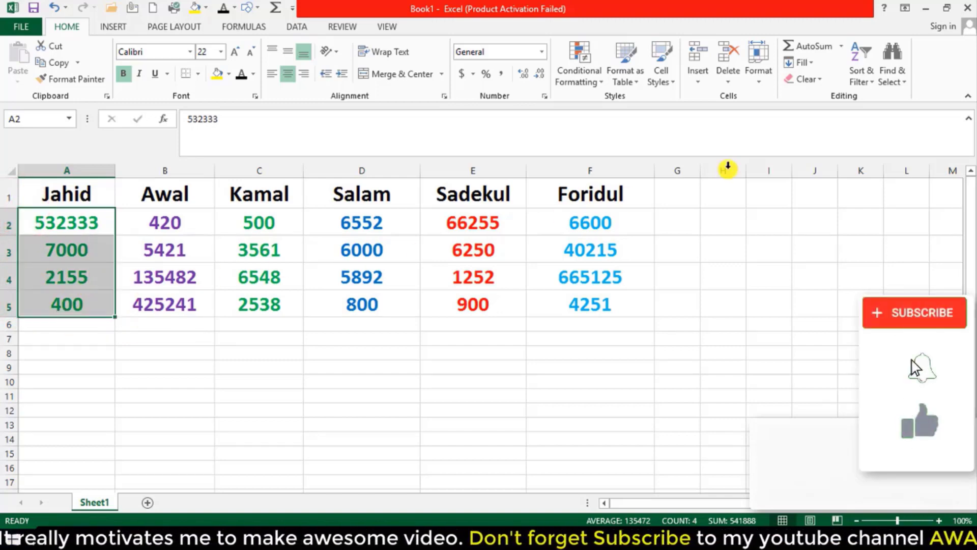
Step: Open a Custom Sort for the data in A2:A5 with the selection expanded to the neighbouring columns
click(865, 75)
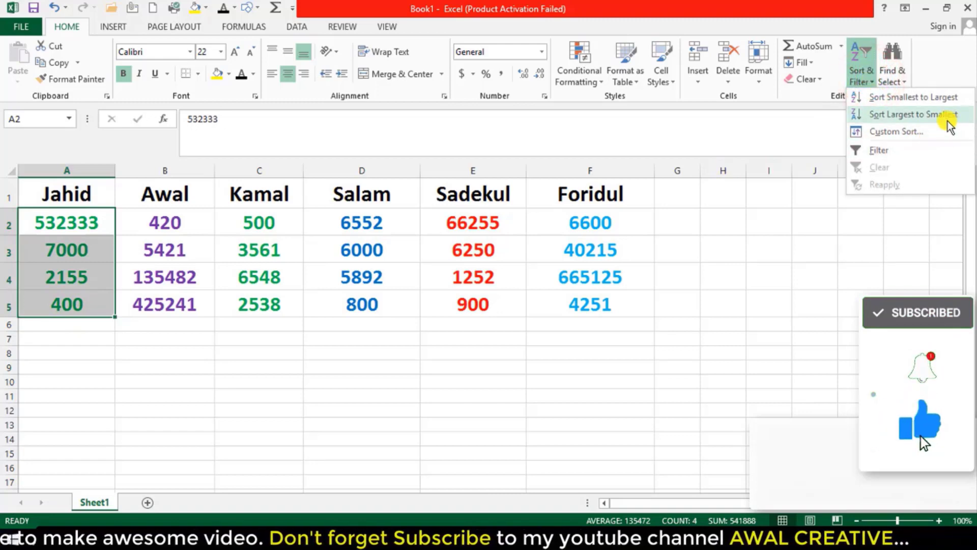
click(896, 136)
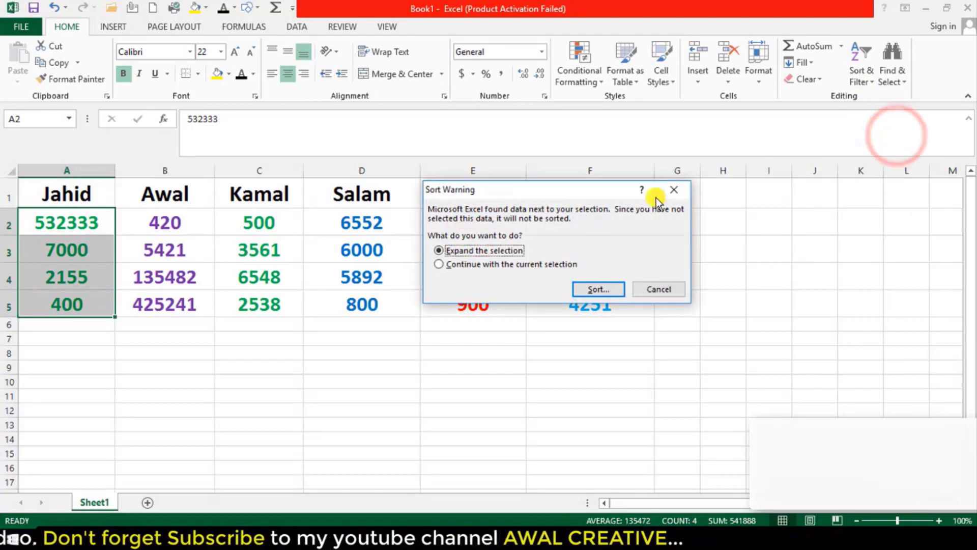
drag(544, 185, 730, 220)
drag(715, 179, 727, 169)
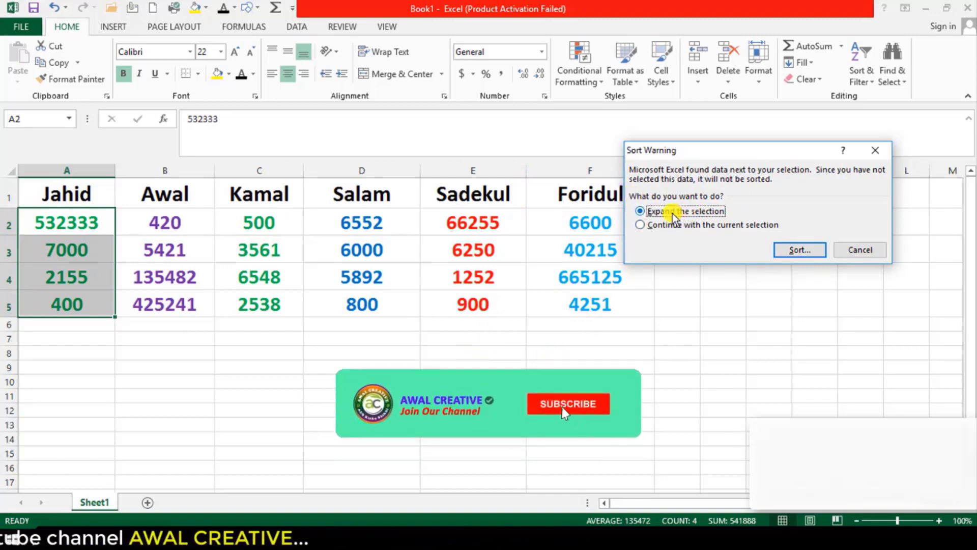
click(795, 248)
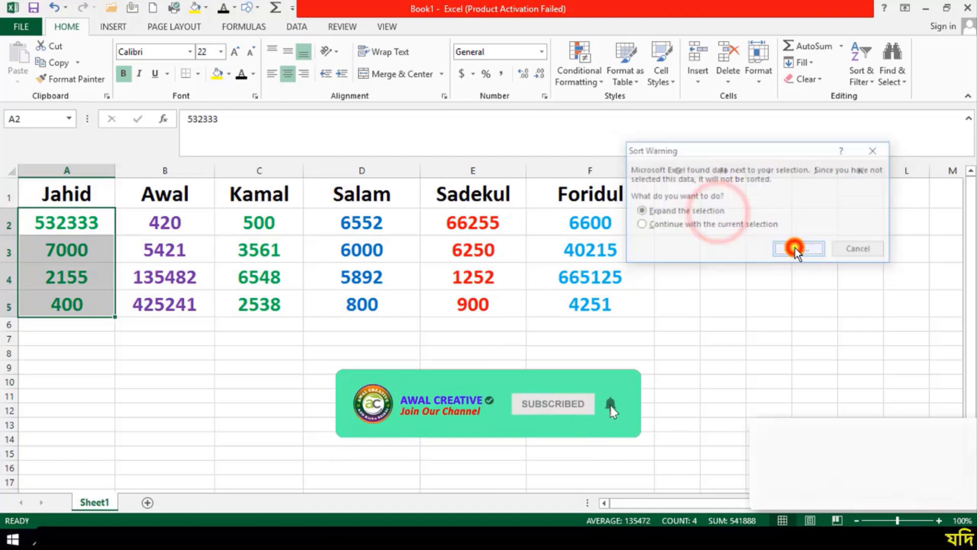
drag(779, 126, 623, 350)
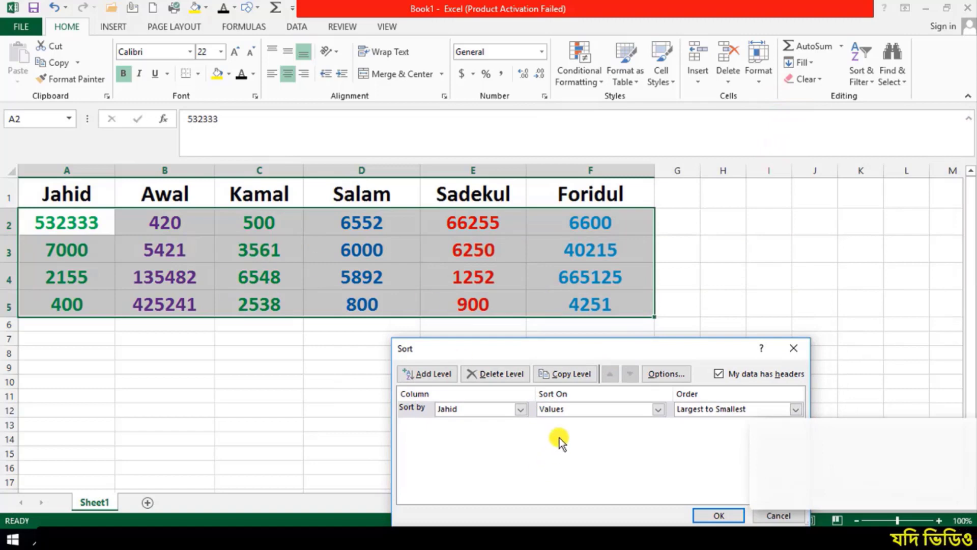
drag(565, 346, 542, 316)
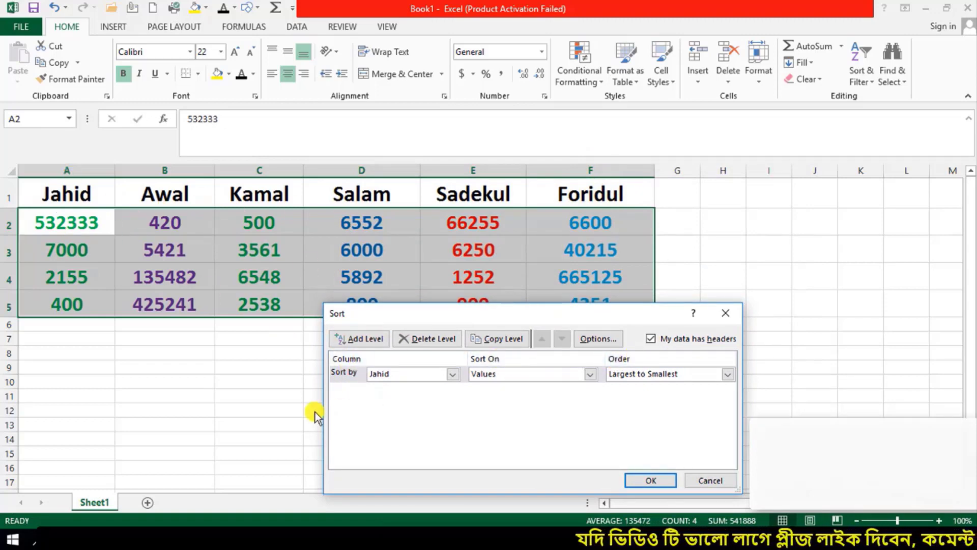
Step: Choose the header of column D as the column to sort by, and keep the sort based on Values
click(451, 377)
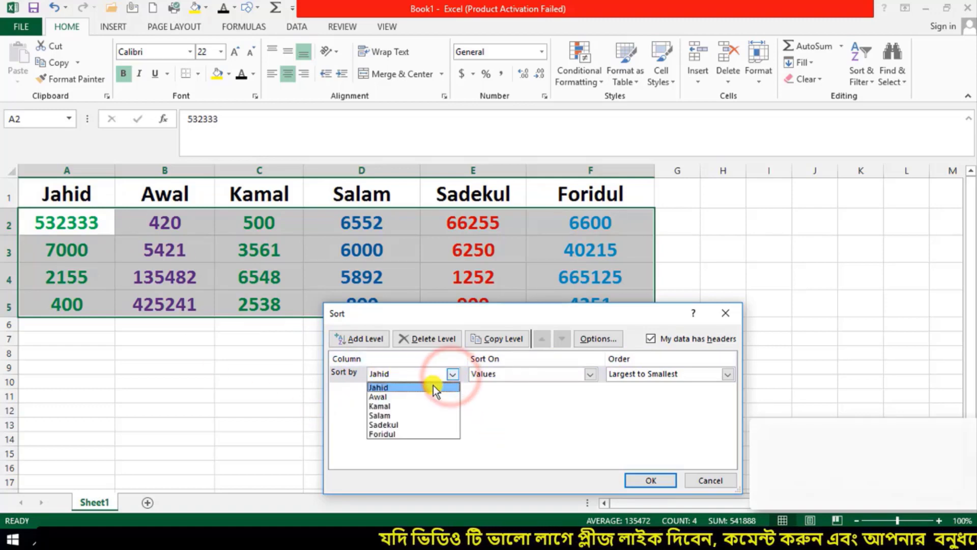
click(391, 399)
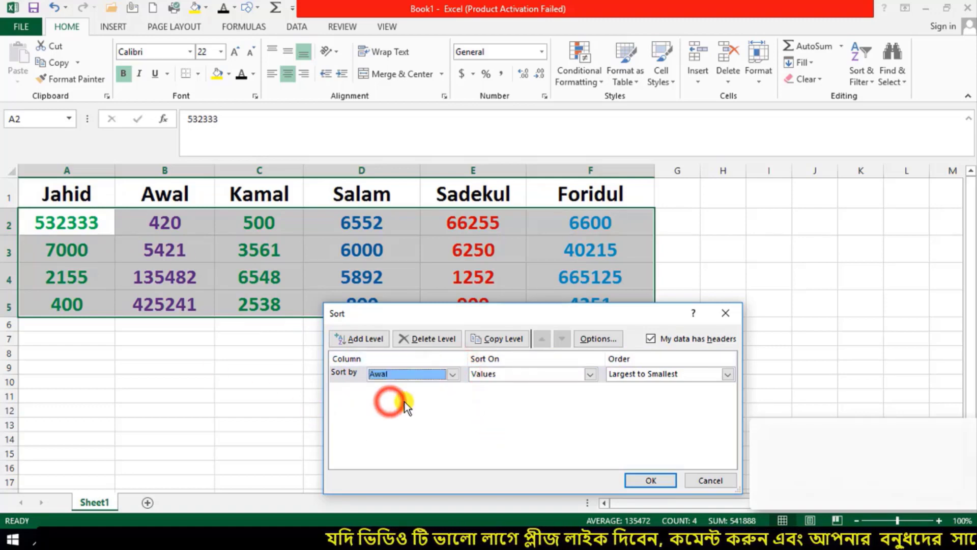
click(452, 375)
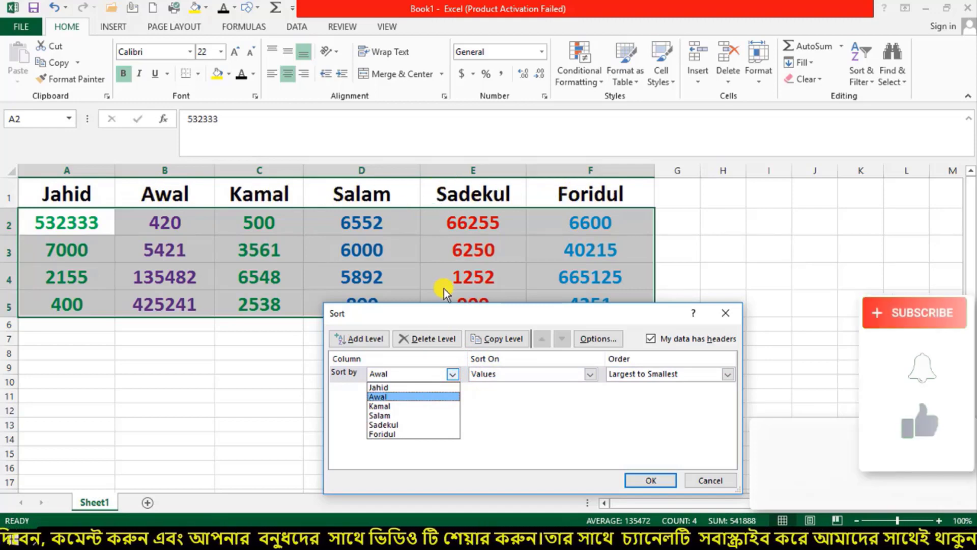
click(385, 416)
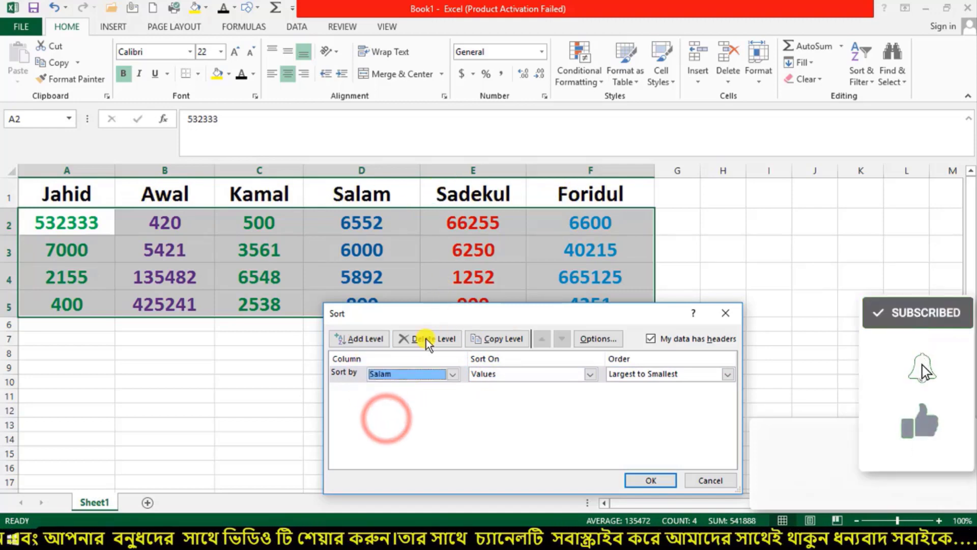
click(591, 375)
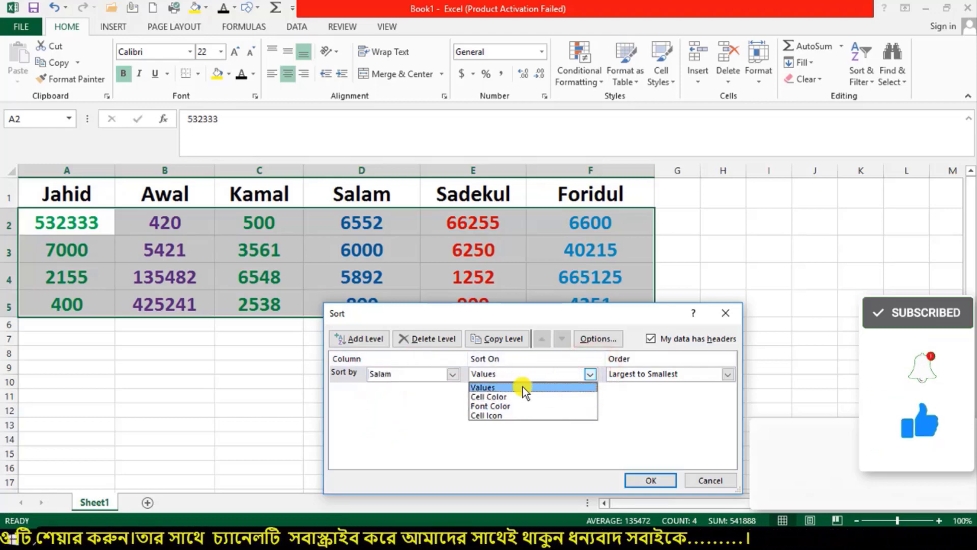
drag(27, 211, 139, 314)
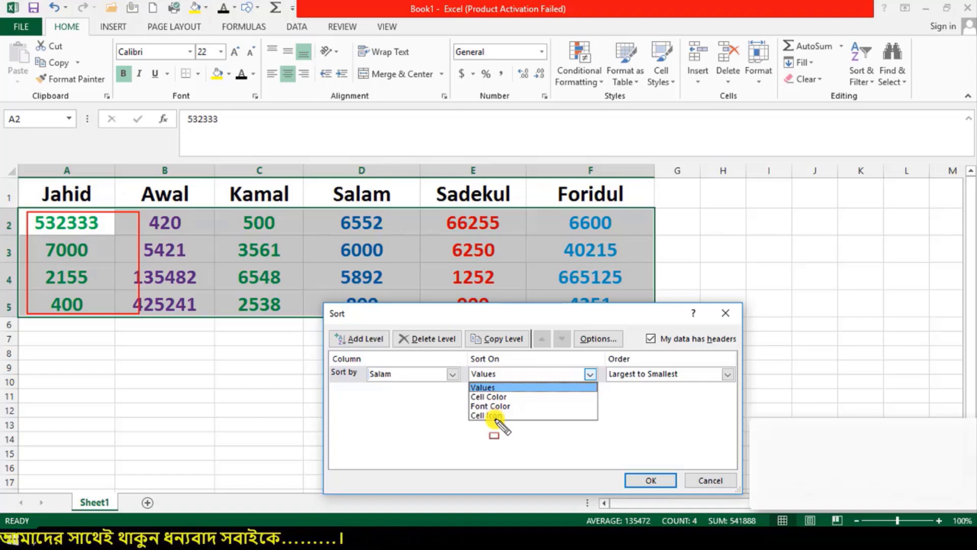
key(Escape)
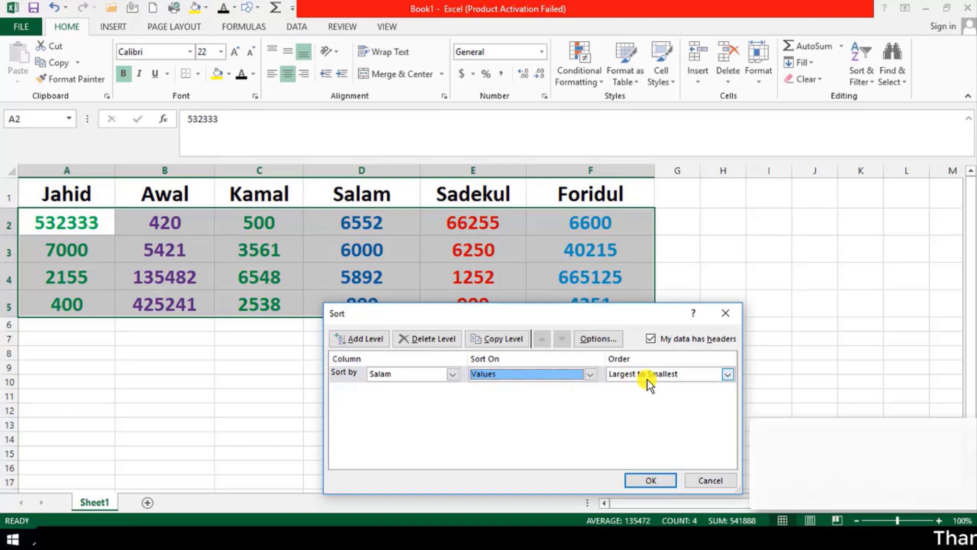
Step: Set the custom sort order to Smallest to Largest and apply it to the expanded selection
click(728, 374)
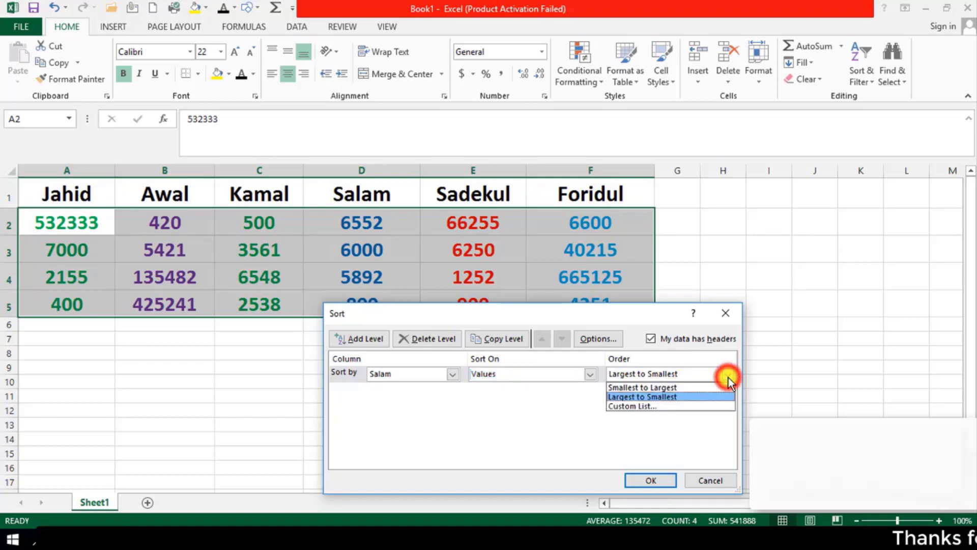
click(681, 431)
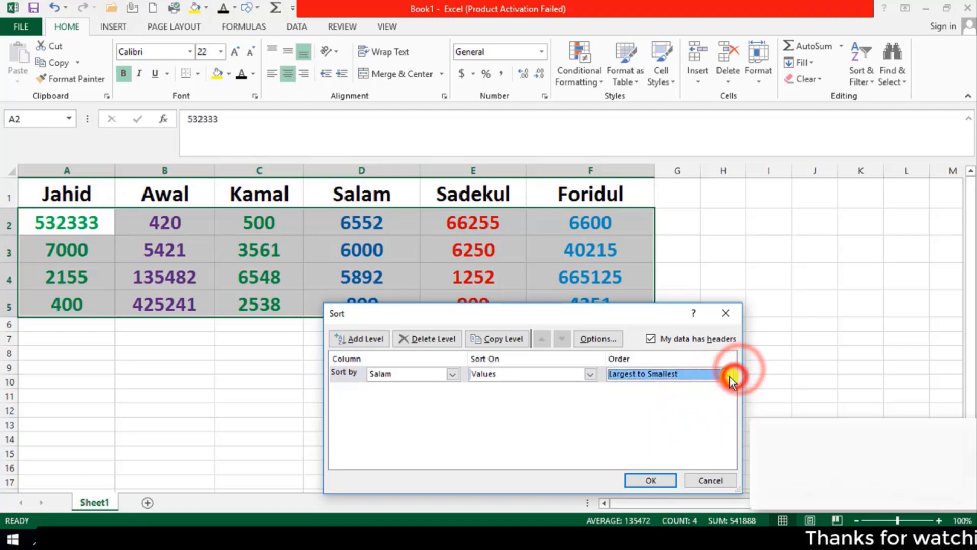
click(729, 376)
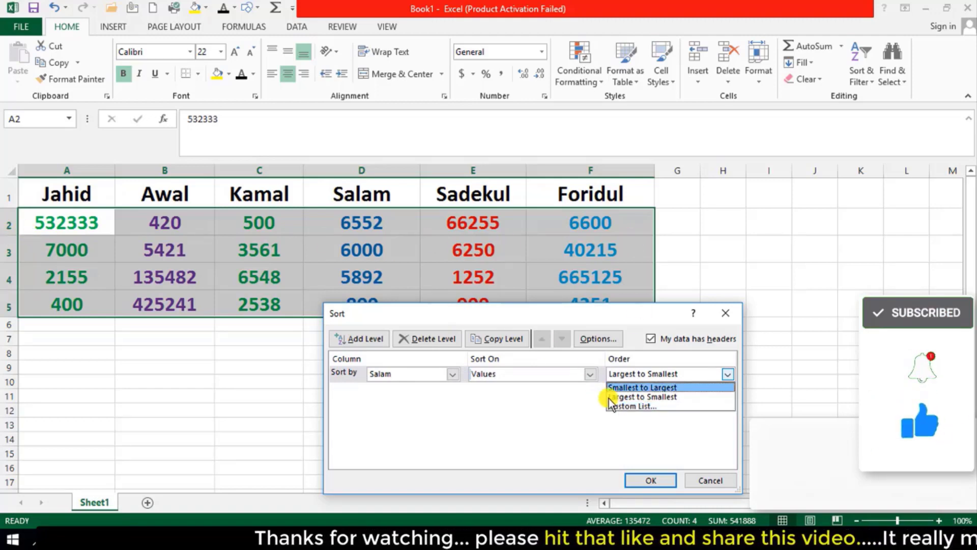
click(625, 387)
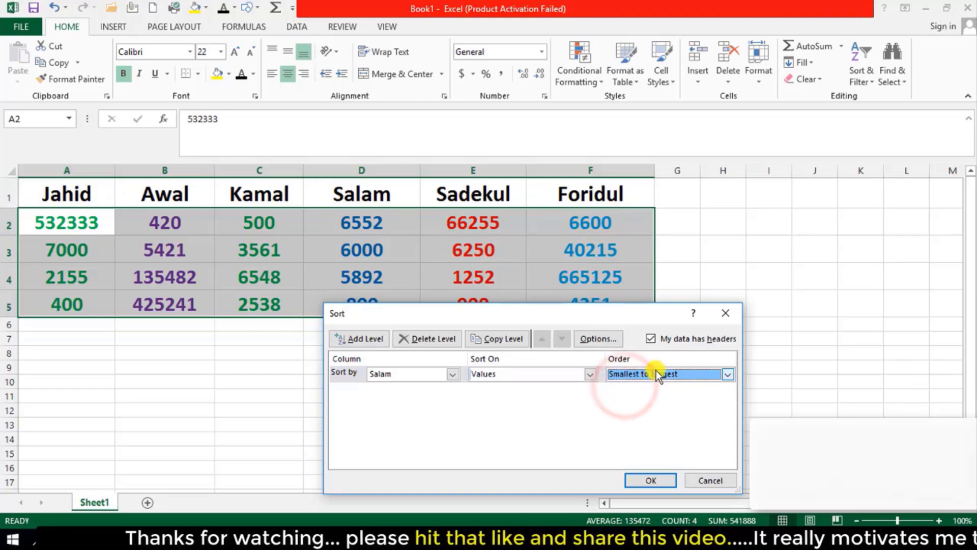
click(645, 478)
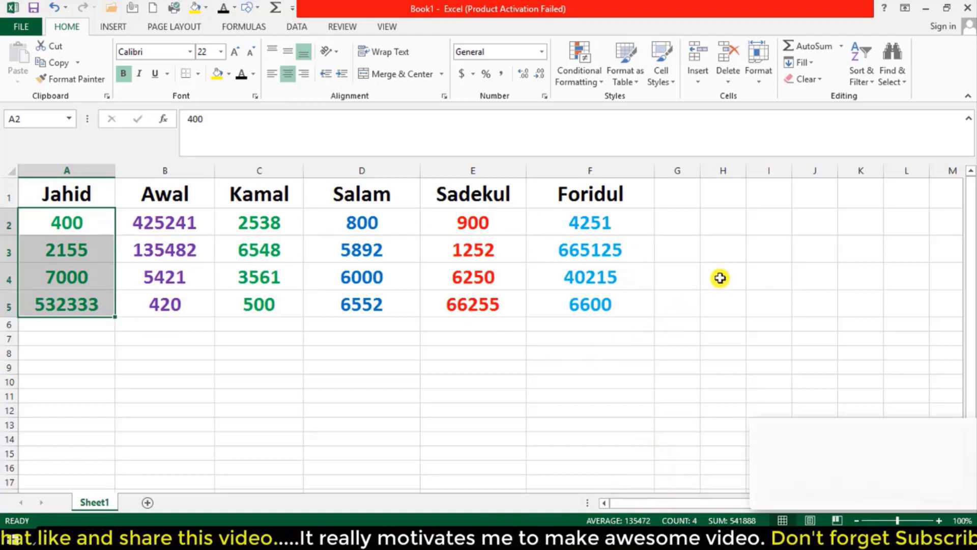
Step: Open a Custom Sort for A2:A5, continuing with the current selection only
click(865, 83)
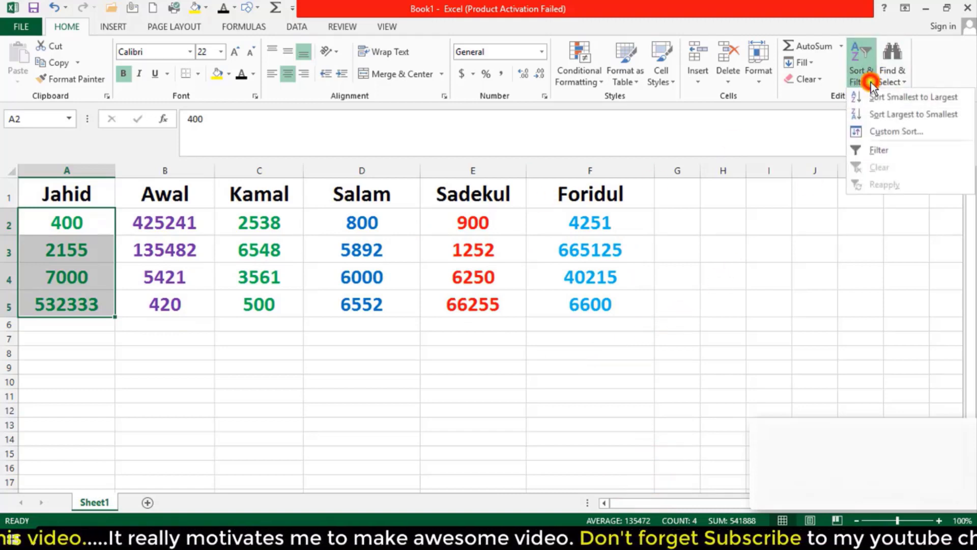
click(900, 132)
click(496, 419)
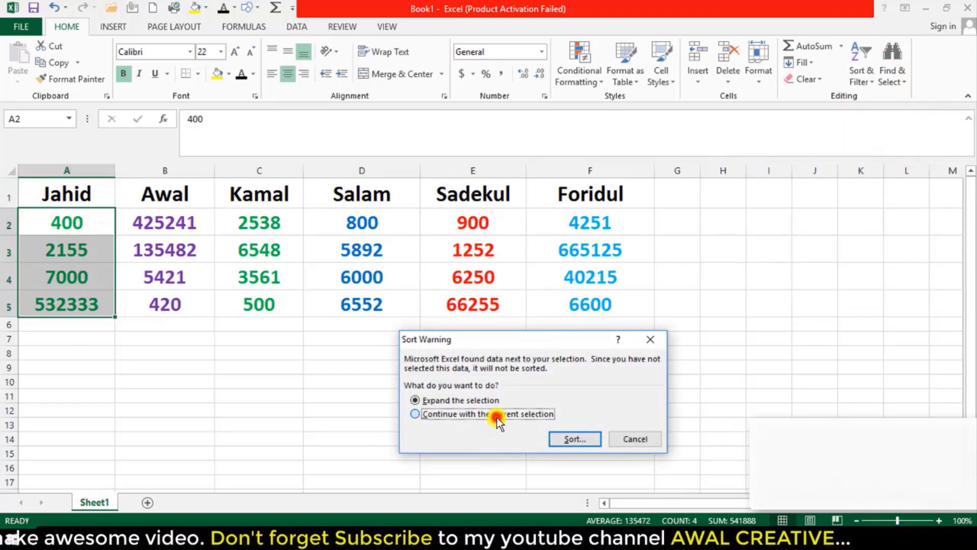
drag(542, 333, 647, 178)
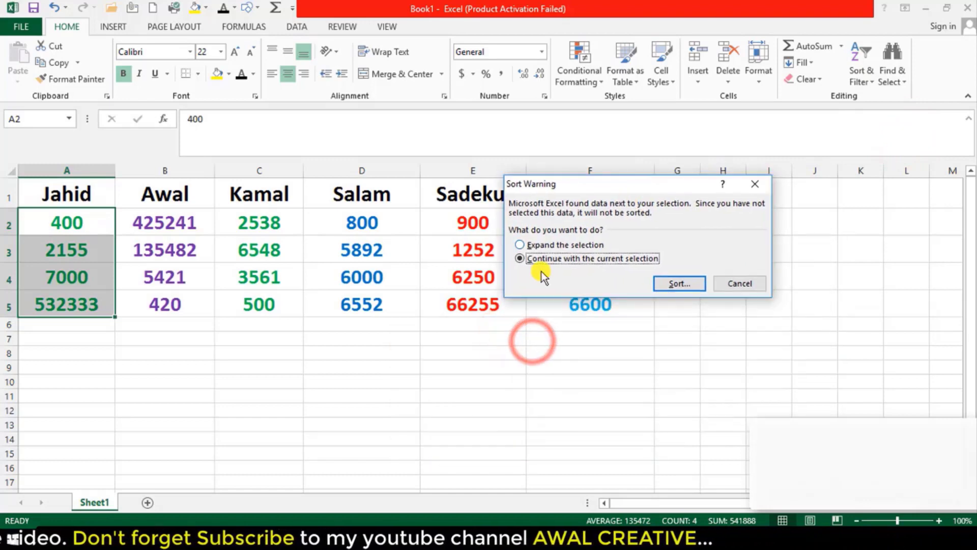
click(661, 284)
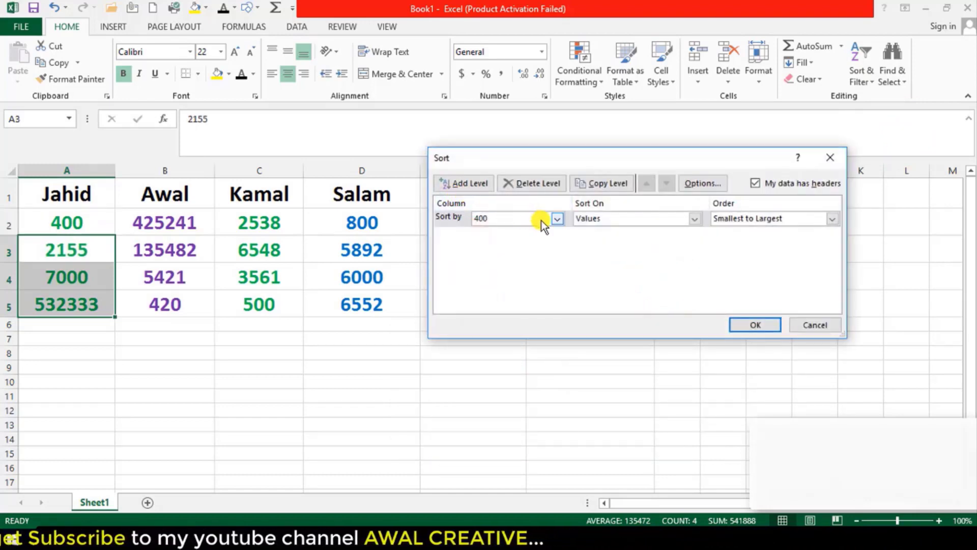
Step: Set the sort order to Largest to Smallest with the data treated as having headers, and apply the sort
click(557, 218)
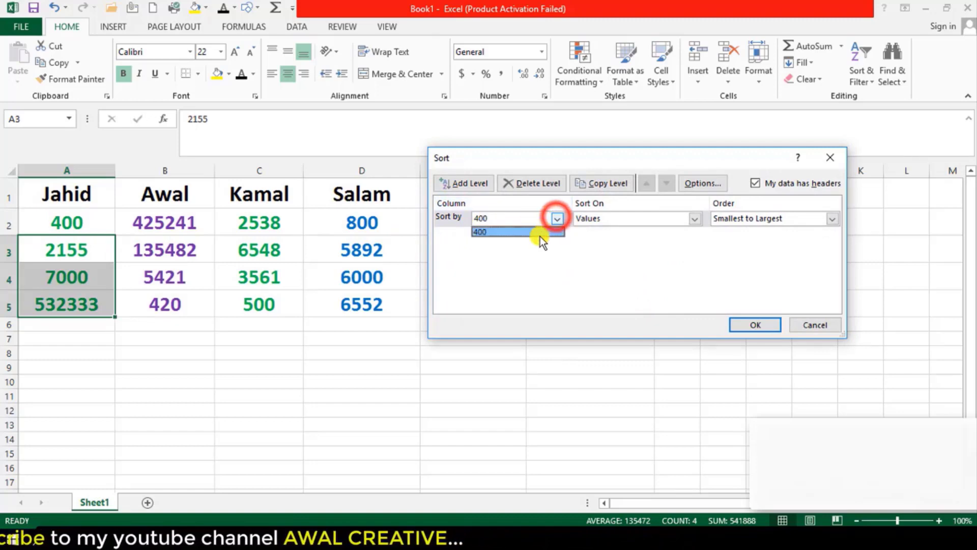
click(698, 219)
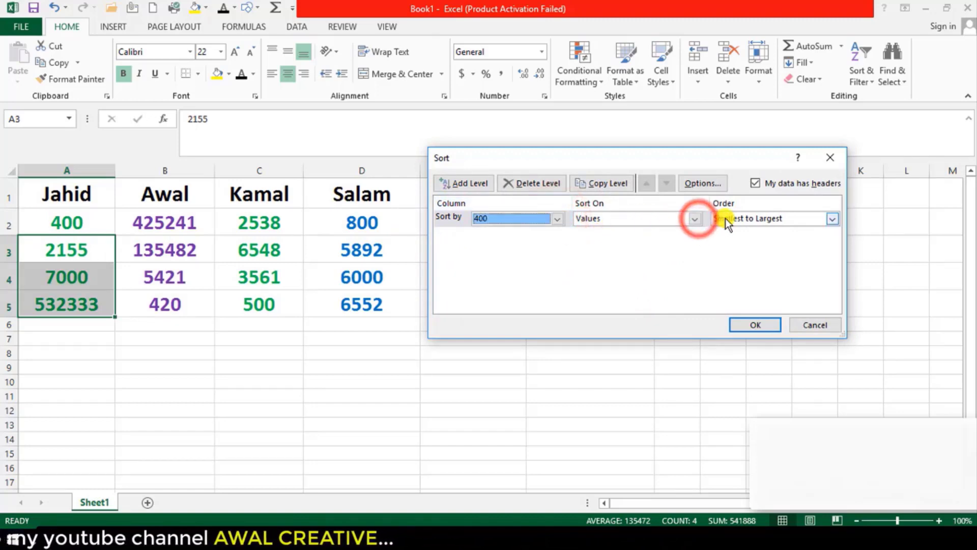
click(830, 218)
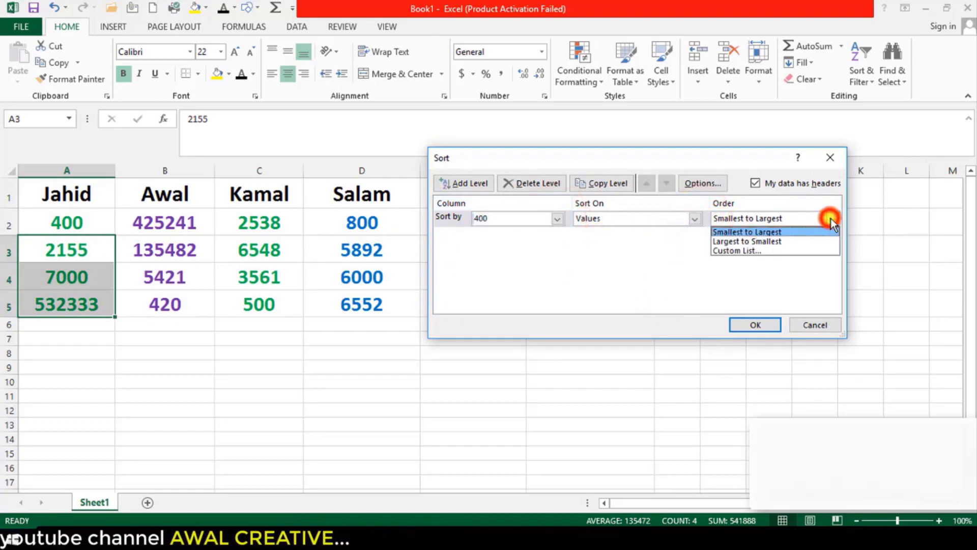
click(790, 240)
click(755, 324)
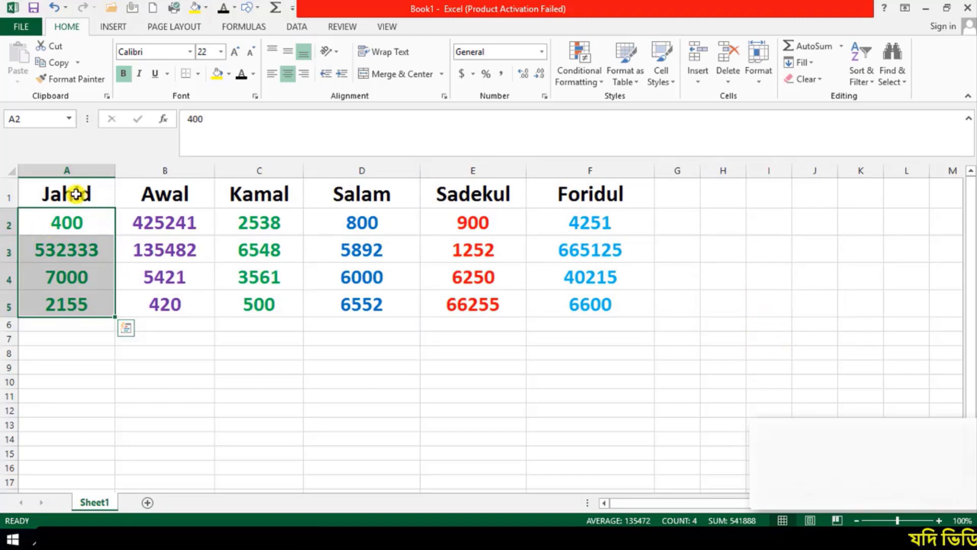
Step: Turn on filtering for the table so that the headers in A1:F1 get filter arrows
click(876, 85)
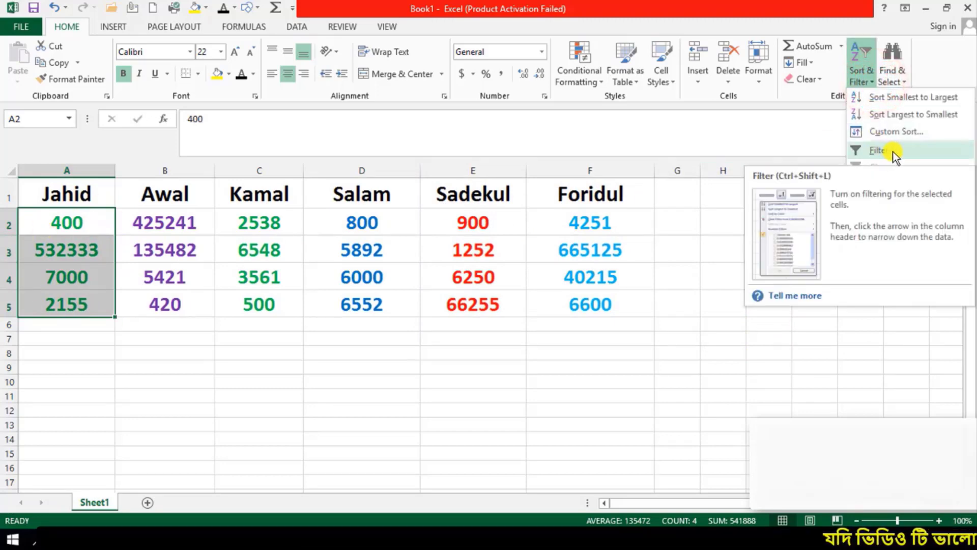
click(101, 202)
click(99, 223)
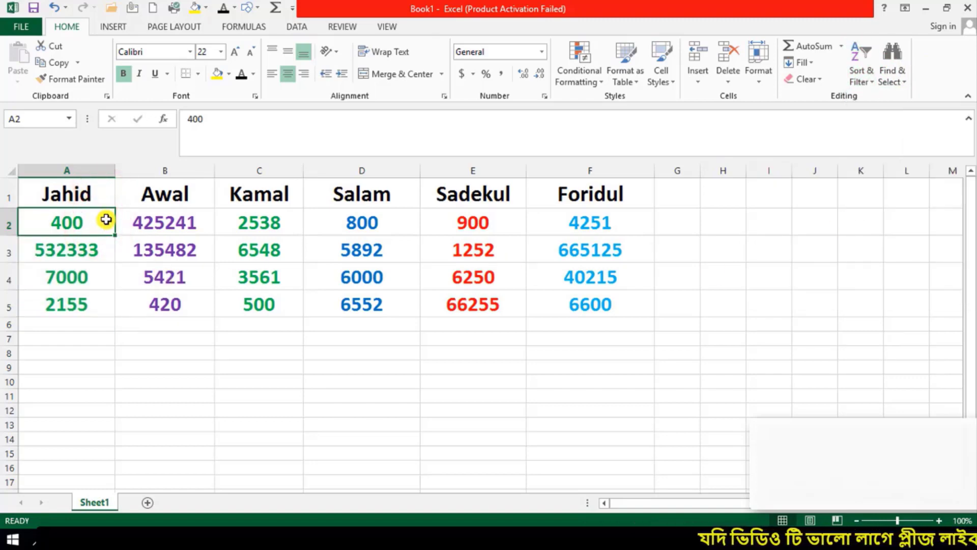
click(639, 224)
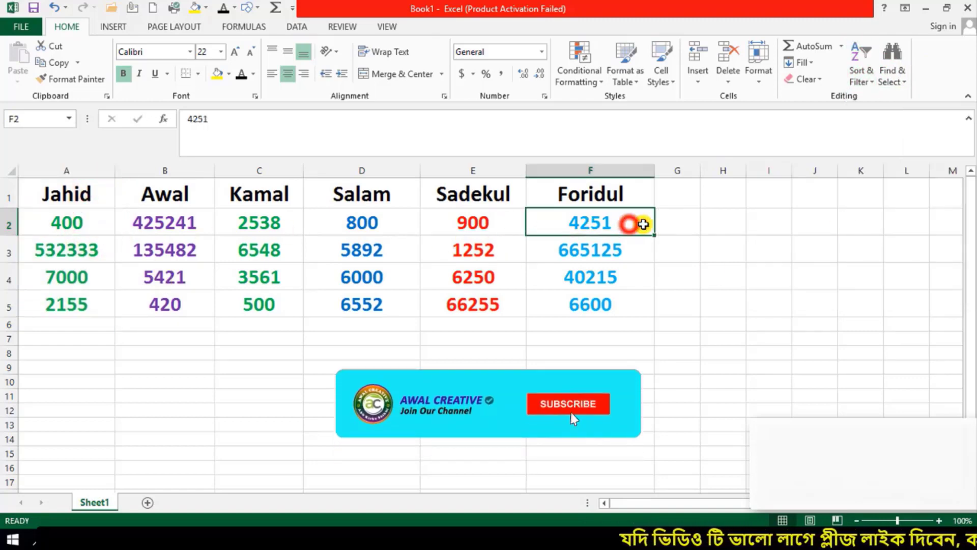
click(647, 234)
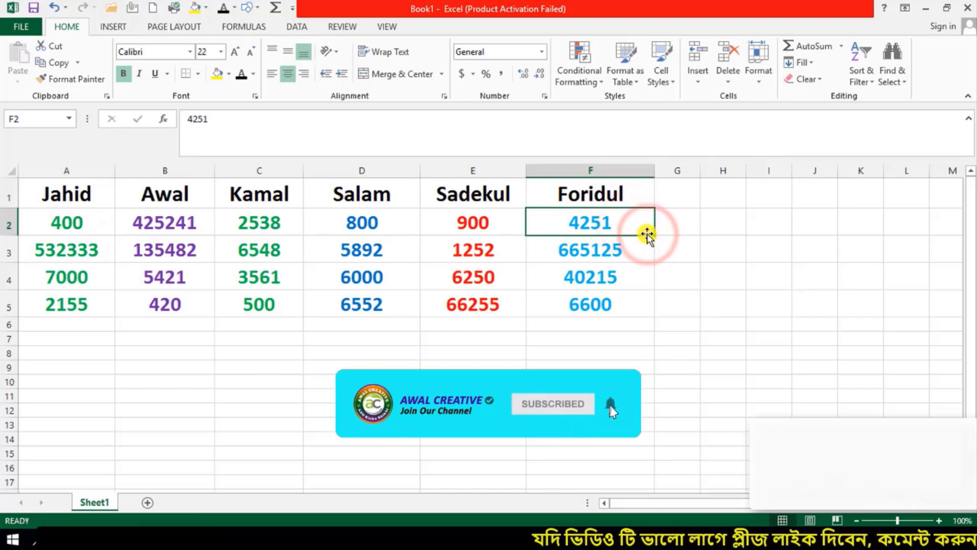
click(872, 86)
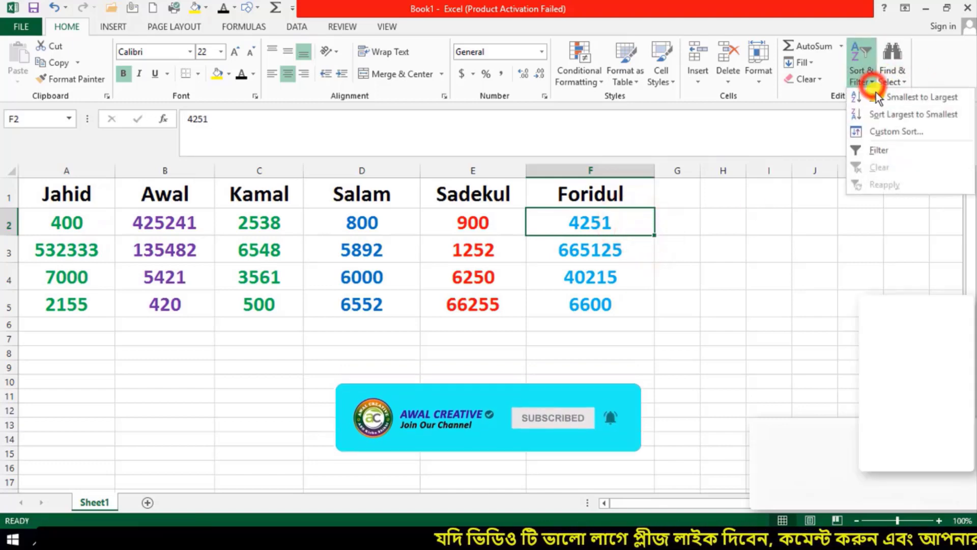
click(908, 148)
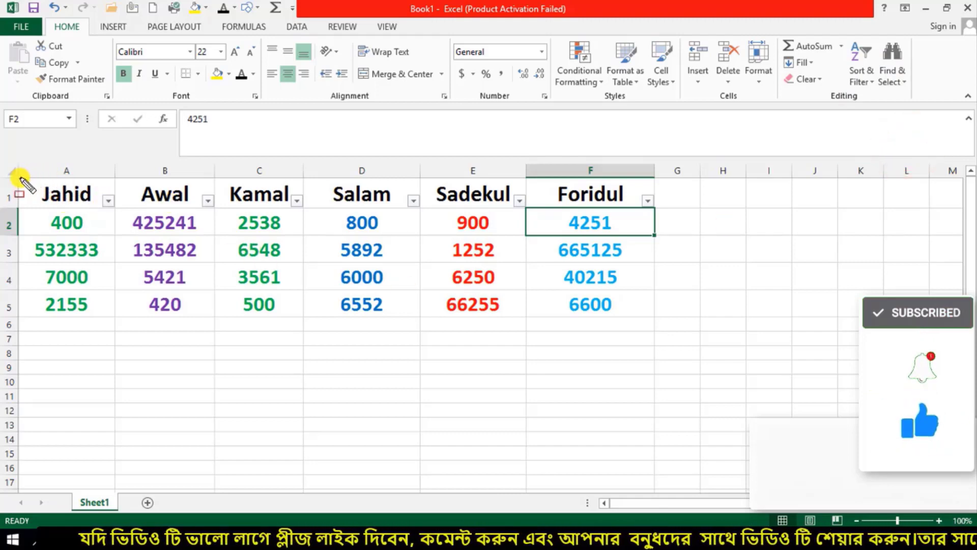
mouse_move(19, 178)
mouse_down()
mouse_move(316, 216)
mouse_move(677, 216)
mouse_move(658, 209)
mouse_up()
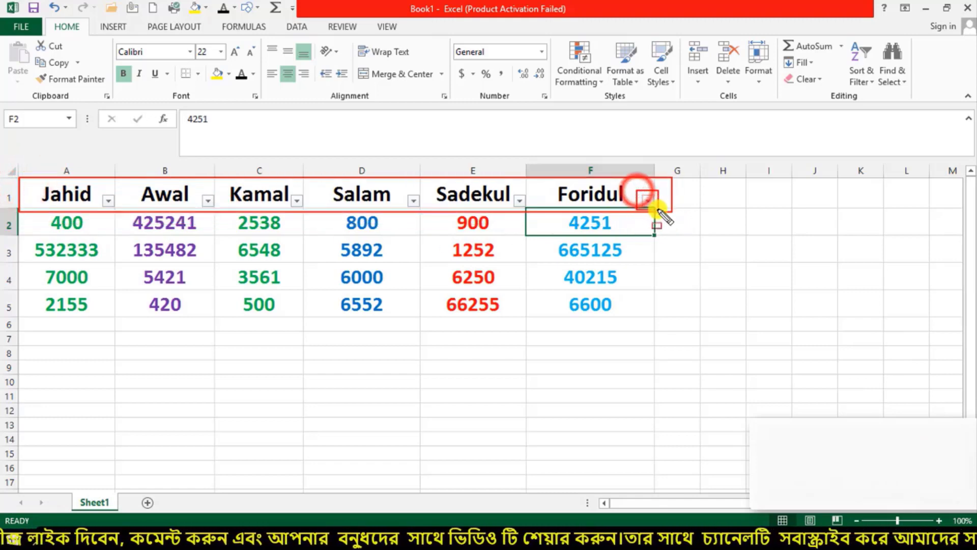
drag(508, 192, 534, 213)
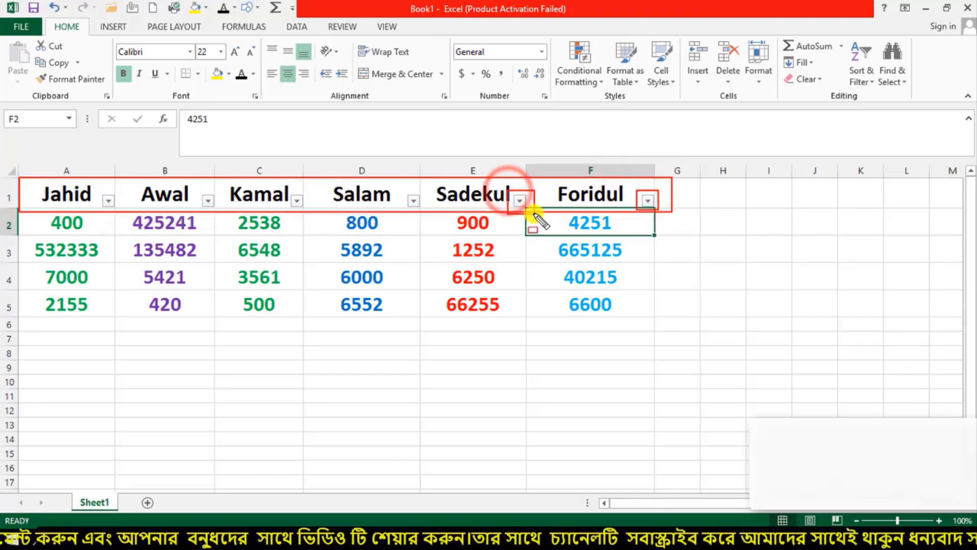
drag(402, 189, 425, 213)
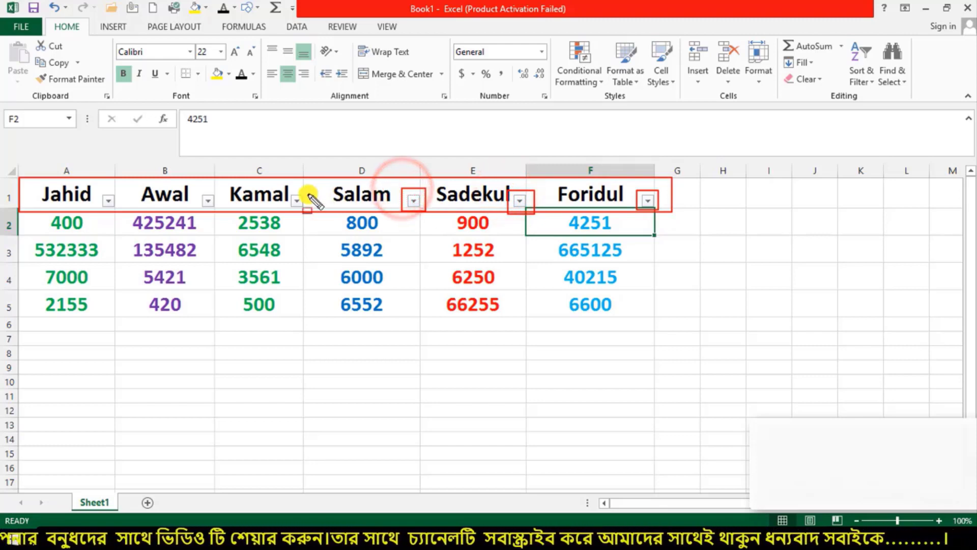
click(293, 200)
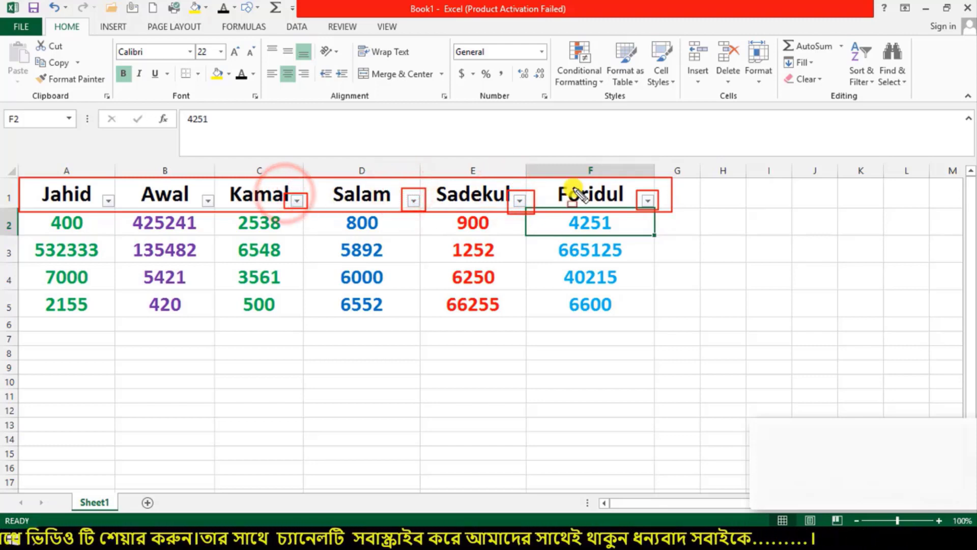
key(Escape)
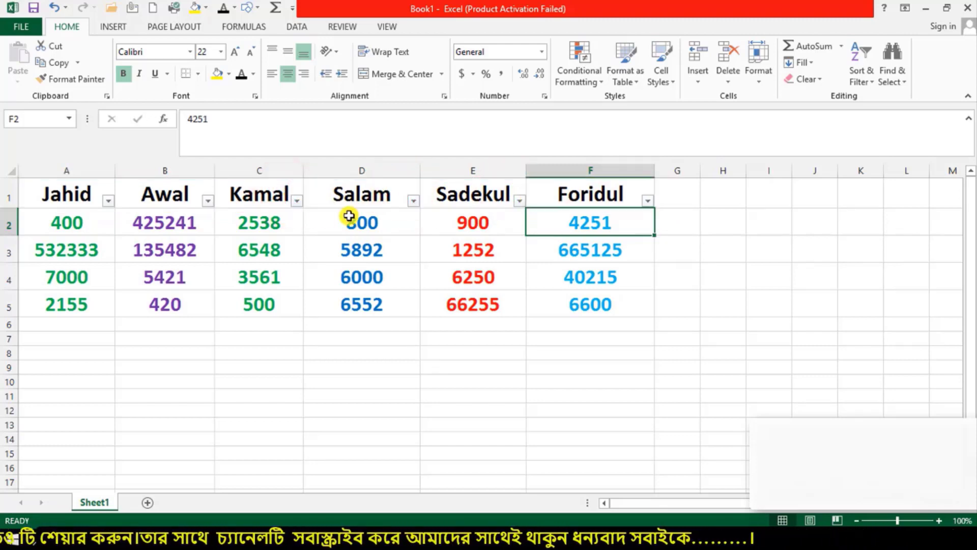
Step: Examine the filter and sort options offered for columns A and D, without applying any of them
click(108, 201)
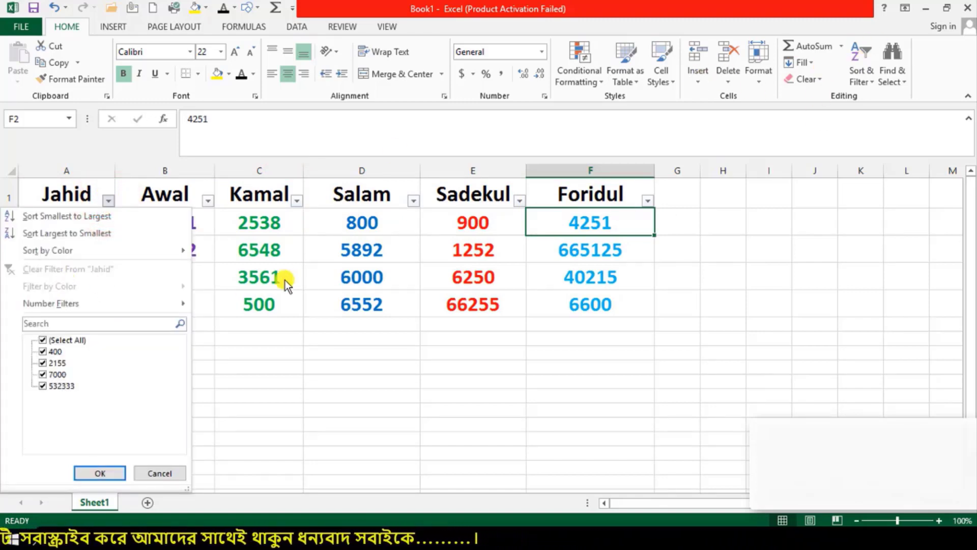
click(412, 207)
click(412, 204)
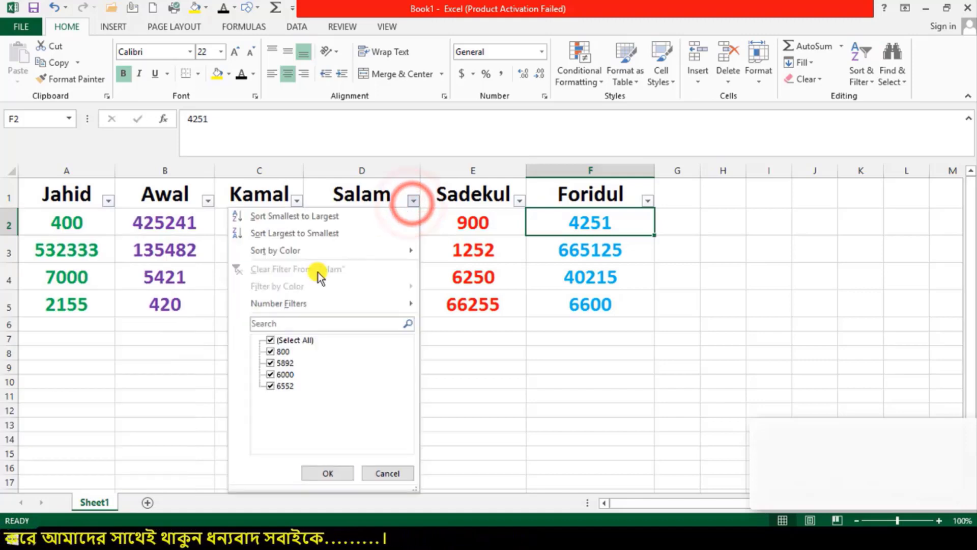
mouse_move(228, 208)
mouse_down()
mouse_move(284, 327)
mouse_move(382, 414)
mouse_move(420, 430)
mouse_up()
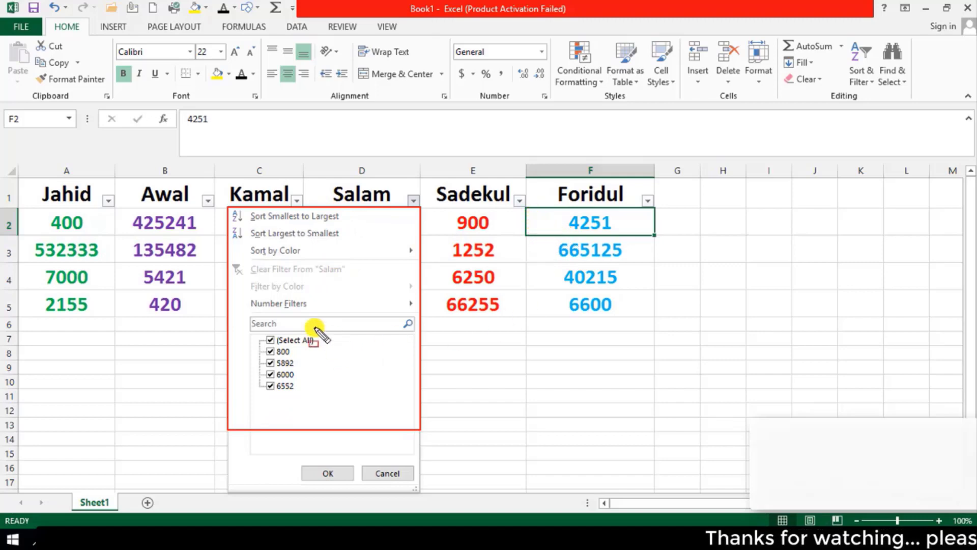
key(Escape)
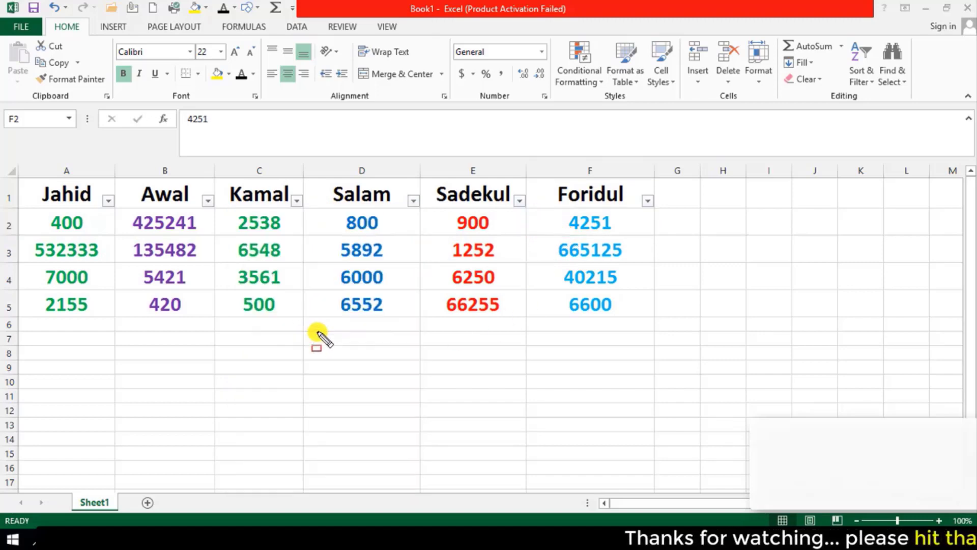
click(873, 84)
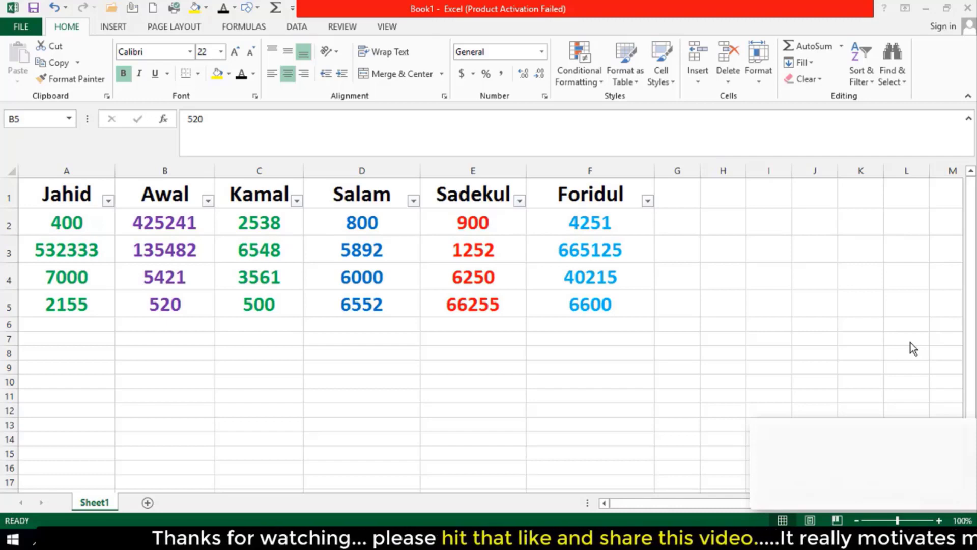
key(alt+Tab)
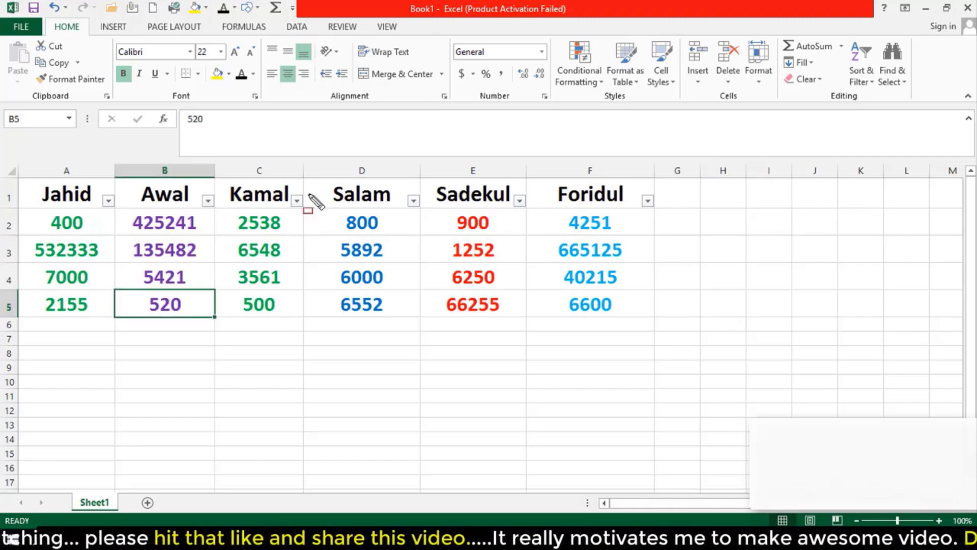
mouse_move(14, 189)
mouse_down()
mouse_move(227, 262)
mouse_move(657, 337)
mouse_up()
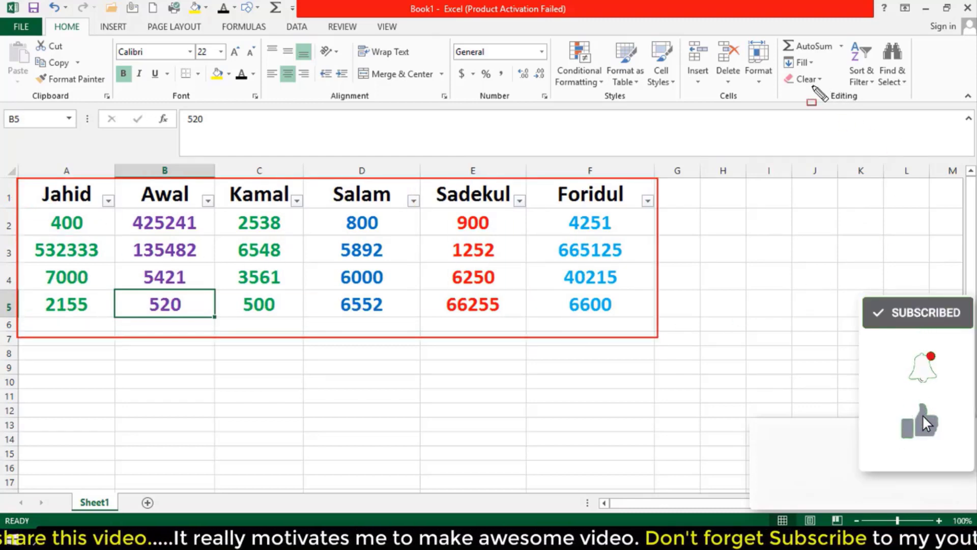
drag(823, 87, 867, 104)
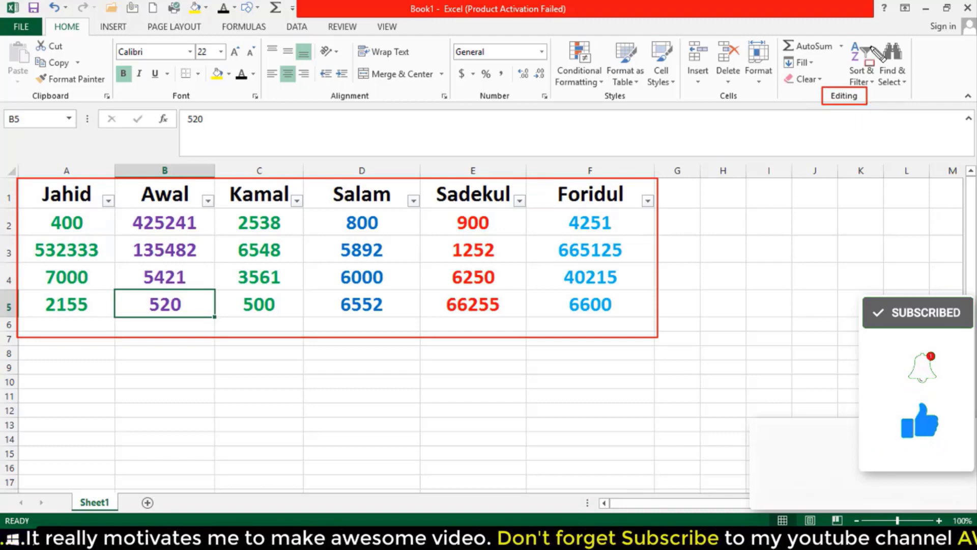
drag(878, 60, 914, 99)
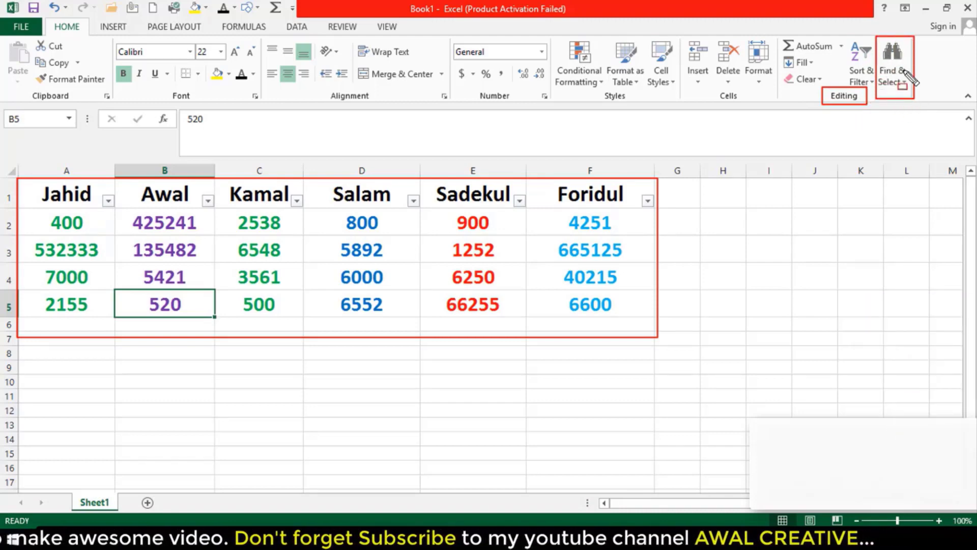
key(Escape)
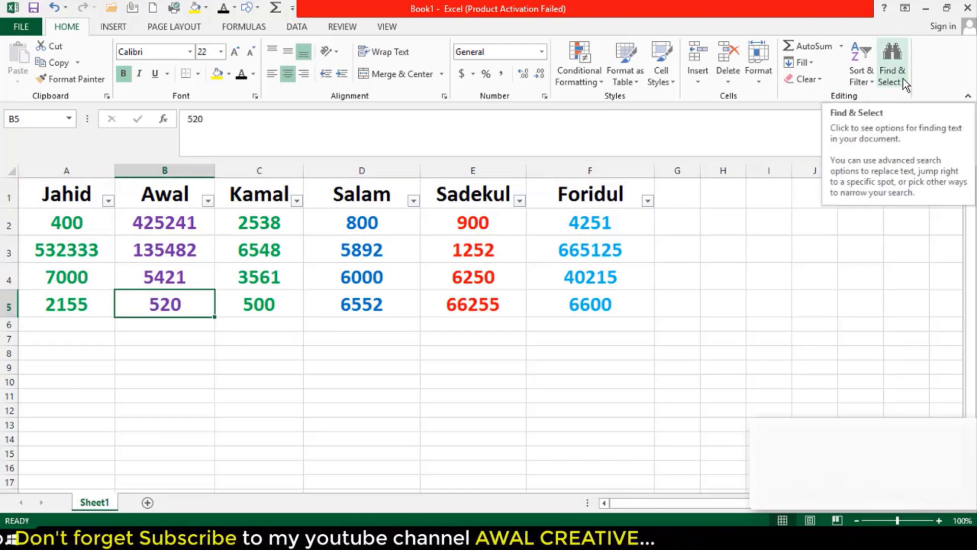
Step: Open the Find dialog from the Find & Select options and clear the existing search term
click(903, 79)
key(ctrl+alt+d)
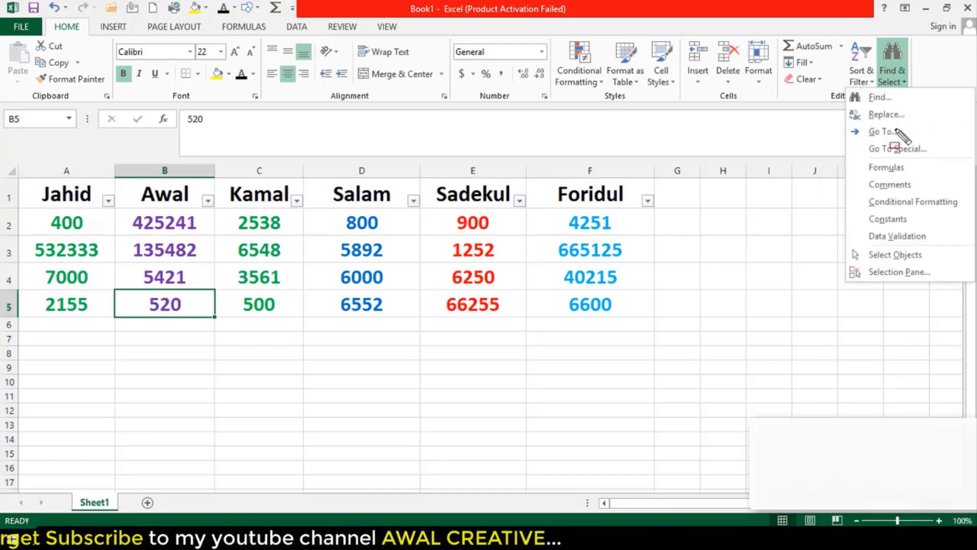
mouse_move(847, 90)
mouse_down()
mouse_move(867, 127)
mouse_move(926, 125)
mouse_up()
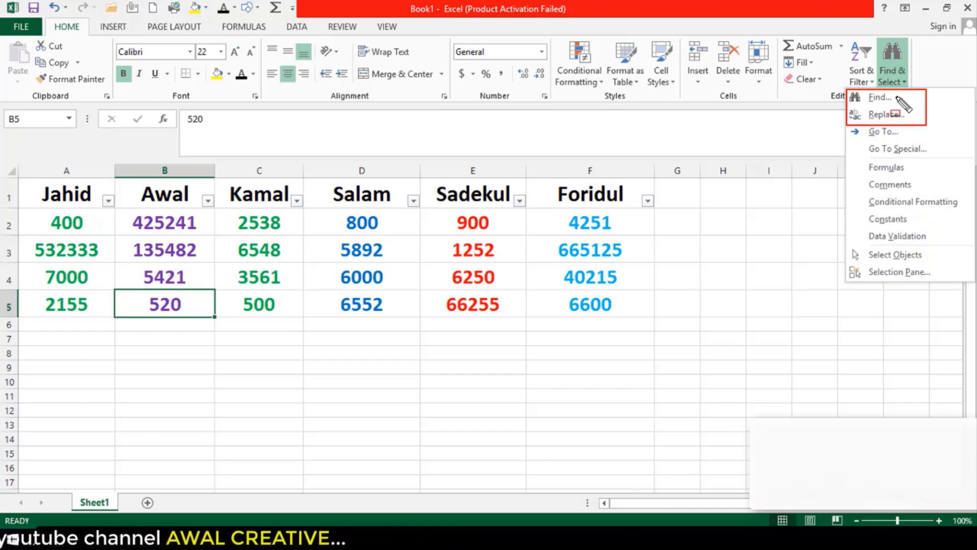
key(Escape)
click(906, 82)
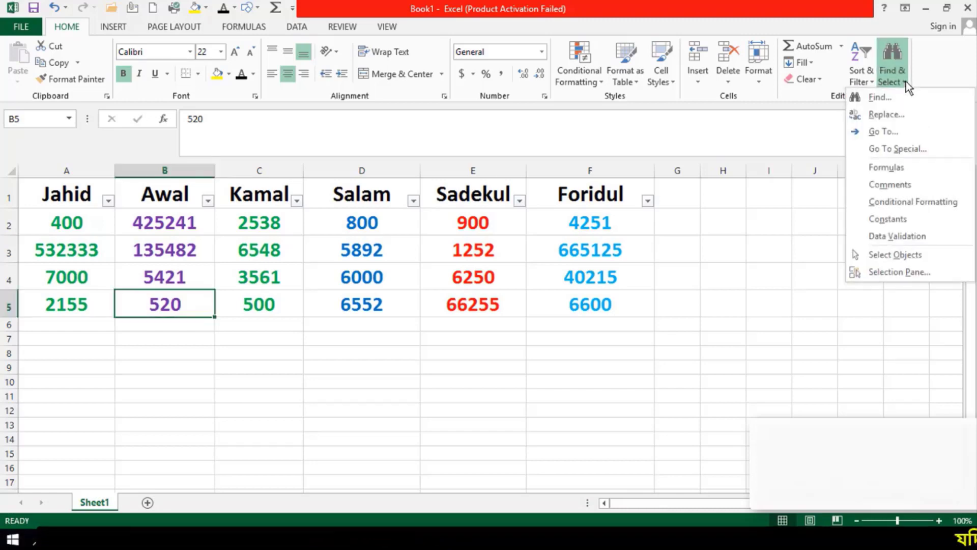
click(898, 102)
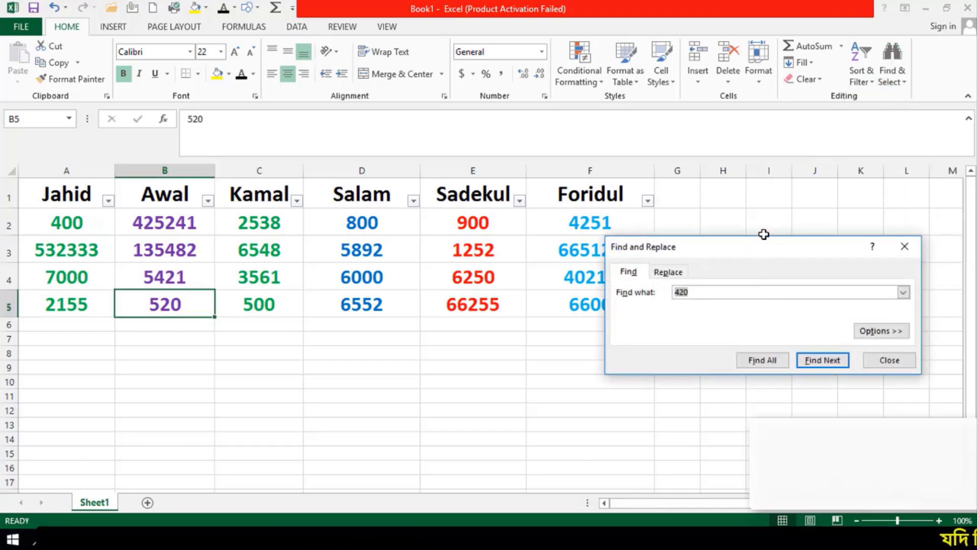
drag(743, 258, 719, 222)
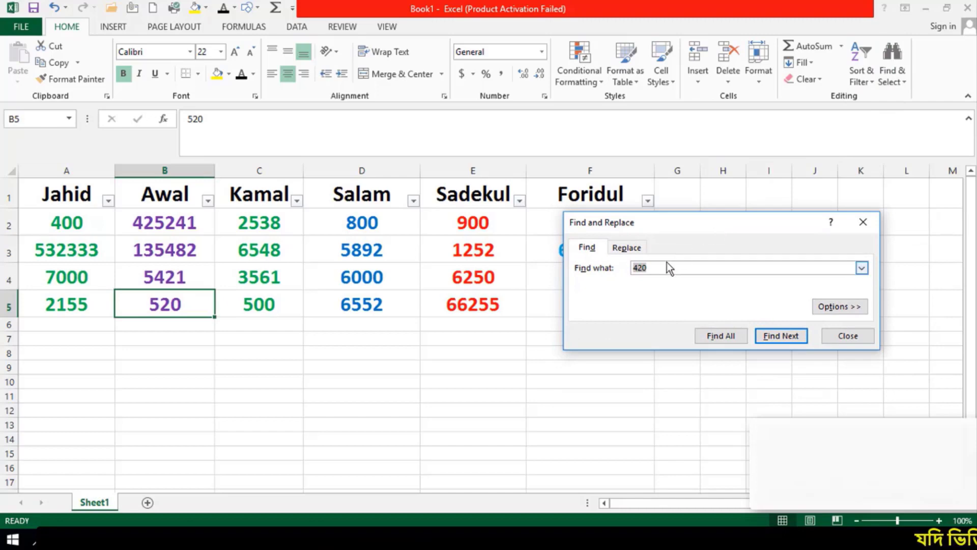
key(BackSpace)
Step: Place the Find and Replace dialog below the table and look over the values in A2:F5 and the header in B1
drag(668, 219, 567, 334)
click(488, 357)
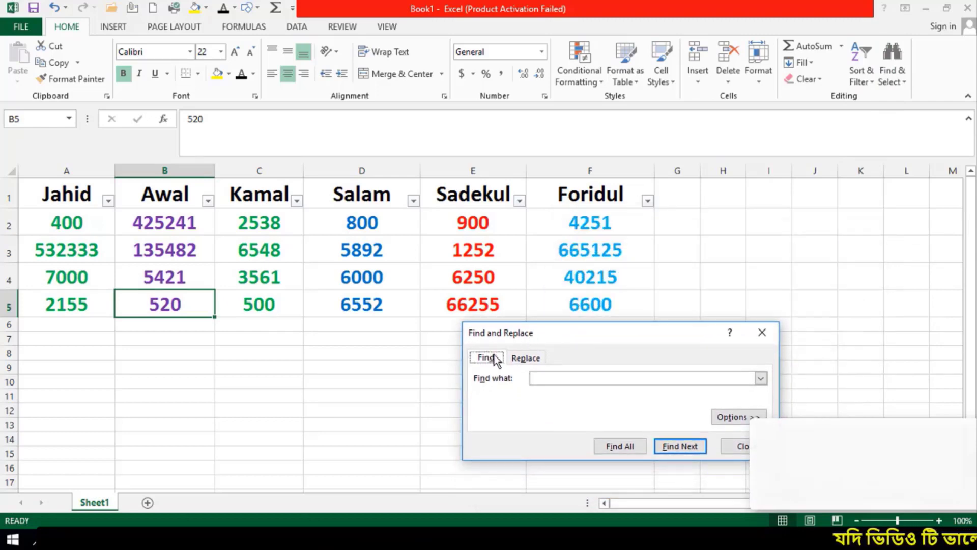
click(529, 359)
click(486, 358)
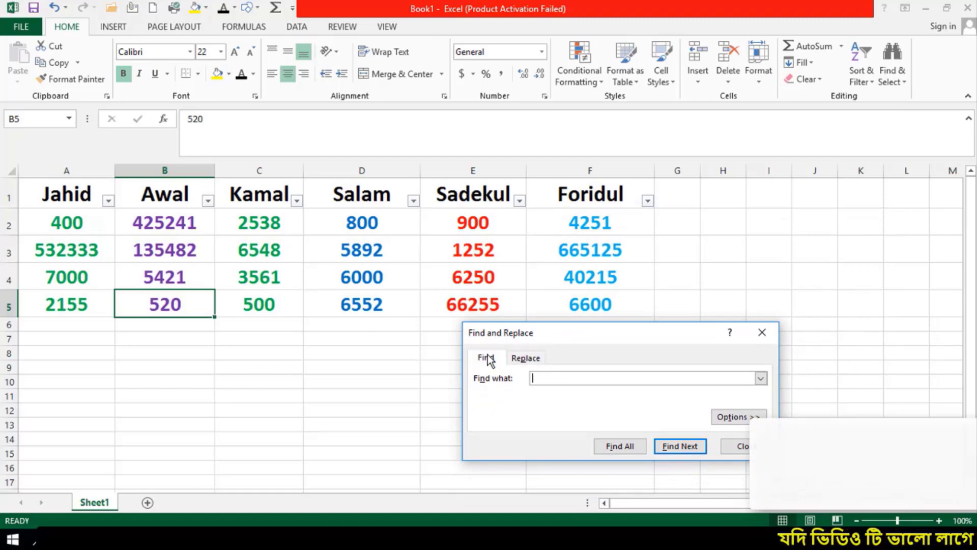
drag(553, 336, 525, 362)
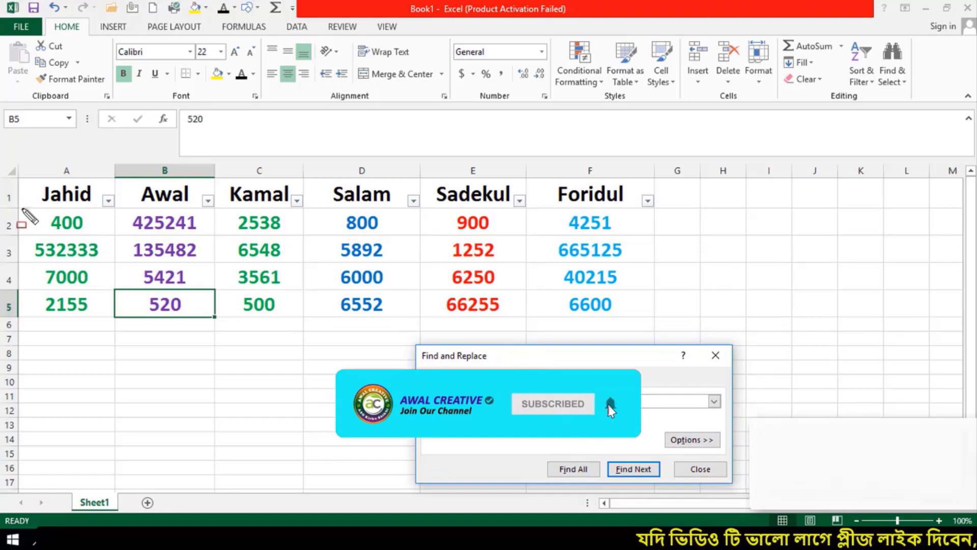
mouse_move(19, 205)
mouse_down()
mouse_move(441, 311)
mouse_move(664, 330)
mouse_move(657, 325)
mouse_up()
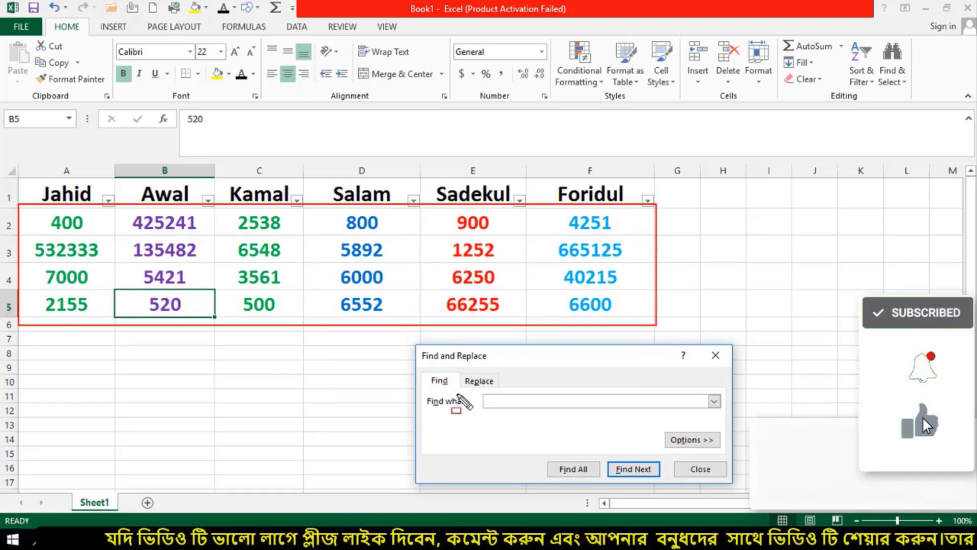
key(Escape)
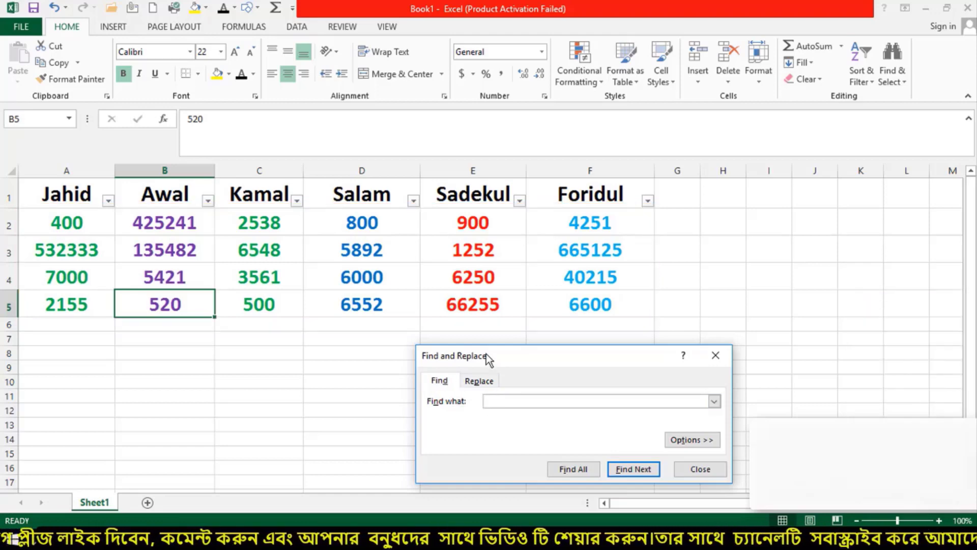
drag(114, 179, 212, 206)
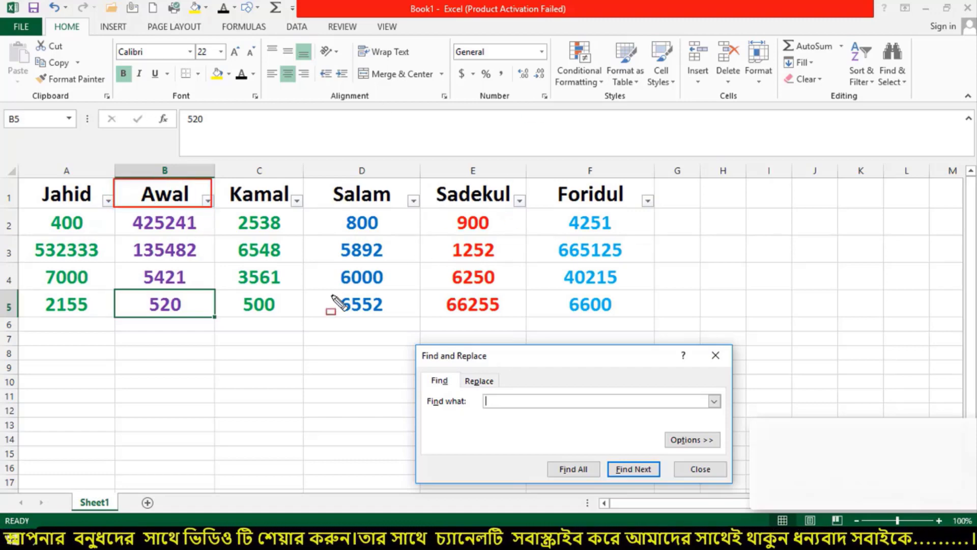
key(Escape)
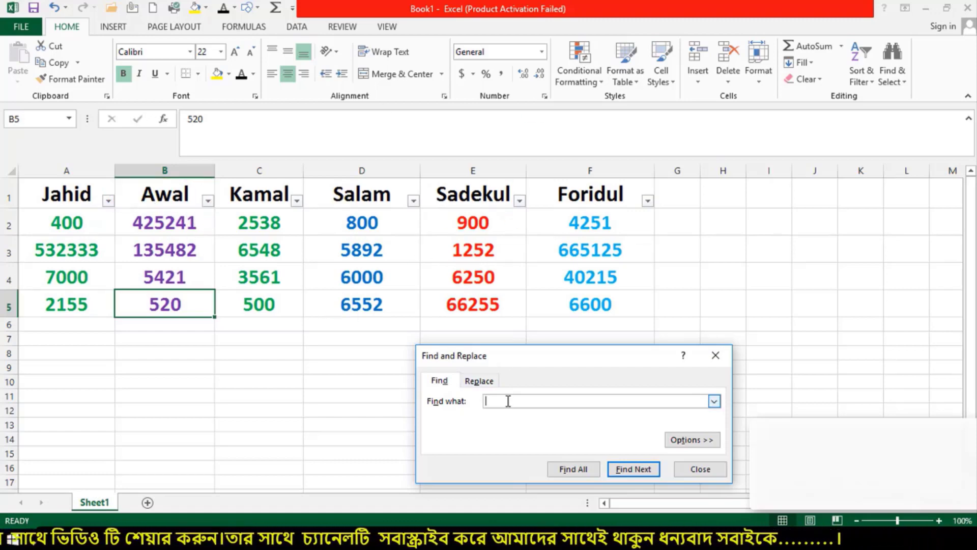
Step: Find all cells matching the name in column B's header and select the listed match
text(awal)
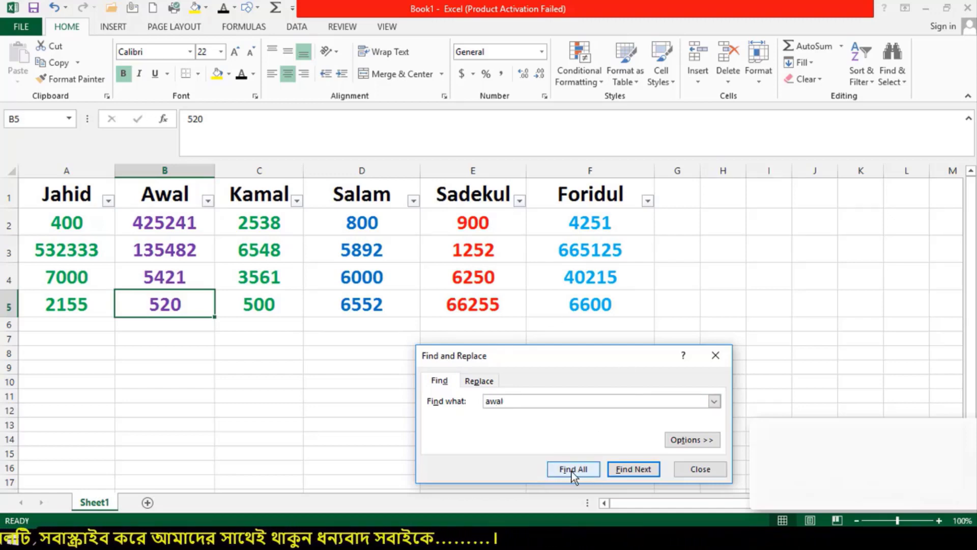
click(572, 469)
drag(556, 365, 573, 187)
click(503, 333)
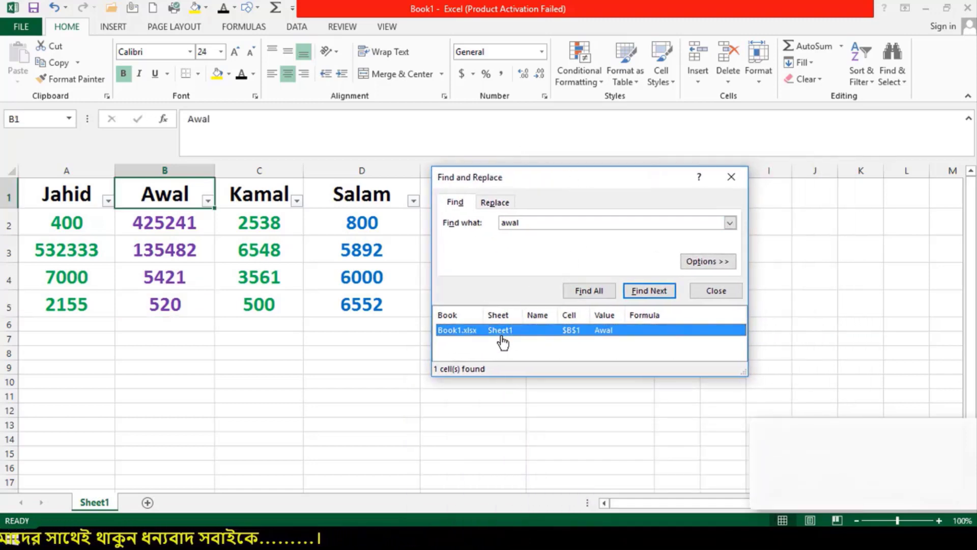
Step: Examine the sheet, cell reference and value of the listed match and compare them with the header cell in the table
drag(431, 308, 697, 323)
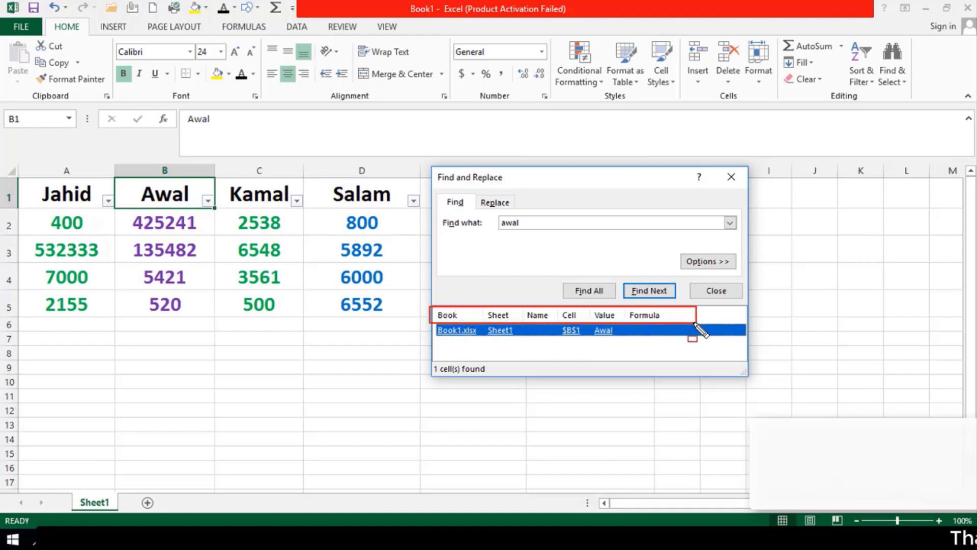
drag(481, 308, 518, 342)
mouse_move(67, 490)
mouse_down()
mouse_move(120, 524)
mouse_move(121, 510)
mouse_up()
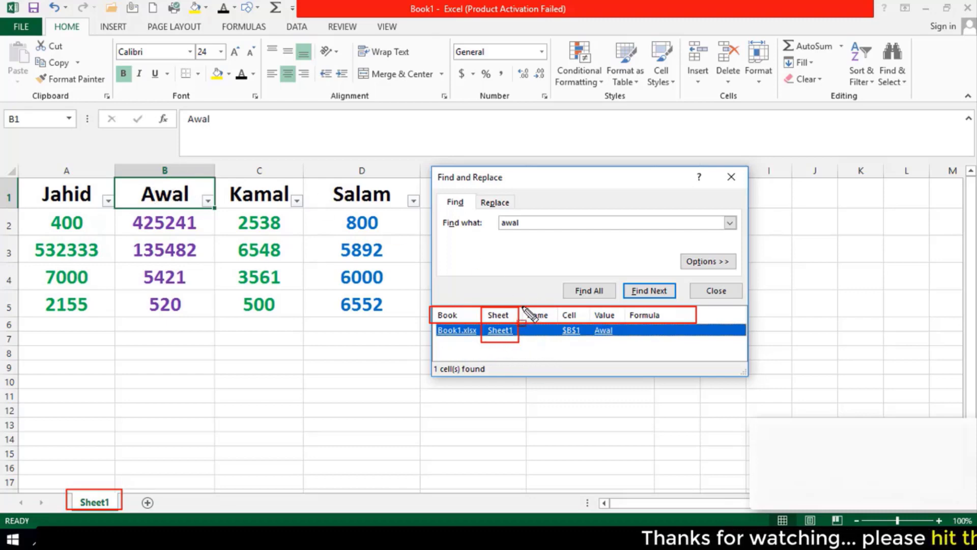
drag(556, 306, 580, 346)
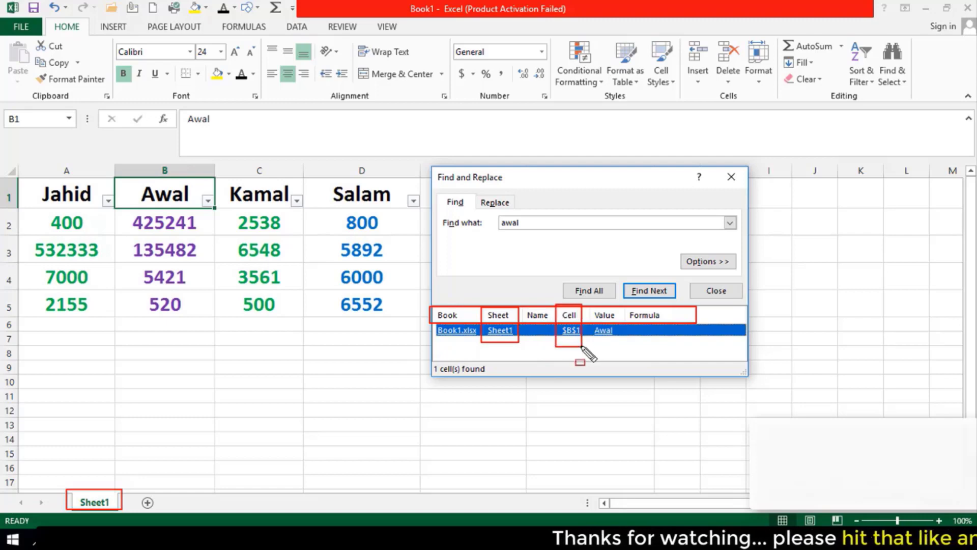
drag(116, 180, 217, 181)
drag(2, 180, 217, 209)
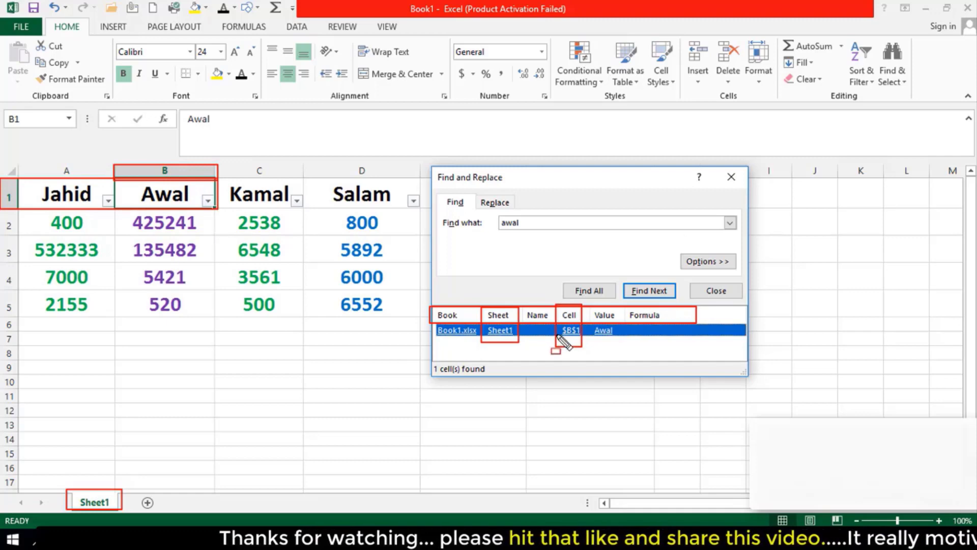
drag(566, 333, 571, 334)
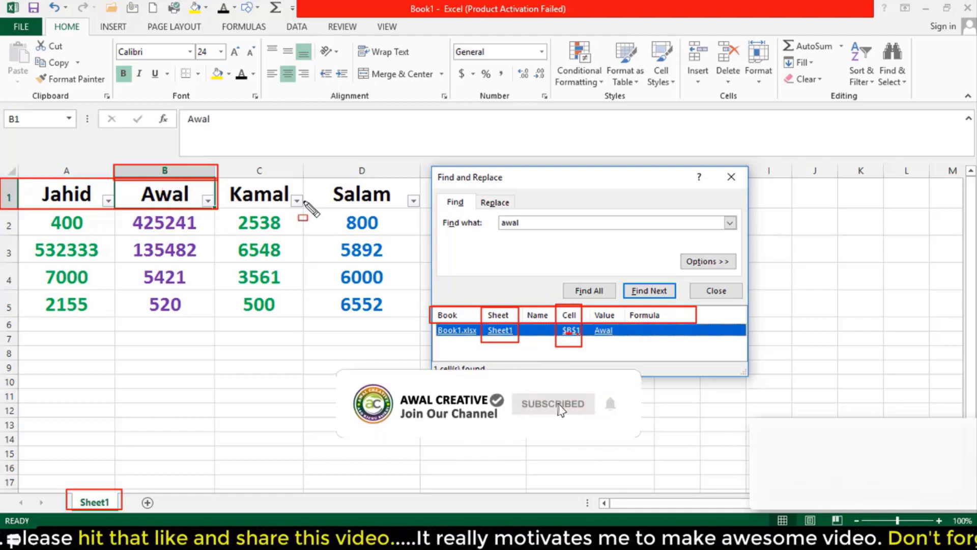
drag(589, 304, 616, 346)
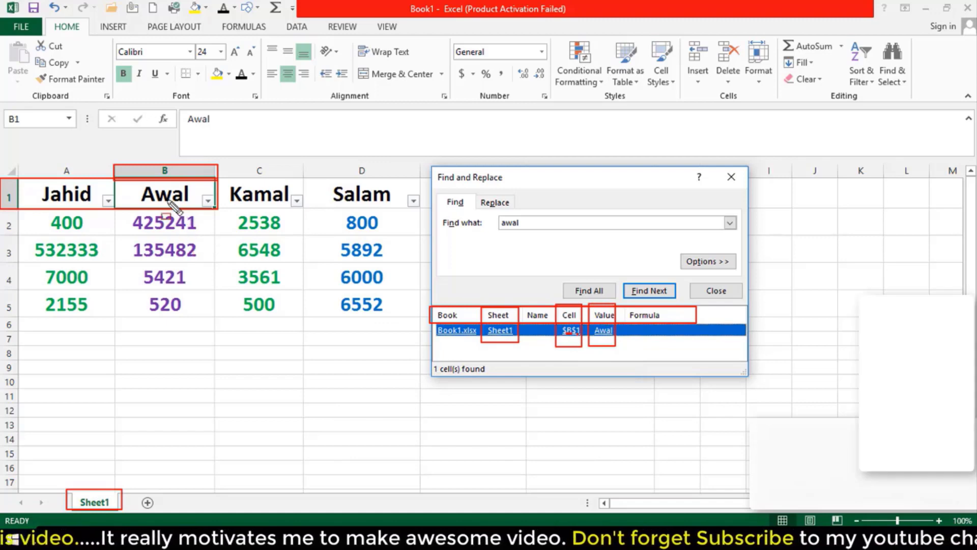
mouse_move(110, 179)
mouse_down()
mouse_move(218, 209)
mouse_move(178, 203)
mouse_up()
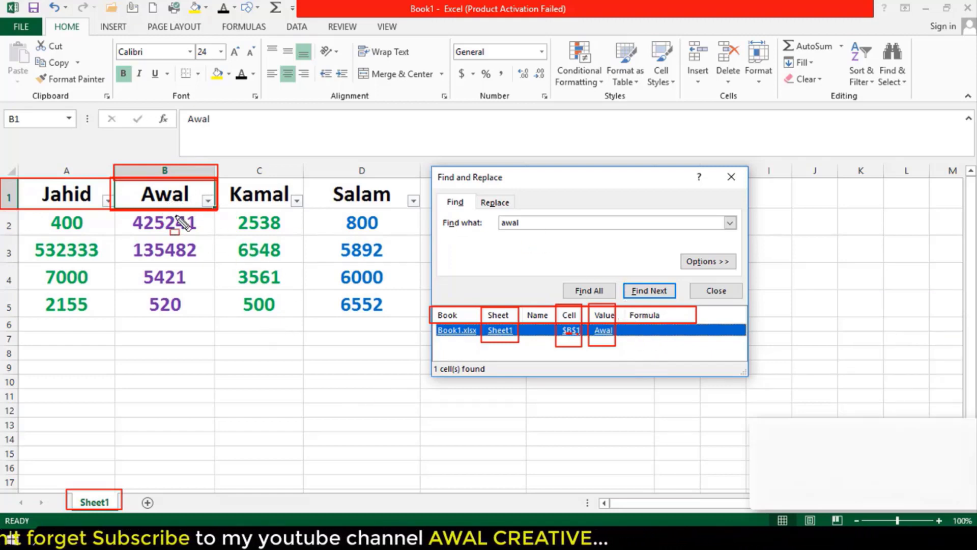
key(Escape)
Step: Replace the search term with 800 and find all matching cells, keeping the dialog clear of column D
click(533, 224)
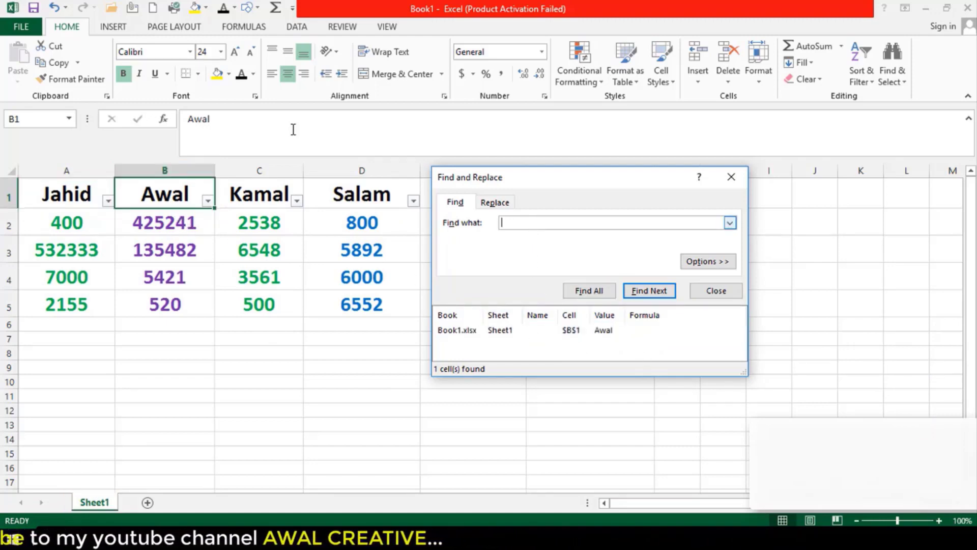
drag(548, 183, 489, 335)
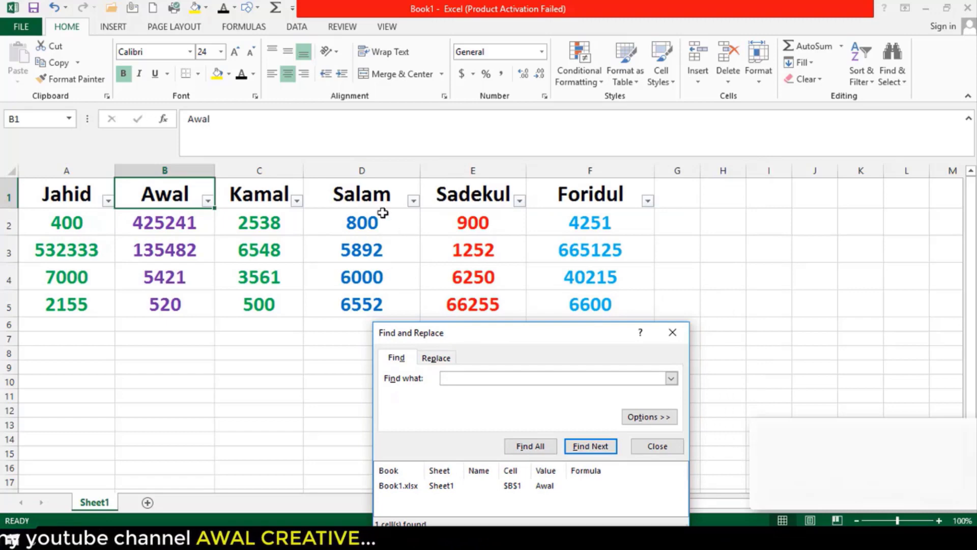
drag(503, 332, 629, 207)
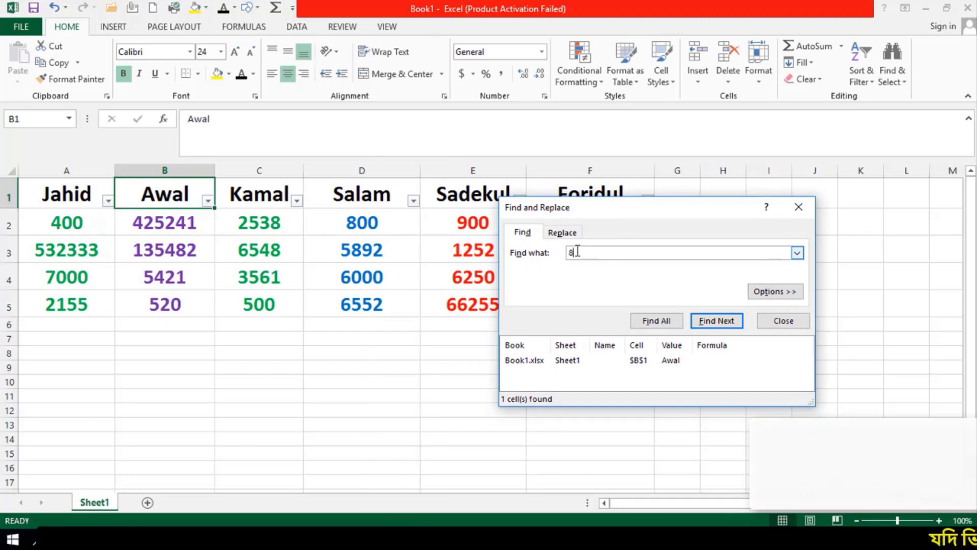
click(664, 326)
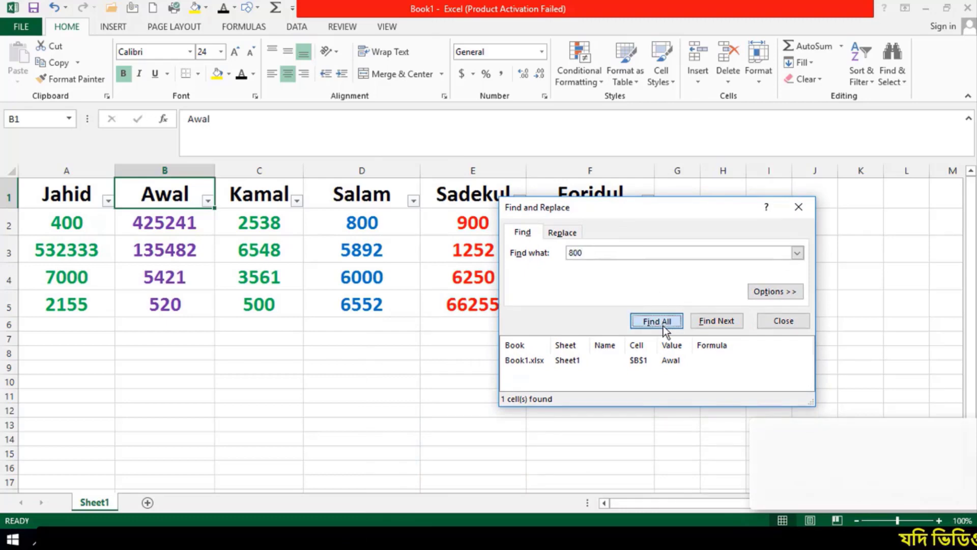
drag(616, 207, 481, 375)
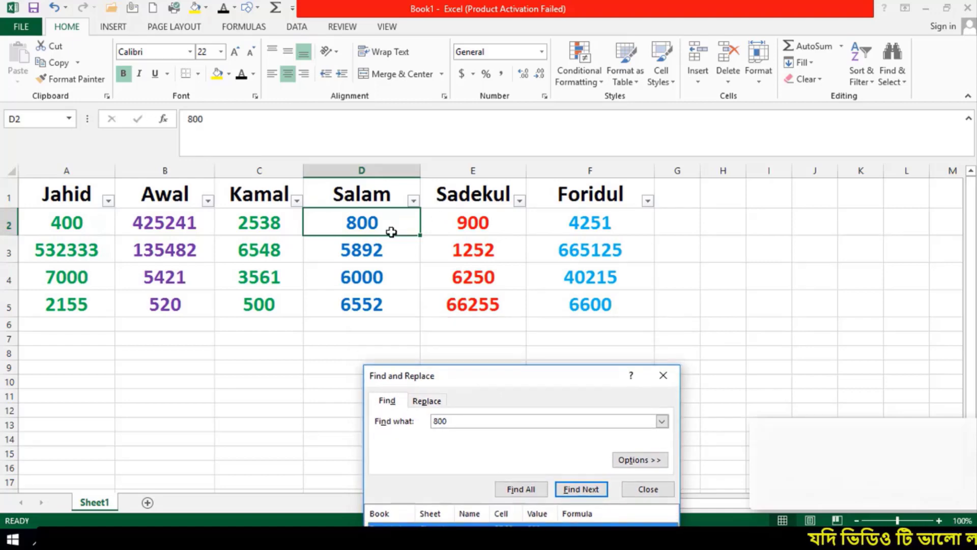
drag(502, 391, 686, 139)
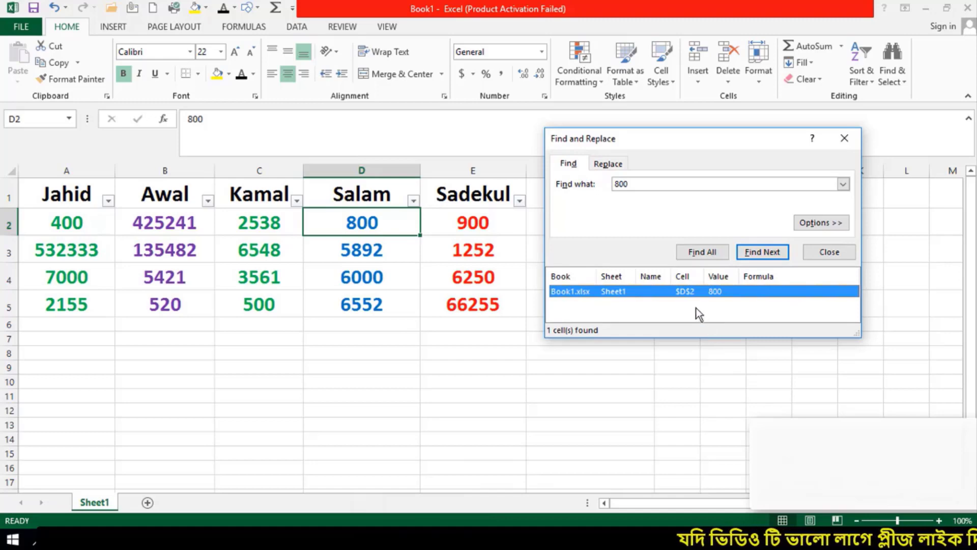
Step: Compare the cell reference and value listed for the 800 match with its column and row in the table
mouse_move(691, 283)
mouse_down()
mouse_move(707, 326)
mouse_move(680, 305)
mouse_move(365, 218)
mouse_move(341, 197)
mouse_move(352, 193)
mouse_move(369, 228)
mouse_up()
mouse_move(305, 164)
mouse_down()
mouse_move(331, 175)
mouse_move(420, 177)
mouse_up()
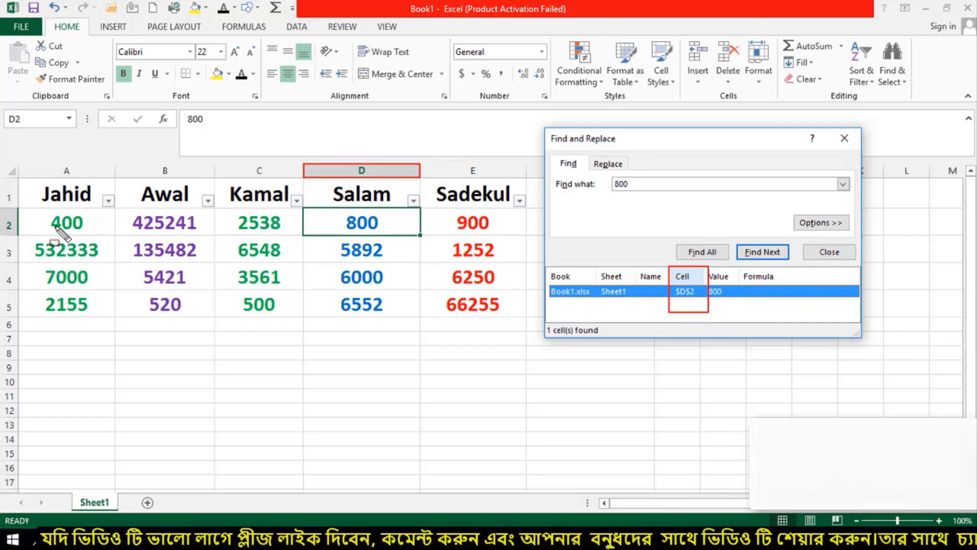
mouse_move(1, 208)
mouse_down()
mouse_move(160, 237)
mouse_move(424, 238)
mouse_up()
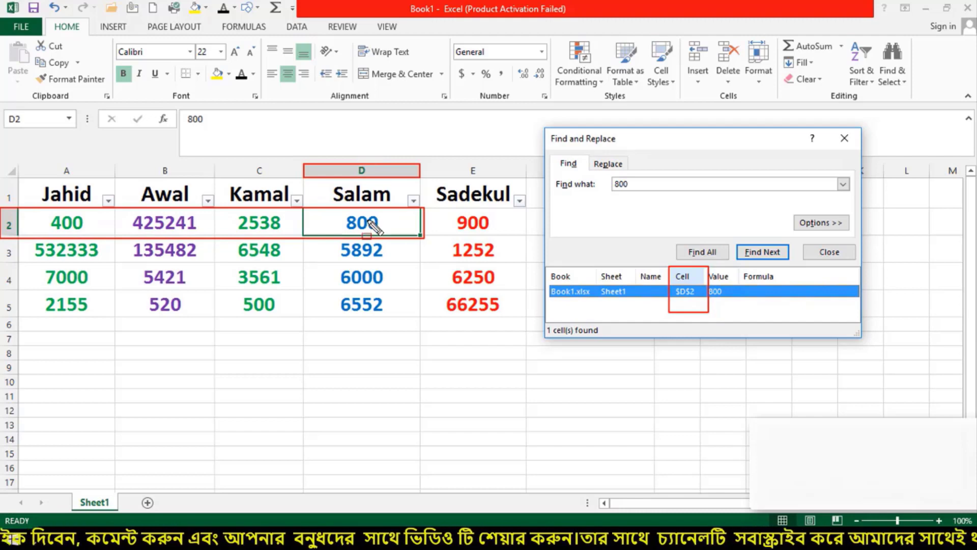
drag(706, 265, 737, 299)
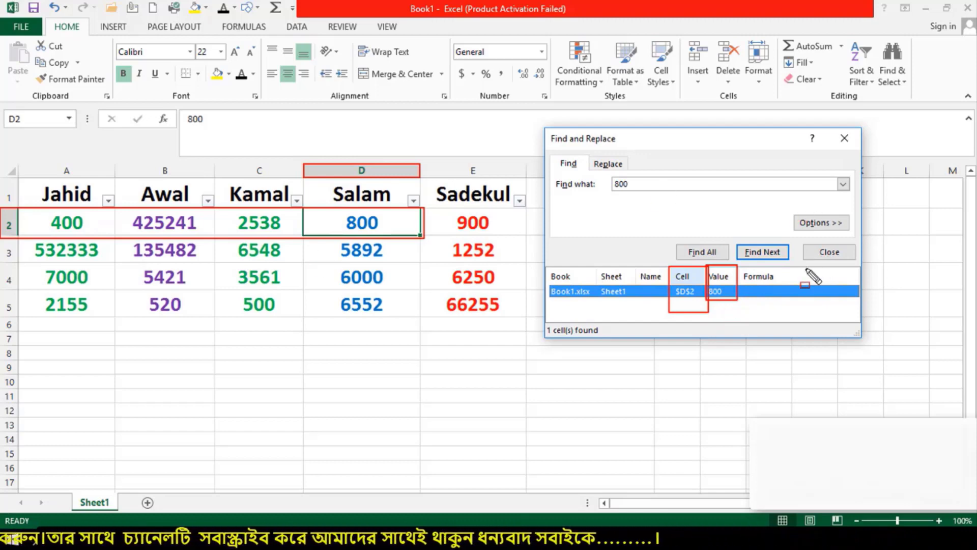
key(Escape)
Step: Change the search term to 0, find all cells containing it, and move the dialog up beside the table
drag(686, 143, 795, 184)
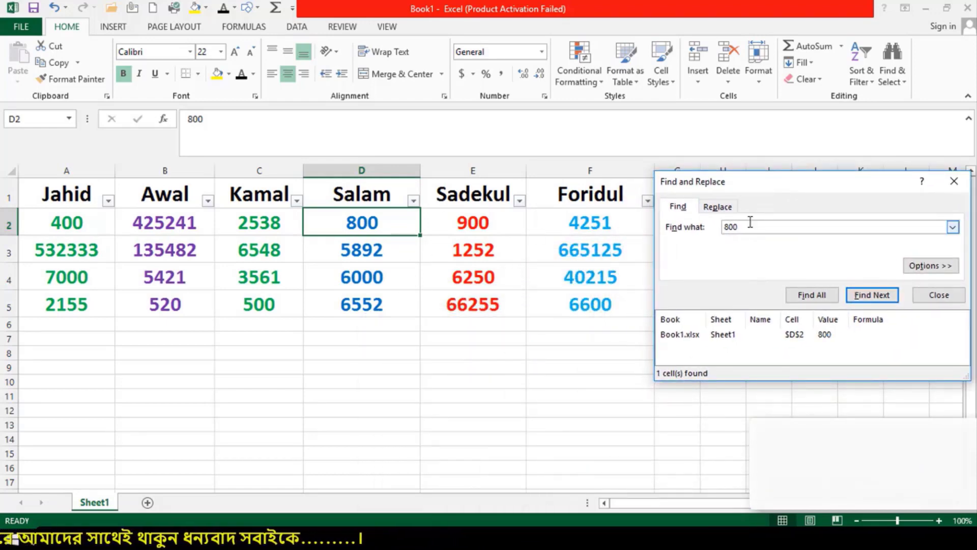
key(BackSpace)
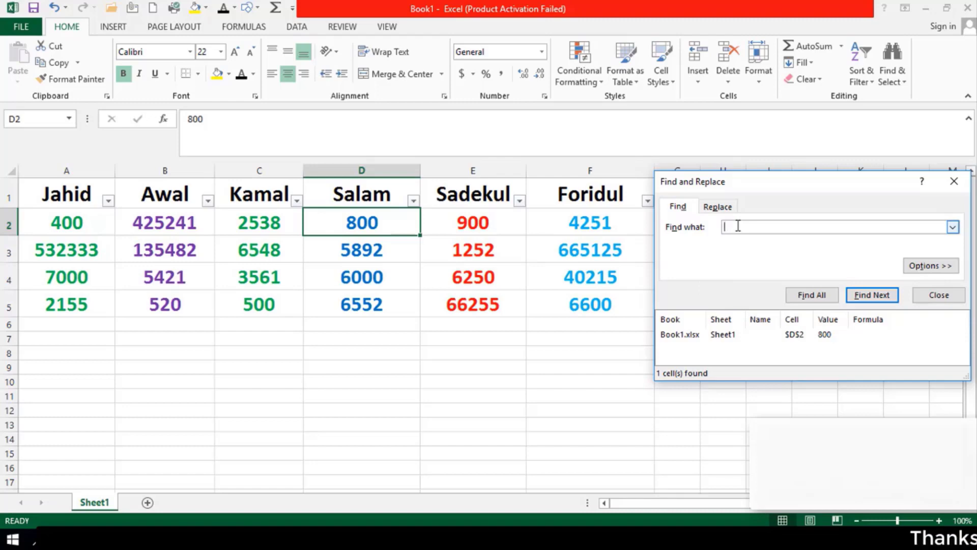
text(0)
click(799, 301)
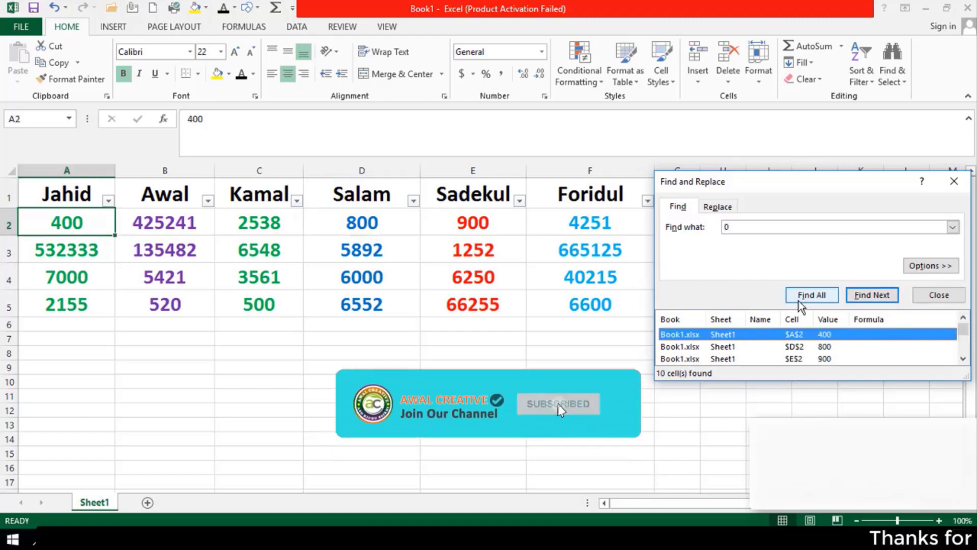
drag(758, 189, 516, 196)
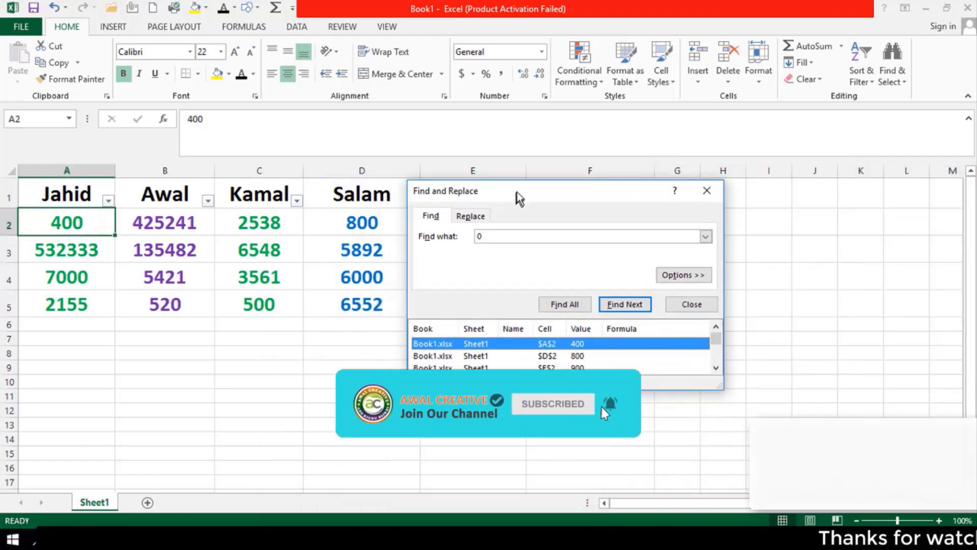
drag(609, 184, 643, 107)
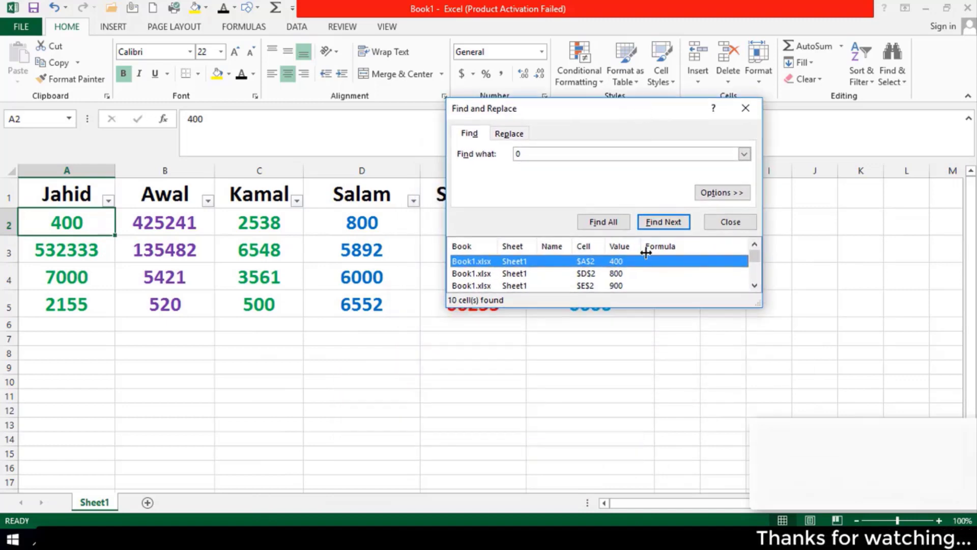
Step: Enlarge the results list to show every match for 0 and compare the listed cell references with the table cells
drag(646, 308, 649, 494)
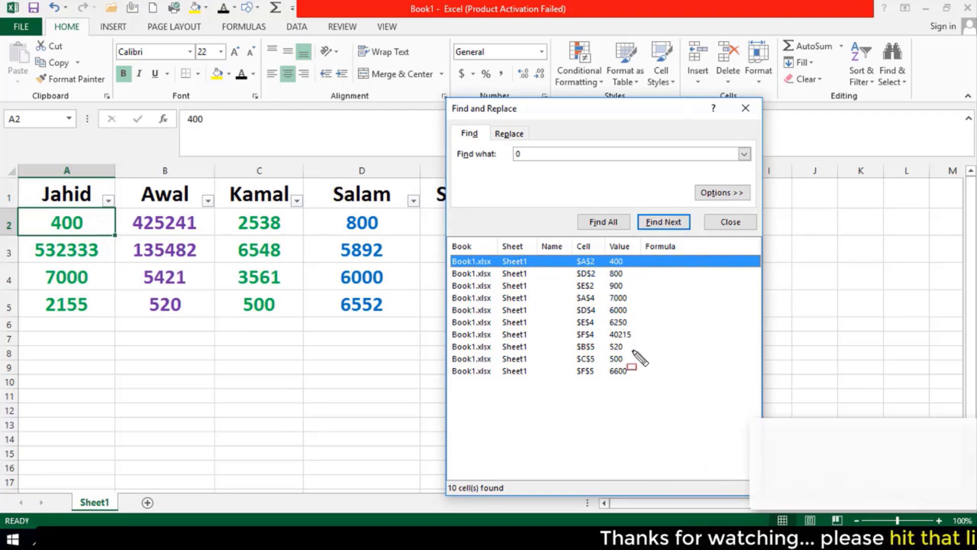
drag(571, 240, 603, 387)
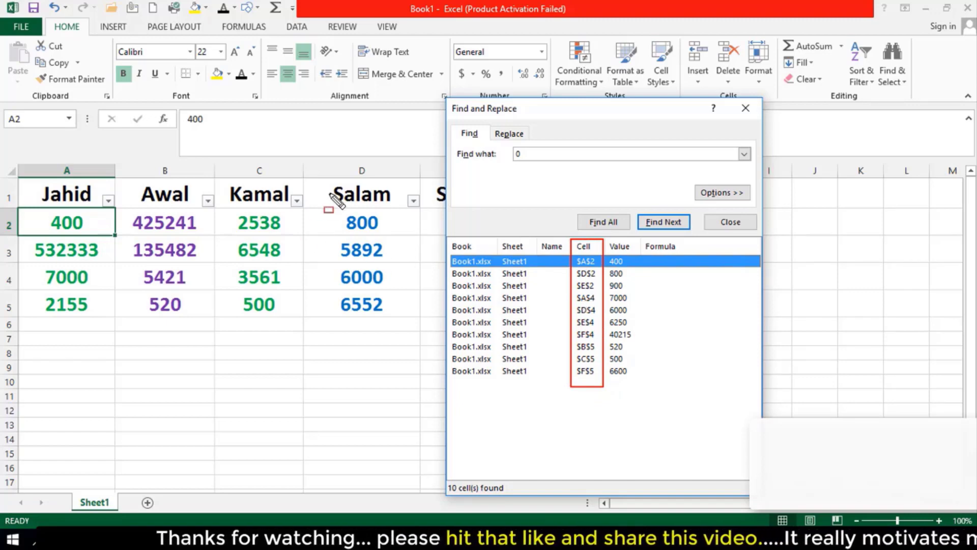
drag(350, 163, 372, 177)
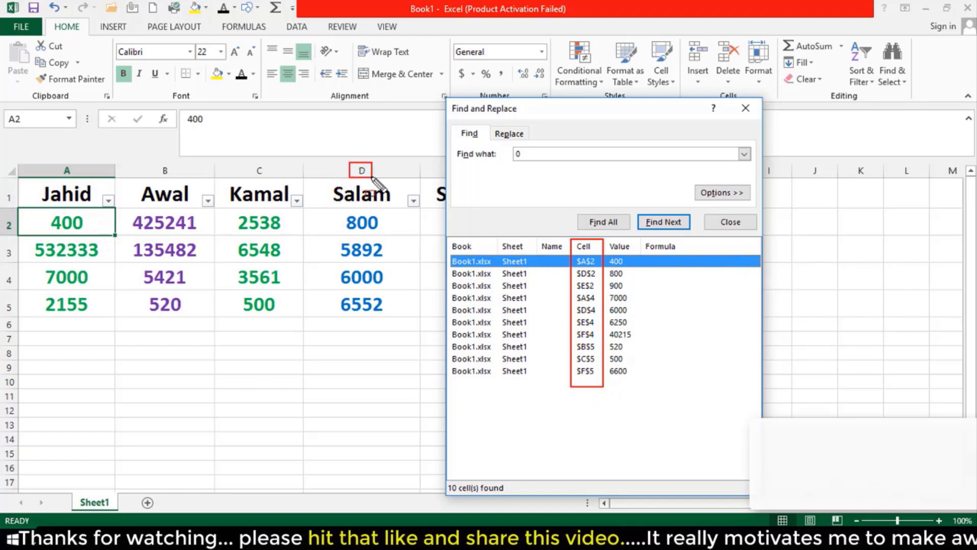
drag(1, 262, 414, 292)
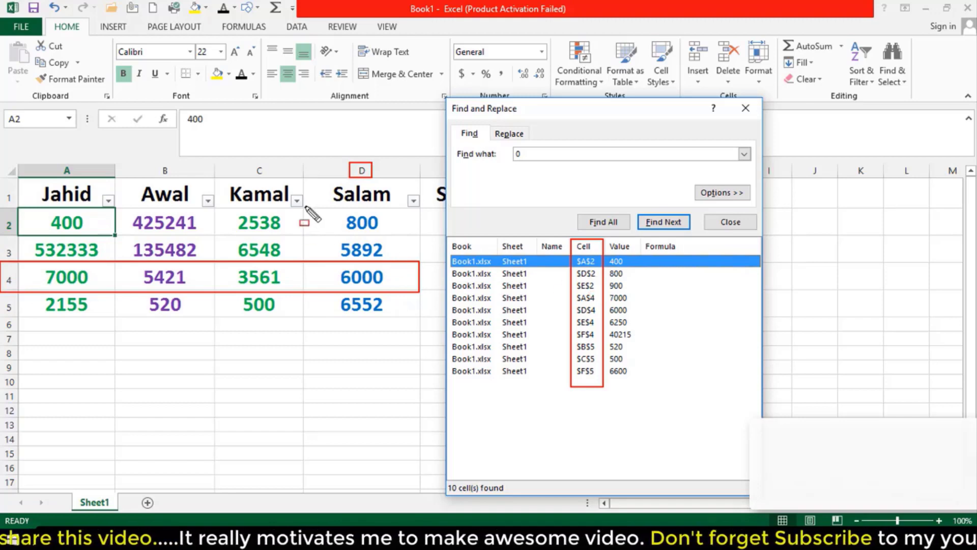
drag(304, 205, 416, 234)
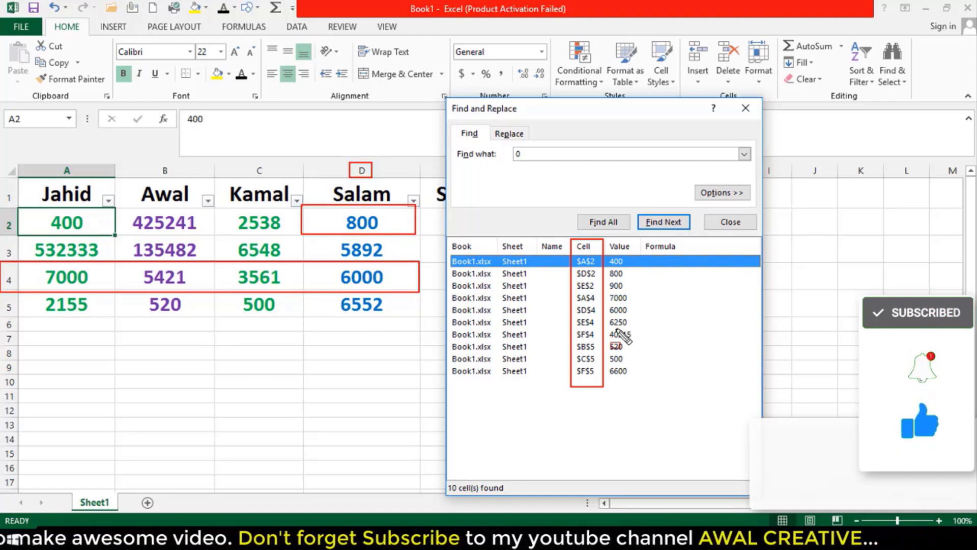
key(Escape)
Step: Switch from finding to replacing and set the replacement for 0 to 1
drag(557, 118, 565, 163)
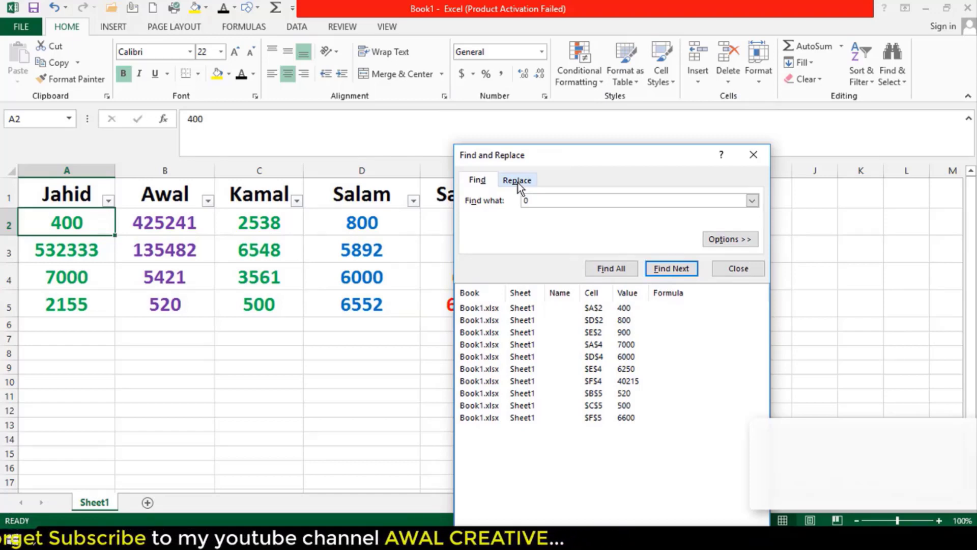
click(517, 182)
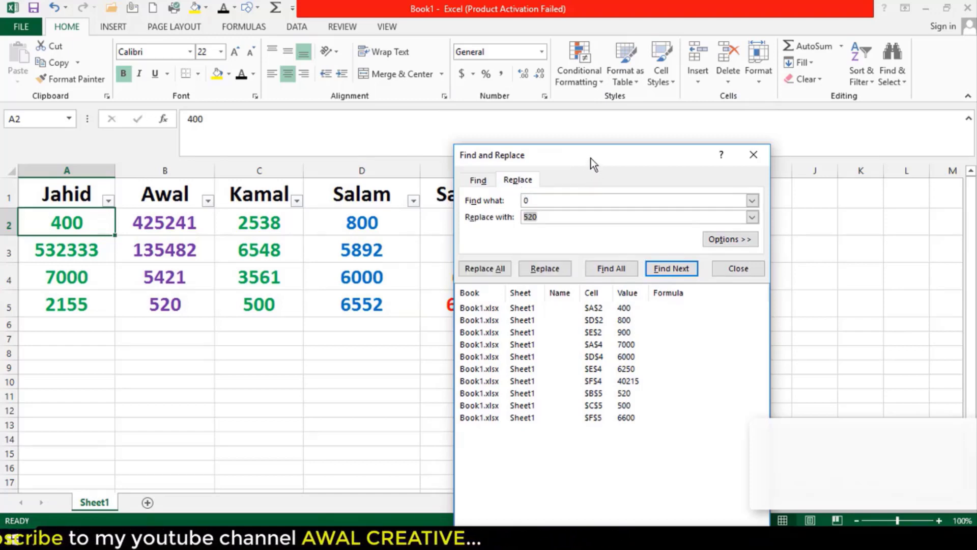
click(478, 181)
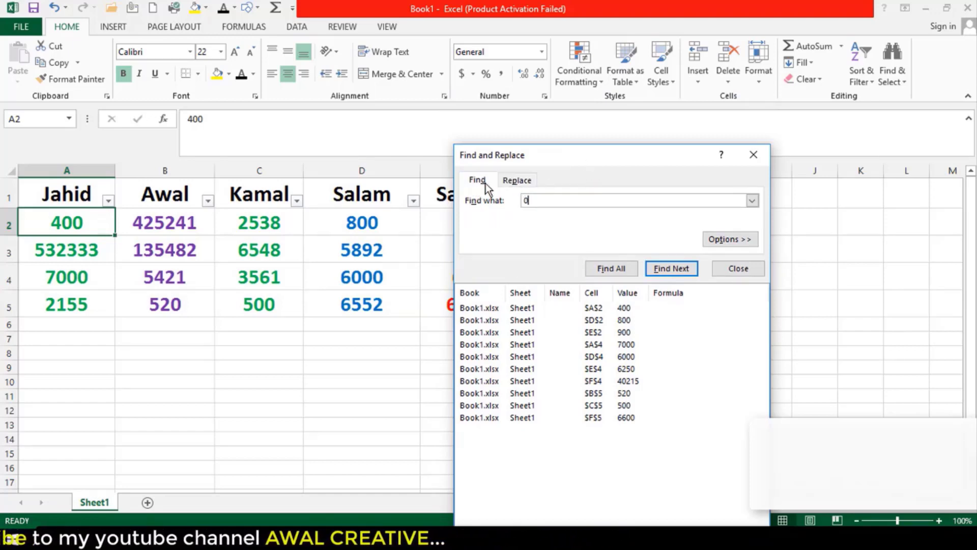
click(524, 186)
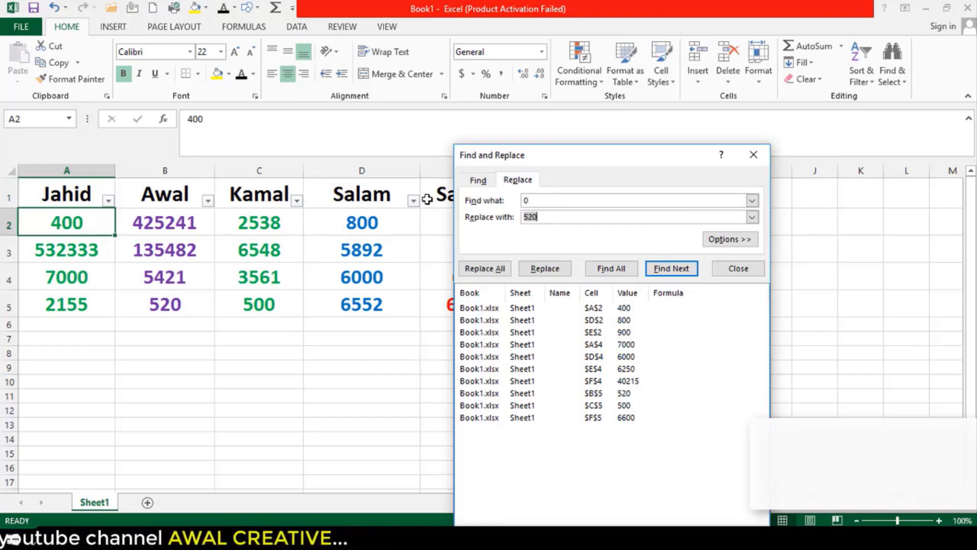
mouse_move(465, 195)
mouse_down()
mouse_move(557, 210)
mouse_move(672, 209)
mouse_up()
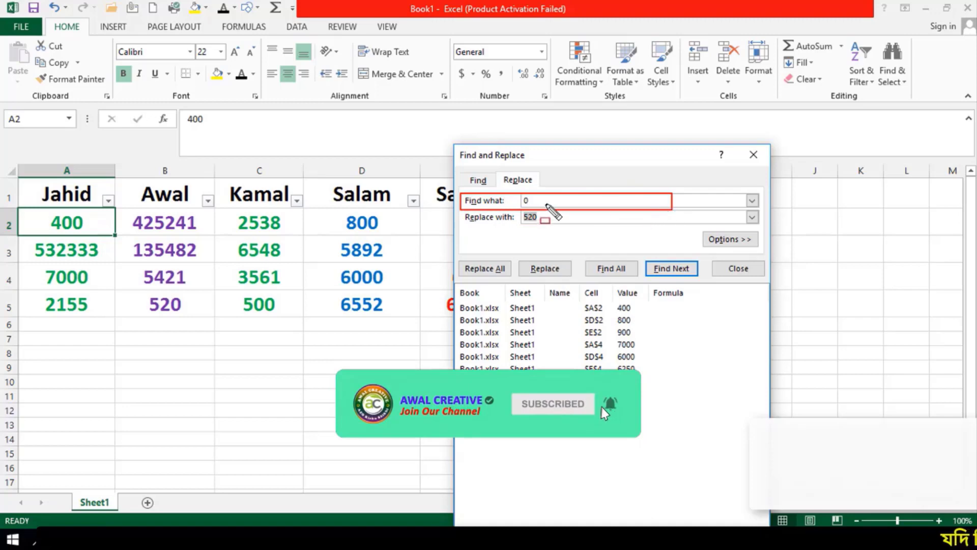
key(Escape)
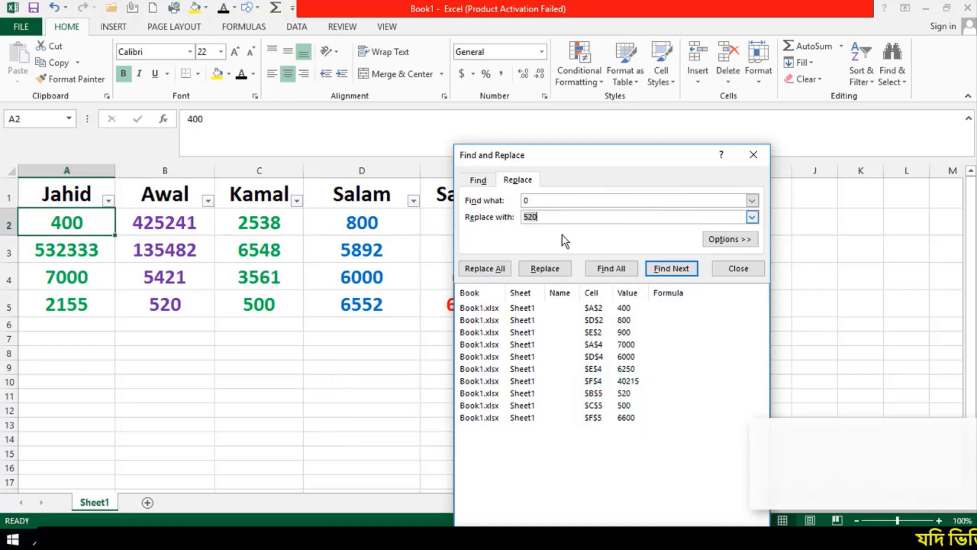
key(BackSpace)
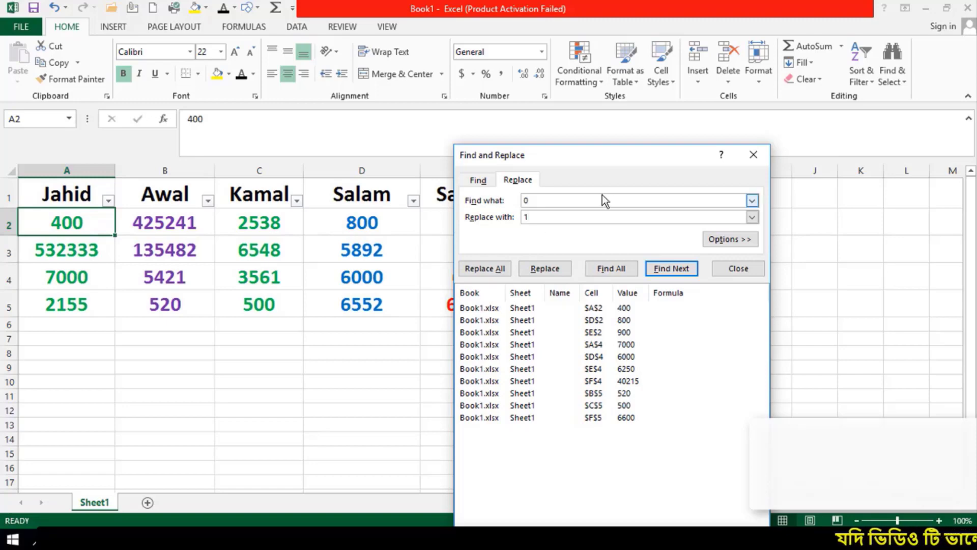
Step: Replace every 0 in the sheet with 1, keeping the dialog clear of the table
drag(733, 145, 734, 133)
drag(642, 137, 764, 160)
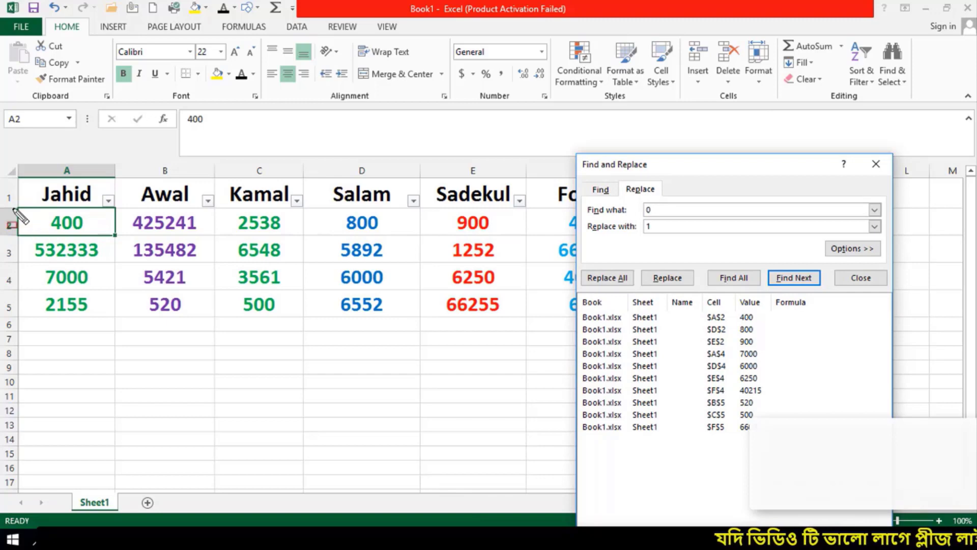
drag(13, 208, 114, 237)
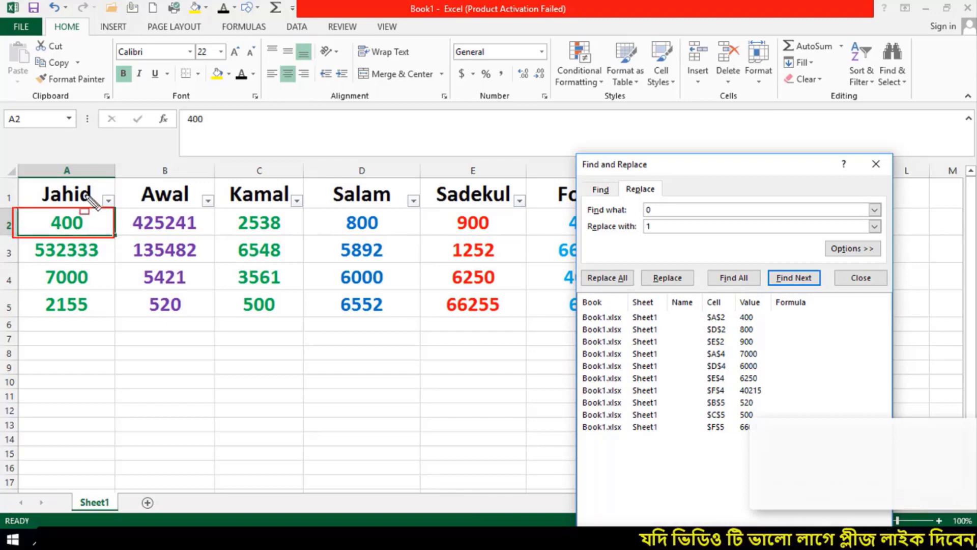
key(Escape)
drag(674, 164, 733, 113)
click(680, 226)
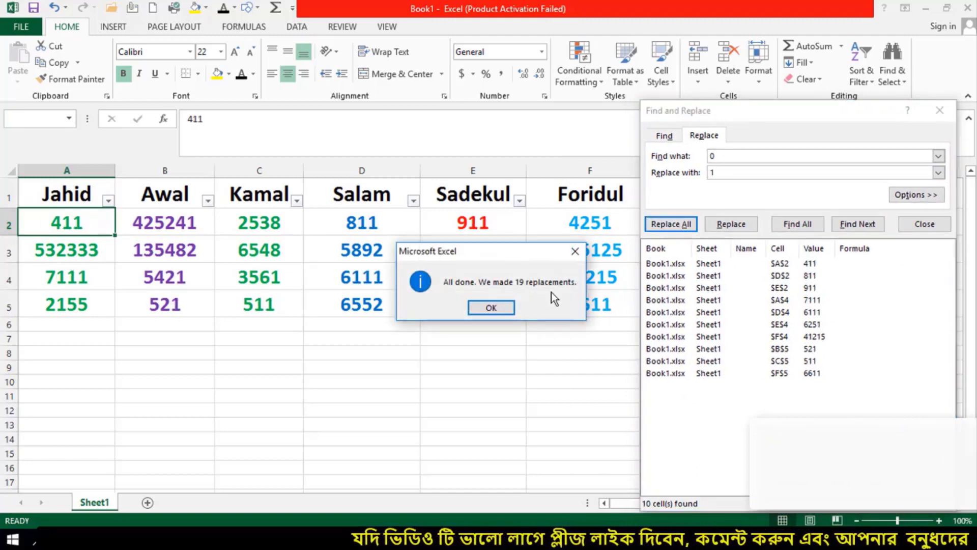
Step: Read and dismiss the replacement summary, and examine the changed values in cells A2 and D2
key(ctrl+shift+d)
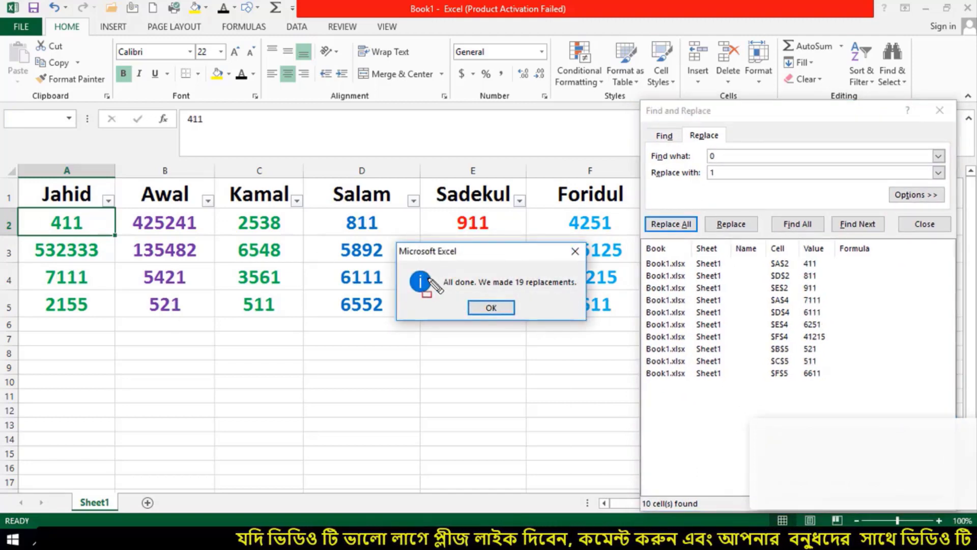
drag(395, 244, 584, 317)
drag(448, 308, 458, 303)
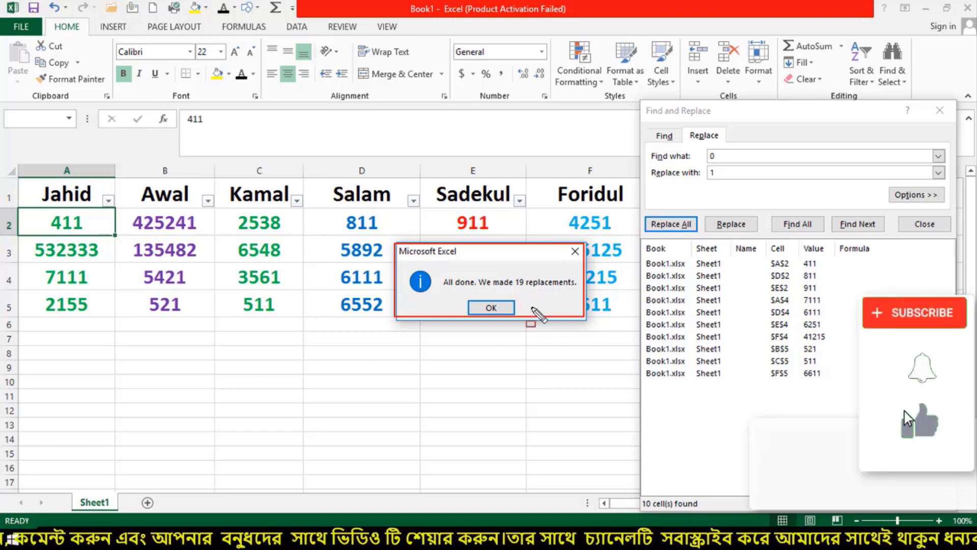
key(Escape)
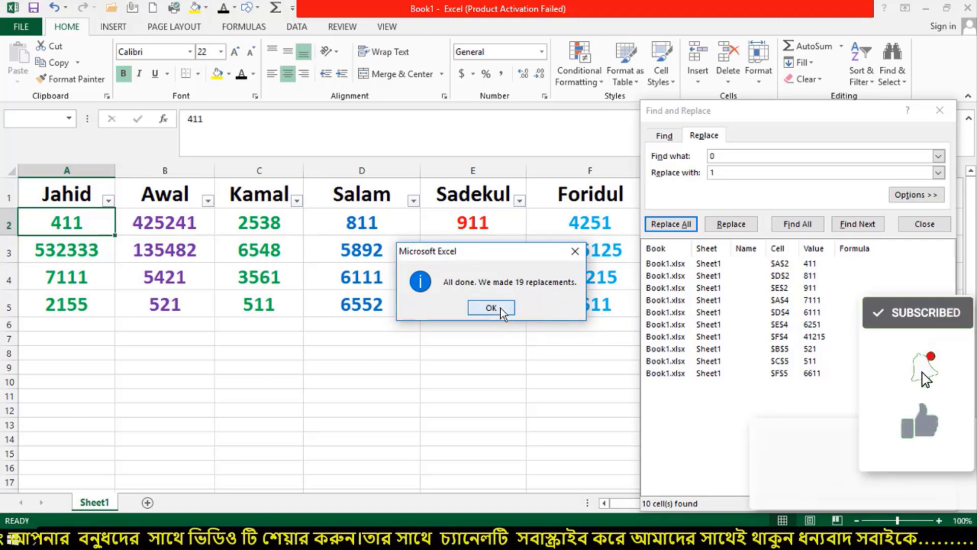
click(492, 308)
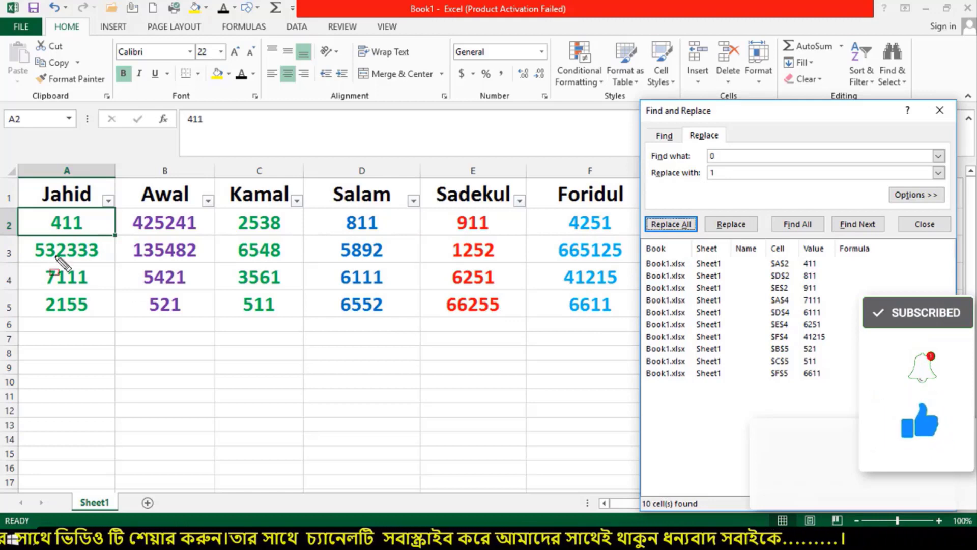
drag(18, 207, 92, 235)
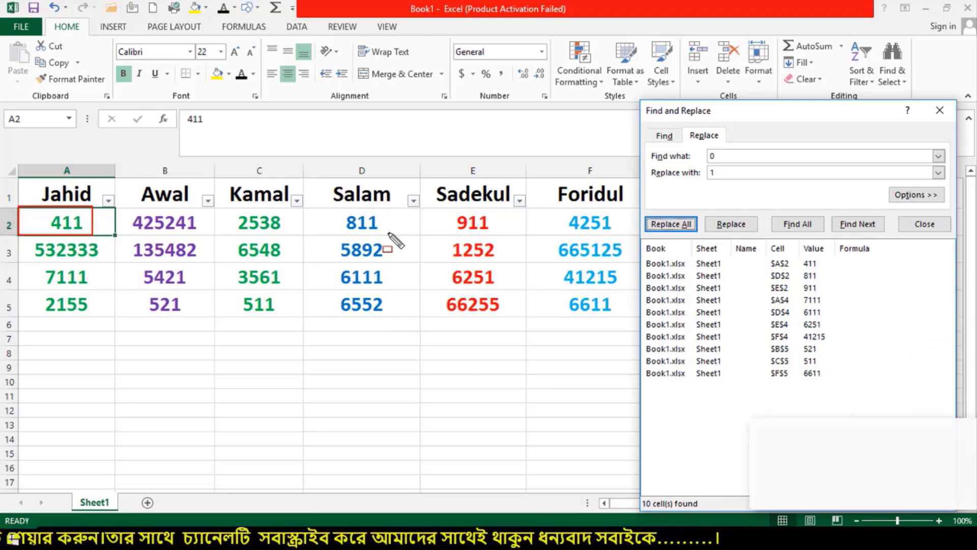
drag(303, 208, 406, 236)
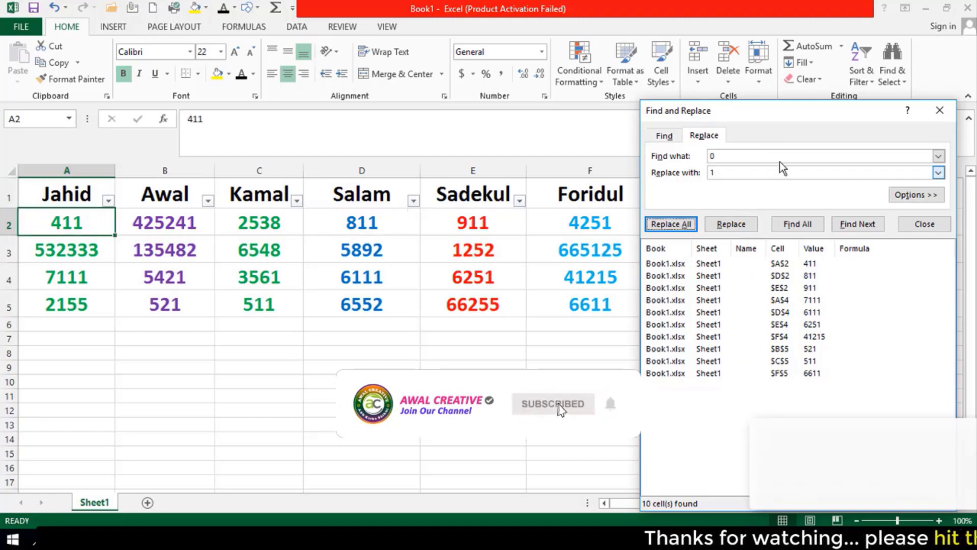
Step: Change the search term to the column B header name and find all matching cells
drag(801, 111, 685, 144)
click(595, 190)
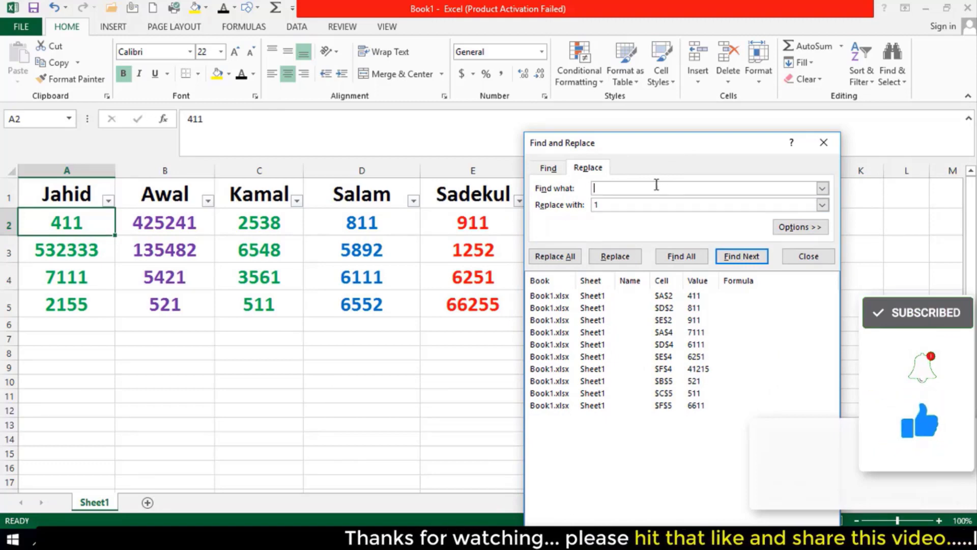
text(awal)
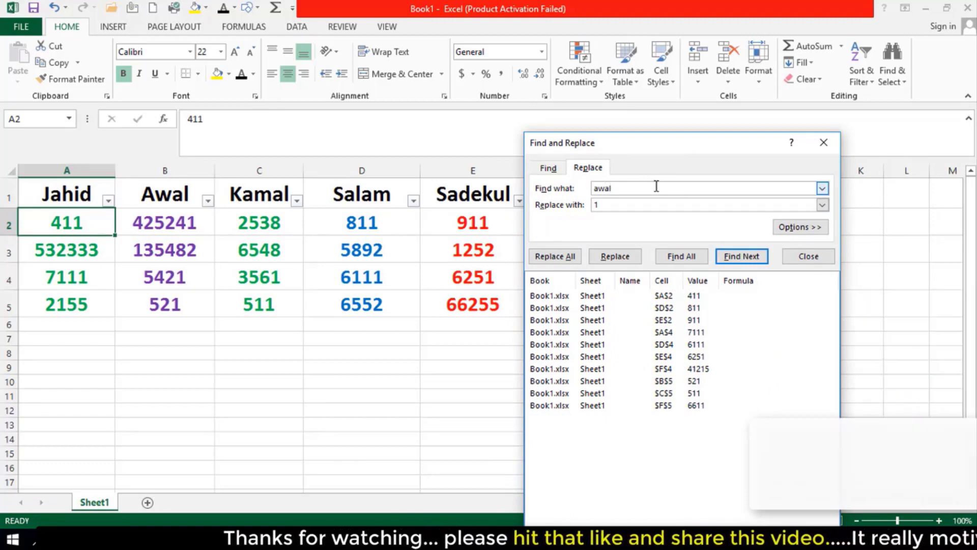
click(688, 257)
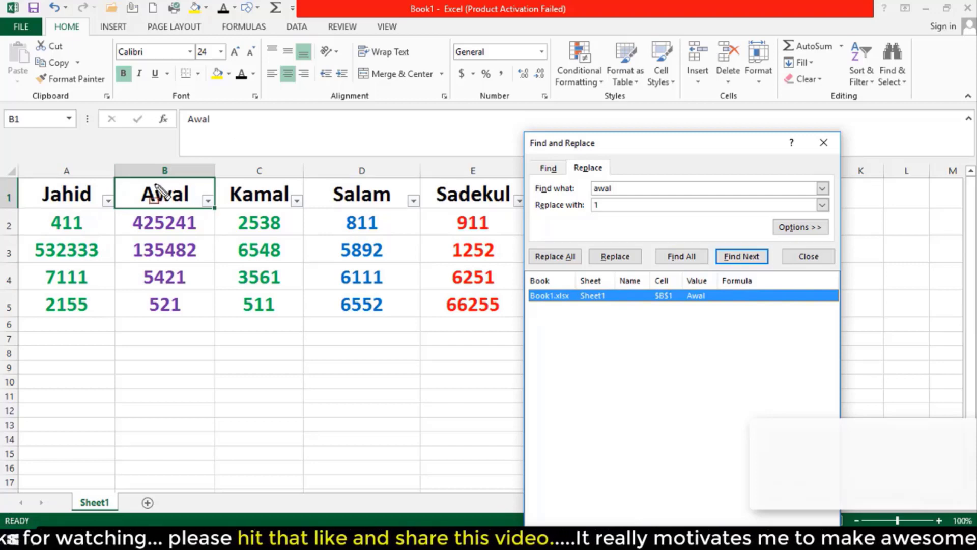
Step: Set the replacement text to Creative and replace the name in header cell B1
mouse_move(114, 175)
mouse_down()
mouse_move(139, 208)
mouse_move(206, 209)
mouse_up()
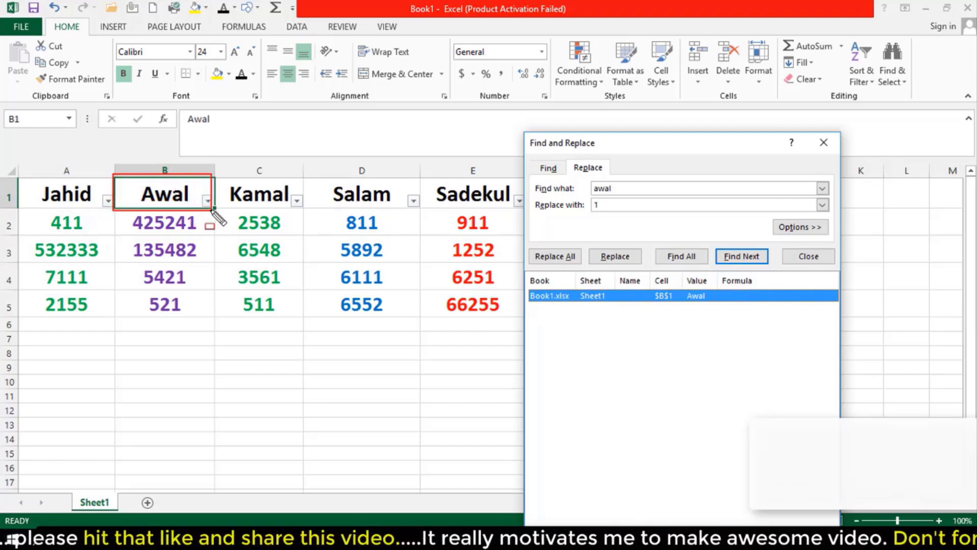
key(Escape)
drag(621, 207, 585, 206)
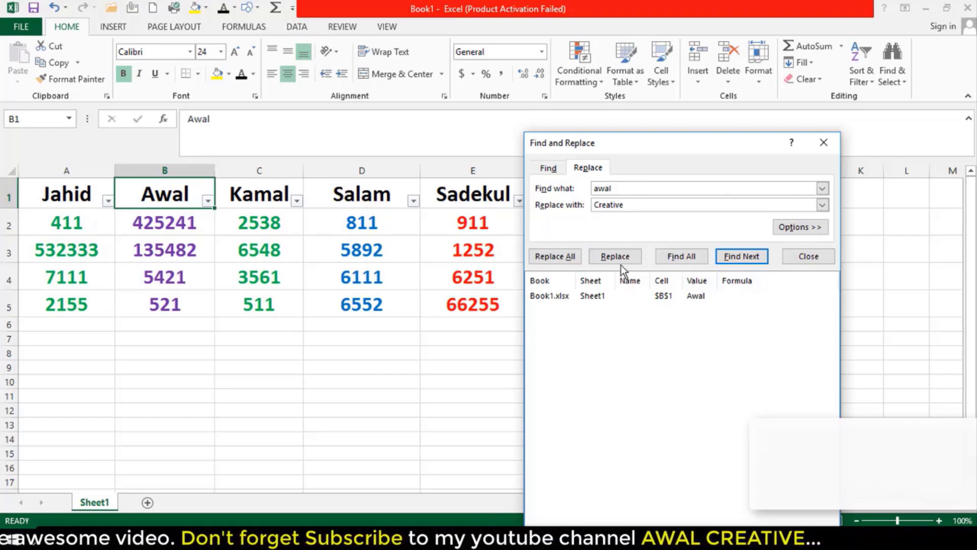
click(602, 257)
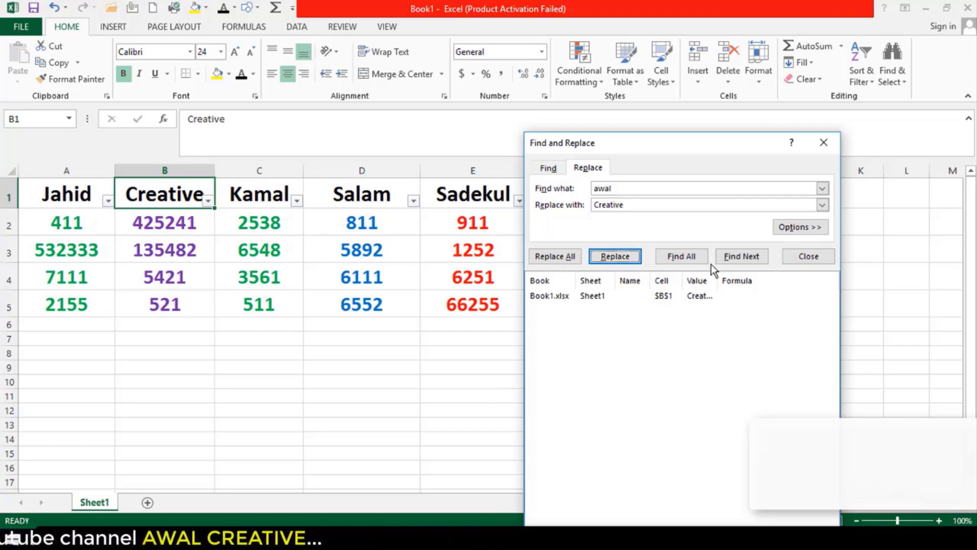
Step: Examine the extended format, scope and matching options for both replacing and finding, then collapse them
click(804, 228)
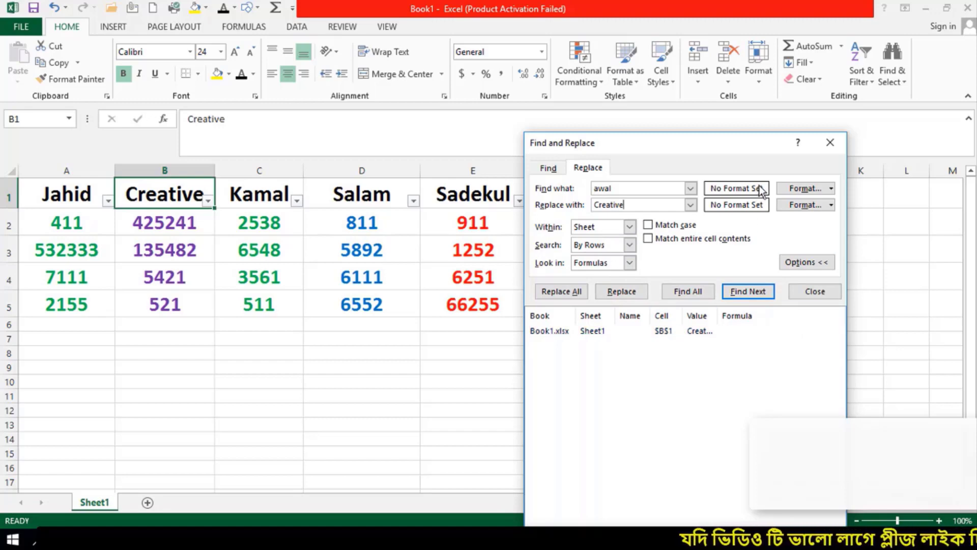
click(830, 143)
click(891, 66)
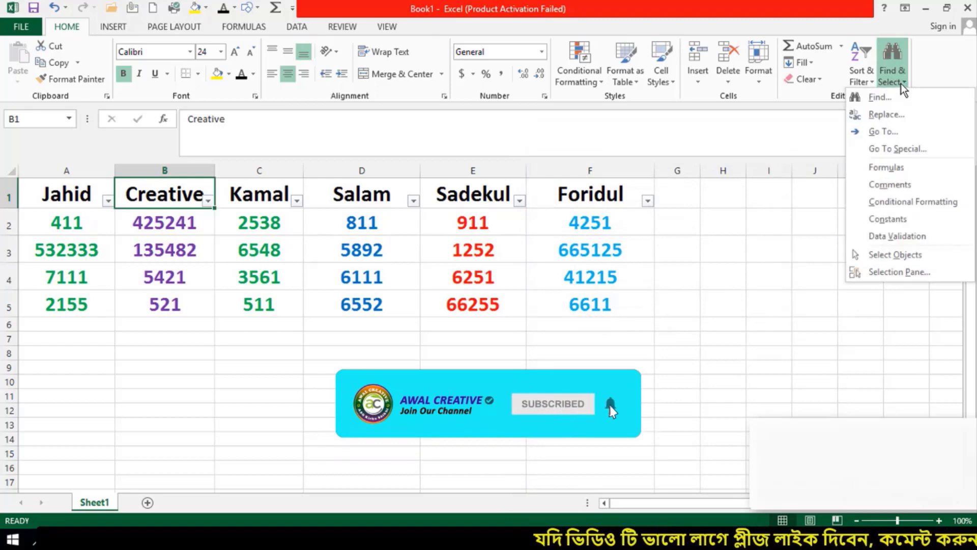
click(896, 114)
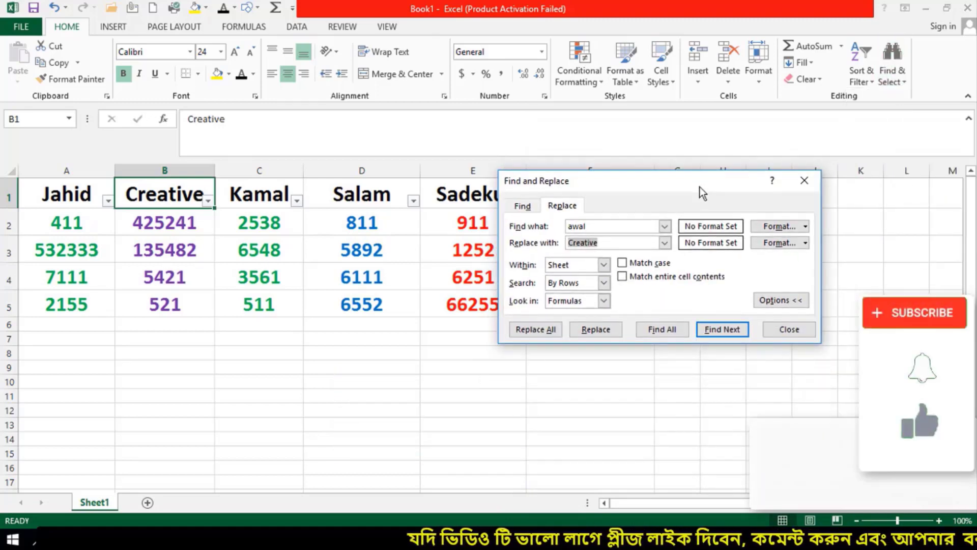
click(522, 207)
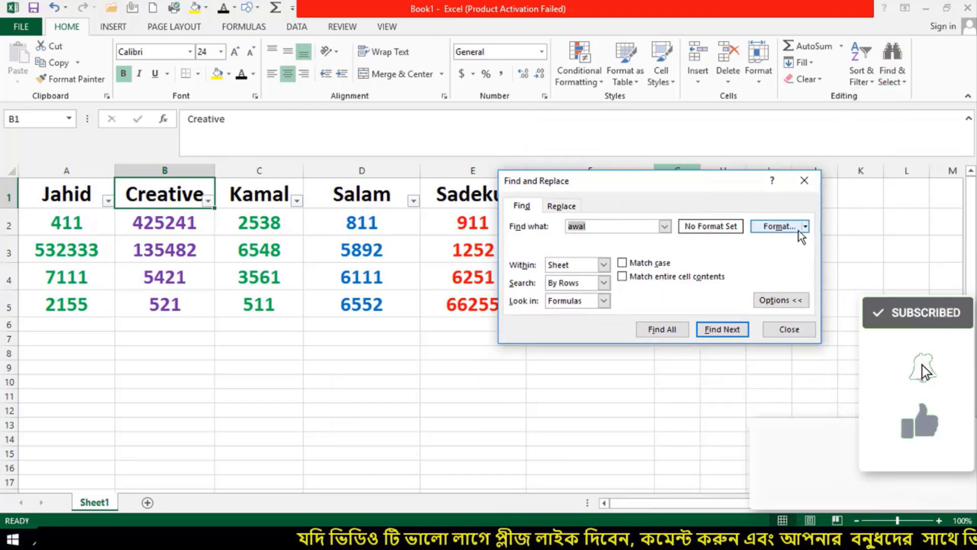
click(786, 300)
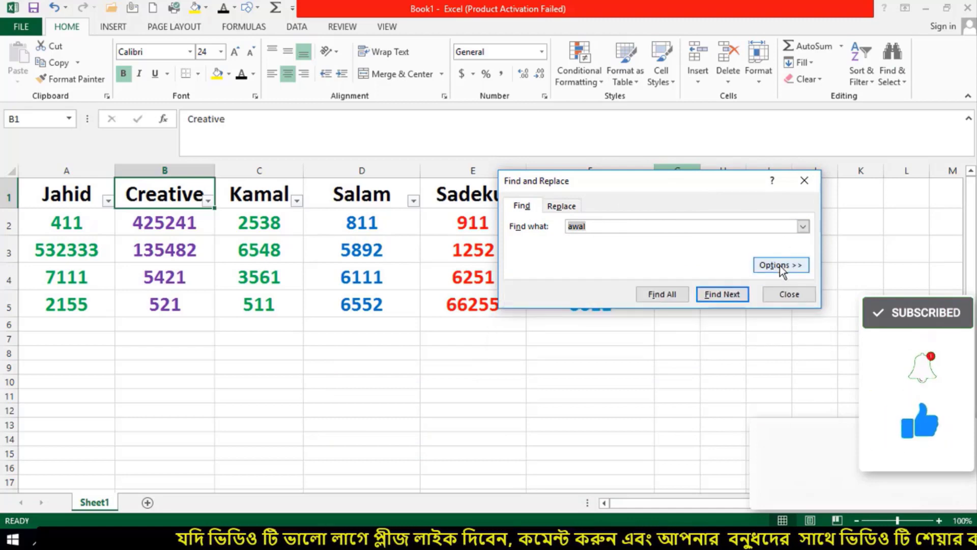
click(779, 264)
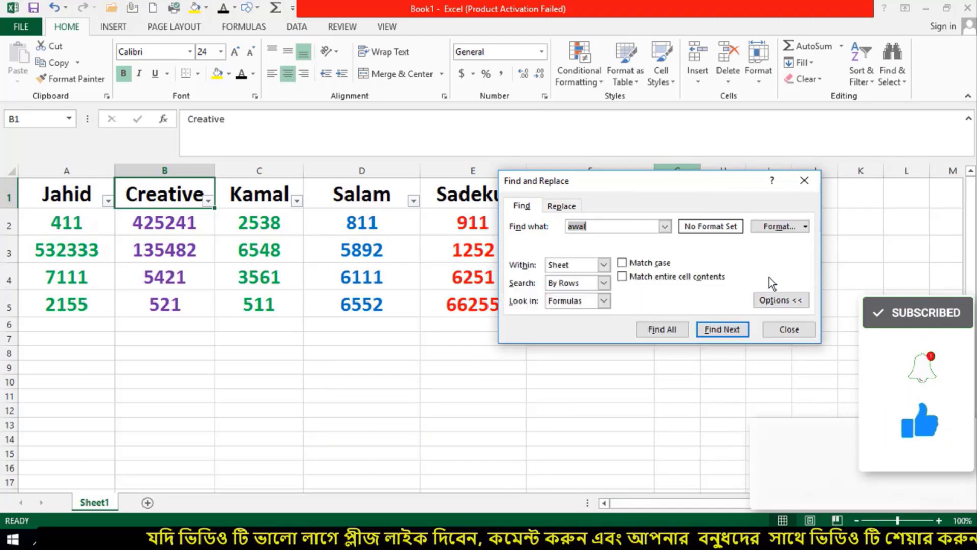
click(779, 304)
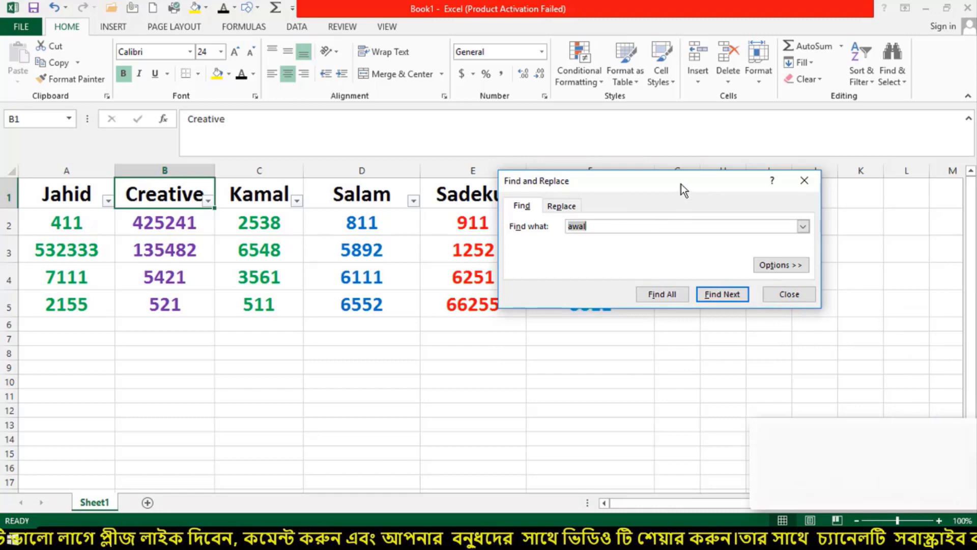
Step: Close the Find and Replace dialog
drag(680, 184, 698, 240)
click(908, 69)
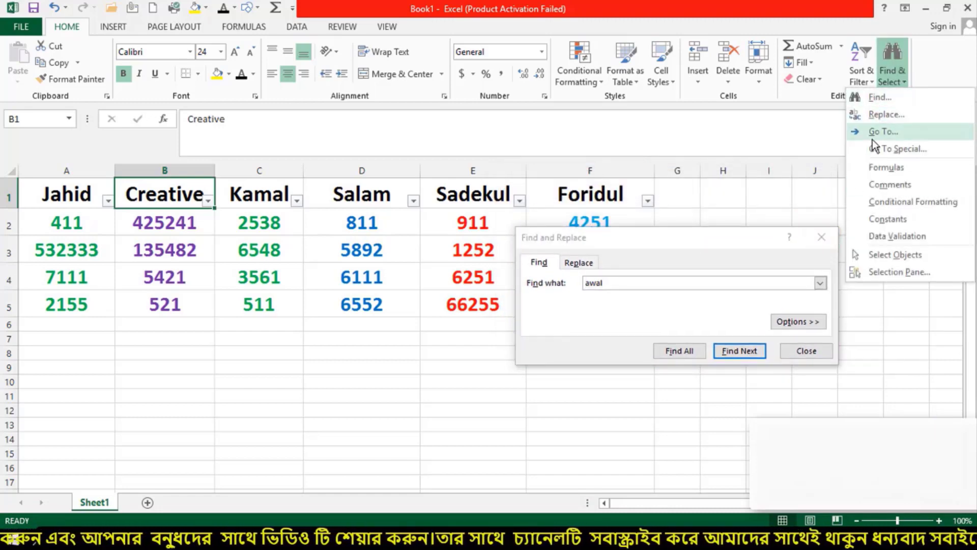
click(822, 236)
click(865, 72)
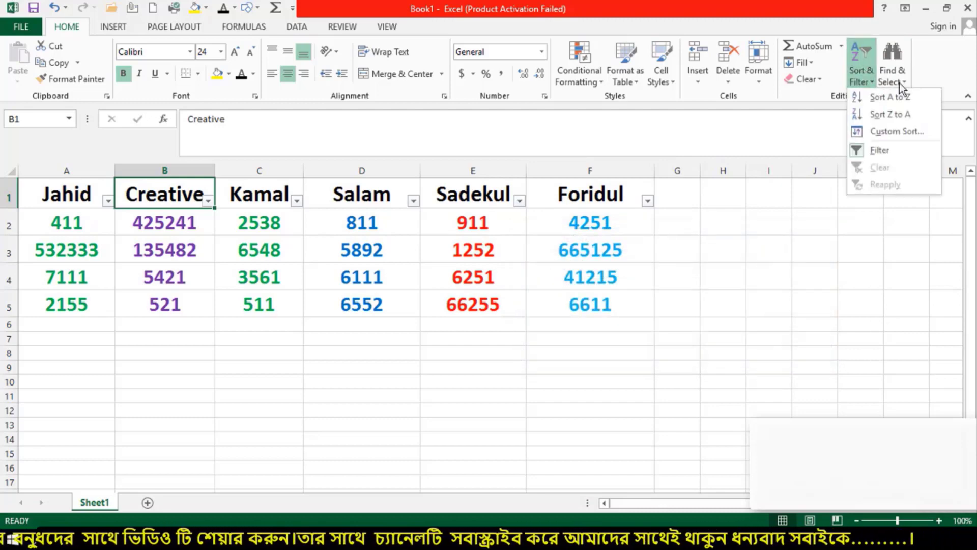
Step: Try to go to the reference a with Go To, and dismiss the dialogs
click(899, 77)
click(896, 130)
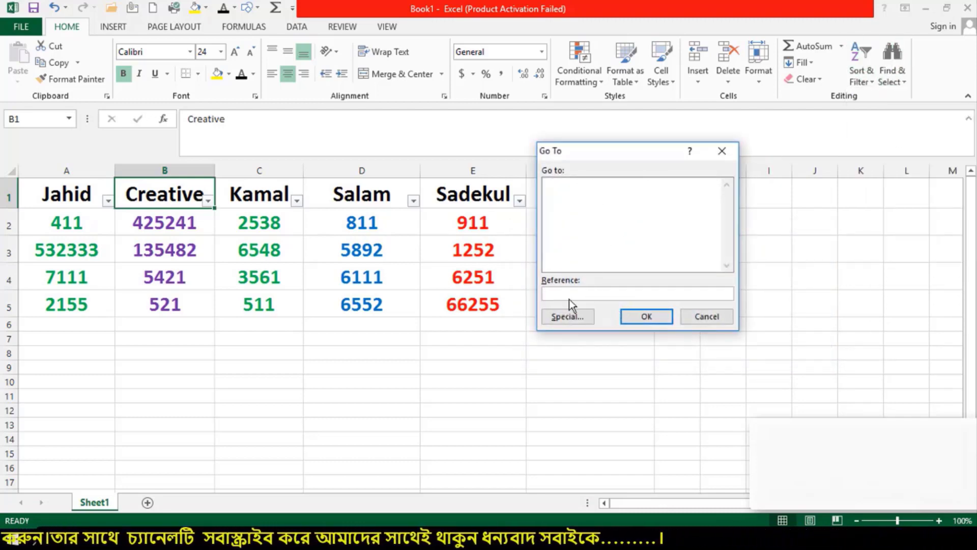
text(a)
click(654, 319)
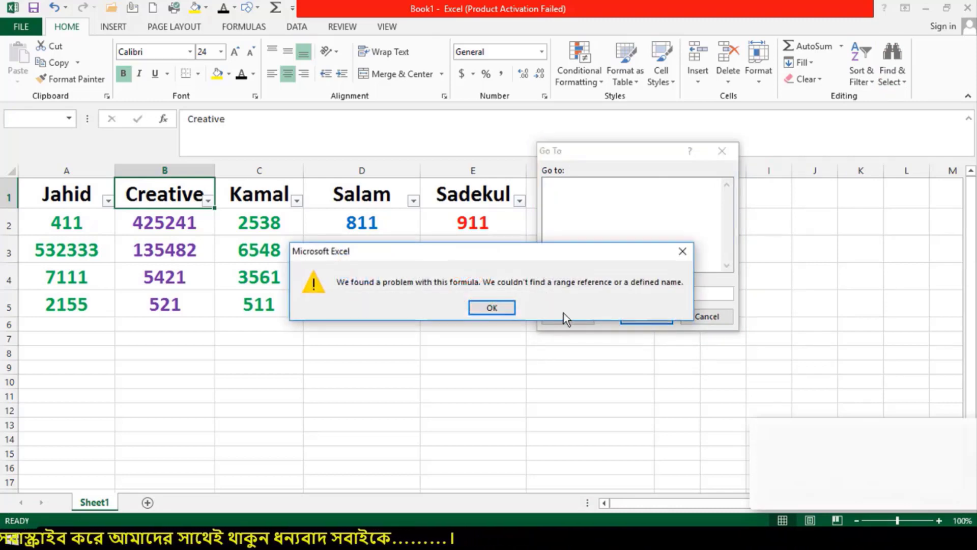
click(492, 308)
click(722, 151)
Step: Try Select Objects, select the range A1:F6, and return the selection to cell F4
click(901, 76)
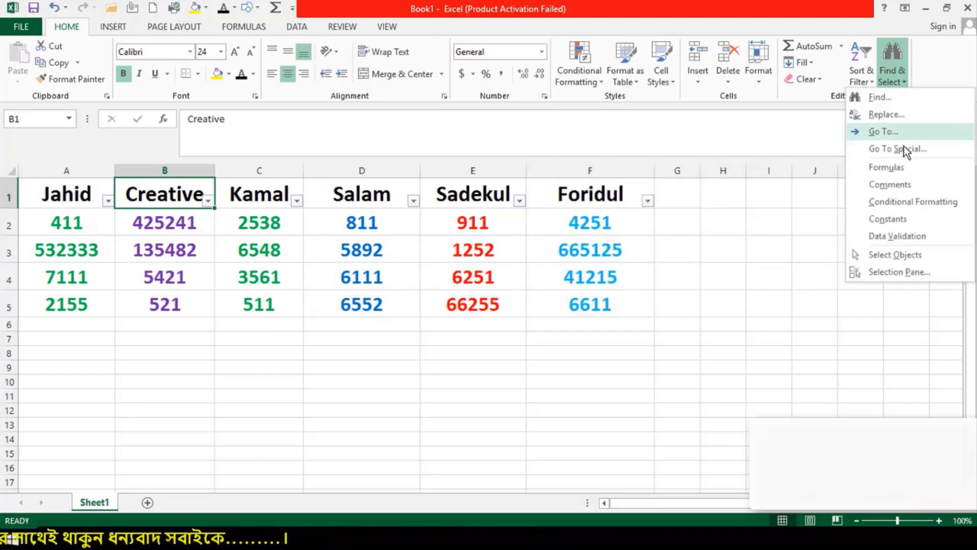
click(908, 253)
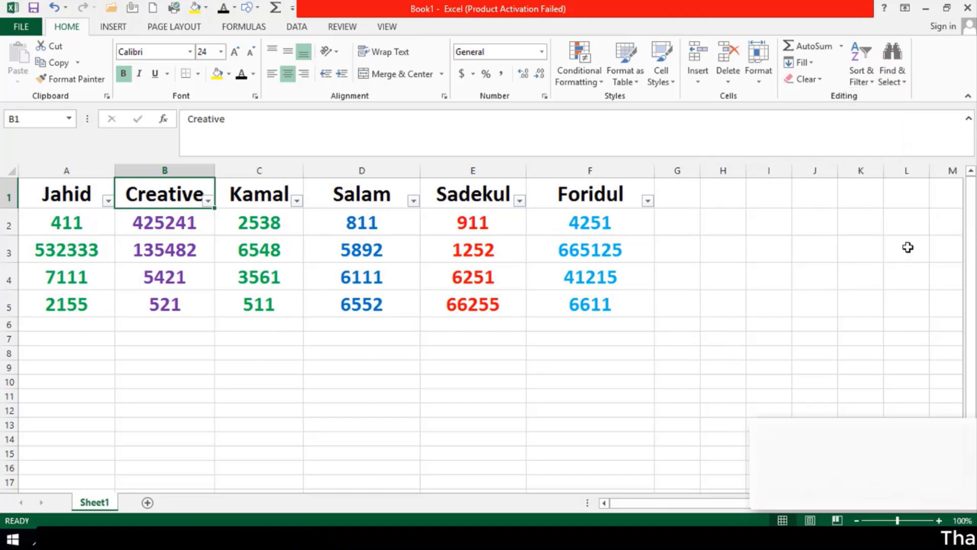
drag(18, 188, 646, 322)
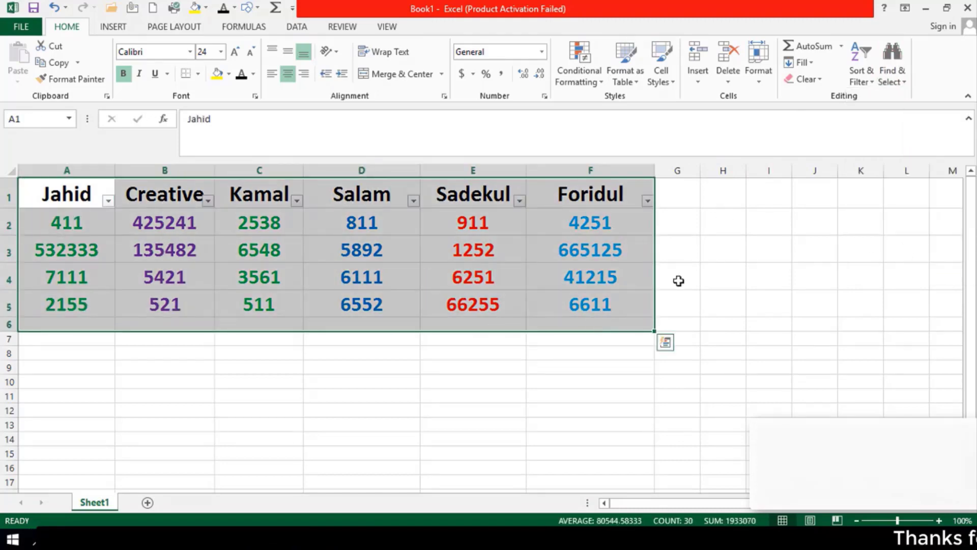
click(900, 83)
click(558, 284)
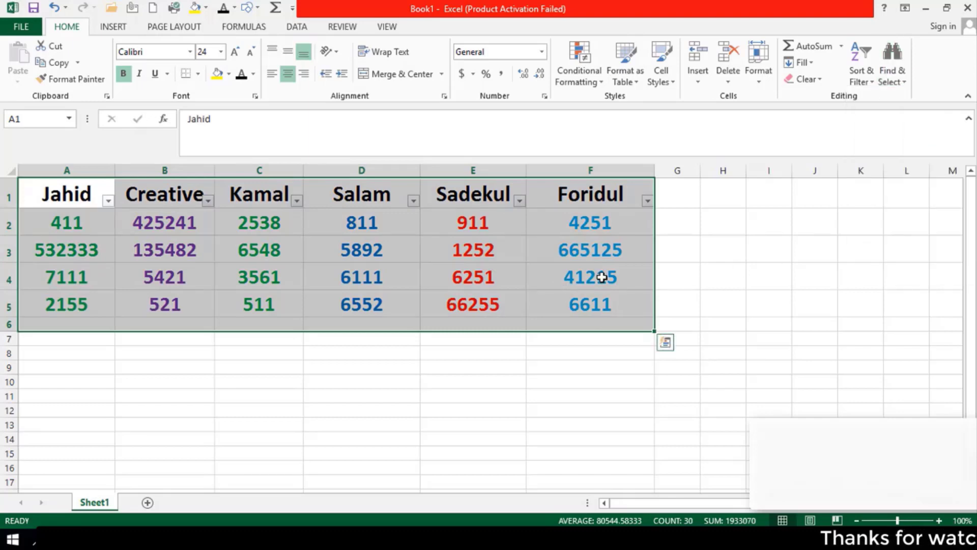
click(602, 277)
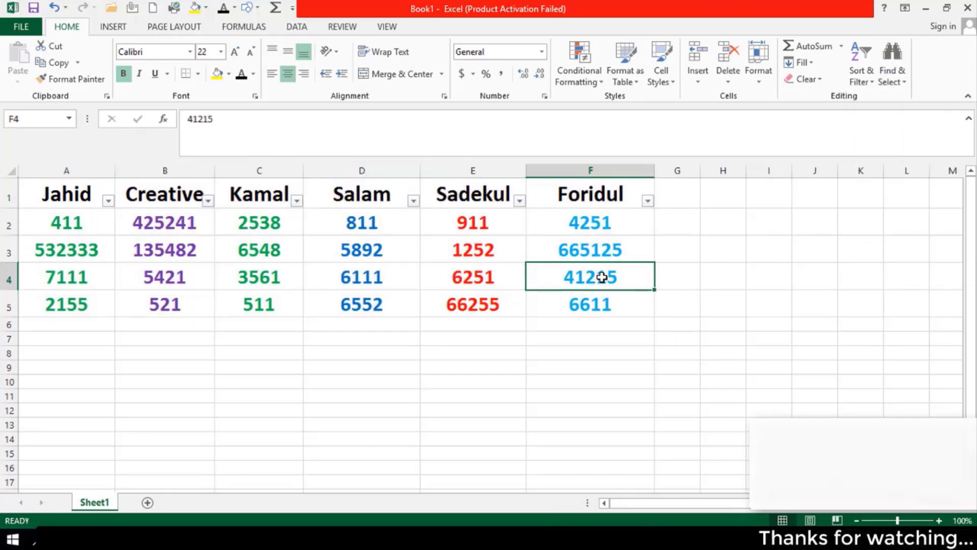
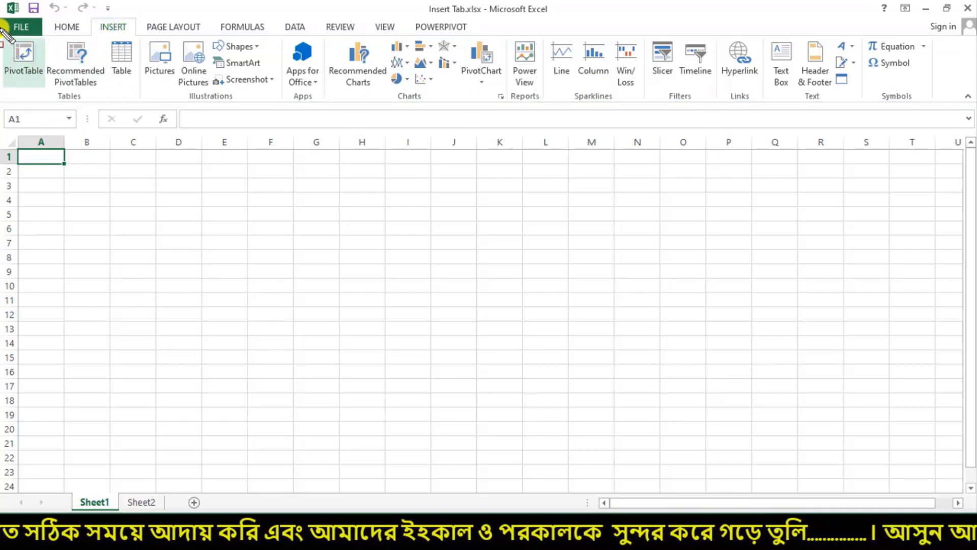
Step: Try to create a PivotTable at Sheet1 cell A1 from the empty range K3:Q15, and cancel it
drag(2, 36, 137, 104)
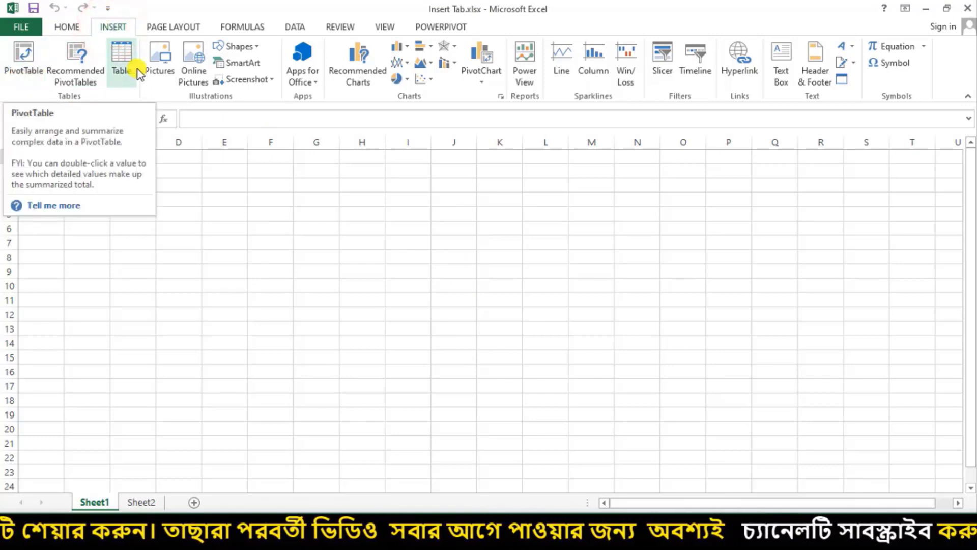
click(25, 59)
mouse_move(497, 174)
mouse_down()
mouse_move(434, 148)
mouse_move(435, 170)
mouse_up()
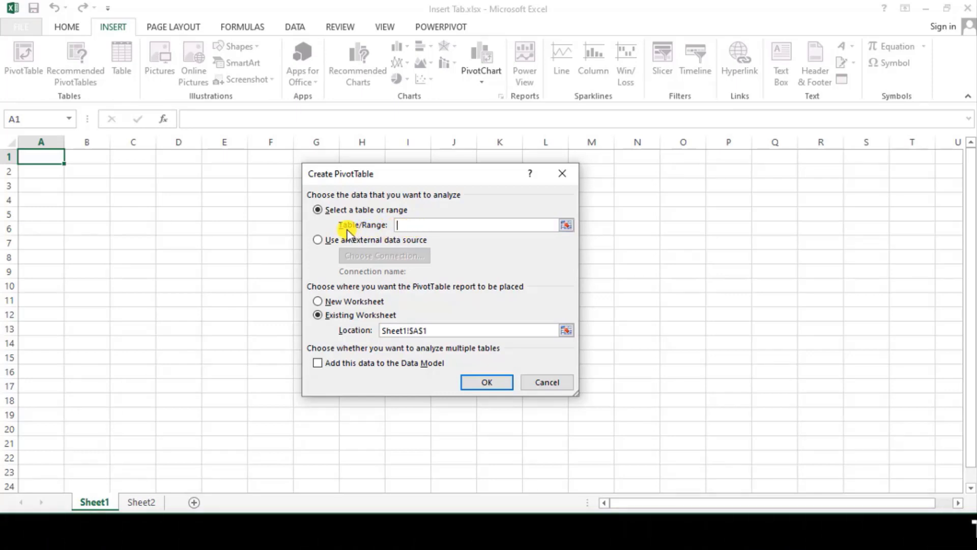
drag(452, 174, 269, 175)
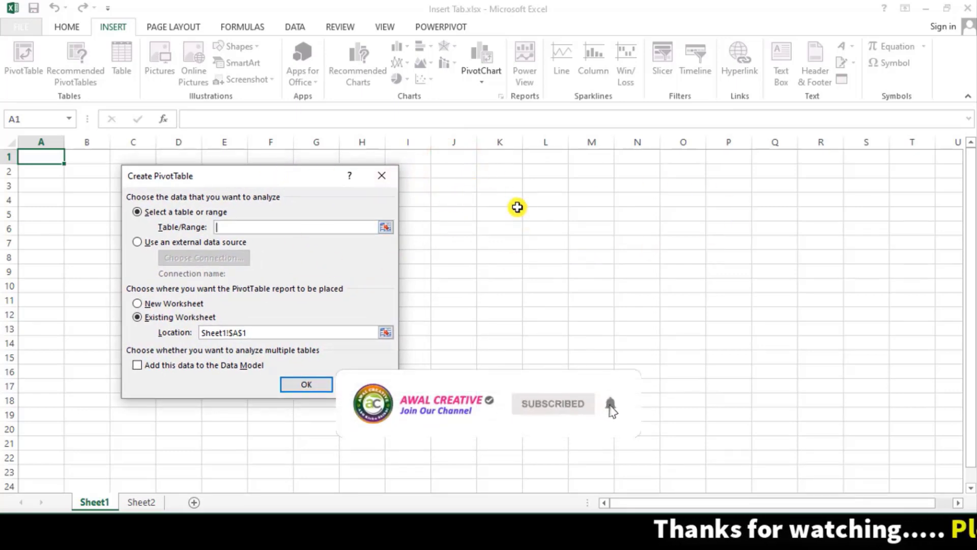
drag(479, 178, 783, 362)
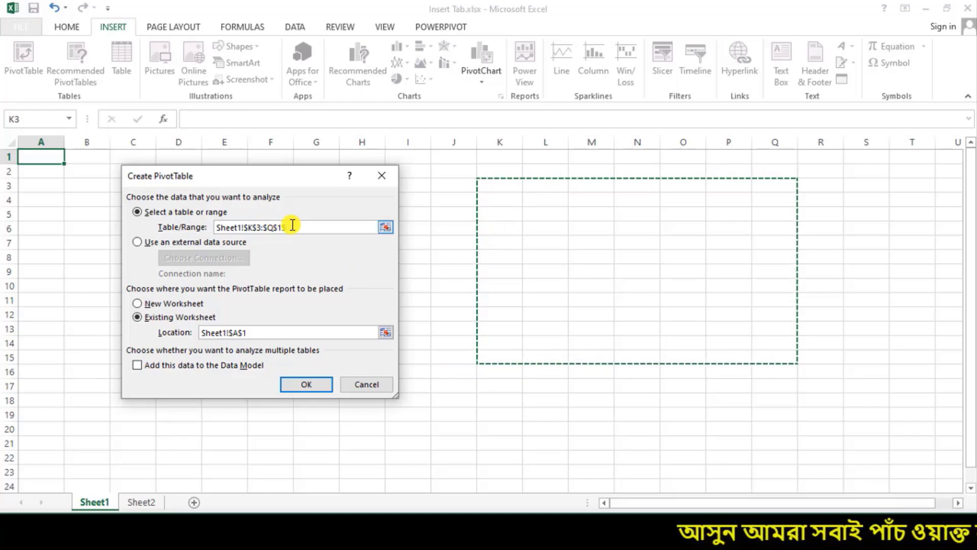
click(307, 384)
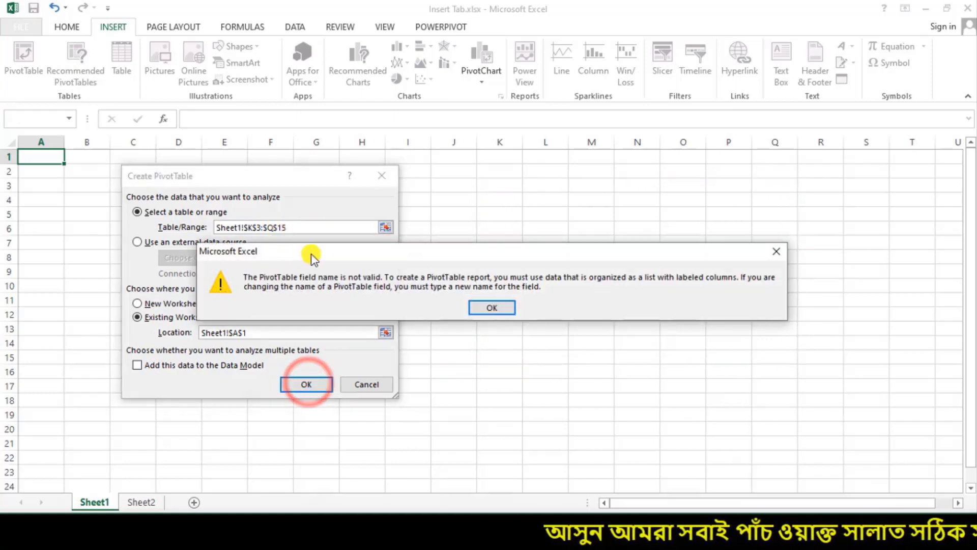
drag(464, 216, 489, 182)
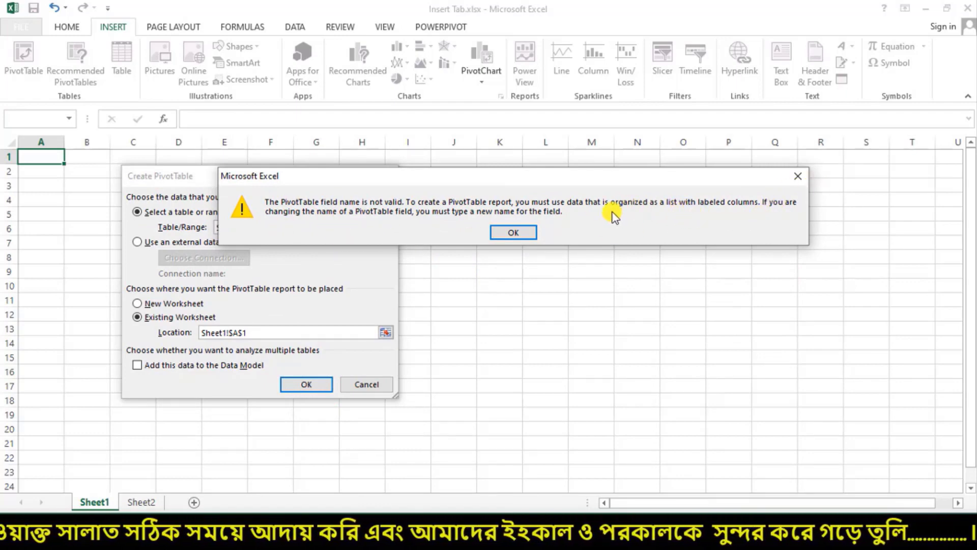
click(793, 179)
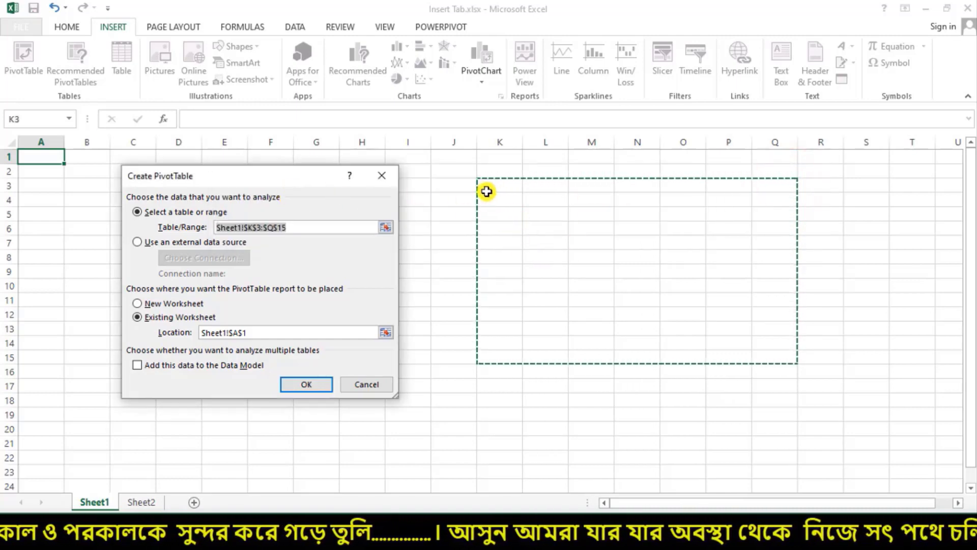
mouse_move(469, 169)
mouse_down()
mouse_move(794, 386)
mouse_move(806, 380)
mouse_up()
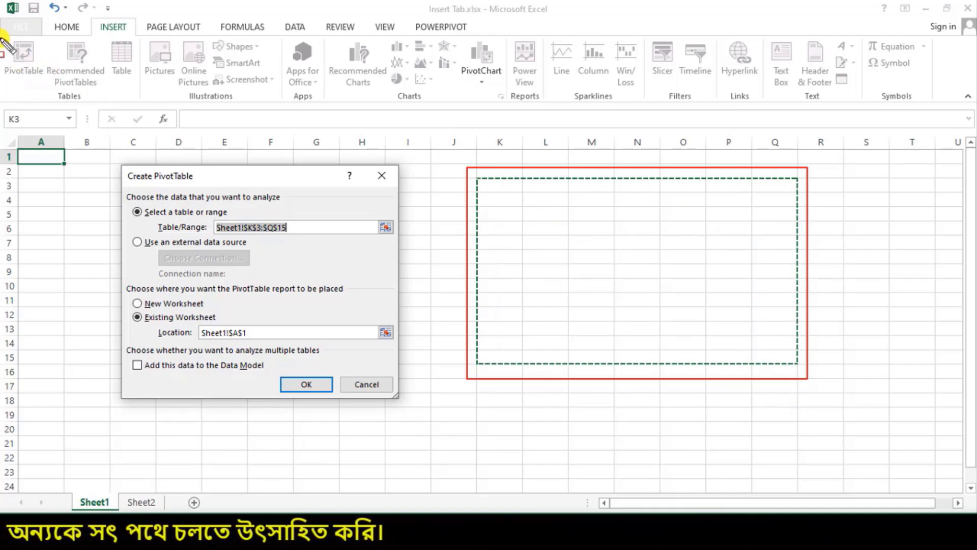
mouse_move(1, 37)
mouse_down()
mouse_move(14, 75)
mouse_move(42, 100)
mouse_up()
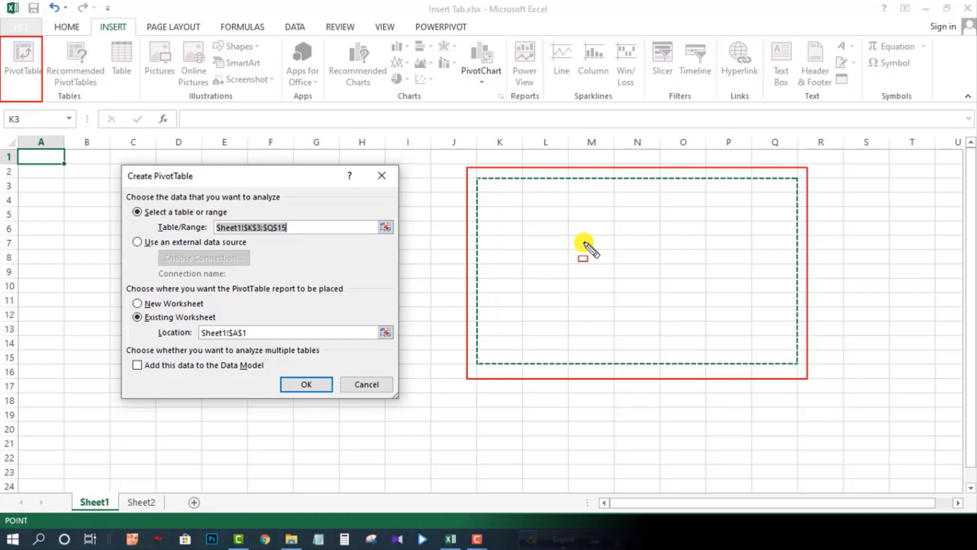
key(Escape)
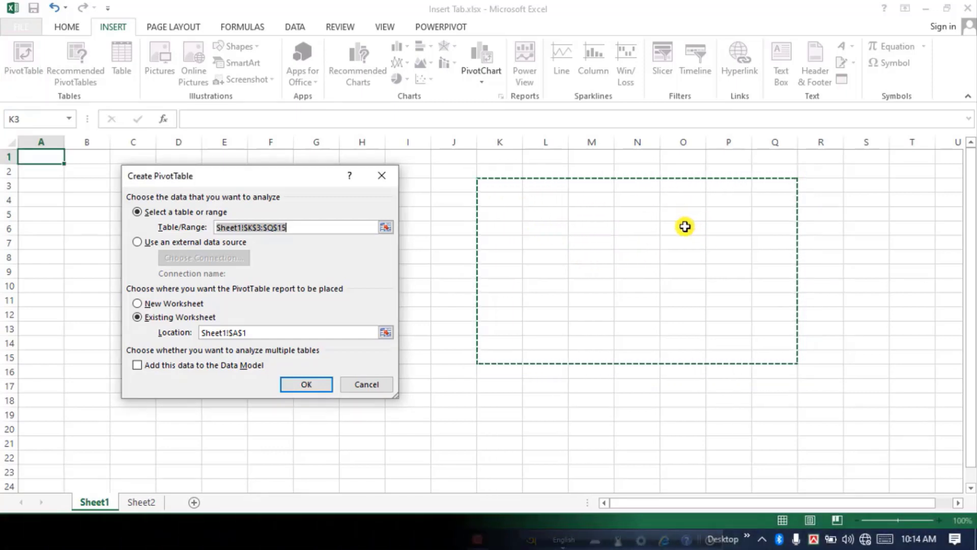
click(383, 181)
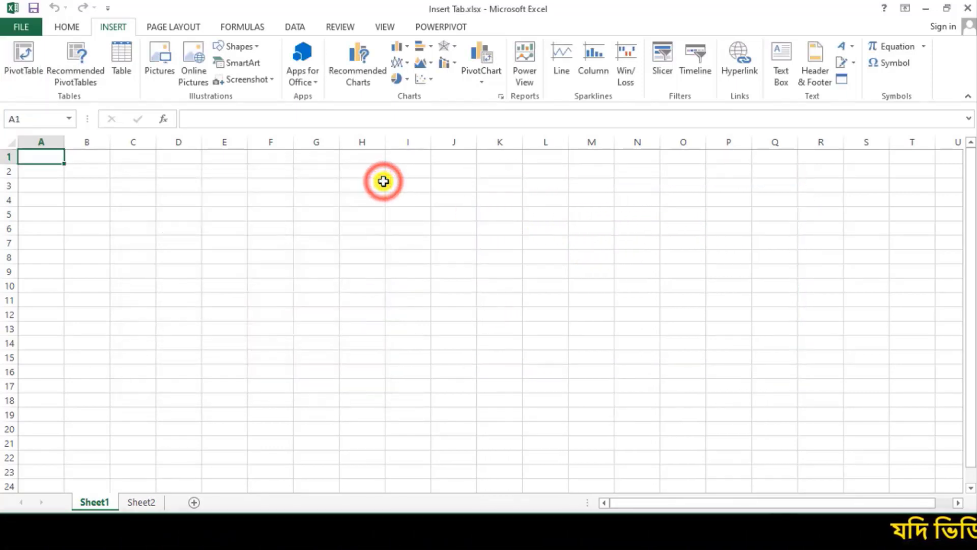
Step: Switch to Sheet2 and select the product sales table E4:I17 including its headers
click(138, 502)
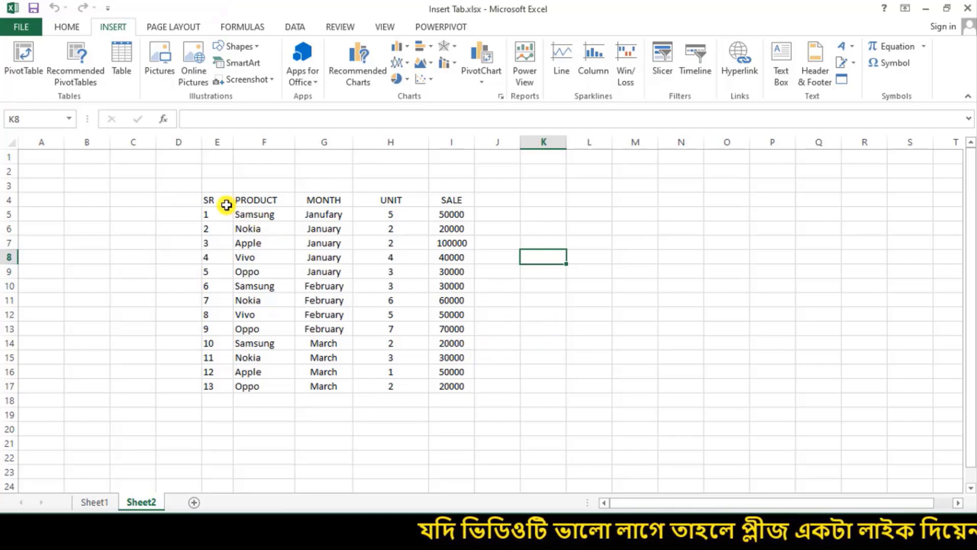
drag(216, 199, 468, 385)
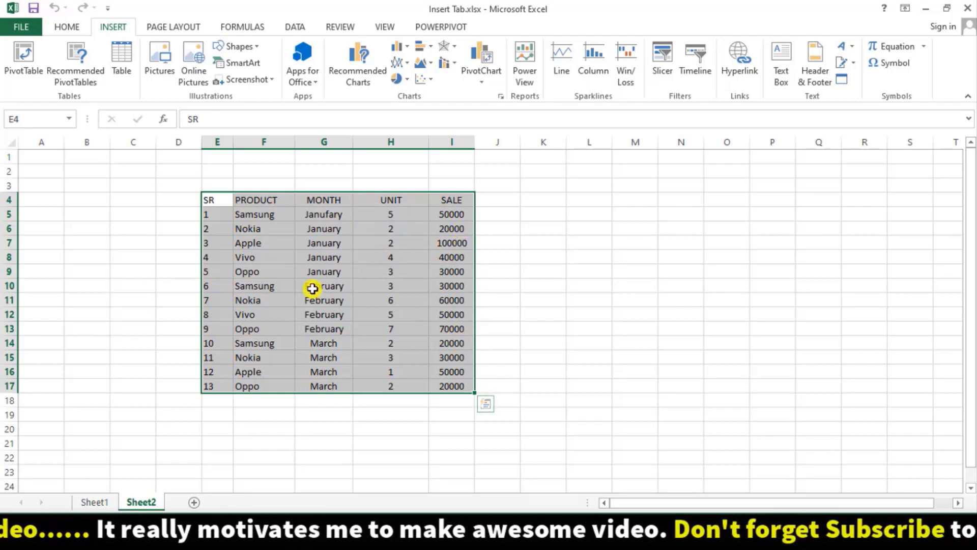
click(322, 289)
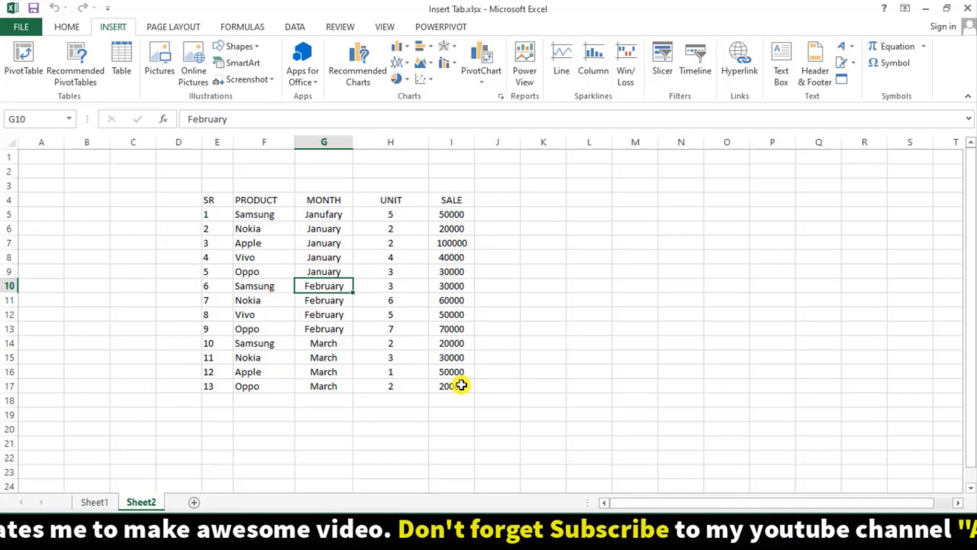
drag(202, 194, 449, 388)
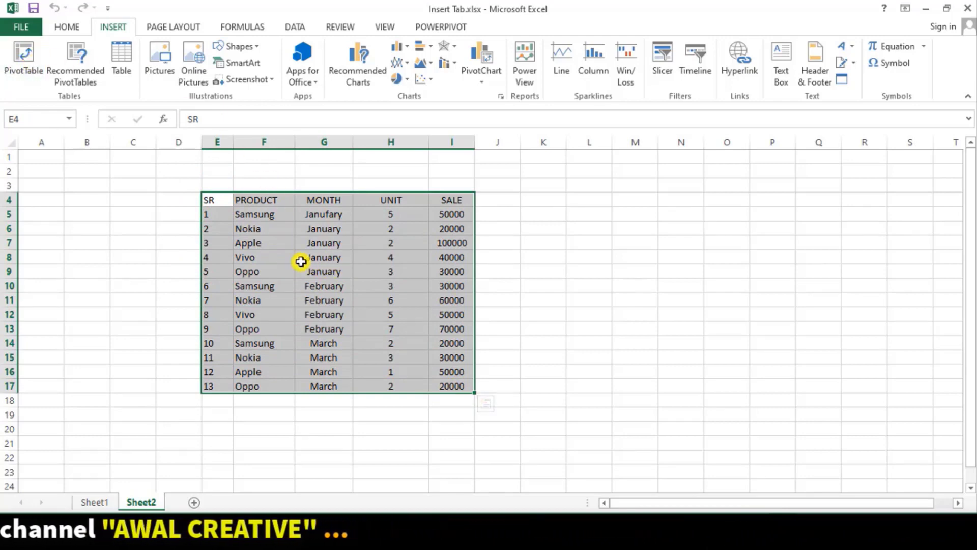
Step: Examine the source range and placement options for a PivotTable of the selected table, and close the dialog
click(20, 55)
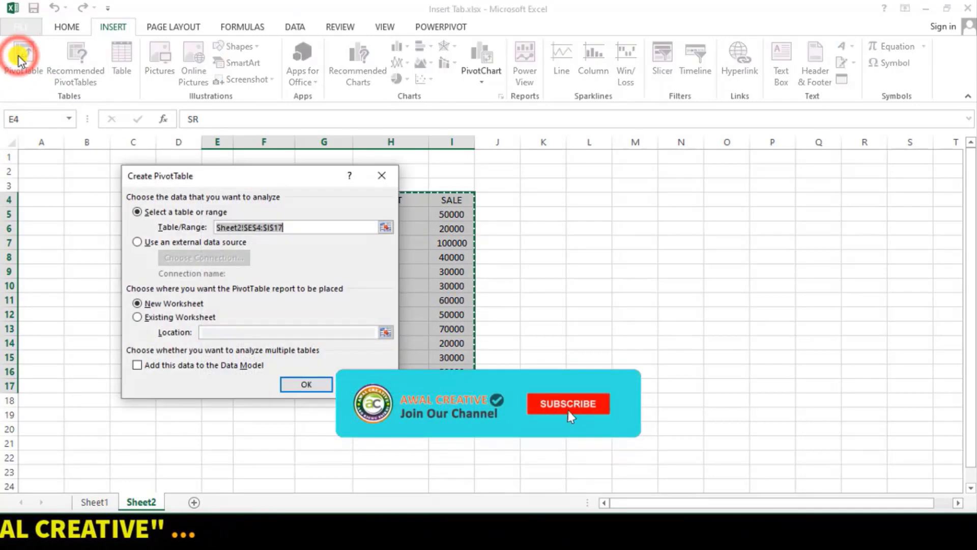
drag(257, 173, 681, 181)
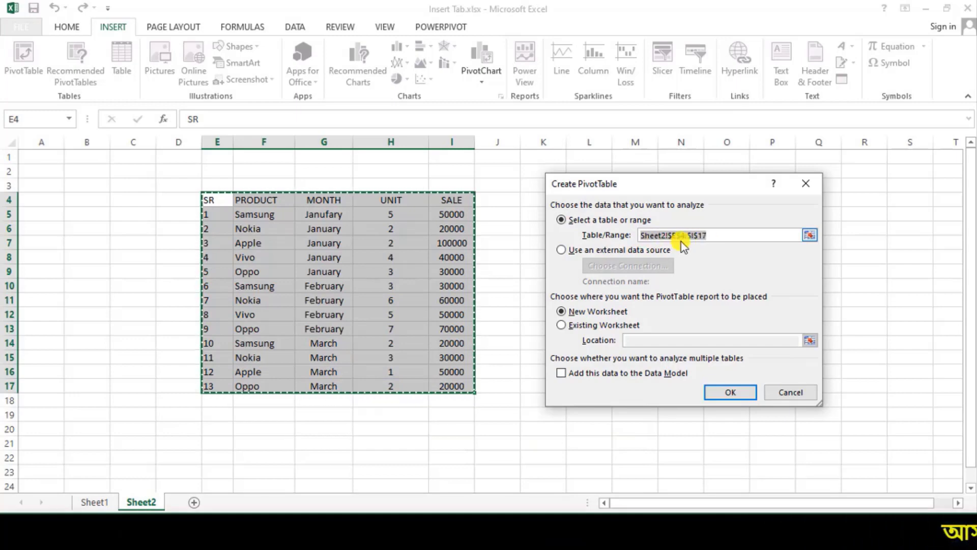
click(805, 184)
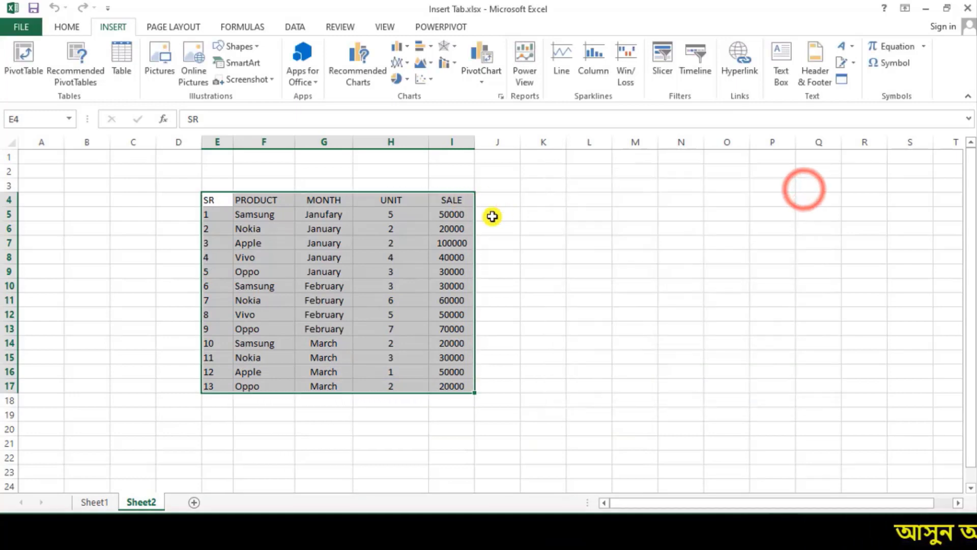
Step: Create a PivotTable from E4:I17 at cell K6 of Sheet2, and undo it
click(530, 224)
click(17, 63)
drag(206, 200, 446, 382)
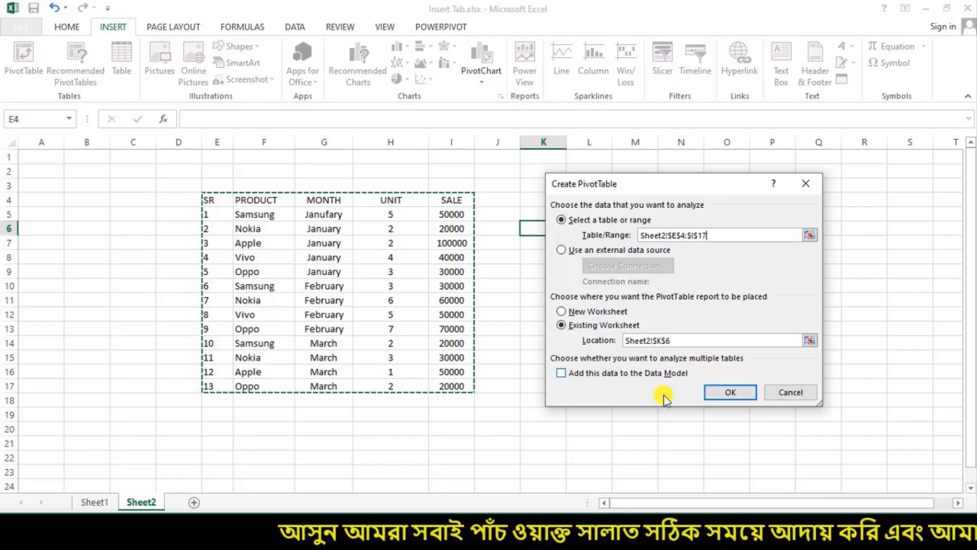
click(730, 392)
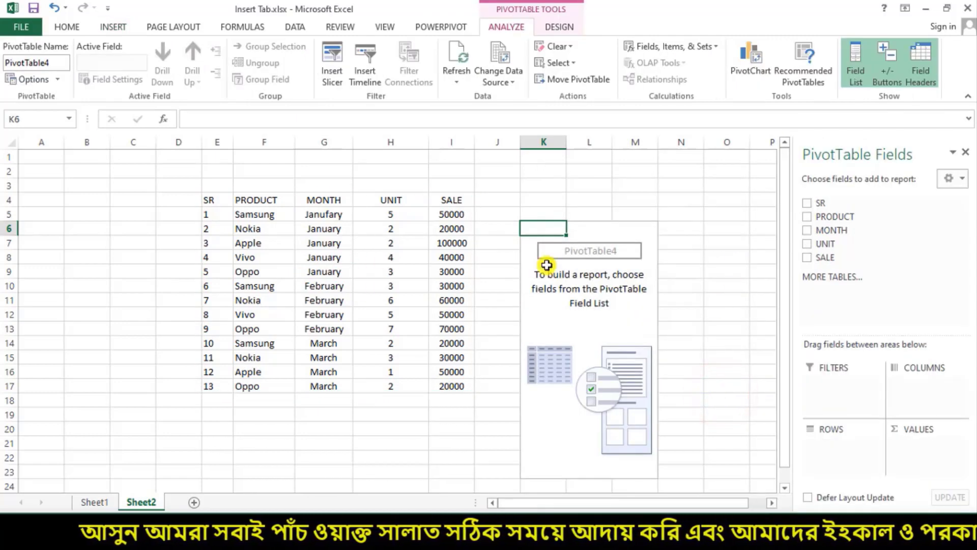
key(ctrl+z)
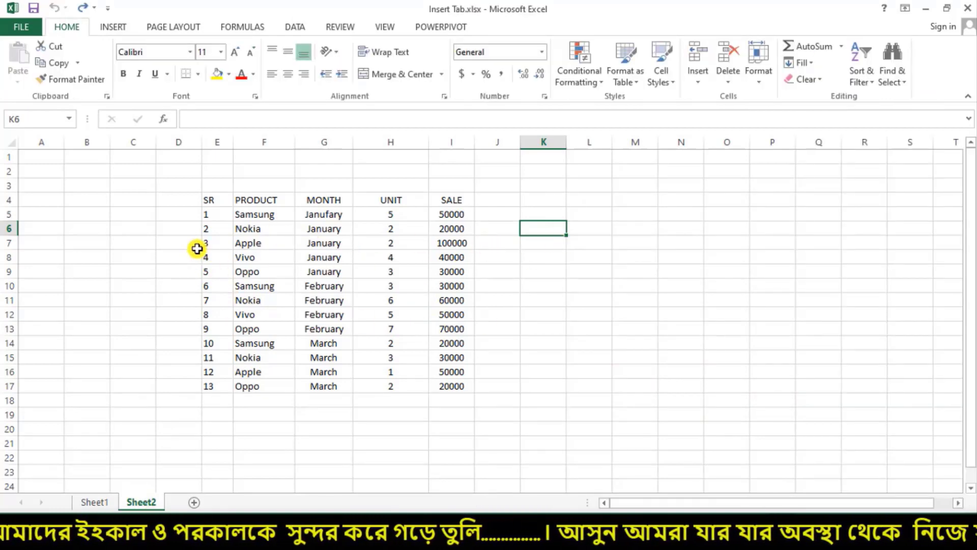
Step: Create a PivotTable on a new worksheet from the product sales table E4:I17 on Sheet2
click(122, 30)
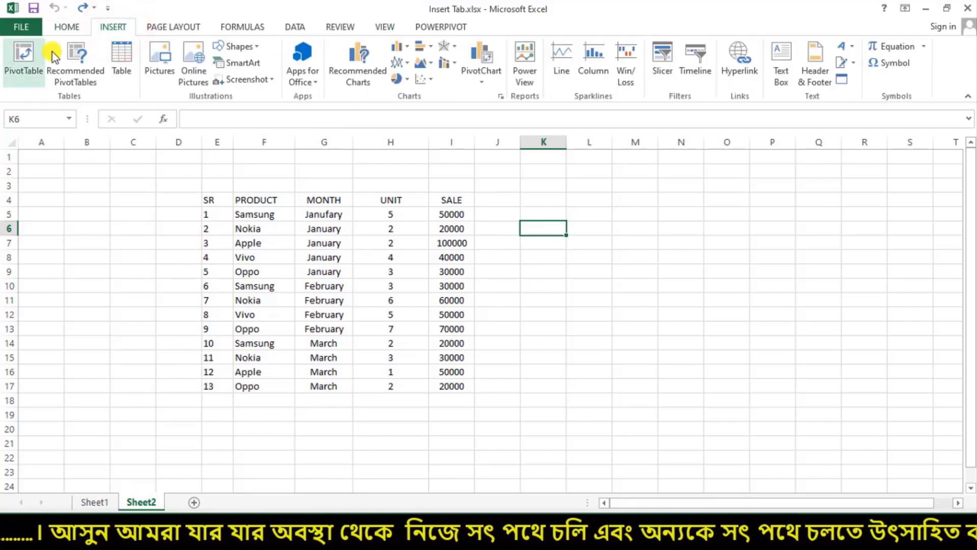
drag(202, 195, 453, 390)
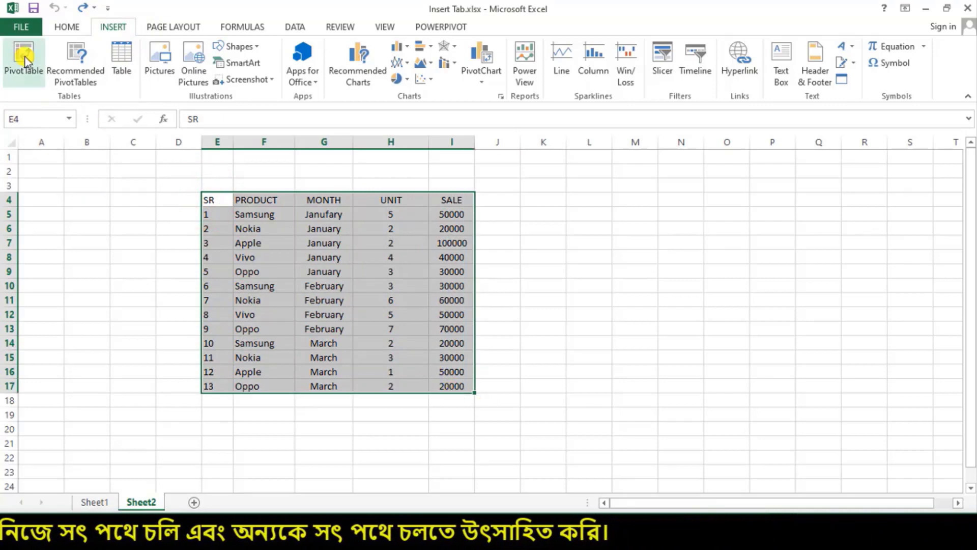
click(25, 60)
mouse_move(643, 194)
mouse_down()
mouse_move(622, 190)
mouse_move(636, 191)
mouse_up()
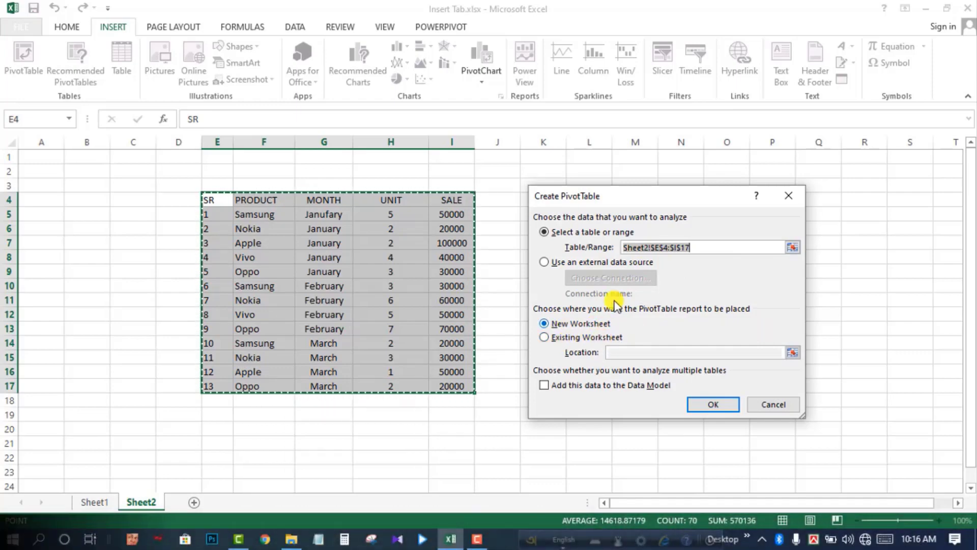
drag(621, 199, 687, 188)
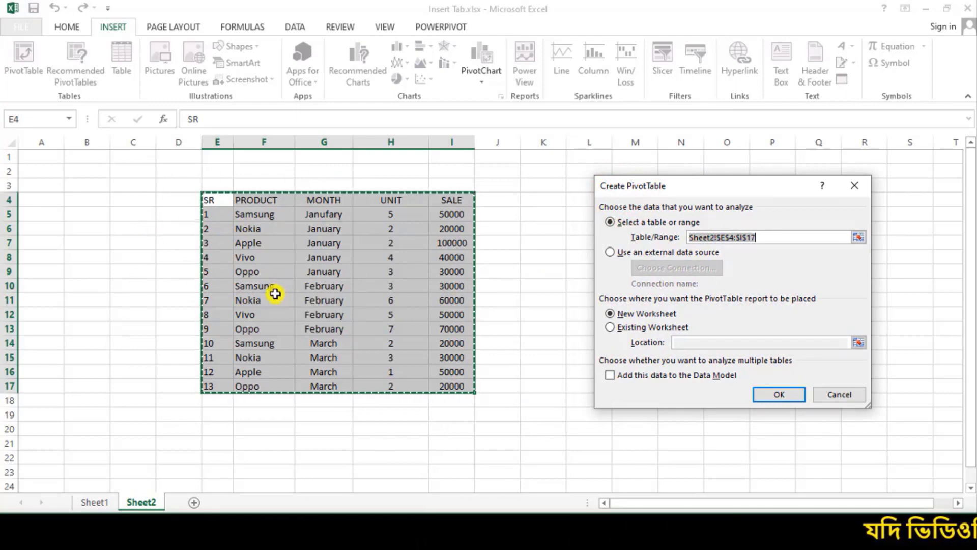
click(678, 327)
drag(524, 208, 811, 448)
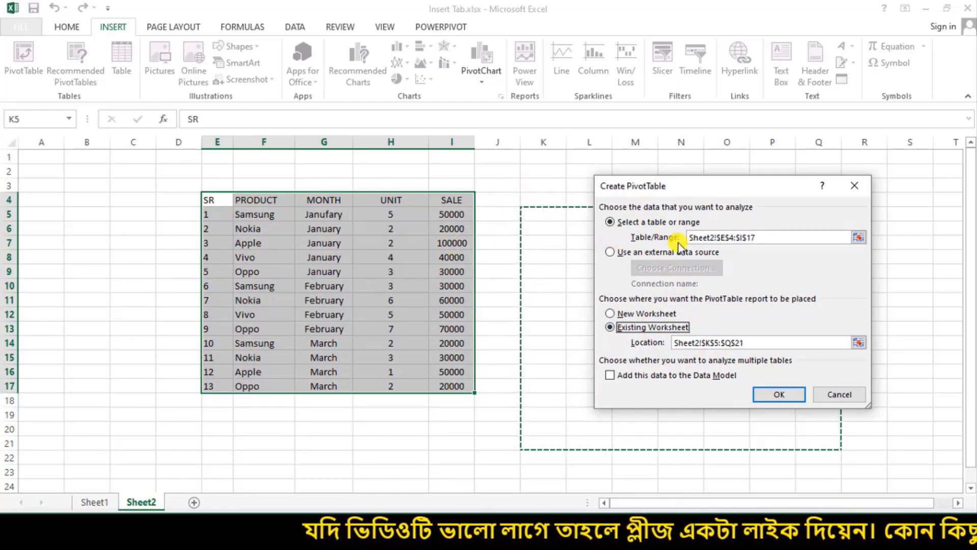
click(666, 315)
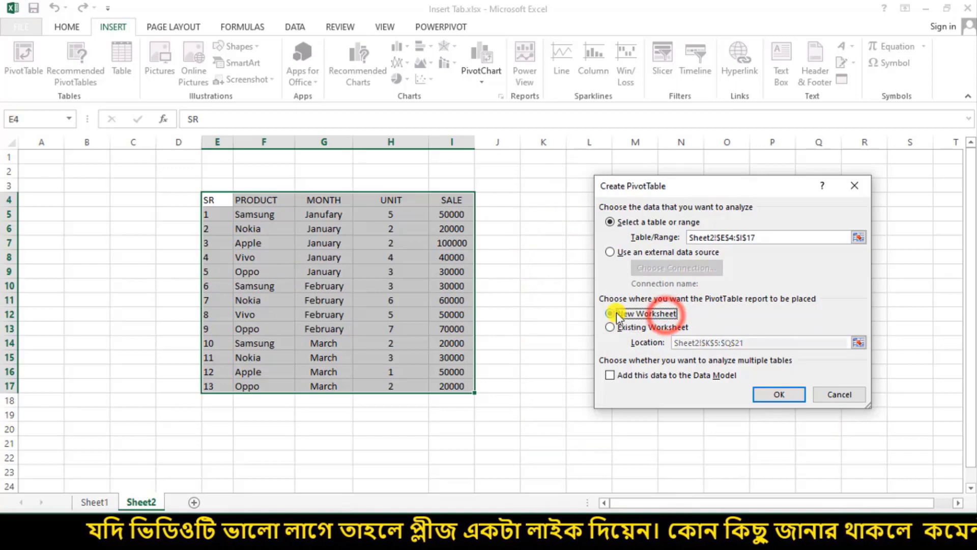
drag(691, 187, 609, 160)
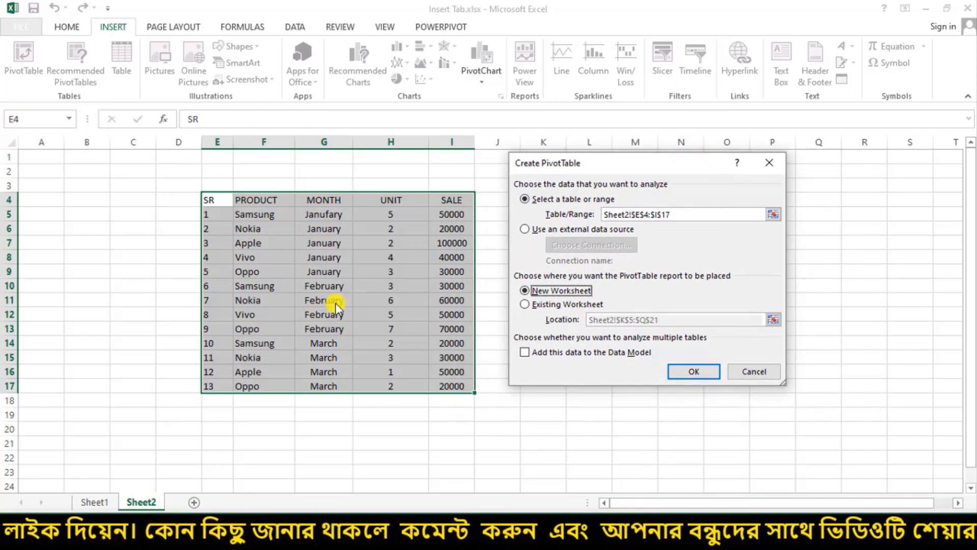
click(549, 292)
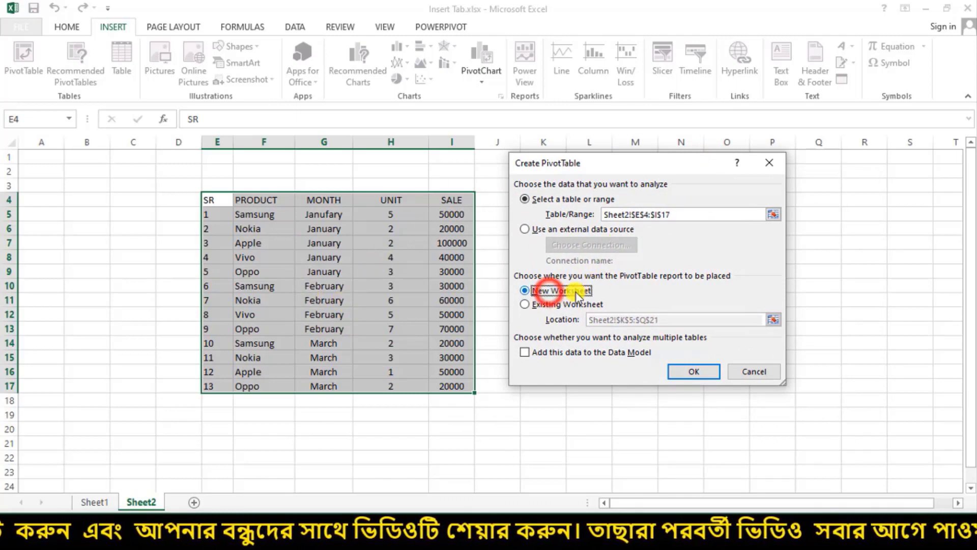
click(706, 371)
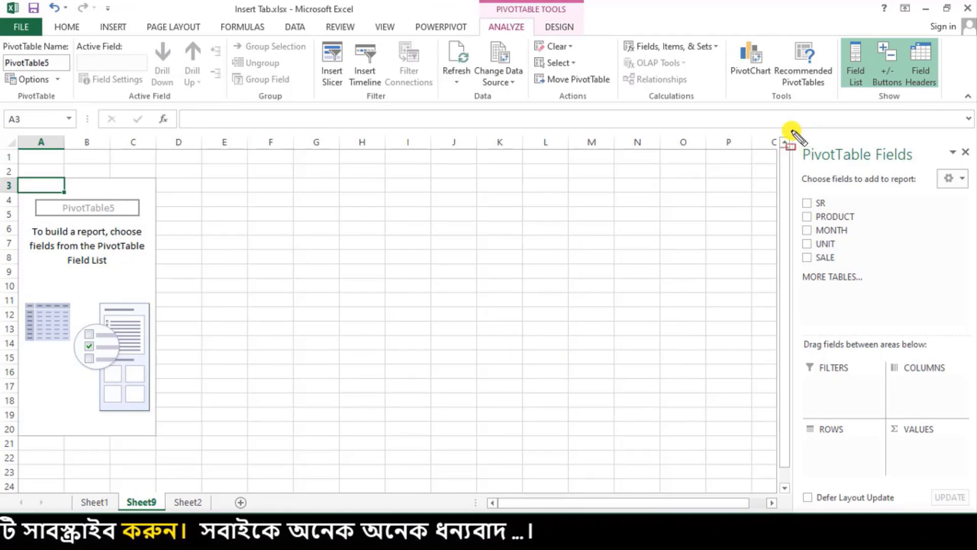
mouse_move(788, 130)
mouse_down()
mouse_move(894, 429)
mouse_move(959, 511)
mouse_move(976, 511)
mouse_up()
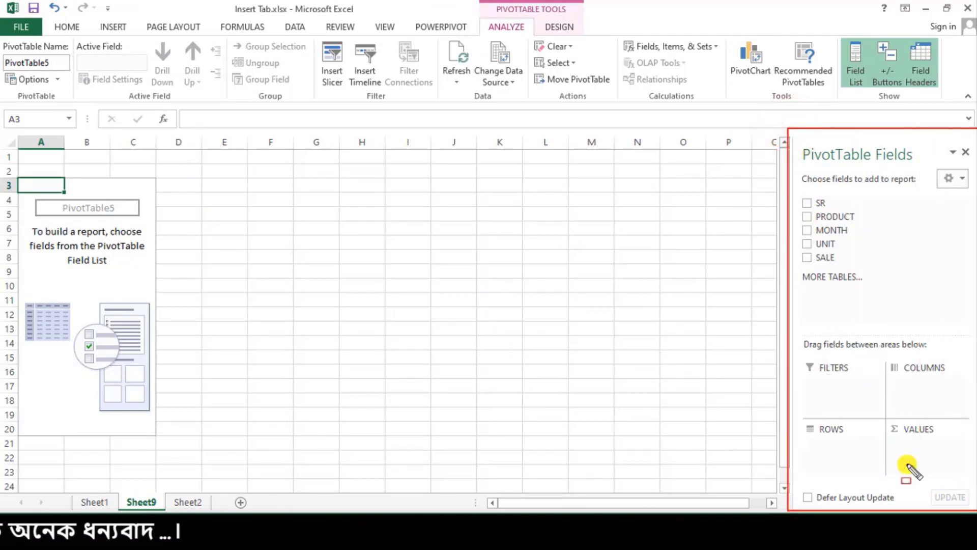
mouse_move(17, 179)
mouse_down()
mouse_move(158, 375)
mouse_move(155, 432)
mouse_up()
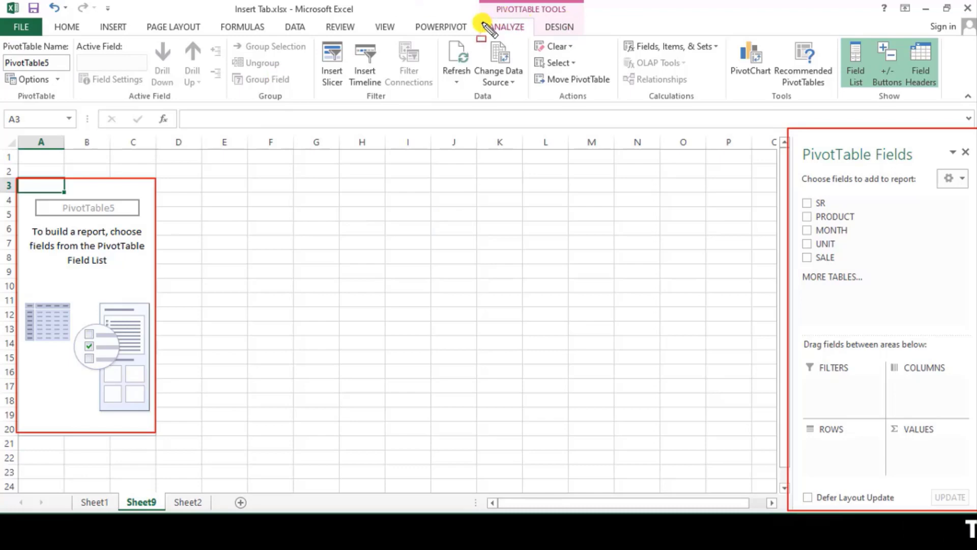
drag(480, 19, 535, 37)
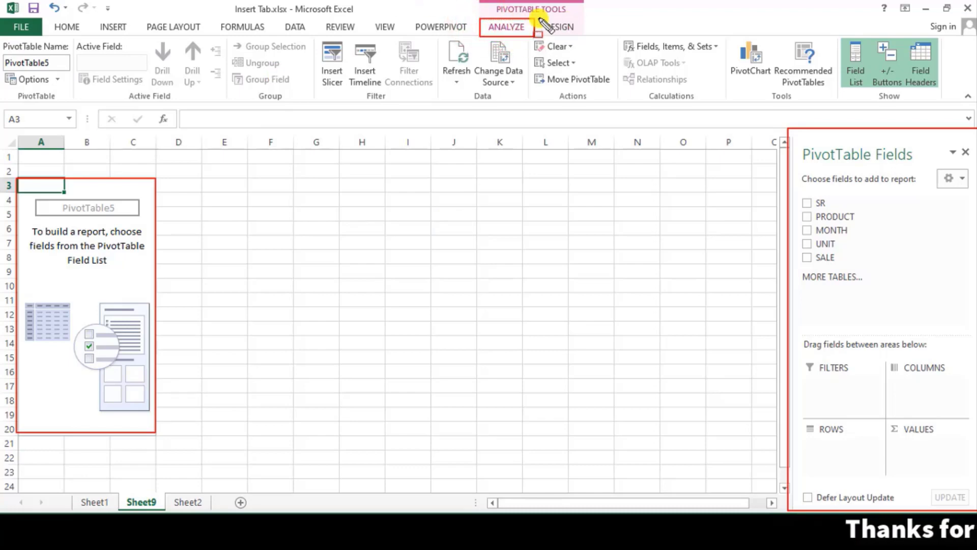
drag(534, 20, 582, 35)
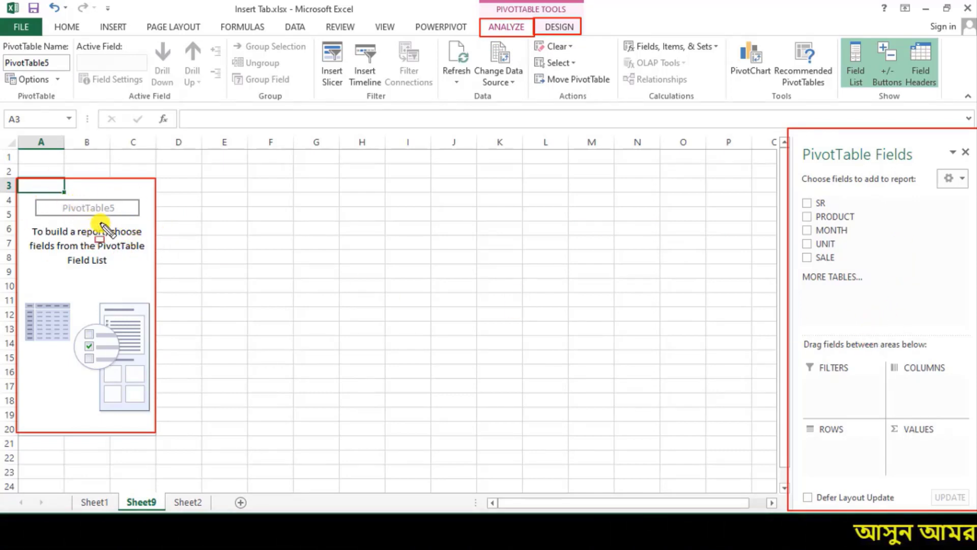
key(Escape)
mouse_move(16, 177)
mouse_down()
mouse_move(163, 371)
mouse_move(154, 435)
mouse_up()
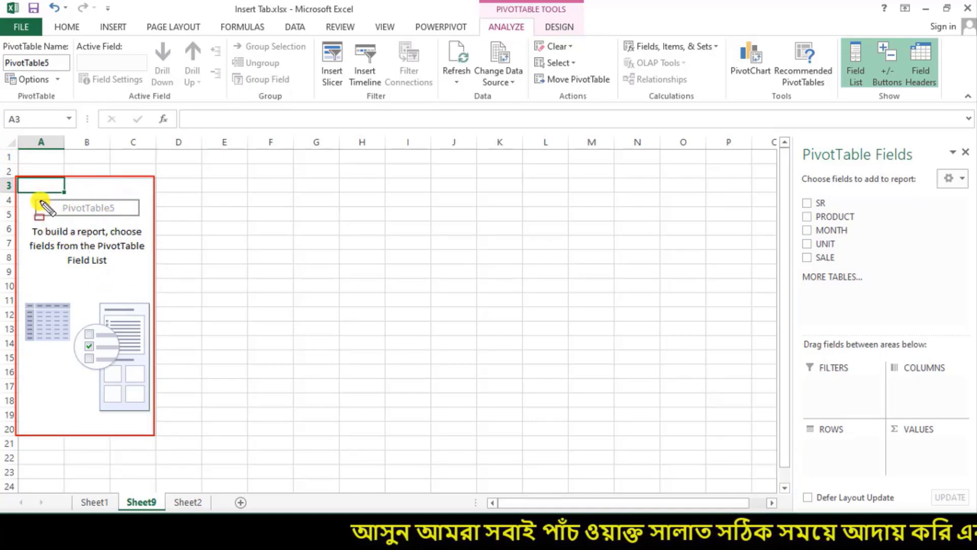
drag(32, 198, 139, 215)
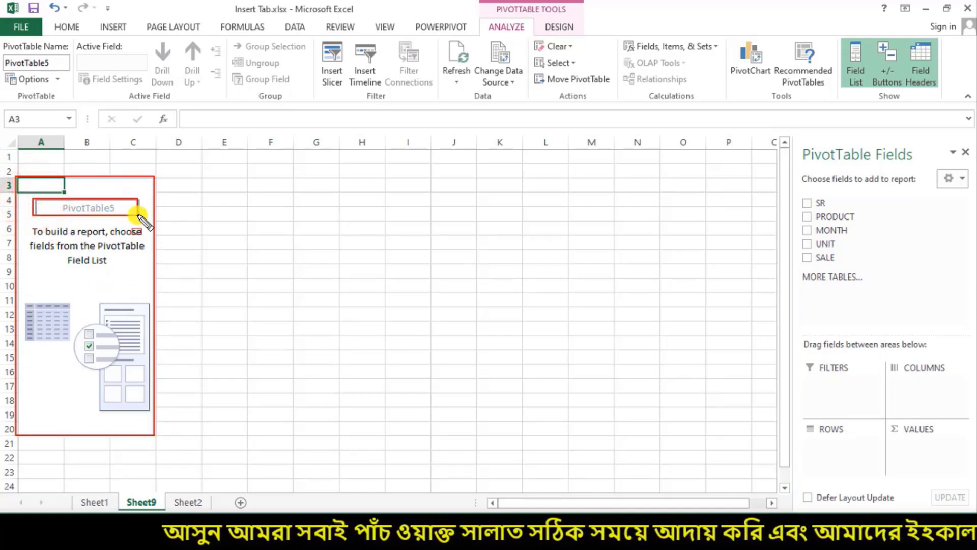
key(Escape)
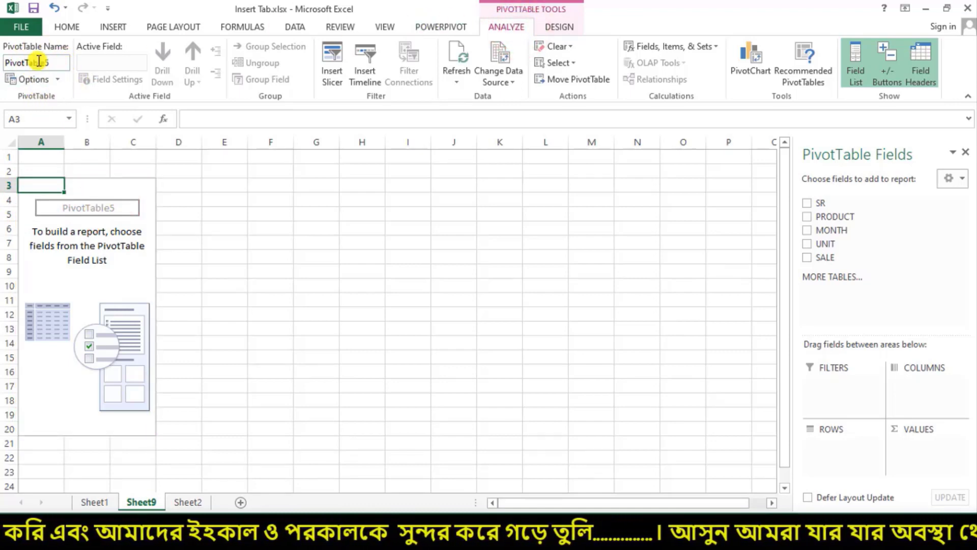
Step: Rename the new PivotTable as Sale
click(58, 80)
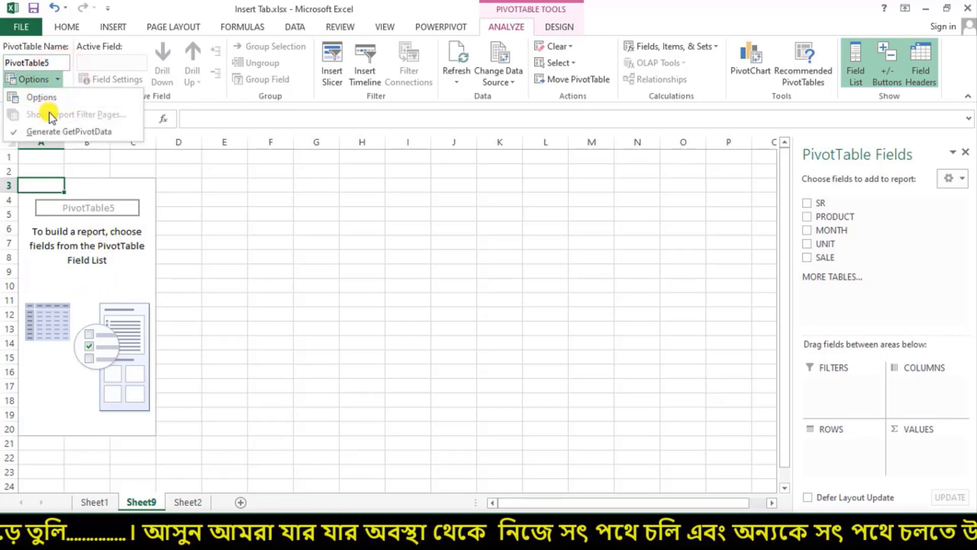
click(55, 62)
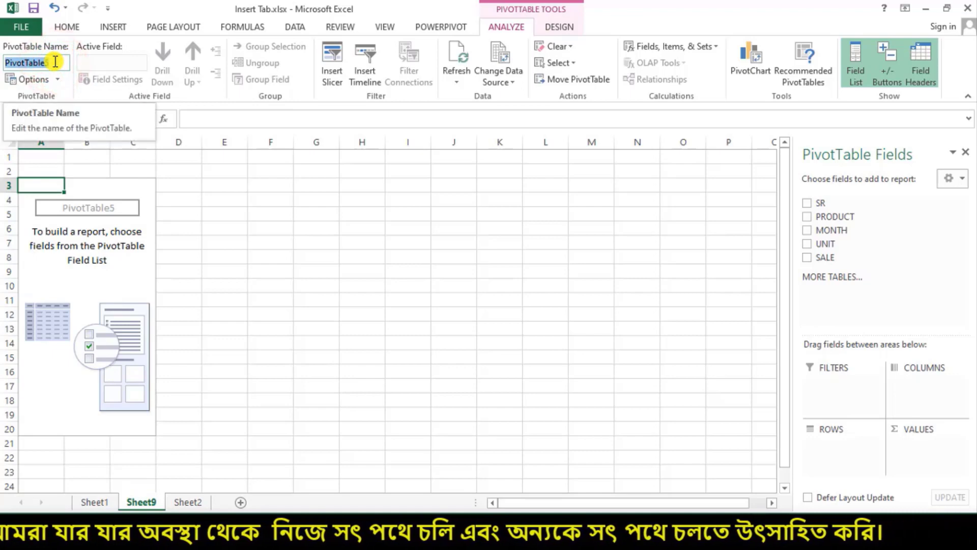
key(BackSpace)
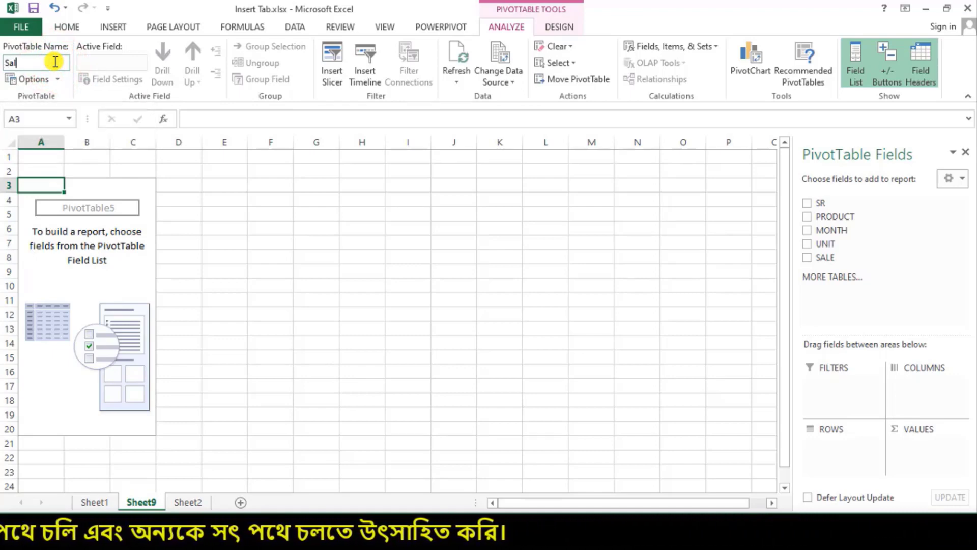
text(Sale)
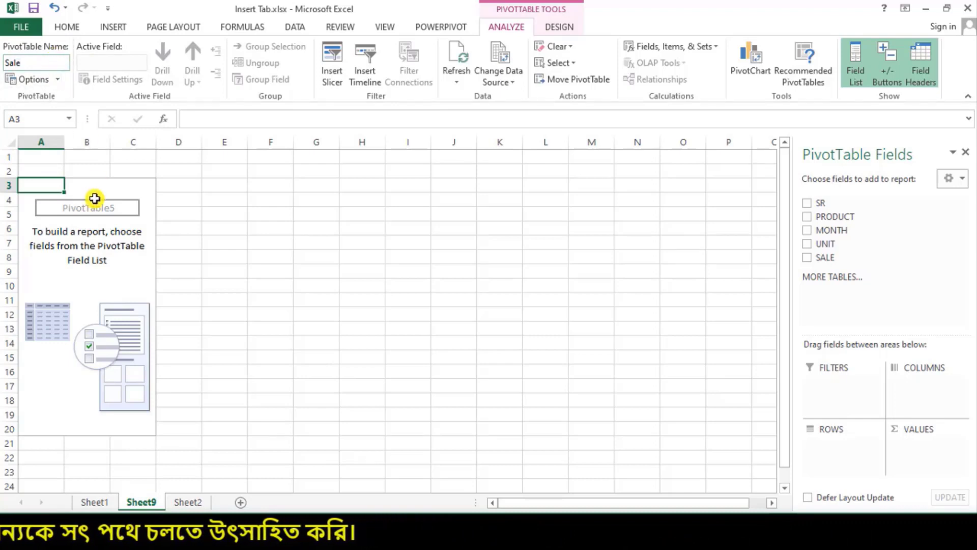
click(114, 224)
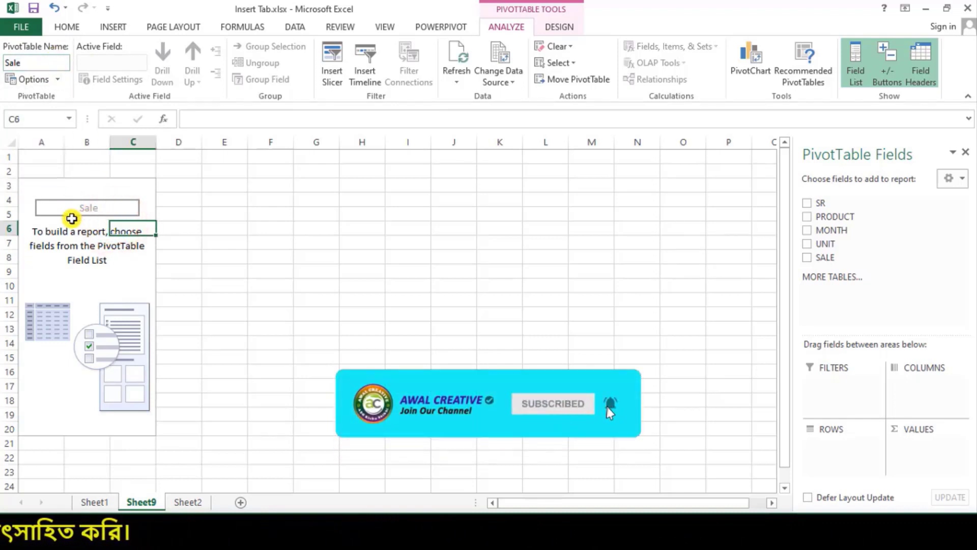
Step: Review the source table's column headers on Sheet2 and return to the PivotTable on Sheet9
click(186, 501)
click(506, 214)
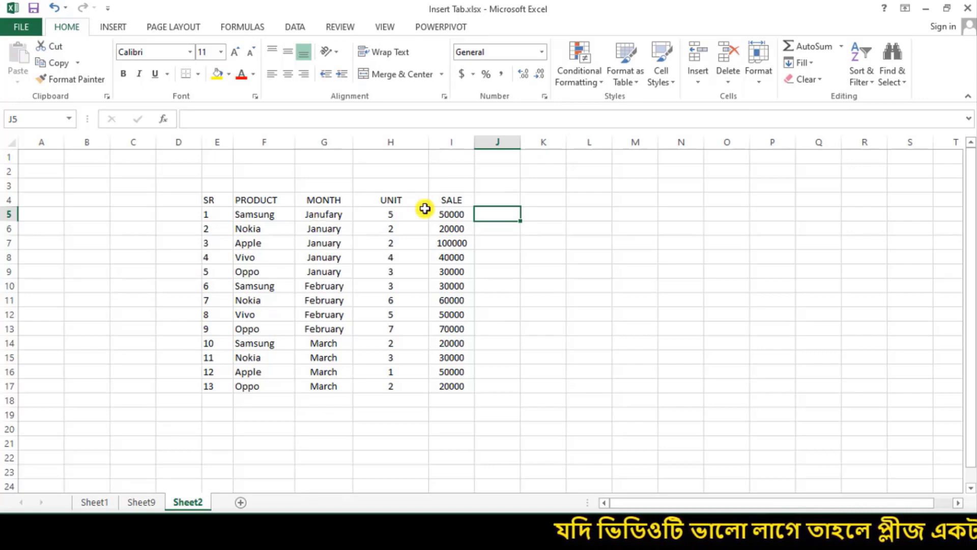
click(153, 502)
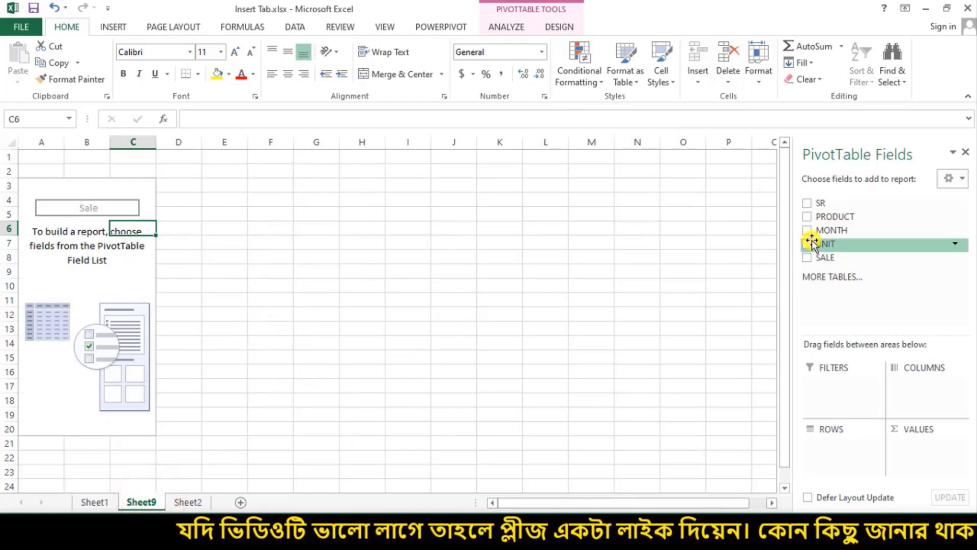
drag(824, 203, 950, 448)
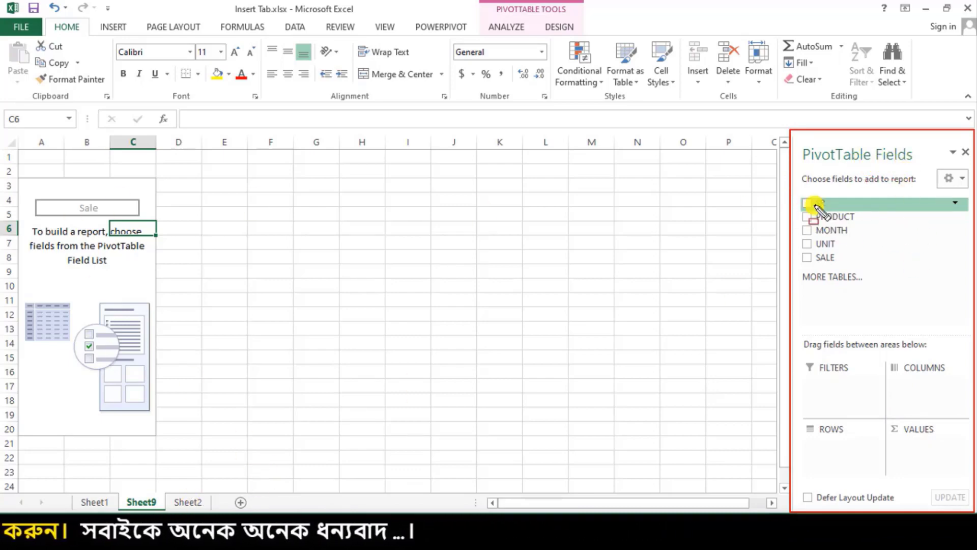
mouse_move(793, 192)
mouse_down()
mouse_move(875, 276)
mouse_move(975, 264)
mouse_up()
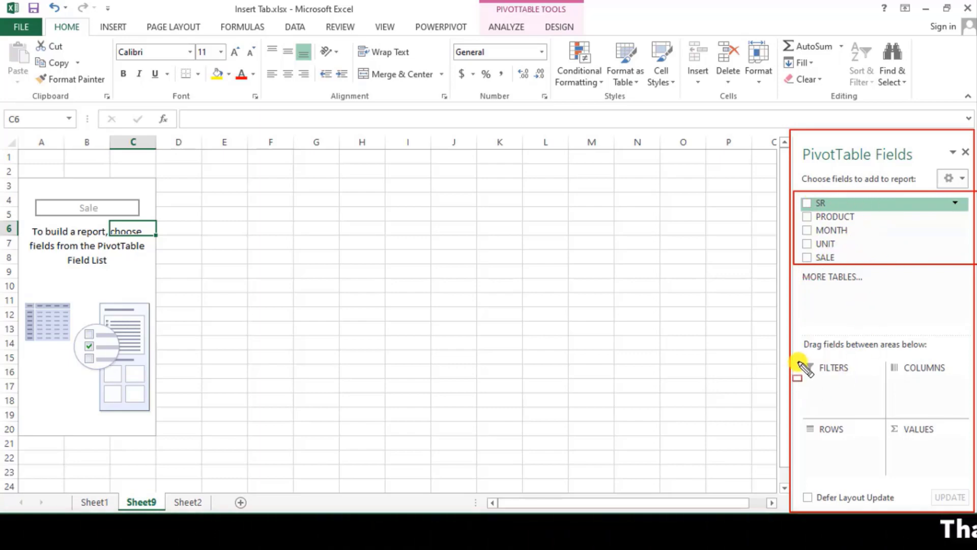
mouse_move(793, 334)
mouse_down()
mouse_move(938, 390)
mouse_move(955, 504)
mouse_move(960, 489)
mouse_move(968, 492)
mouse_move(970, 511)
mouse_up()
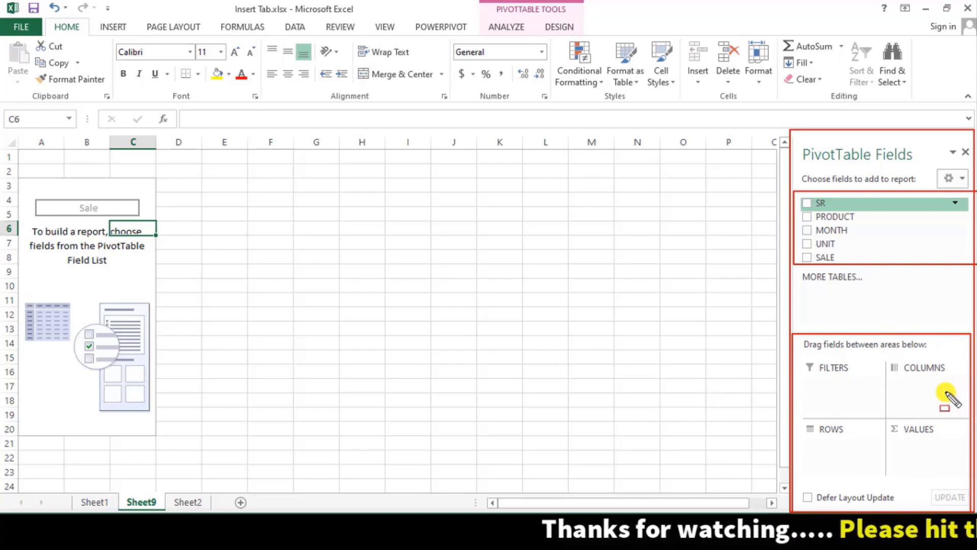
drag(795, 357, 862, 388)
drag(890, 358, 975, 387)
mouse_move(795, 421)
mouse_down()
mouse_move(850, 447)
mouse_move(888, 427)
mouse_move(947, 443)
mouse_up()
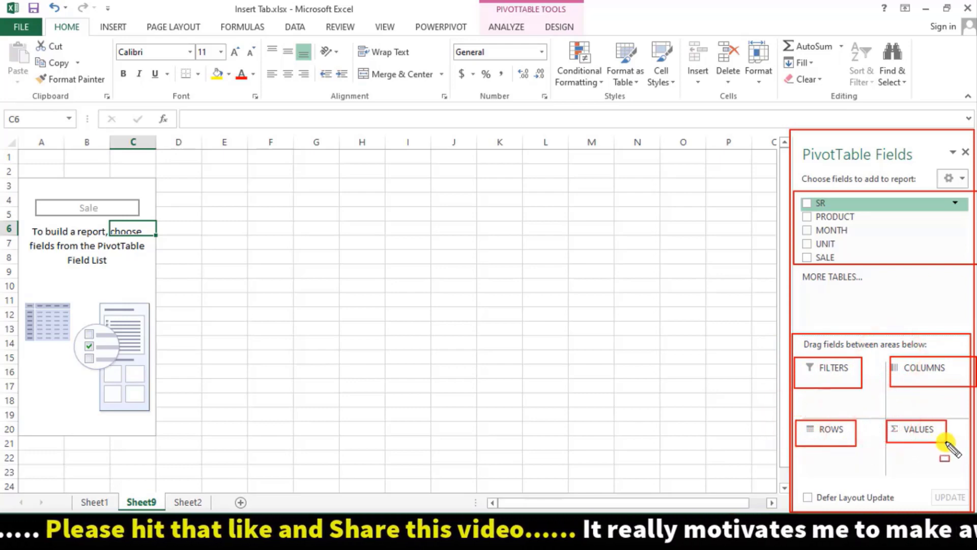
key(Escape)
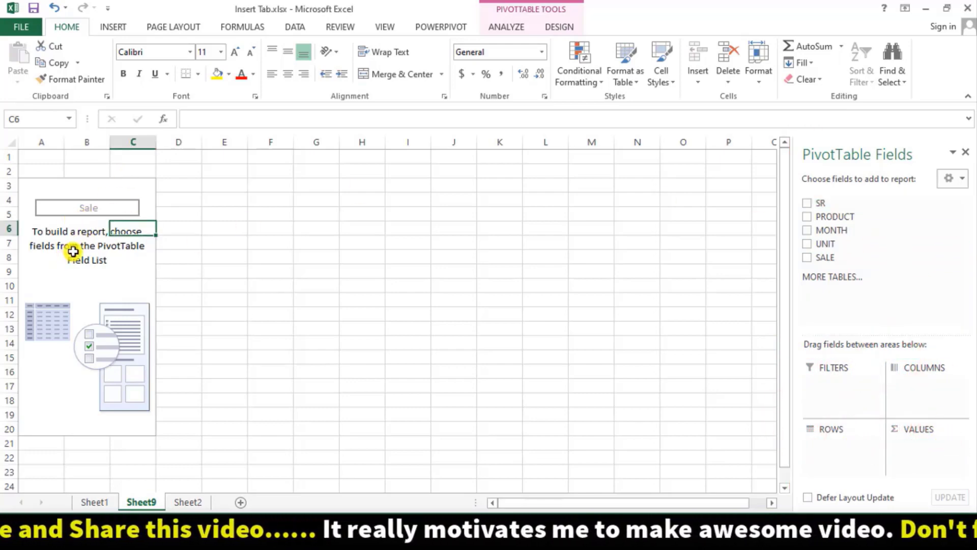
Step: Add the PRODUCT field to the PivotTable's Rows area and place MONTH beneath it
drag(834, 216, 851, 222)
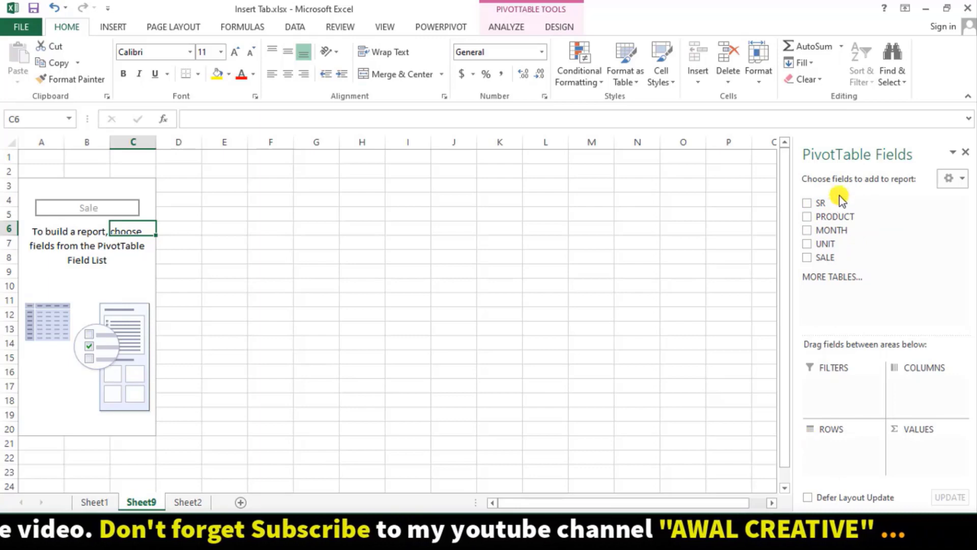
drag(842, 219, 837, 444)
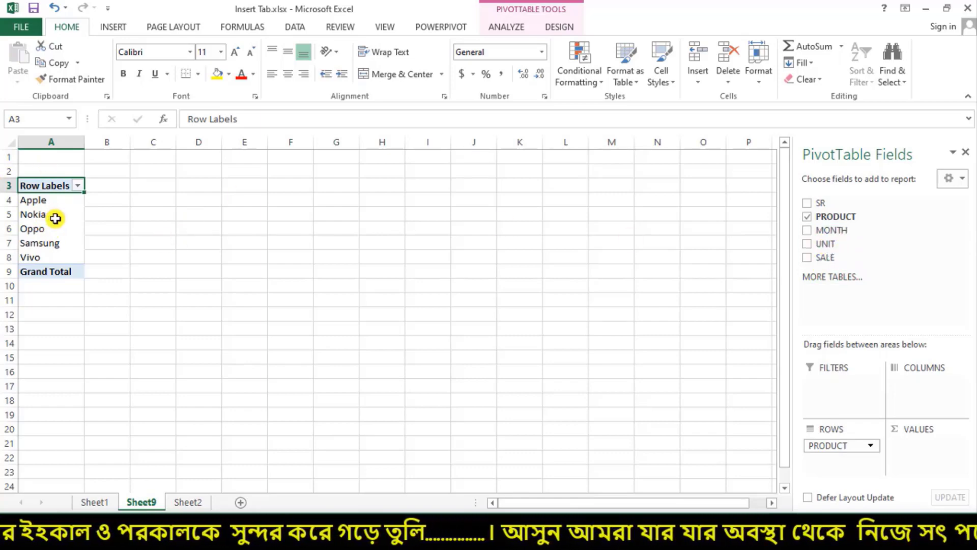
drag(876, 233, 853, 230)
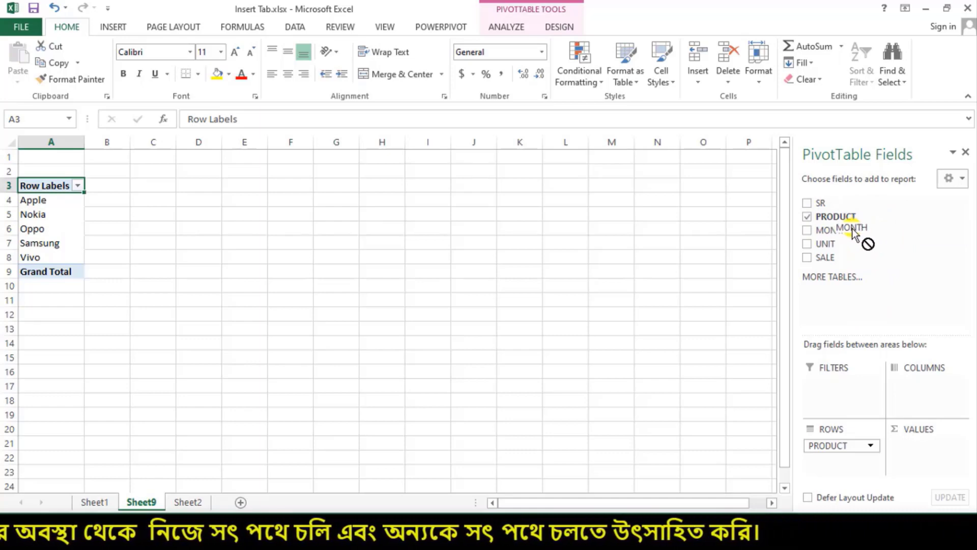
drag(855, 230, 847, 461)
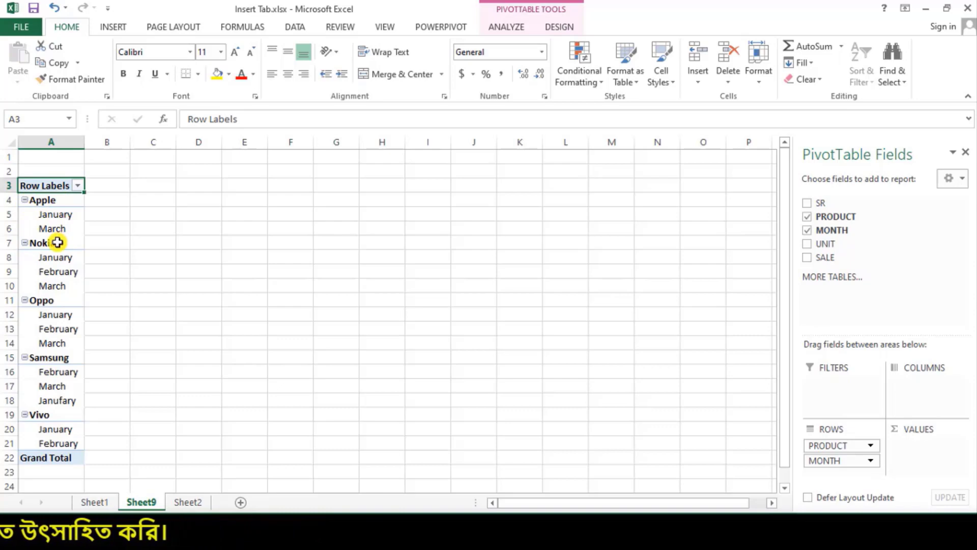
Step: Review the January and March entries for Apple in the source table on Sheet2
click(189, 502)
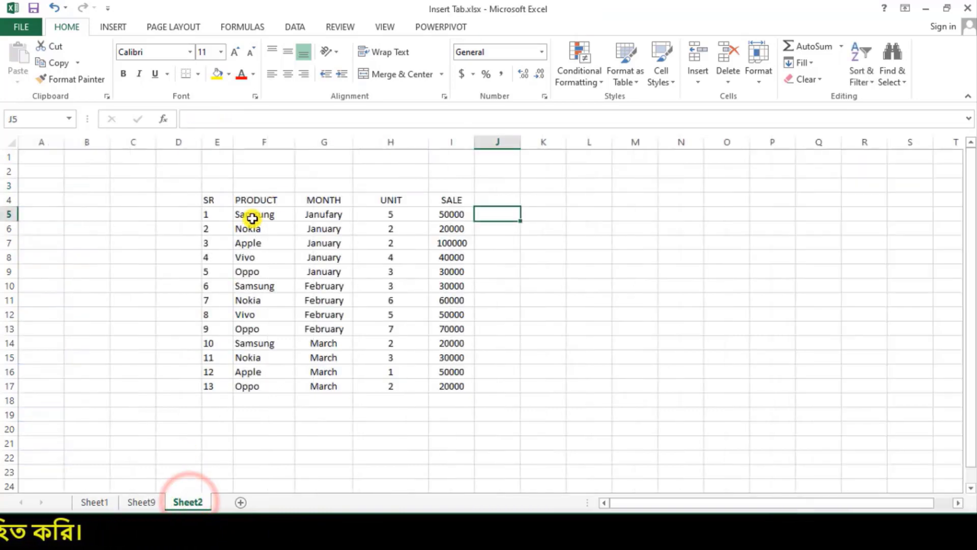
click(240, 244)
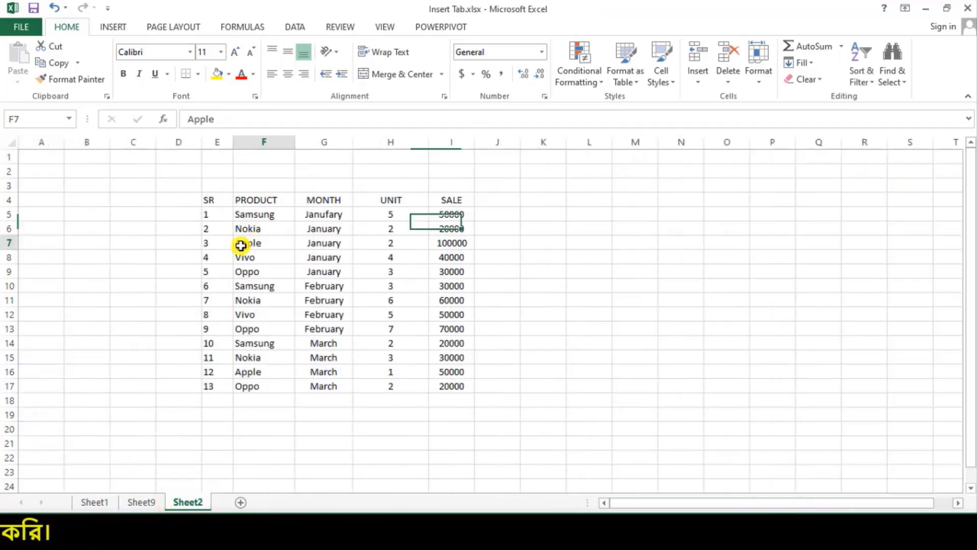
click(324, 246)
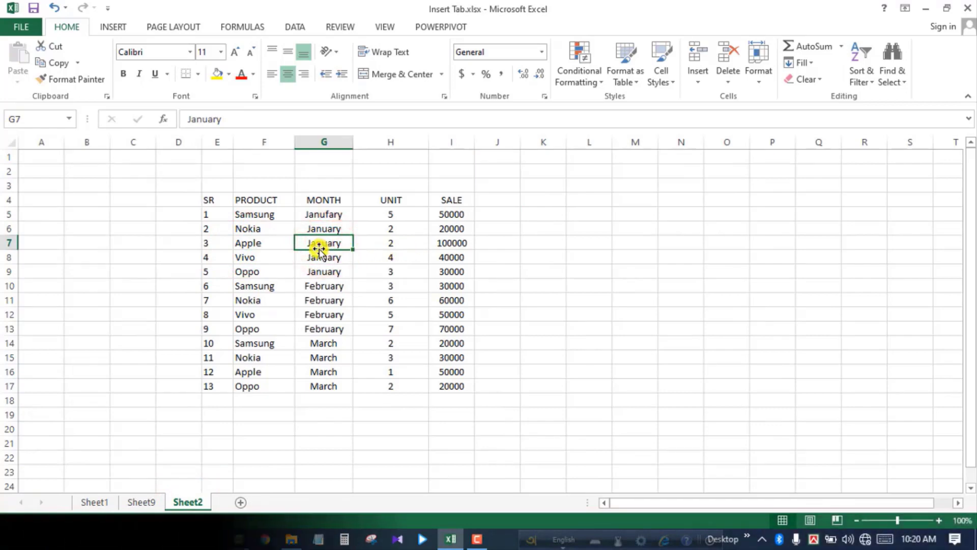
click(308, 376)
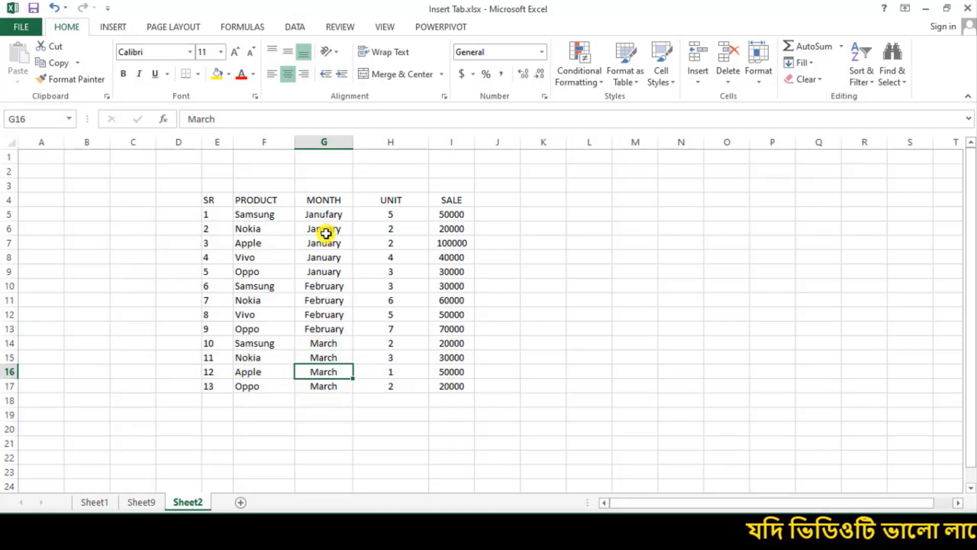
Step: Return to the PivotTable on Sheet9 and add the UNIT field to its Values area
click(139, 502)
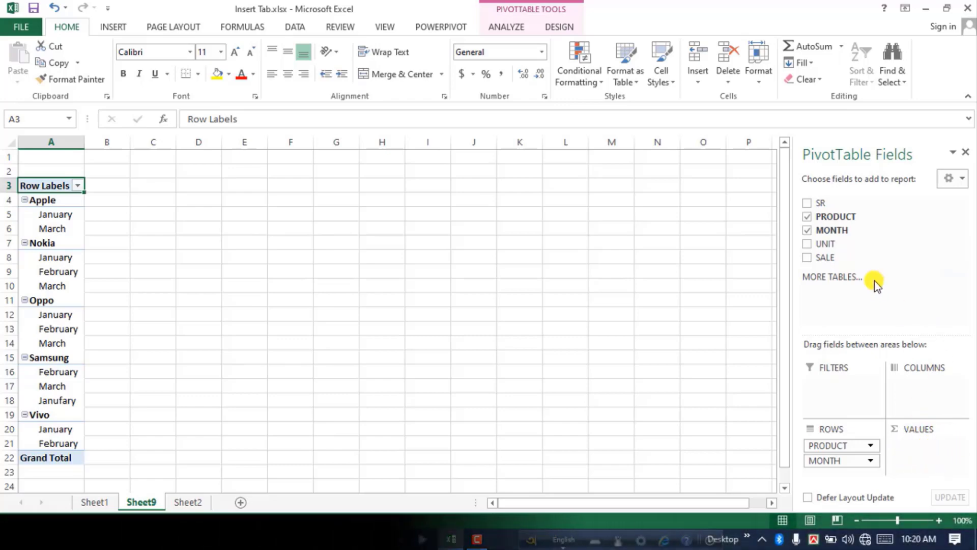
drag(824, 244, 918, 446)
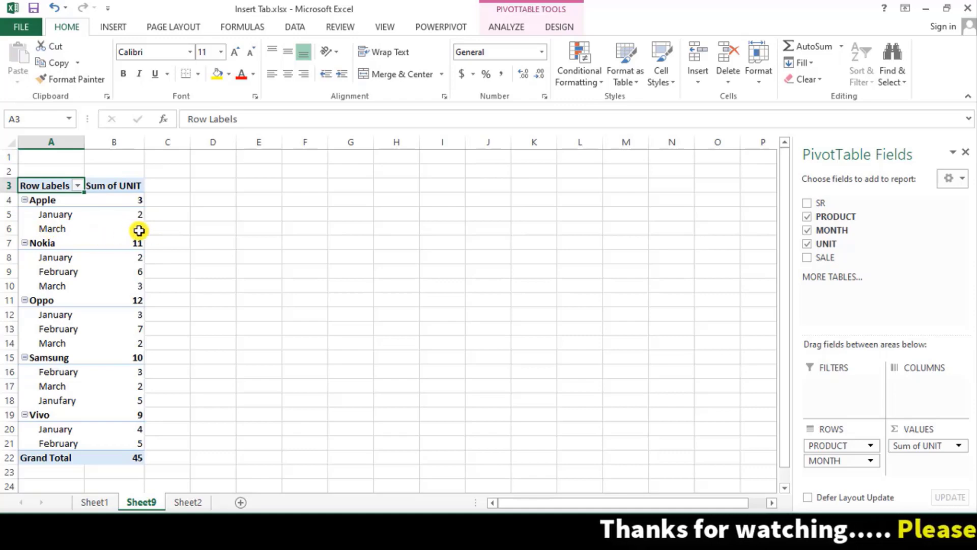
Step: Check Apple's January and March UNIT values in the source table on Sheet2
click(206, 502)
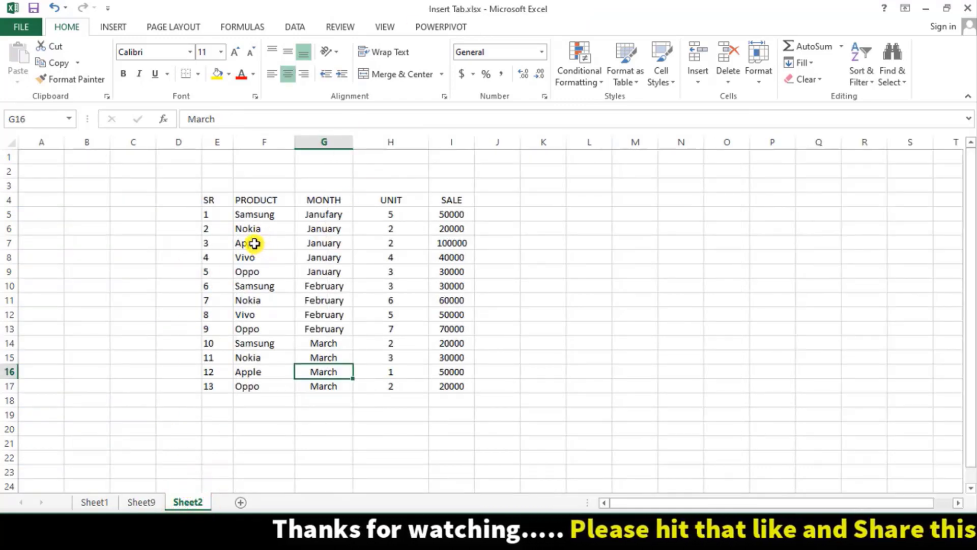
click(249, 242)
click(392, 244)
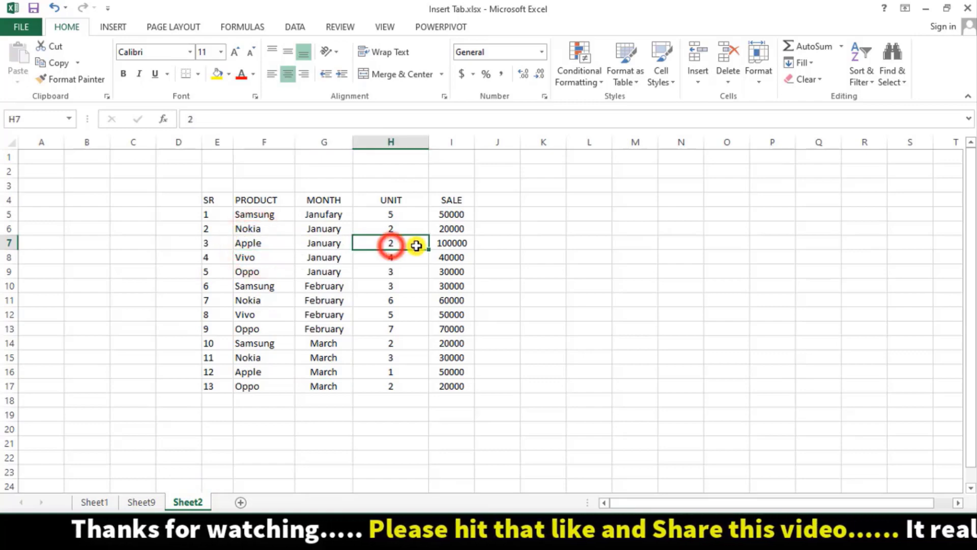
click(265, 373)
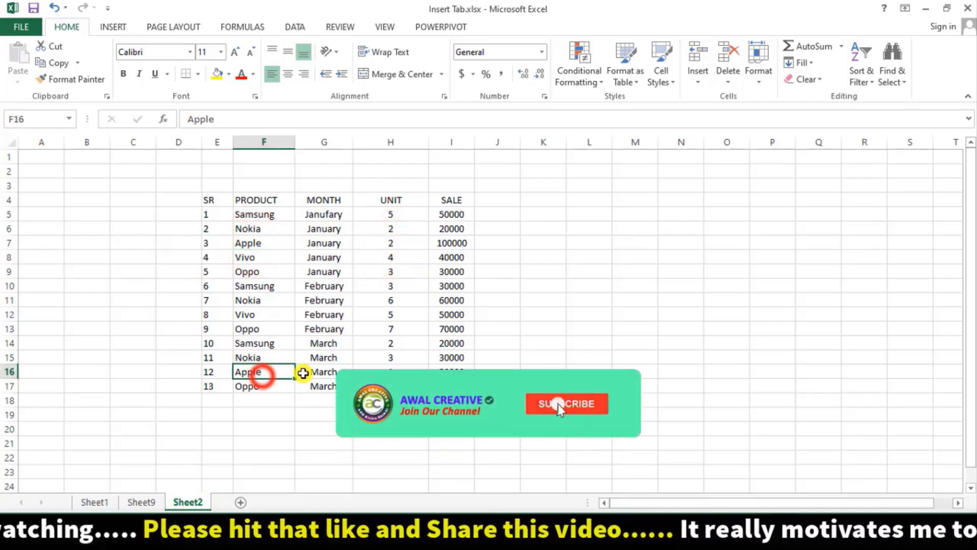
click(409, 369)
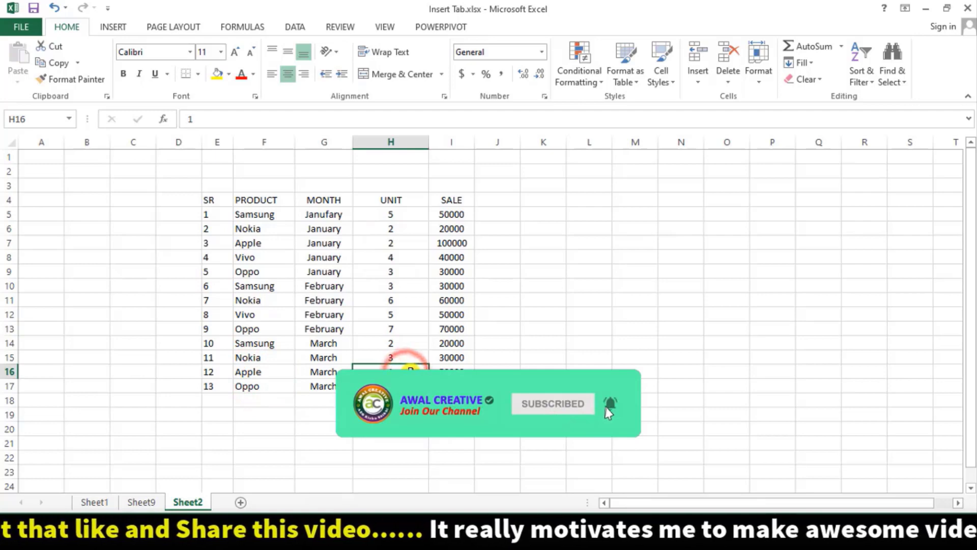
Step: Go back to the PivotTable on Sheet9 and add the SALE field to Values below UNIT
click(136, 502)
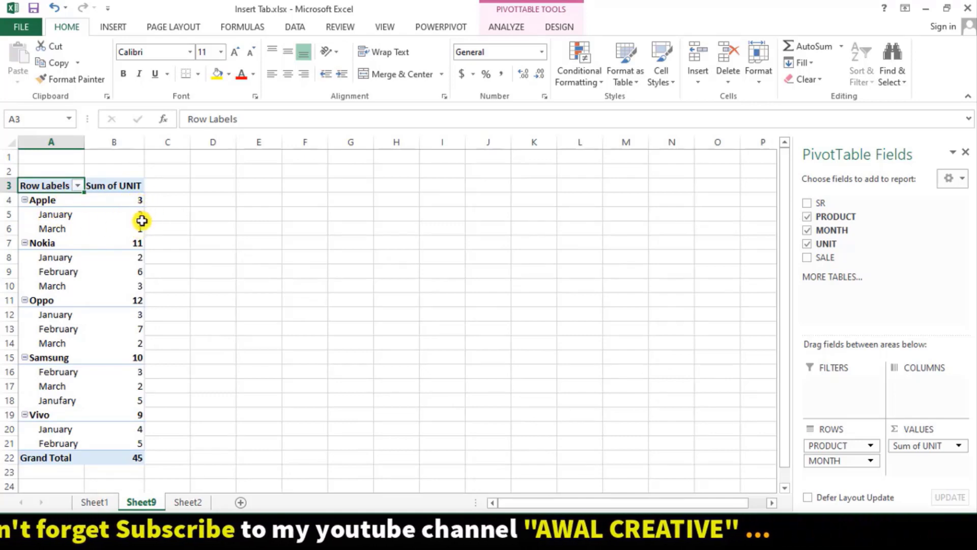
mouse_move(123, 240)
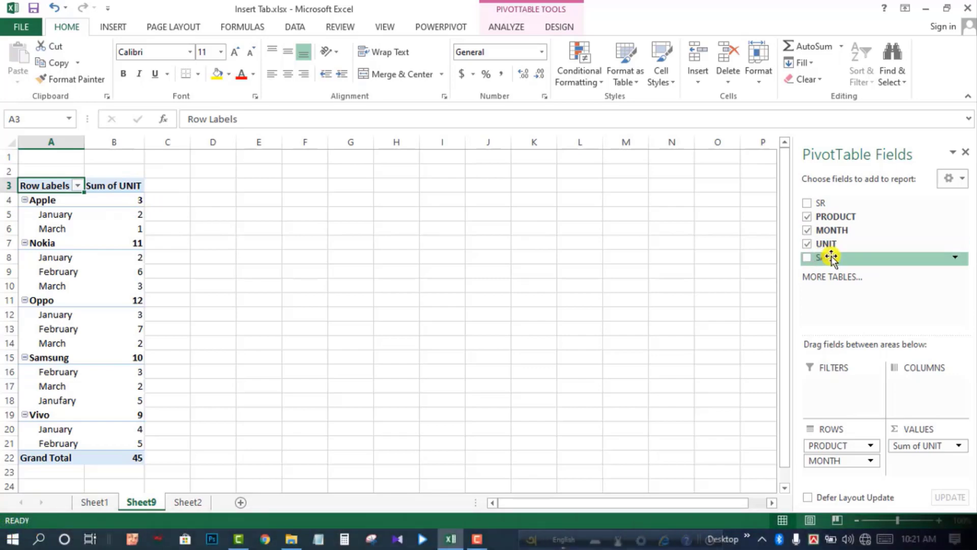
drag(912, 257, 927, 469)
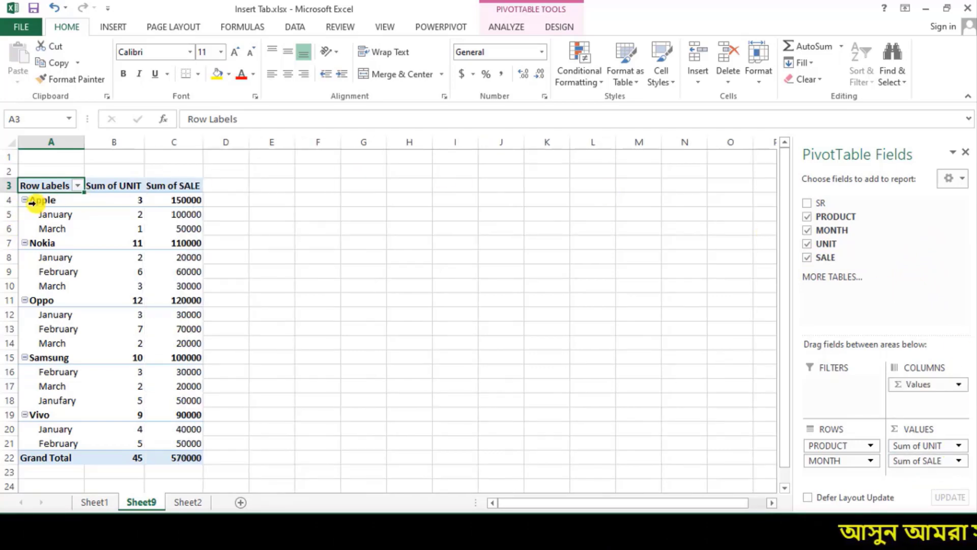
mouse_move(181, 199)
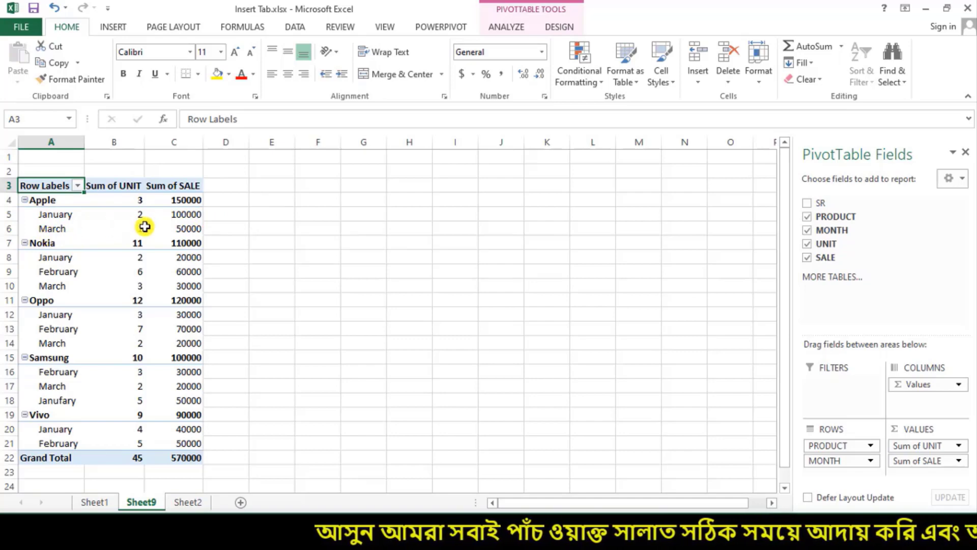
mouse_move(199, 234)
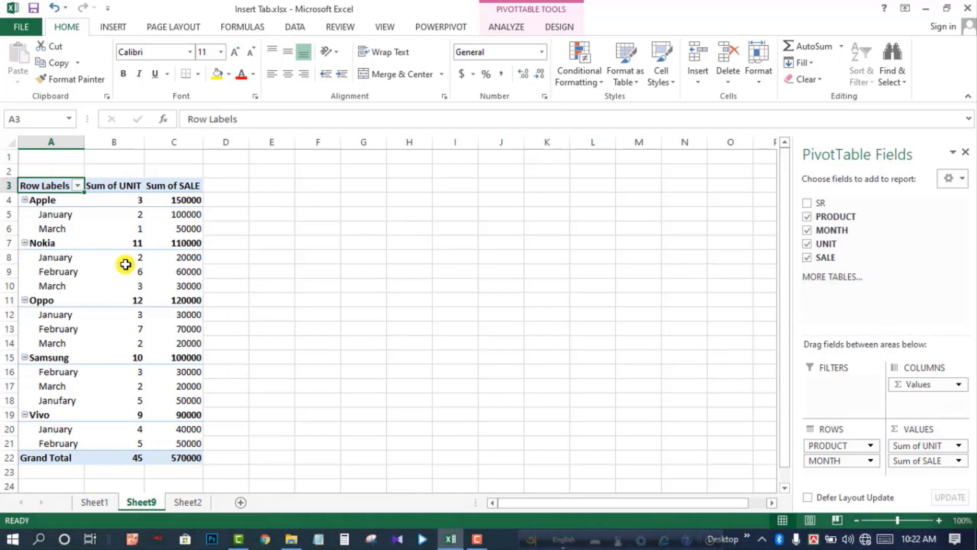
Step: Collapse the monthly details of Apple, Nokia and Oppo in the PivotTable and expand them again
click(25, 200)
click(25, 214)
click(24, 228)
click(24, 228)
click(24, 215)
click(24, 200)
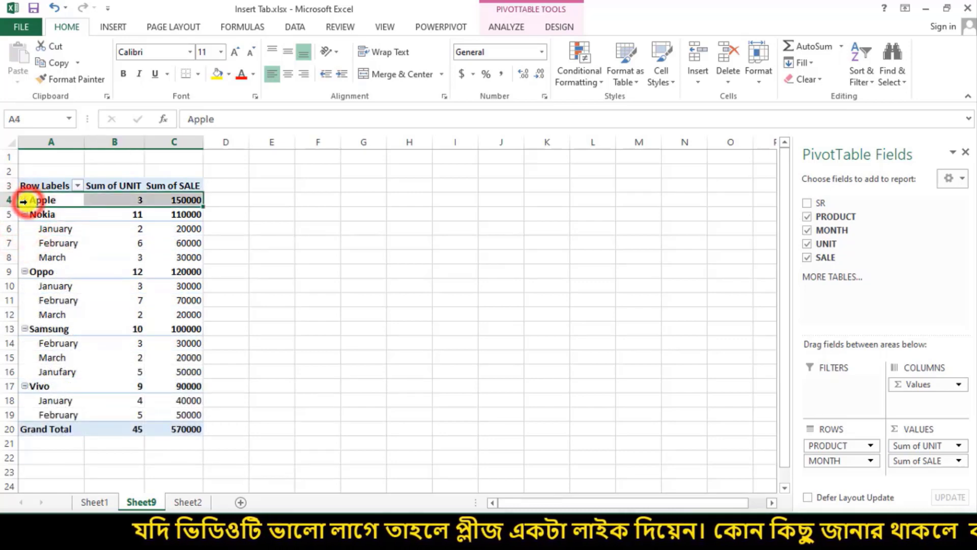
click(25, 200)
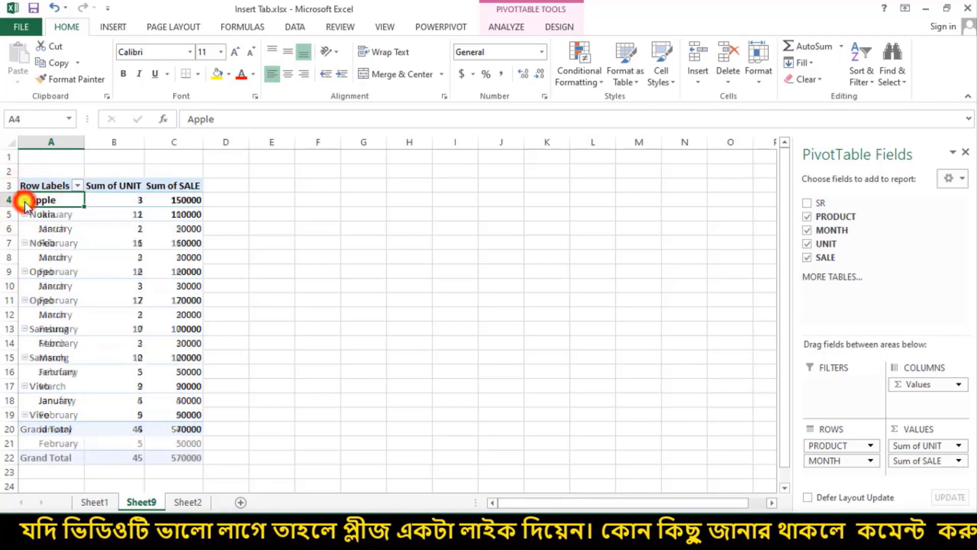
Step: Hide the PivotTable's +/- expand buttons and show them again
click(506, 28)
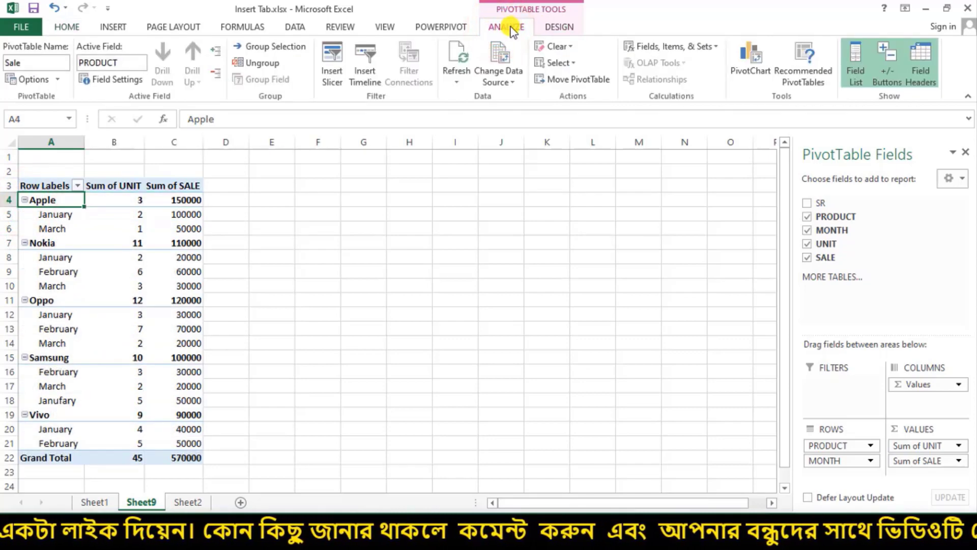
click(883, 65)
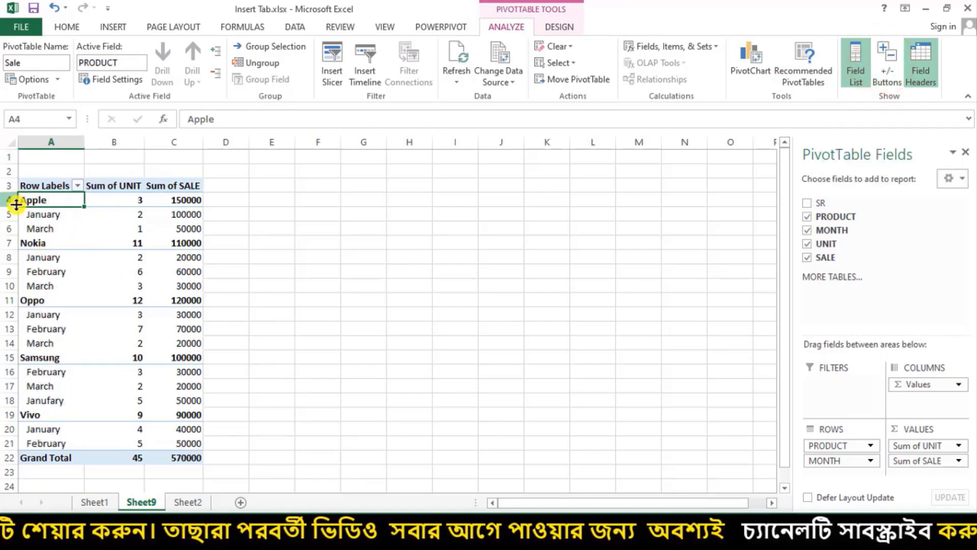
click(887, 61)
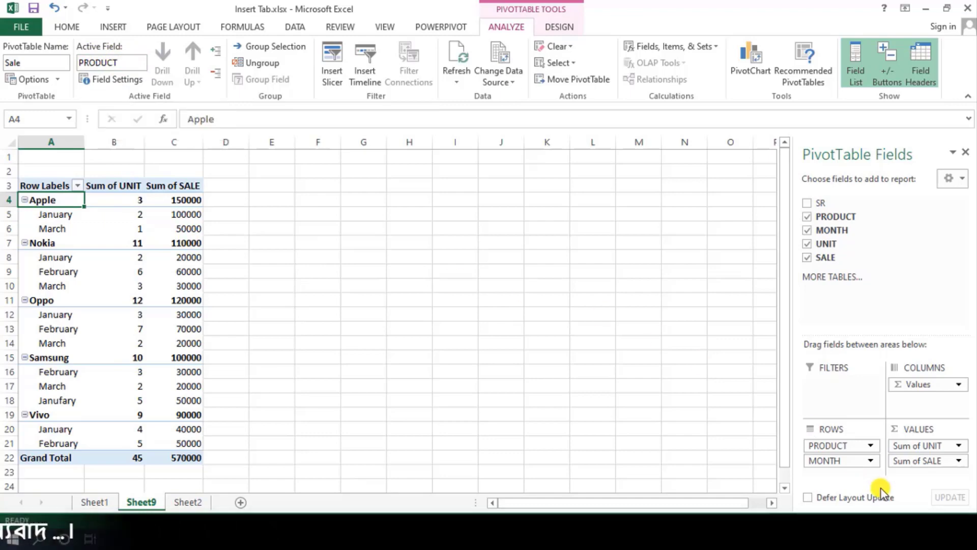
Step: Check which active field belongs to the month labels and to the Nokia product label in the PivotTable
click(823, 446)
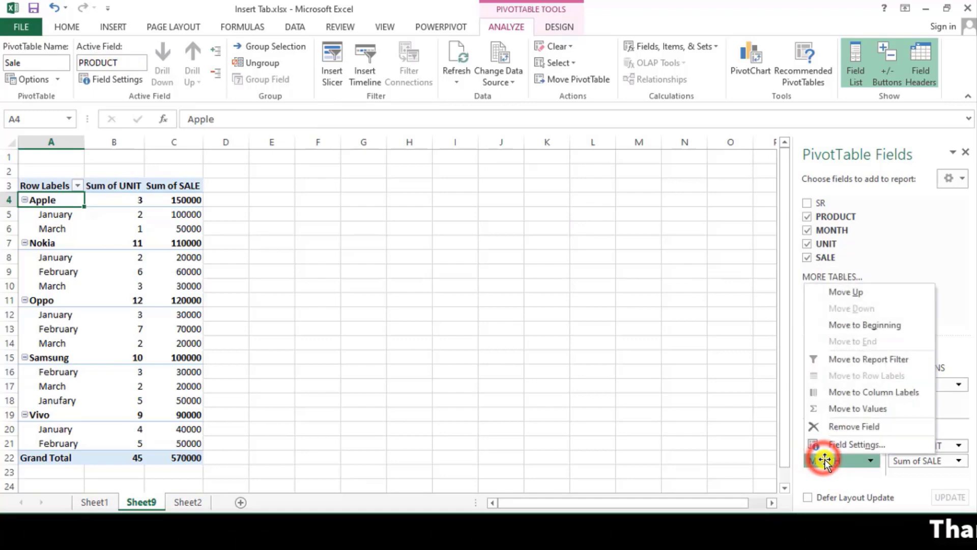
click(51, 257)
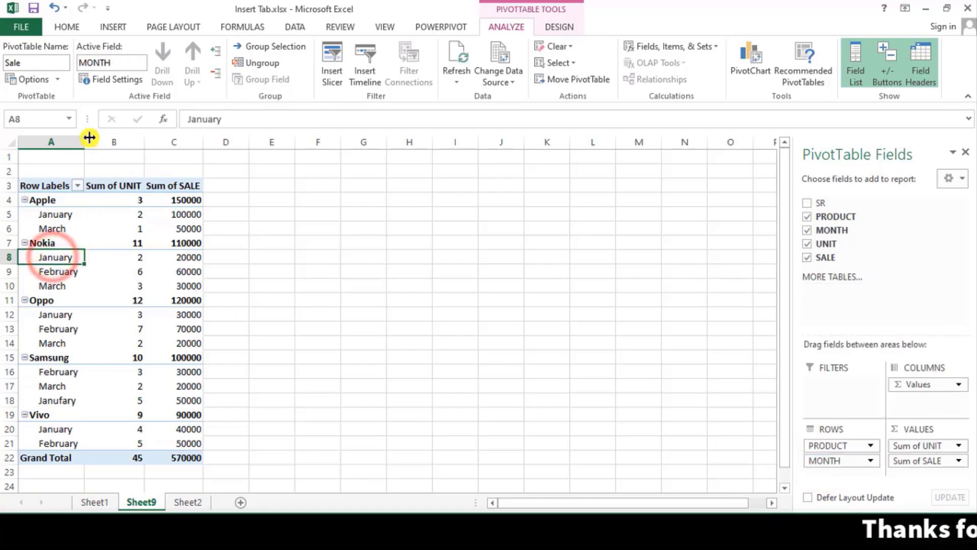
click(66, 271)
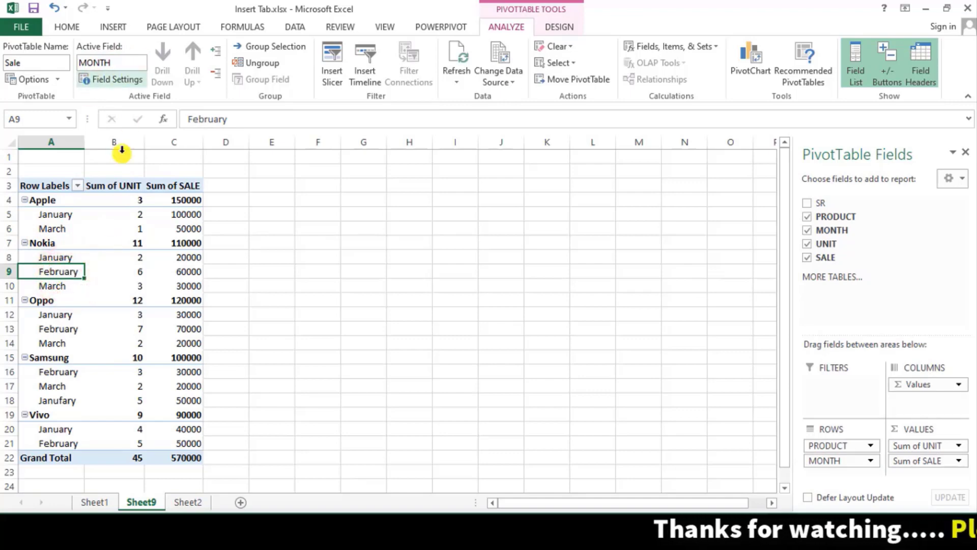
click(52, 243)
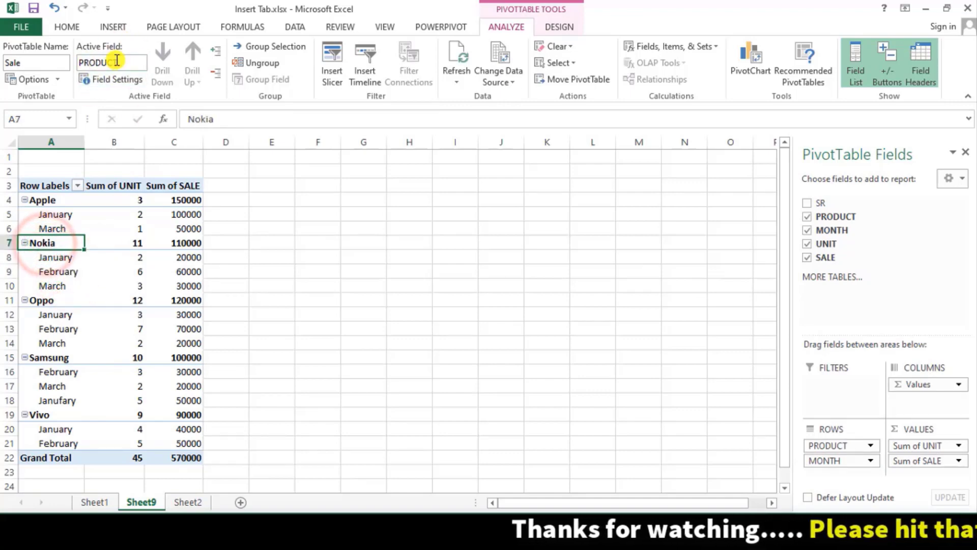
Step: Select all month labels in the PivotTable and group them under each product
click(73, 266)
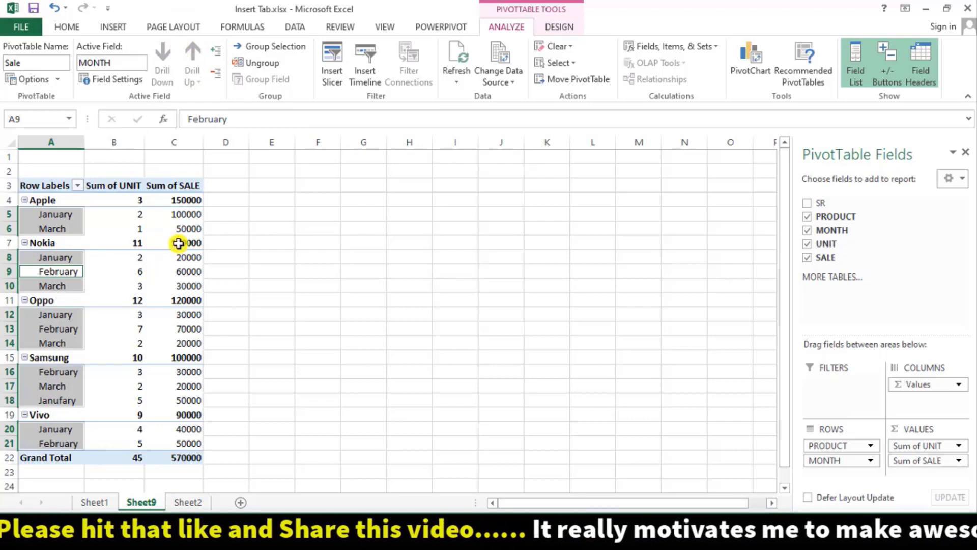
click(285, 47)
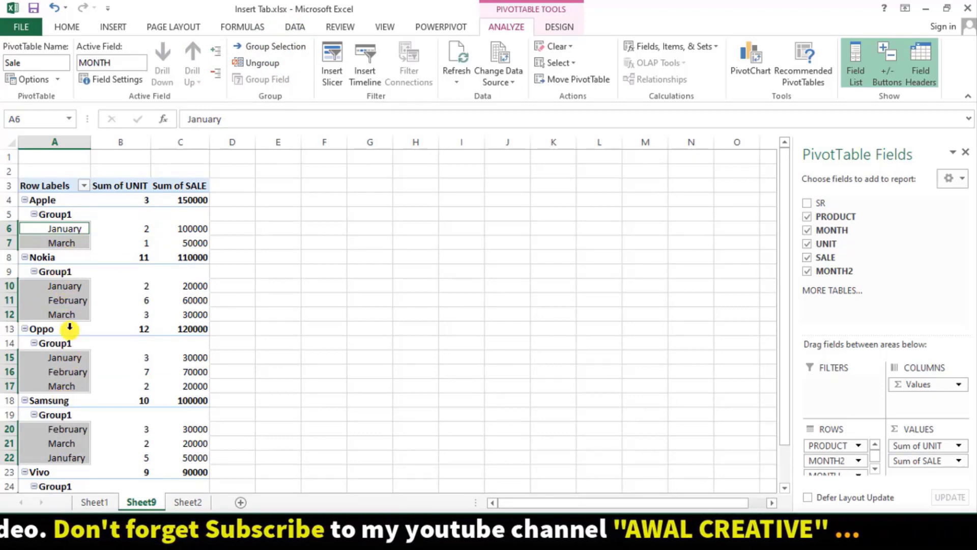
scroll(73, 365, down, 2)
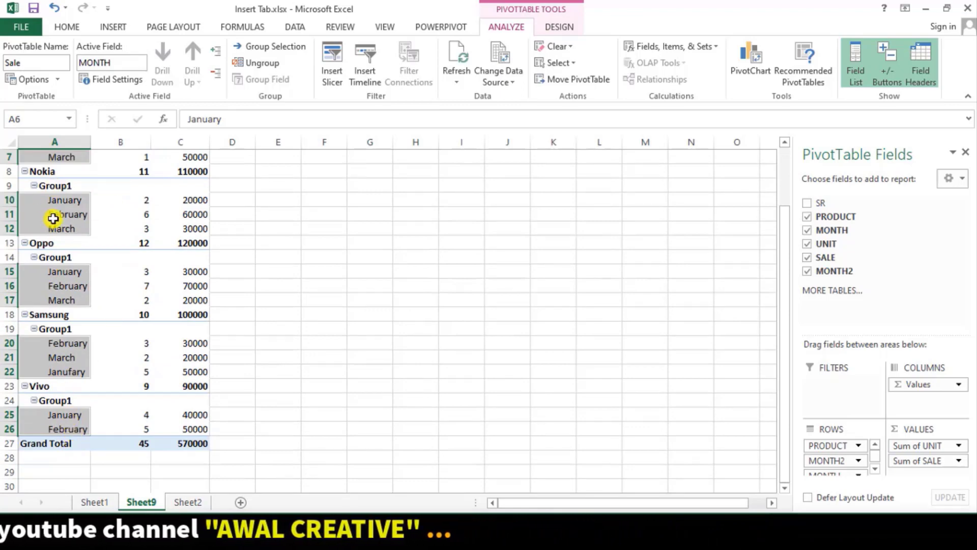
scroll(65, 306, up, 2)
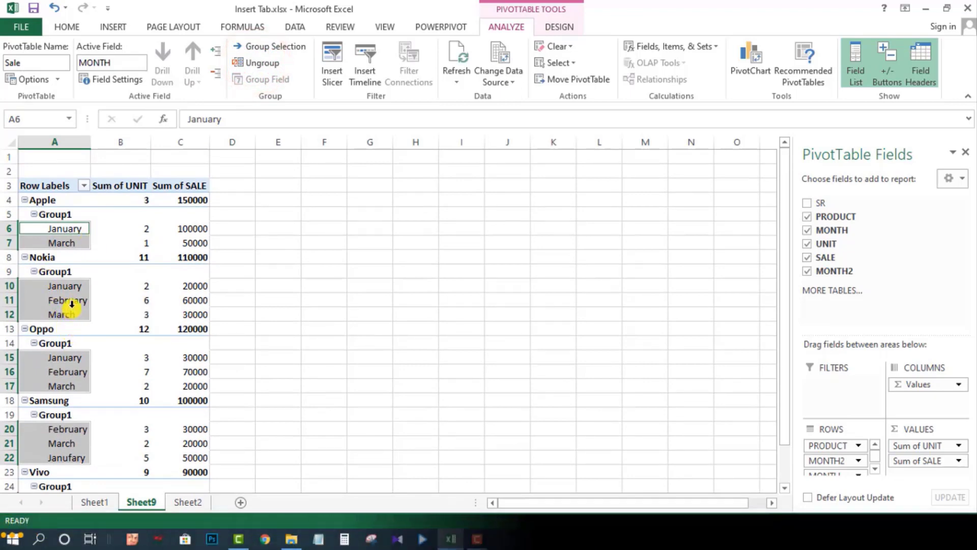
Step: Insert a slicer for the MONTH field and place it beside the PivotTable around columns H to K
click(334, 71)
drag(496, 158, 424, 164)
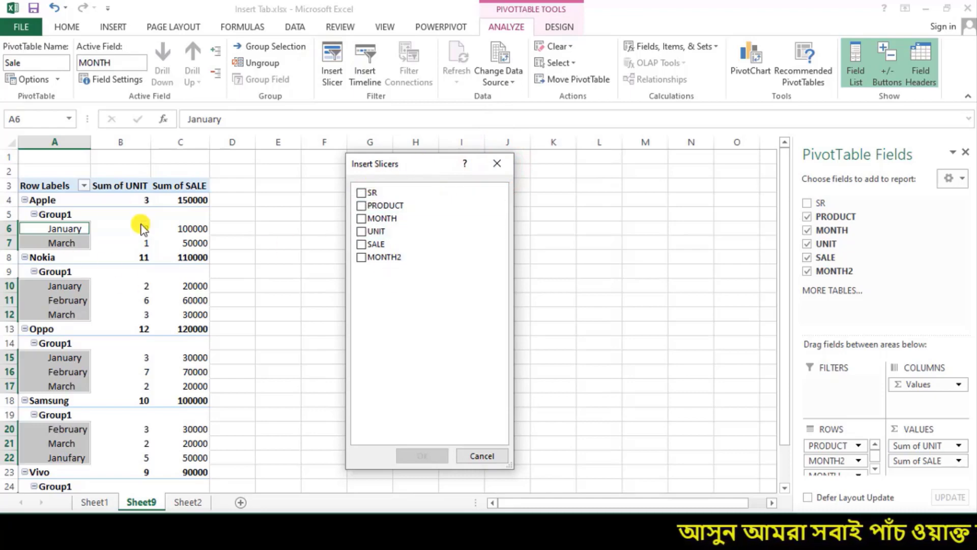
click(361, 219)
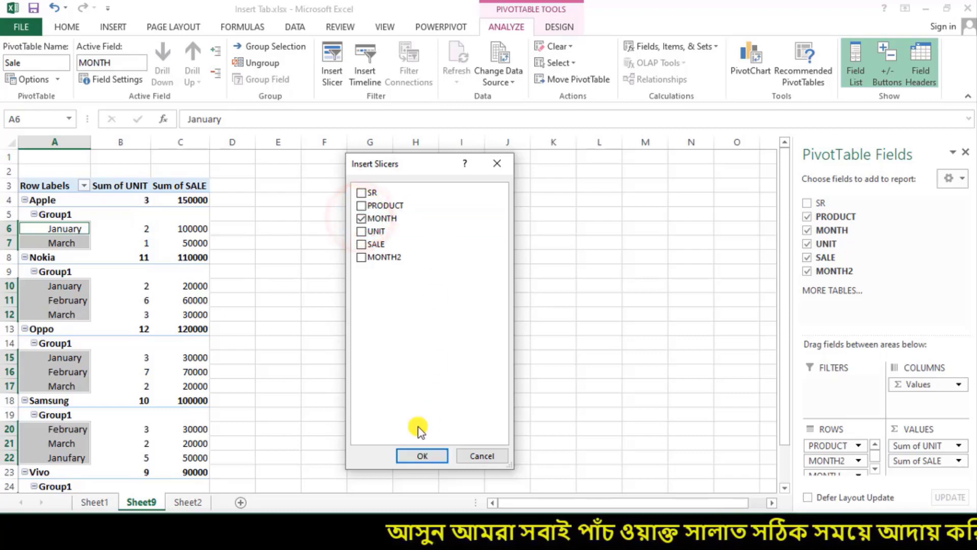
click(421, 455)
drag(418, 237, 481, 169)
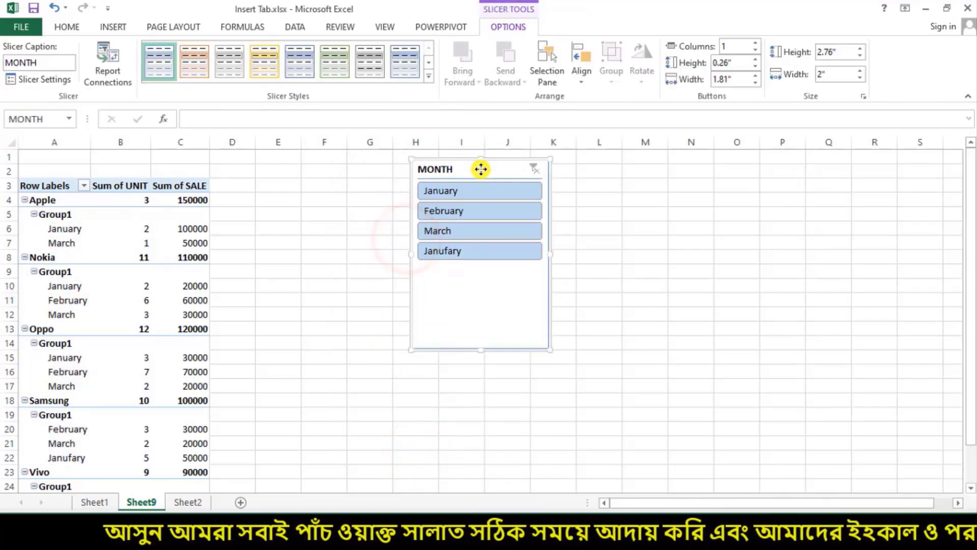
Step: Filter the PivotTable with the MONTH slicer by January, by February and finally by March
click(456, 190)
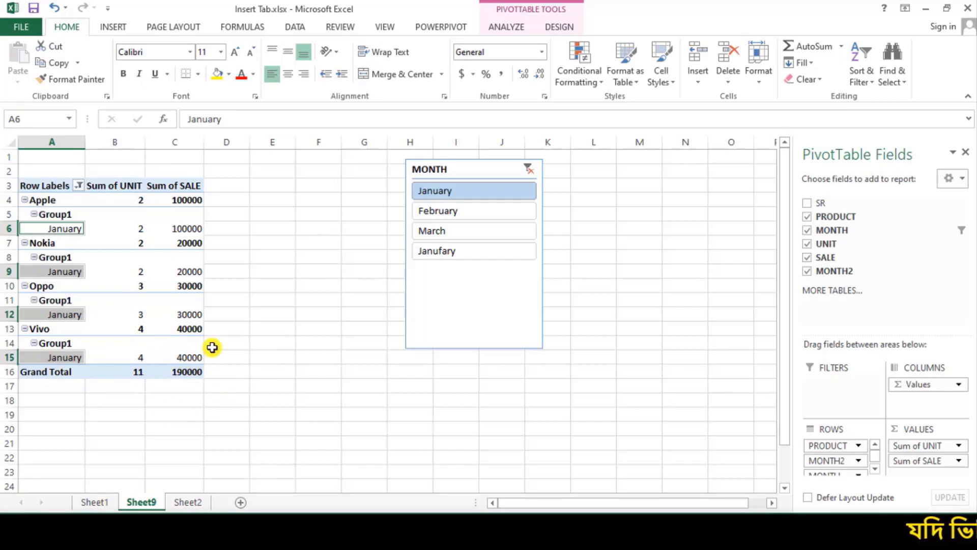
click(446, 213)
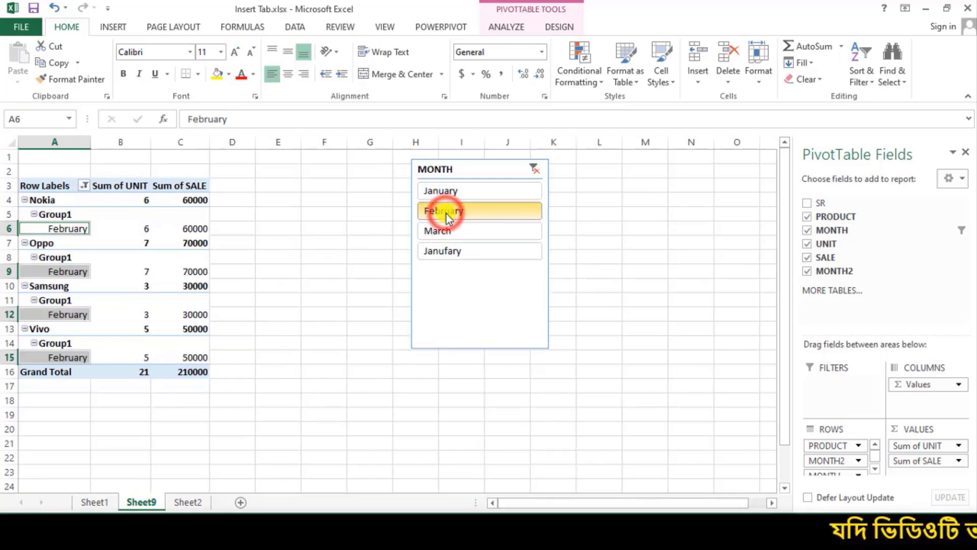
click(430, 233)
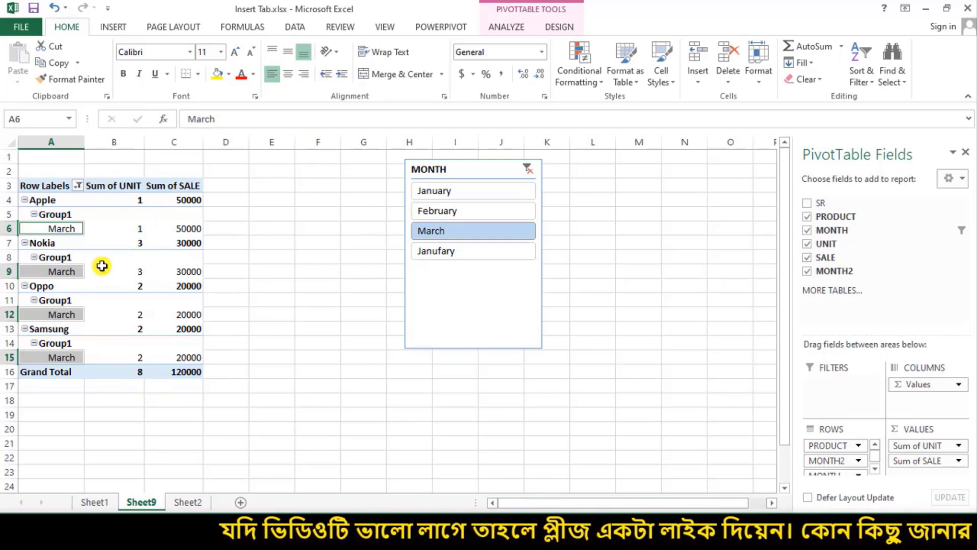
click(436, 230)
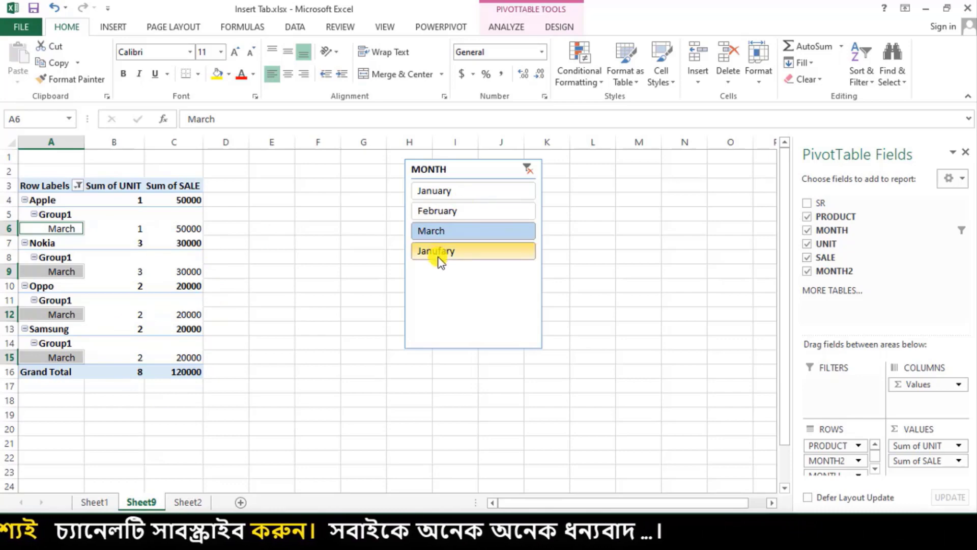
Step: Move the MONTH slicer closer to the PivotTable, then remove it from the sheet
drag(476, 163, 399, 181)
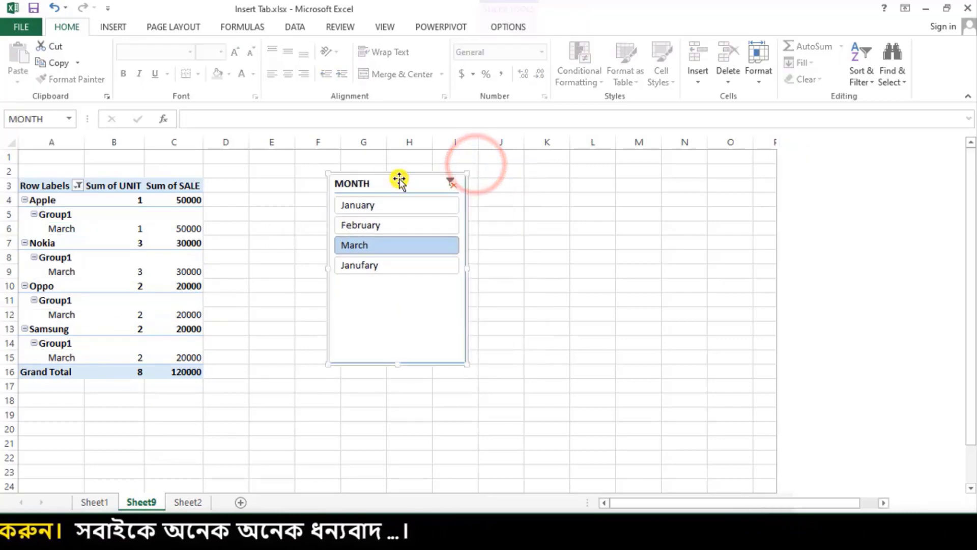
right_click(455, 187)
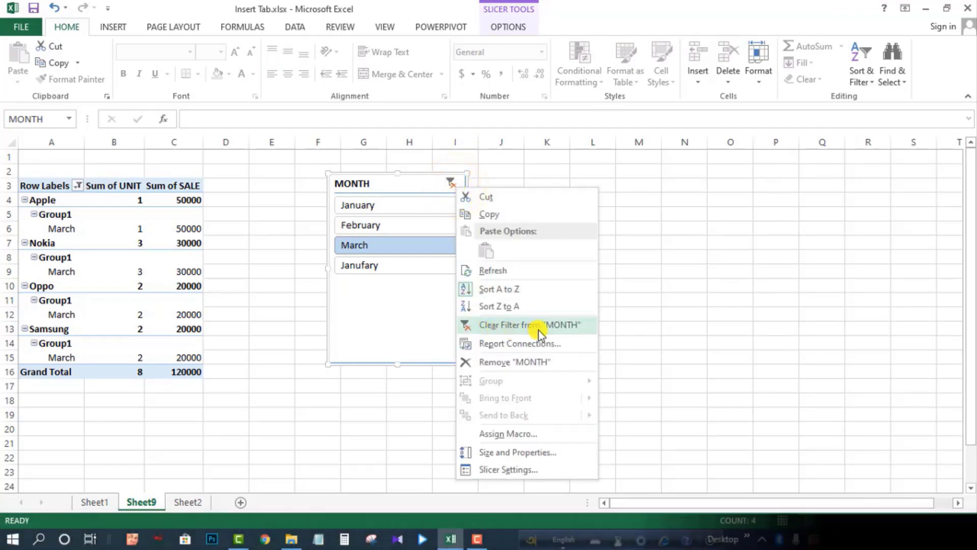
click(493, 365)
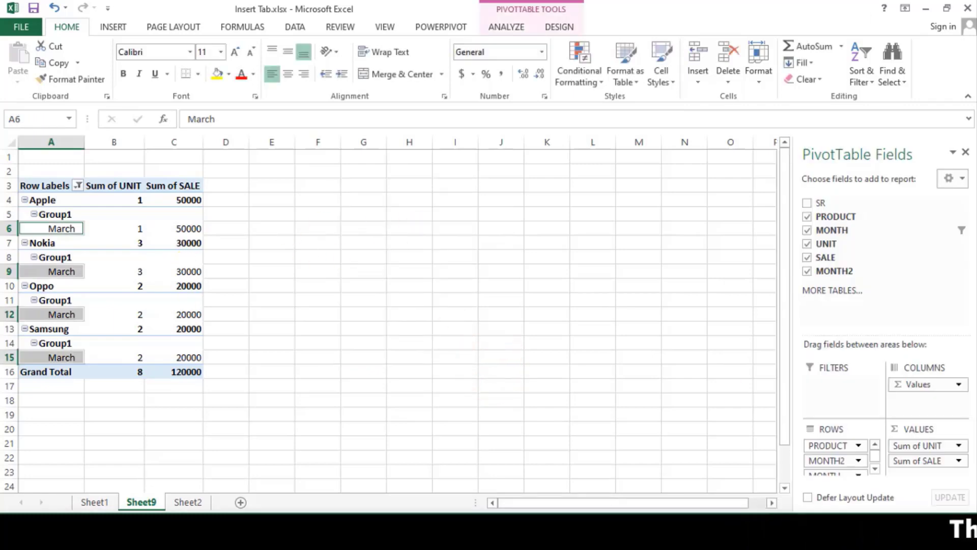
Step: Try to insert a timeline filter for the Sale PivotTable
click(506, 27)
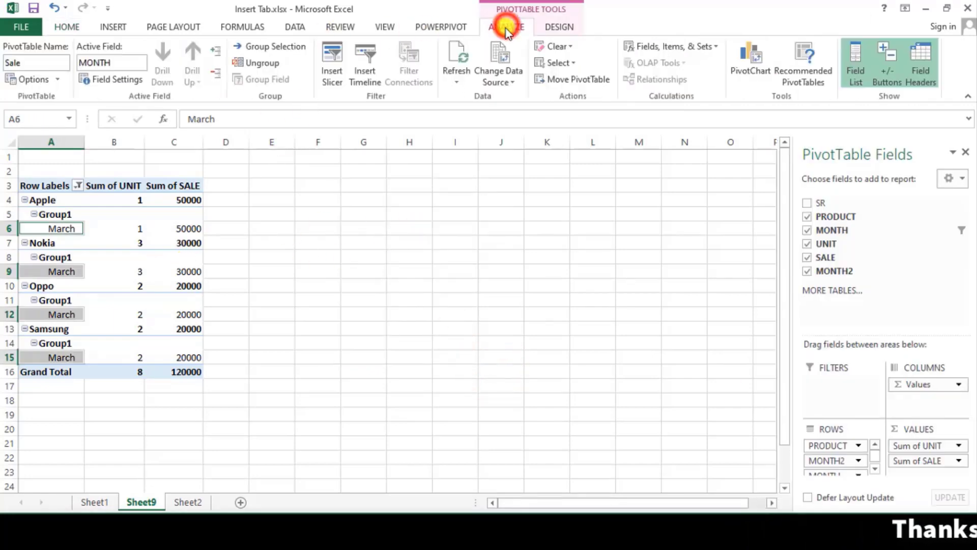
click(370, 81)
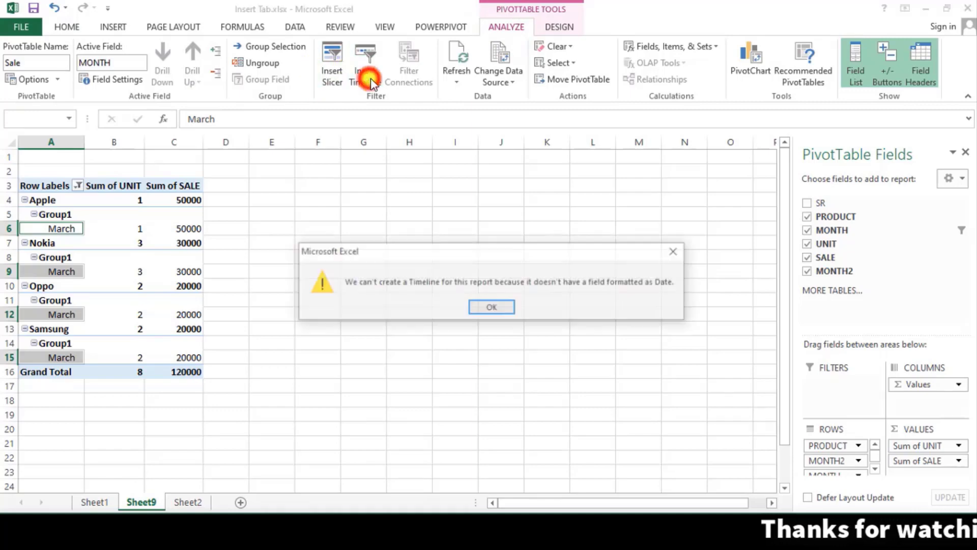
click(492, 308)
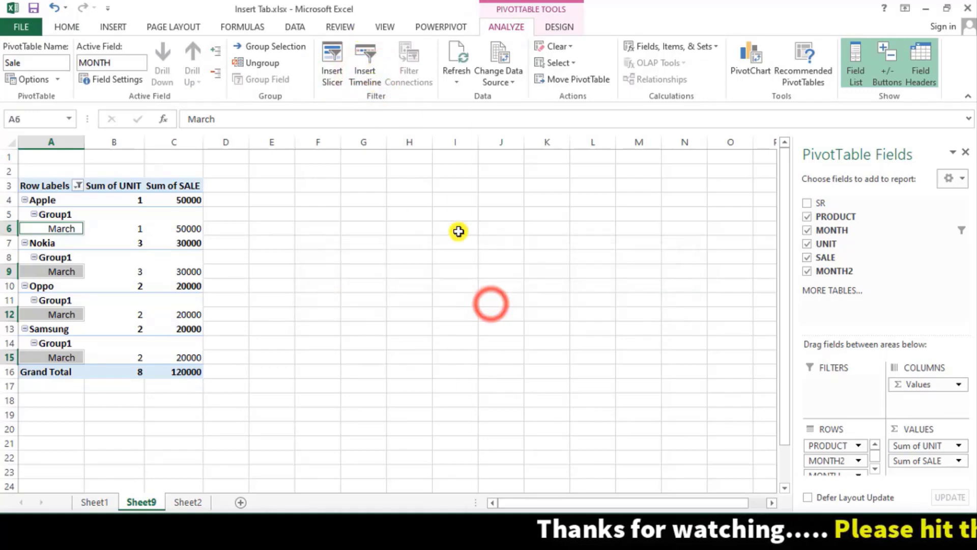
Step: Refresh the Sale PivotTable, using both Refresh and Refresh All
click(462, 81)
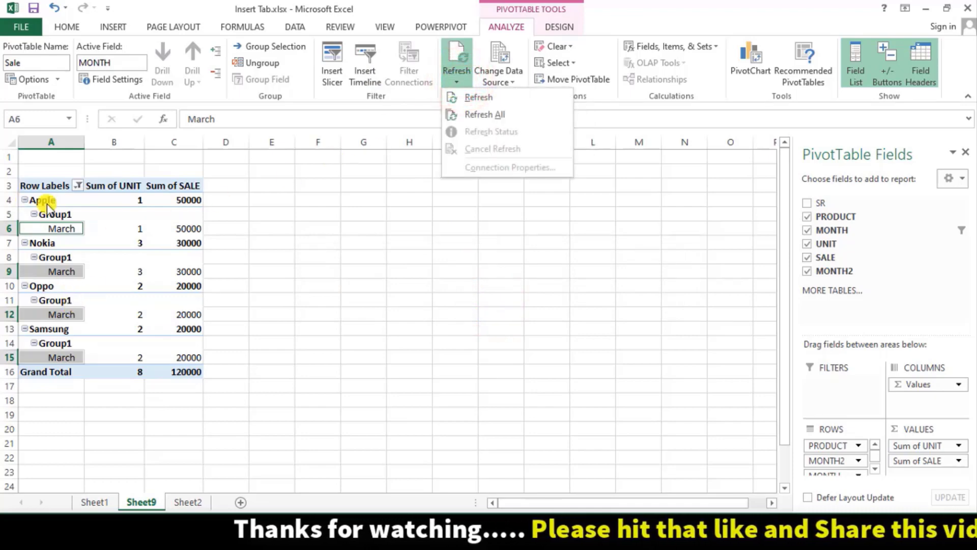
click(484, 117)
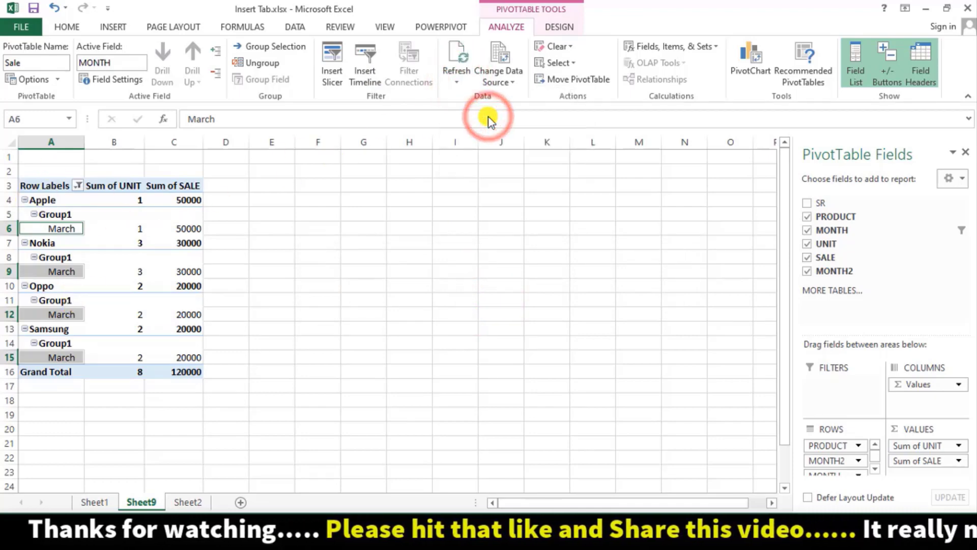
click(458, 79)
click(483, 97)
click(463, 86)
click(477, 116)
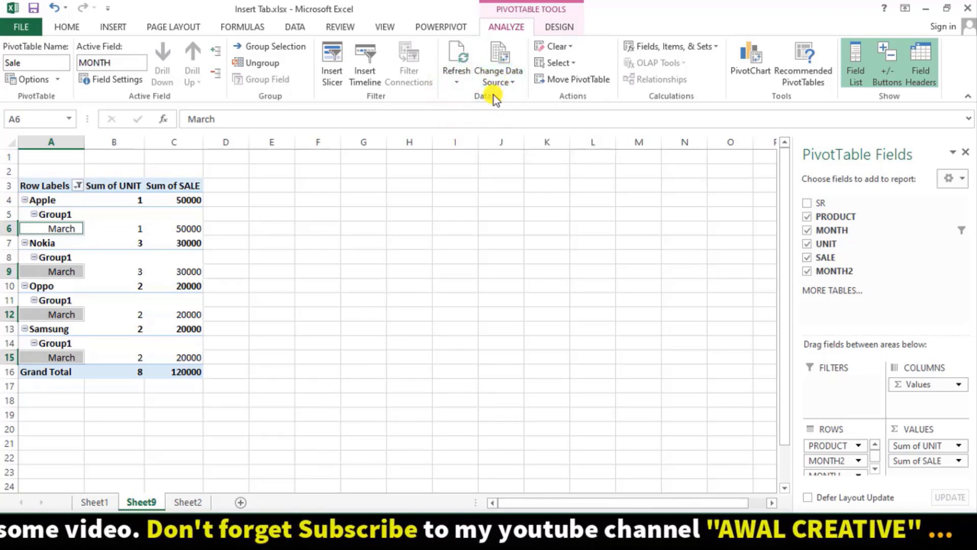
Step: Examine the PivotTable's current source range on Sheet2 without changing it
click(512, 79)
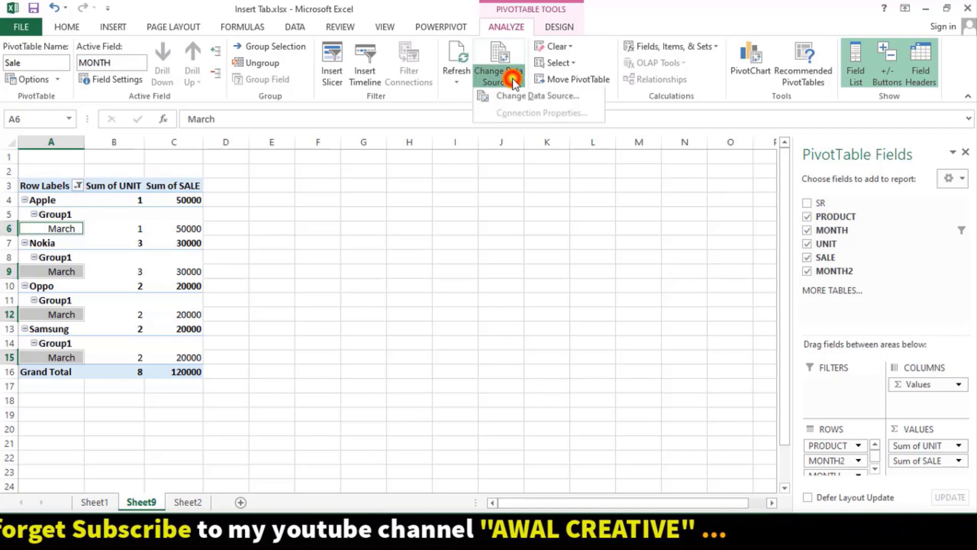
click(573, 99)
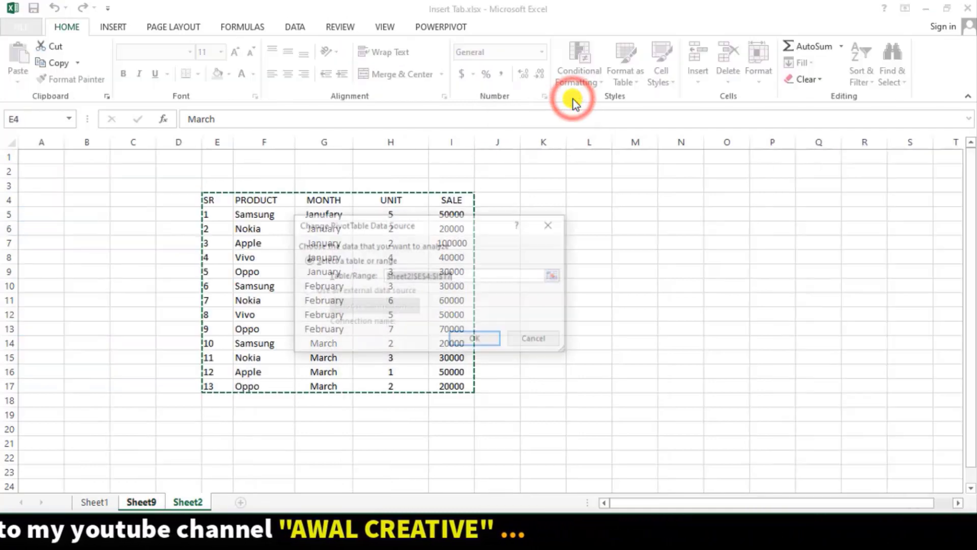
drag(655, 154, 676, 166)
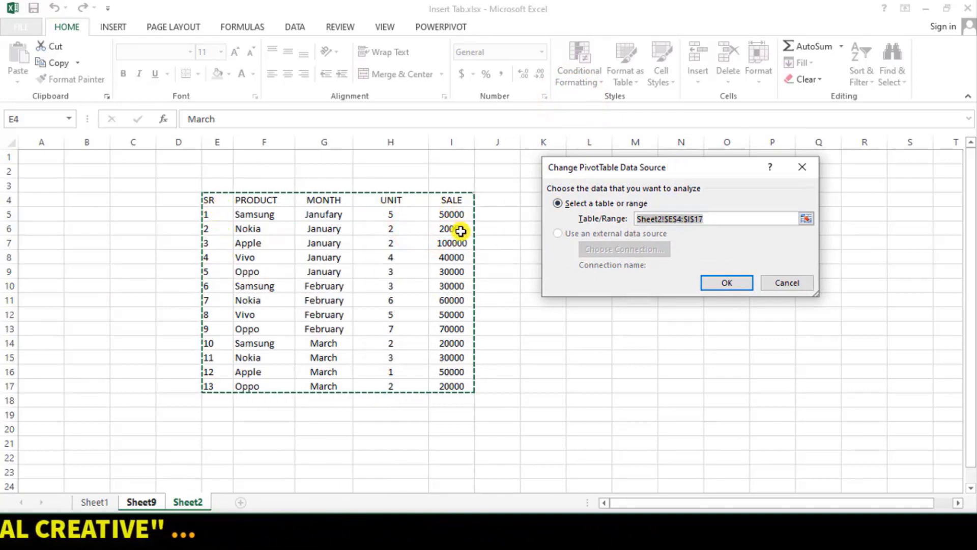
click(802, 171)
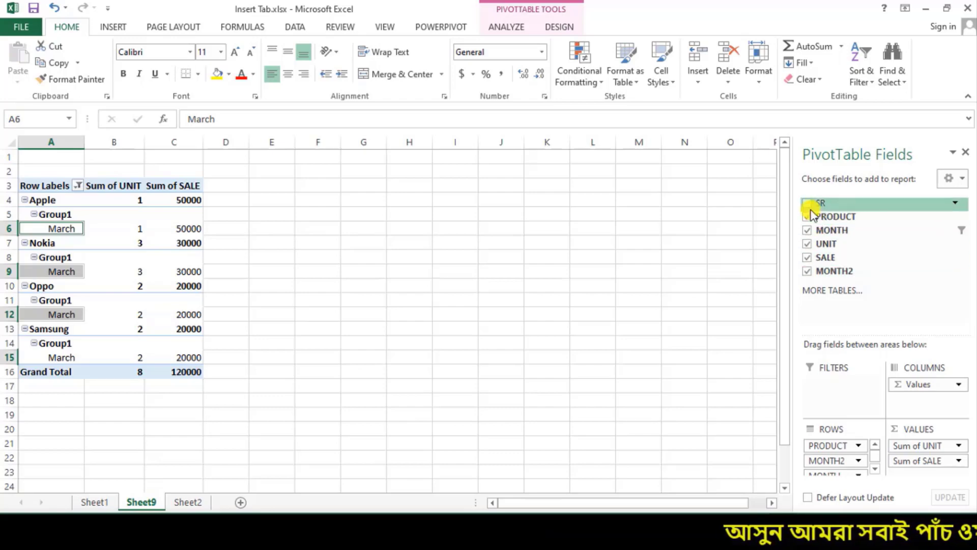
Step: Change the PivotTable's data source to Sheet2 range F4:I17, leaving out the SR column
click(506, 28)
click(509, 77)
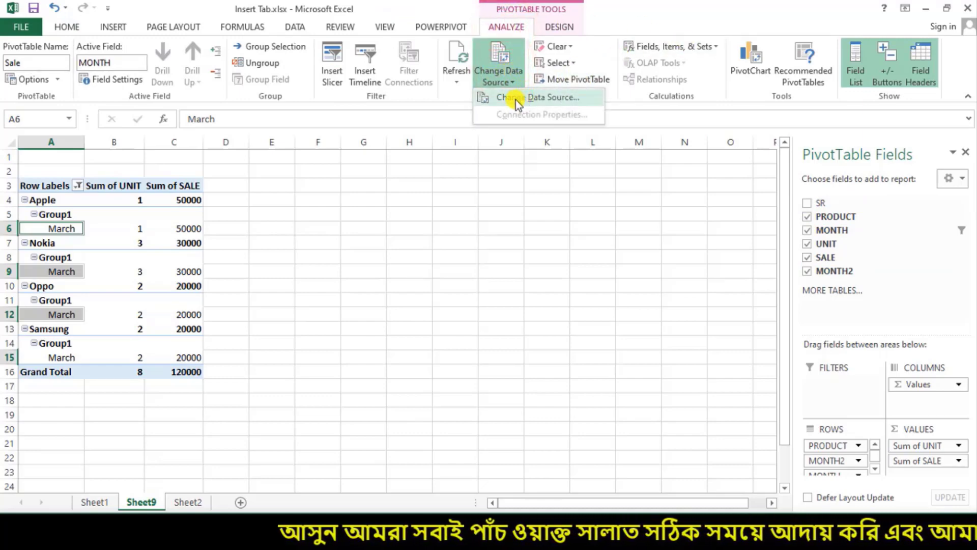
click(560, 100)
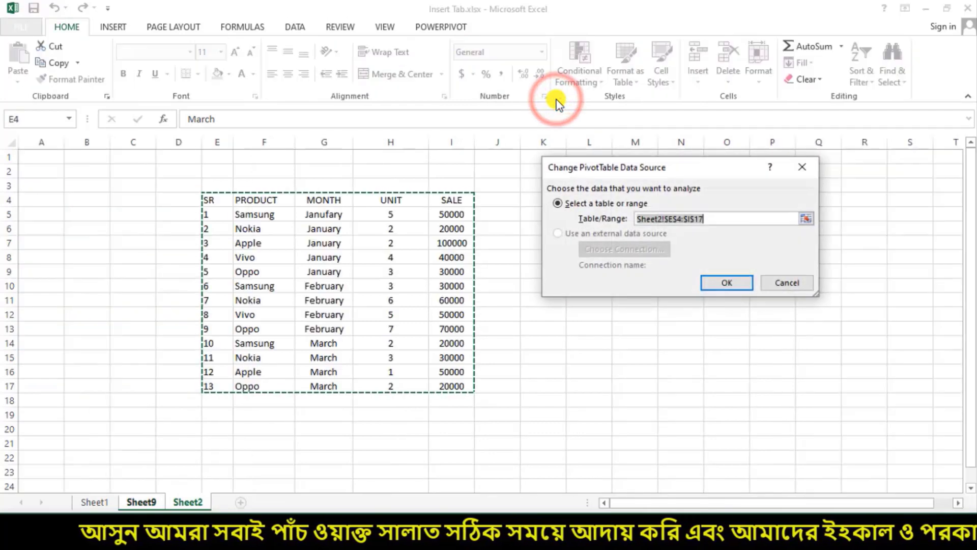
drag(237, 199, 445, 390)
click(720, 282)
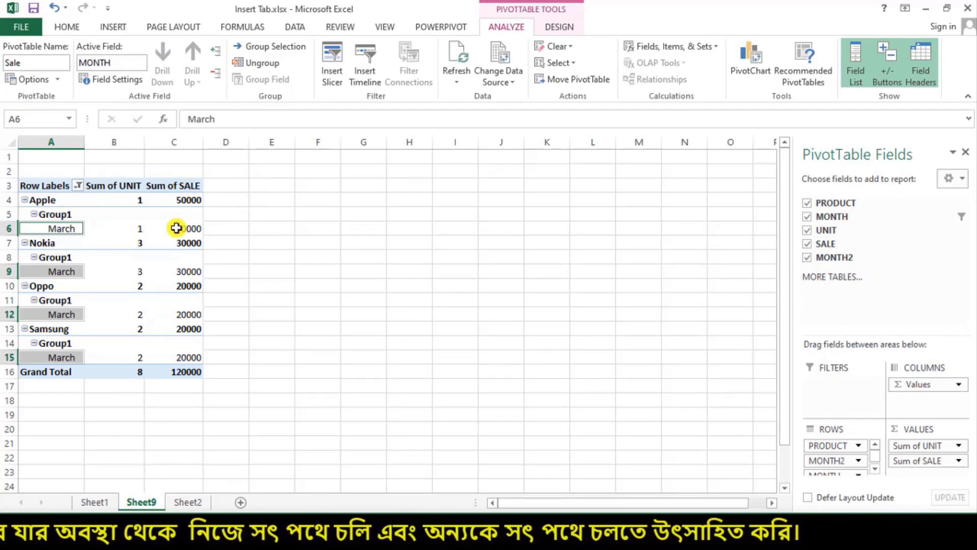
Step: Change the PivotTable's data source to Sheet2!$E$4:$I$17, including the SR column
click(515, 84)
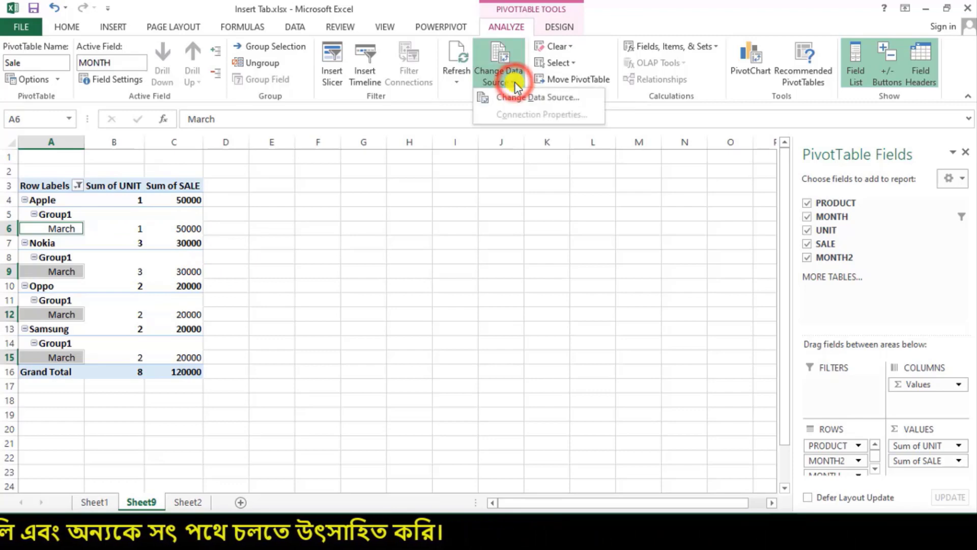
click(517, 96)
drag(203, 196, 447, 386)
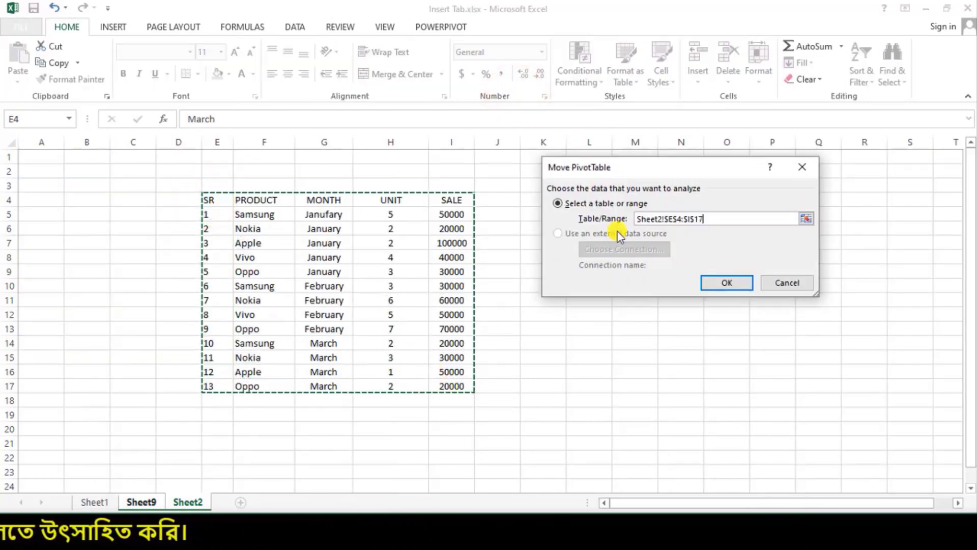
Step: Confirm Sheet2!$E$4:$I$17 as the pivot table's data source and clear all of its filters
click(722, 284)
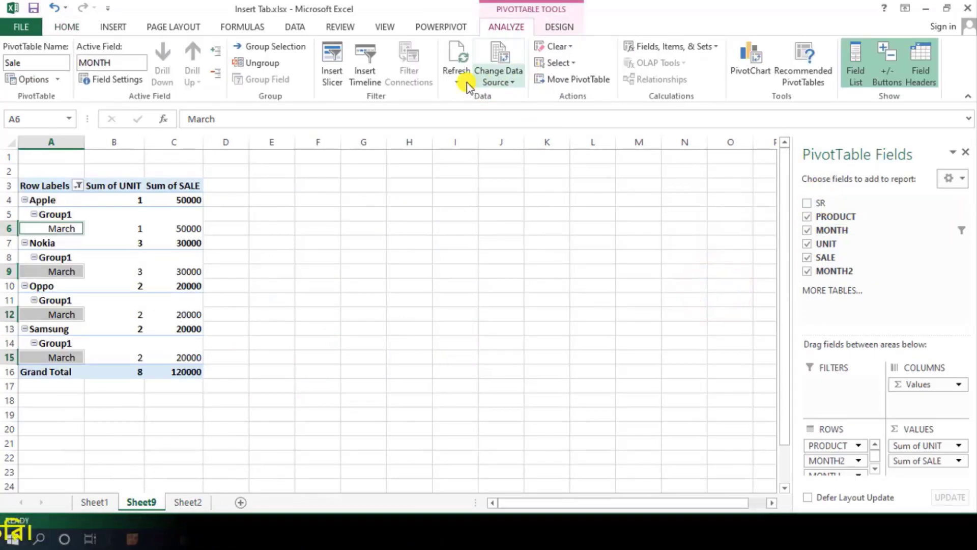
click(560, 47)
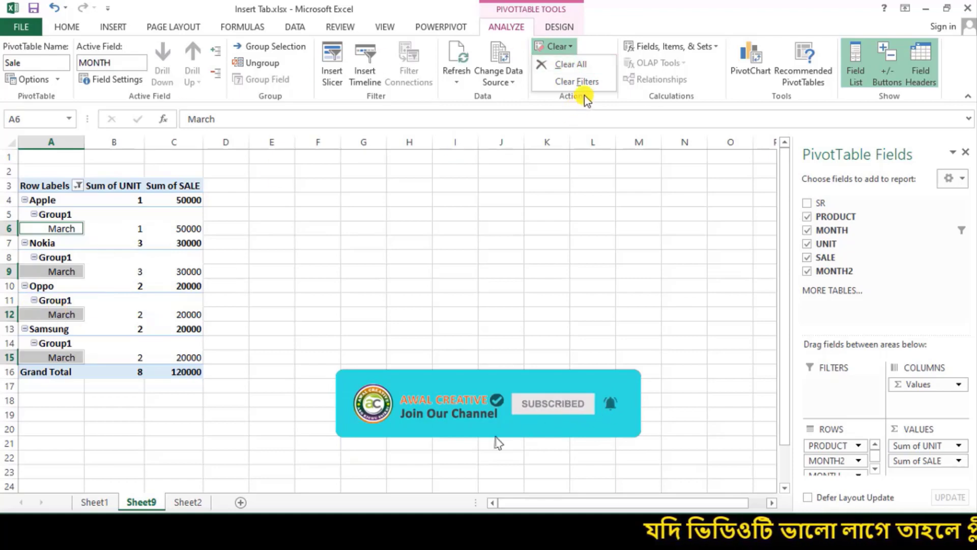
click(588, 83)
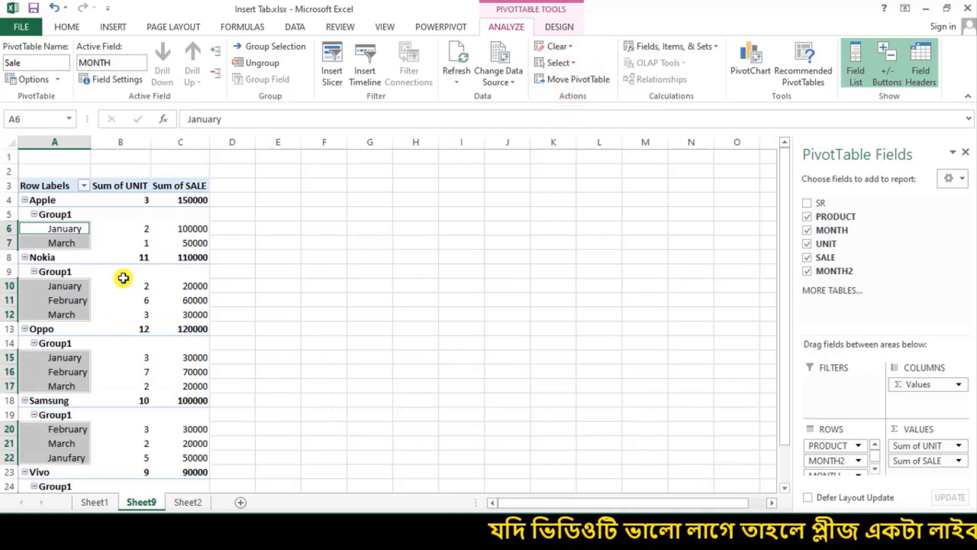
Step: Move the pivot table from Sheet9 to a new worksheet and look through the moved report
click(596, 80)
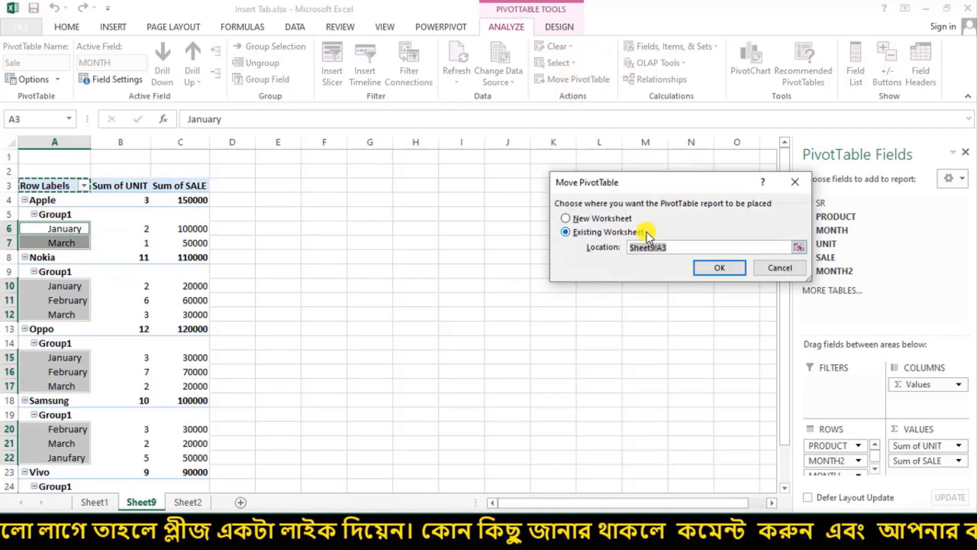
click(611, 218)
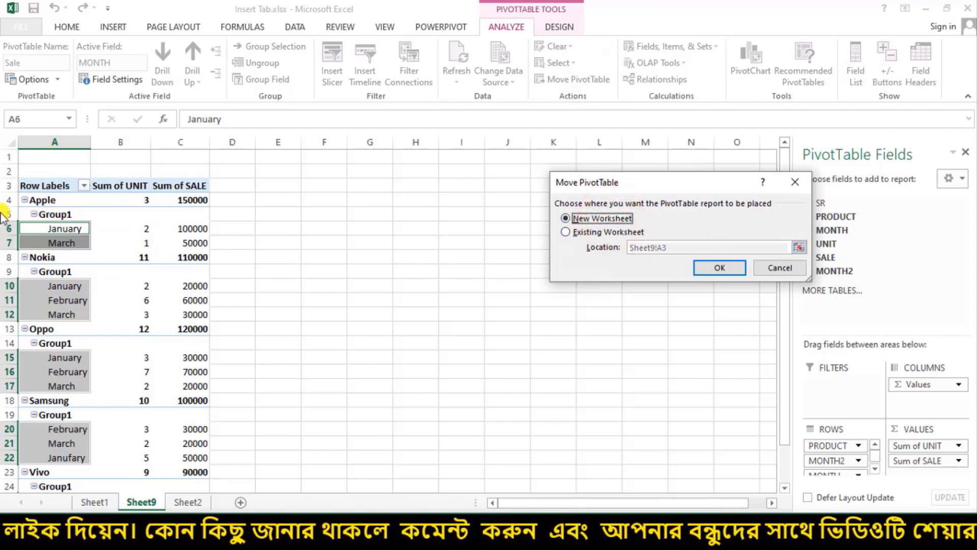
click(719, 268)
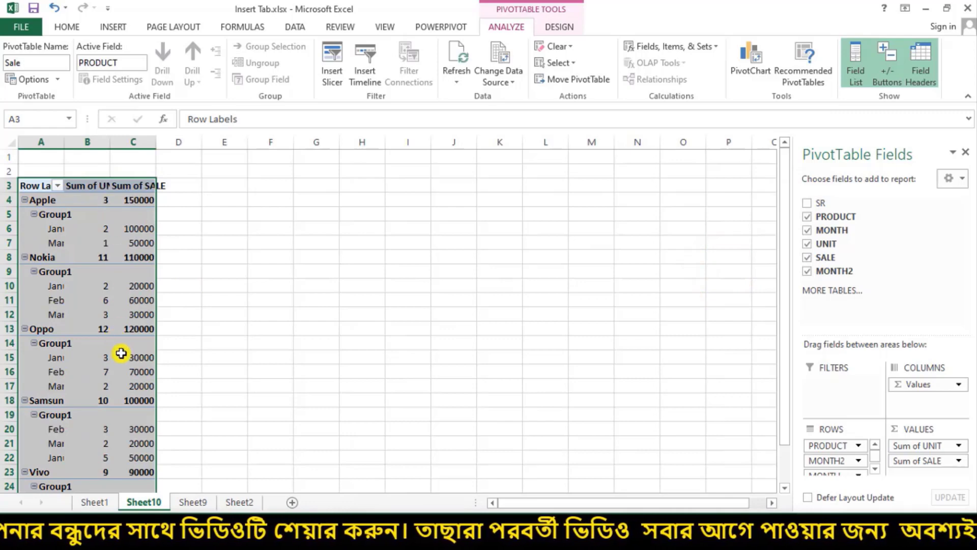
scroll(120, 341, down, 4)
scroll(123, 314, up, 3)
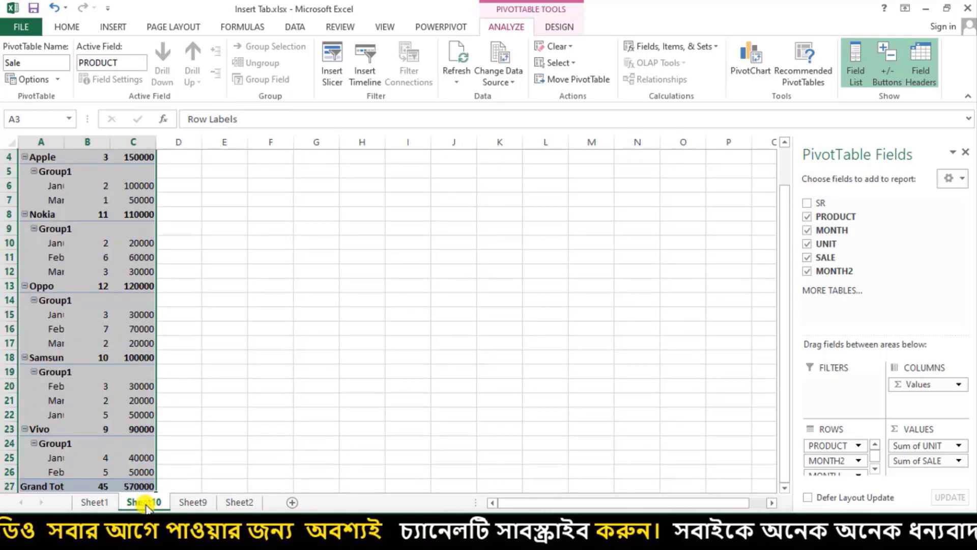
Step: Delete the Sheet10 worksheet together with the moved pivot table
right_click(145, 504)
click(182, 355)
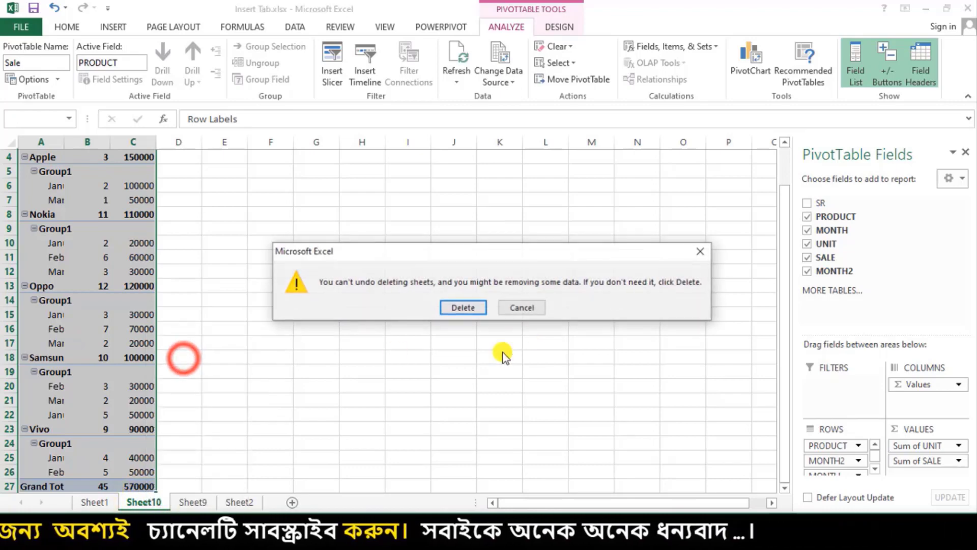
click(455, 303)
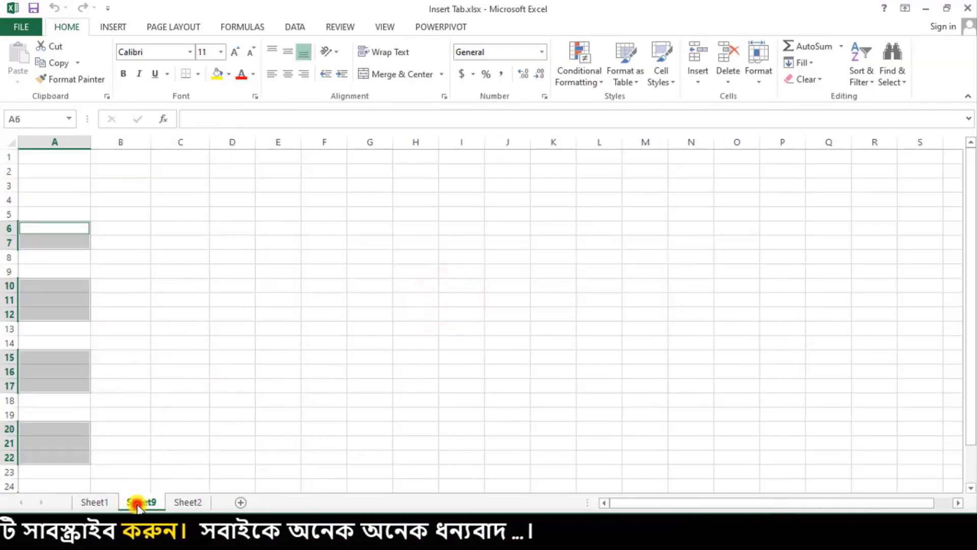
Step: Create a pivot table on a new worksheet from the sales data in Sheet2 range E4:I17
click(188, 502)
click(138, 501)
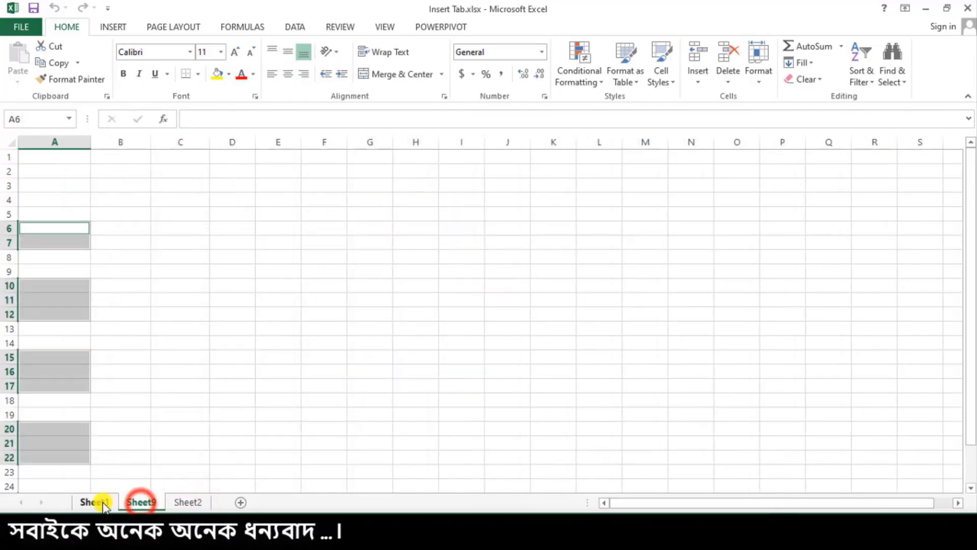
click(102, 502)
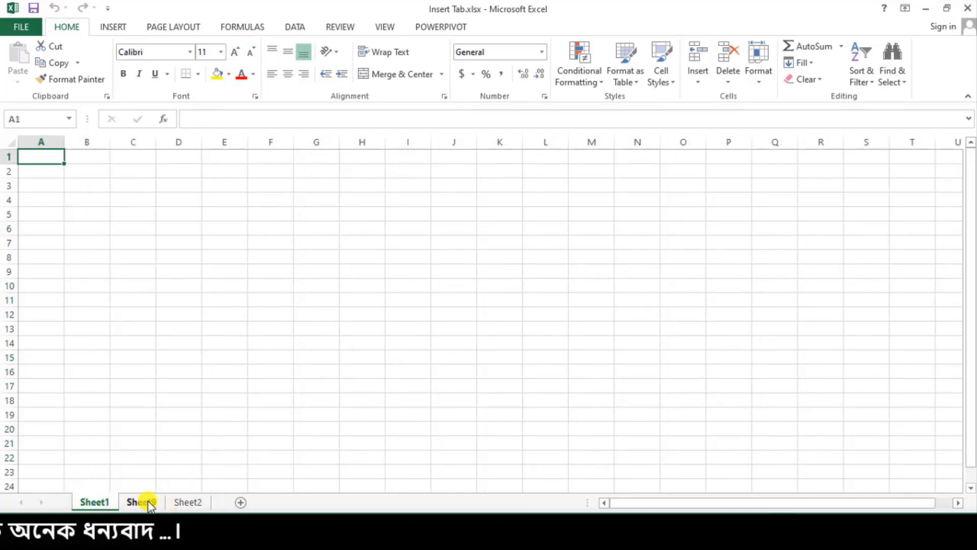
click(191, 502)
drag(211, 203, 453, 388)
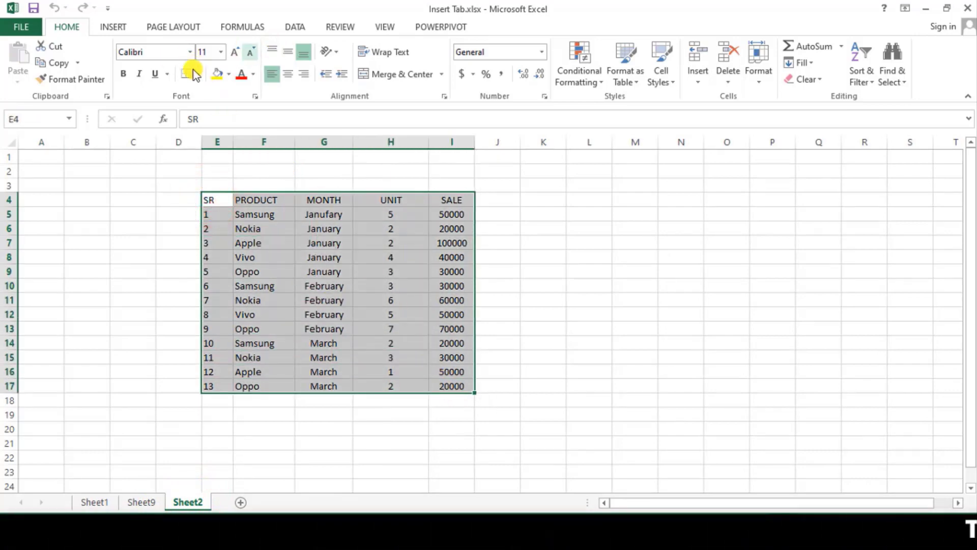
click(113, 26)
click(23, 58)
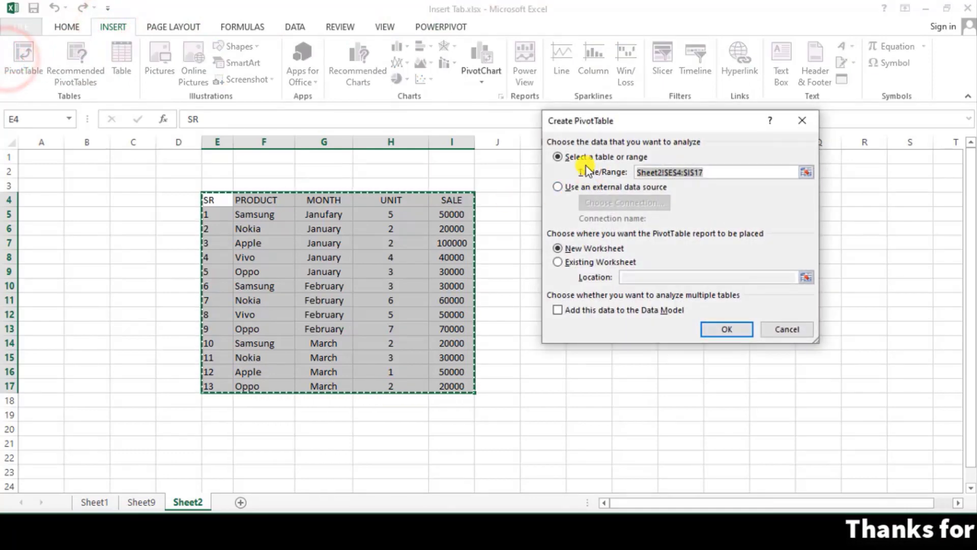
click(732, 329)
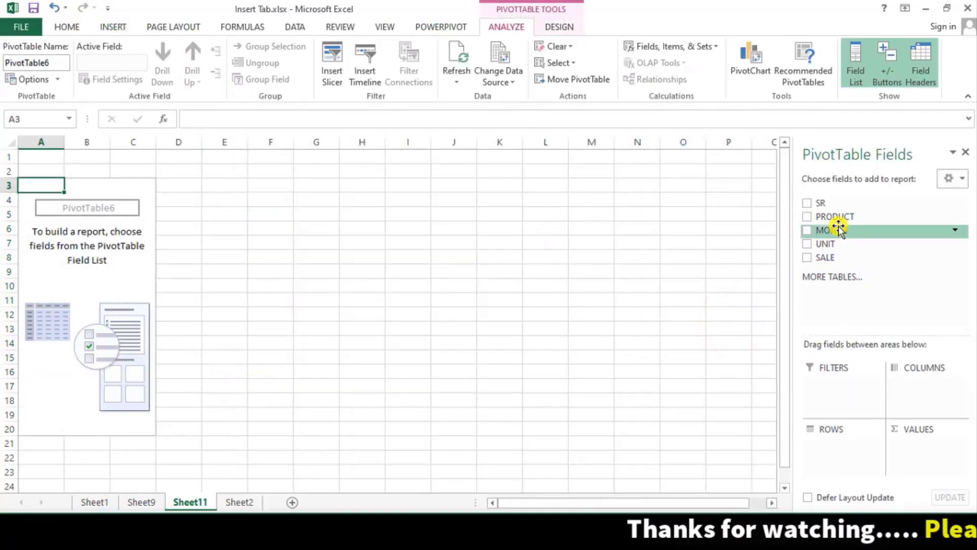
Step: Lay out the pivot table with PRODUCT in rows, UNIT and SALE as summed values, and MONTH in columns
drag(832, 216, 833, 447)
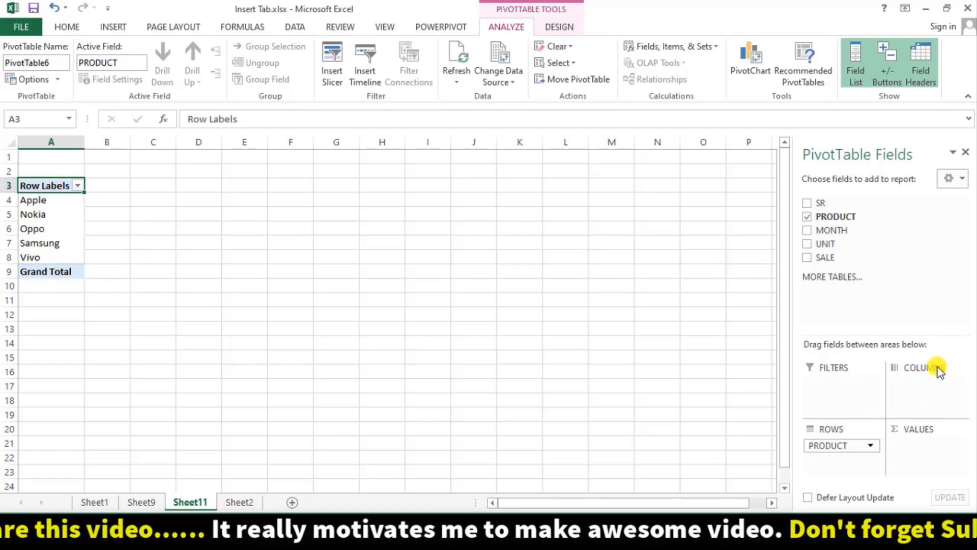
drag(849, 253, 925, 445)
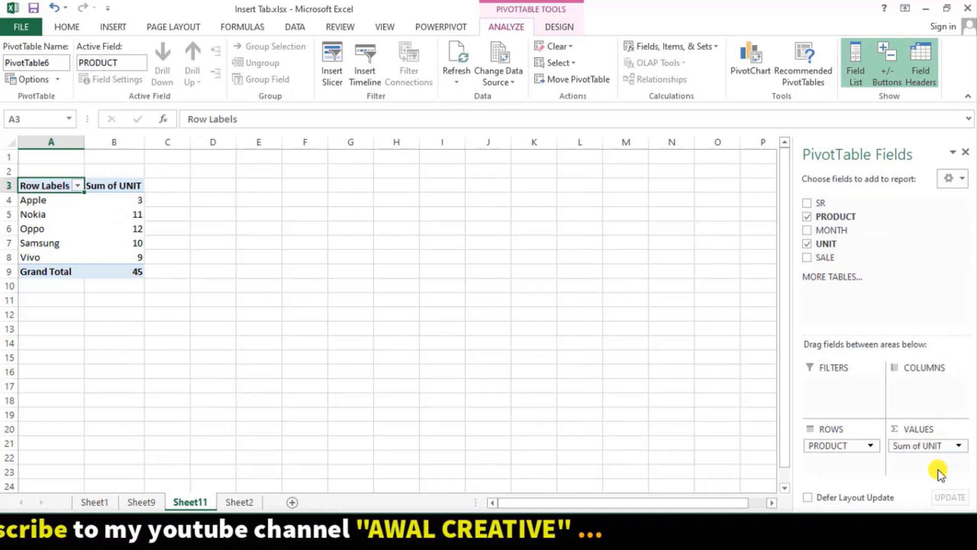
drag(852, 268, 924, 463)
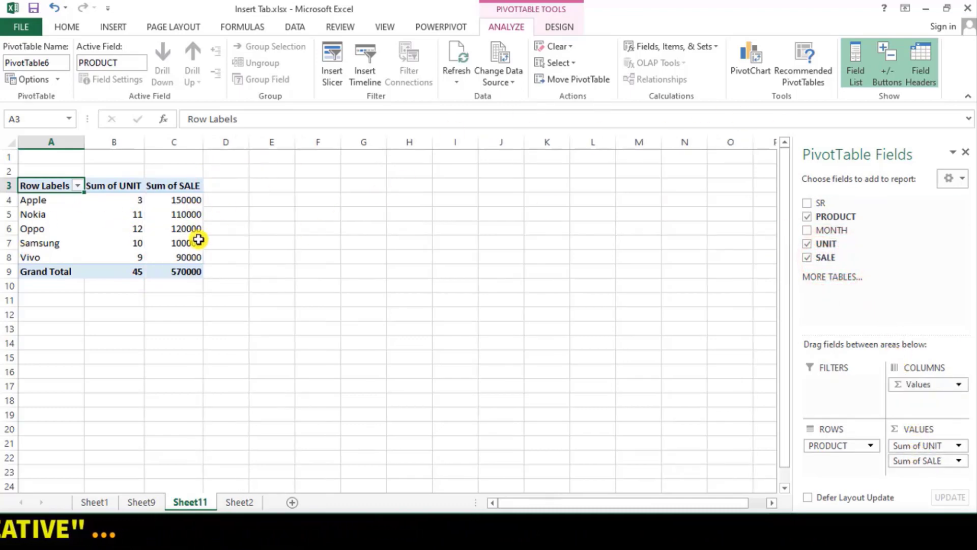
drag(820, 228, 936, 385)
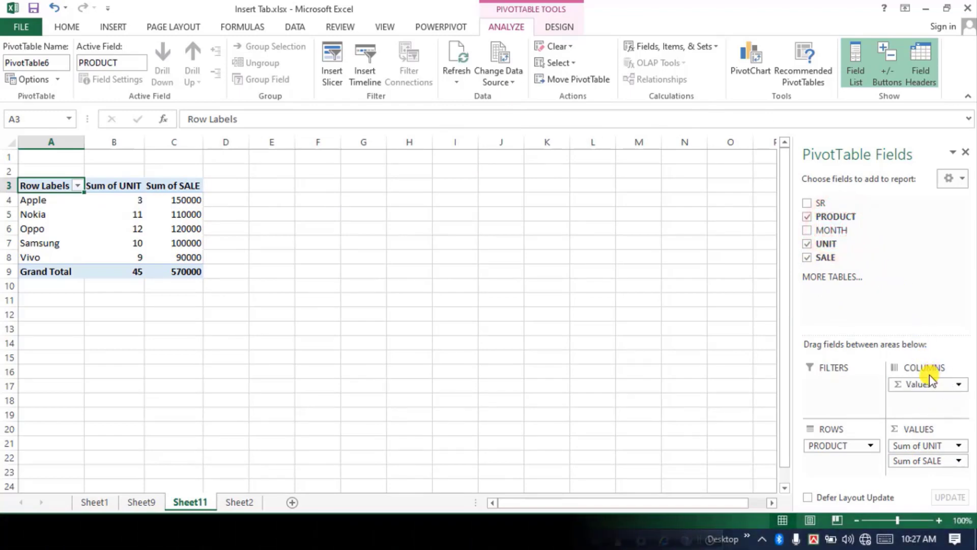
drag(845, 232, 922, 401)
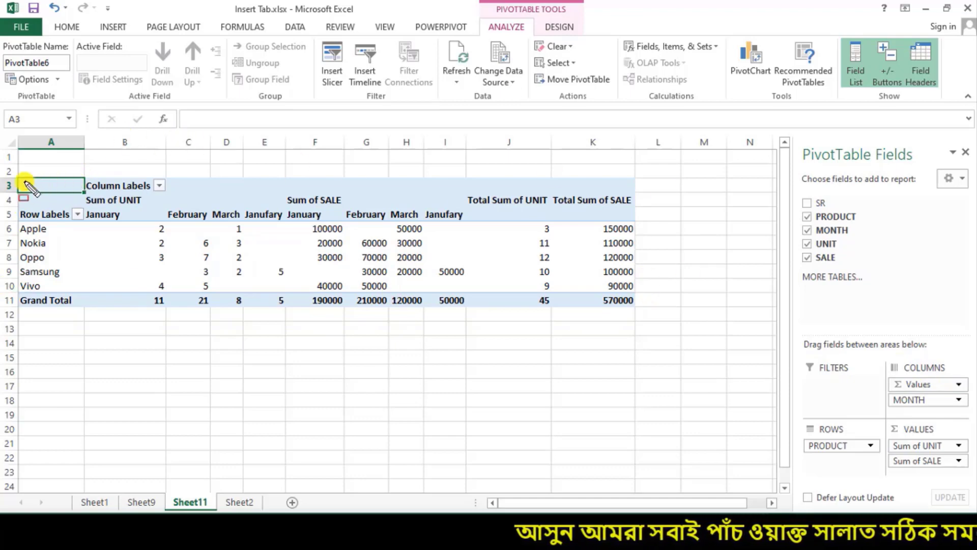
mouse_move(17, 177)
mouse_down()
mouse_move(87, 251)
mouse_move(144, 491)
mouse_up()
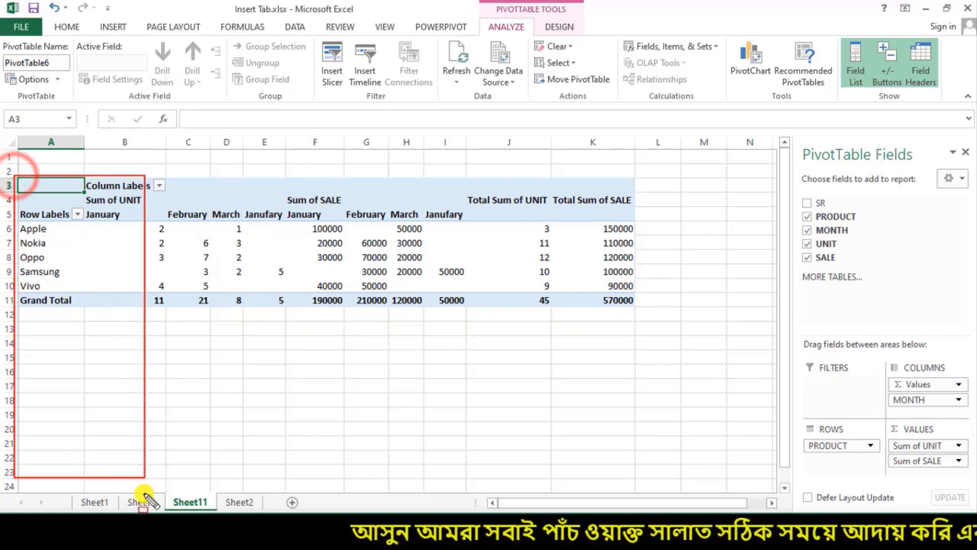
mouse_move(15, 177)
mouse_down()
mouse_move(637, 277)
mouse_move(635, 308)
mouse_up()
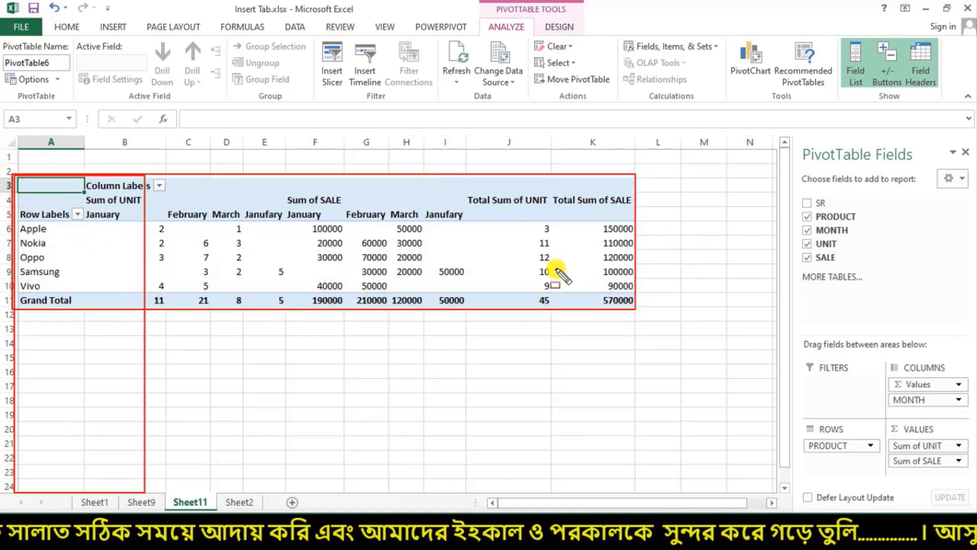
key(Escape)
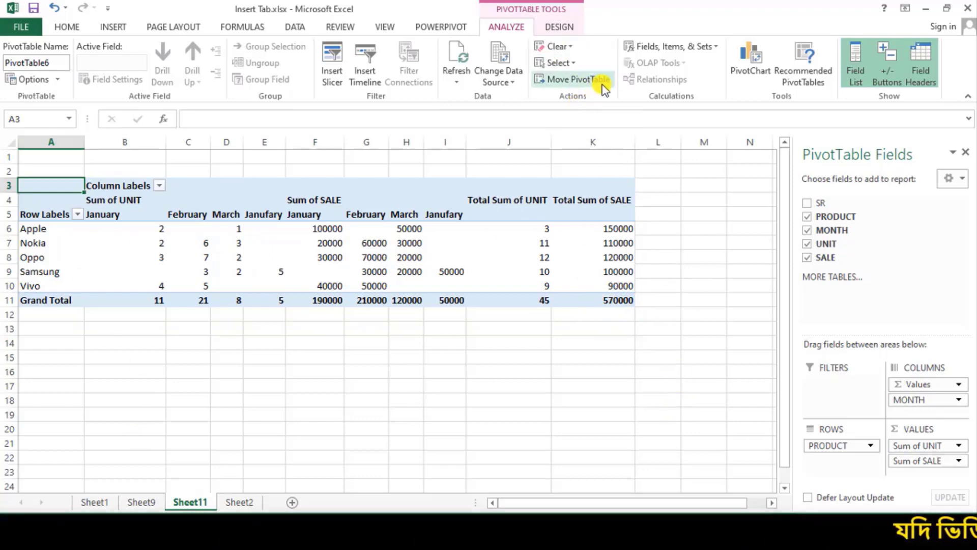
click(698, 47)
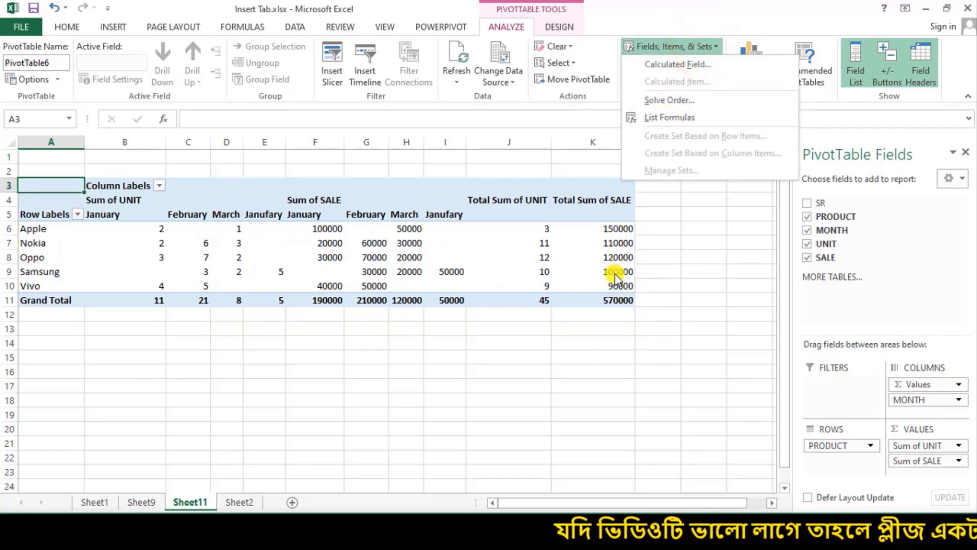
click(601, 241)
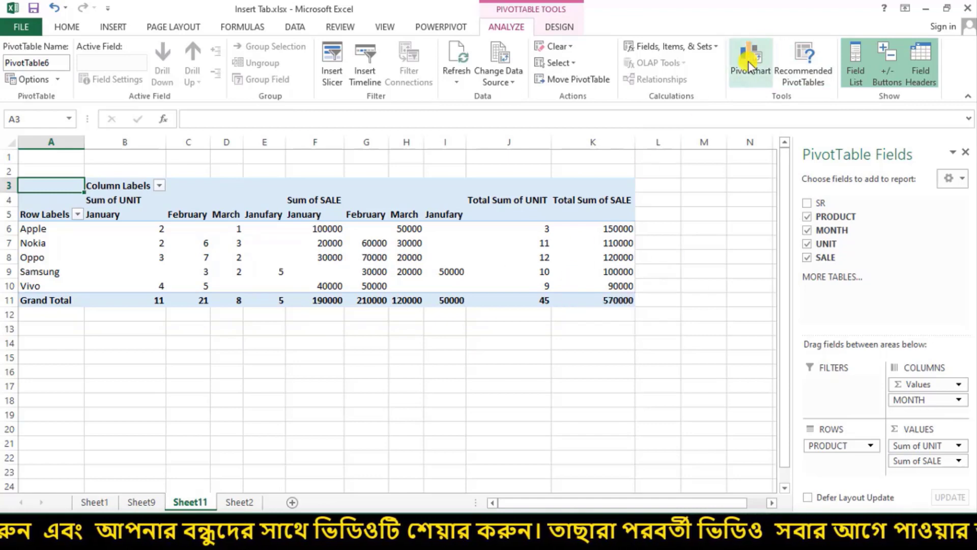
Step: Hide and redisplay the pivot table's field list twice, and try toggling the expand/collapse buttons
click(853, 72)
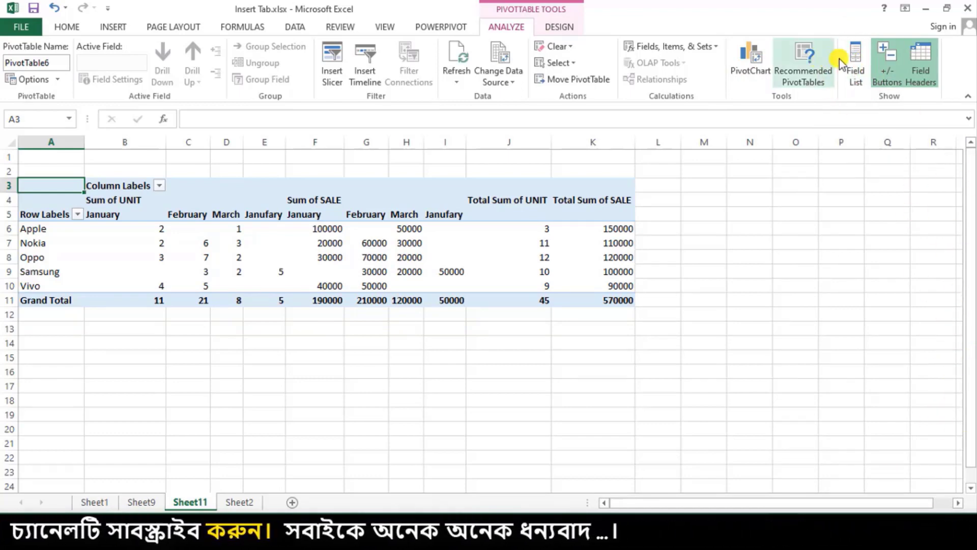
click(857, 68)
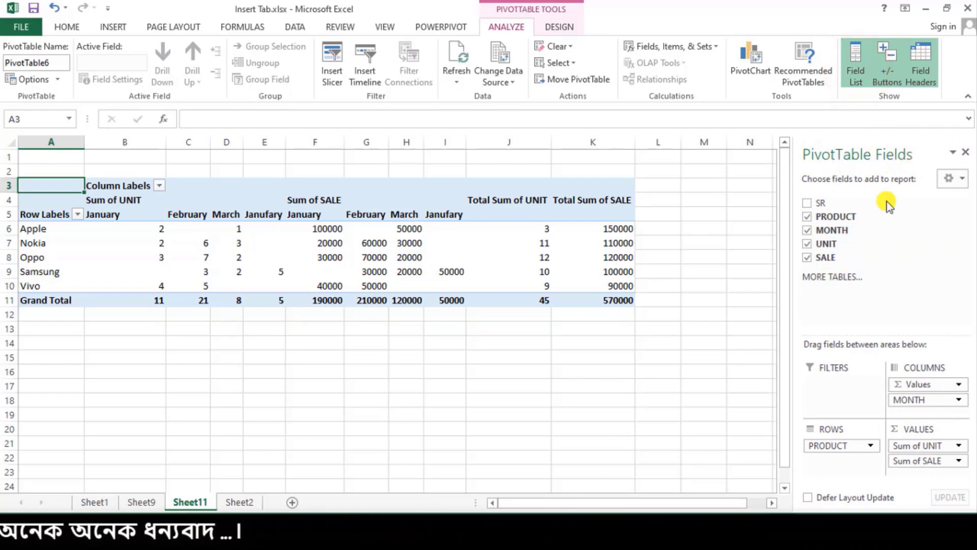
click(854, 69)
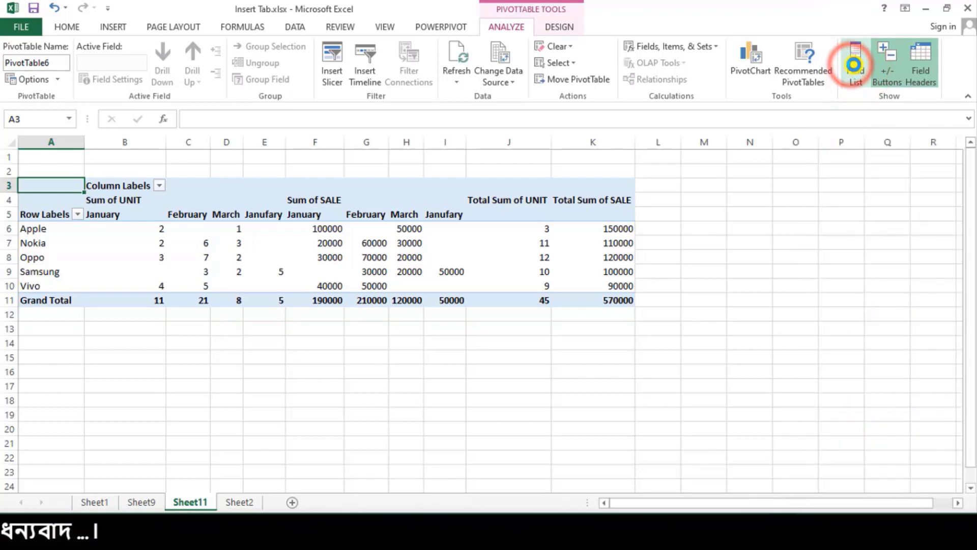
click(851, 65)
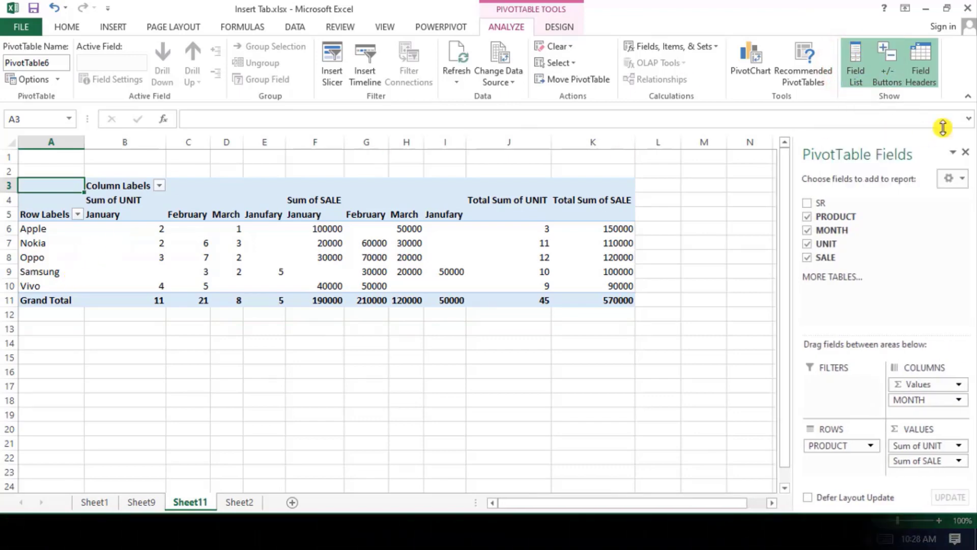
click(880, 60)
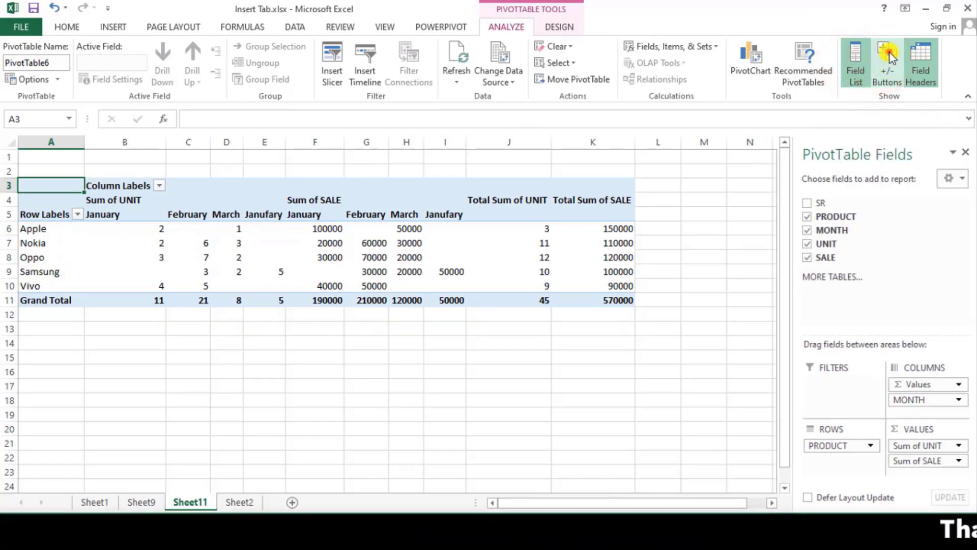
Step: Hide the pivot table's field headers, show them again to compare the layouts, and hide them once more
click(925, 70)
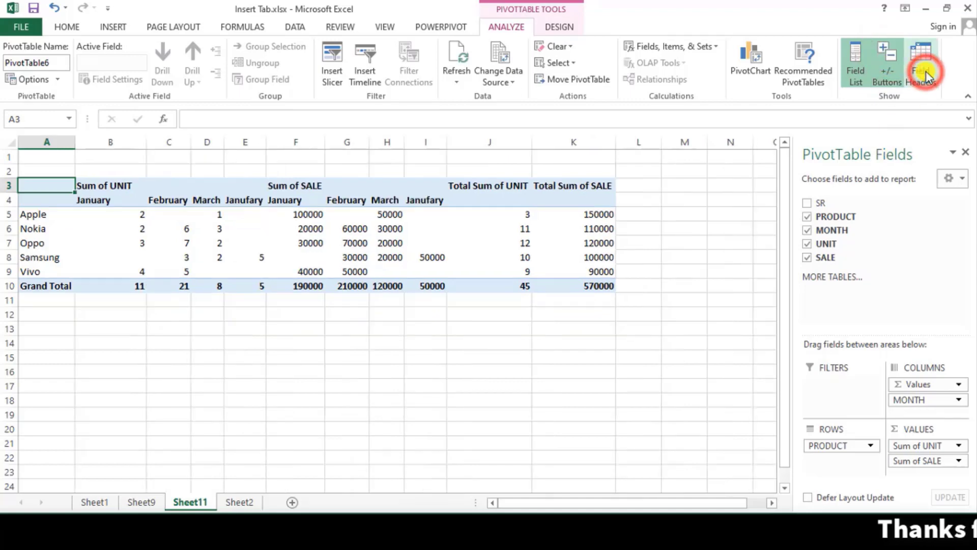
click(25, 216)
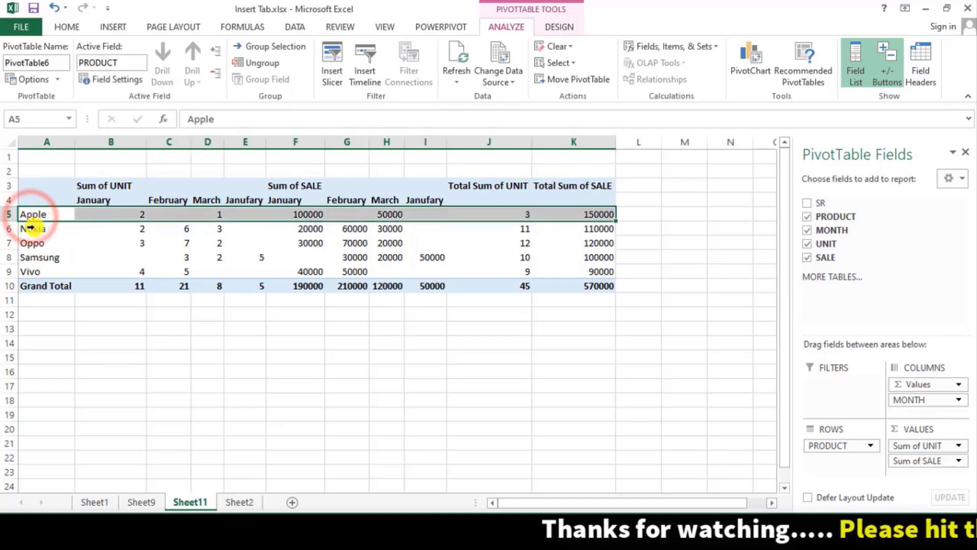
click(30, 228)
click(38, 214)
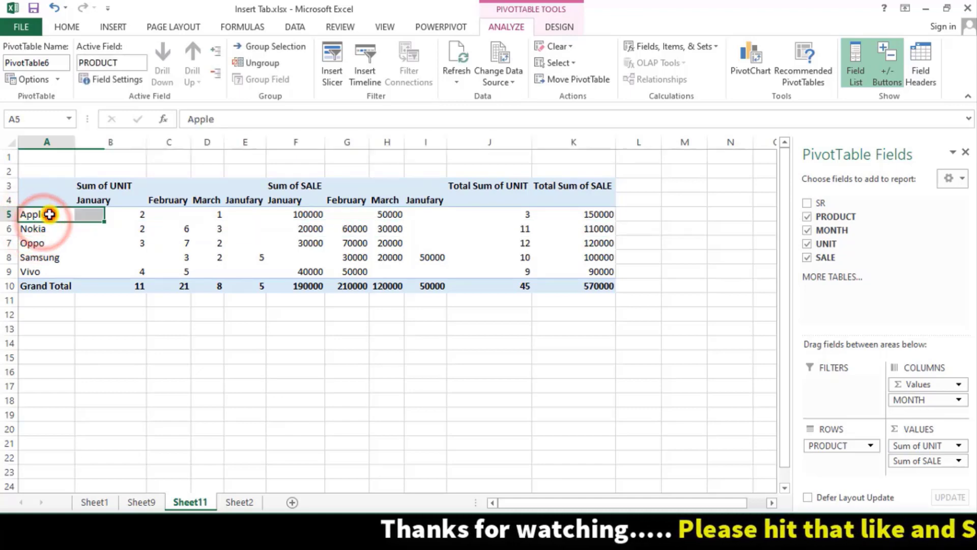
click(41, 260)
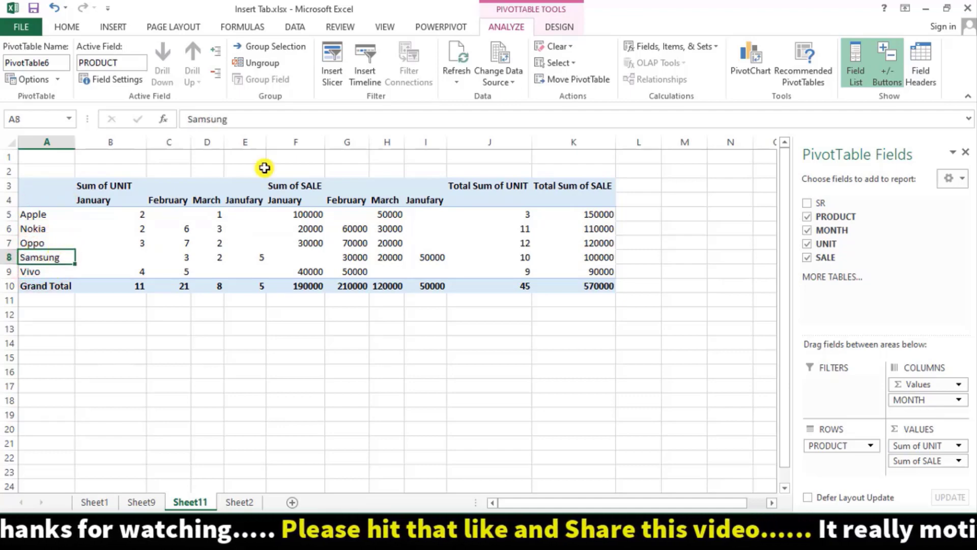
click(922, 77)
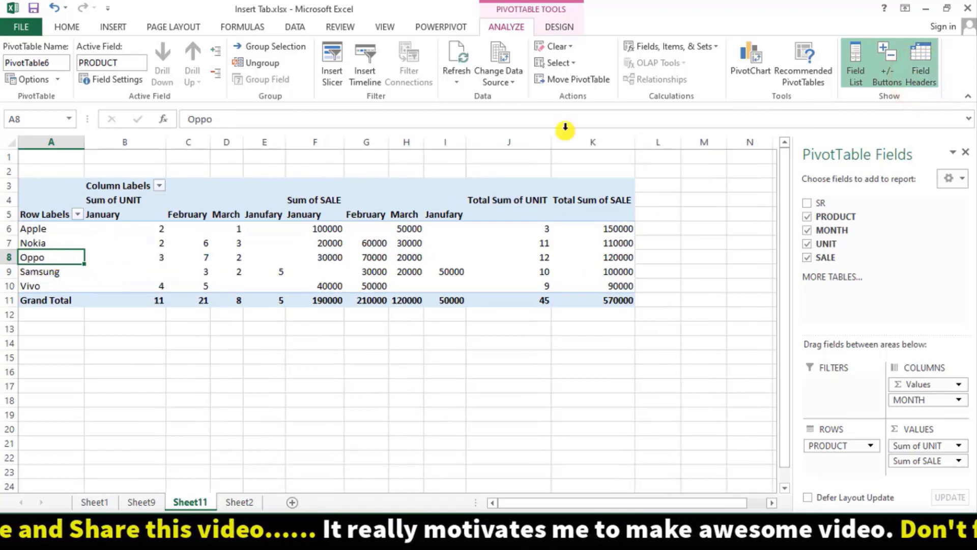
click(922, 76)
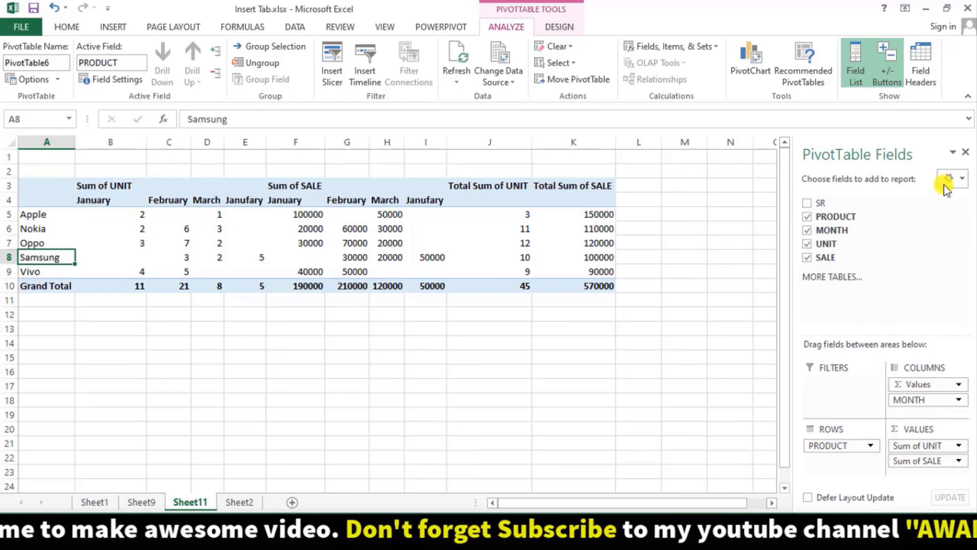
Step: Move PRODUCT to the report filter and filter the pivot table to Samsung, with multiple item selection enabled
click(871, 448)
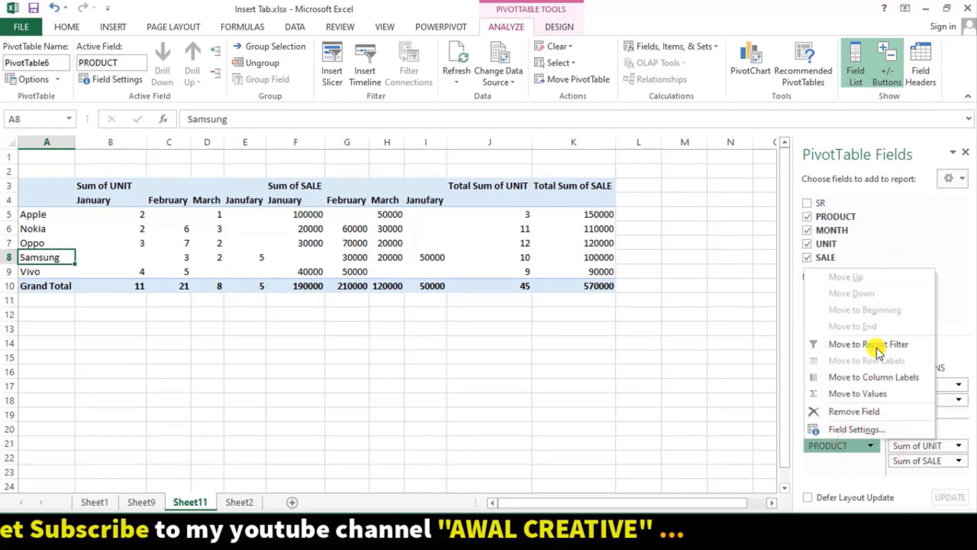
click(905, 347)
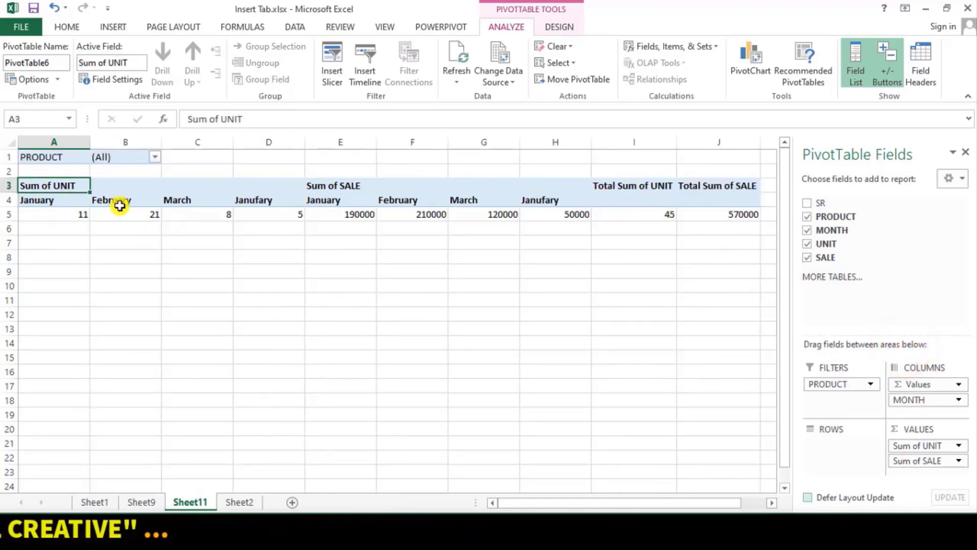
click(71, 219)
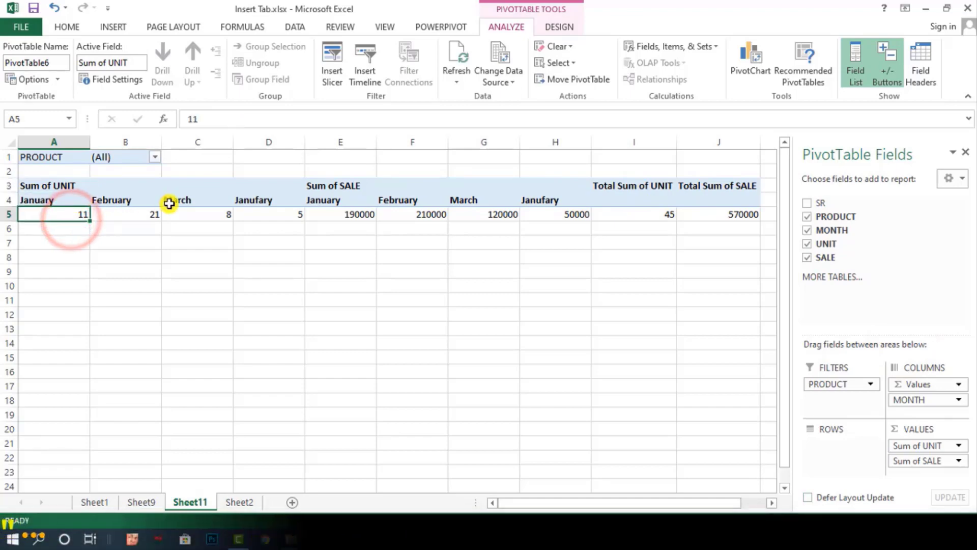
click(154, 156)
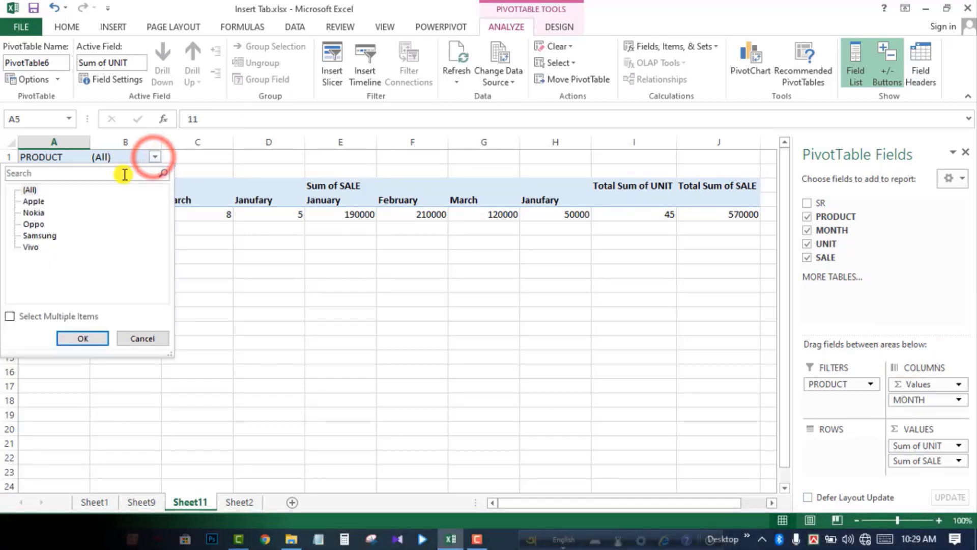
click(38, 237)
click(8, 317)
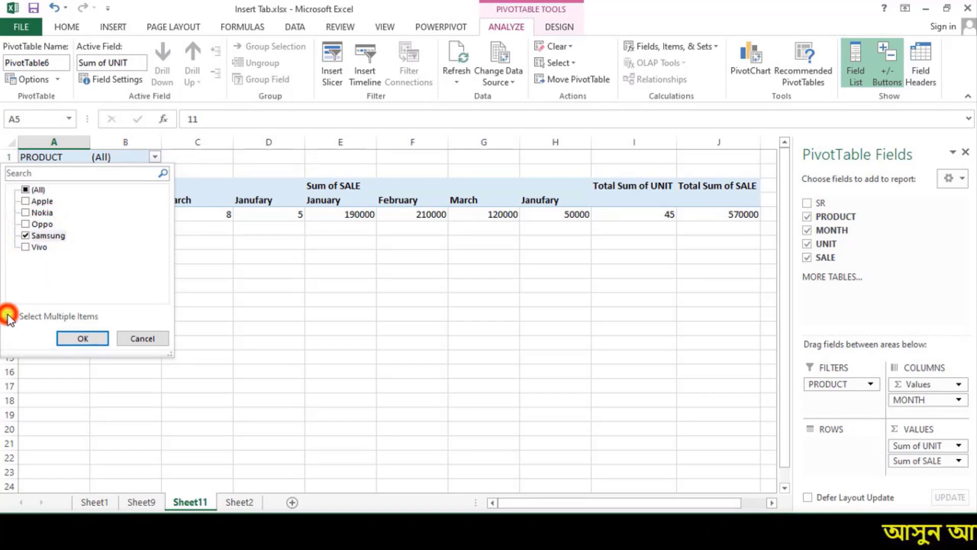
click(81, 338)
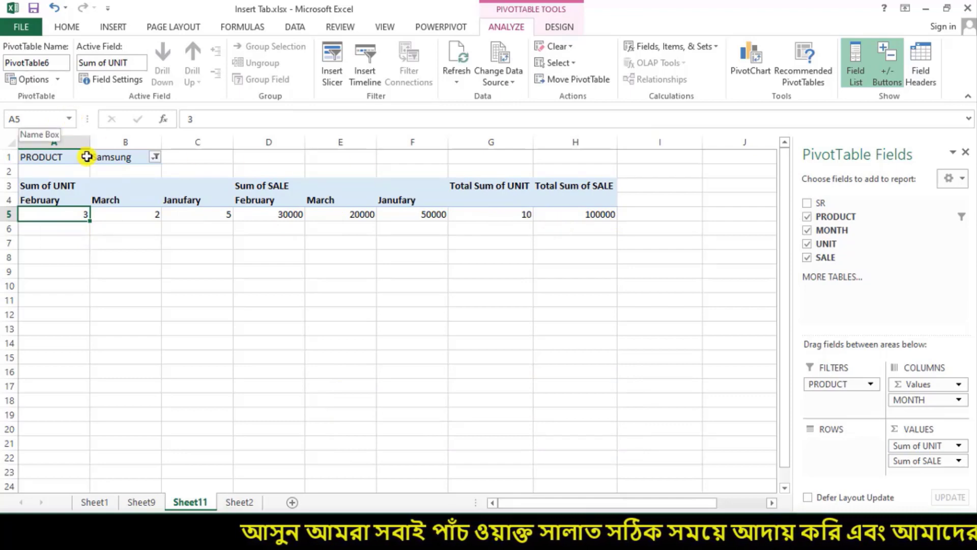
Step: Reset the PRODUCT report filter to all items and move PRODUCT back to the row labels
click(68, 118)
click(135, 240)
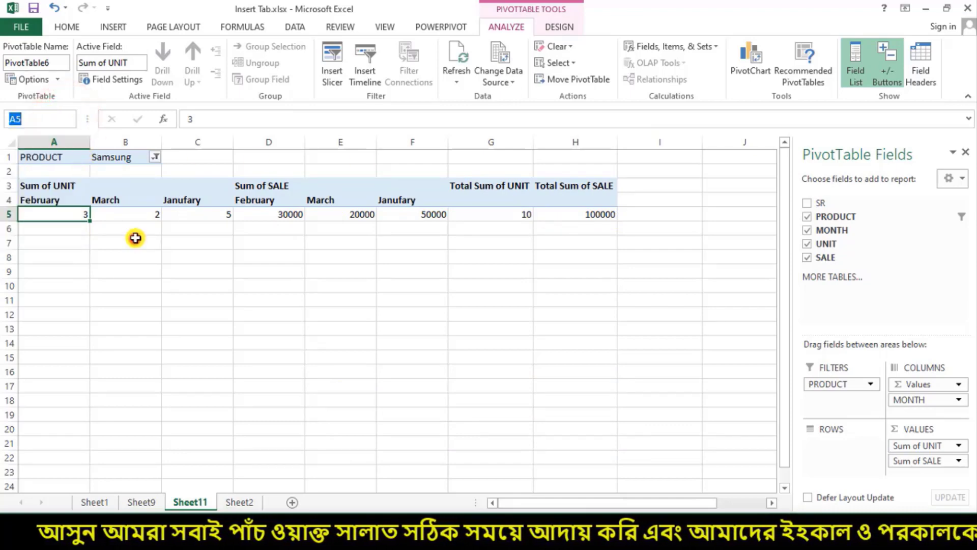
click(154, 160)
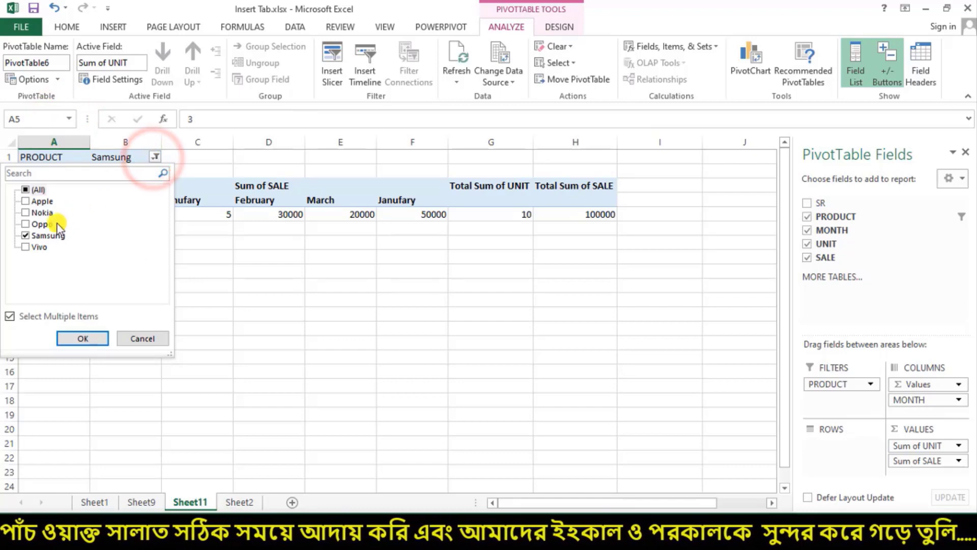
click(81, 338)
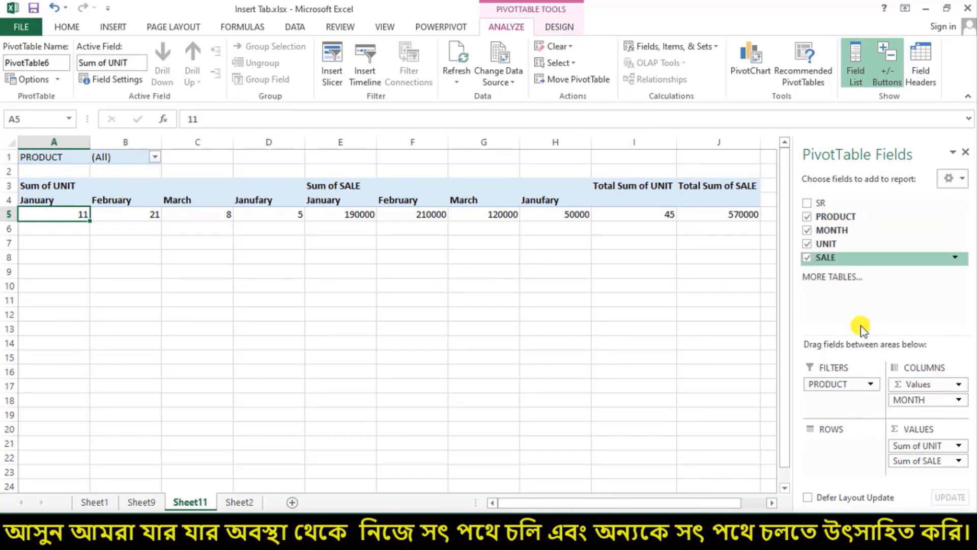
click(871, 383)
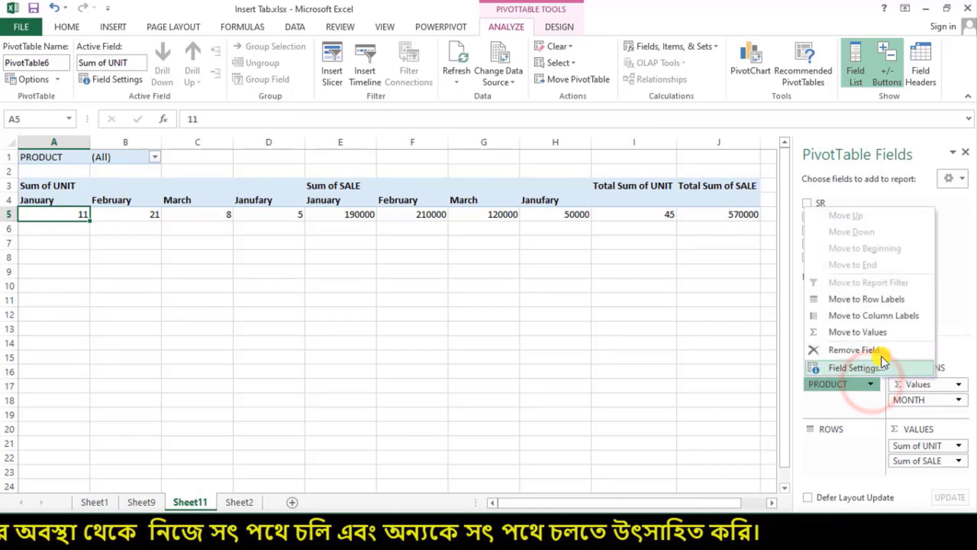
click(890, 300)
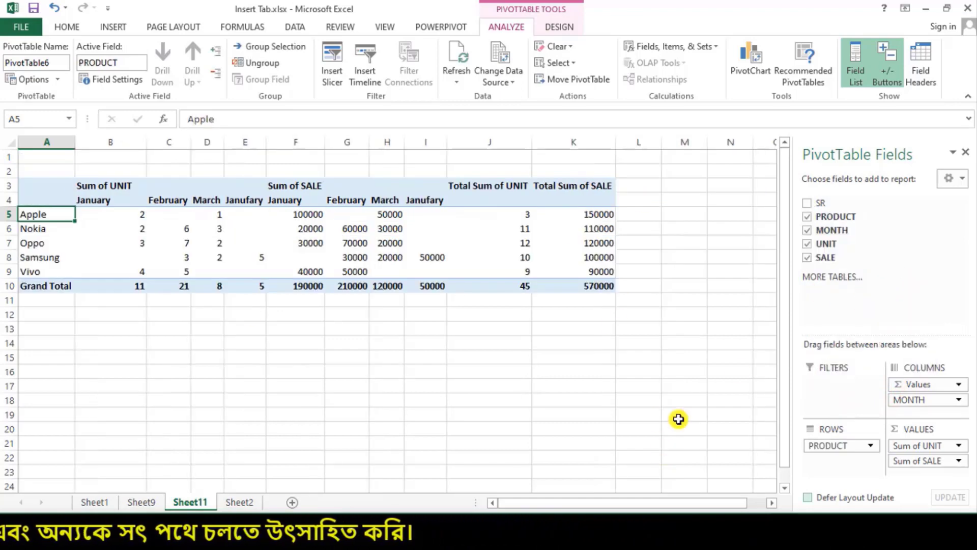
click(871, 446)
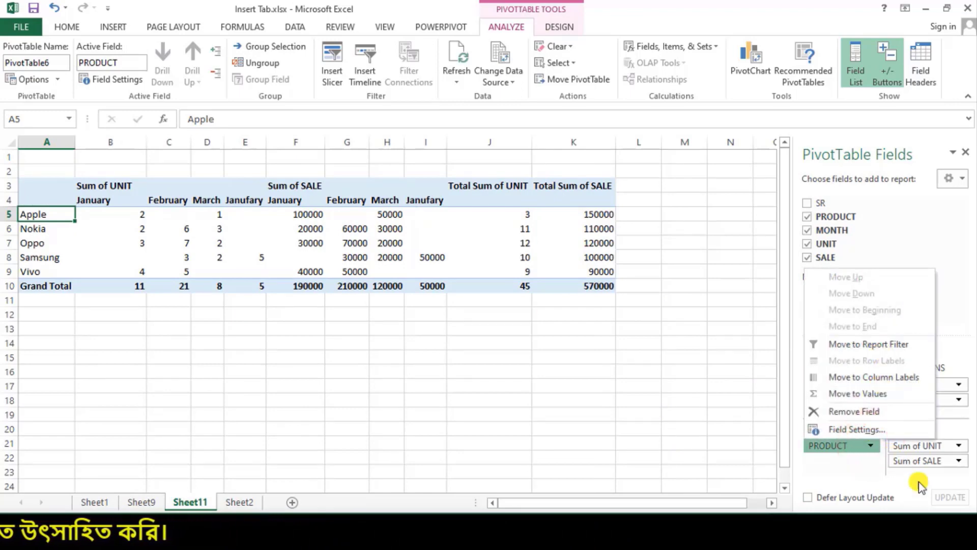
click(921, 496)
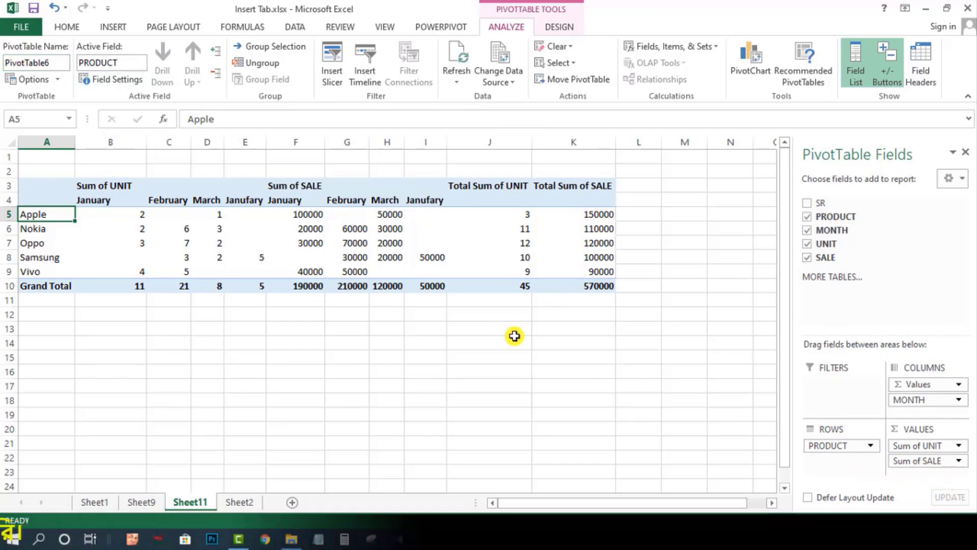
Step: Set the pivot table to not show subtotals, and switch it to showing all subtotals at the bottom of the group
click(560, 30)
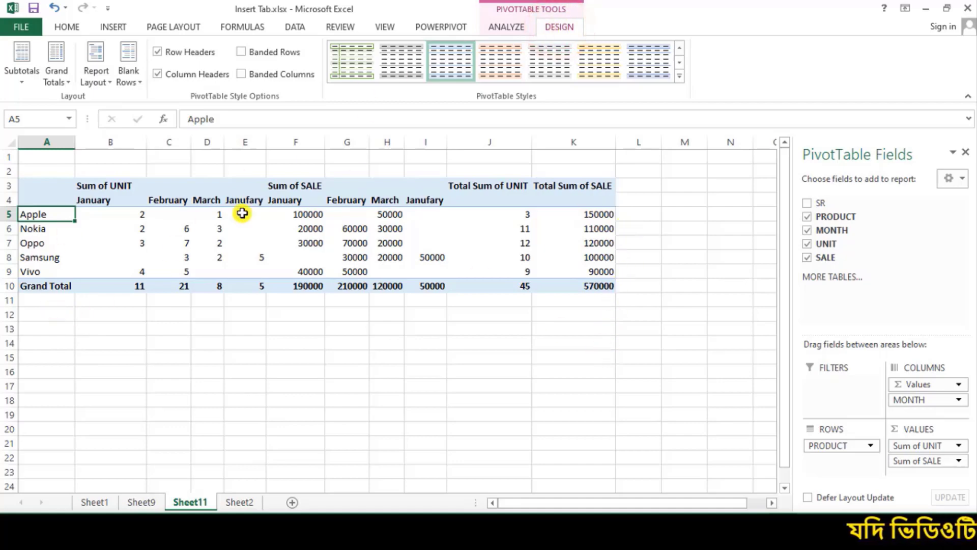
click(20, 83)
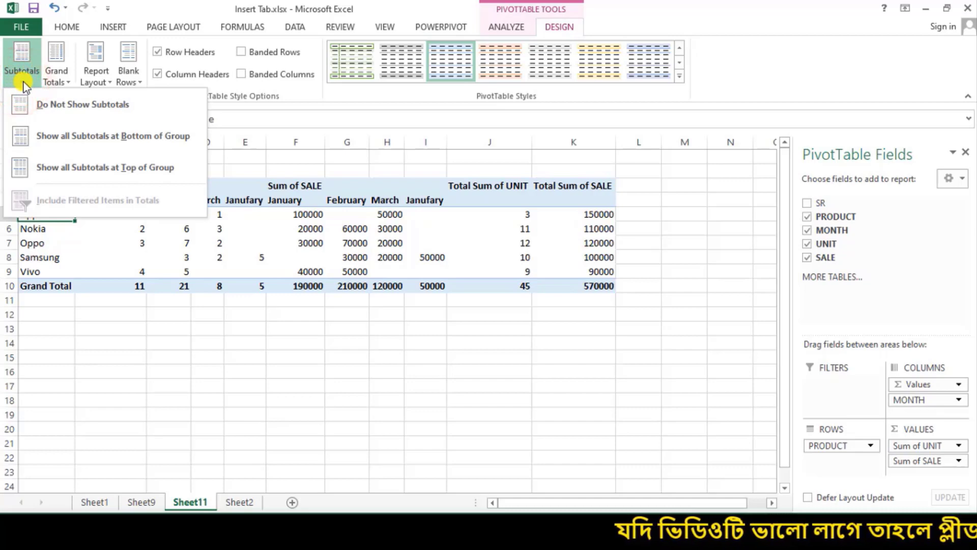
click(128, 108)
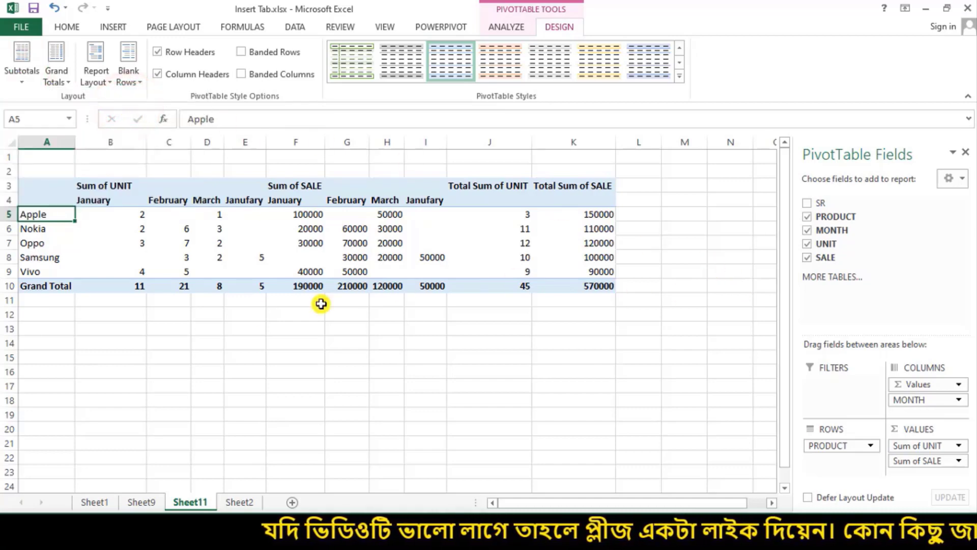
click(21, 76)
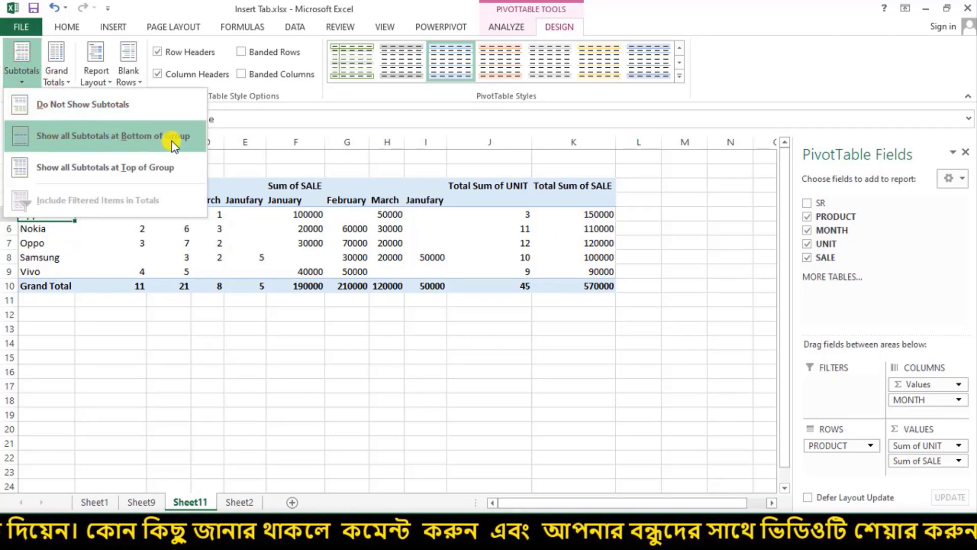
click(159, 138)
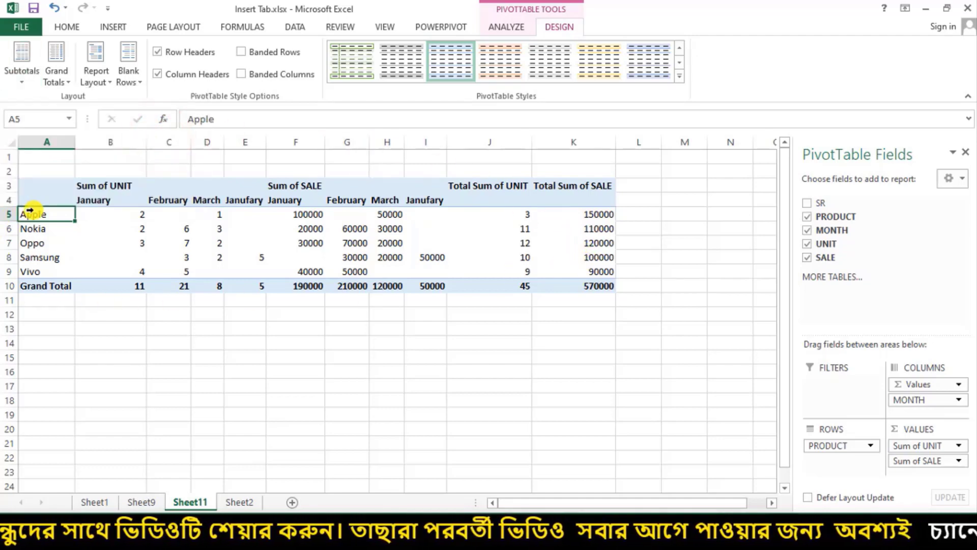
Step: Try subtotals at the top of the group with the product names selected, and at the bottom with A5:K10 selected
click(62, 222)
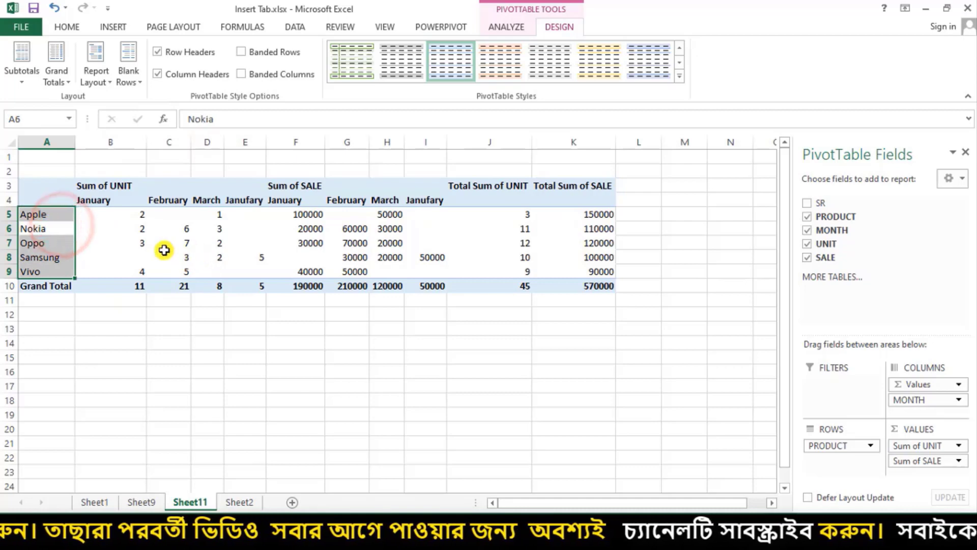
click(28, 80)
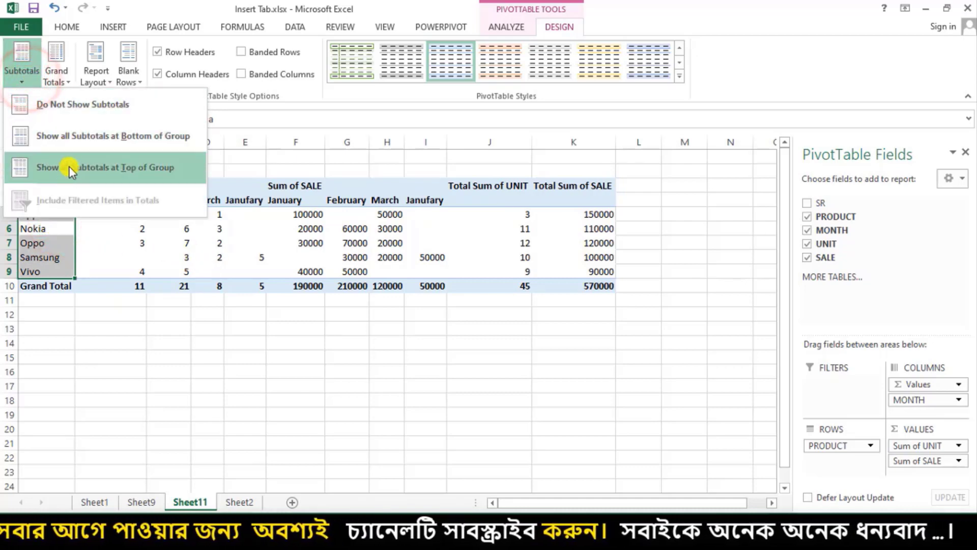
click(69, 166)
click(50, 219)
drag(46, 215, 585, 281)
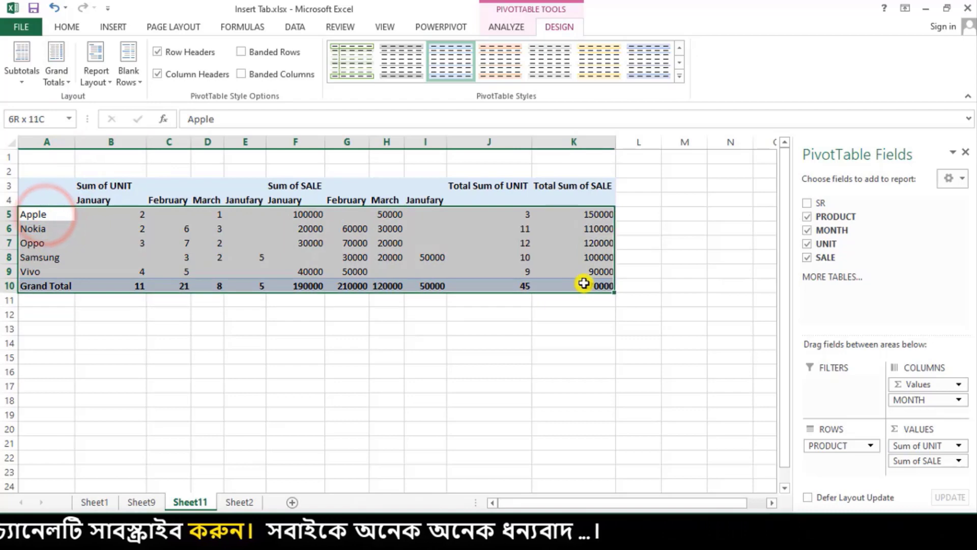
click(22, 71)
click(44, 135)
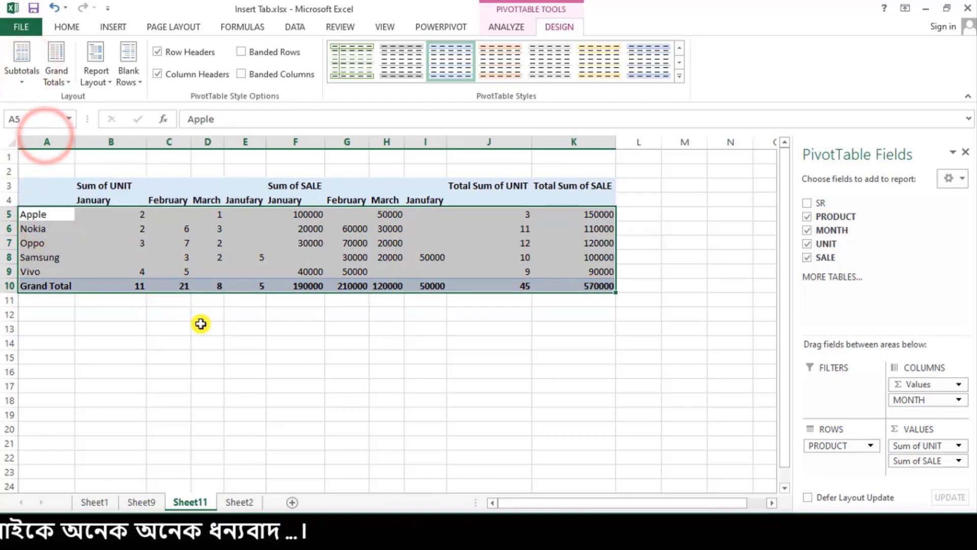
Step: Review the grand total row and set the pivot table to show all subtotals at the top of the group
click(140, 286)
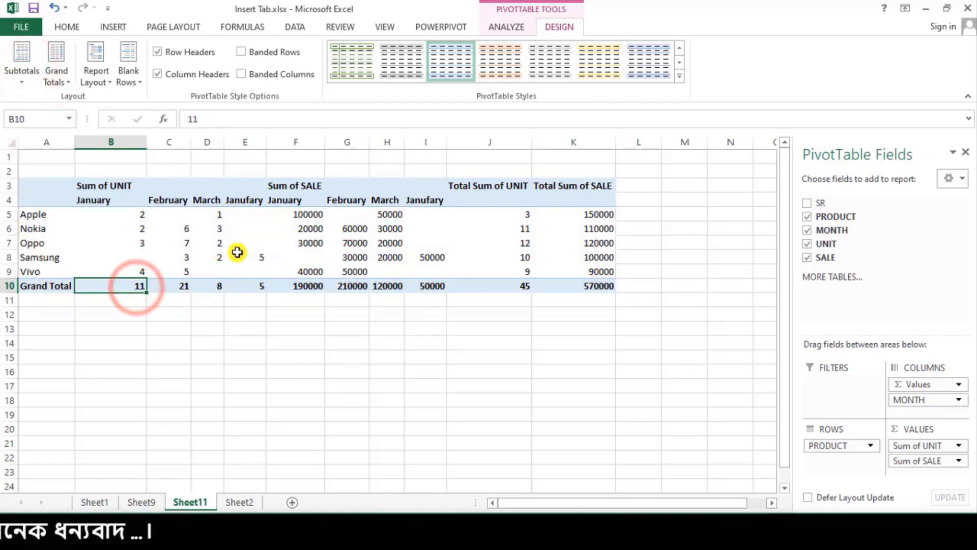
click(107, 185)
click(235, 287)
drag(107, 287, 563, 283)
click(561, 288)
click(453, 240)
click(26, 77)
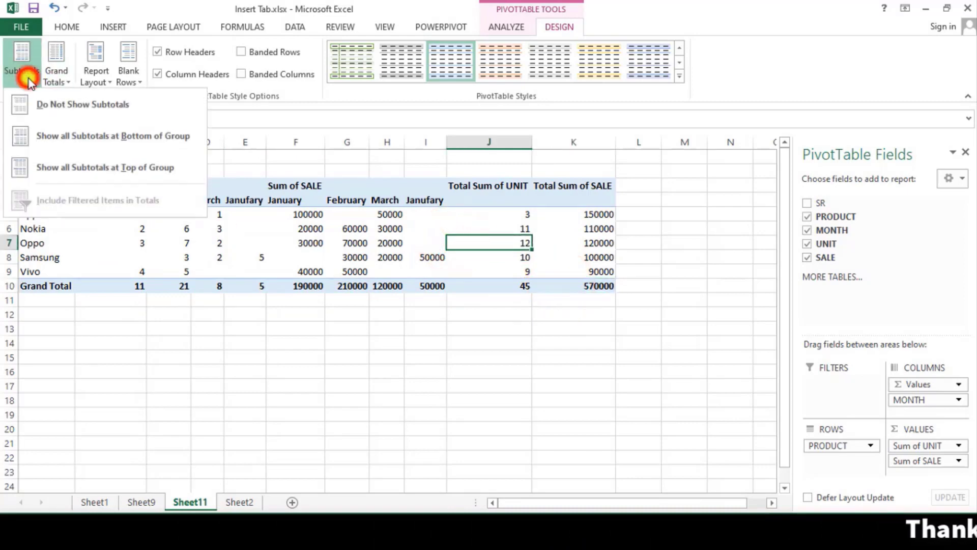
click(127, 175)
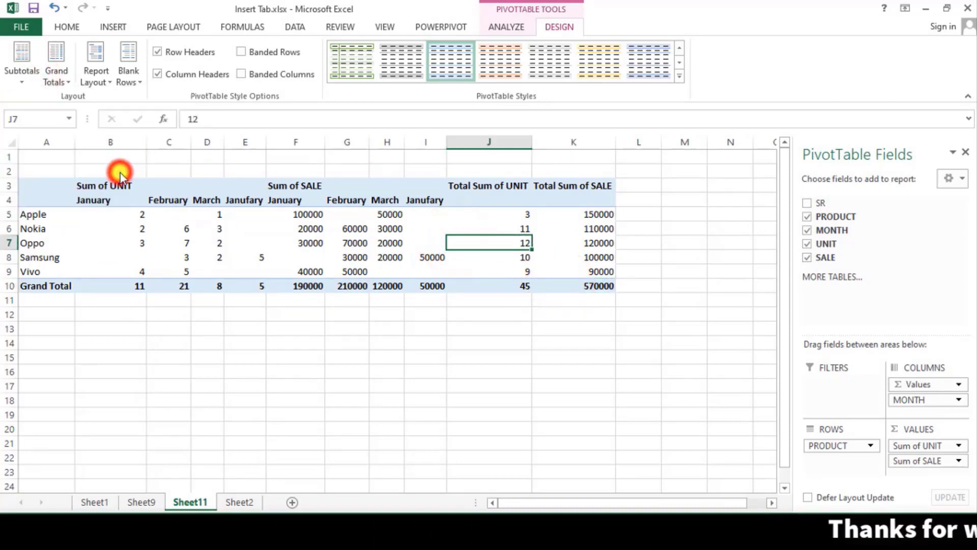
Step: Apply grand totals for rows and columns, and switch them to rows only
click(69, 81)
click(100, 136)
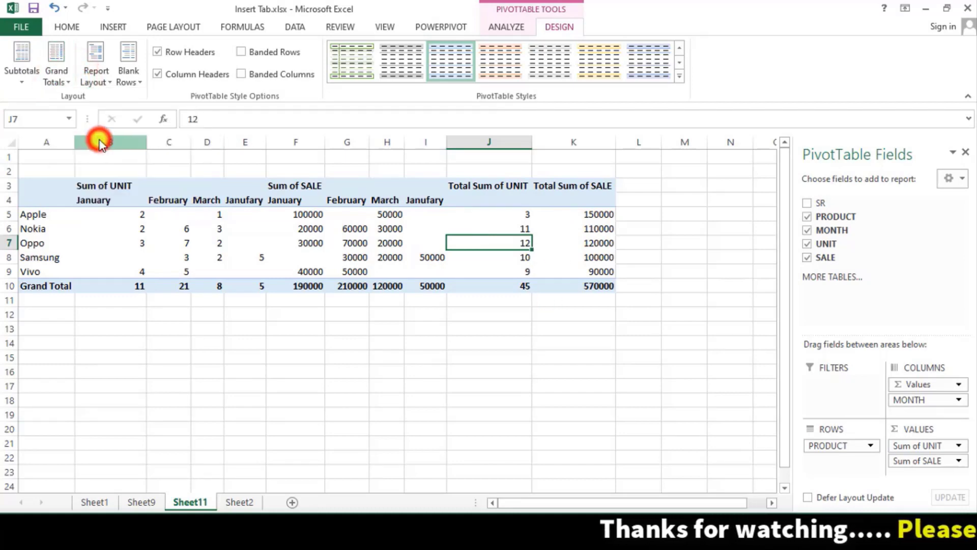
click(56, 76)
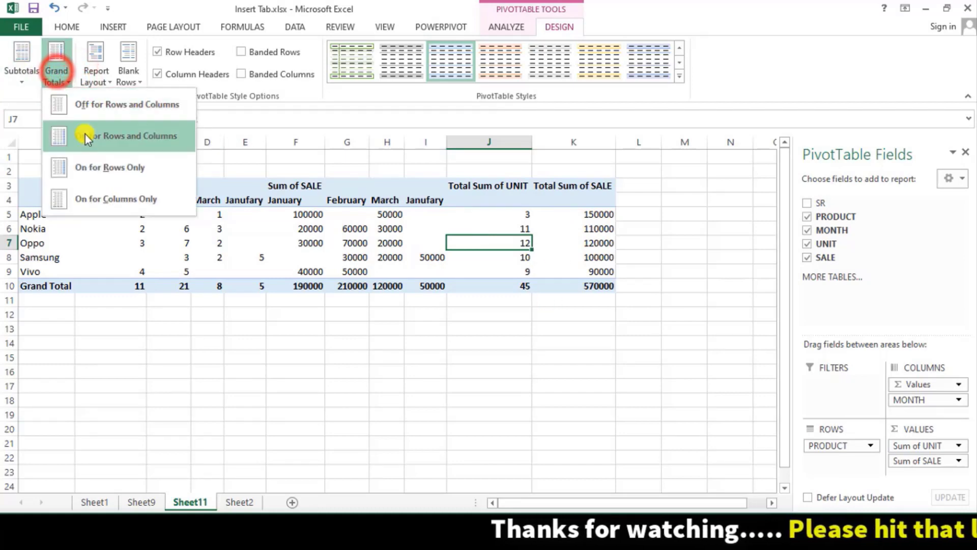
click(91, 161)
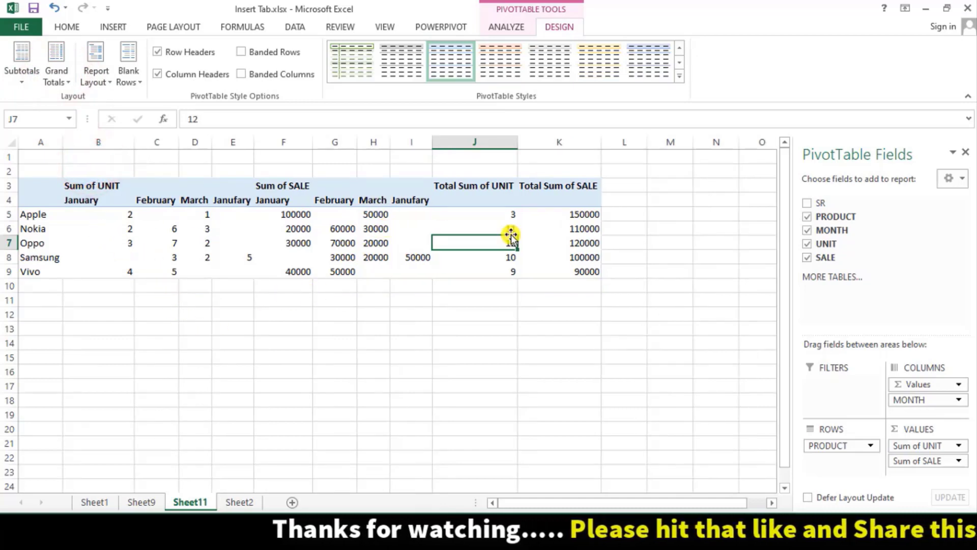
click(69, 81)
click(114, 164)
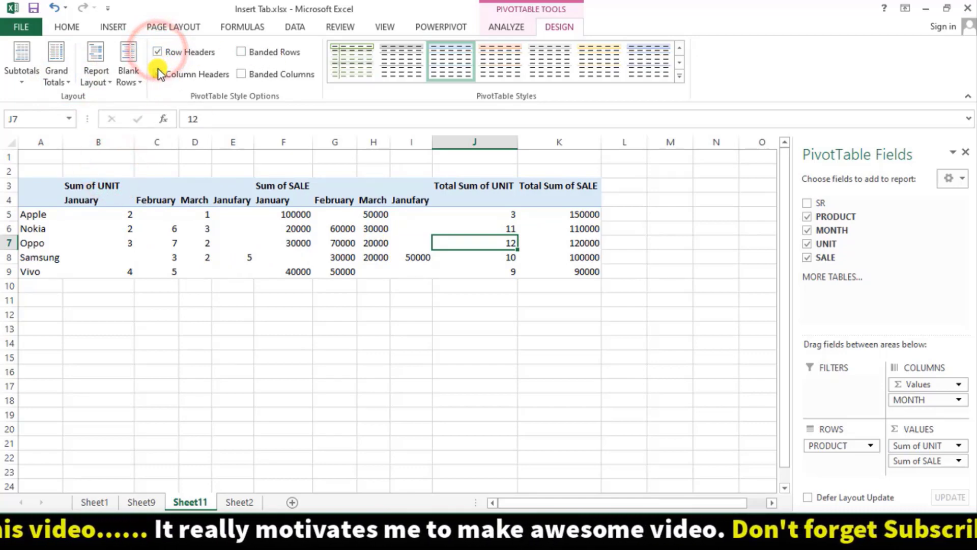
Step: Enable banded rows and banded columns in the pivot table's style options
click(240, 53)
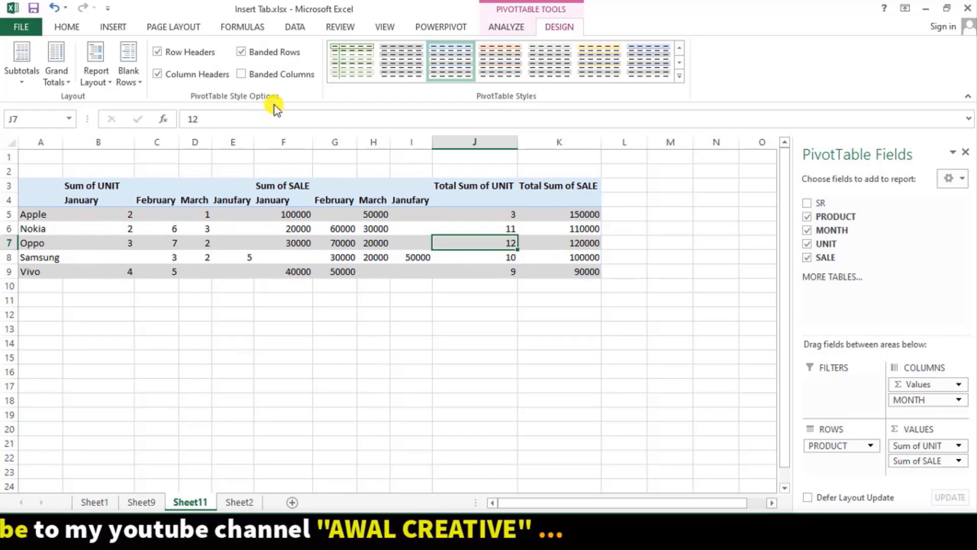
click(241, 74)
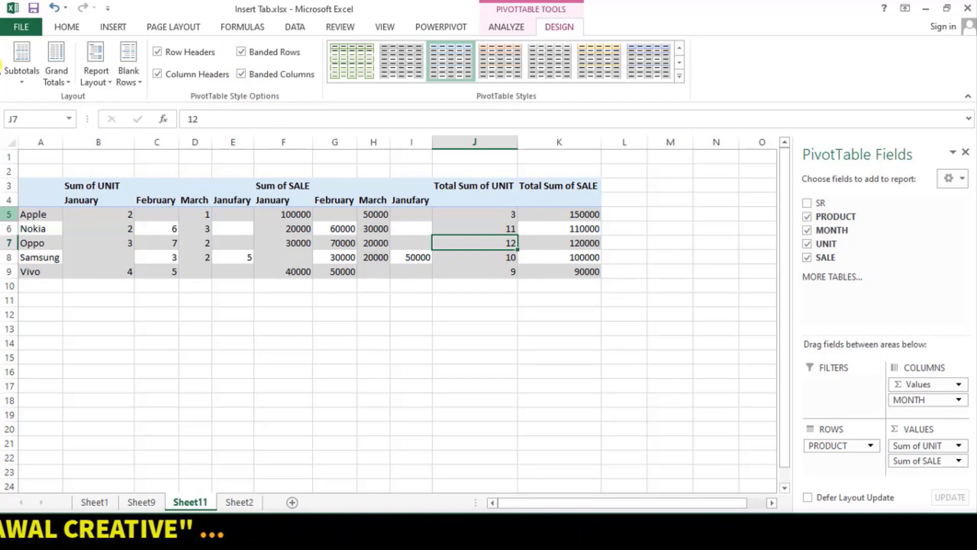
Step: Add a new blank worksheet after Sheet2
click(113, 27)
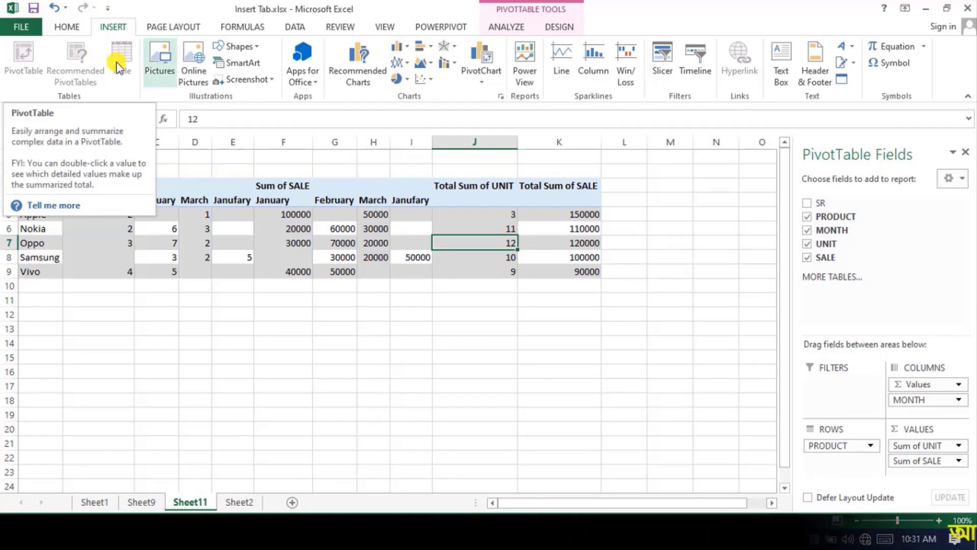
click(240, 502)
click(295, 503)
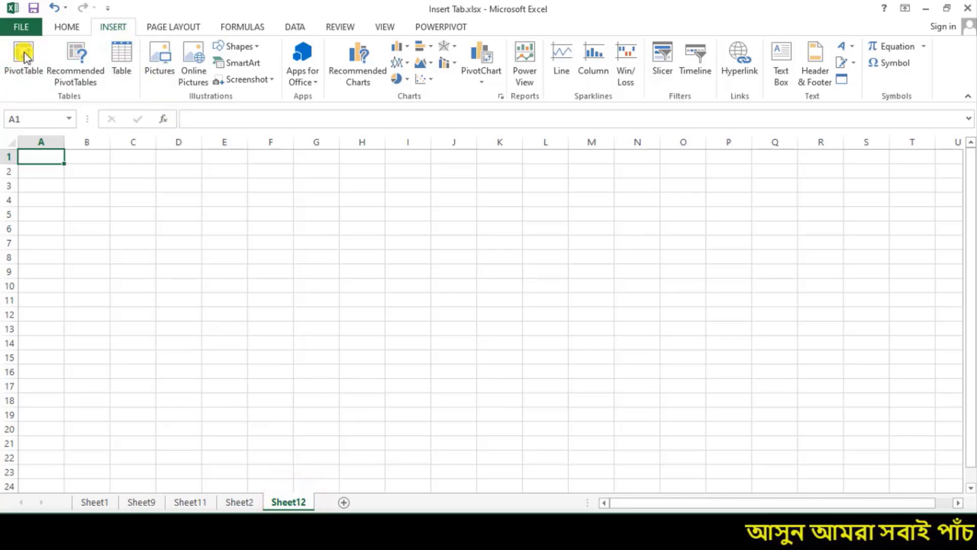
click(127, 62)
drag(62, 162, 407, 338)
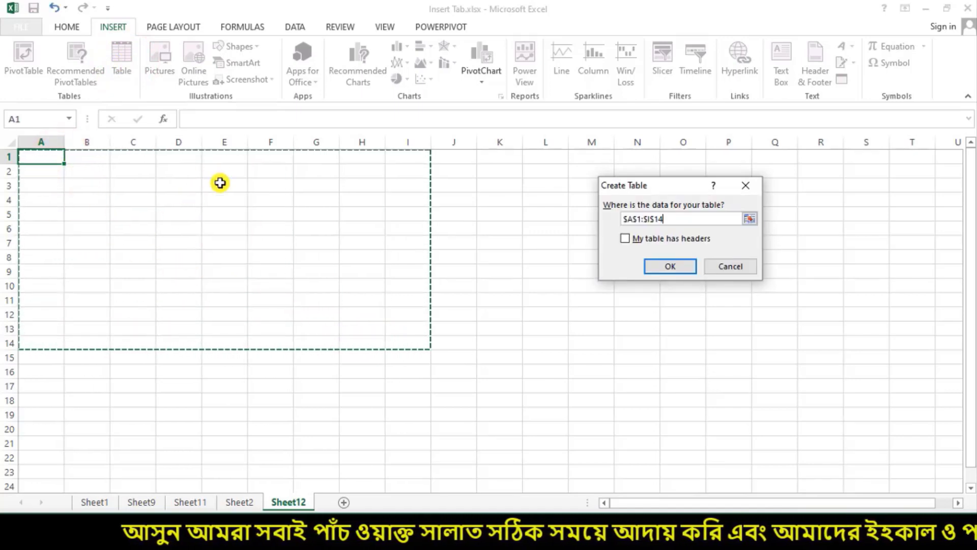
click(739, 187)
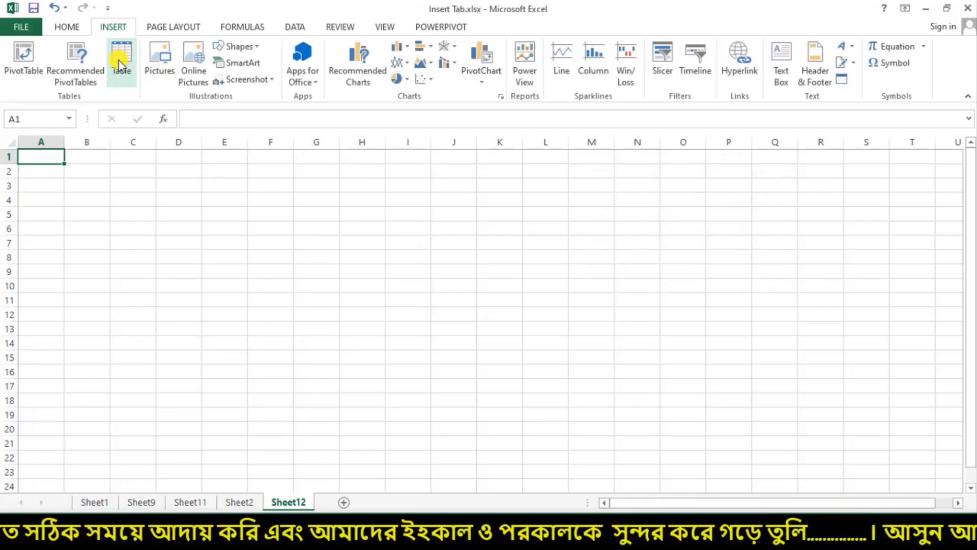
Step: Create a table from the empty range F3:K12 without marking it as having headers
drag(256, 190, 504, 311)
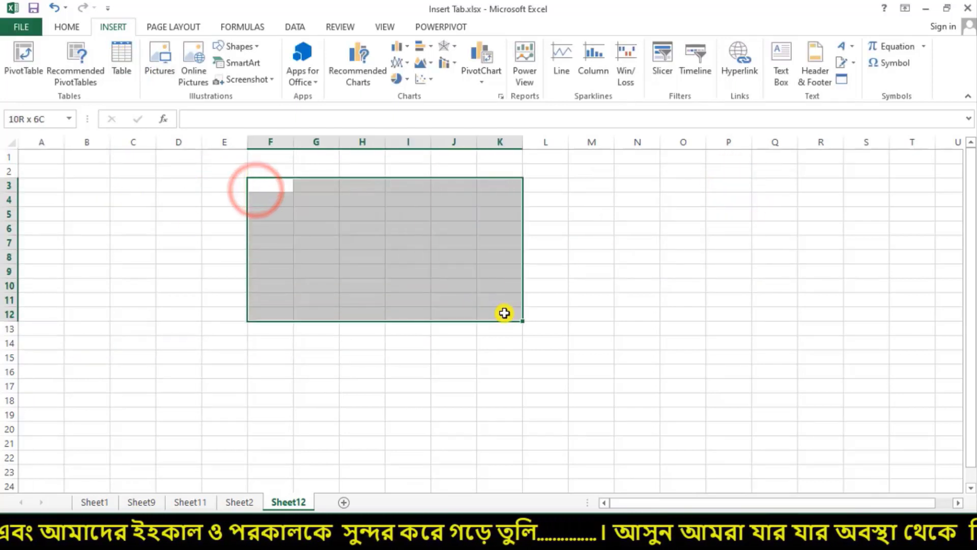
click(121, 60)
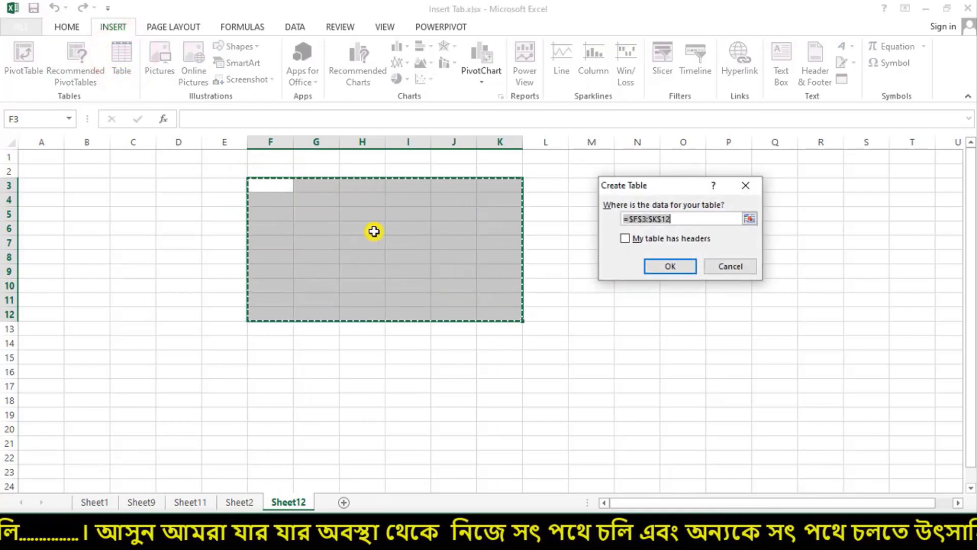
click(664, 262)
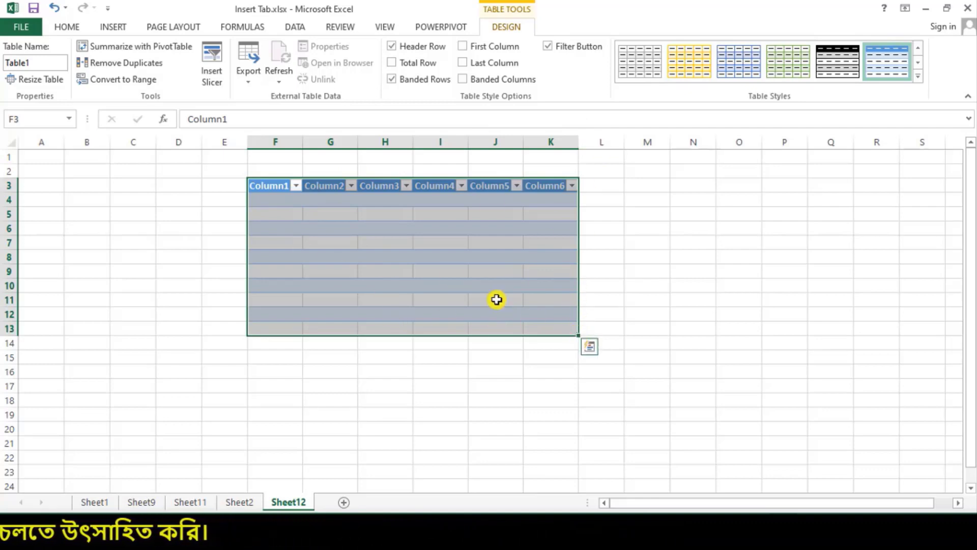
click(395, 256)
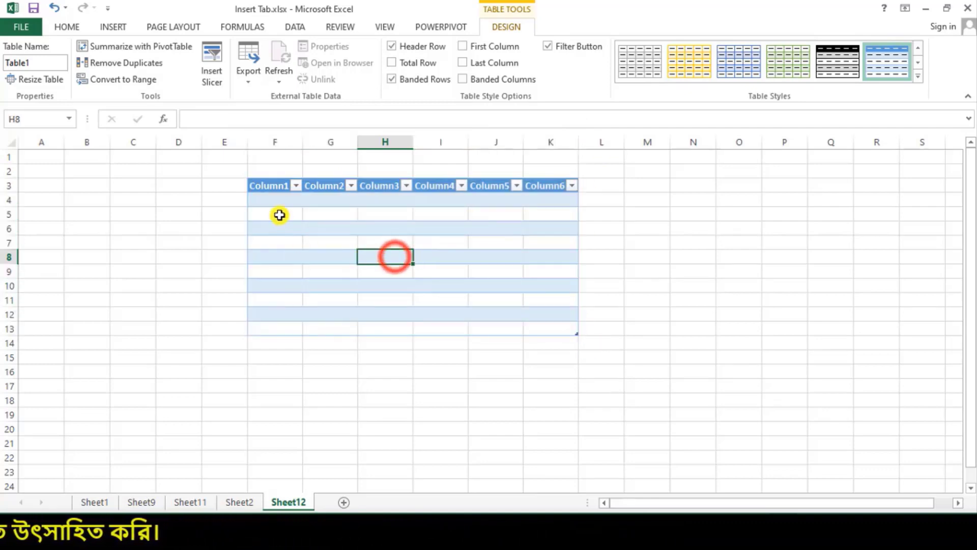
Step: Select the table's body and convert the table to a normal range
click(251, 176)
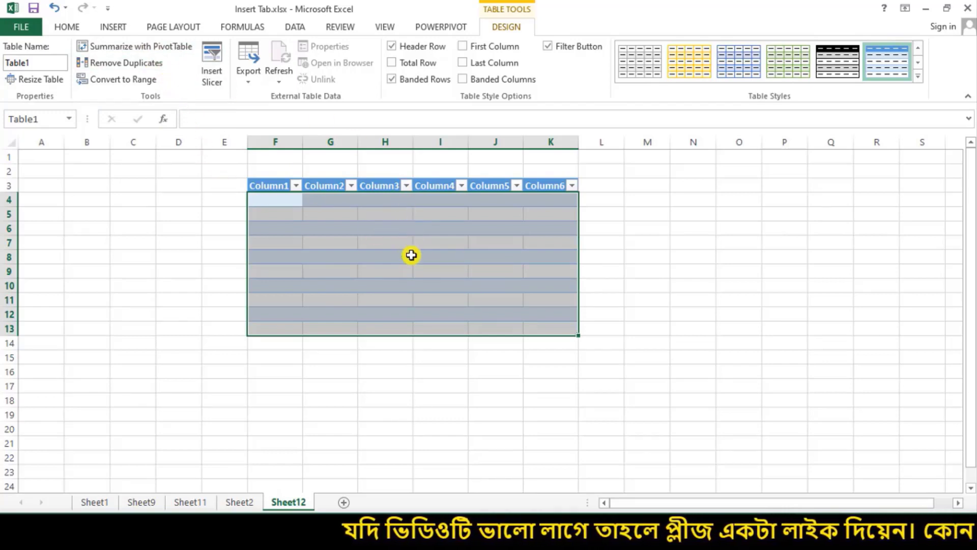
click(130, 84)
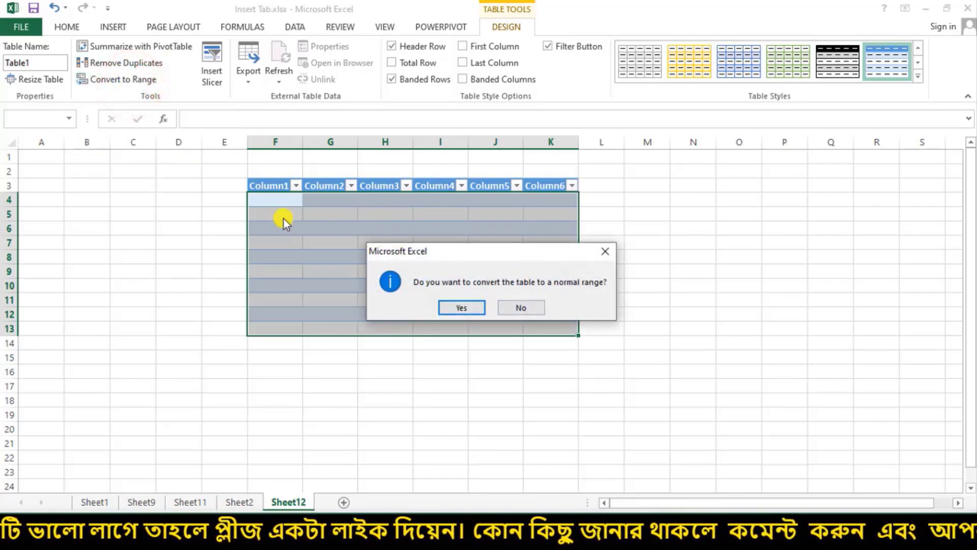
click(464, 306)
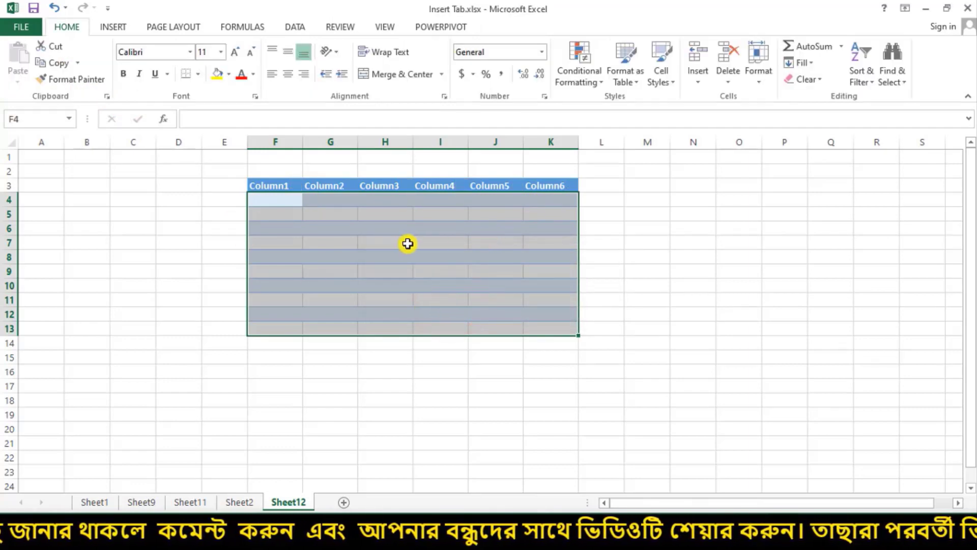
Step: Create a table from the formatted range F3:K13, including its existing column titles, without marking it as having headers
click(118, 28)
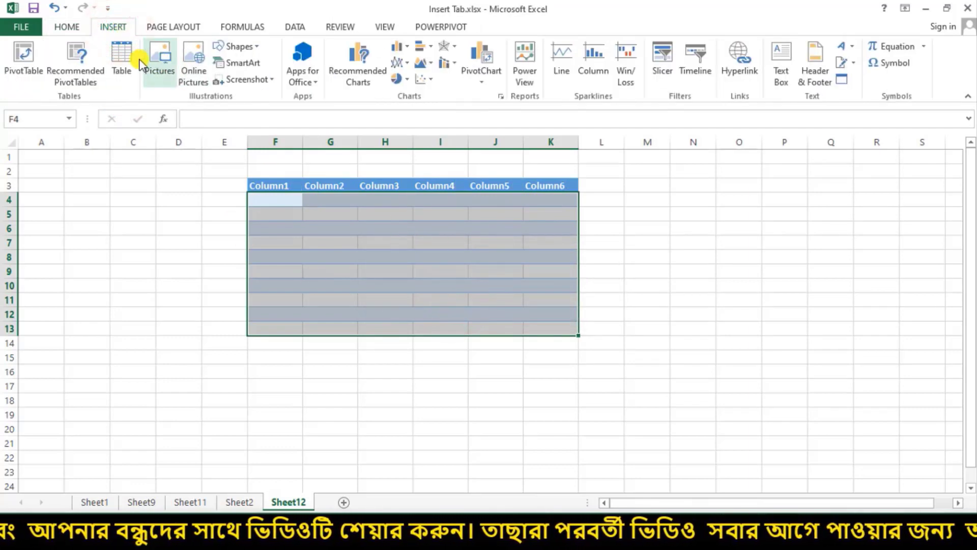
click(303, 235)
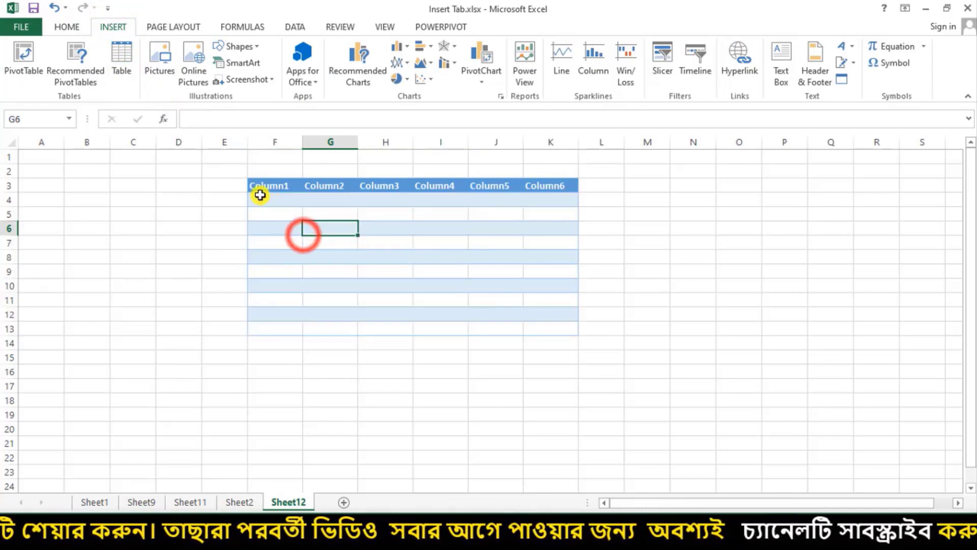
drag(253, 185, 560, 327)
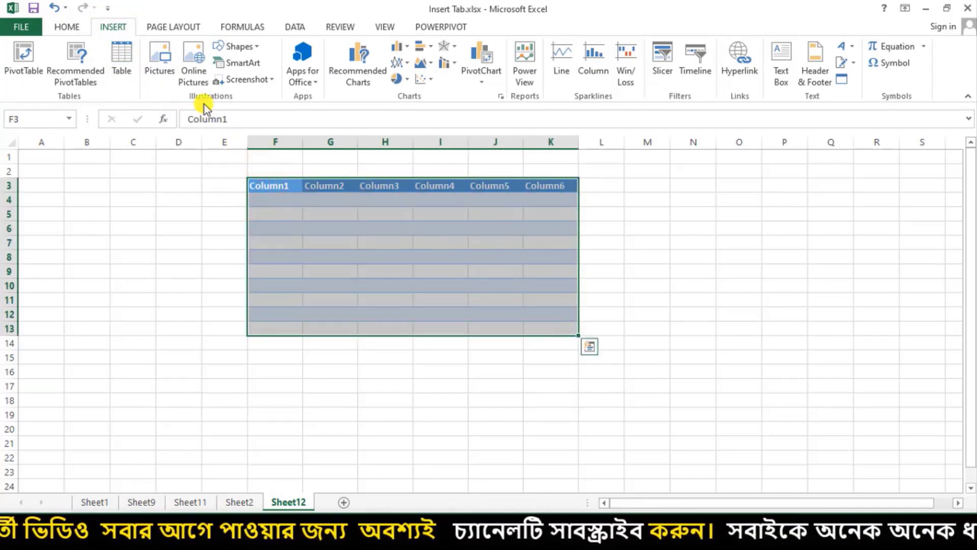
click(120, 66)
click(660, 267)
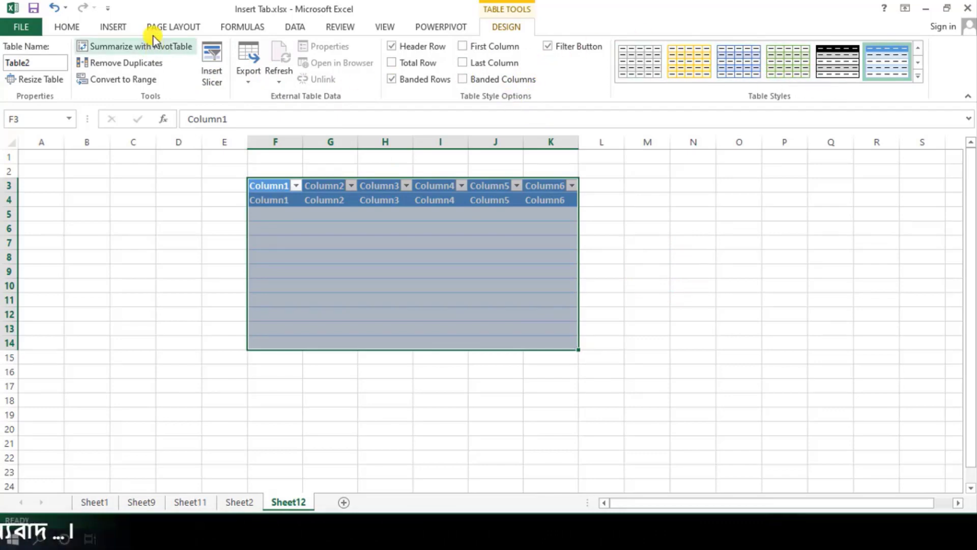
click(120, 28)
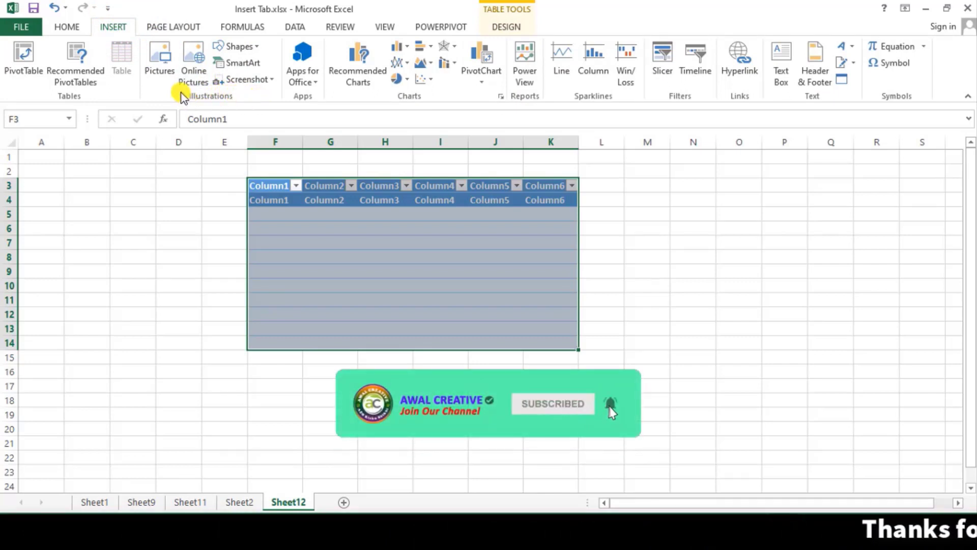
mouse_move(174, 85)
mouse_down()
mouse_move(245, 120)
mouse_move(259, 107)
mouse_up()
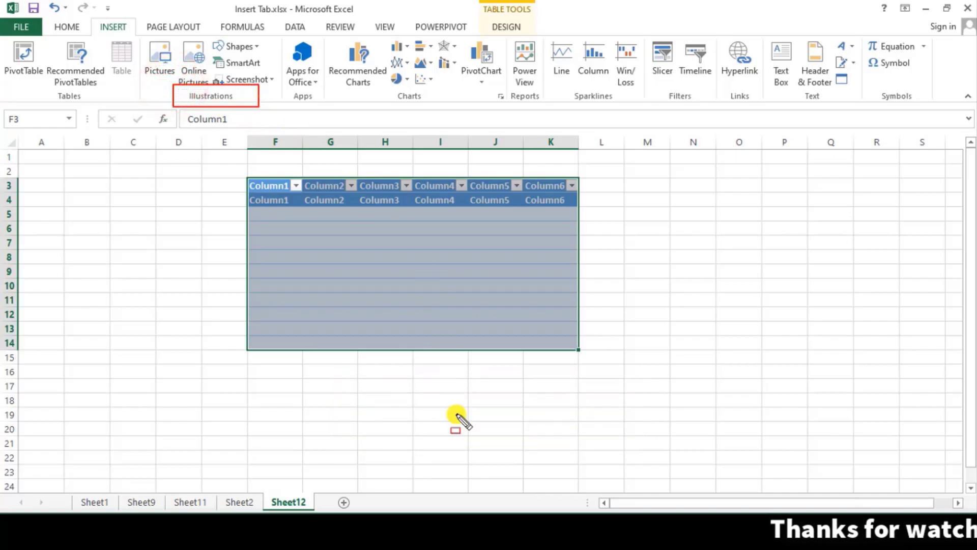
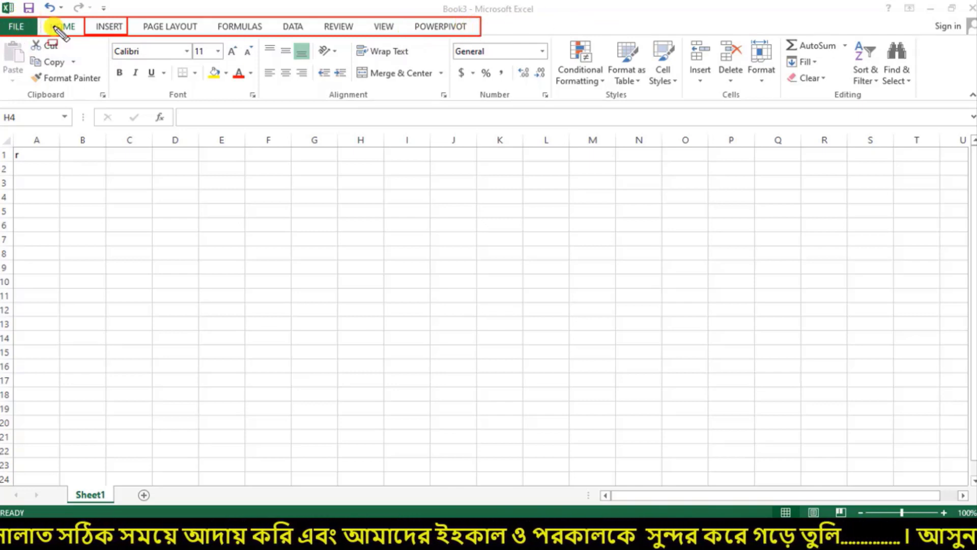
key(Escape)
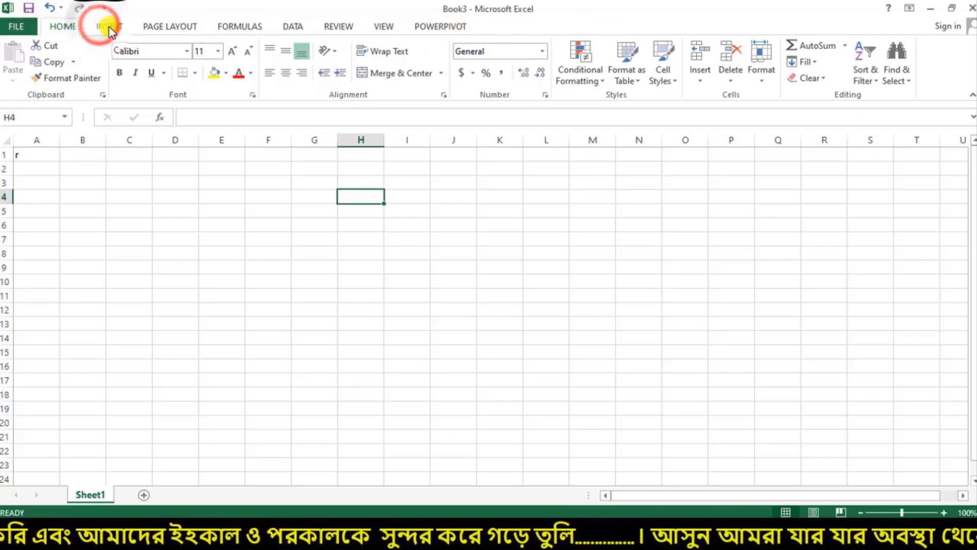
click(103, 26)
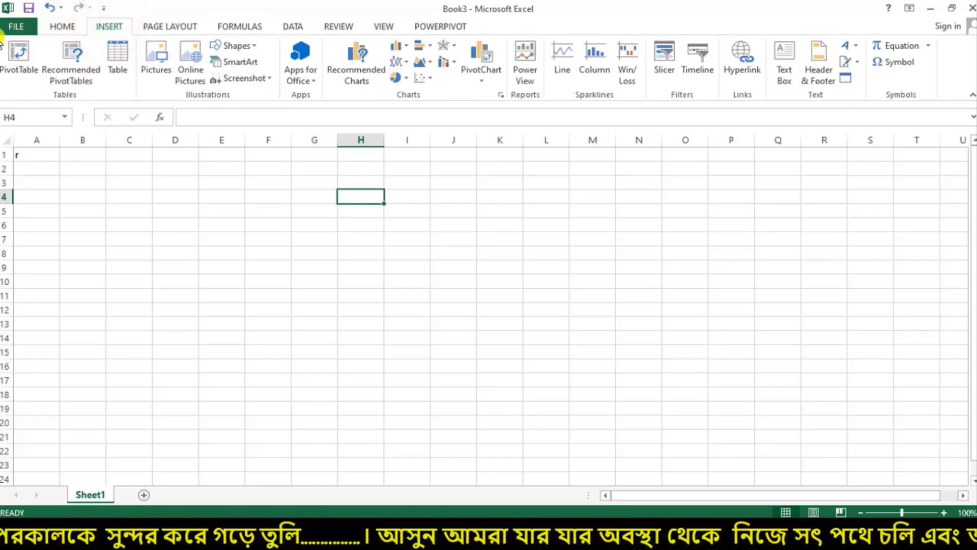
drag(98, 65, 134, 101)
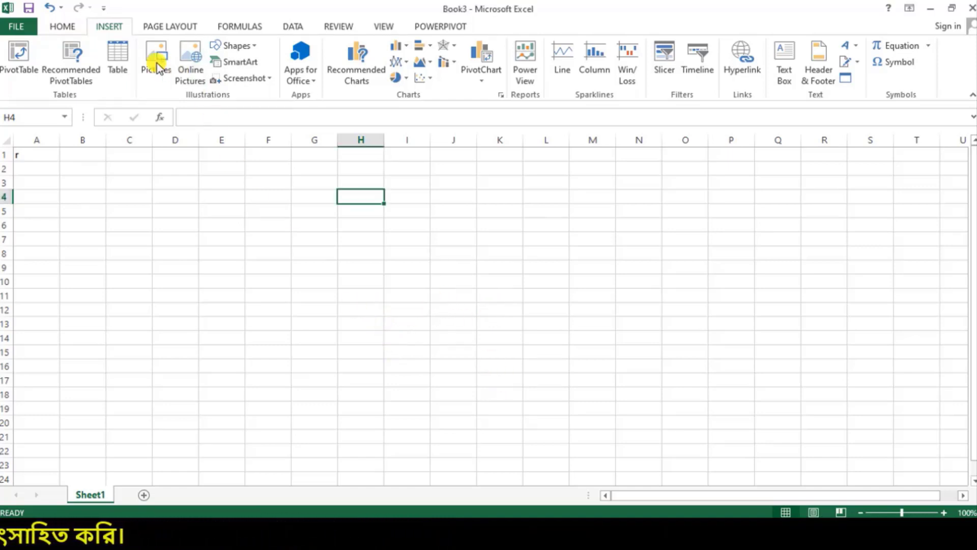
click(135, 35)
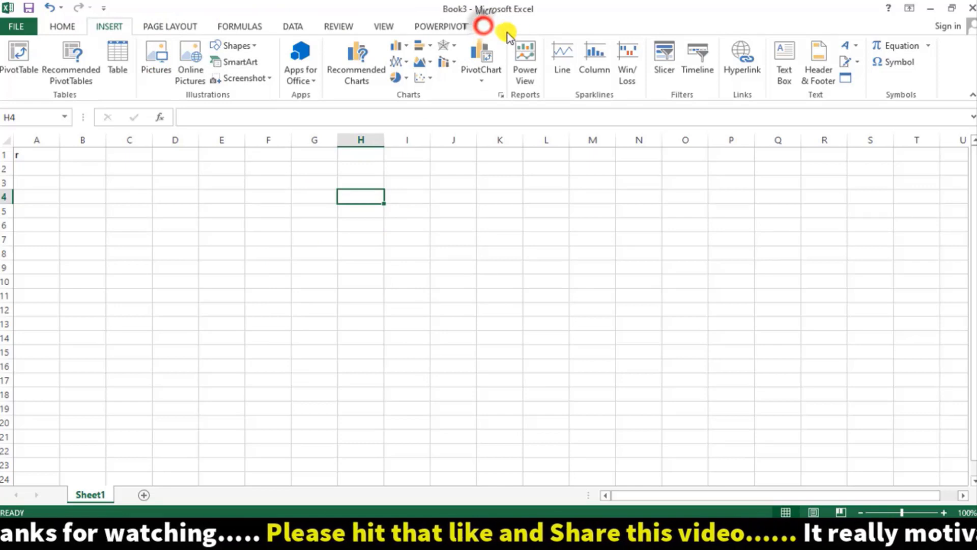
Step: Insert the portrait JPG photo from the Desktop folder into the worksheet at cell H4
click(161, 68)
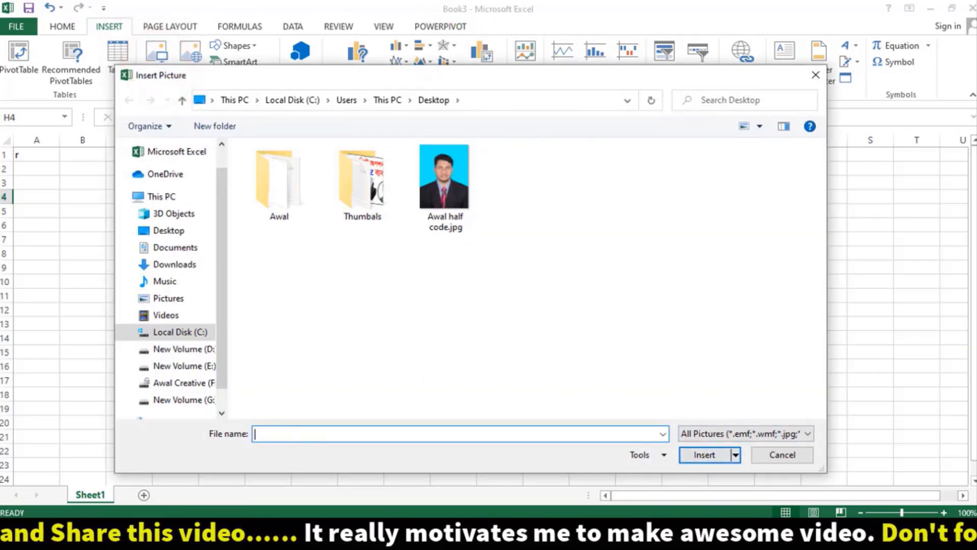
drag(395, 74, 397, 46)
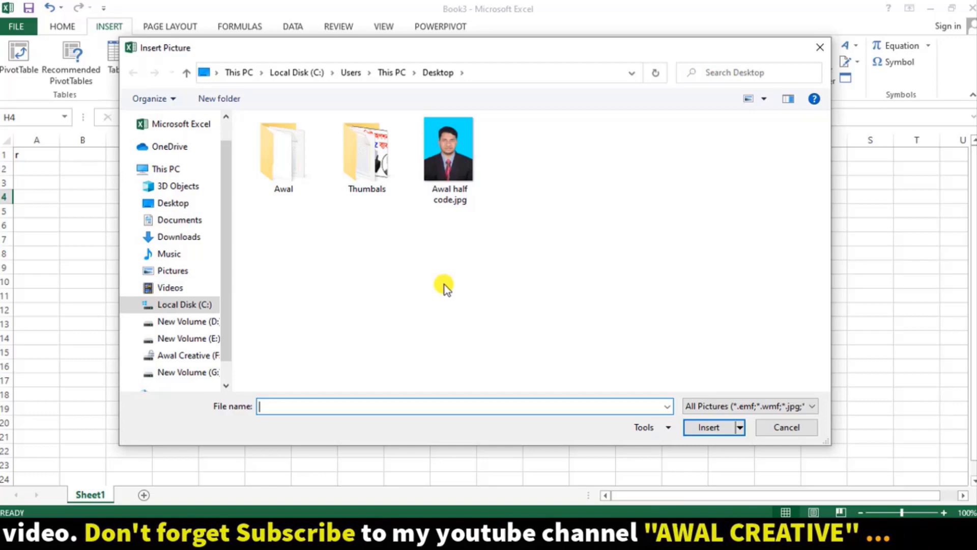
click(162, 169)
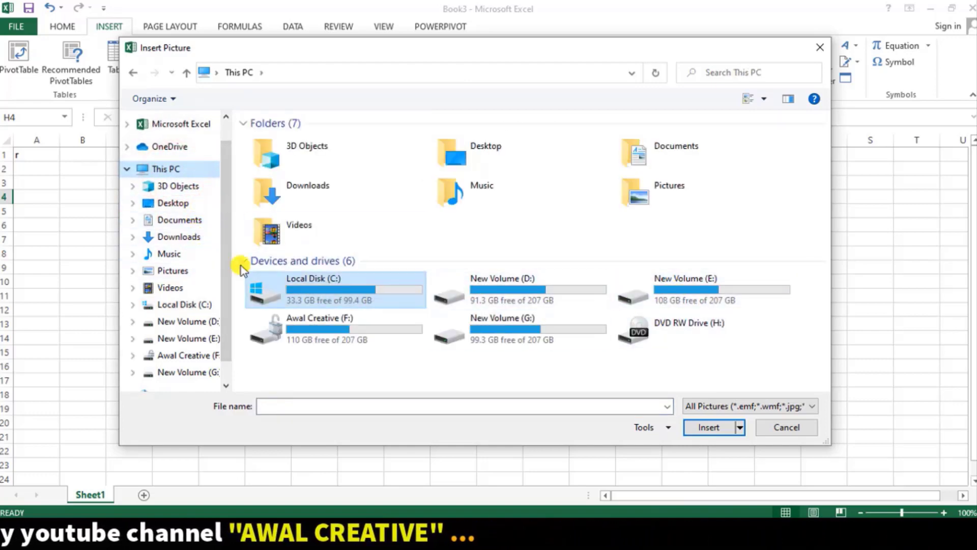
click(179, 219)
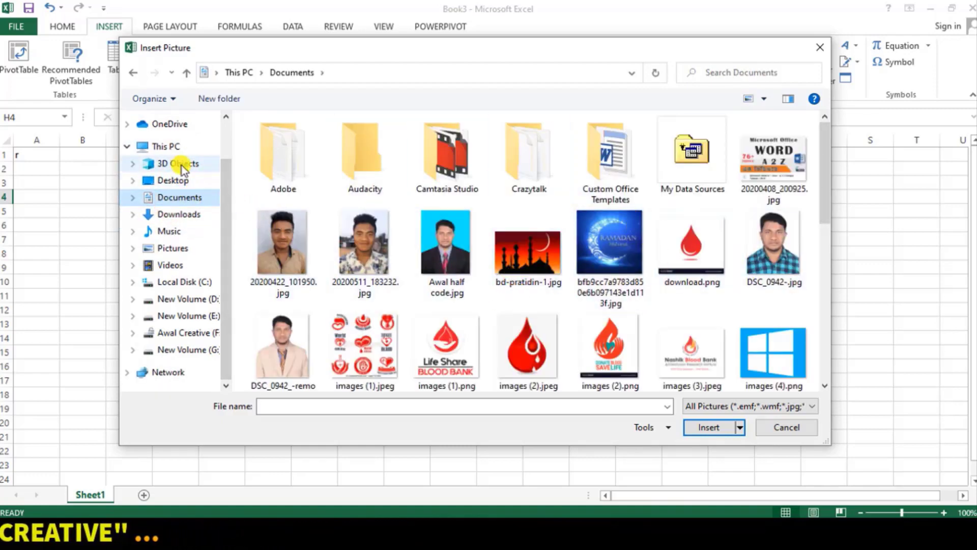
click(172, 180)
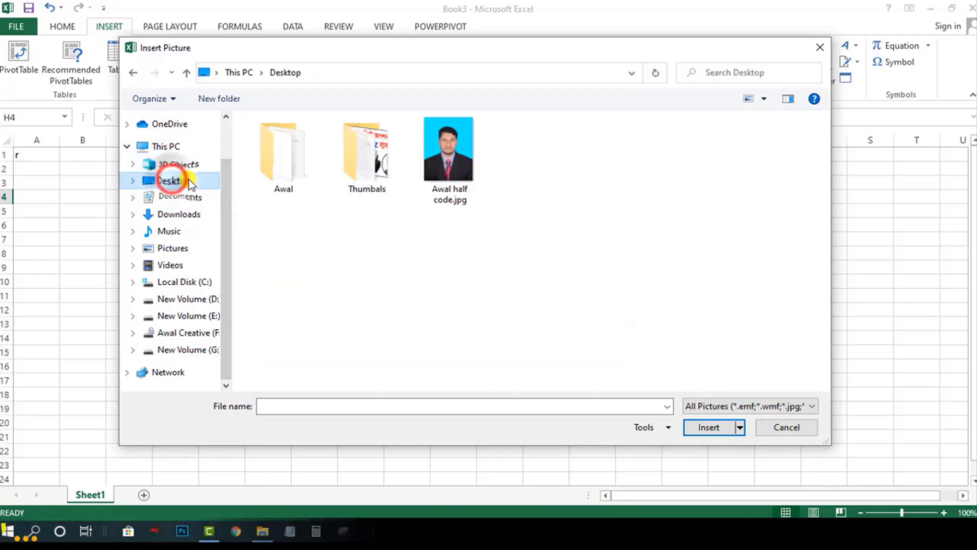
click(455, 152)
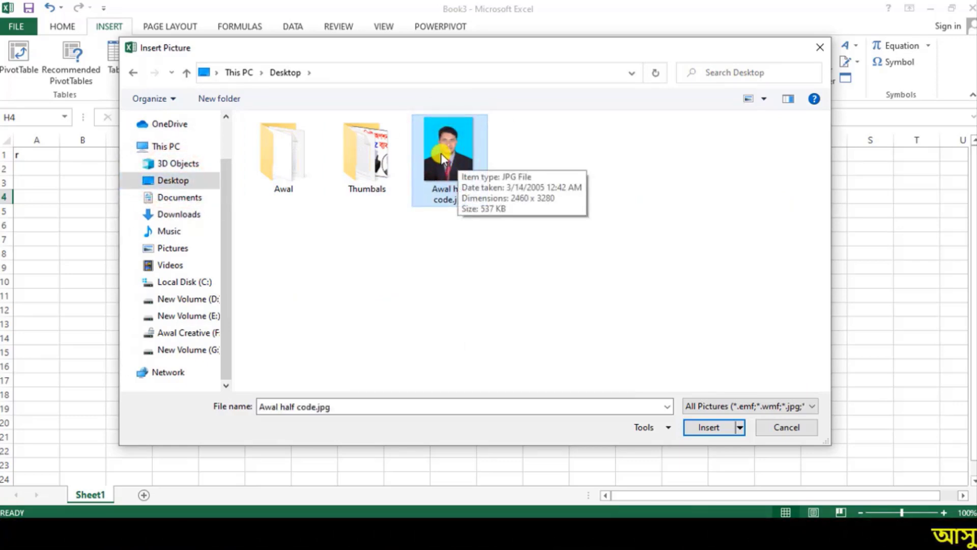
click(710, 429)
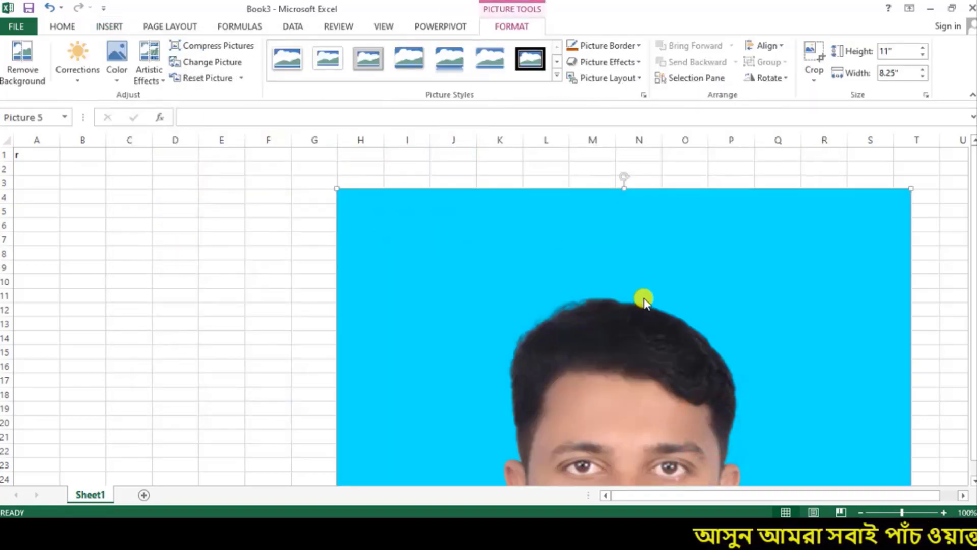
Step: Shrink the inserted portrait proportionally to about 4.01" high by 3.01" wide and place it over columns G to K, from row 2 to row 21
scroll(661, 307, down, 4)
scroll(621, 305, up, 4)
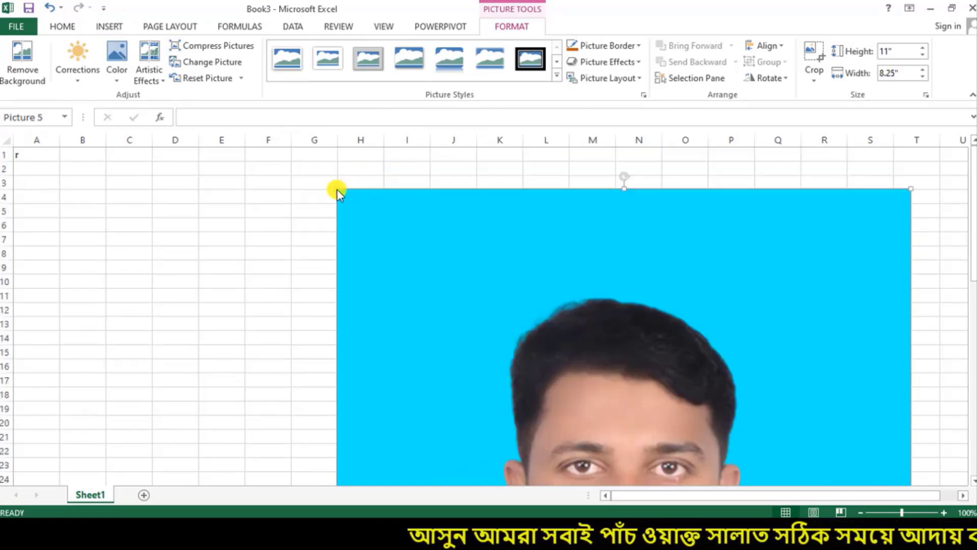
drag(337, 190, 380, 186)
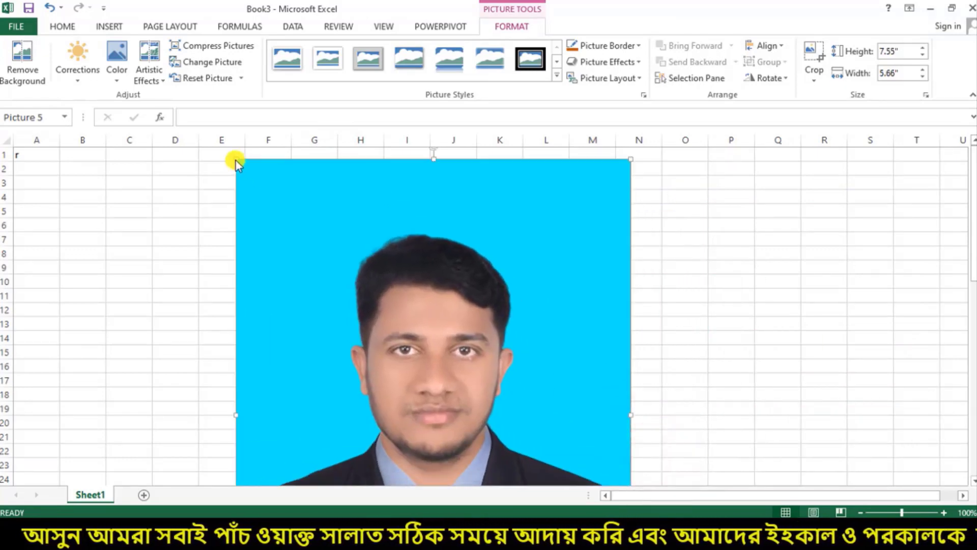
drag(235, 160, 367, 312)
drag(414, 369, 352, 205)
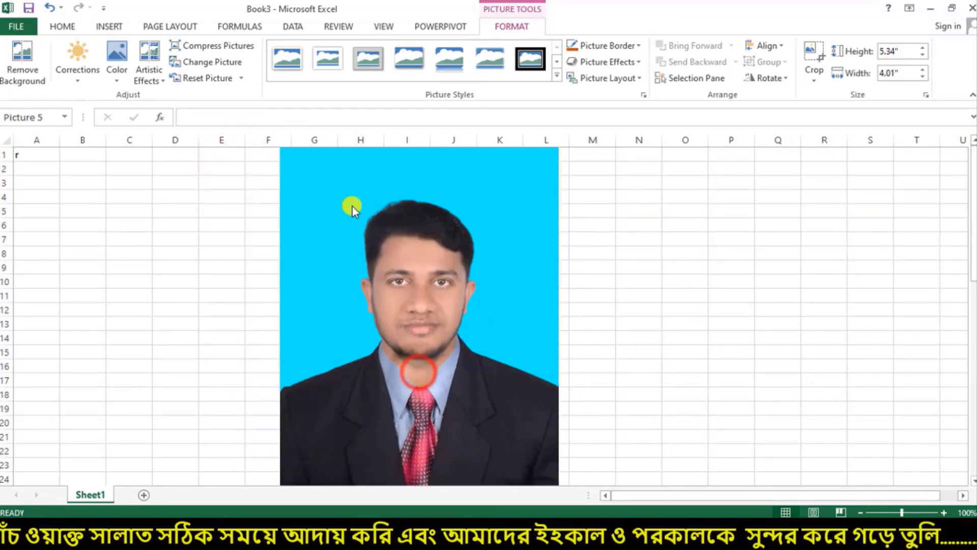
drag(279, 166, 349, 262)
drag(395, 328, 341, 241)
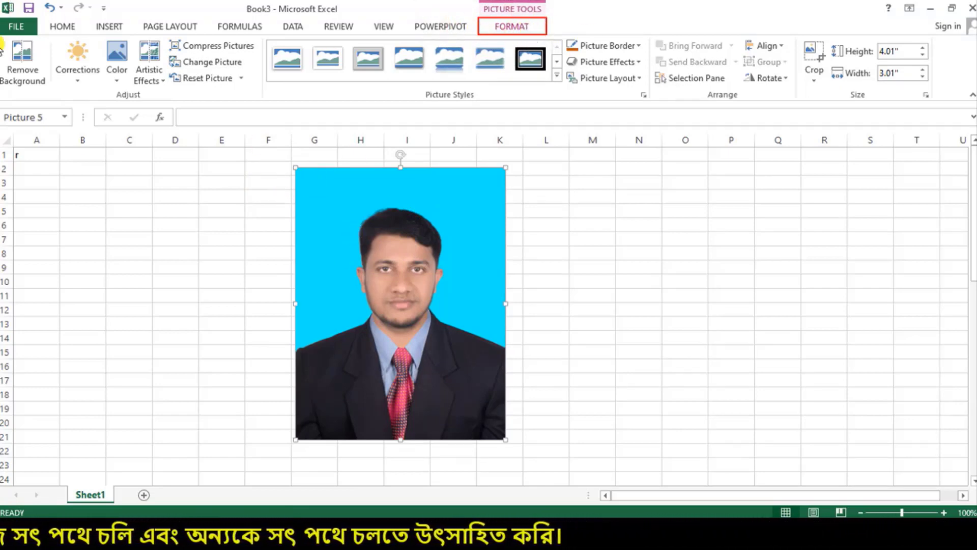
mouse_move(1, 35)
mouse_down()
mouse_move(65, 57)
mouse_move(563, 131)
mouse_move(934, 100)
mouse_up()
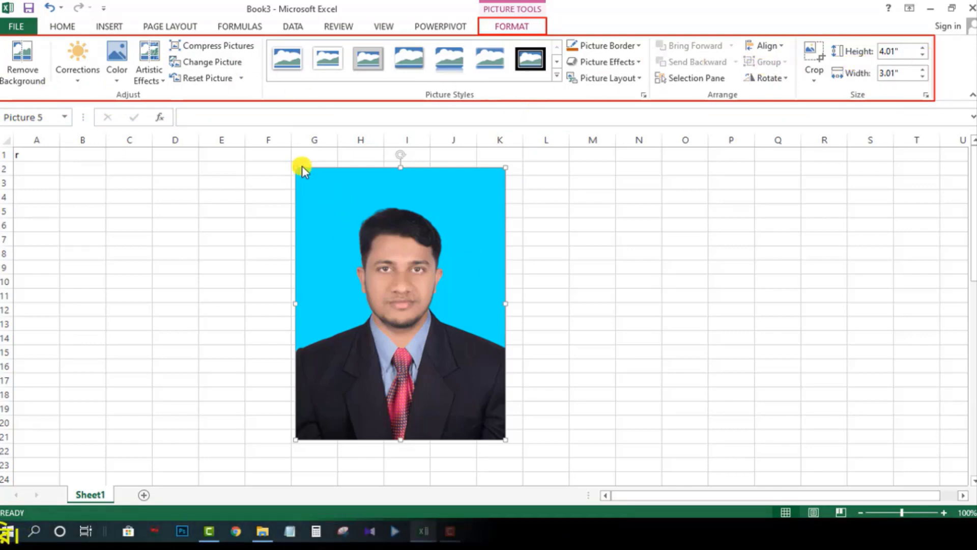
drag(292, 167, 349, 197)
mouse_move(400, 235)
mouse_down()
mouse_move(489, 312)
mouse_move(515, 409)
mouse_move(508, 442)
mouse_up()
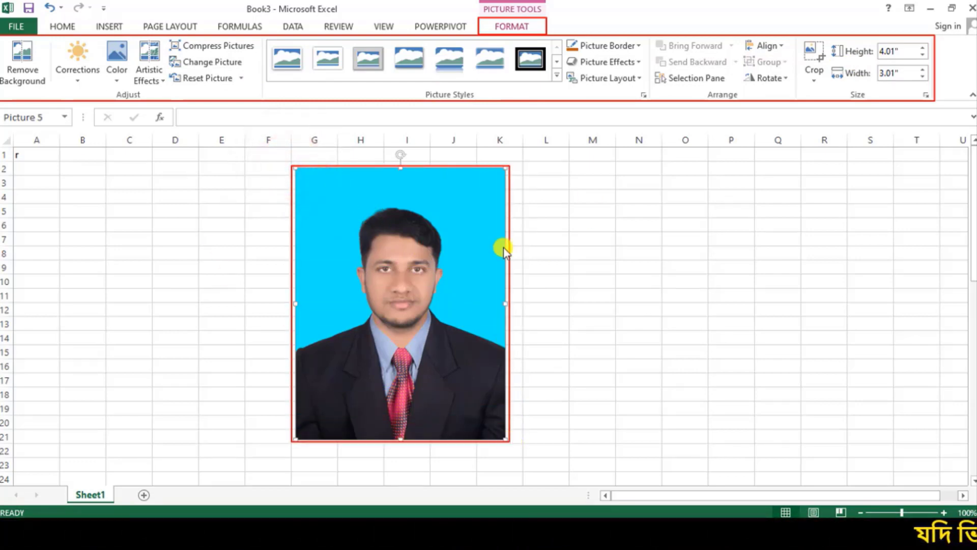
key(Escape)
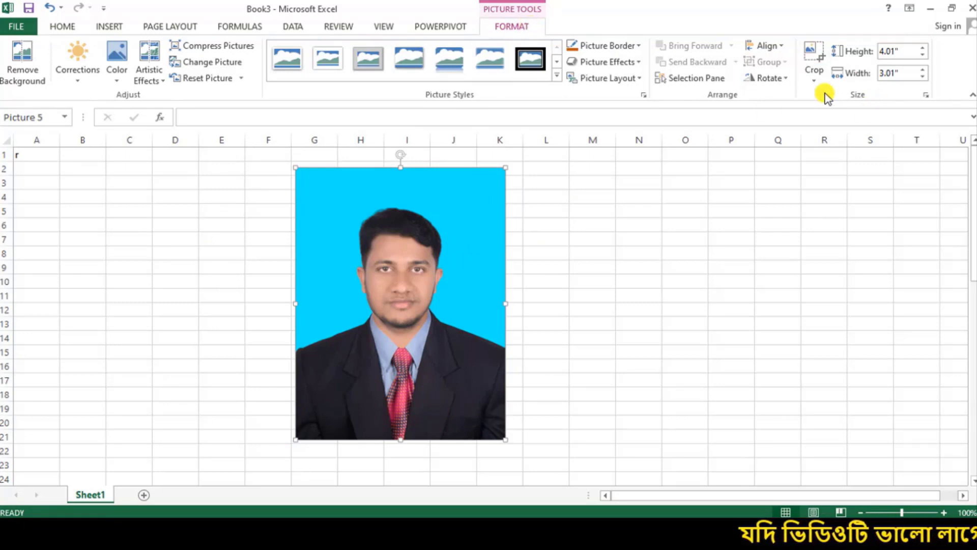
Step: Nudge the portrait slightly left, keeping it over columns G to K from row 2 to row 21
click(110, 27)
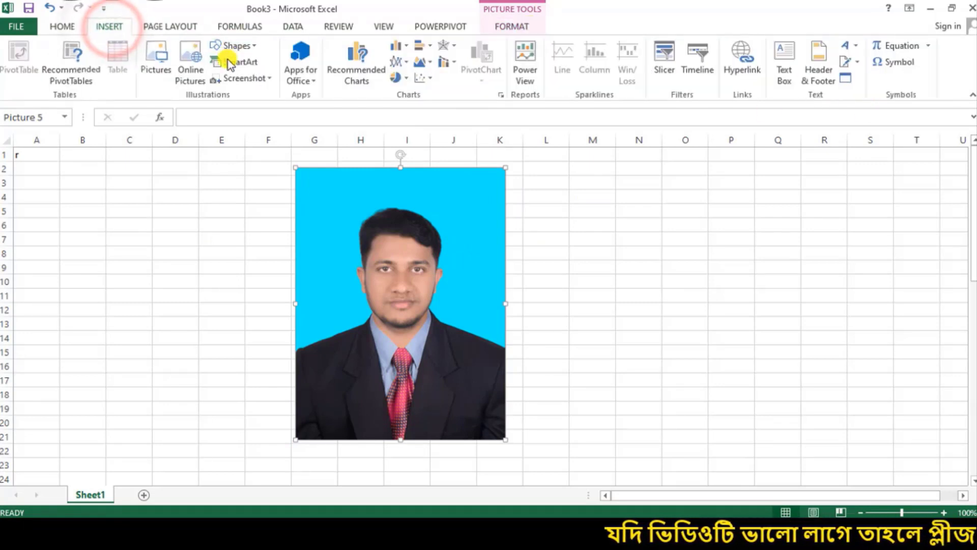
click(508, 24)
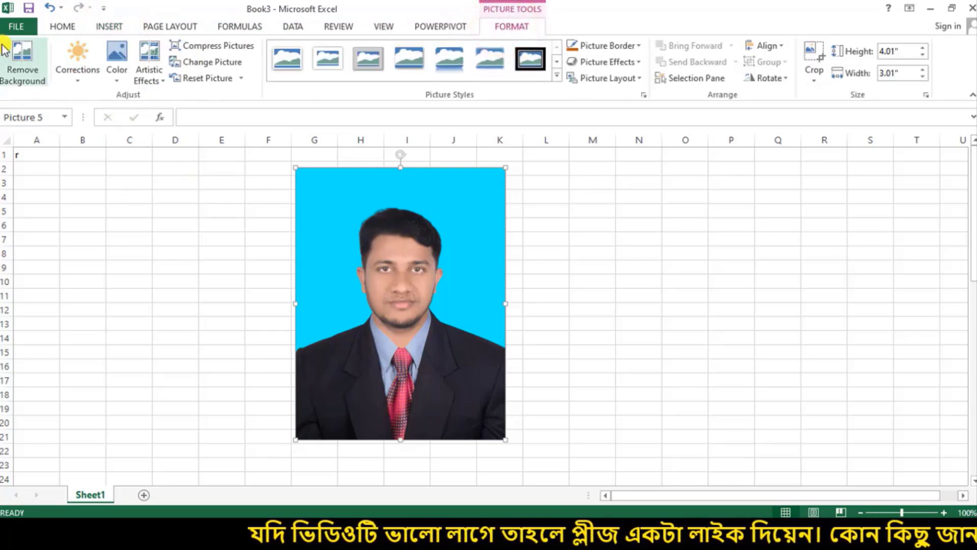
click(20, 62)
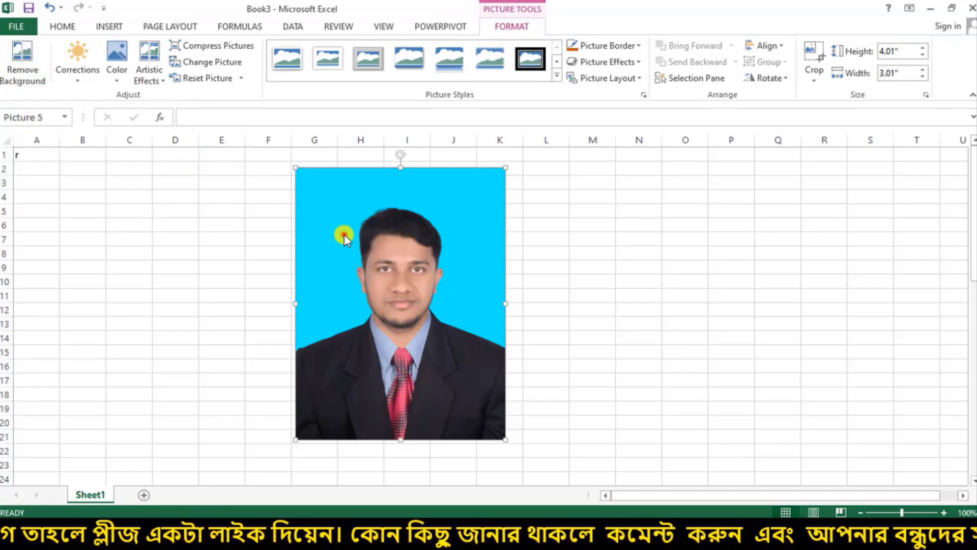
drag(389, 223, 353, 233)
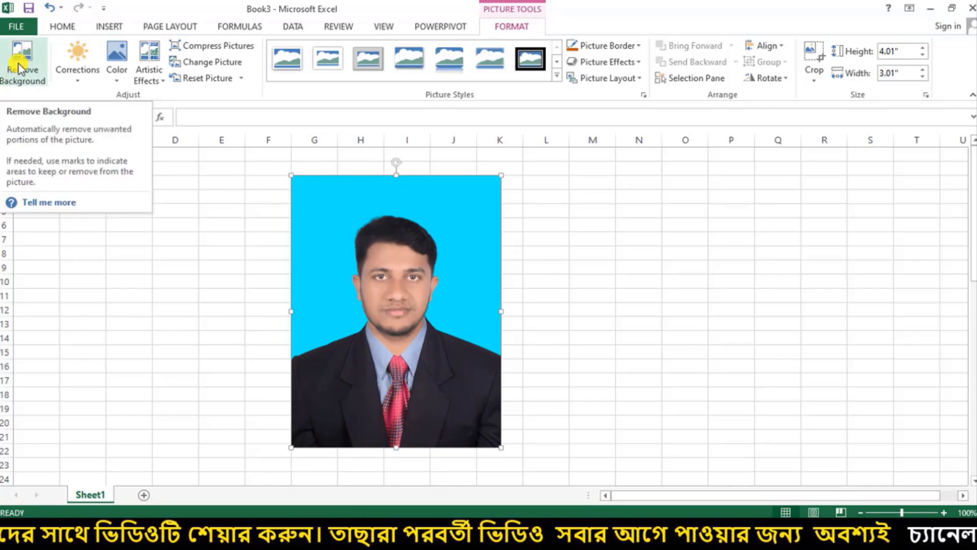
mouse_move(378, 260)
mouse_down()
mouse_move(405, 276)
mouse_move(378, 246)
mouse_up()
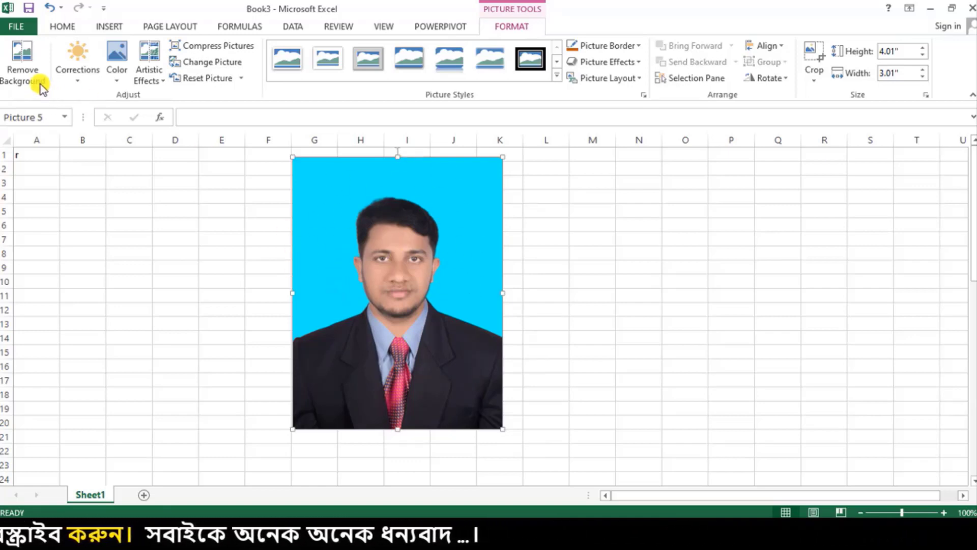
mouse_move(353, 214)
mouse_down()
mouse_move(338, 210)
mouse_move(358, 216)
mouse_up()
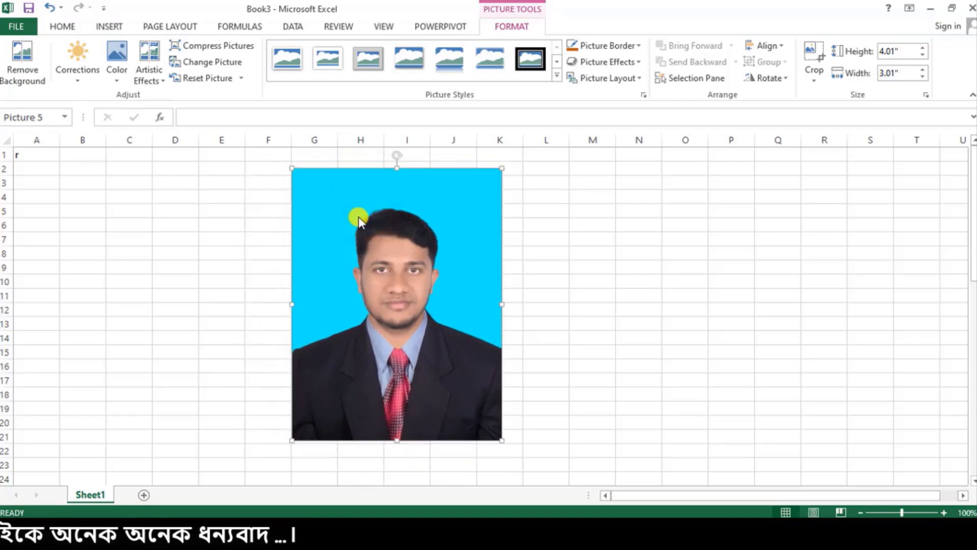
Step: Start removing the portrait's background and extend the removal frame to the picture's bottom edge and slightly outward at the left shoulder
click(29, 69)
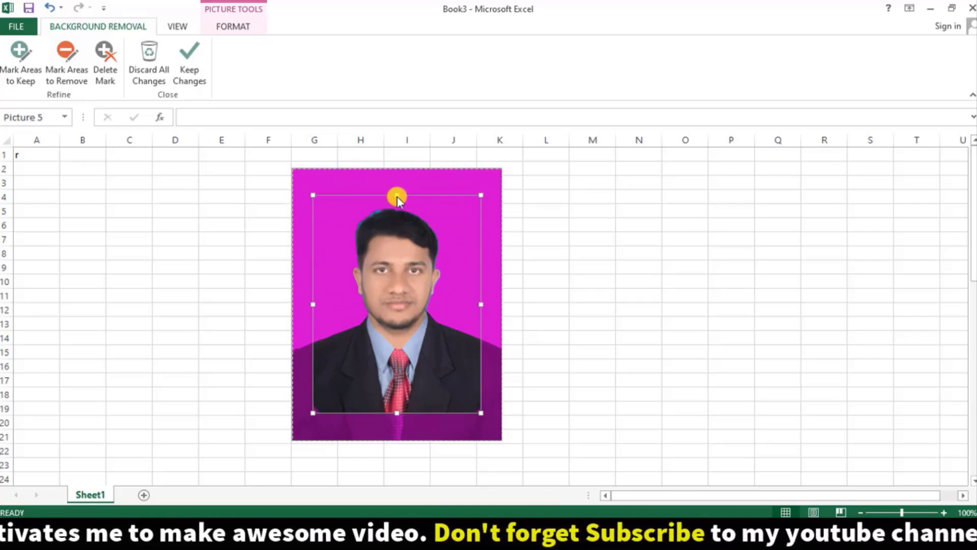
drag(395, 413, 395, 440)
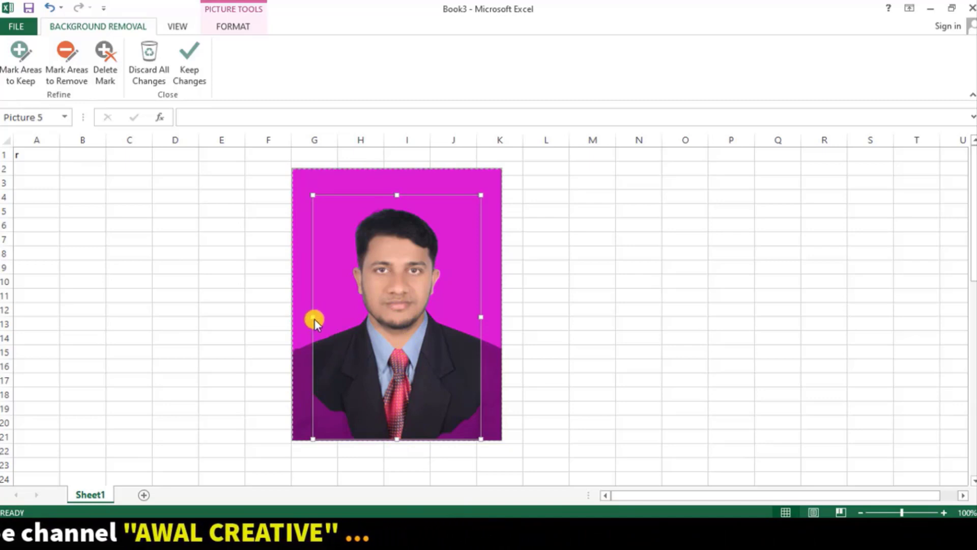
drag(313, 318, 304, 324)
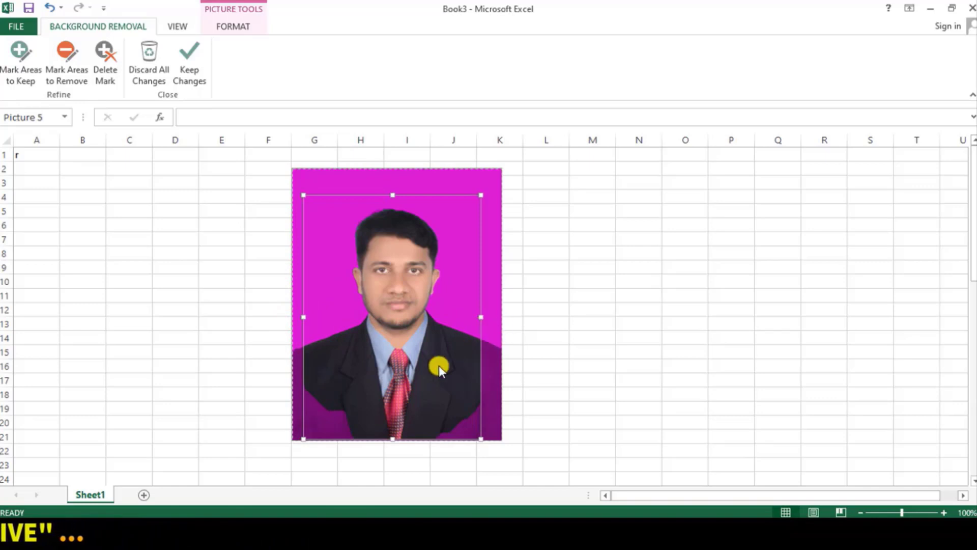
drag(392, 438, 393, 442)
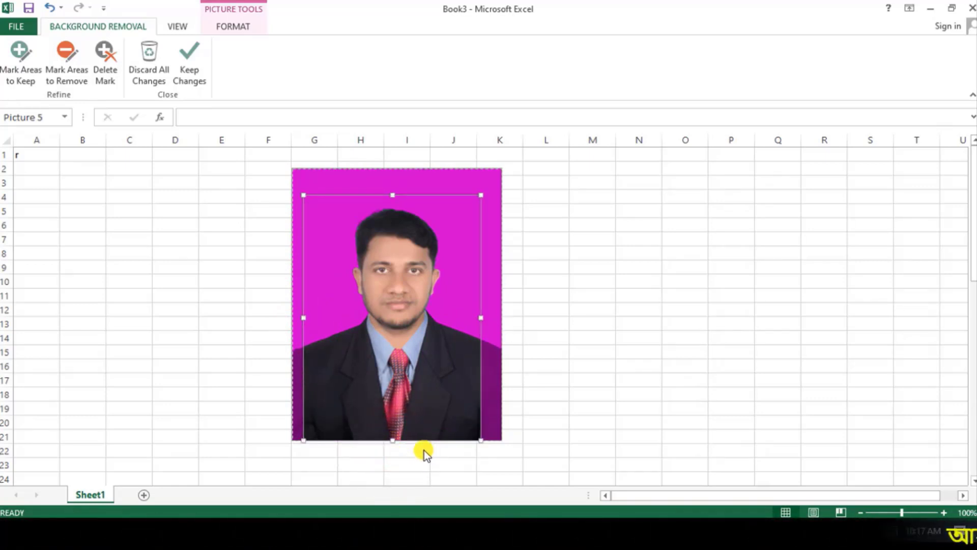
Step: Mark three background areas to remove: one on each side above the head and one near the picture's right edge
click(75, 72)
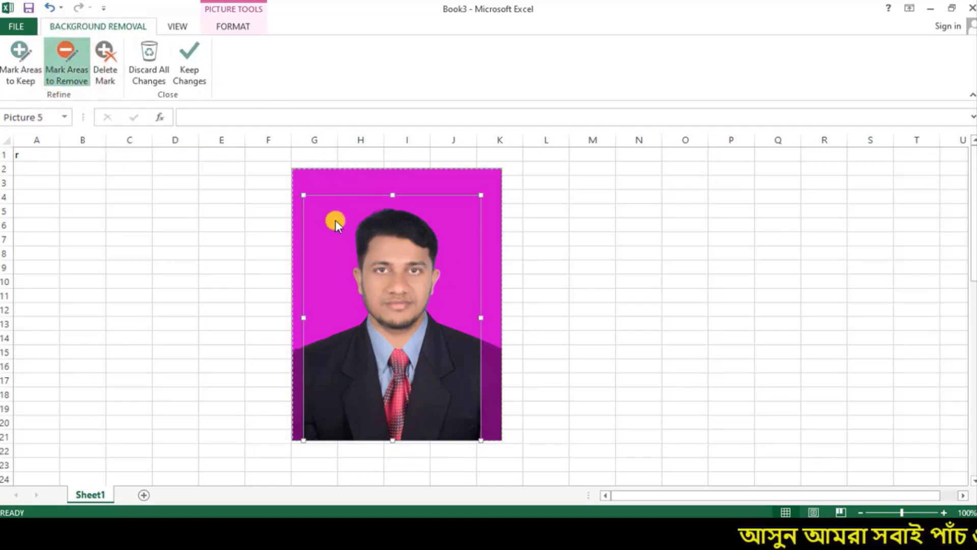
drag(326, 220, 368, 200)
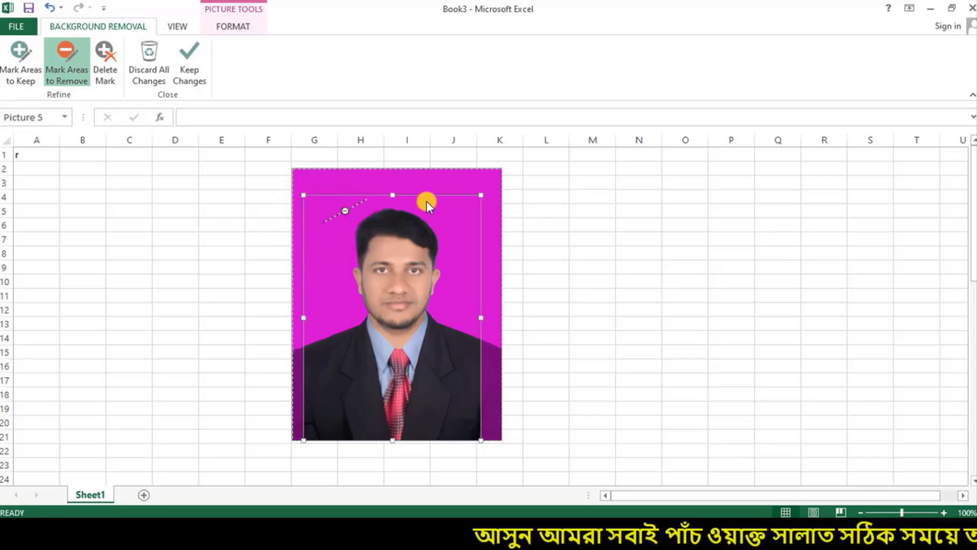
drag(402, 201, 464, 212)
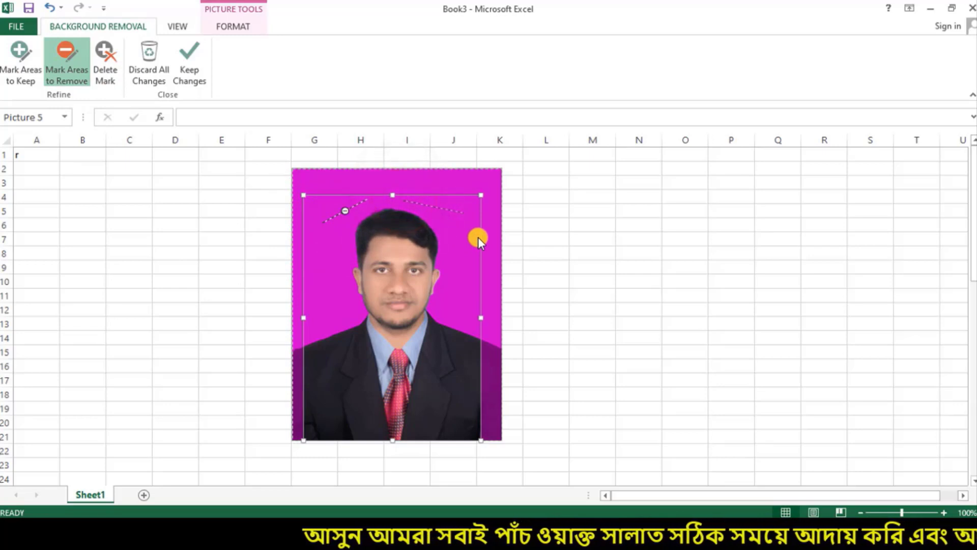
click(489, 209)
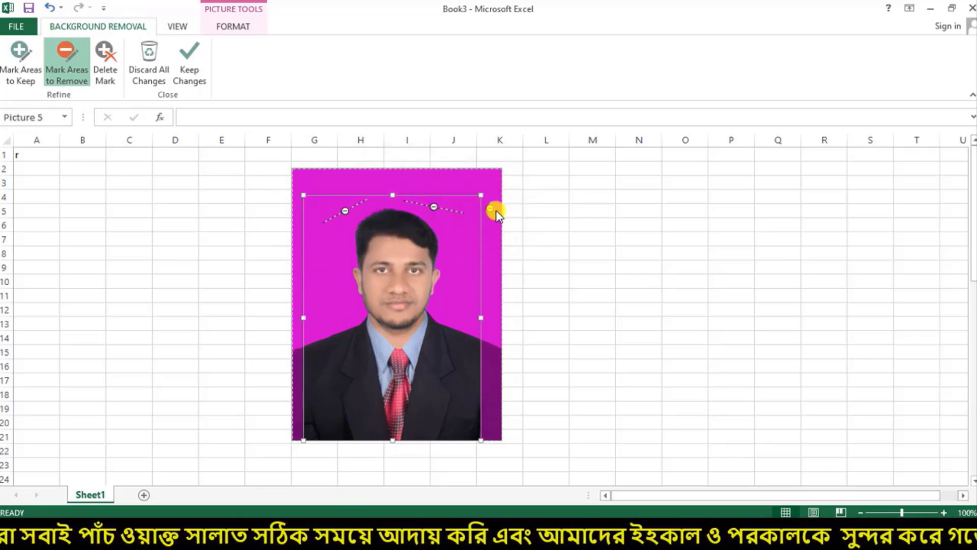
Step: Delete the three removal marks around the head
click(105, 64)
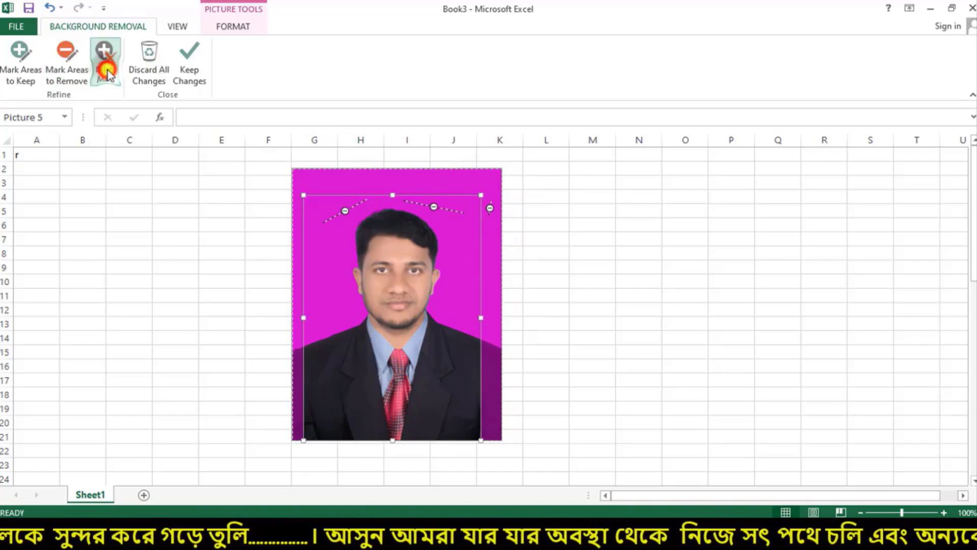
click(490, 209)
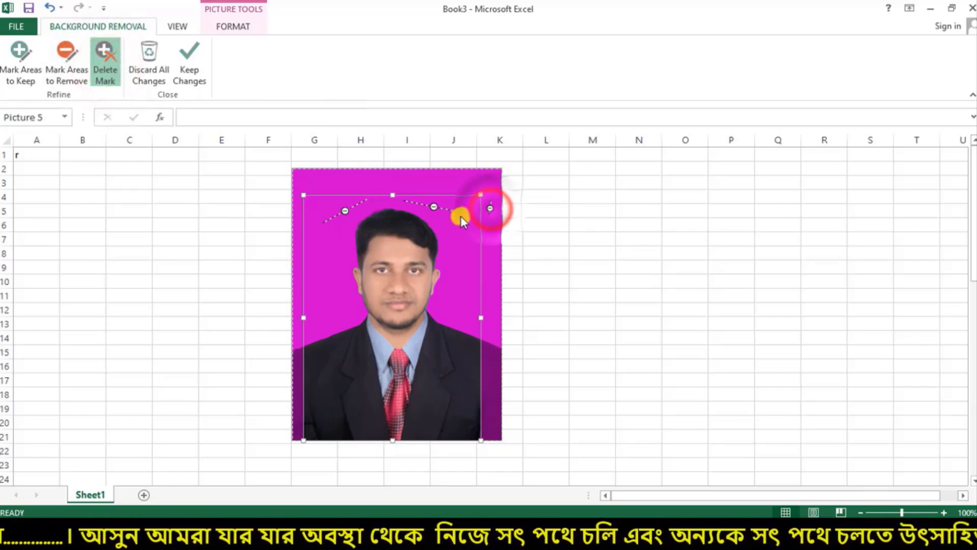
click(432, 209)
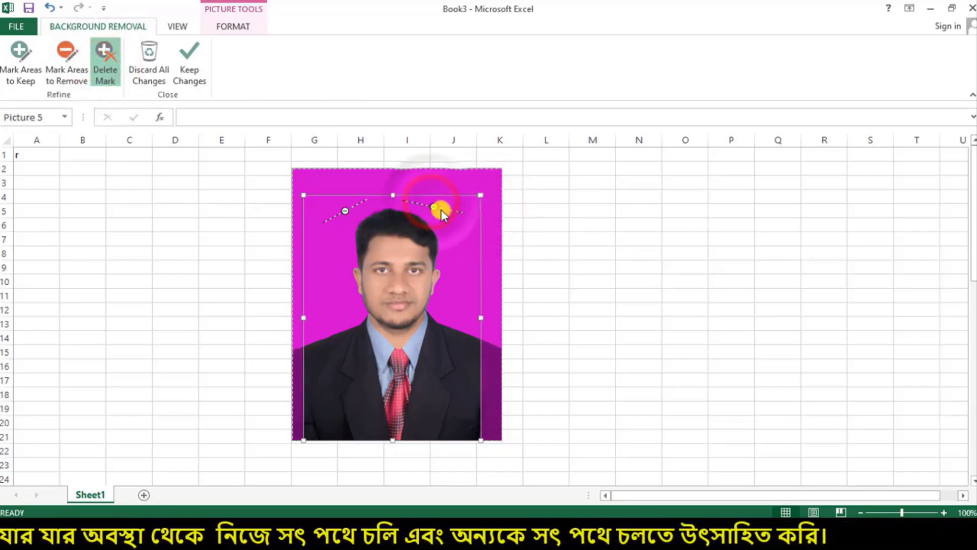
click(341, 210)
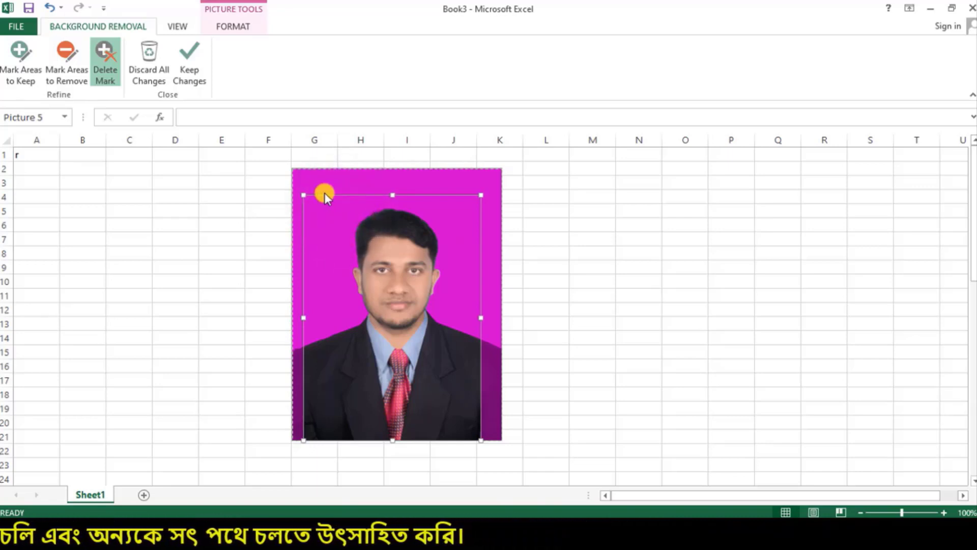
Step: Mark two background spots above the head as areas to keep, and delete both marks
click(20, 60)
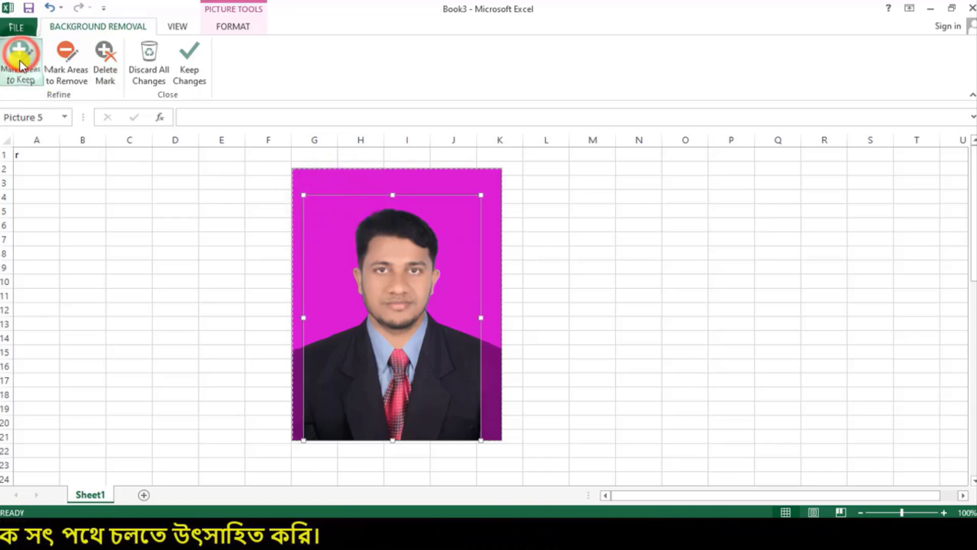
click(334, 188)
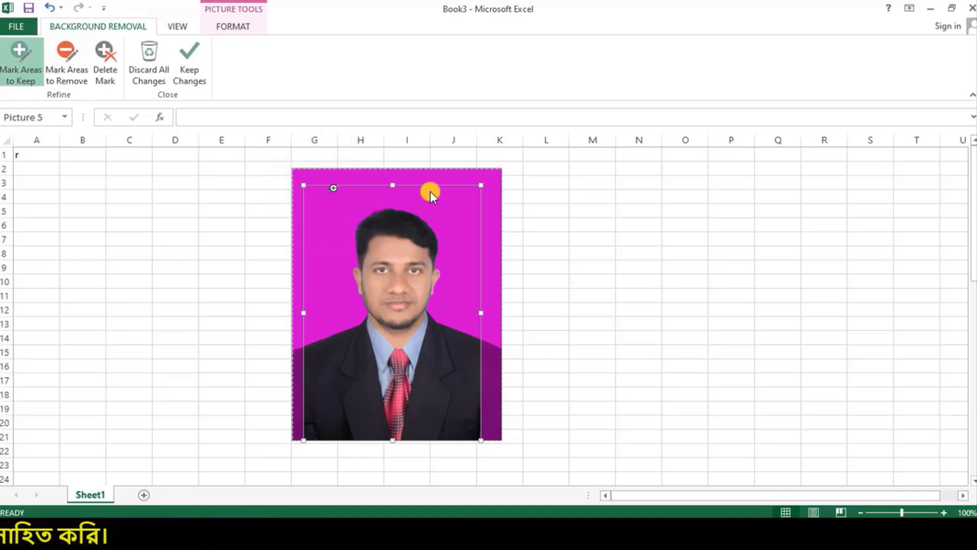
click(437, 179)
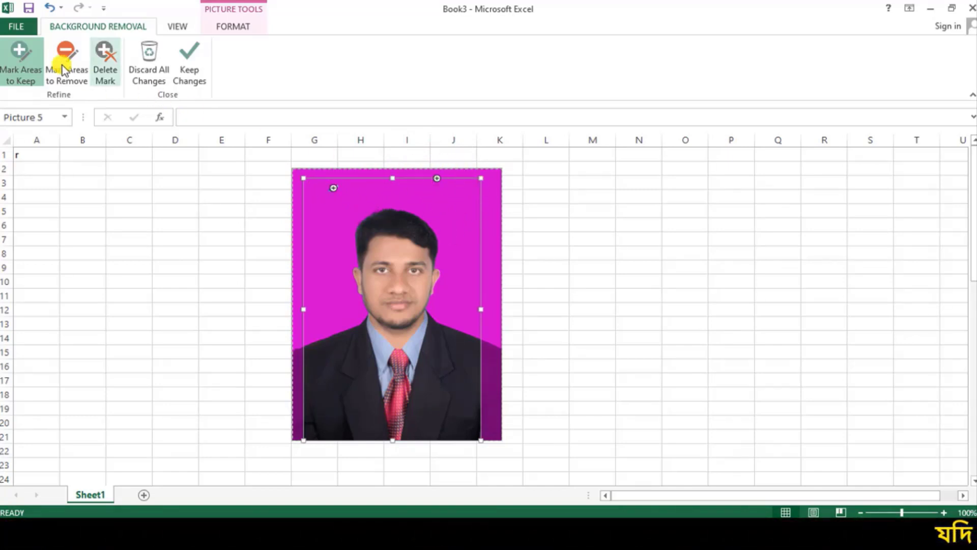
click(102, 66)
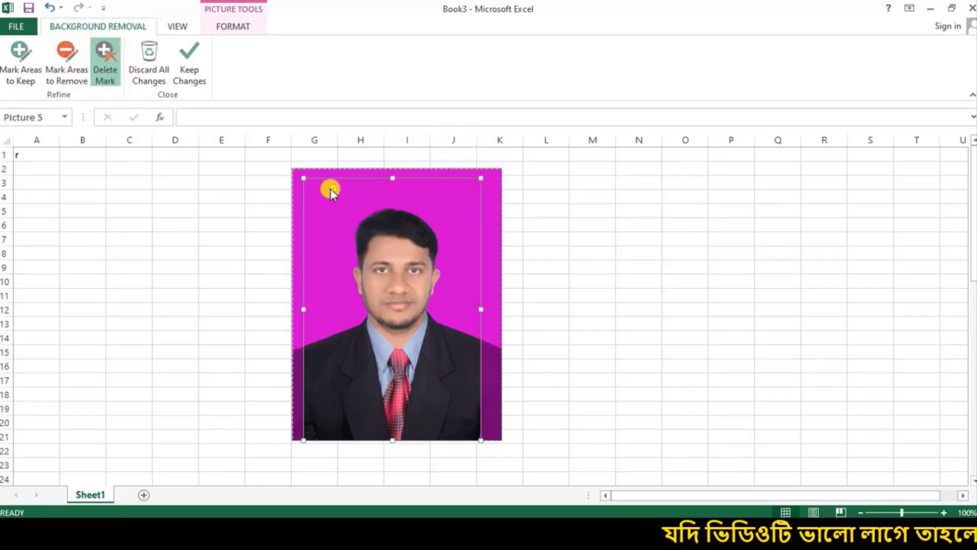
click(333, 188)
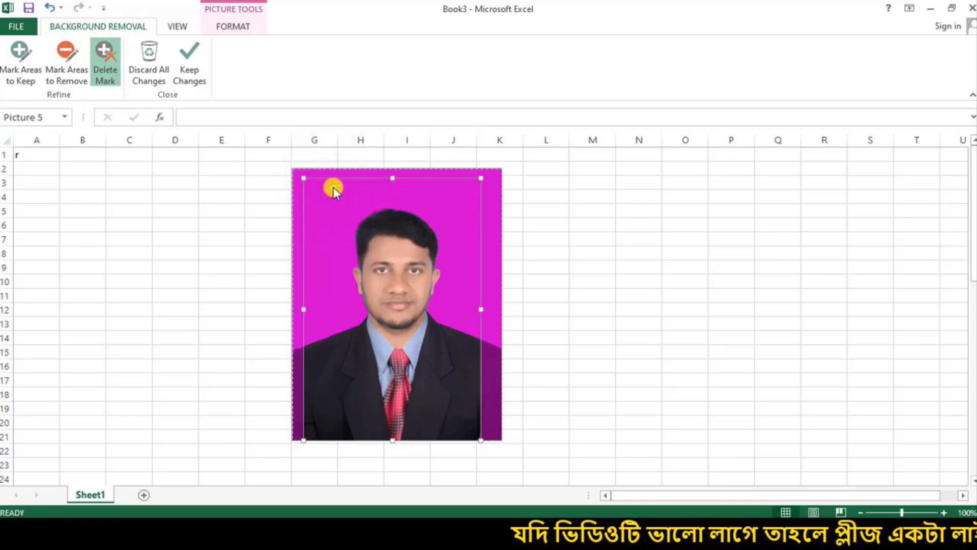
Step: Mark two background spots just above the hair as areas to remove
click(66, 65)
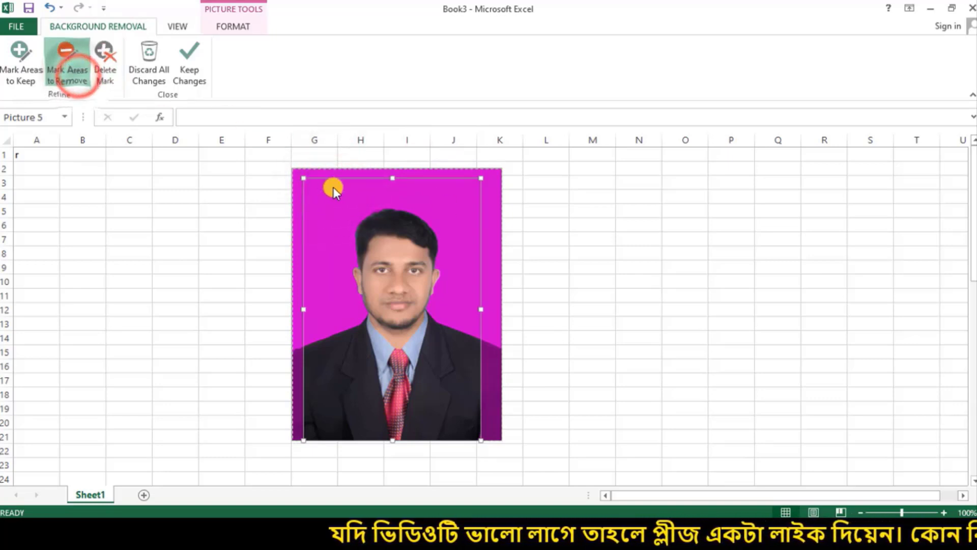
click(361, 201)
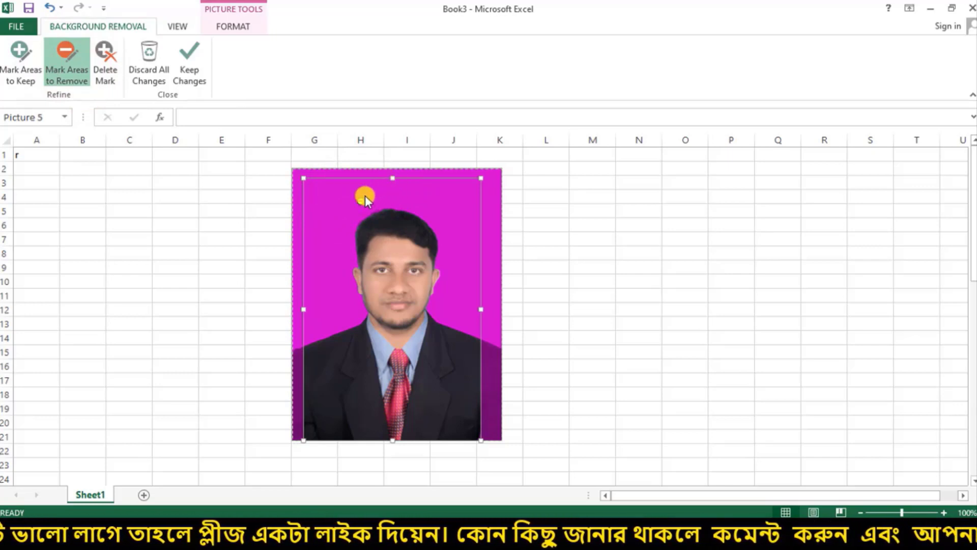
click(397, 197)
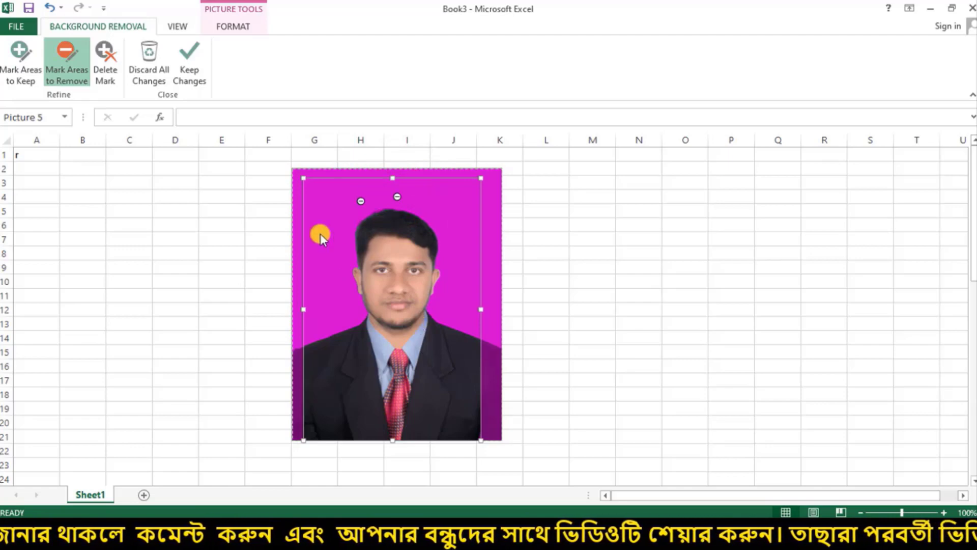
Step: Delete the two marks above the hair and discard all background removal changes
click(105, 64)
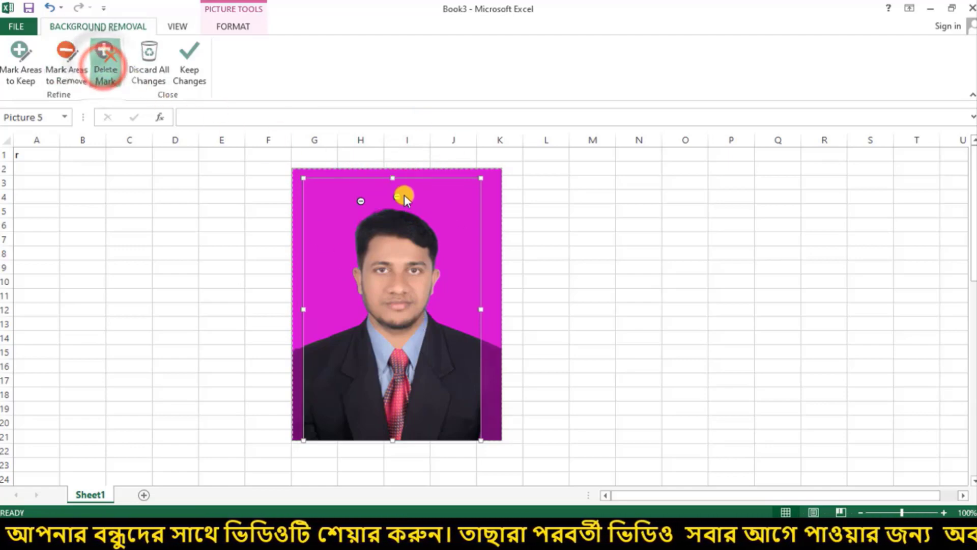
click(362, 201)
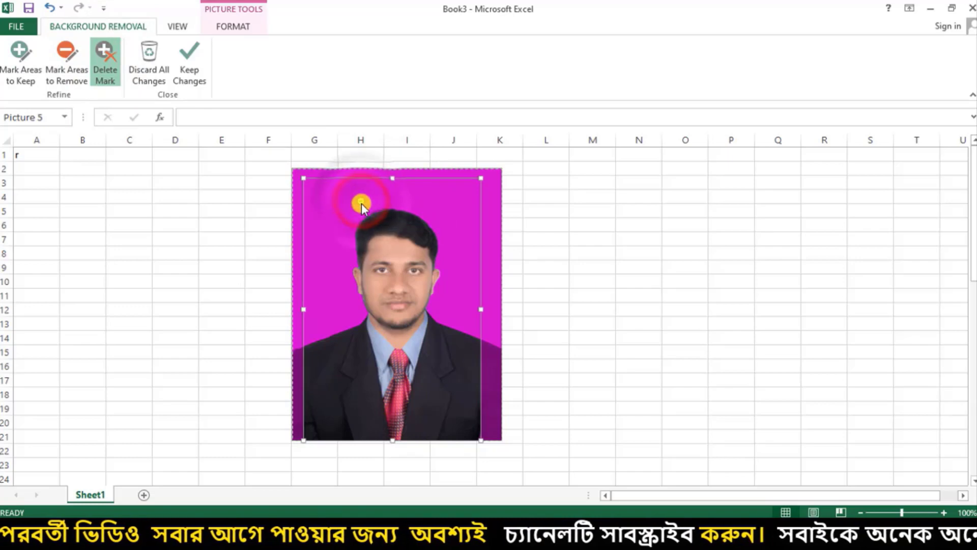
click(146, 75)
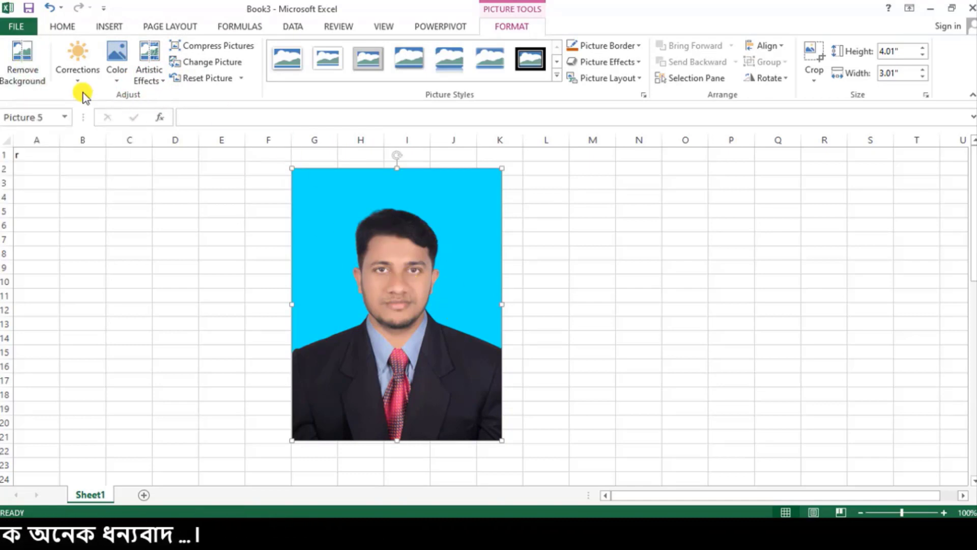
Step: Remove the portrait's background with the frame extended to the bottom edge and widened past both shoulders, keeping the changes
click(30, 64)
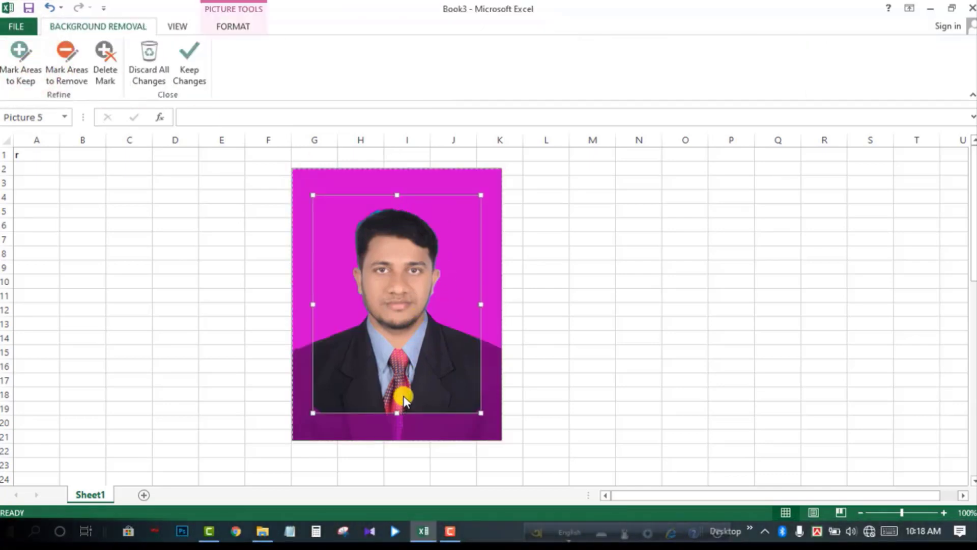
drag(397, 412, 399, 442)
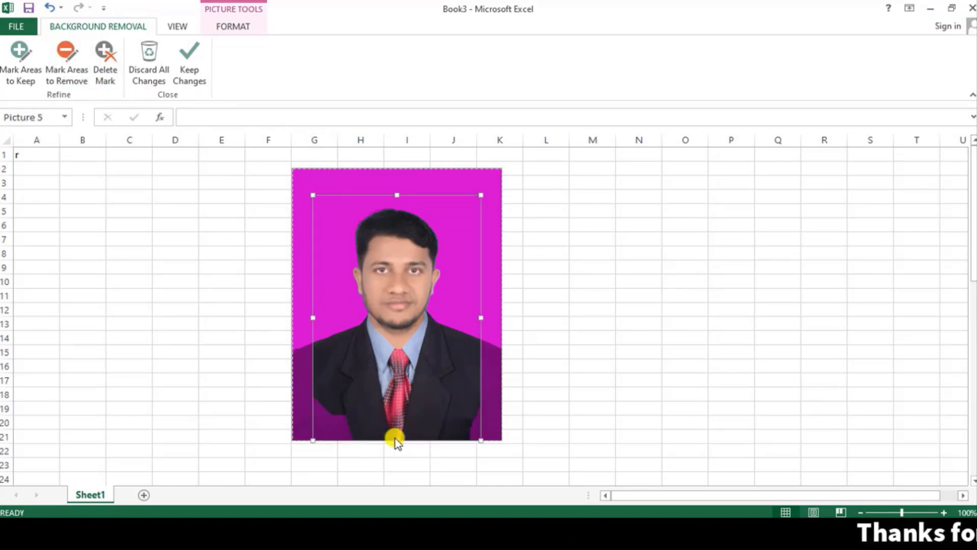
click(398, 443)
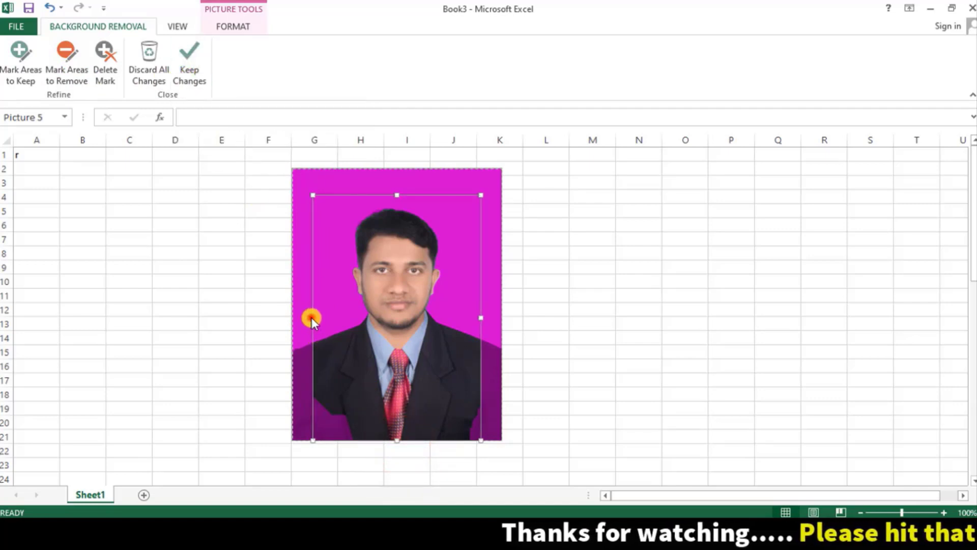
drag(312, 317, 300, 319)
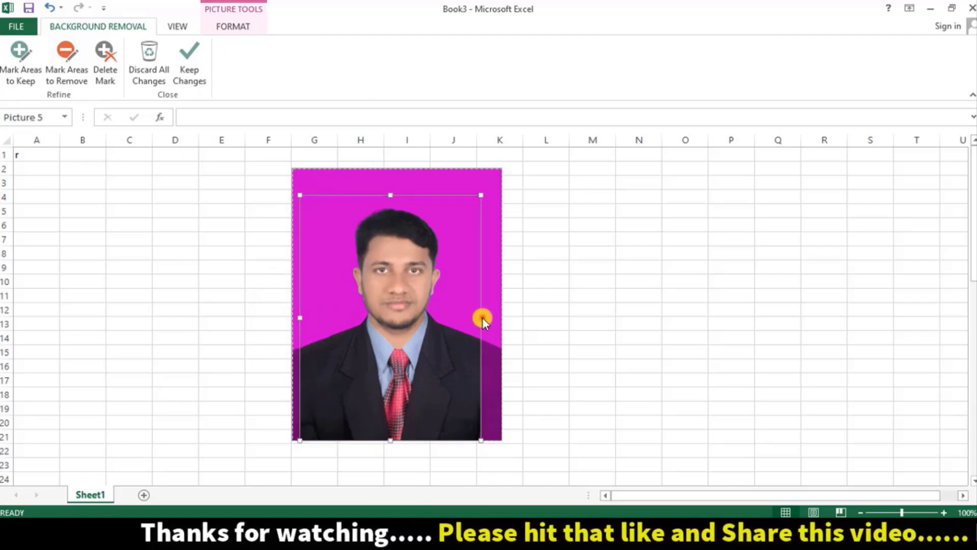
drag(482, 317, 493, 319)
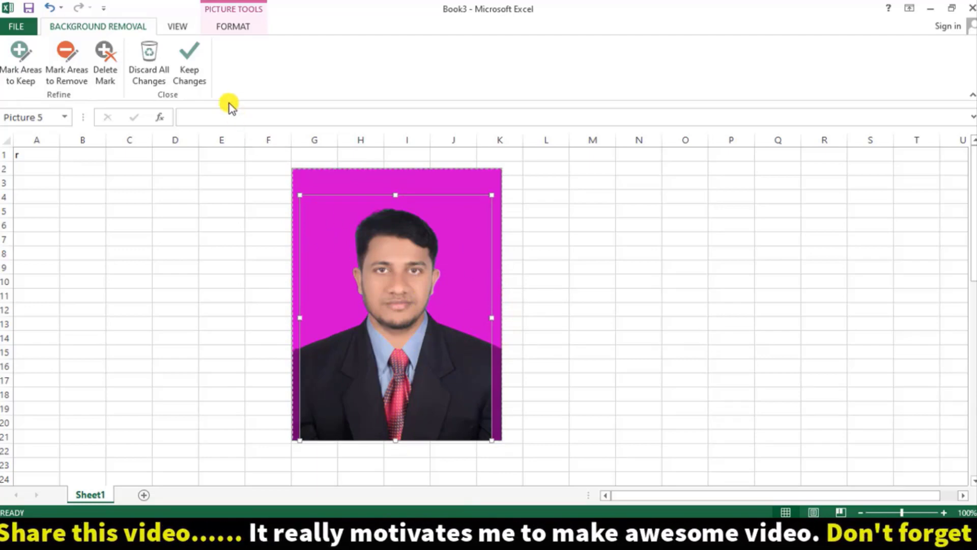
click(190, 65)
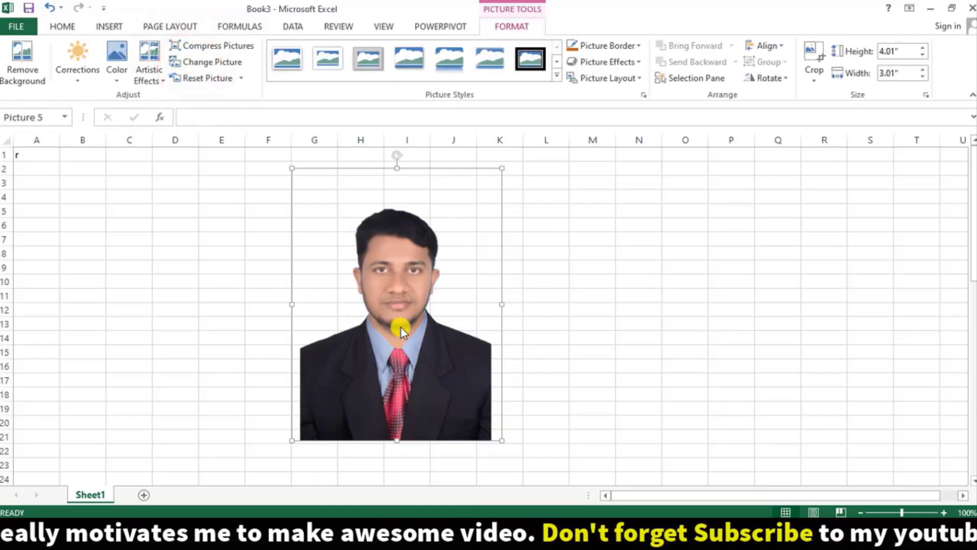
Step: Try shortening the portrait to a height of 3.62", undo the resize and shift the picture within columns G to K
drag(398, 285, 429, 261)
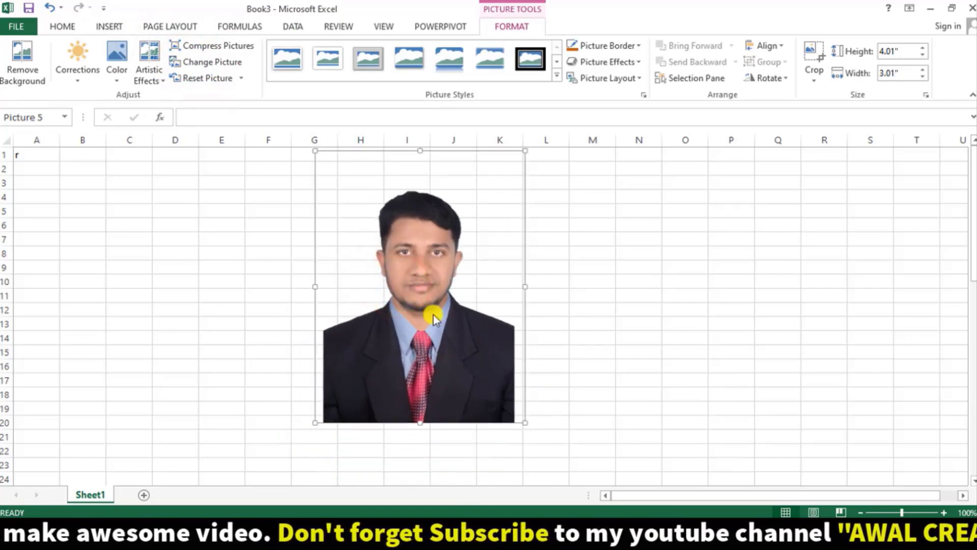
drag(420, 151, 420, 177)
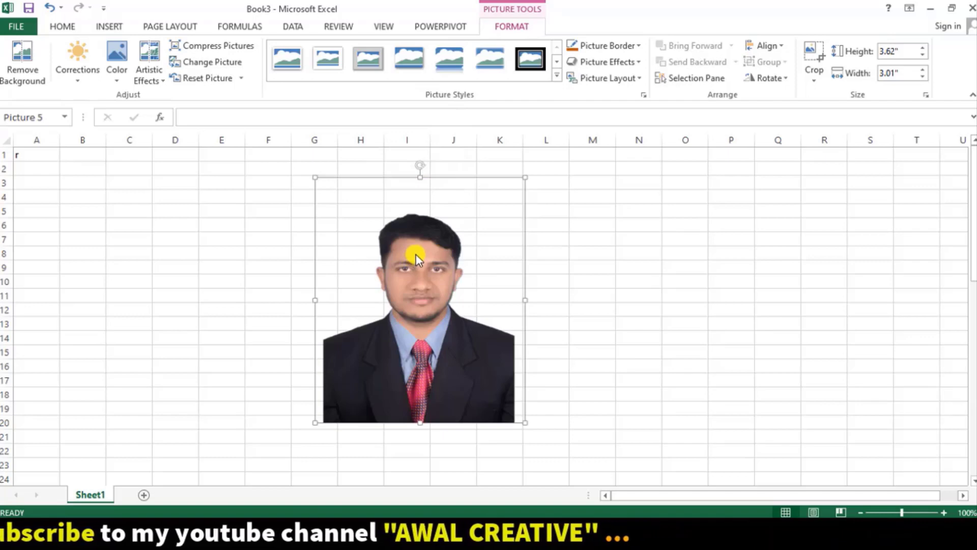
key(ctrl+z)
drag(430, 229, 412, 250)
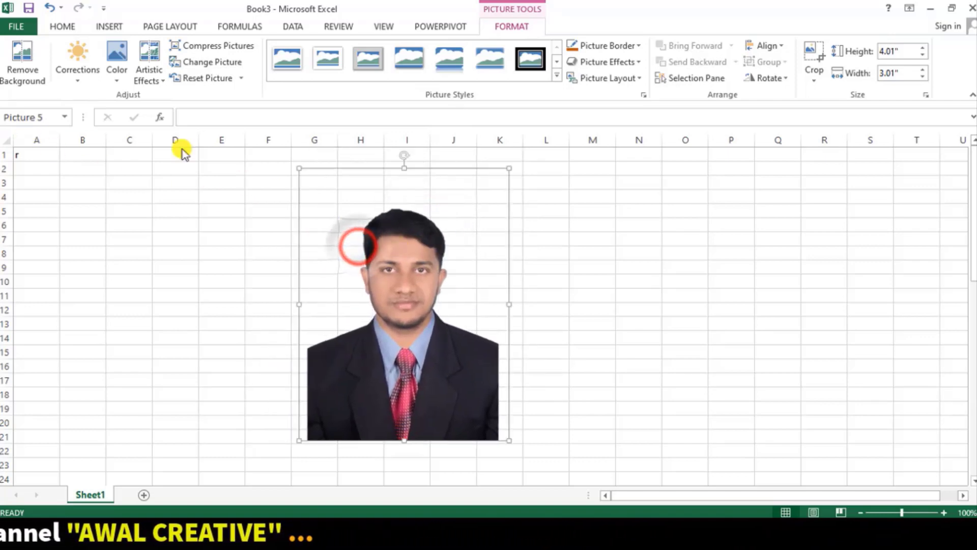
Step: Open the detailed picture corrections options for the portrait and raise its sharpness to 97%
click(78, 84)
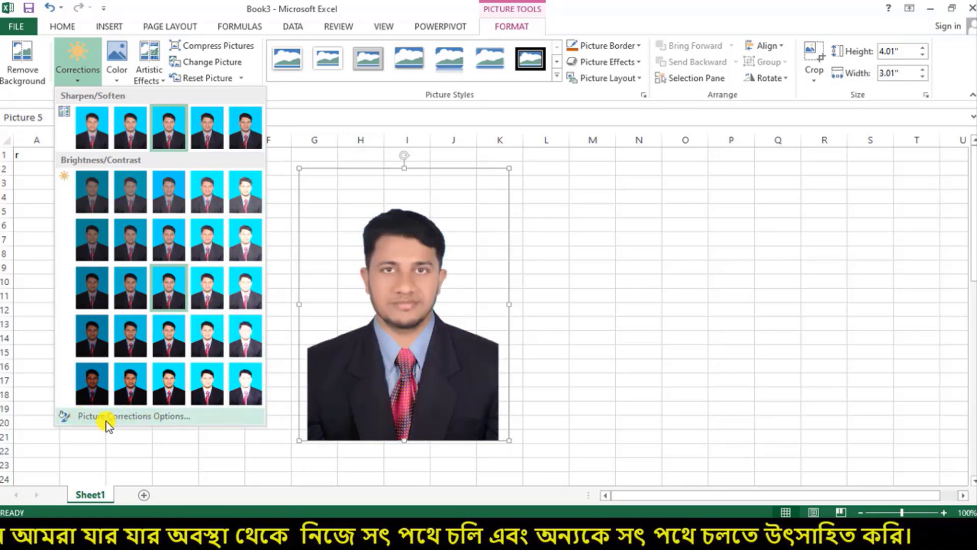
click(170, 418)
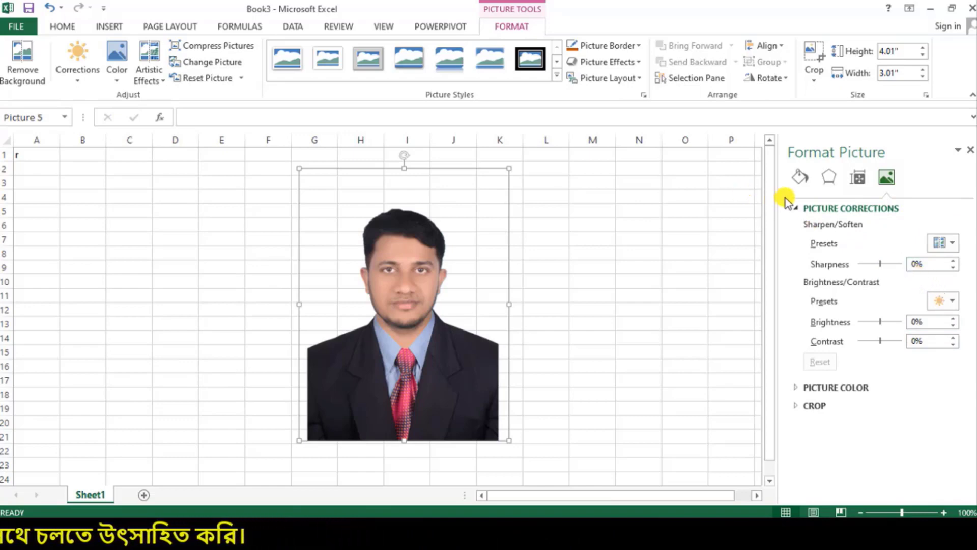
drag(785, 197, 971, 428)
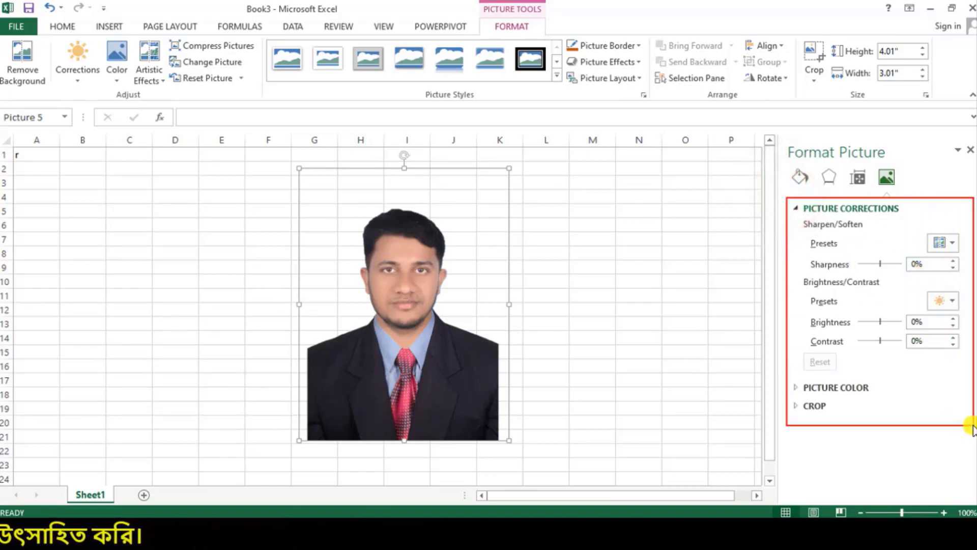
key(Escape)
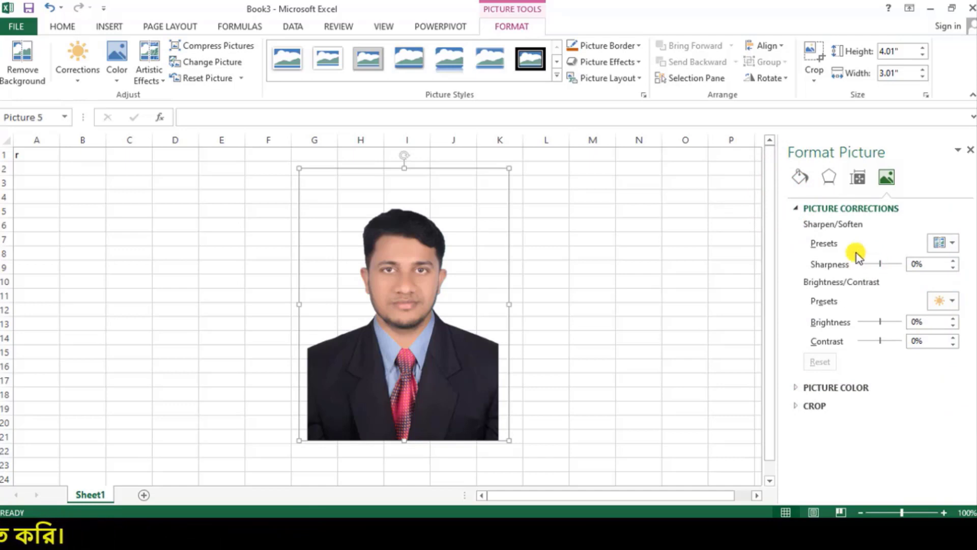
drag(881, 264, 910, 271)
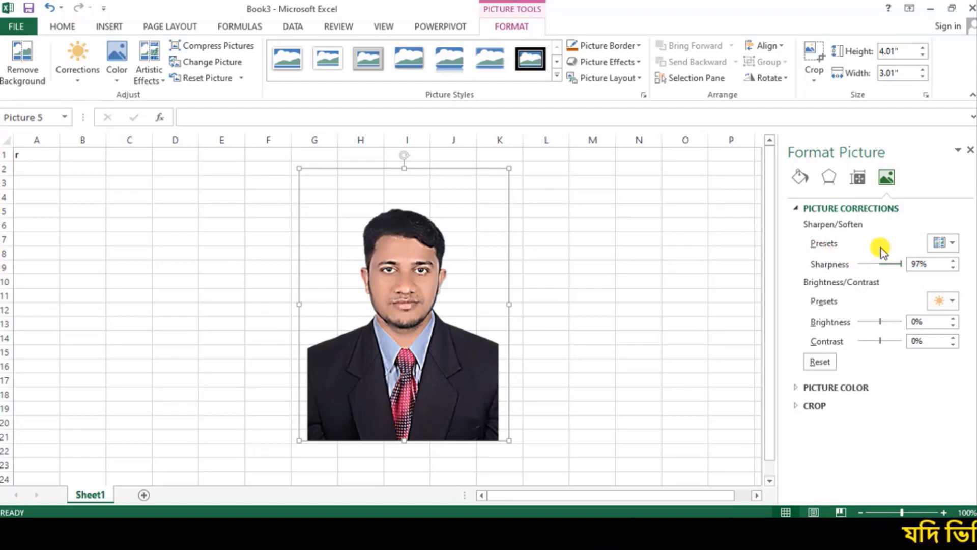
Step: Compare the Sharpen/Soften presets available for the portrait without applying any of them
click(946, 250)
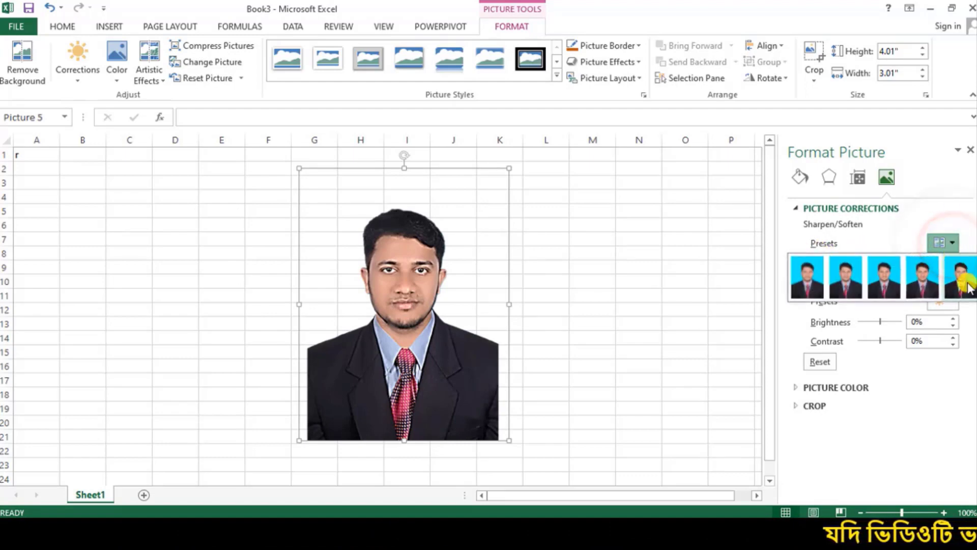
click(77, 82)
click(77, 82)
click(77, 81)
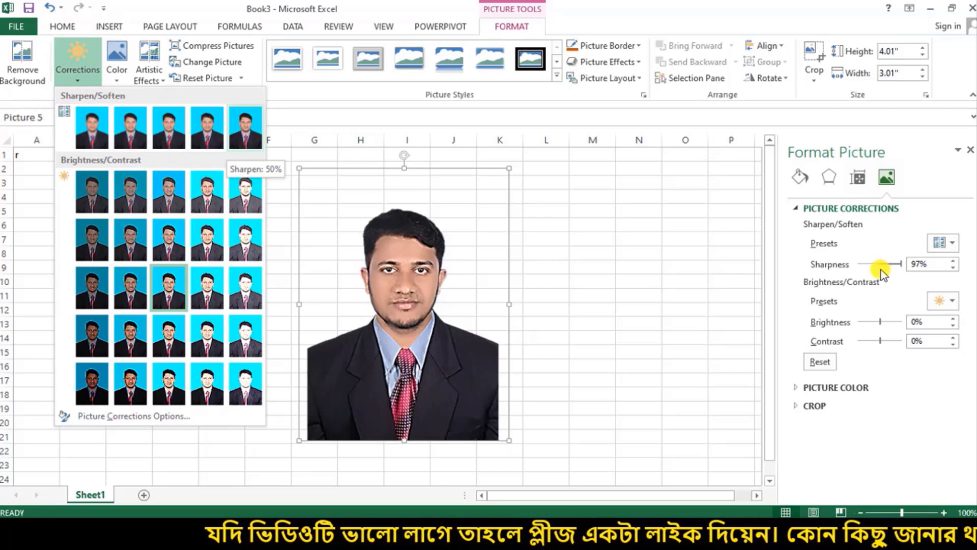
click(952, 244)
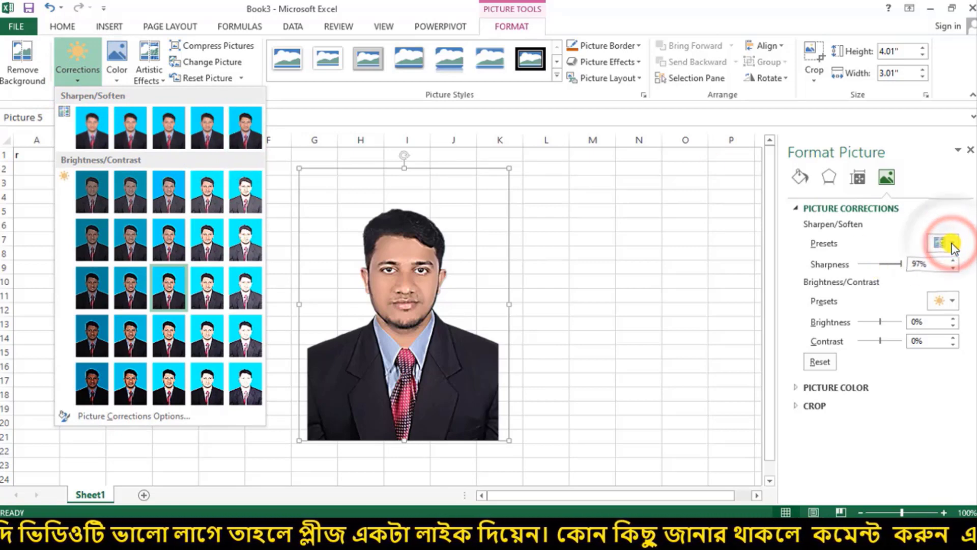
click(951, 244)
click(953, 243)
click(953, 243)
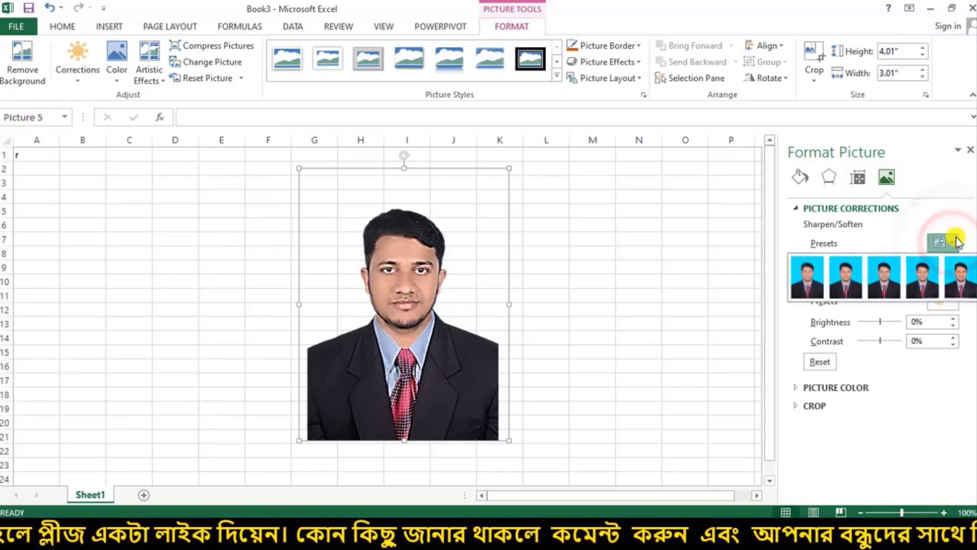
click(924, 398)
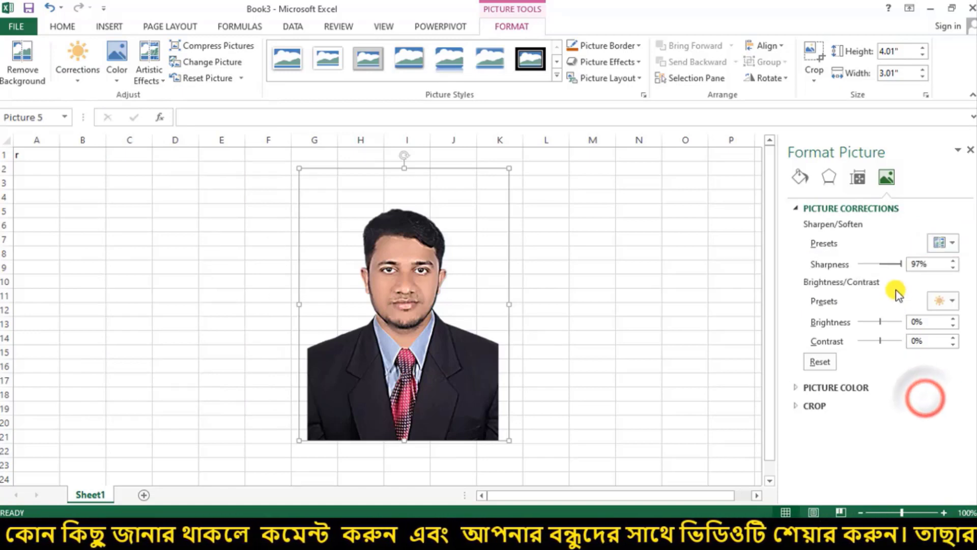
Step: Try the portrait's sharpness at 24% and -6%, and return it to 0%
click(899, 265)
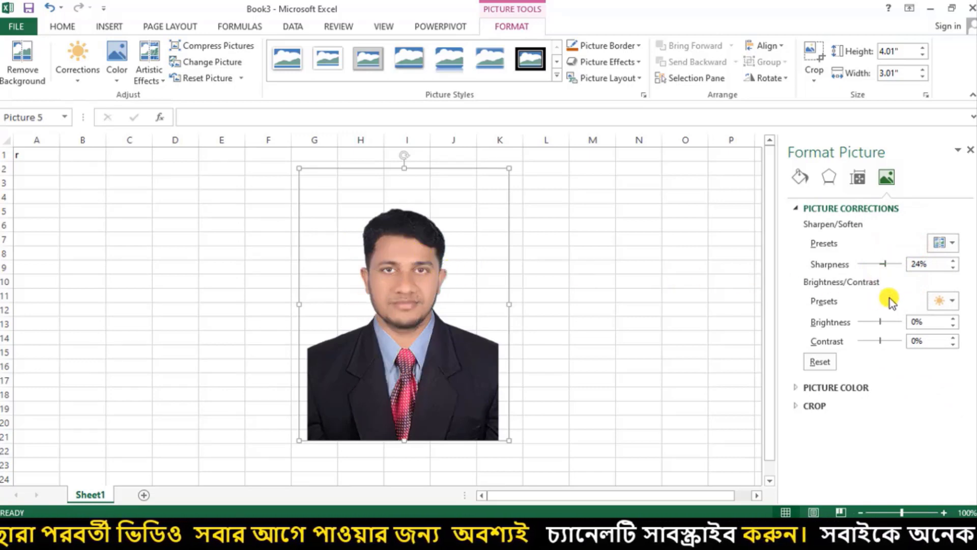
mouse_move(887, 265)
mouse_down()
mouse_move(862, 268)
mouse_move(875, 273)
mouse_up()
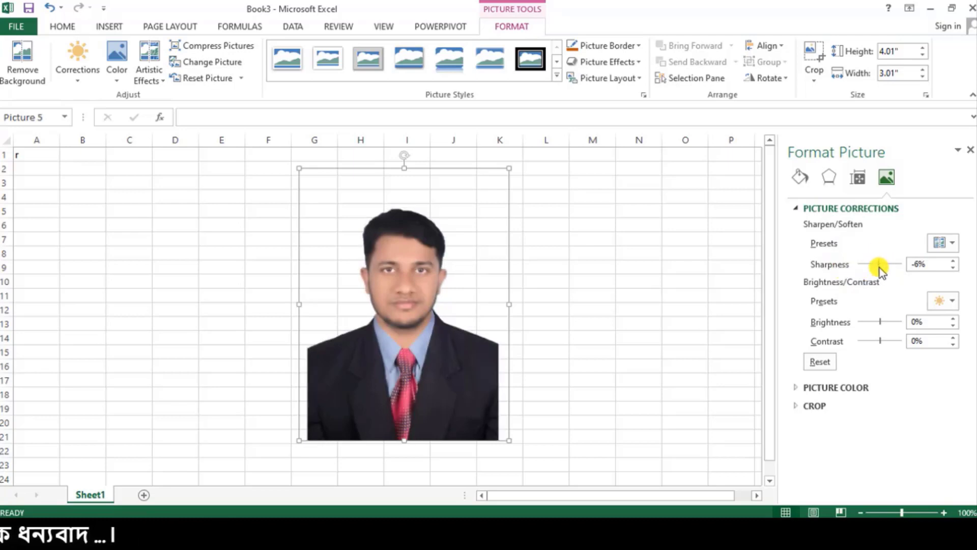
double_click(935, 264)
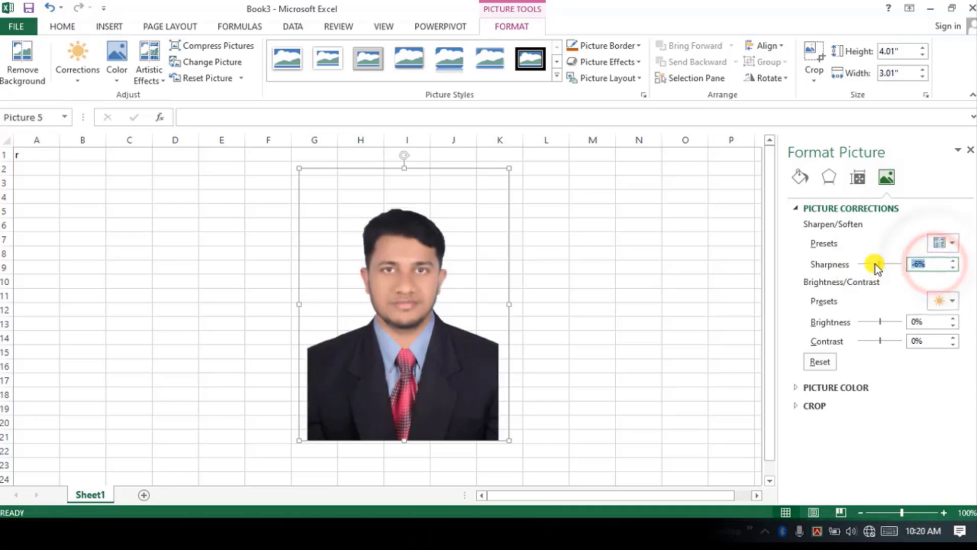
text(0)
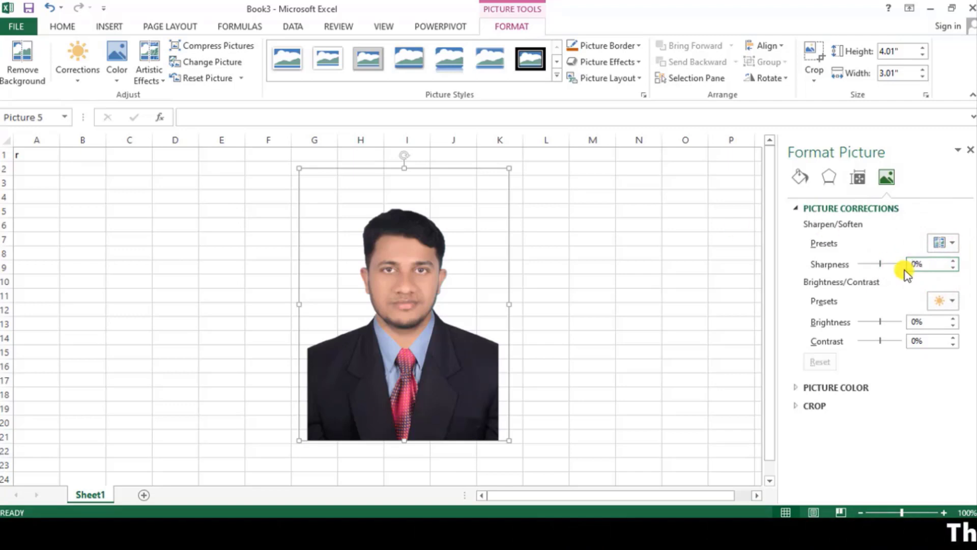
Step: Apply the preset with 40% brightness and -20% contrast to the portrait, and adjust the brightness to -59% and finally 10%
click(948, 302)
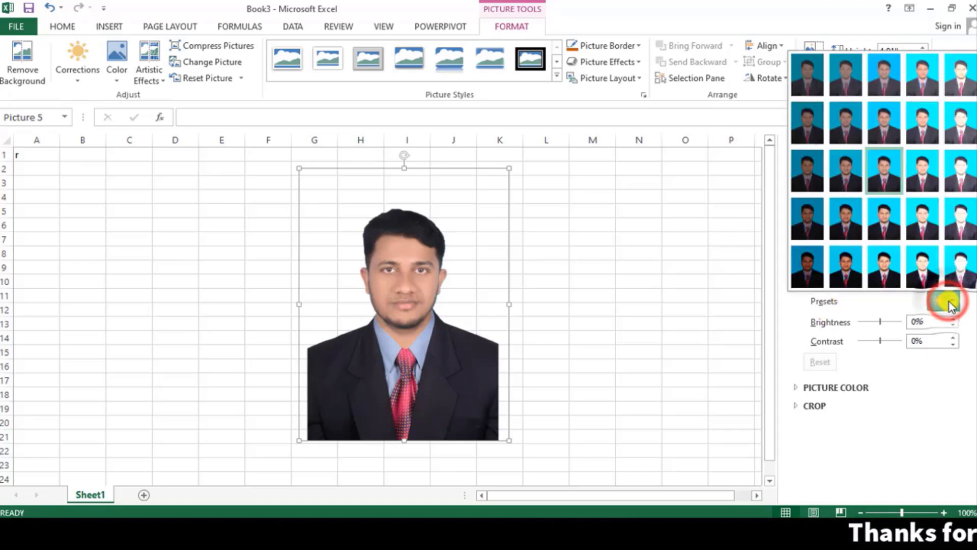
click(964, 118)
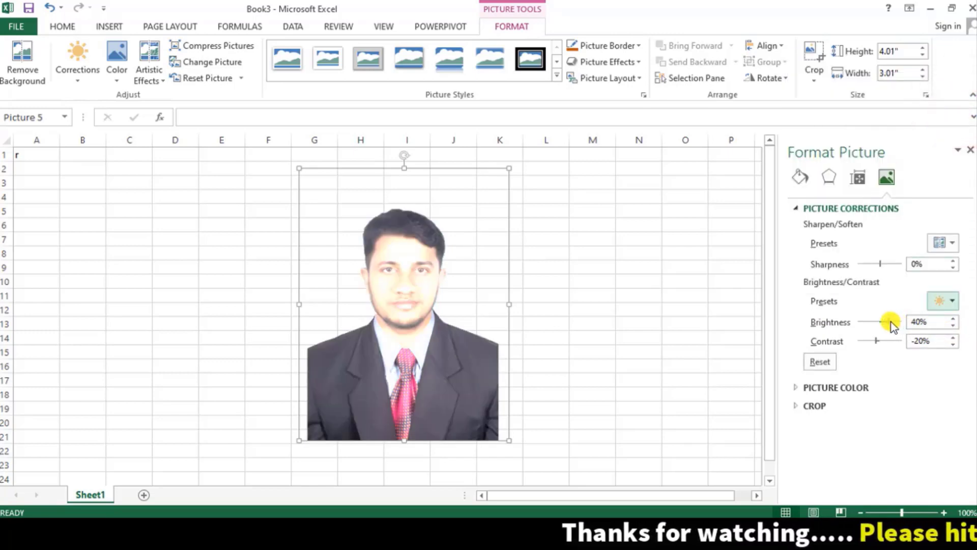
drag(890, 322, 873, 330)
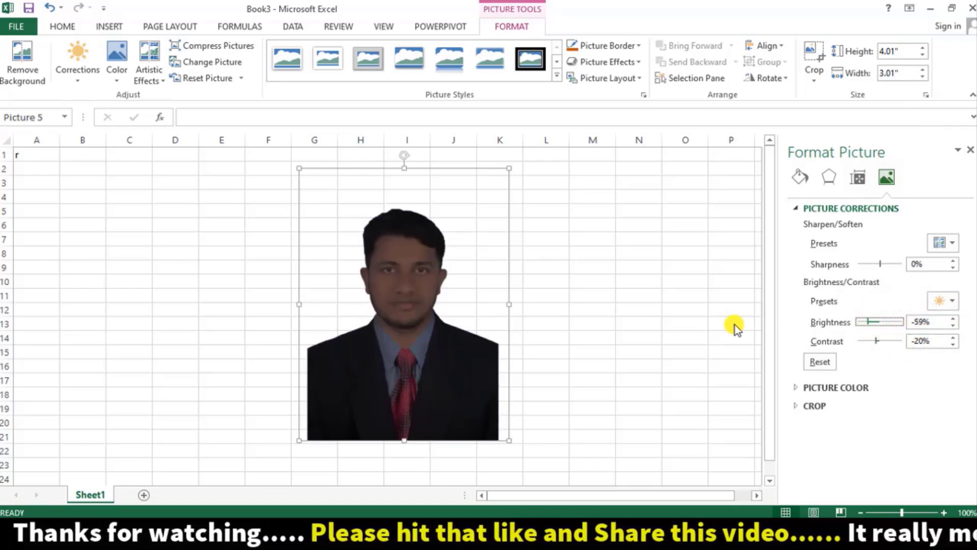
drag(860, 330, 902, 327)
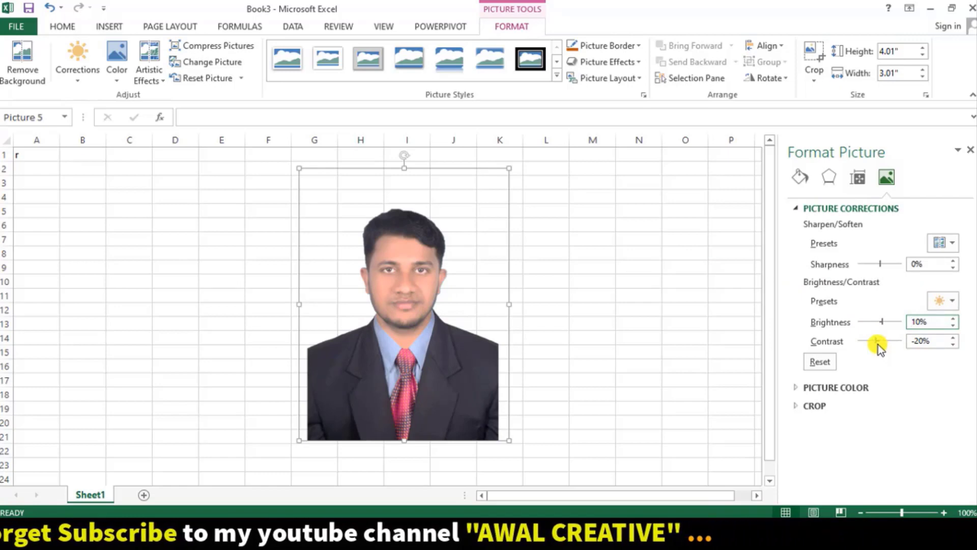
Step: Try the portrait's contrast at 33% and -59%, and set it back to 0%
drag(877, 343, 890, 343)
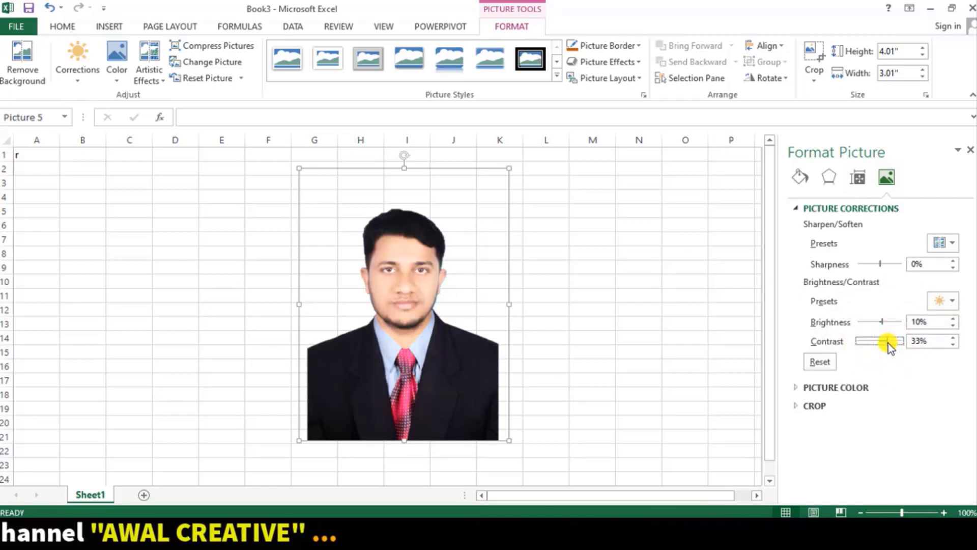
drag(888, 343, 869, 346)
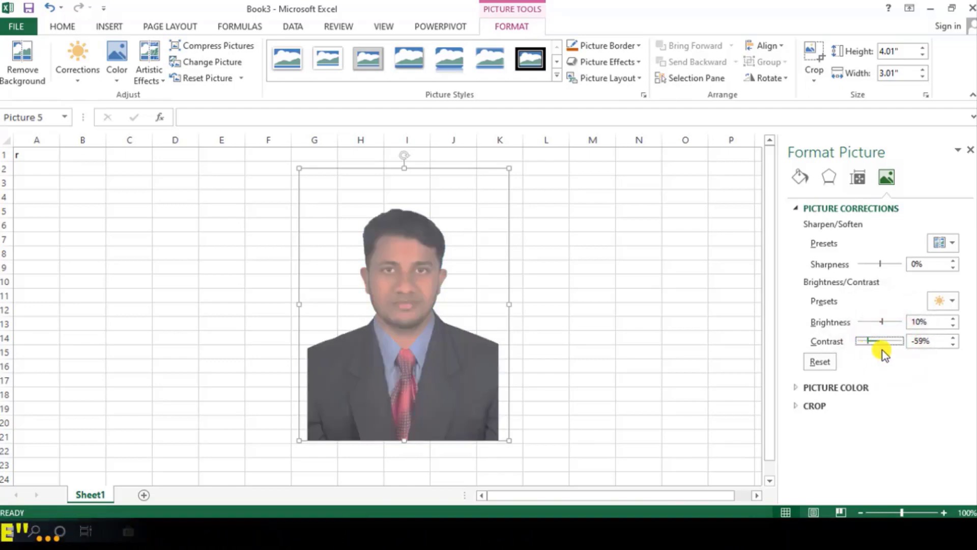
click(935, 341)
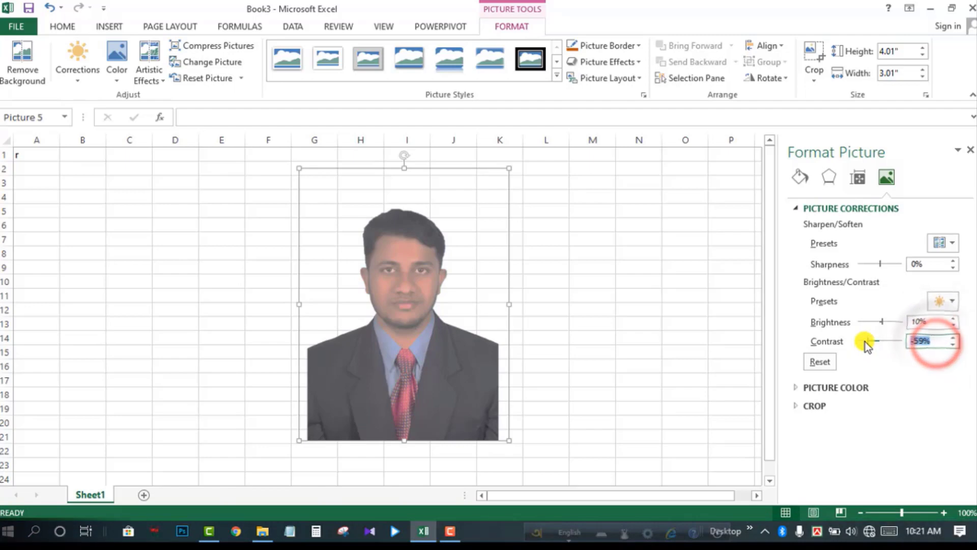
text(0)
key(Return)
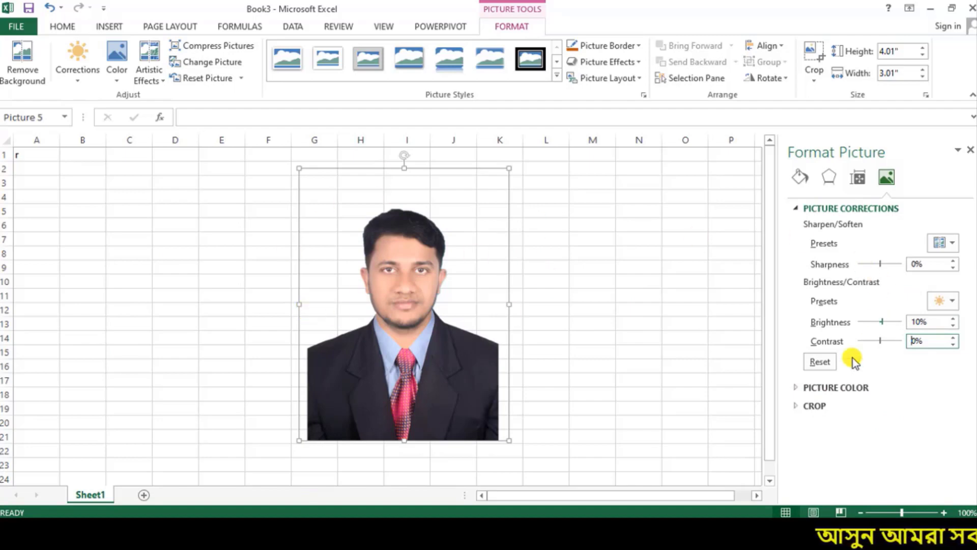
Step: Reset all of the portrait's picture corrections and close the picture formatting options
click(820, 362)
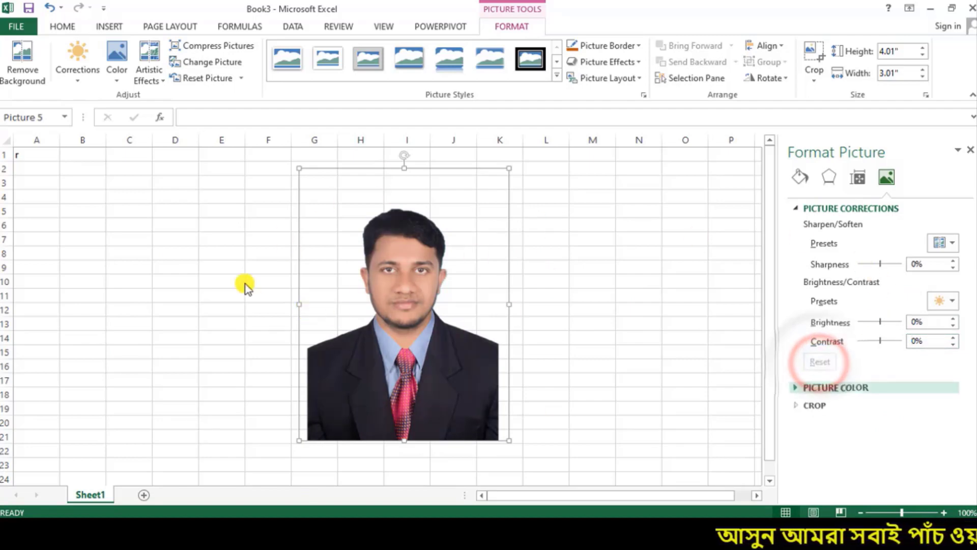
click(793, 209)
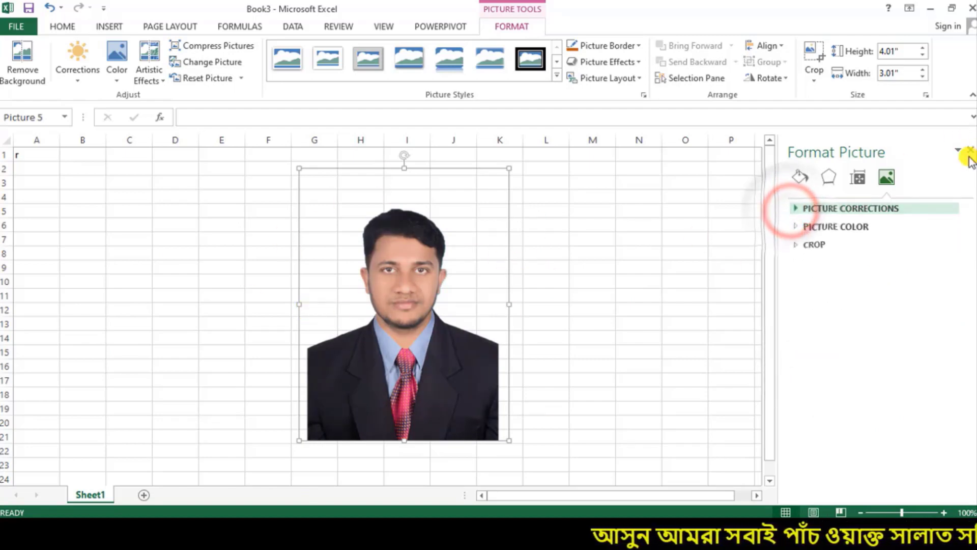
click(969, 151)
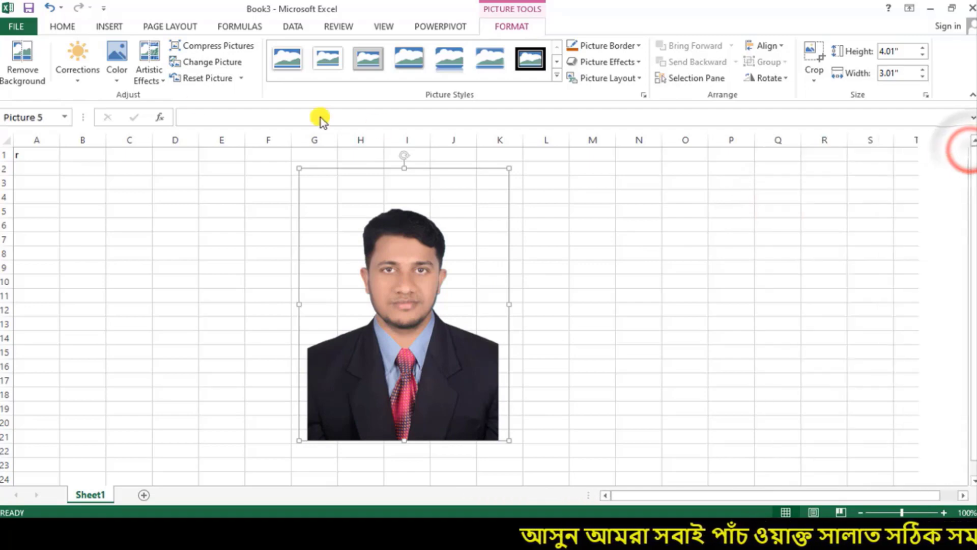
Step: Move the portrait across the sheet so it spans columns M to Q, clear of the colour choices
click(67, 80)
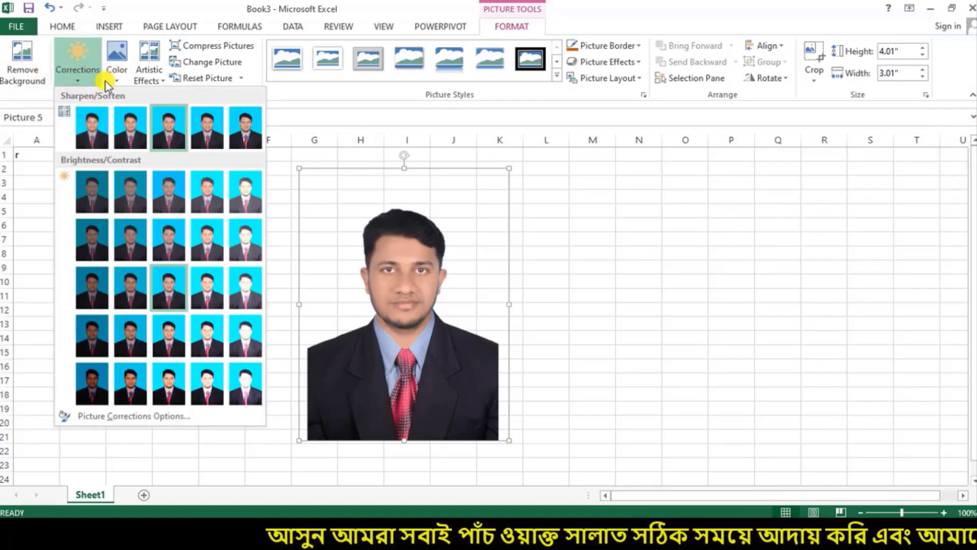
click(114, 81)
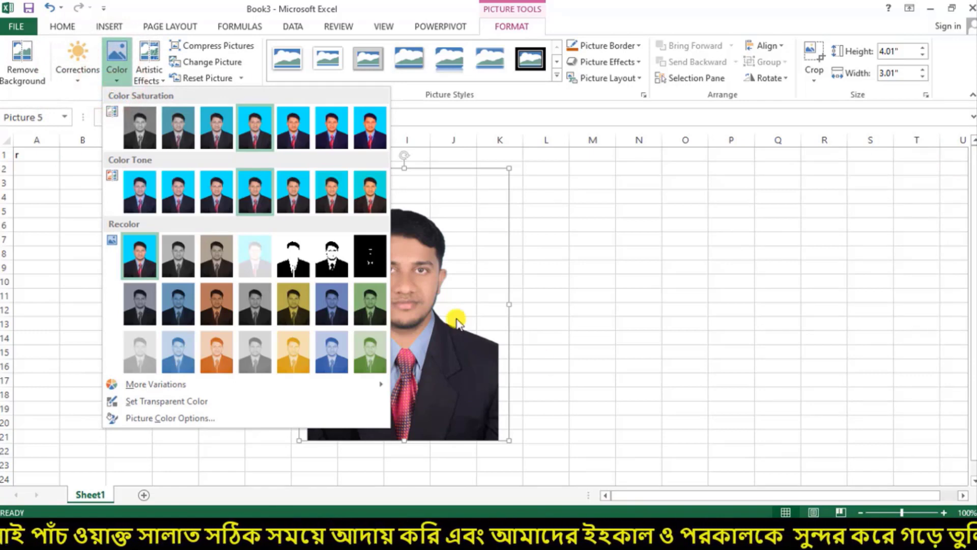
click(417, 270)
drag(417, 270, 684, 234)
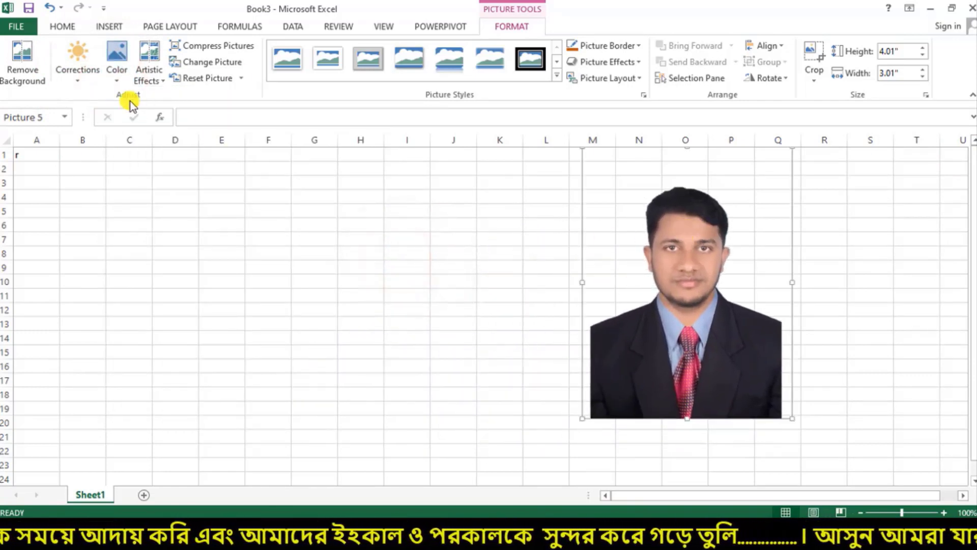
Step: Set the skin colour on the portrait's forehead as the picture's transparent colour
click(115, 78)
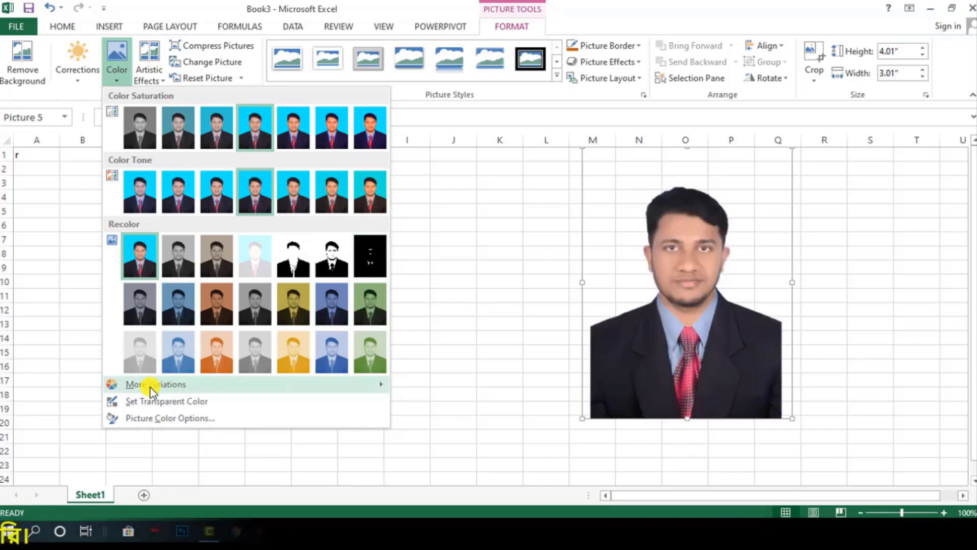
mouse_move(152, 385)
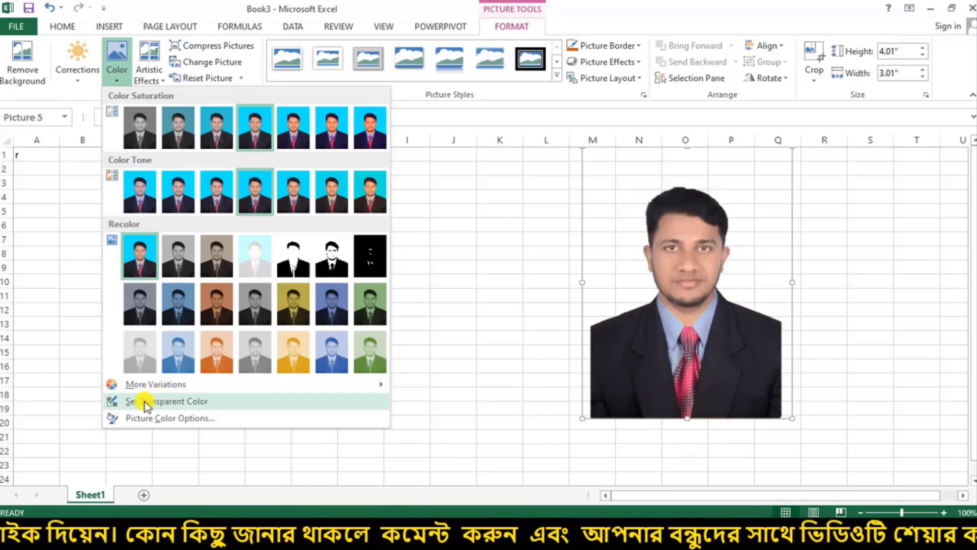
click(189, 402)
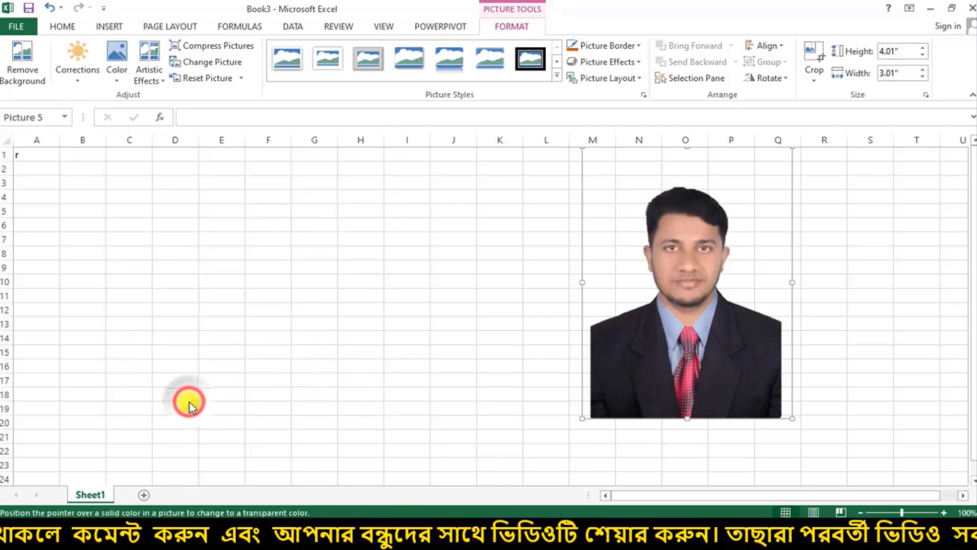
click(690, 230)
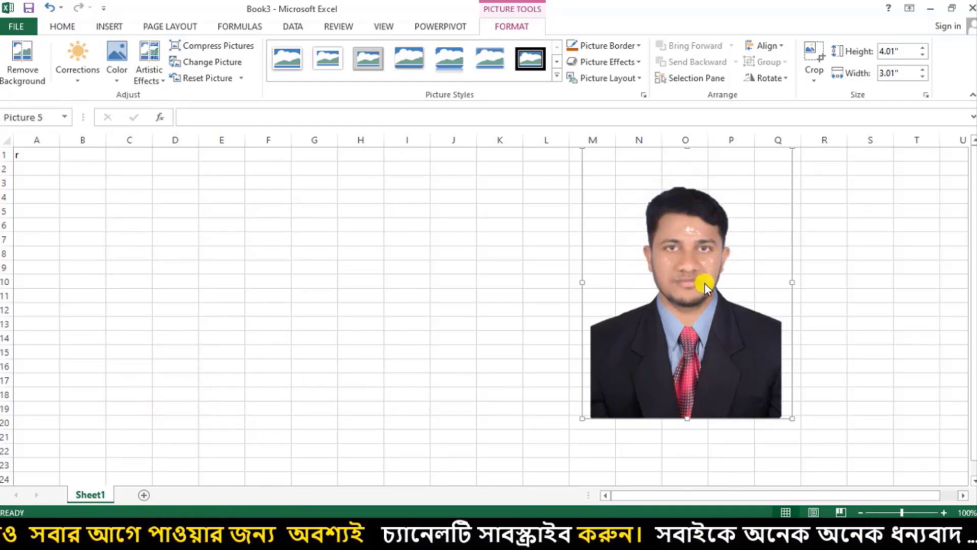
Step: Undo the portrait's transparent colour and open its picture color options
key(ctrl+z)
click(113, 78)
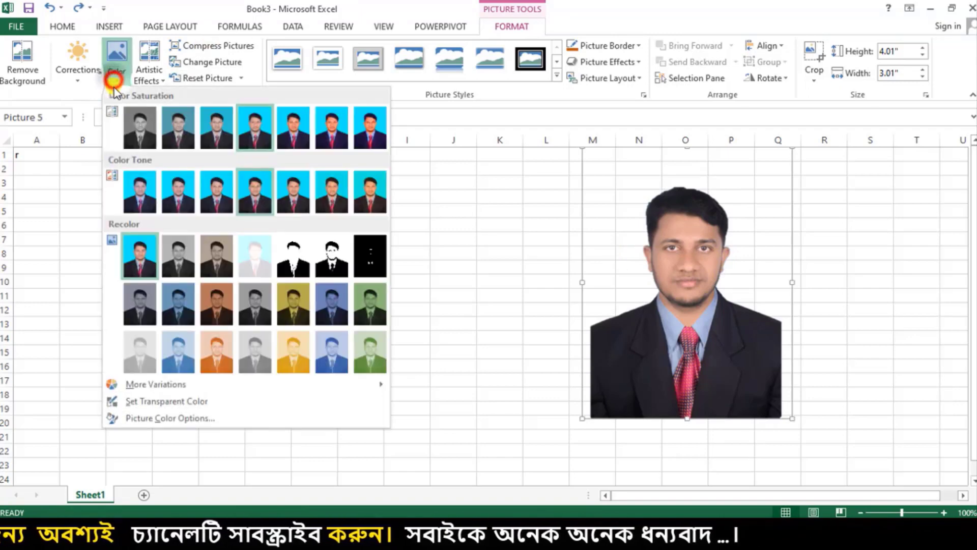
click(187, 419)
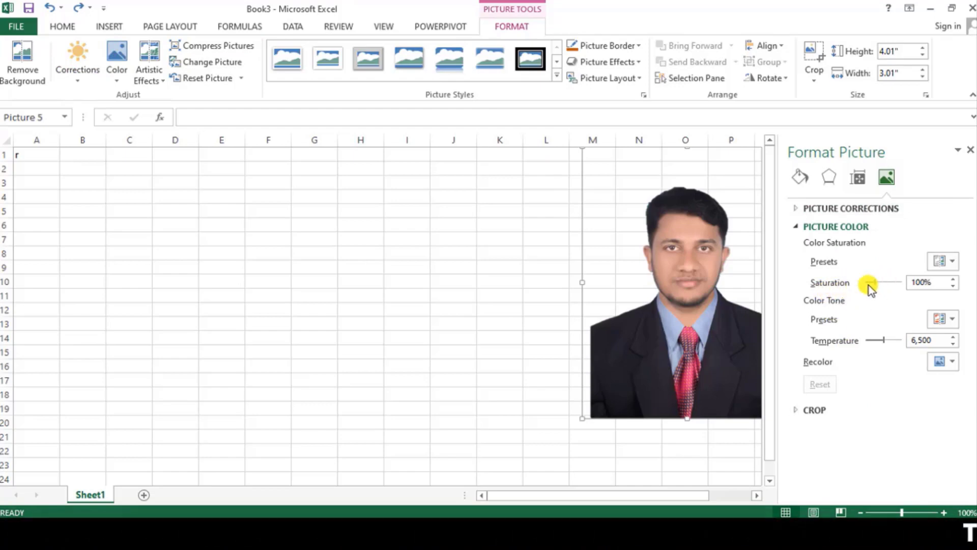
Step: Try the portrait's color saturation at 400%, 181% and 0%, and set it back to 100%
drag(877, 285, 909, 290)
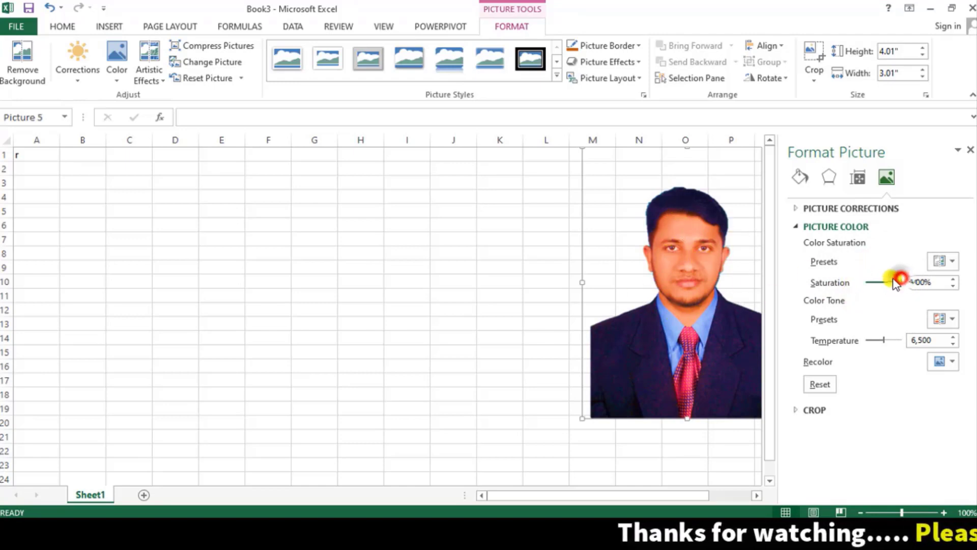
drag(895, 281, 881, 281)
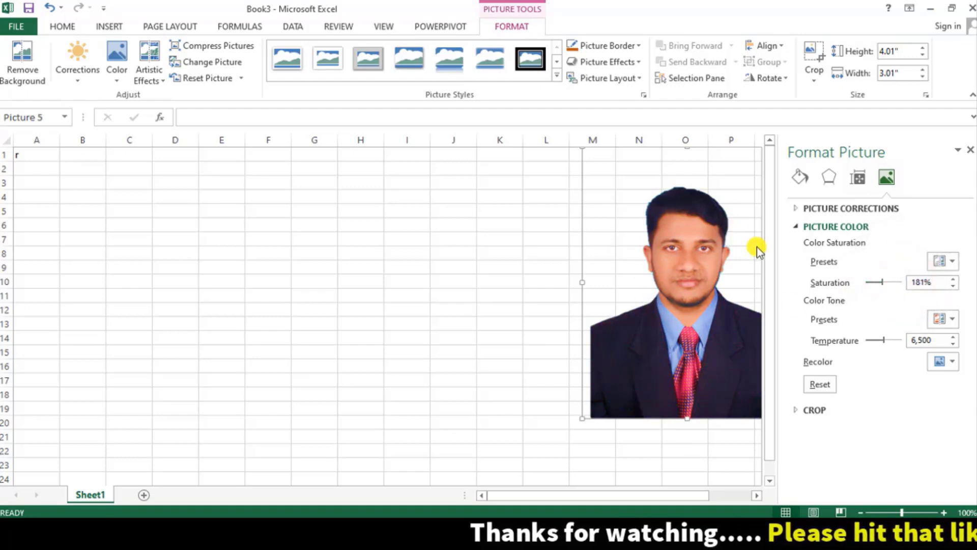
drag(878, 283, 866, 283)
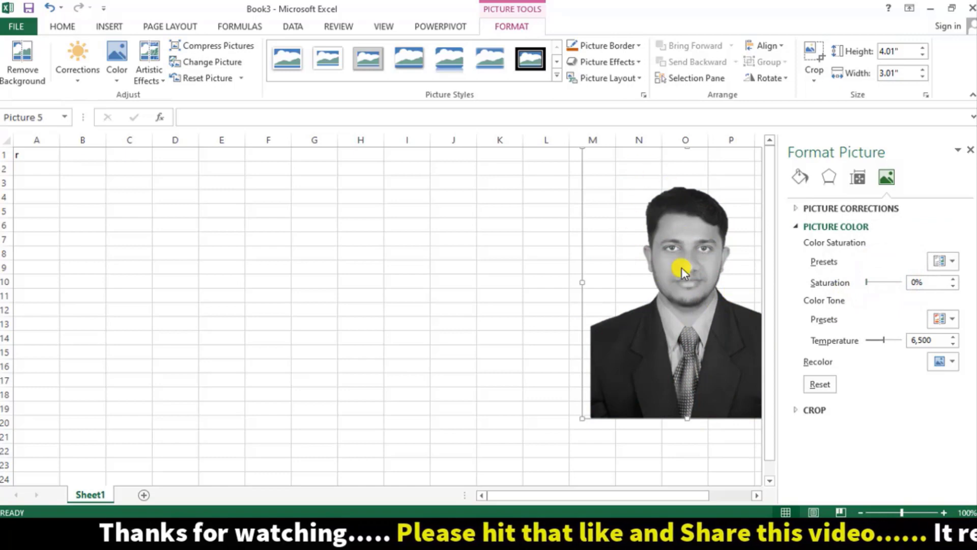
drag(931, 285, 890, 288)
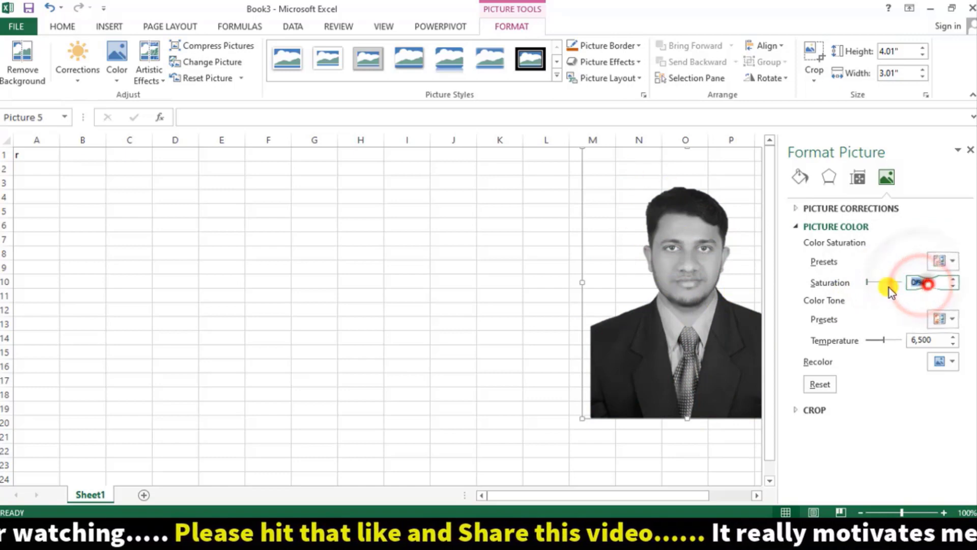
text(100)
key(Return)
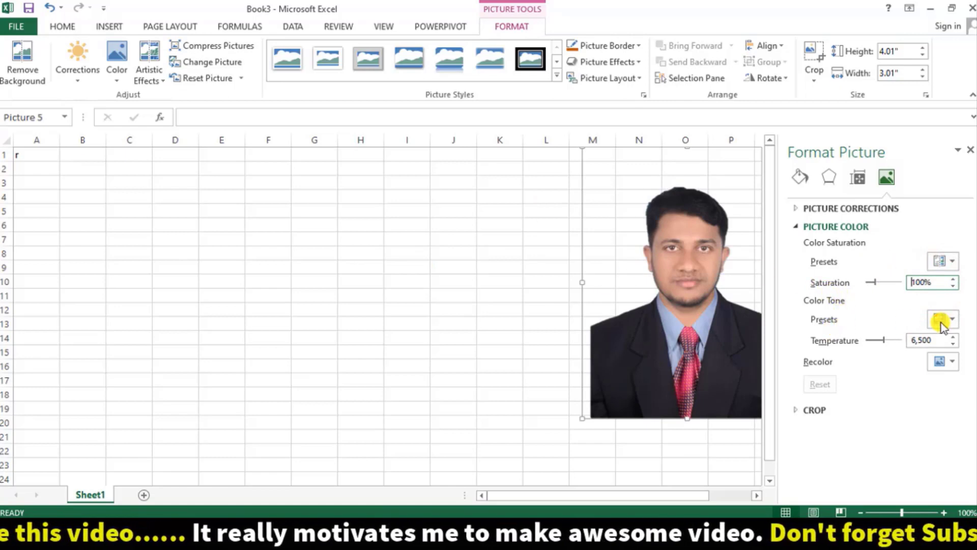
Step: Try the 11,200 color tone preset and the 400% saturation preset on the portrait, and reset the picture color
click(954, 320)
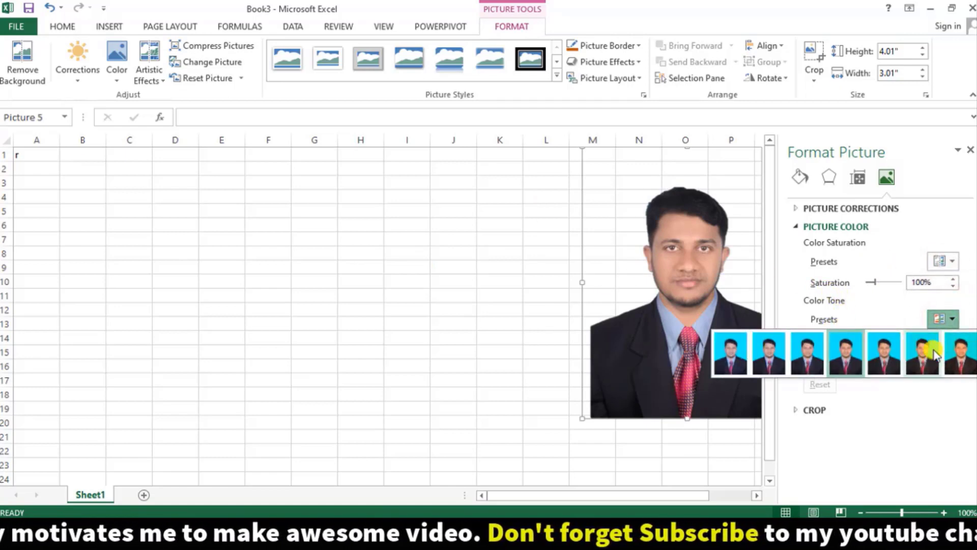
click(962, 359)
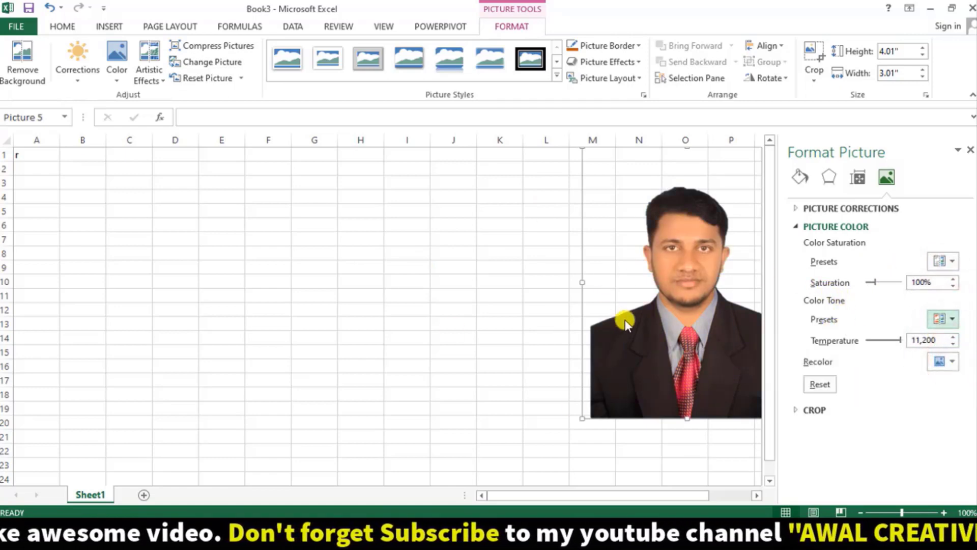
click(954, 263)
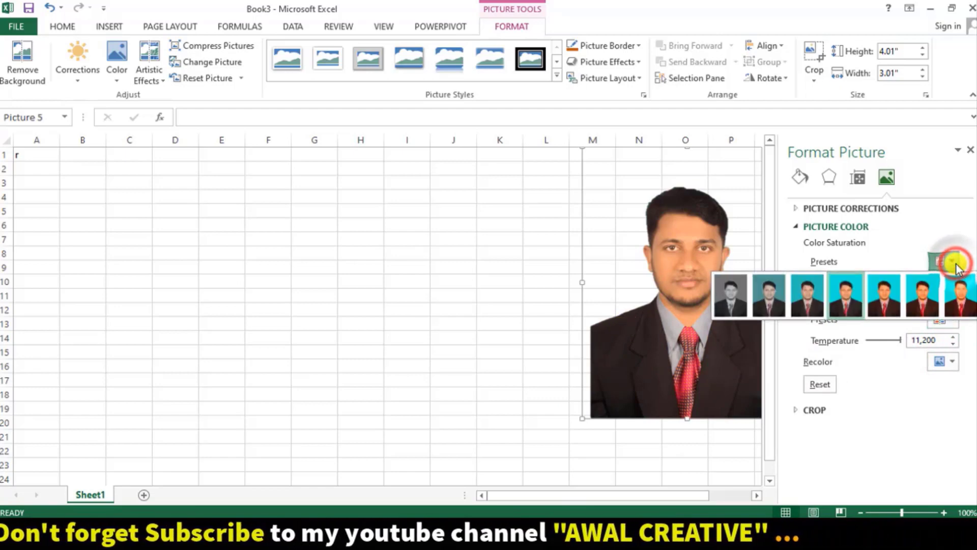
click(955, 293)
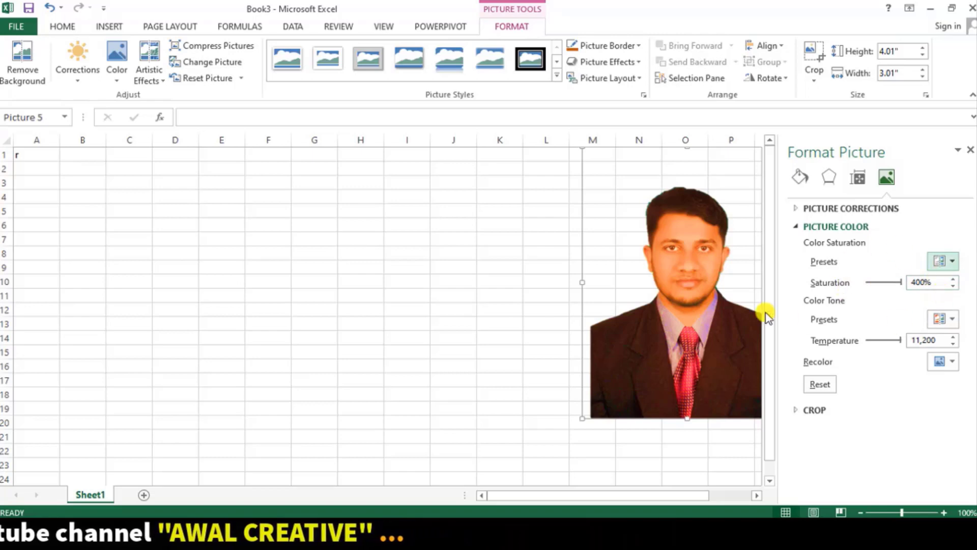
click(822, 383)
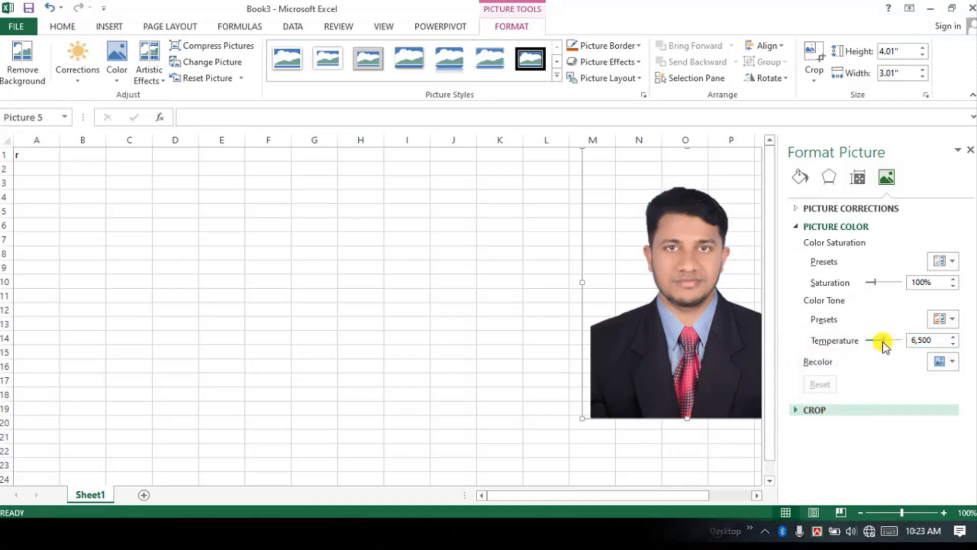
Step: Try the portrait's color temperature at 11,500 and 1,500, reset the picture color and close the formatting options
drag(879, 340, 903, 343)
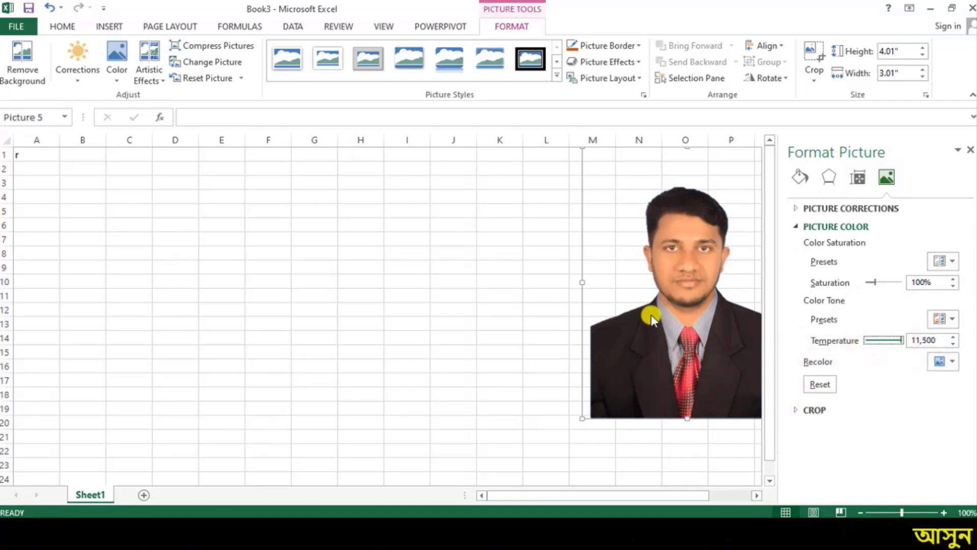
click(900, 340)
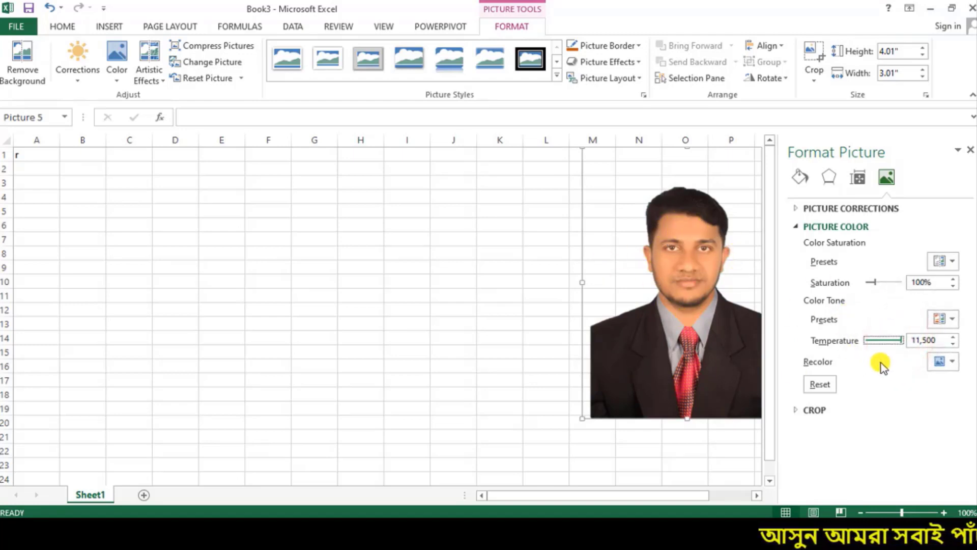
drag(902, 343, 861, 346)
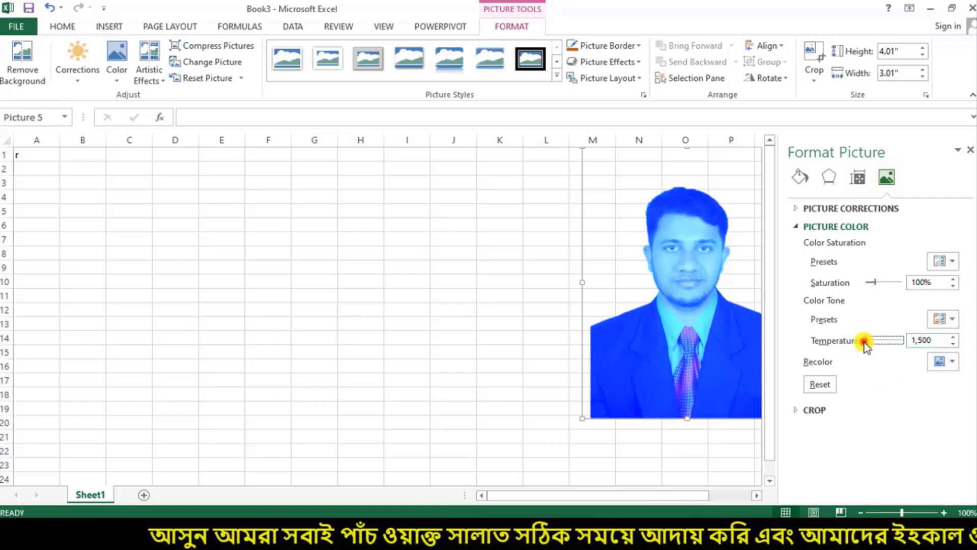
drag(865, 341, 903, 340)
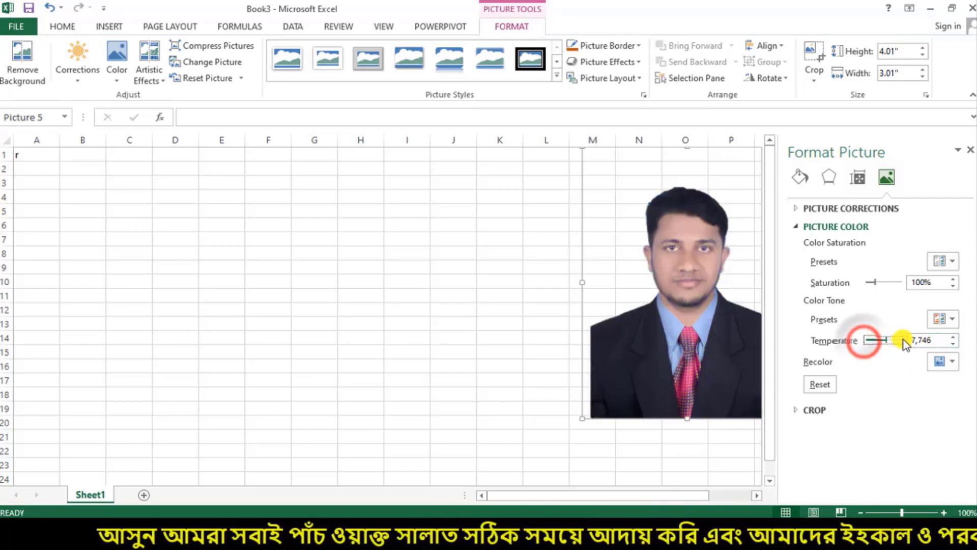
click(820, 384)
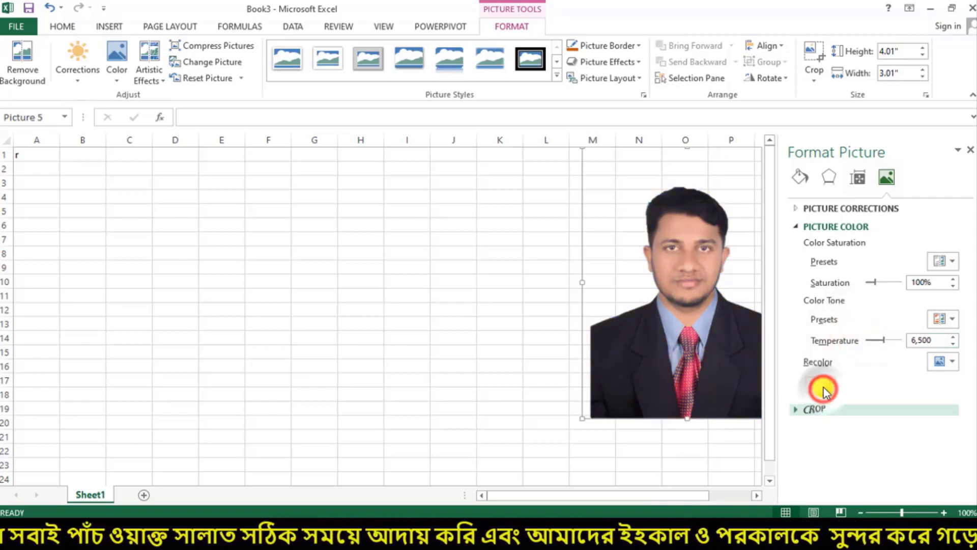
click(971, 150)
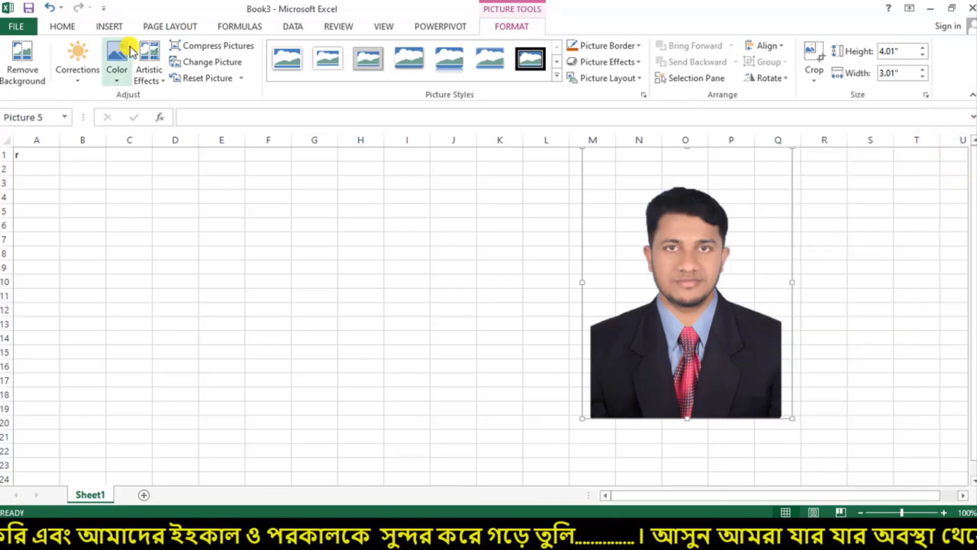
Step: Open the portrait's artistic effects options and look through the available effects
click(164, 80)
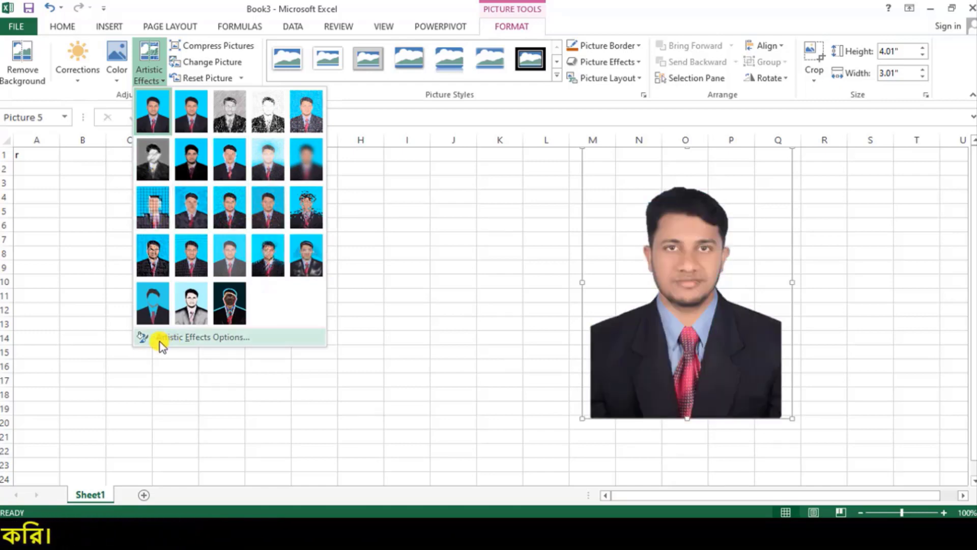
click(236, 339)
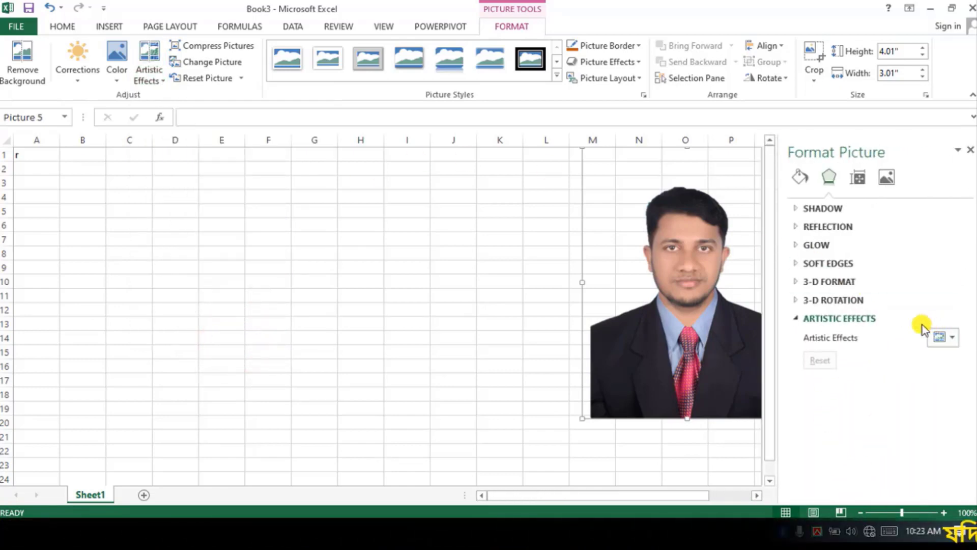
click(793, 320)
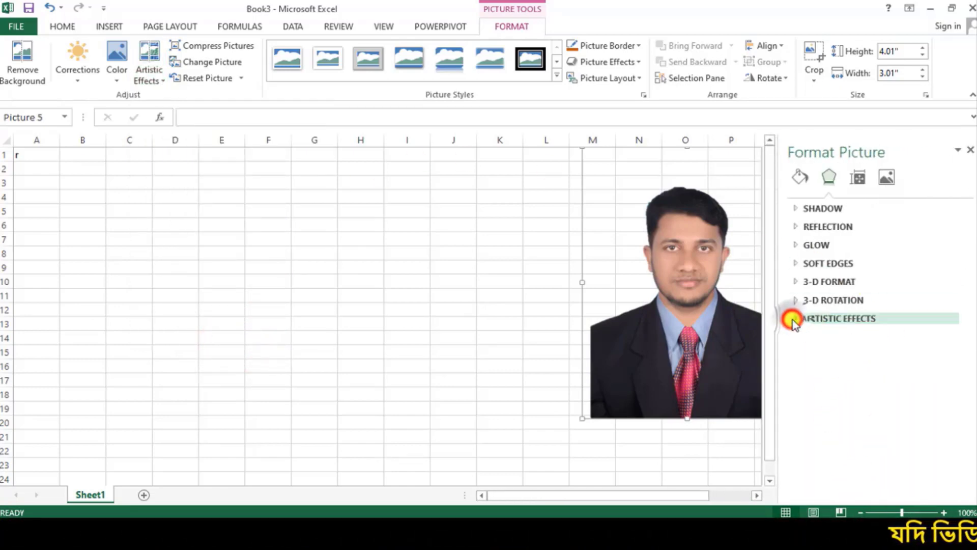
click(793, 320)
click(943, 337)
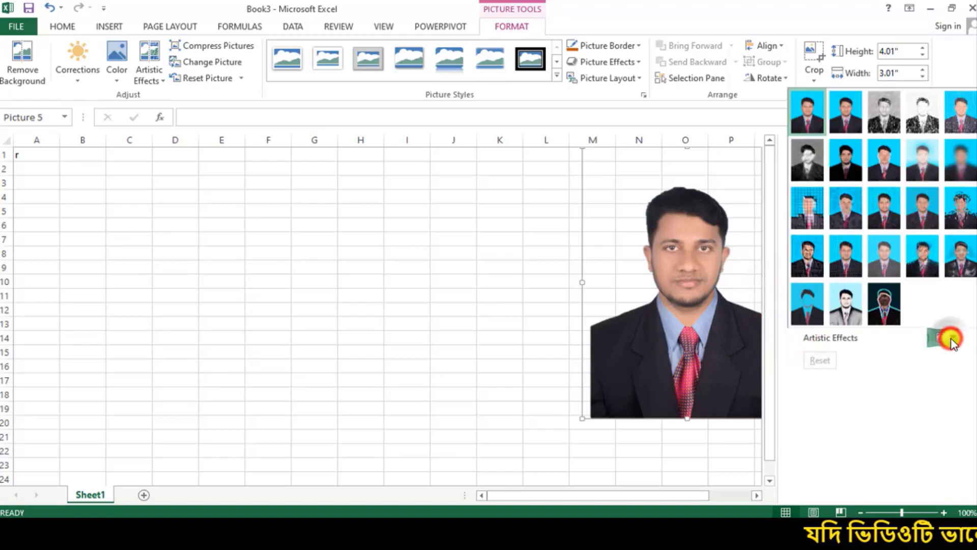
click(162, 81)
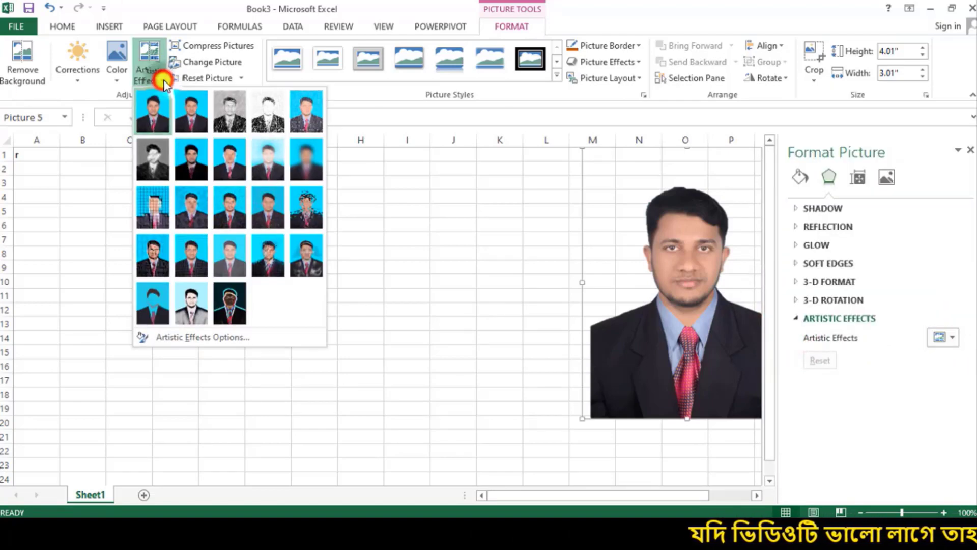
Step: Apply the Photocopy artistic effect to the portrait, with 83% transparency and a detail of 8
click(955, 337)
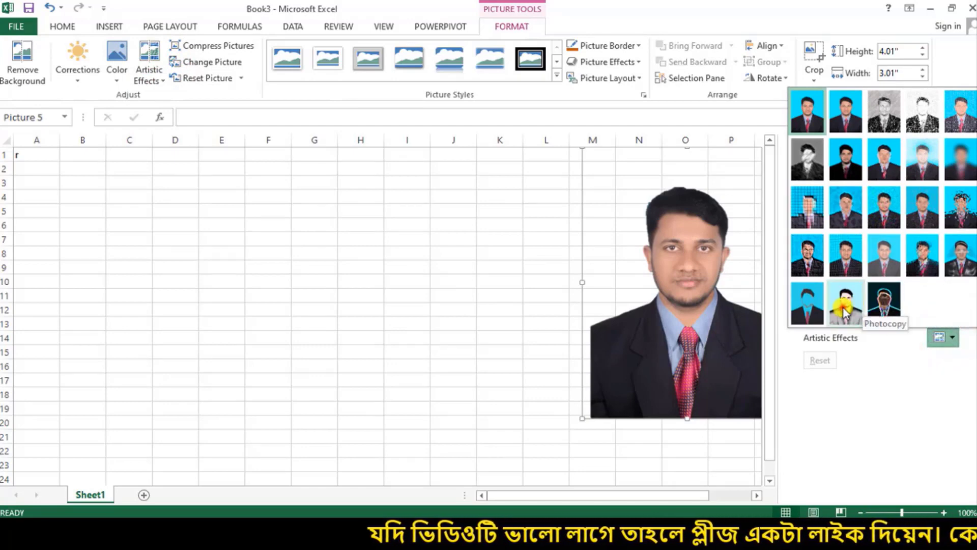
click(860, 305)
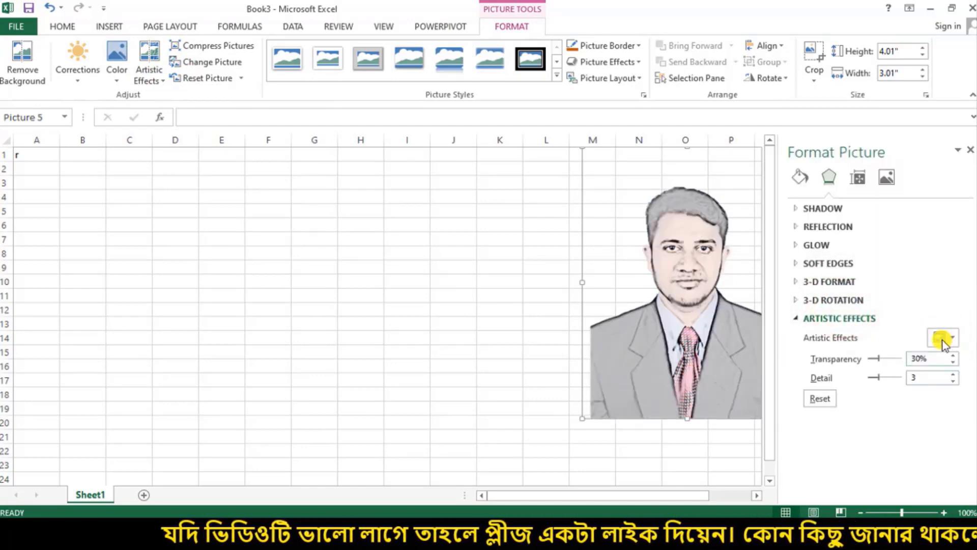
mouse_move(874, 359)
mouse_down()
mouse_move(895, 359)
mouse_move(881, 377)
mouse_move(894, 377)
mouse_up()
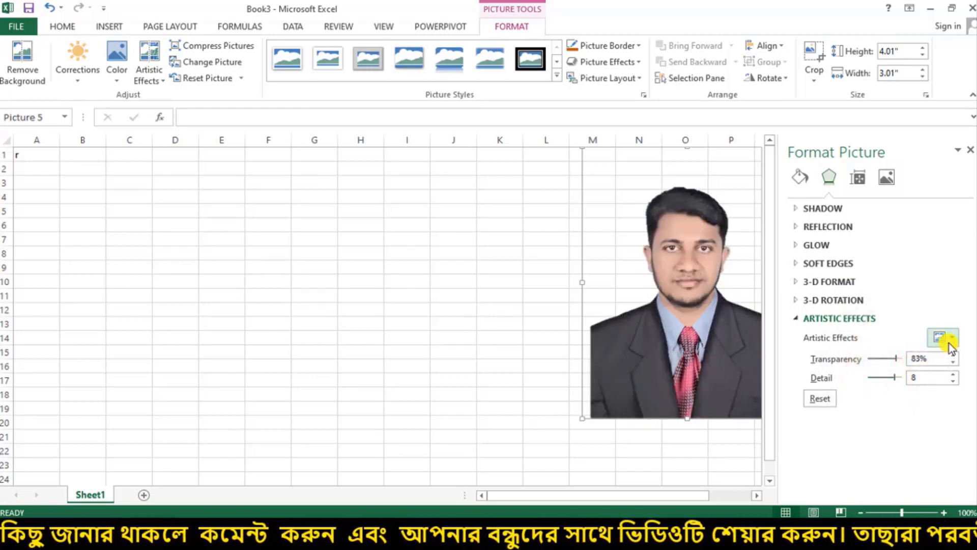
Step: Apply the black-and-white Pencil Sketch effect to the portrait and move the picture so it spans columns J to N
click(945, 337)
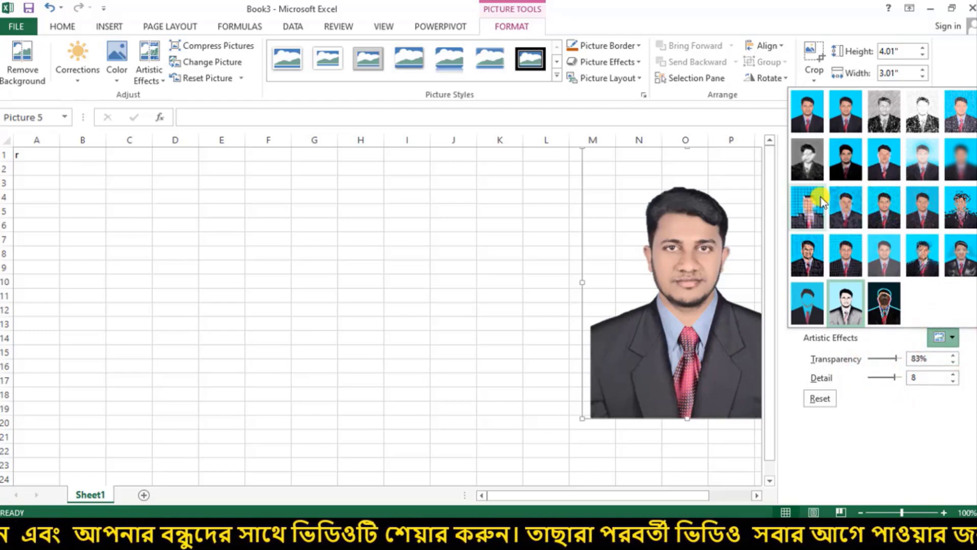
click(915, 106)
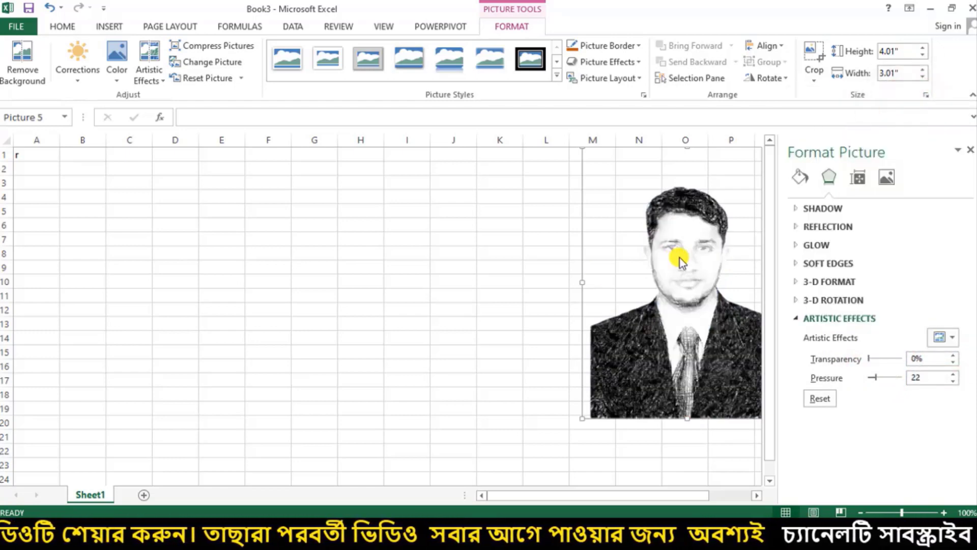
drag(680, 258, 553, 278)
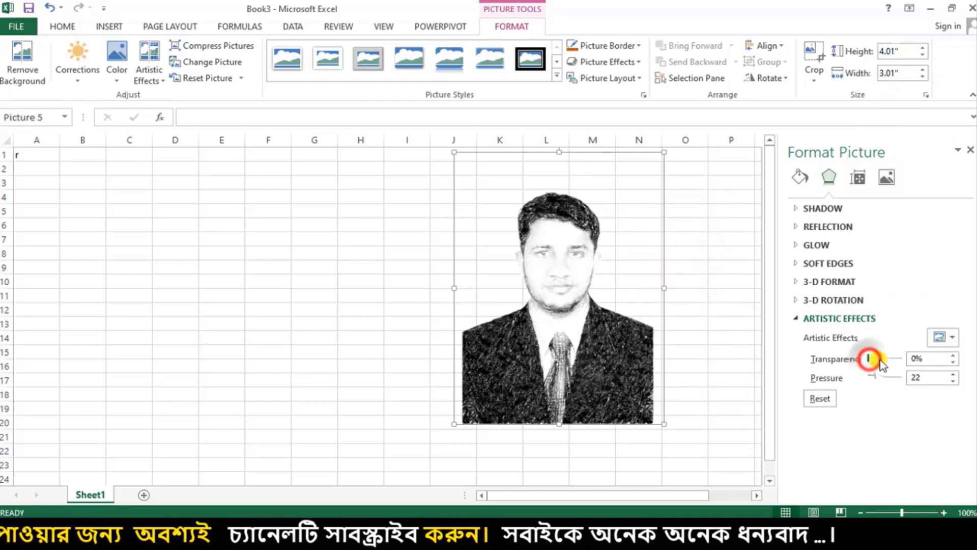
Step: Try the sketch effect's transparency at 100%, return it to 0%, and vary its pressure through 70 and 100 down to 0
drag(870, 359, 914, 360)
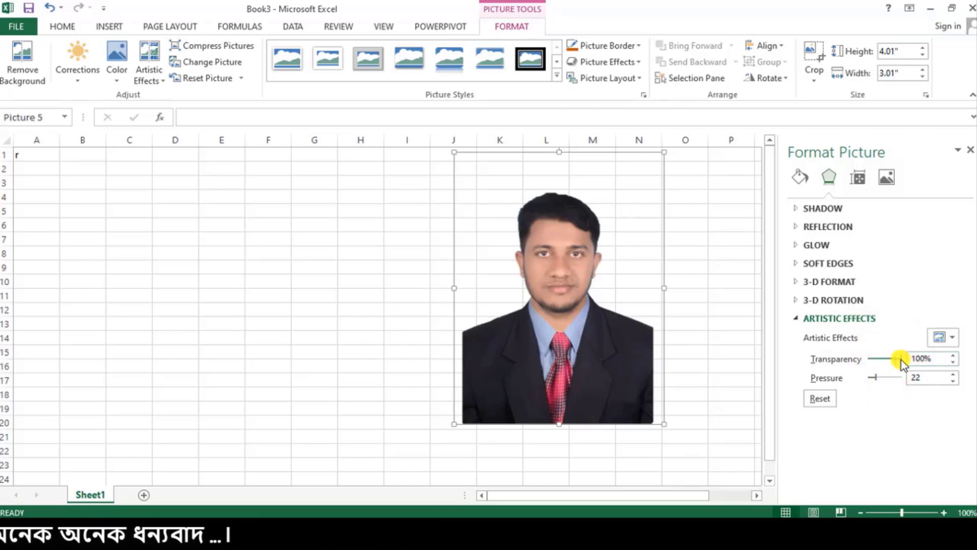
drag(902, 359, 828, 377)
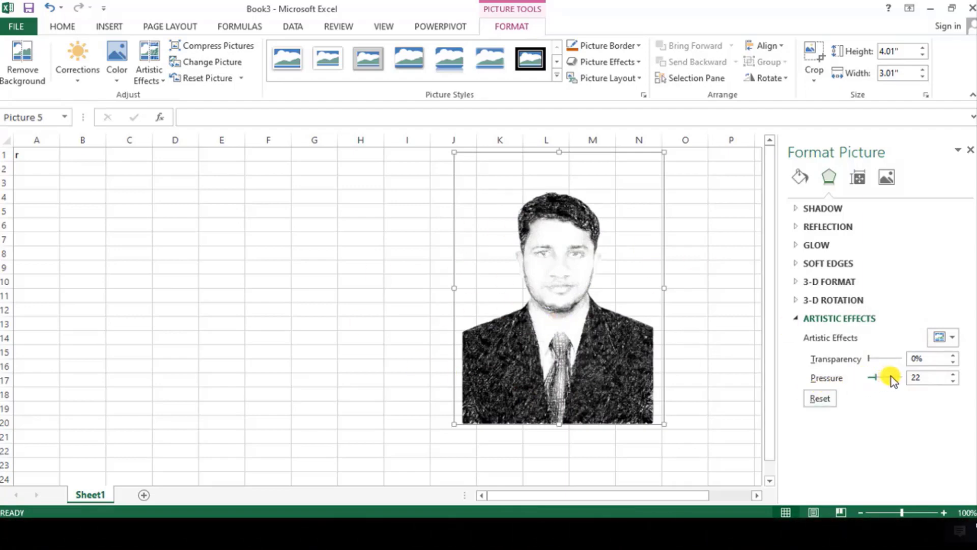
drag(877, 380, 891, 377)
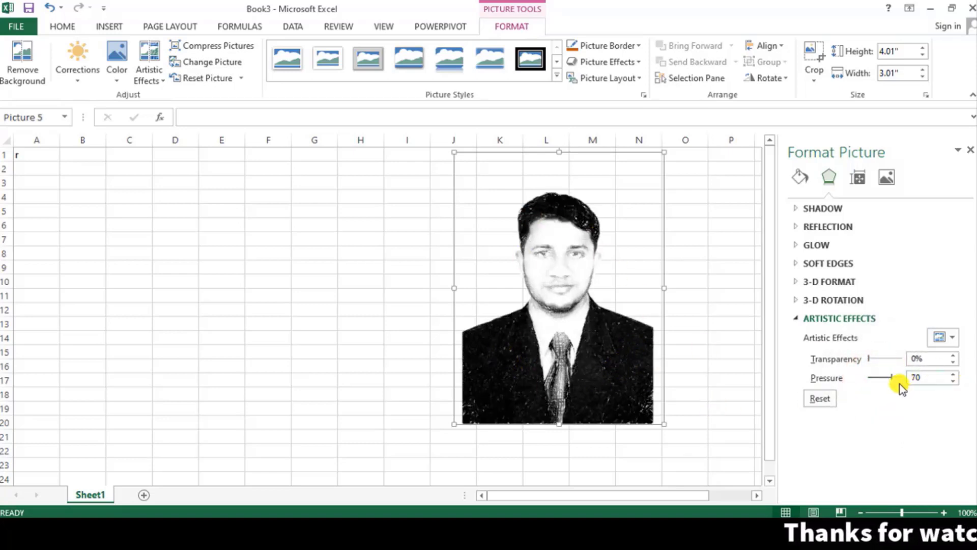
drag(888, 377, 903, 378)
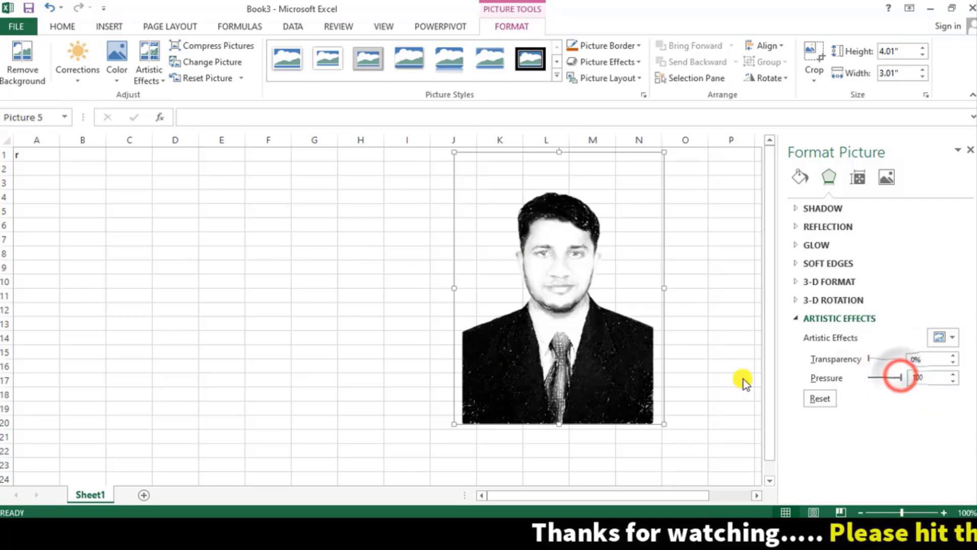
click(877, 379)
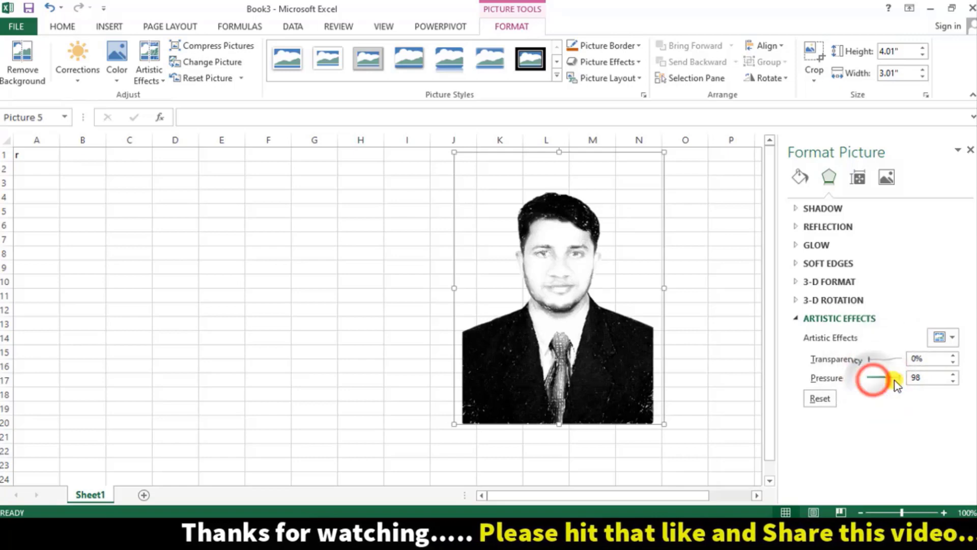
drag(896, 381, 842, 386)
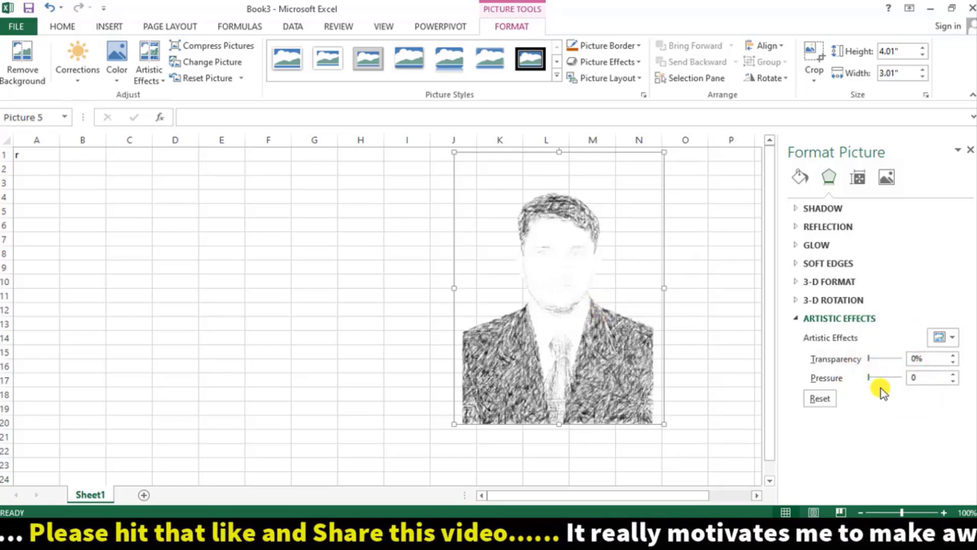
Step: Reset the portrait's artistic effect and move the picture so it spans about columns H to L
click(820, 398)
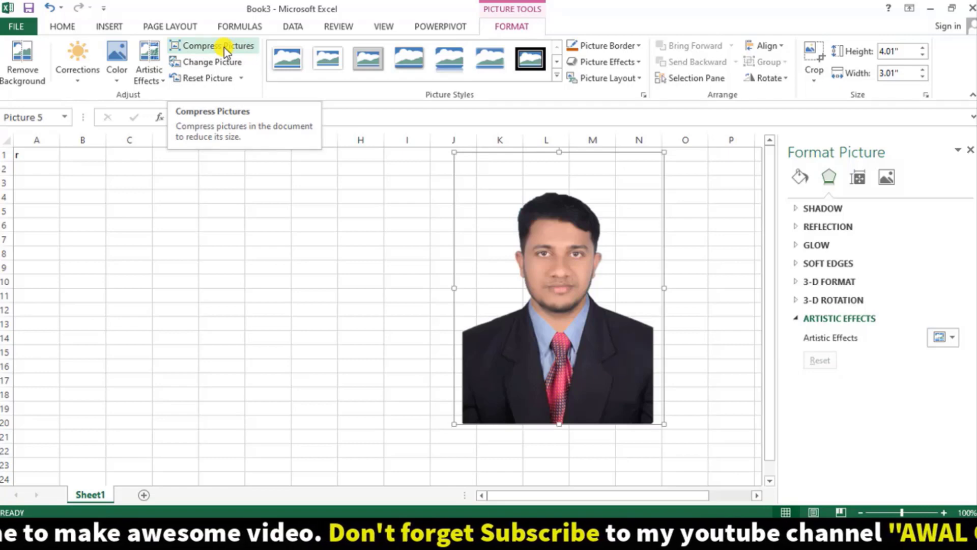
drag(549, 208, 459, 180)
drag(458, 216, 464, 233)
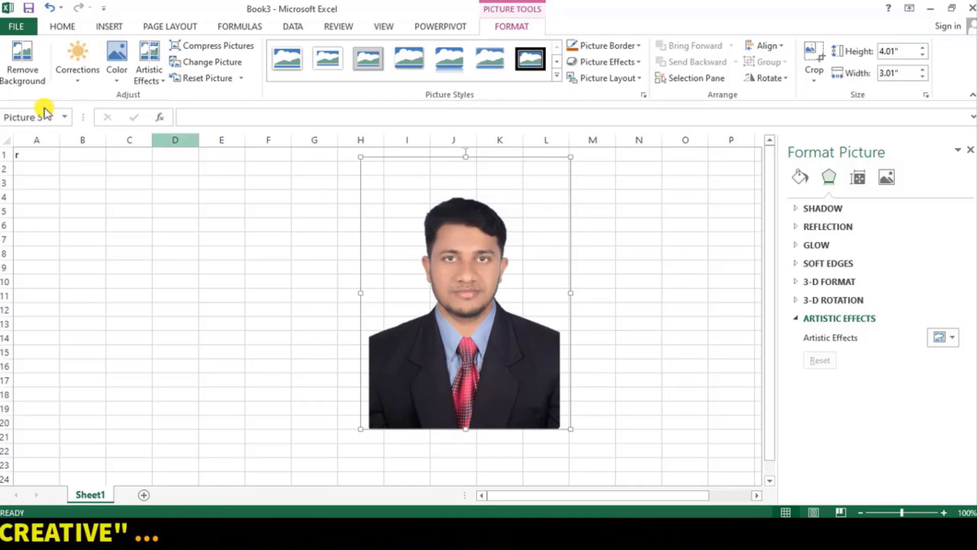
Step: Compress only this picture, deleting its cropped areas and using the document resolution as target output
click(209, 47)
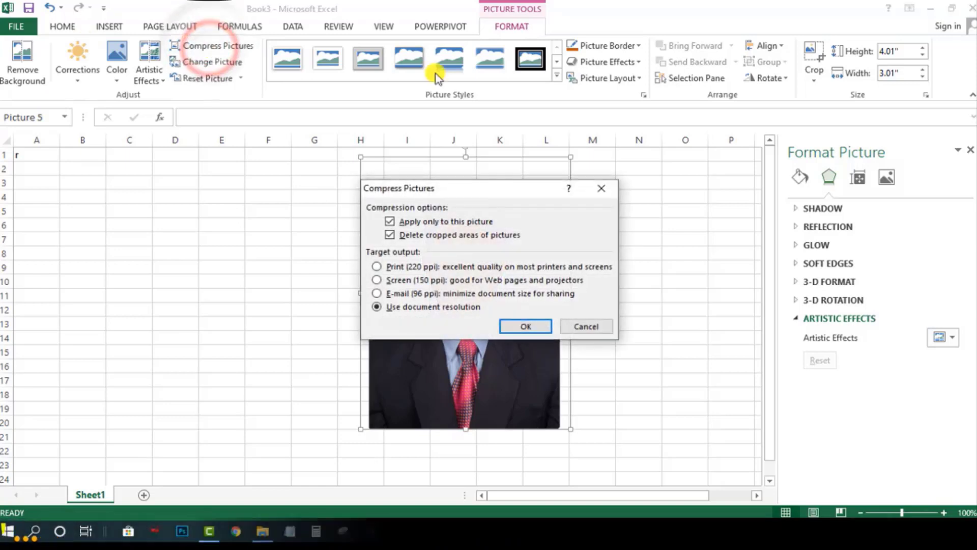
drag(484, 190, 201, 172)
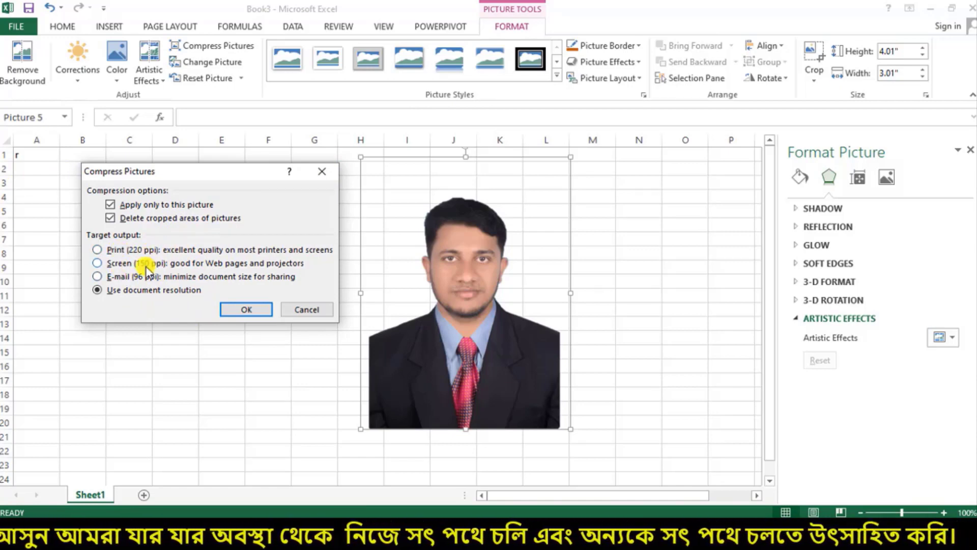
click(137, 249)
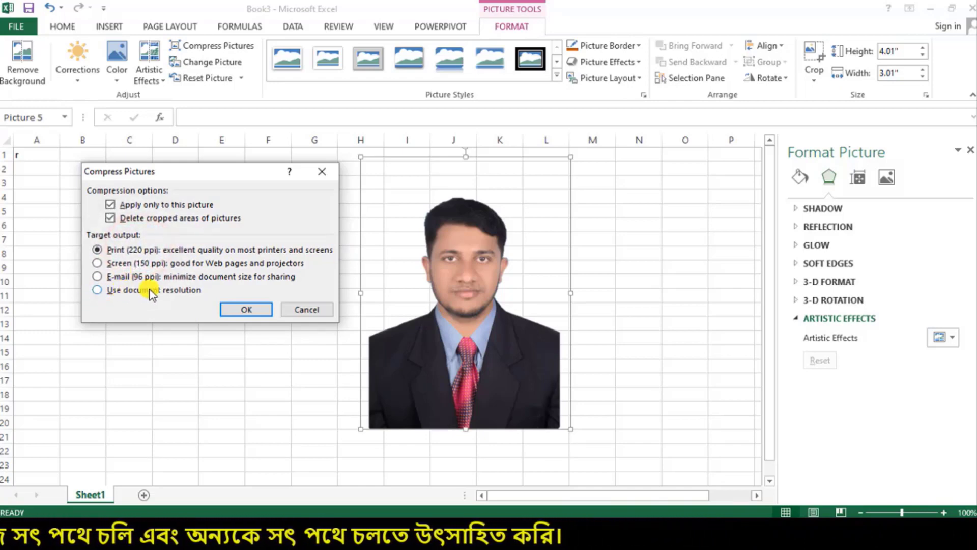
click(182, 295)
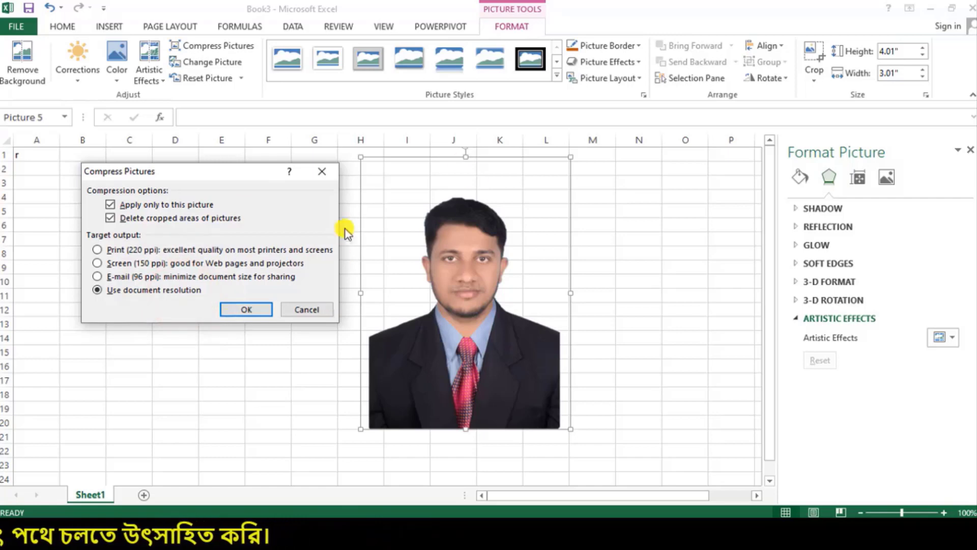
click(145, 293)
click(243, 312)
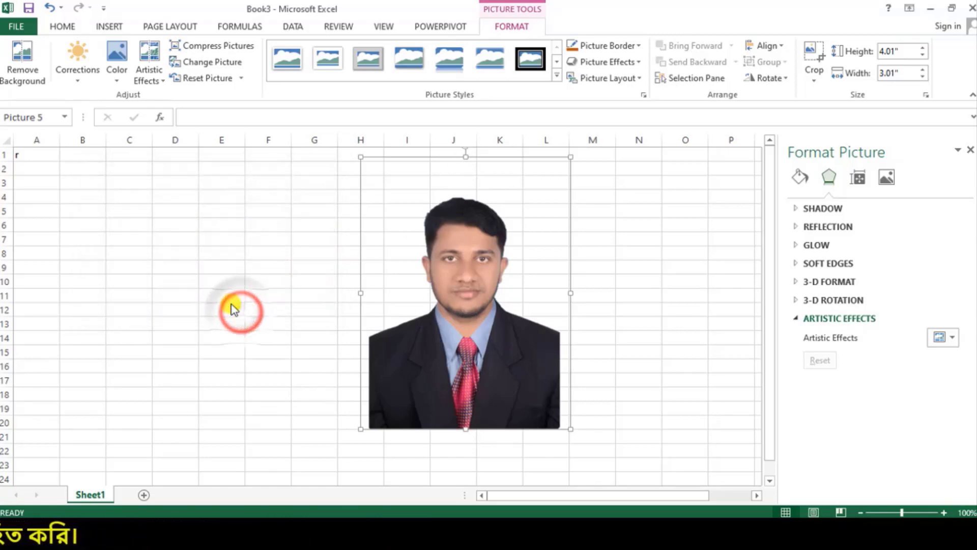
Step: Close the Format Picture pane and reposition the portrait over about columns H to L, with its upper edge near row 2
drag(477, 262, 391, 218)
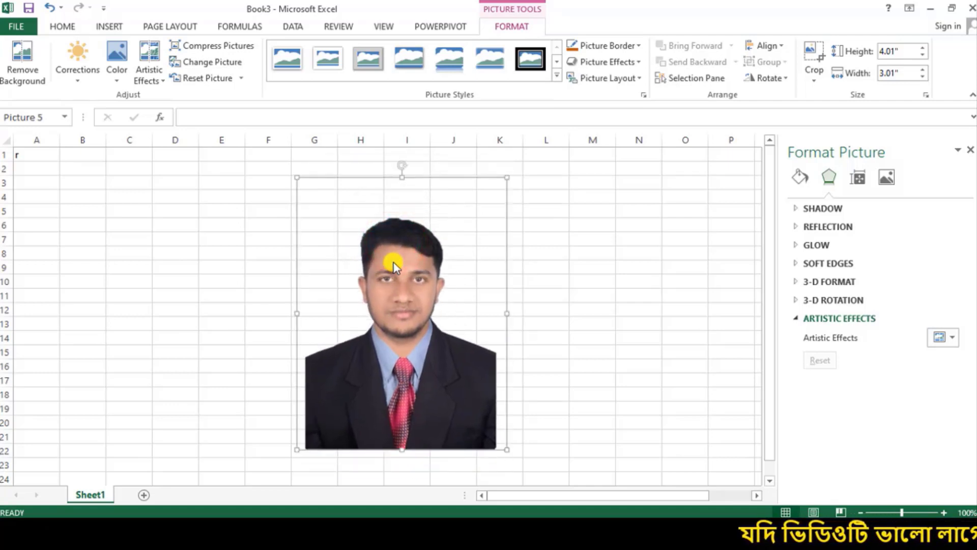
click(970, 151)
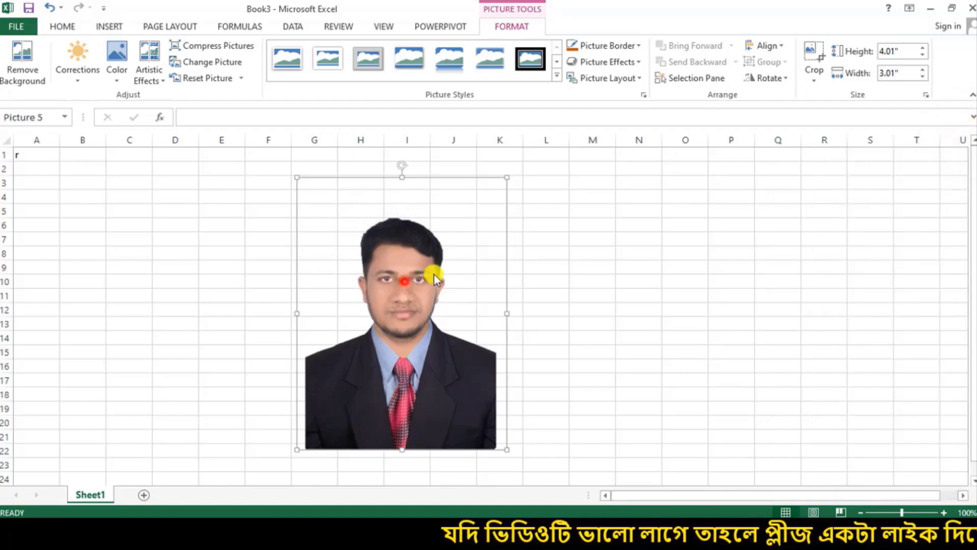
drag(434, 273, 479, 262)
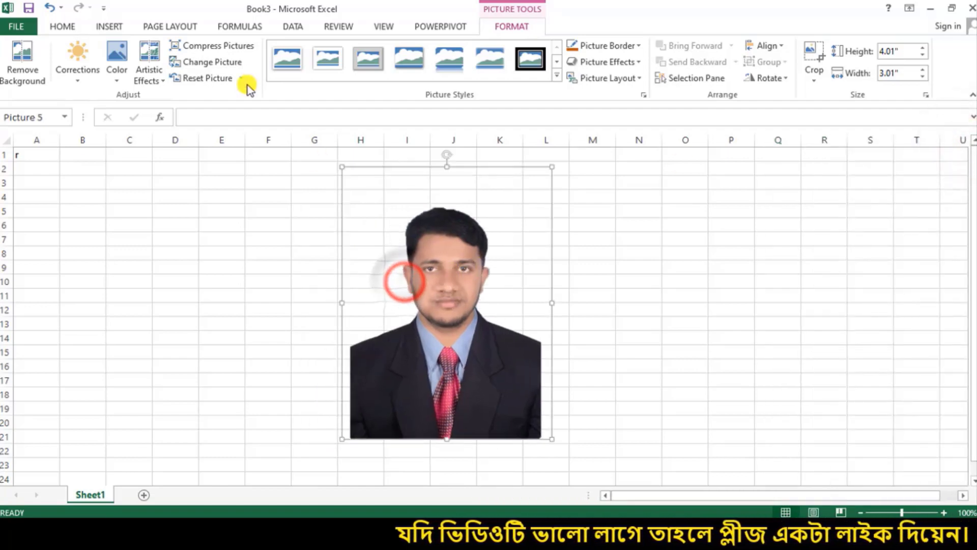
drag(438, 253, 471, 286)
Step: Replace the portrait, working offline, with the green diamond-framed picture from the image subfolder on the Desktop
click(230, 65)
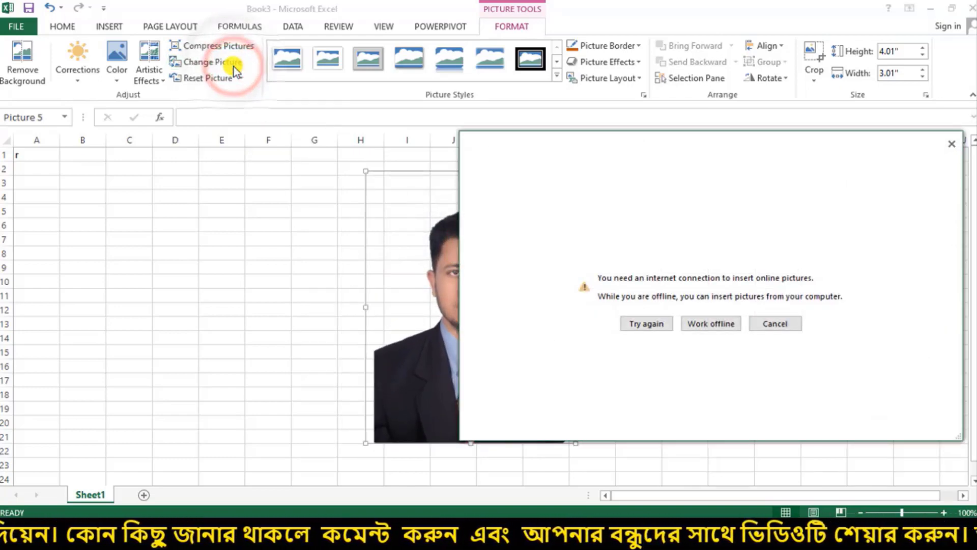
drag(705, 141, 482, 158)
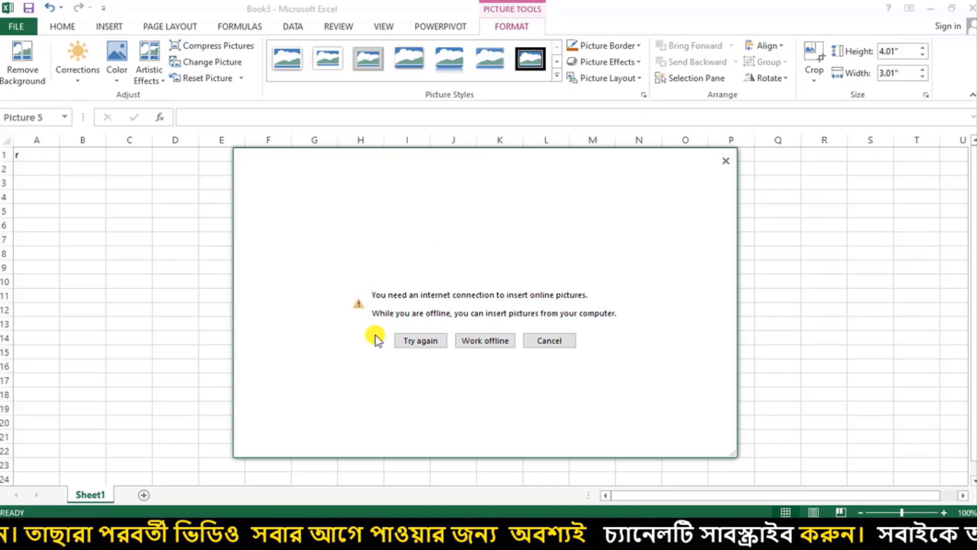
drag(379, 327, 620, 357)
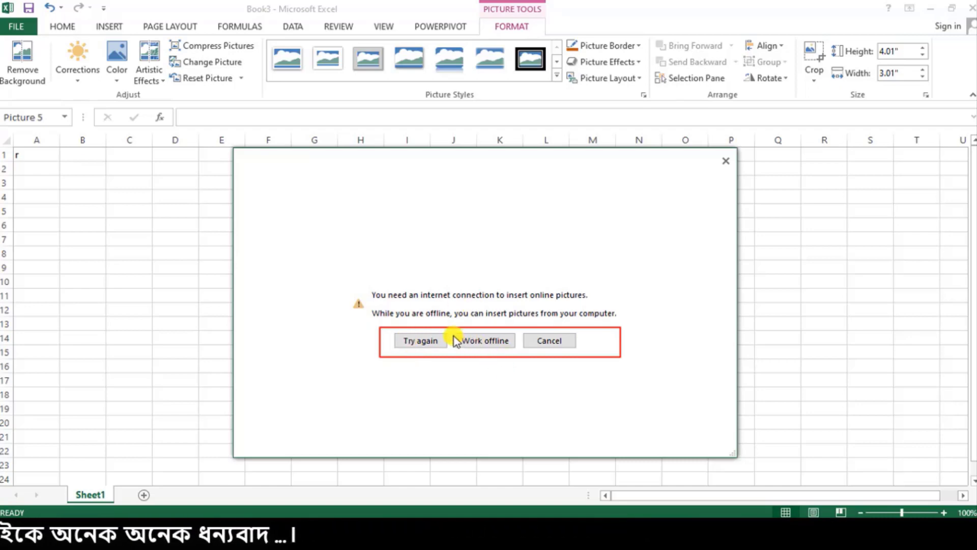
drag(454, 331, 516, 350)
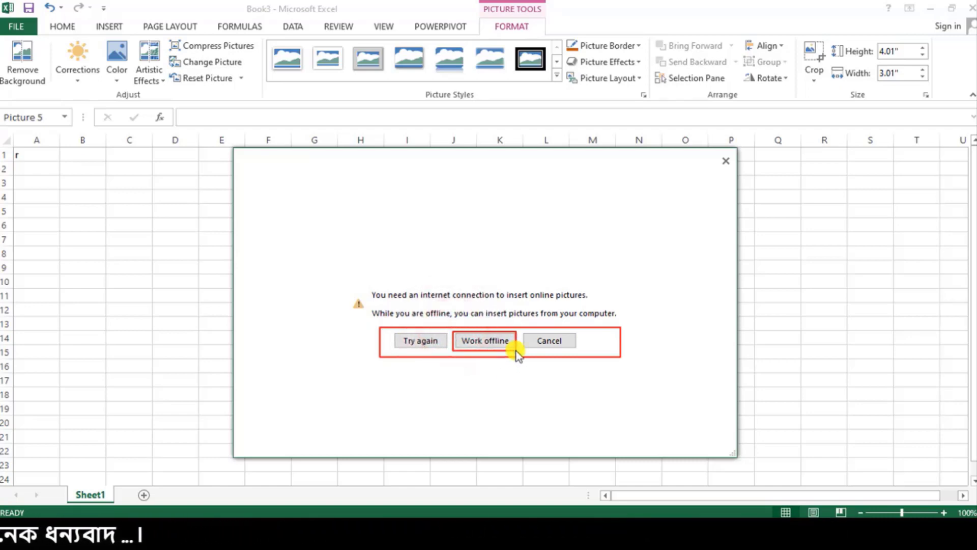
click(481, 340)
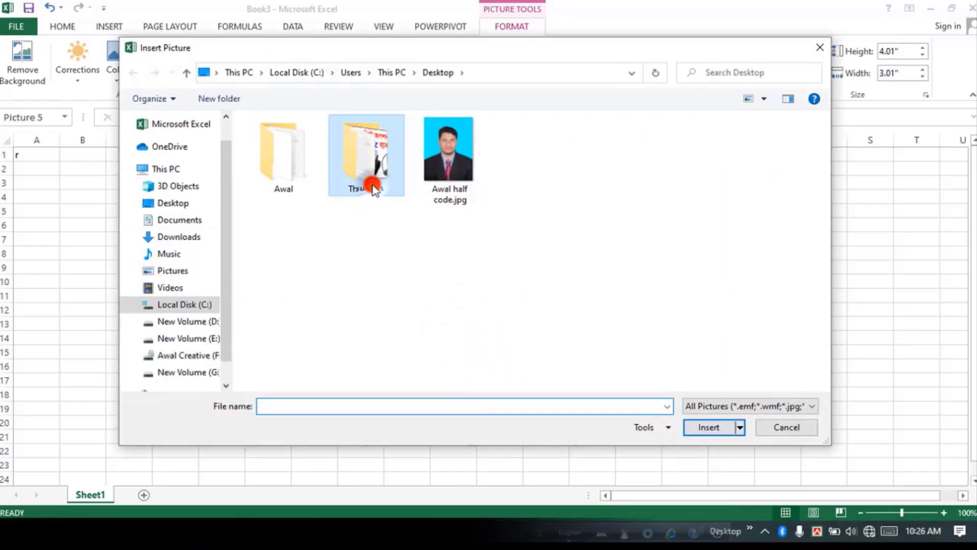
double_click(375, 196)
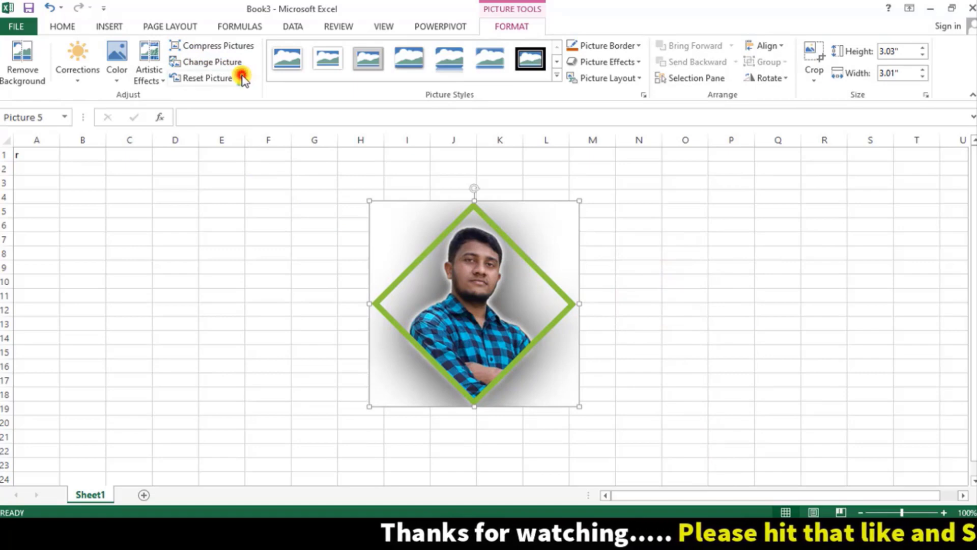
Step: Reset the new picture's formatting and size, reset its formatting alone as well, and move it to rows 6 to 18
click(242, 79)
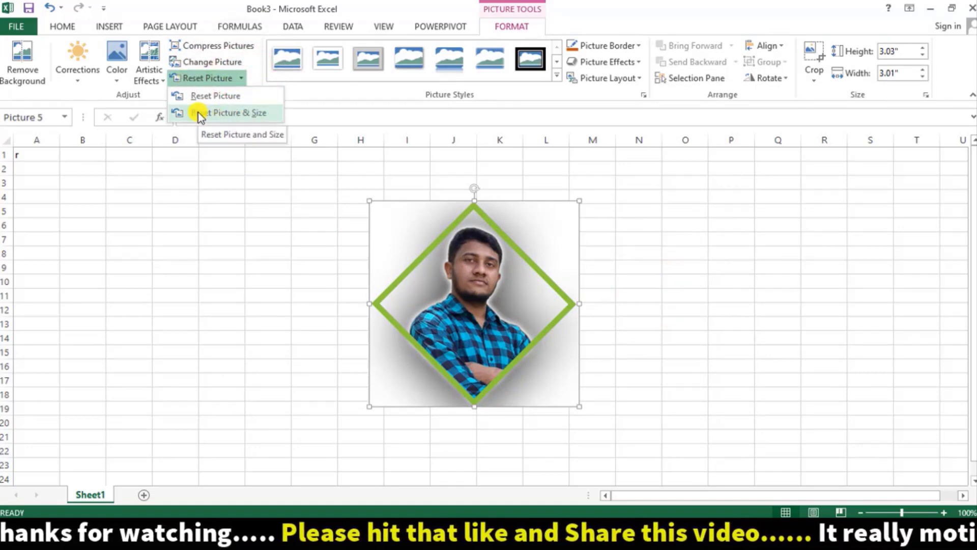
click(234, 113)
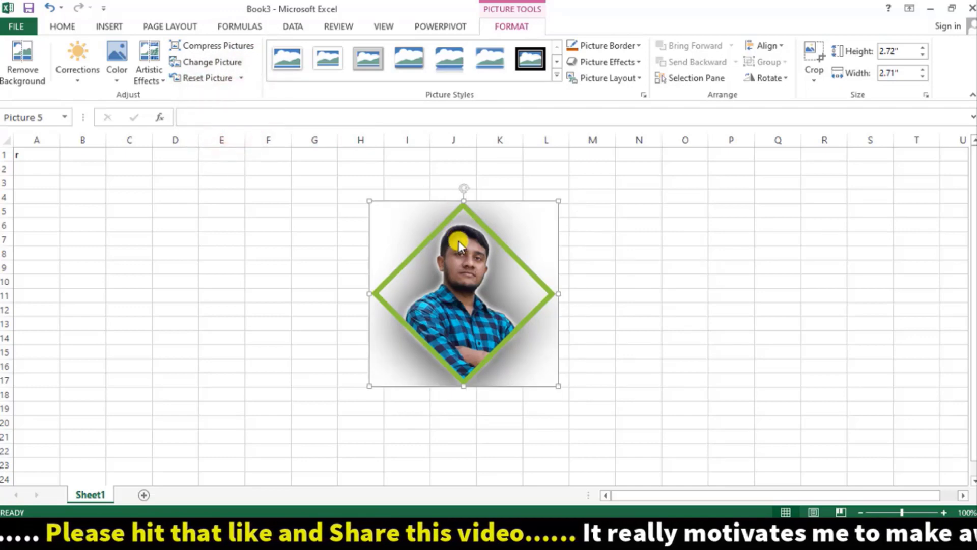
drag(454, 238, 474, 264)
click(242, 77)
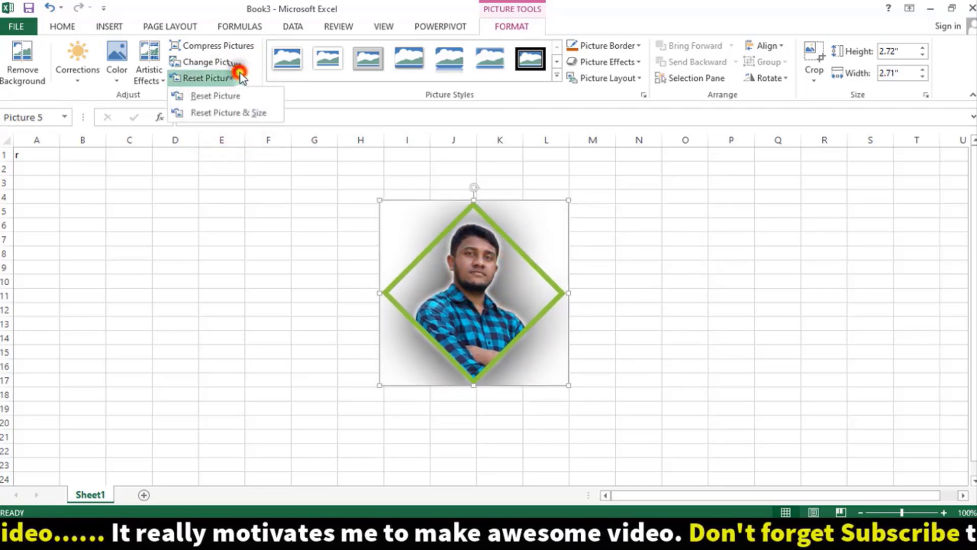
click(200, 96)
drag(426, 261, 446, 237)
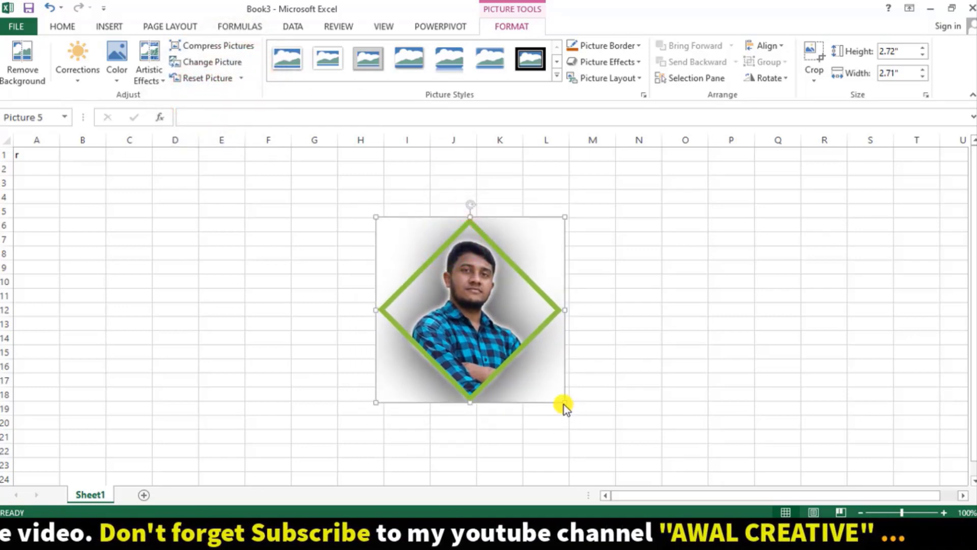
Step: Try enlarging the picture to 5.1" by 5.07" and resetting only its formatting, and undo the enlargement
drag(564, 404, 730, 444)
click(241, 77)
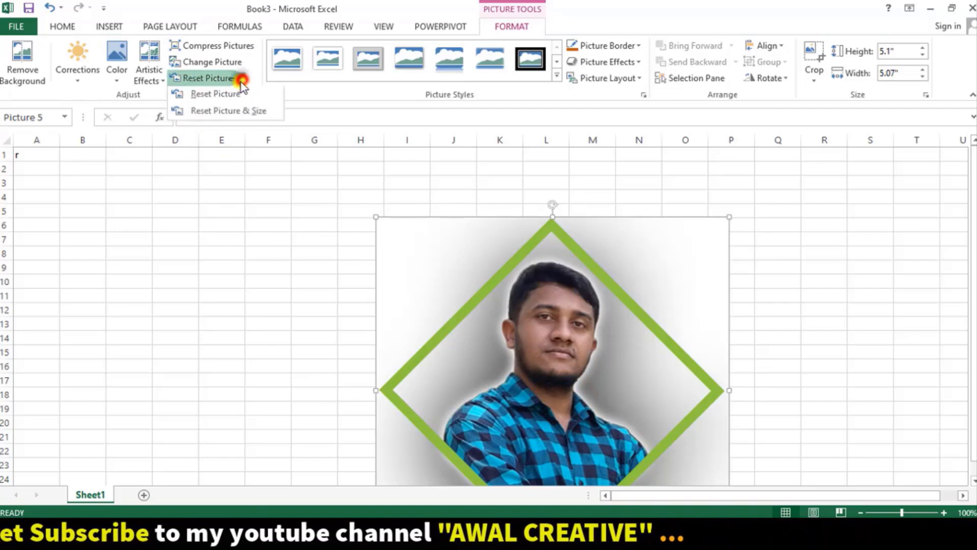
click(222, 94)
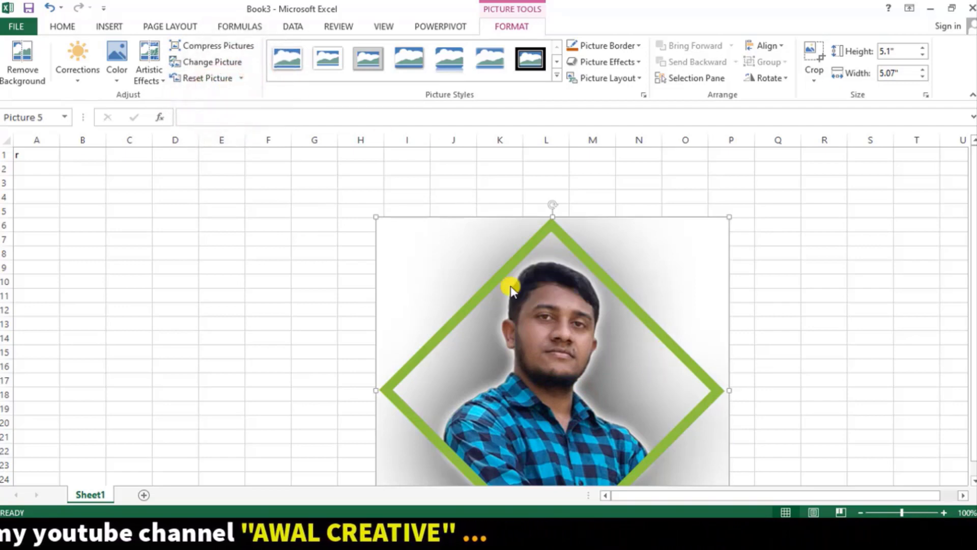
key(ctrl+z)
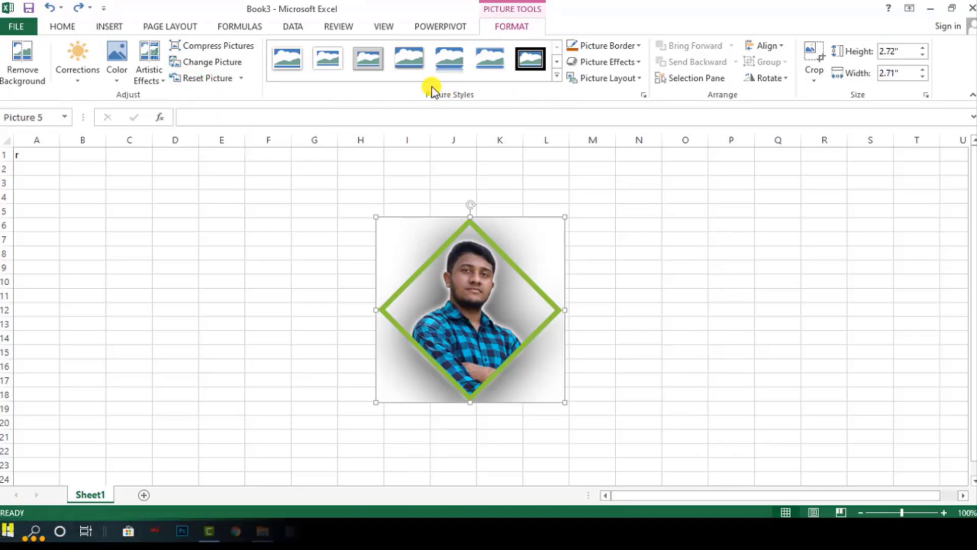
Step: Apply the rounded, bevelled perspective picture style to the diamond-framed picture and move it to columns B to E
drag(406, 83, 505, 99)
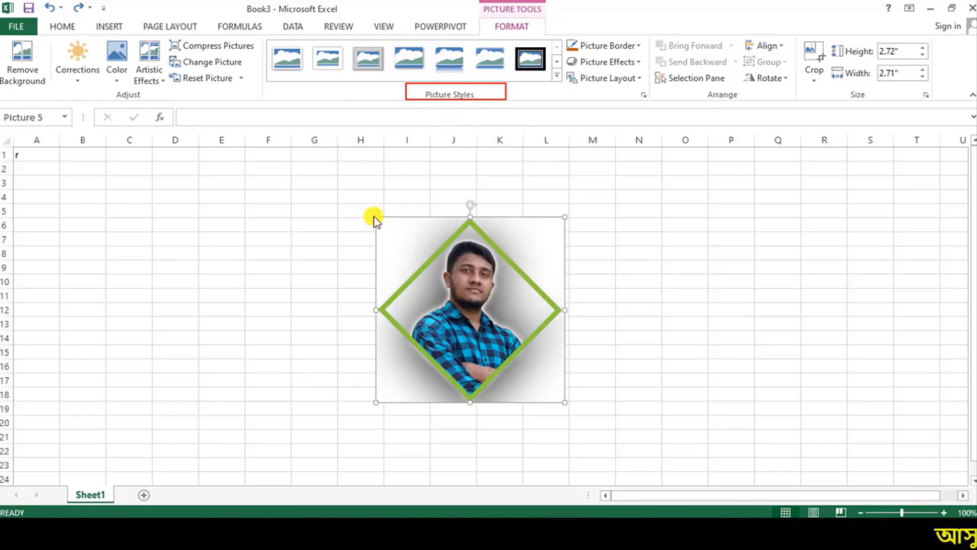
mouse_move(374, 218)
mouse_down()
mouse_move(552, 319)
mouse_move(572, 387)
mouse_move(566, 404)
mouse_up()
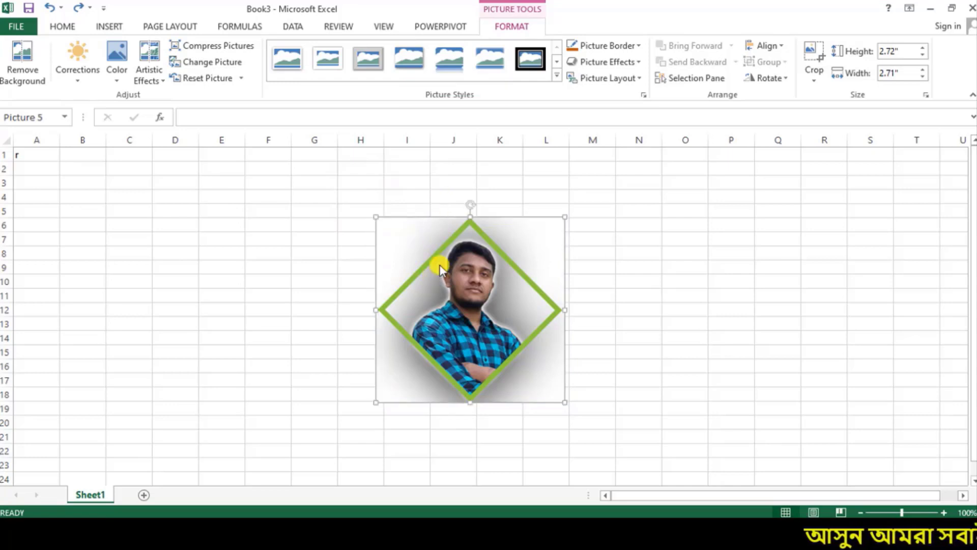
mouse_move(438, 262)
mouse_down()
mouse_move(652, 309)
mouse_move(798, 254)
mouse_up()
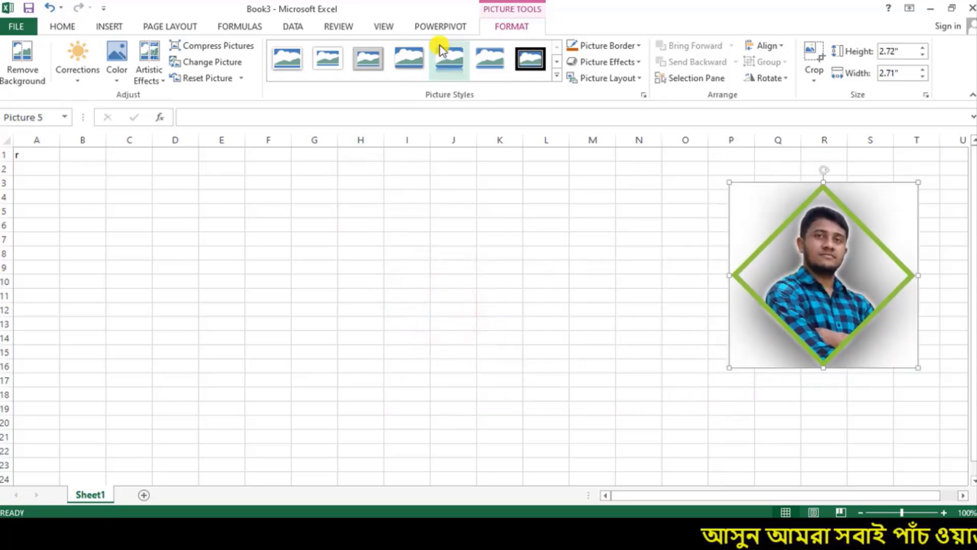
click(555, 78)
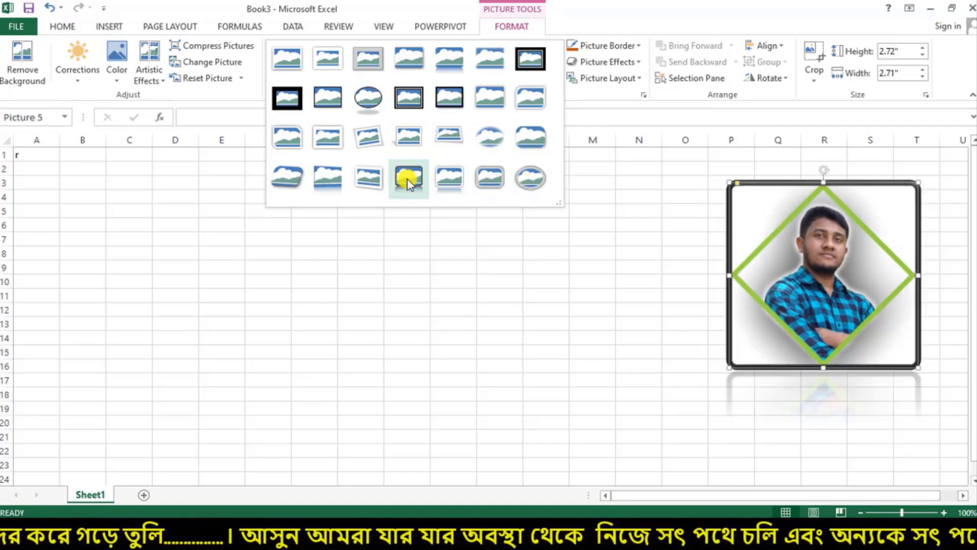
click(297, 173)
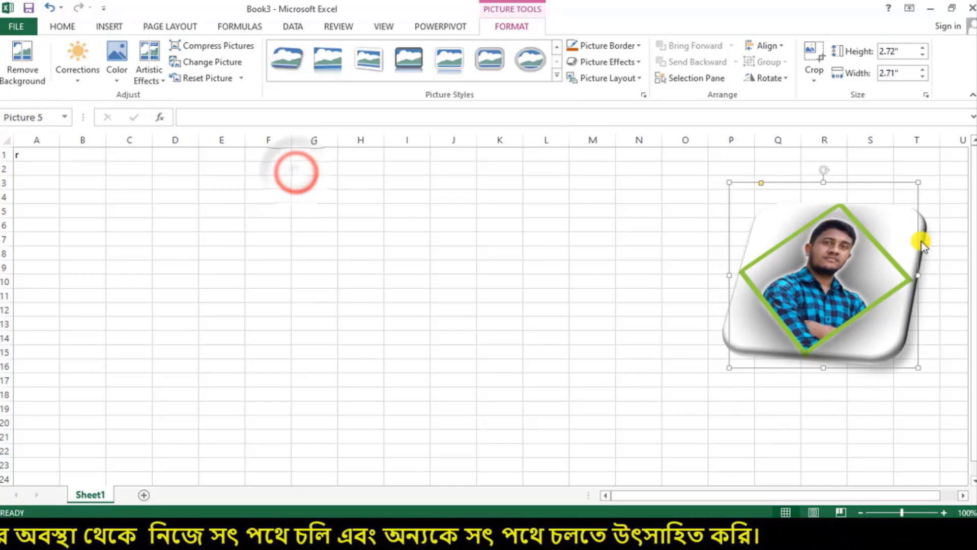
drag(826, 247, 214, 279)
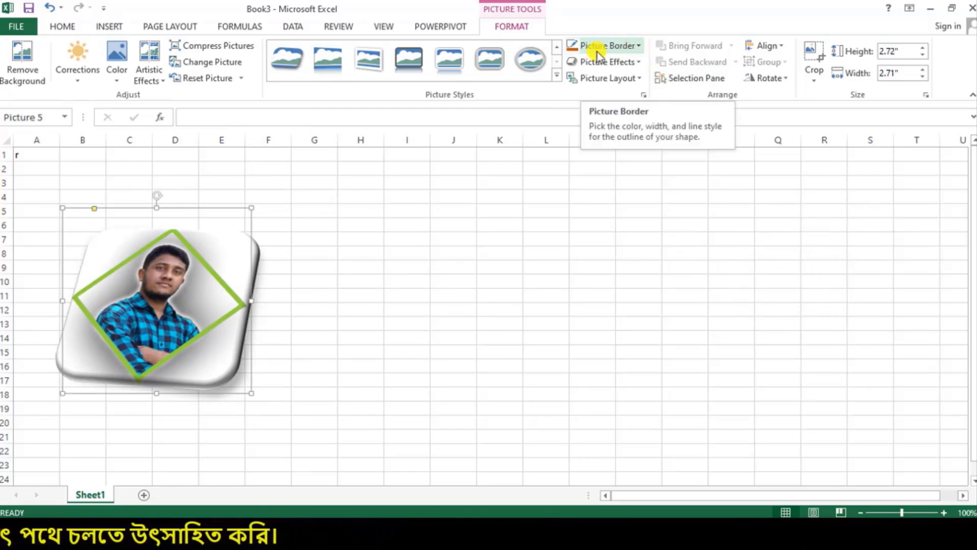
drag(187, 276, 188, 252)
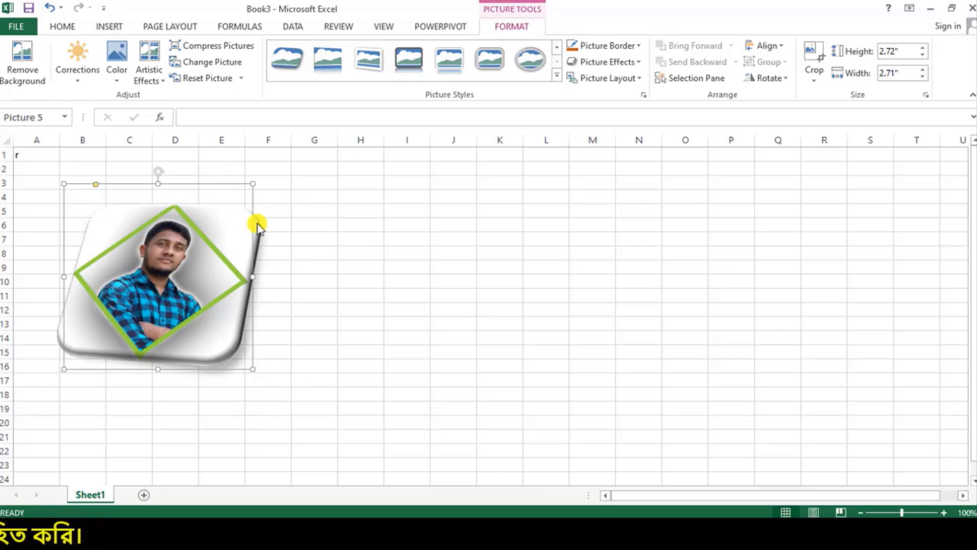
Step: Sample several standard and custom outline colours for the diamond-framed picture, and apply bright magenta from the standard palette to its border
click(640, 45)
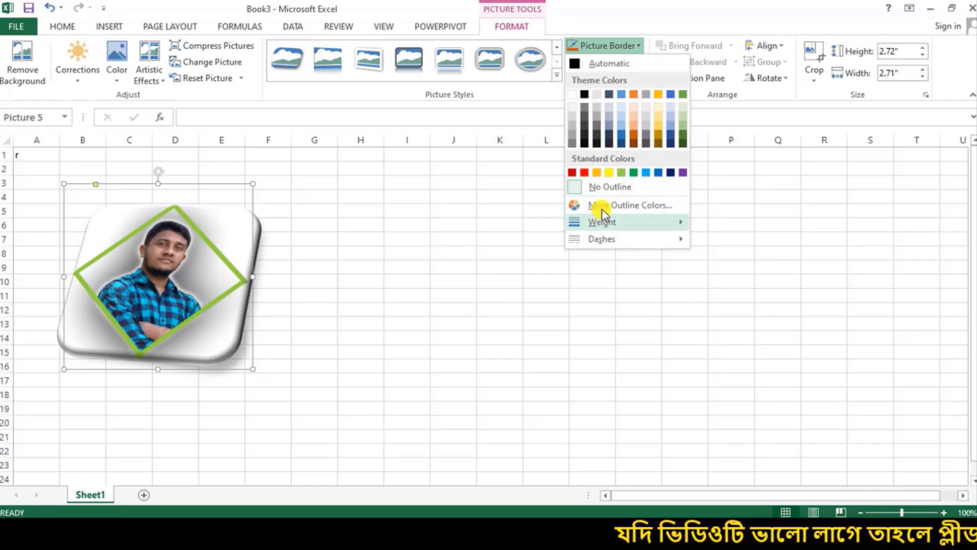
click(665, 205)
click(617, 188)
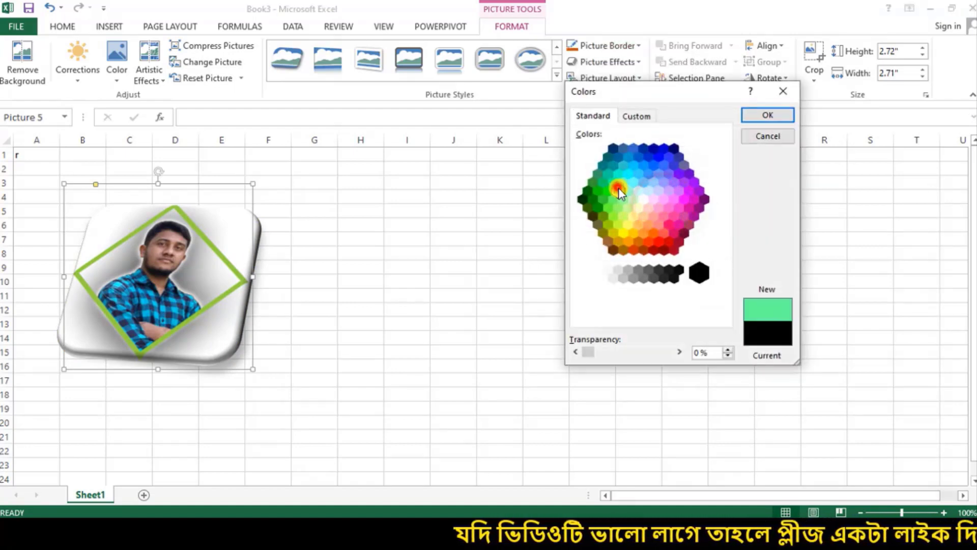
click(649, 181)
click(655, 218)
click(636, 116)
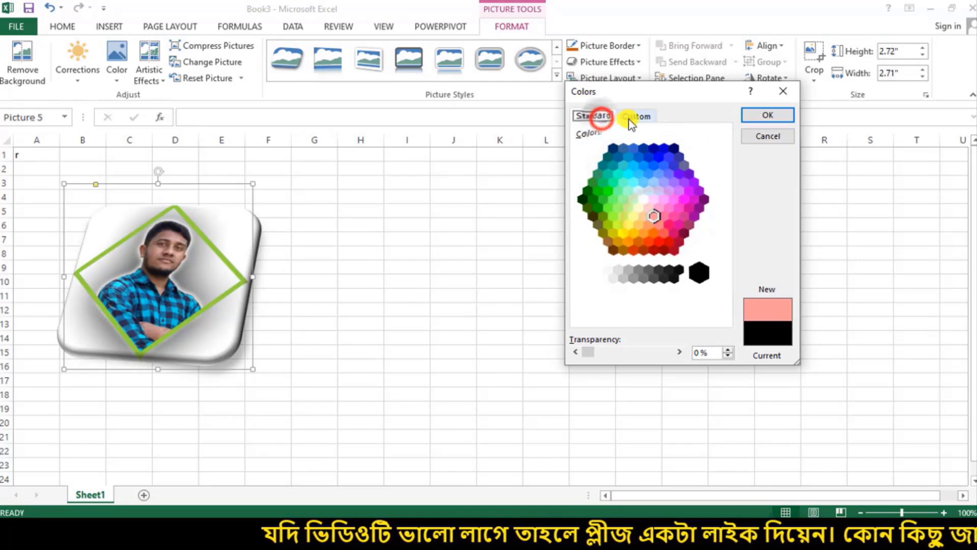
click(616, 150)
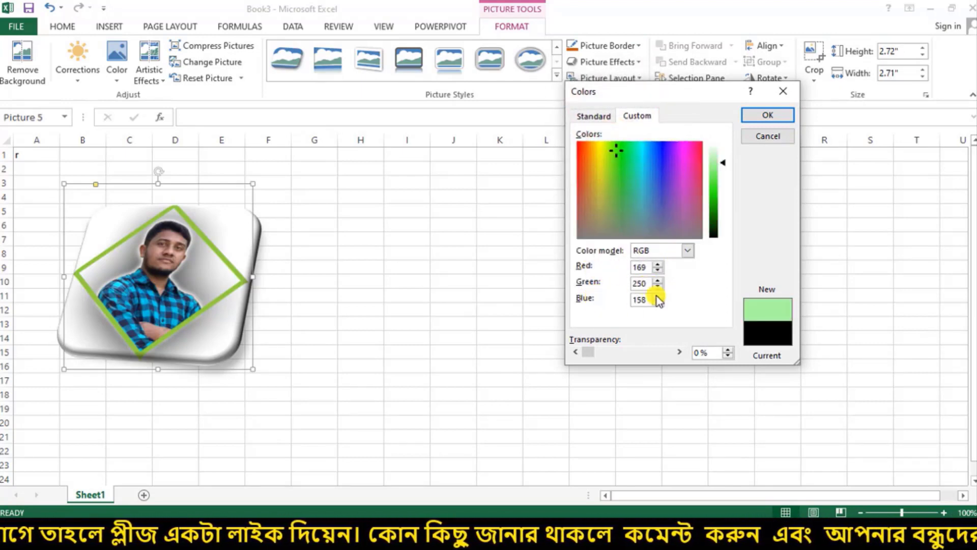
click(661, 152)
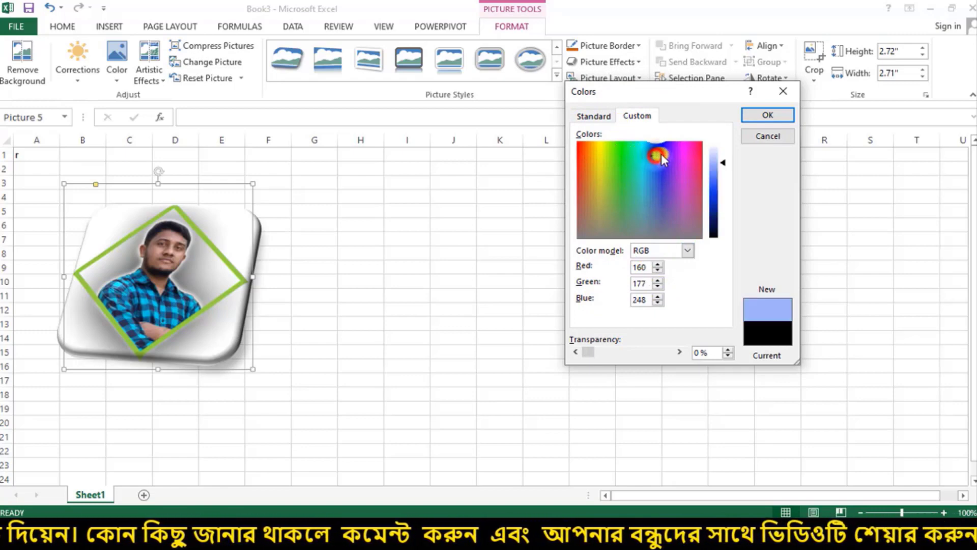
click(678, 156)
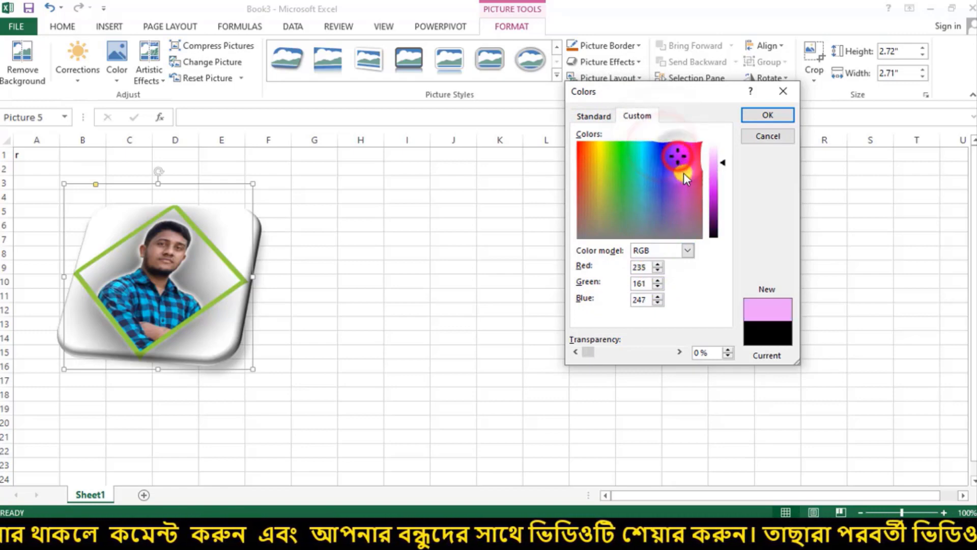
click(667, 199)
click(580, 117)
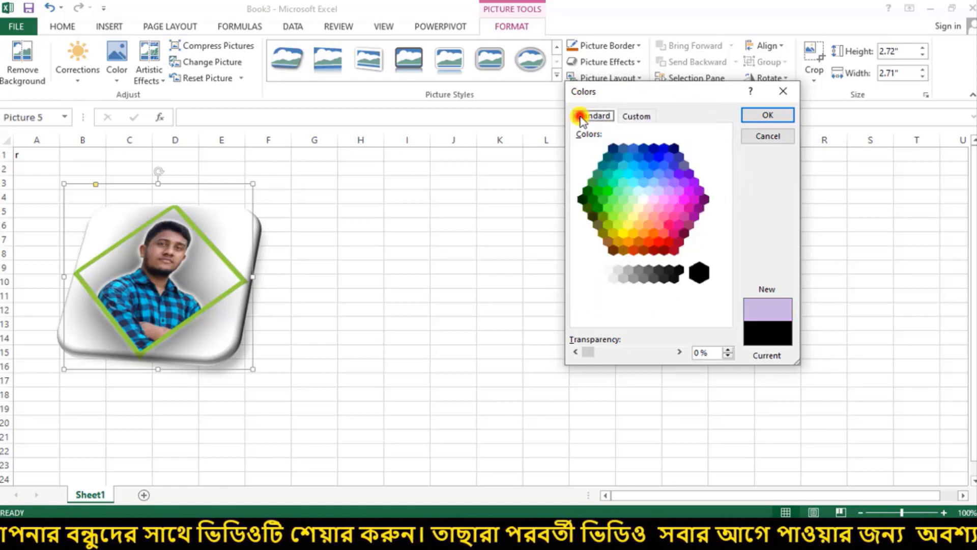
click(627, 173)
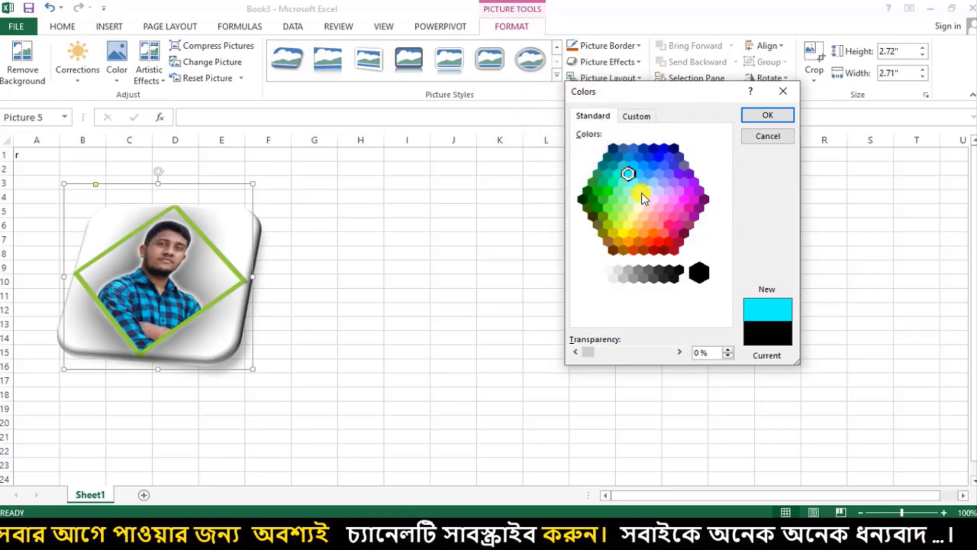
click(685, 199)
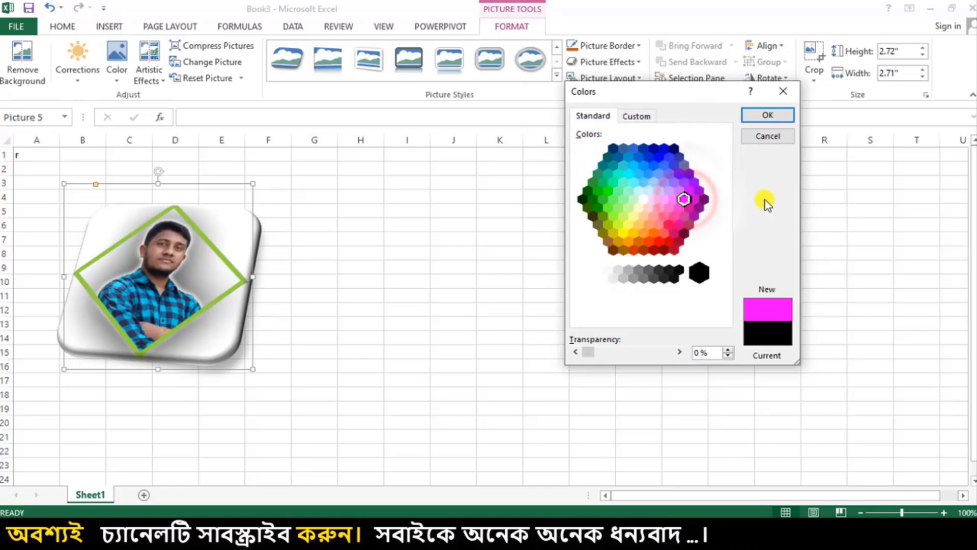
click(768, 115)
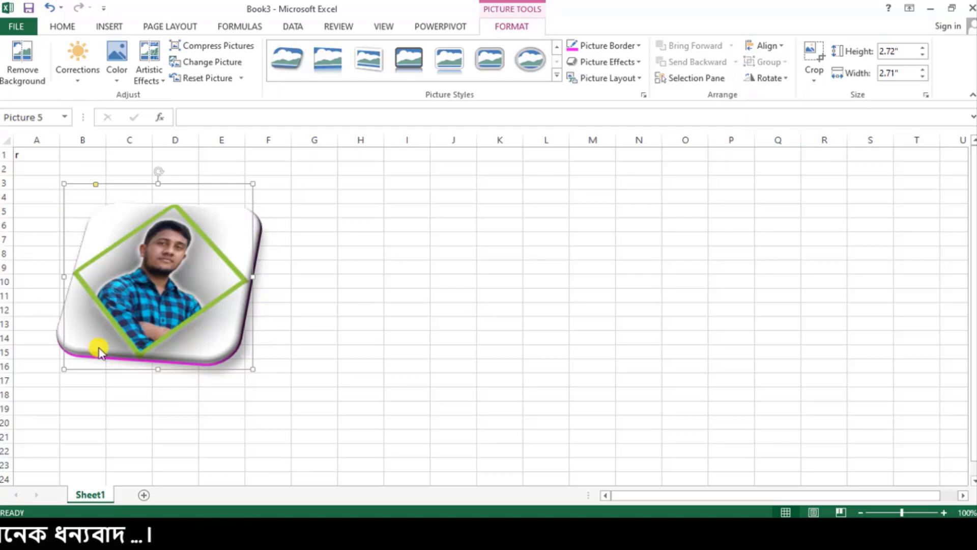
Step: Set the weight of the picture's magenta border to 6 pt
click(636, 45)
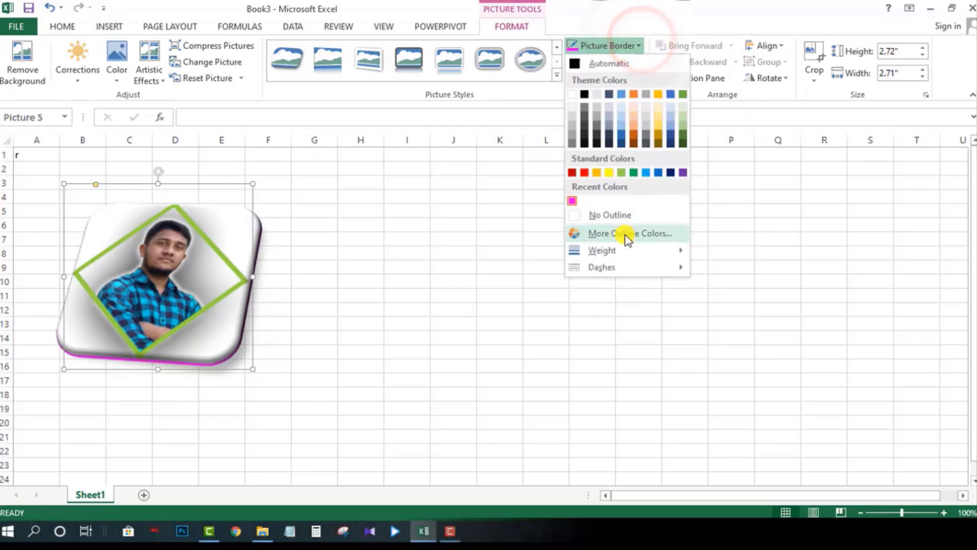
mouse_move(625, 249)
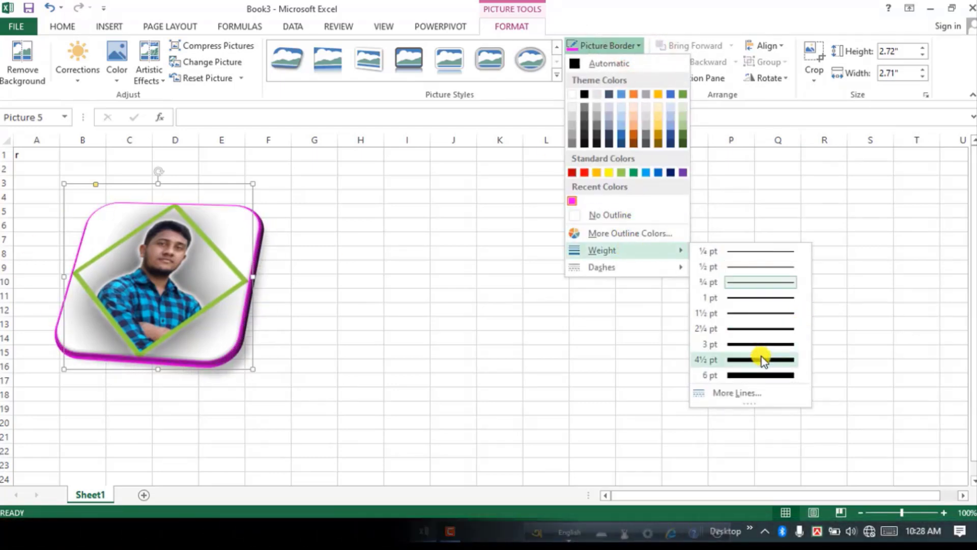
click(761, 375)
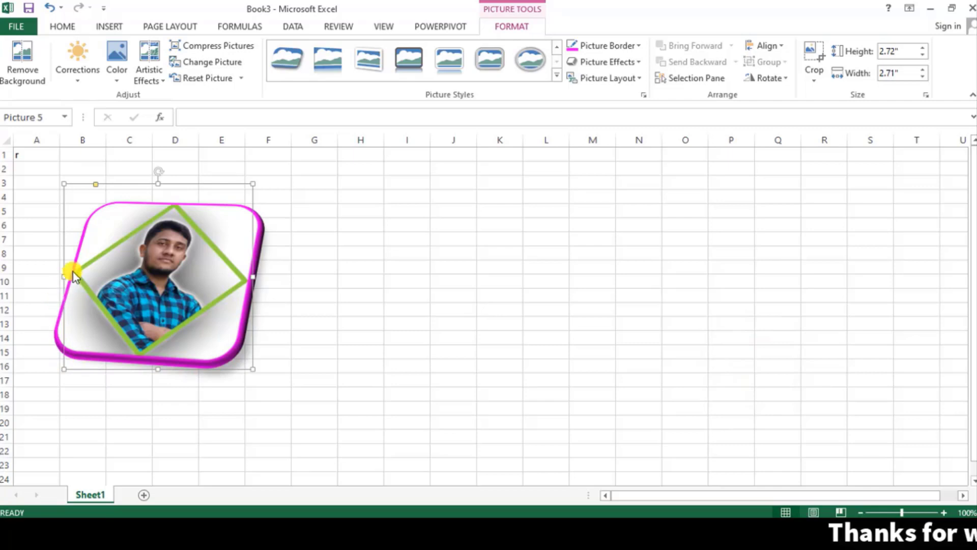
Step: Open the detailed line settings for the picture's border, raise its width to 9.75 pt and reduce it to 8.75 pt
click(634, 45)
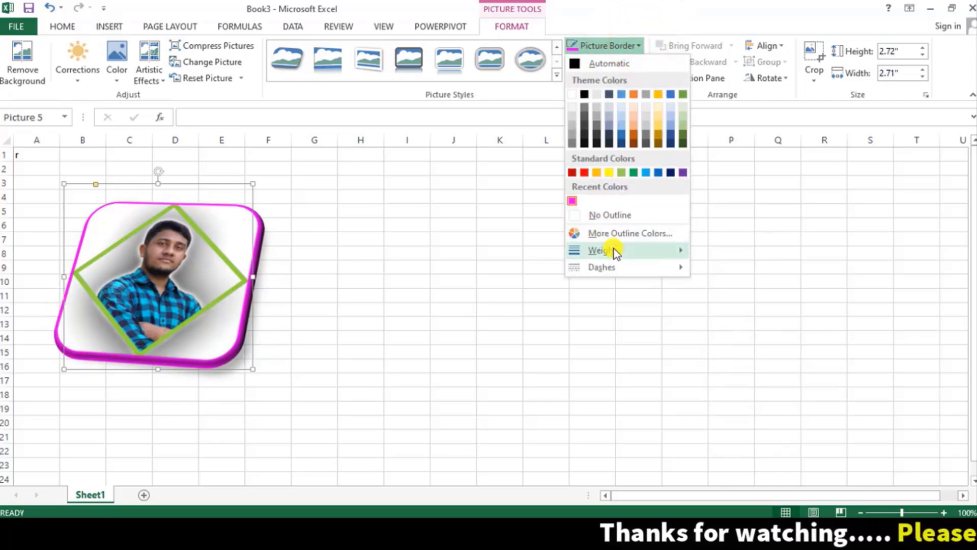
mouse_move(613, 249)
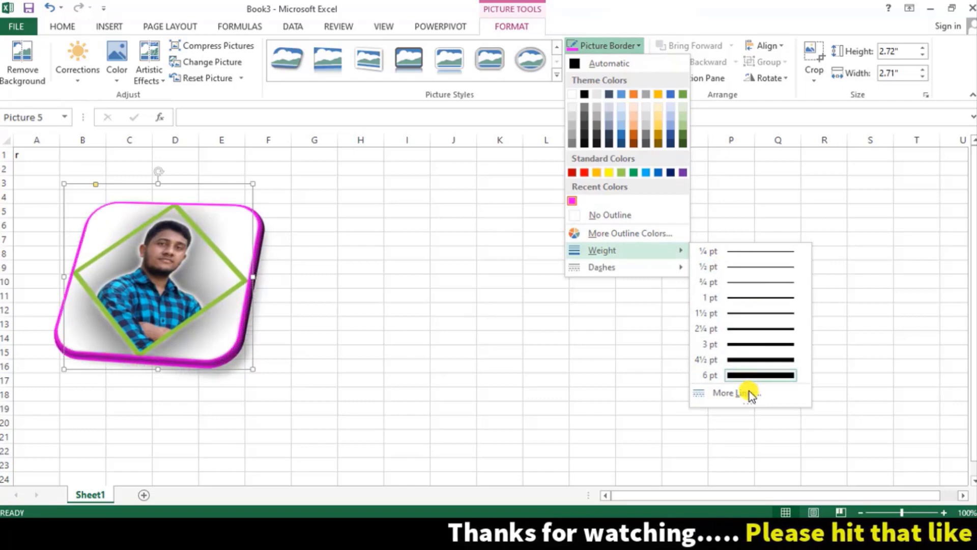
click(728, 395)
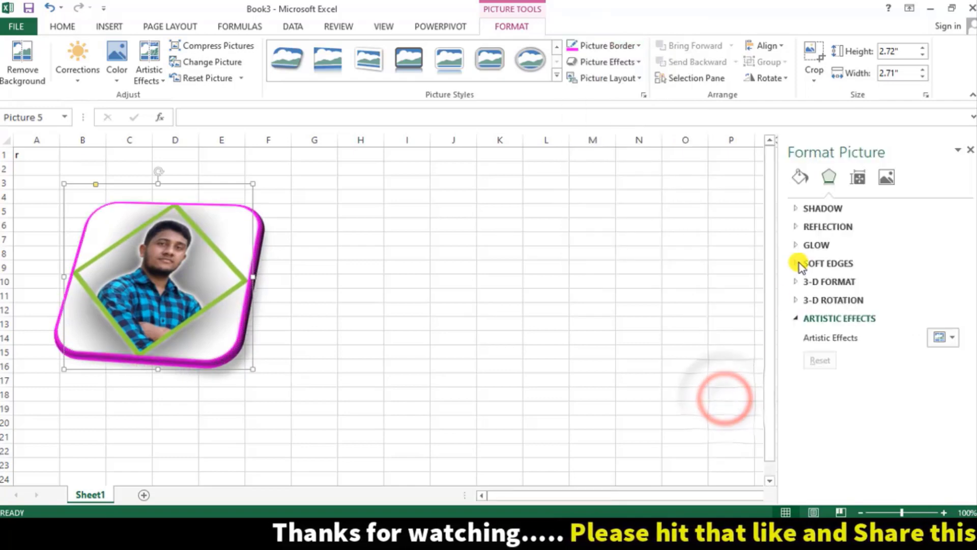
mouse_move(872, 330)
mouse_down()
mouse_move(894, 321)
mouse_move(867, 327)
mouse_up()
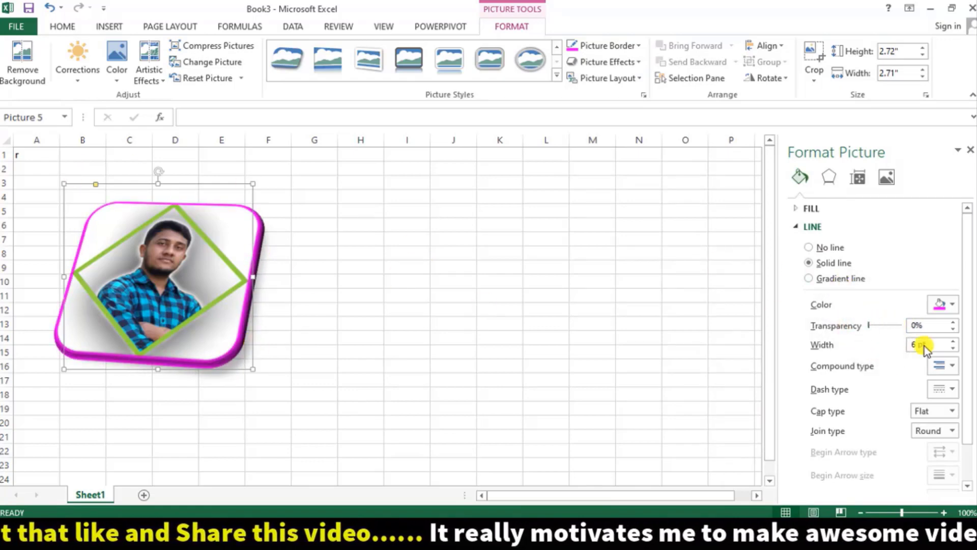
click(954, 340)
click(954, 340)
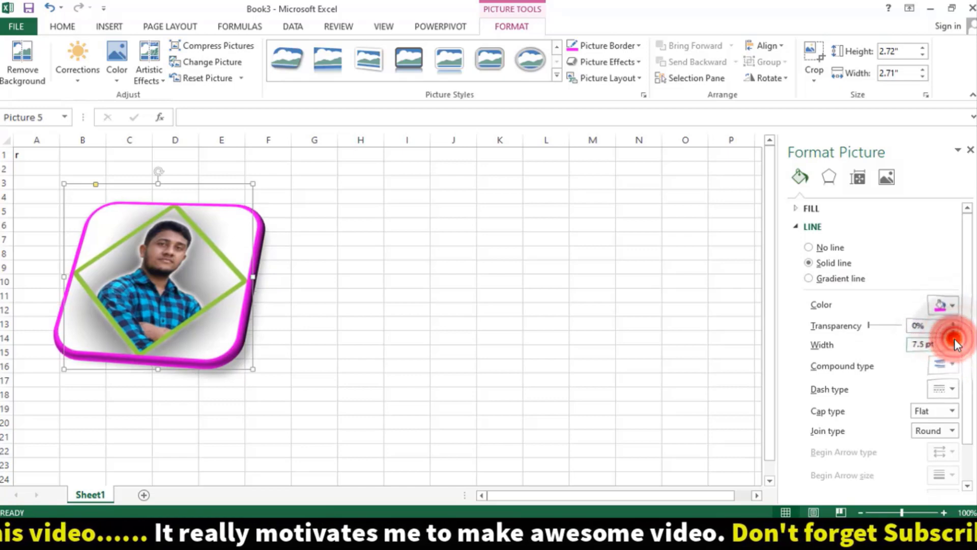
click(953, 340)
click(953, 339)
click(953, 340)
click(954, 339)
click(953, 340)
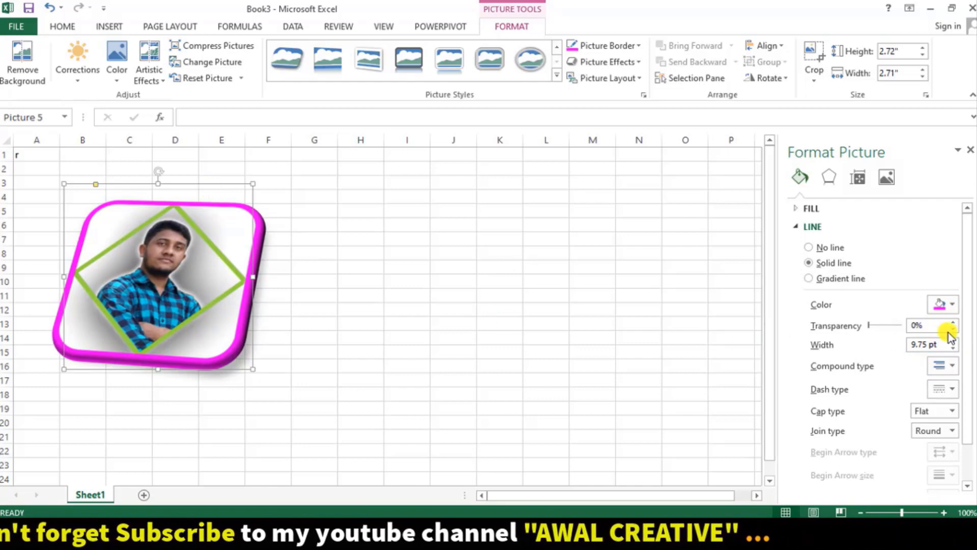
click(953, 348)
click(954, 348)
click(953, 348)
click(953, 348)
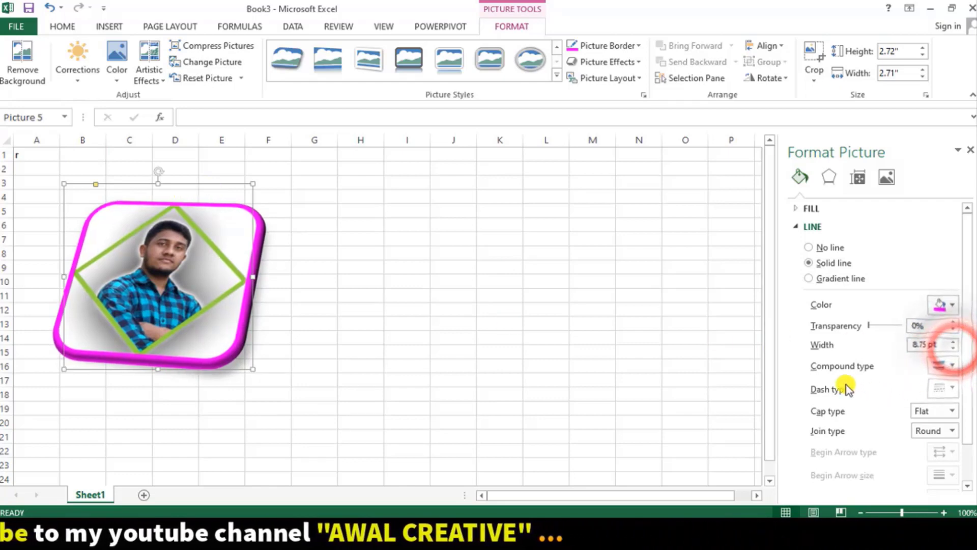
Step: Try the double and thin-thick compound line types on the picture's border and look through its dash types
click(953, 366)
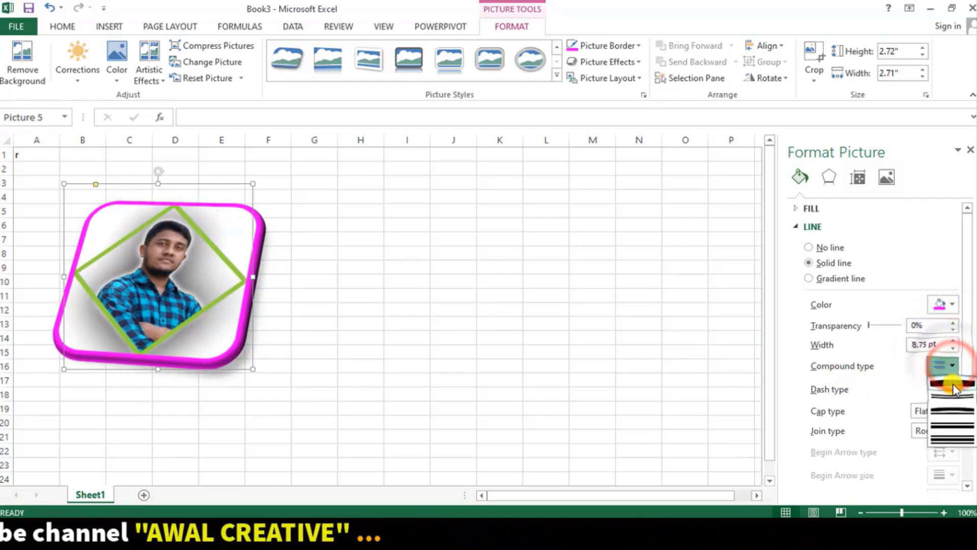
click(951, 402)
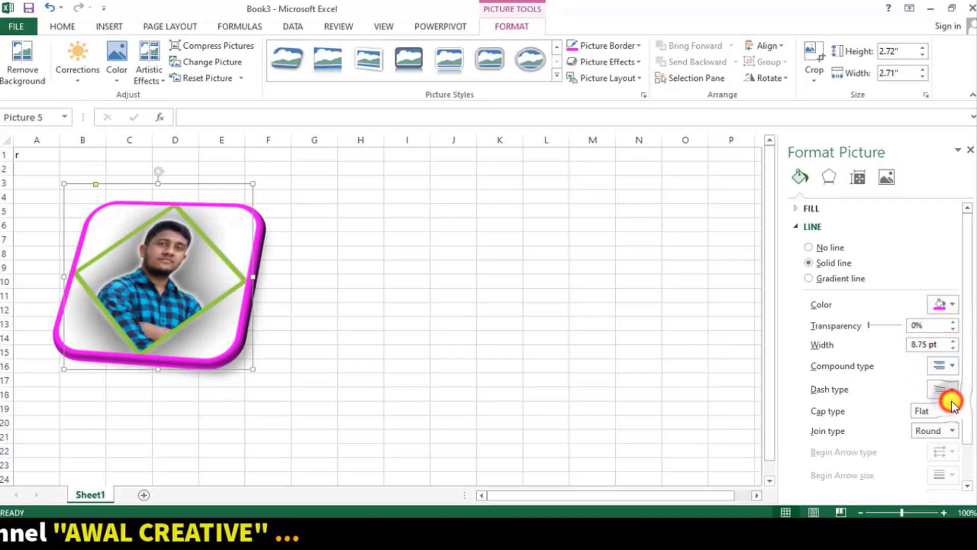
click(954, 366)
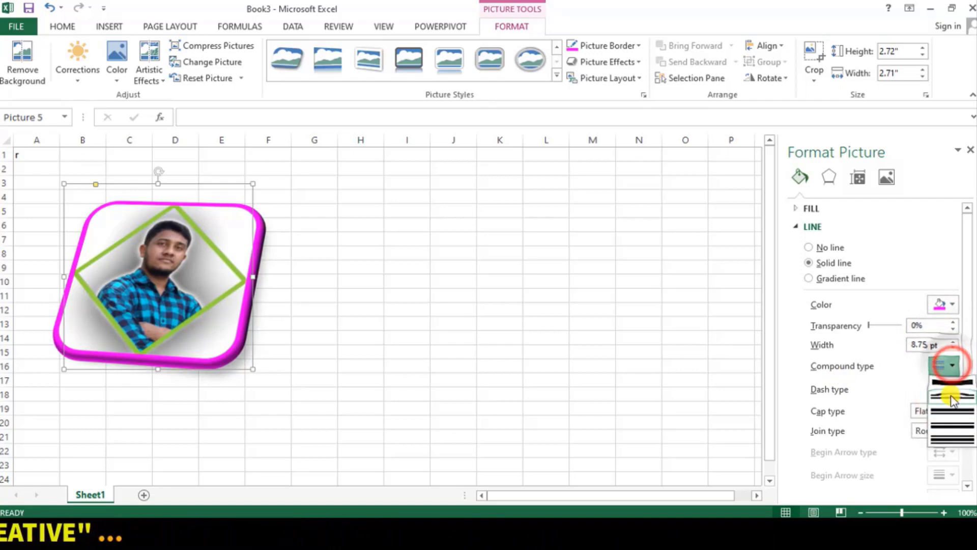
click(952, 424)
click(951, 389)
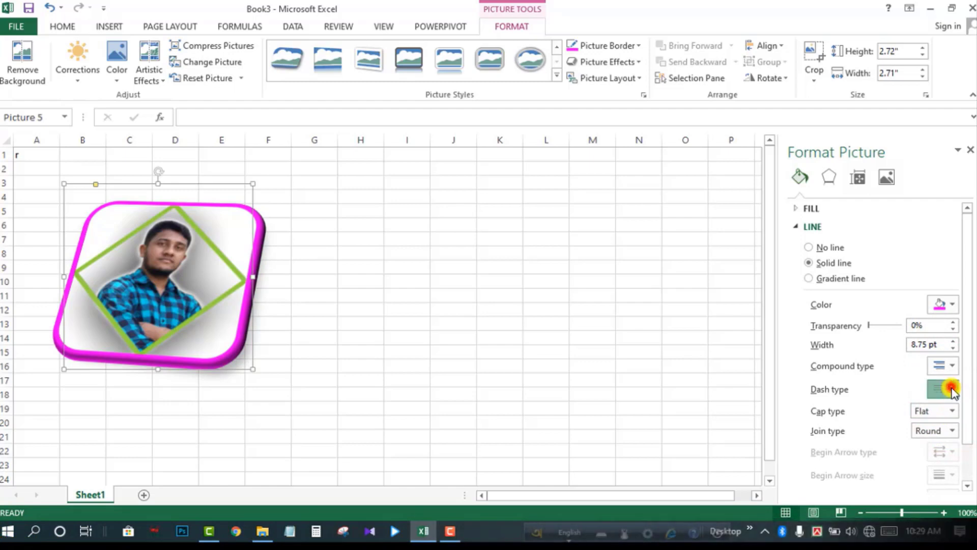
click(948, 415)
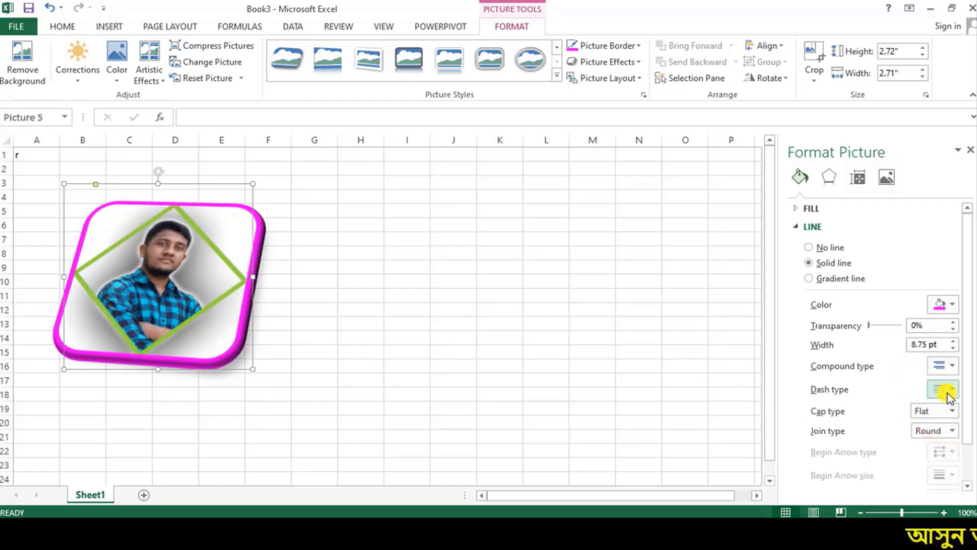
Step: Set the border's cap type to Round, after trying Square, and its join type to Bevel, and close the picture formatting settings
click(951, 411)
click(928, 426)
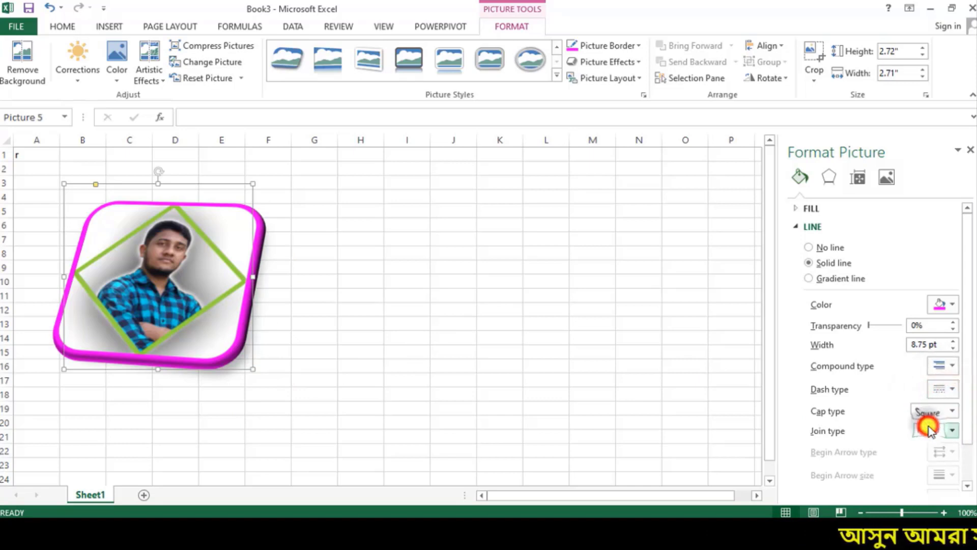
click(951, 410)
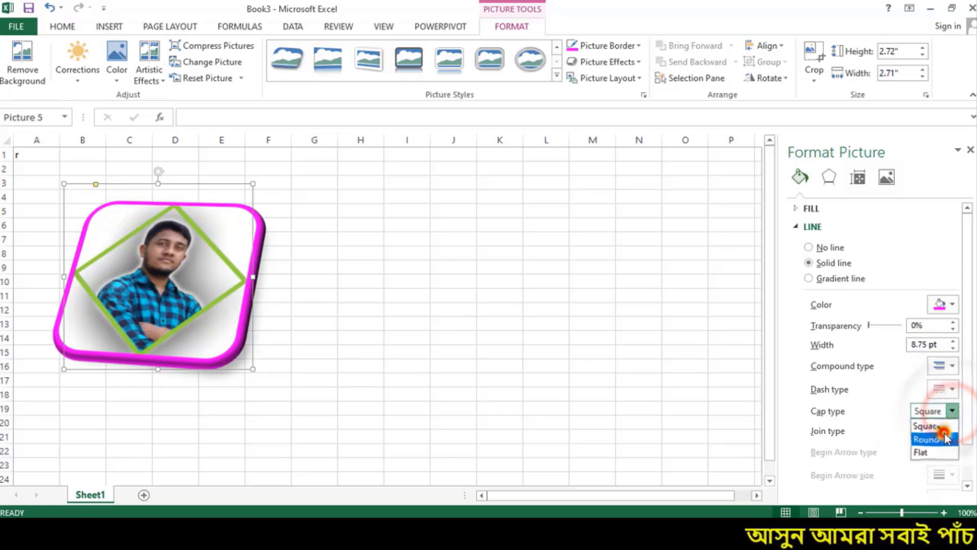
click(944, 435)
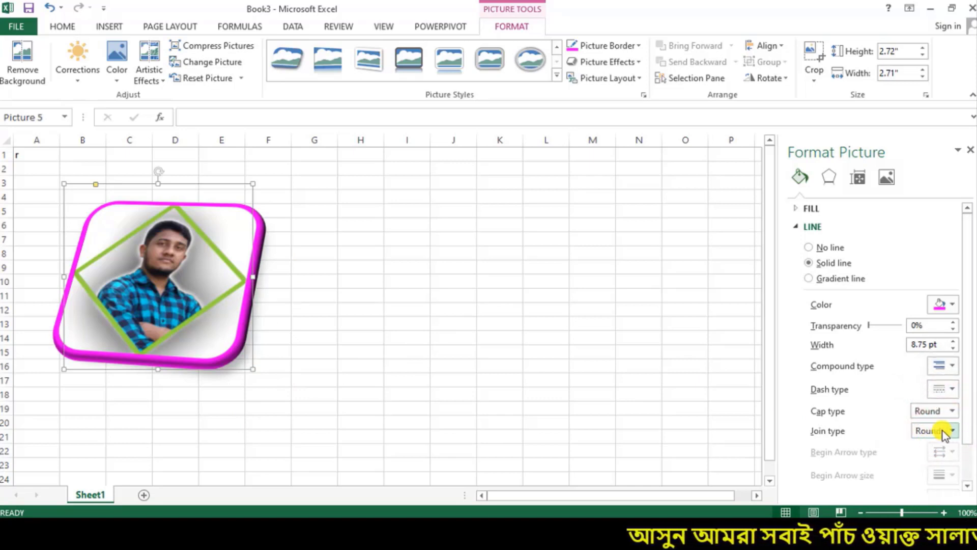
click(945, 435)
click(930, 460)
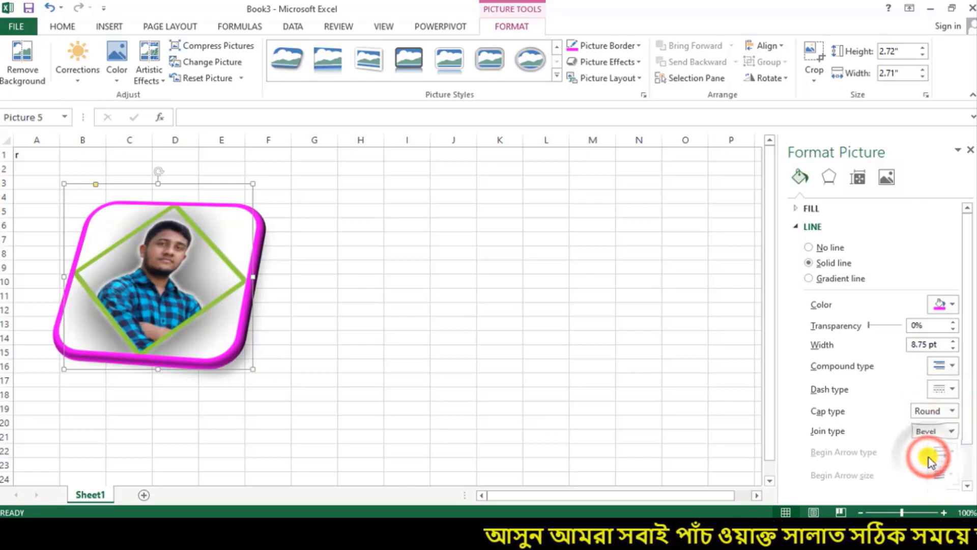
click(970, 151)
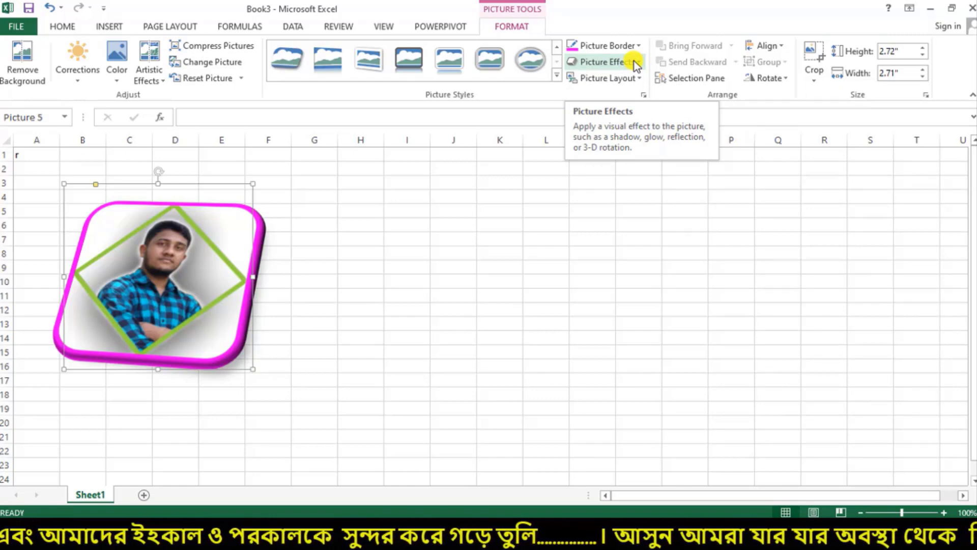
Step: Browse the picture effects, preview the presets on the picture and open its detailed 3-D format options
click(640, 64)
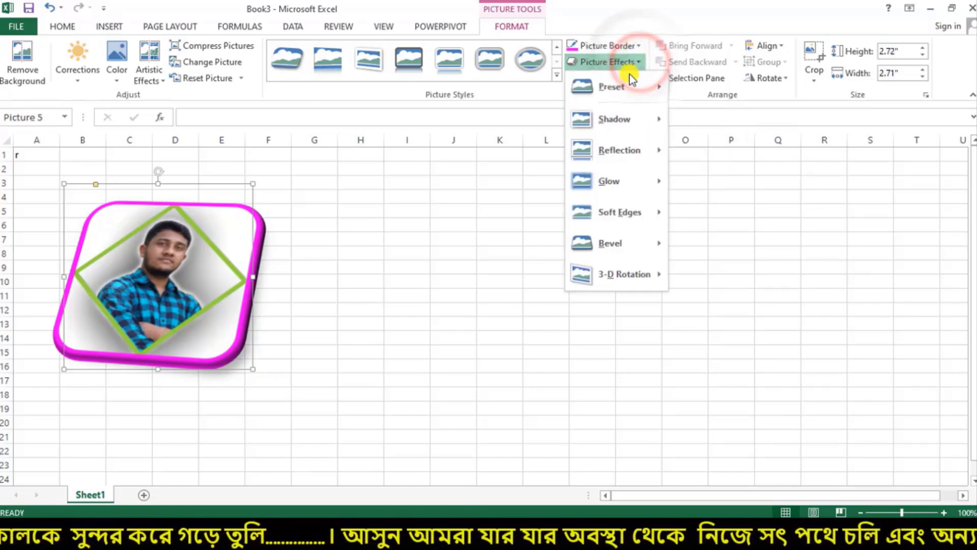
mouse_move(604, 122)
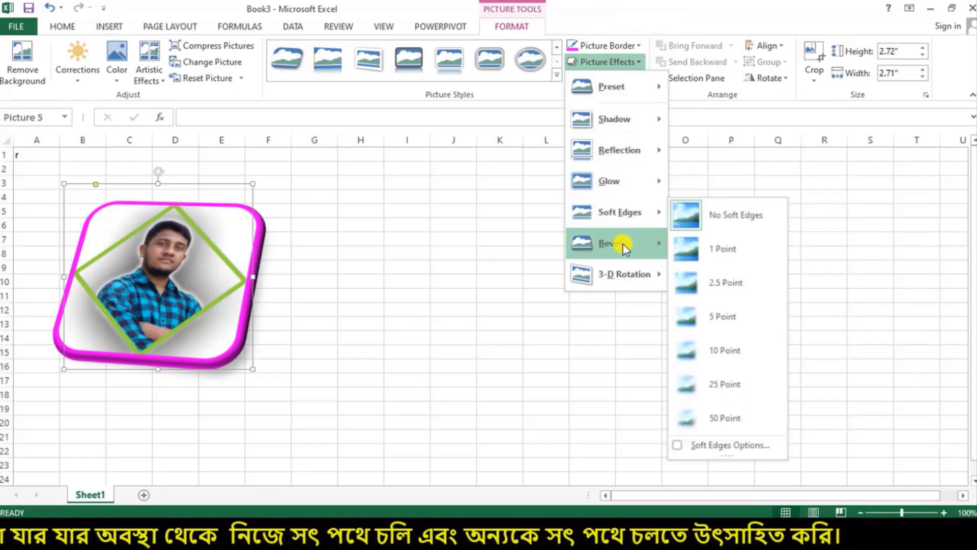
mouse_move(629, 277)
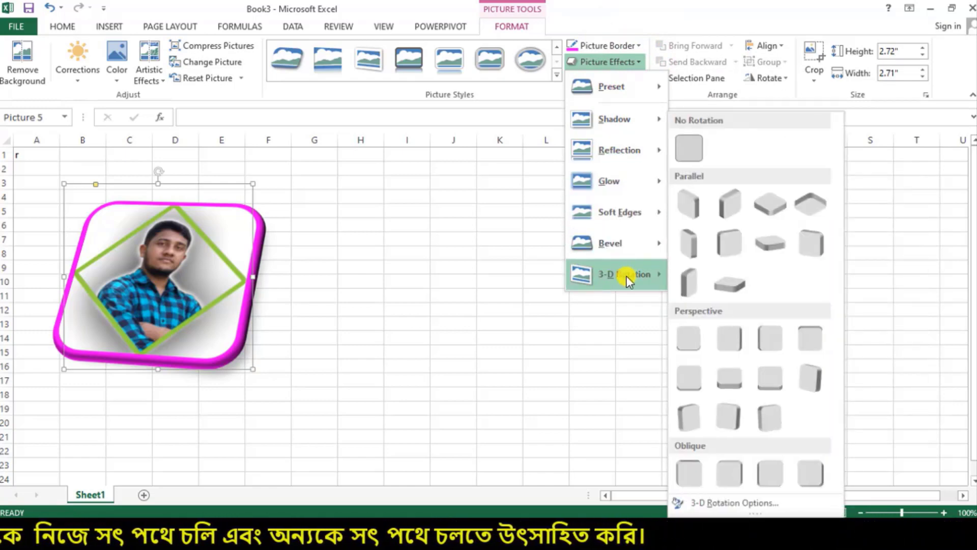
mouse_move(618, 95)
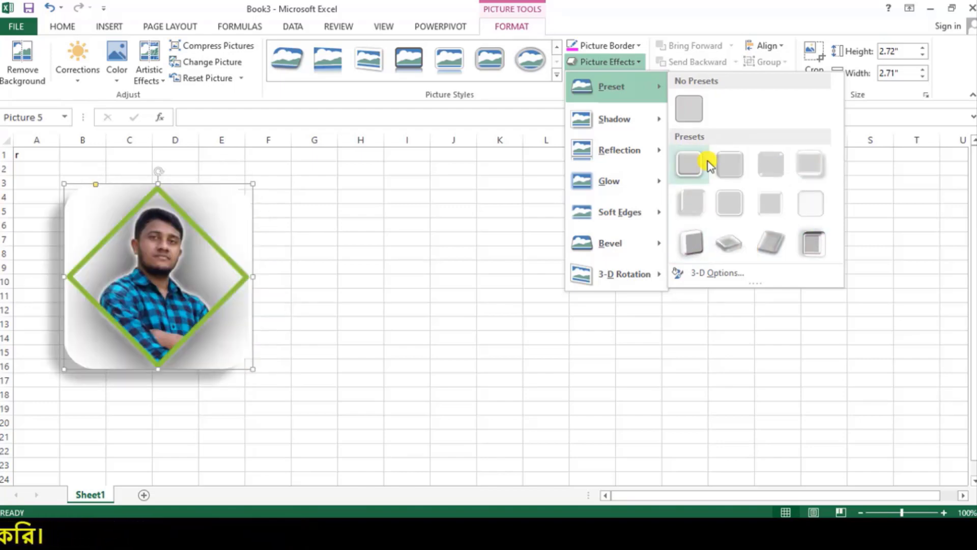
click(711, 273)
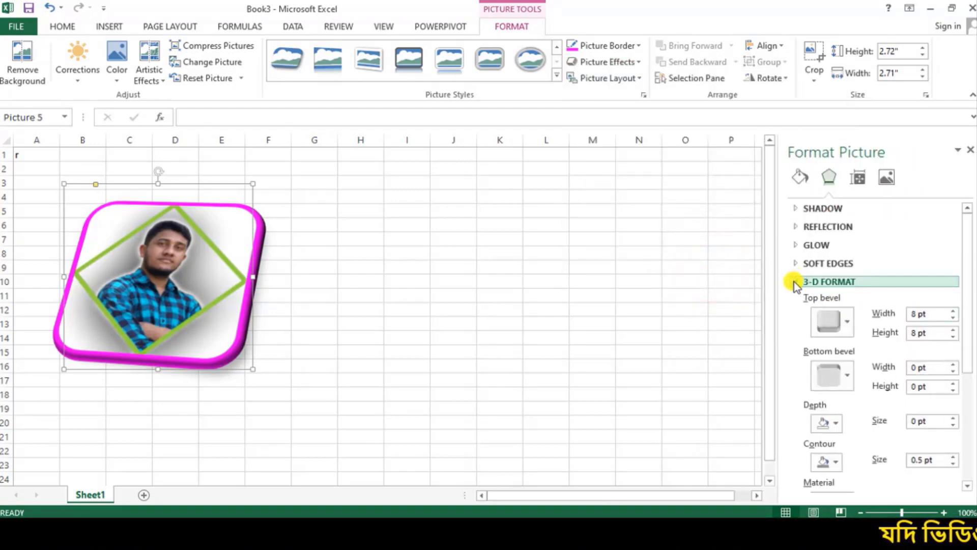
Step: Collapse the 3-D format settings and compare the picture effects list with the sections of the picture's detailed effect settings
click(796, 281)
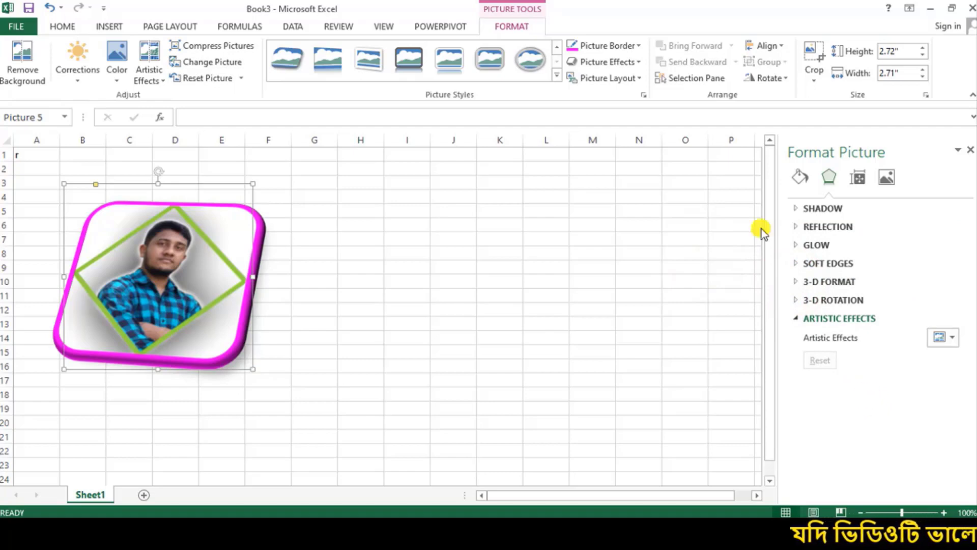
click(638, 63)
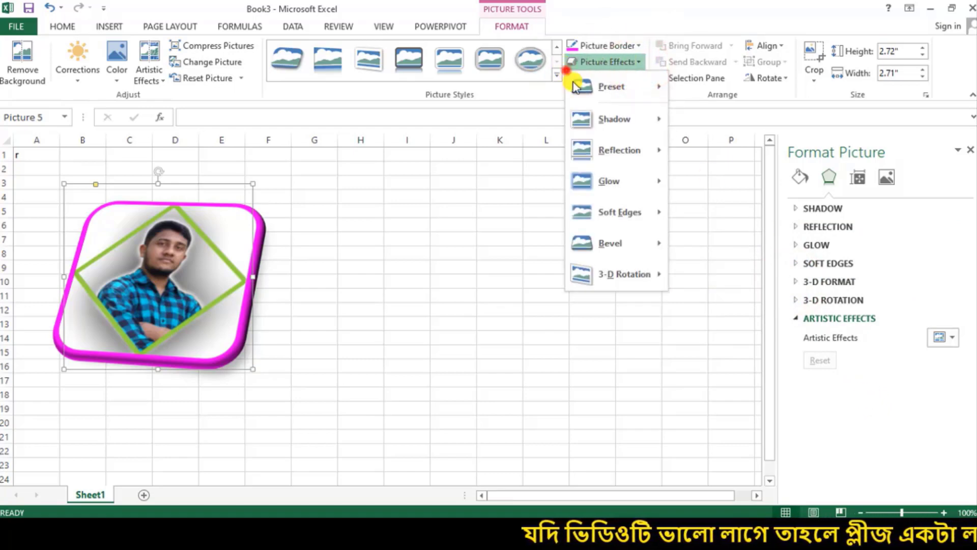
drag(573, 82, 668, 292)
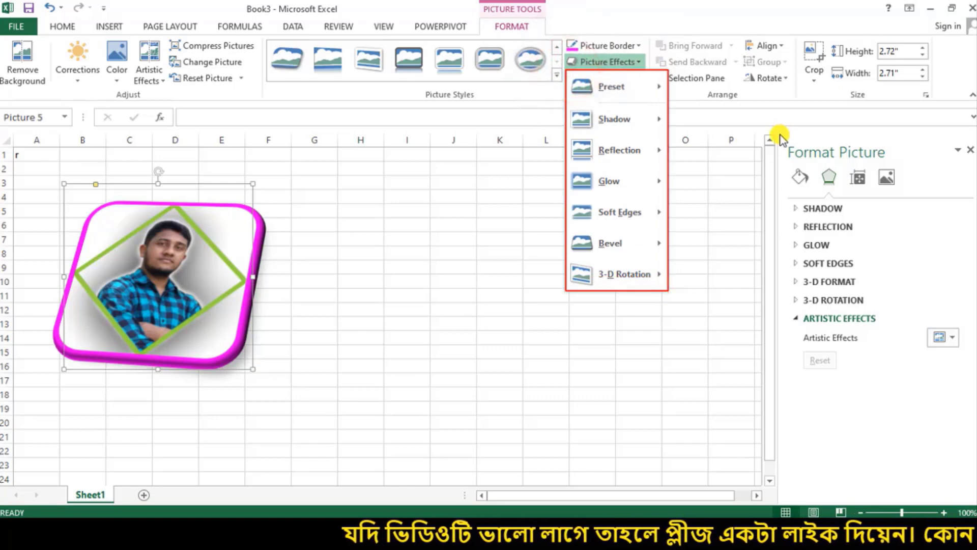
mouse_move(778, 135)
mouse_down()
mouse_move(911, 349)
mouse_move(976, 406)
mouse_up()
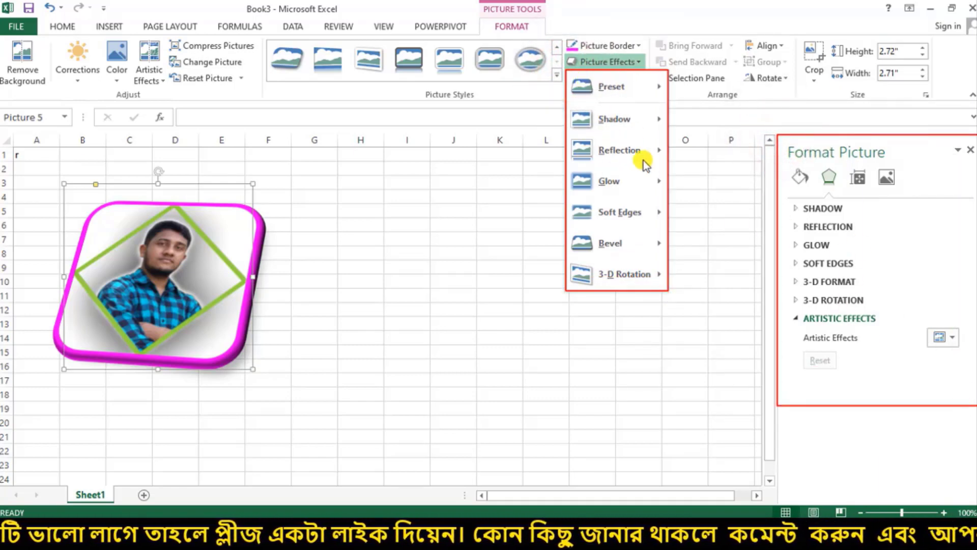
key(Escape)
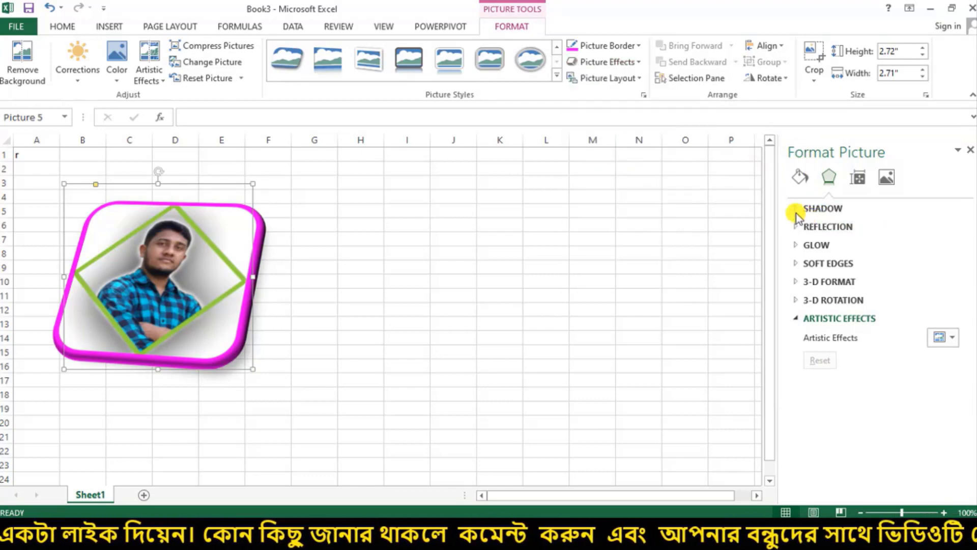
Step: Open the picture's detailed shadow settings and look through the shadow presets without applying one
click(792, 209)
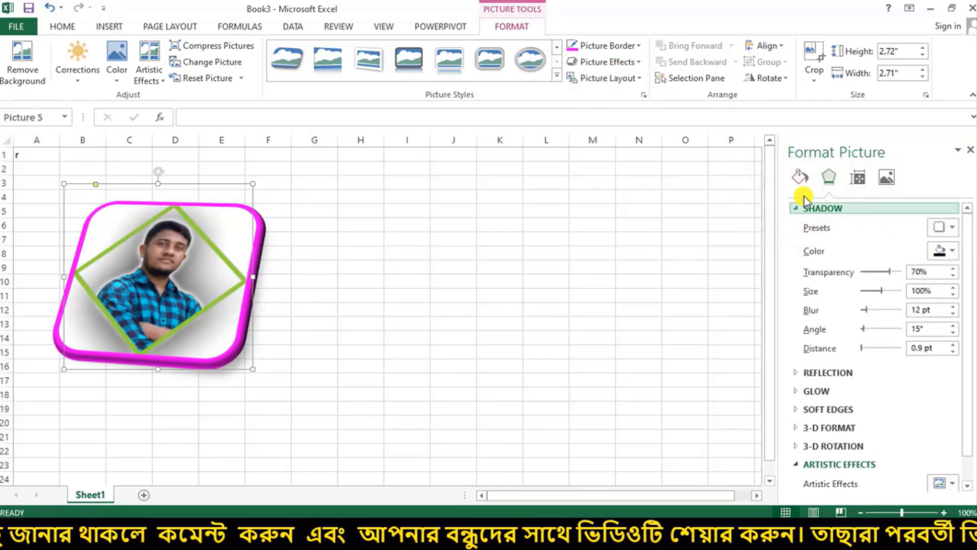
click(954, 230)
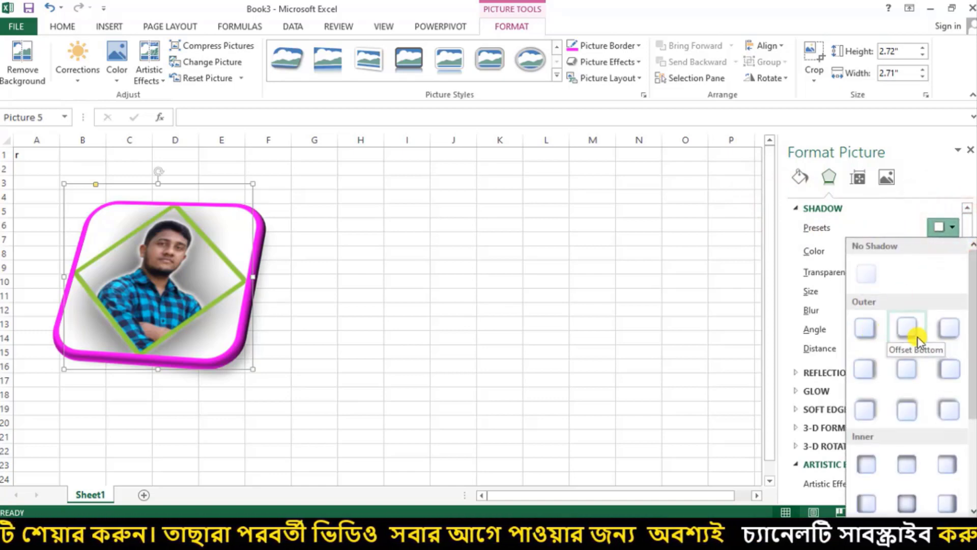
click(202, 274)
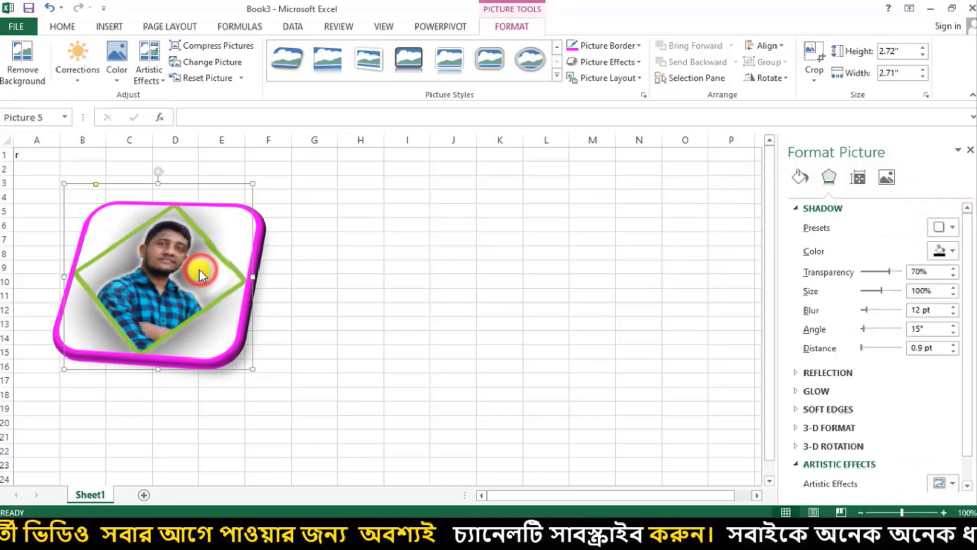
Step: Remove the preset effect from the picture and move the picture over columns C to G, near row 4
click(636, 64)
mouse_move(653, 88)
click(674, 107)
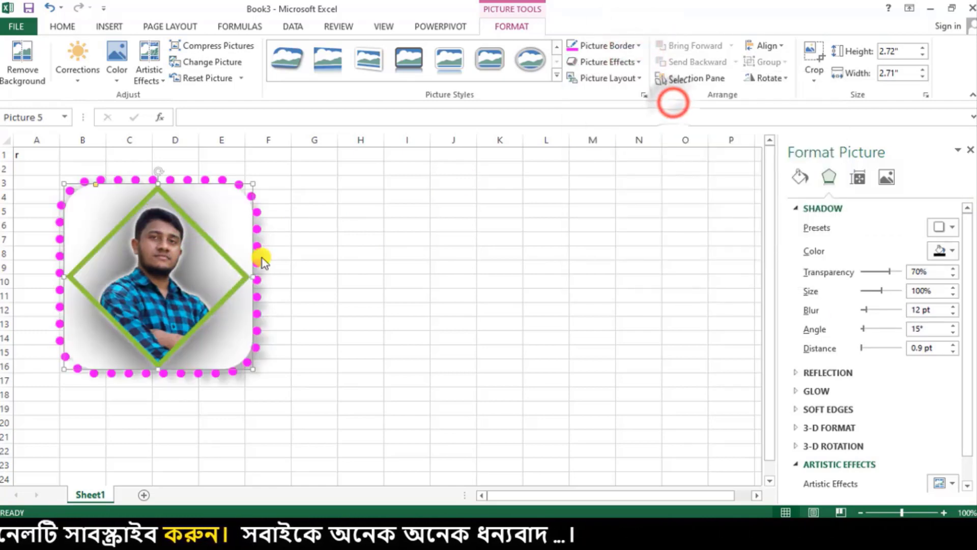
drag(119, 249, 343, 291)
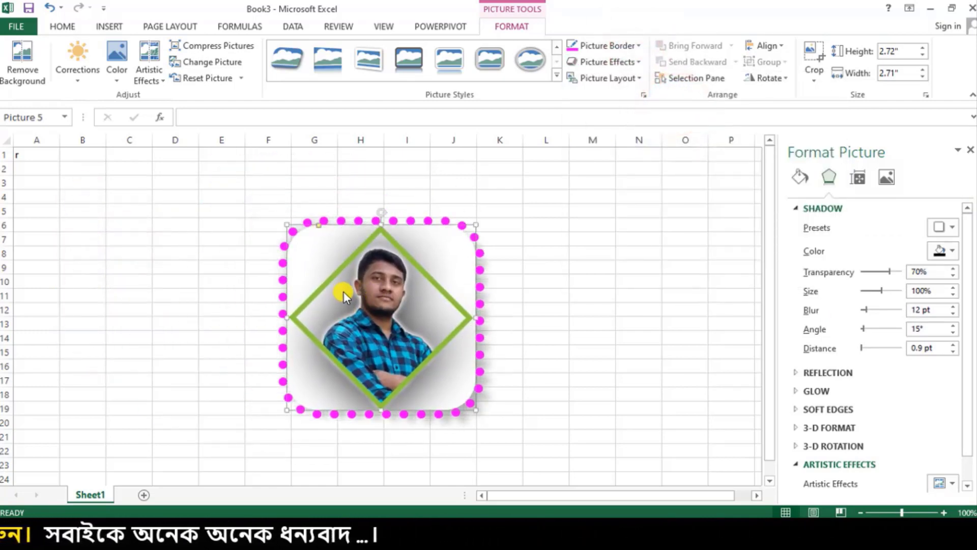
drag(398, 323, 240, 297)
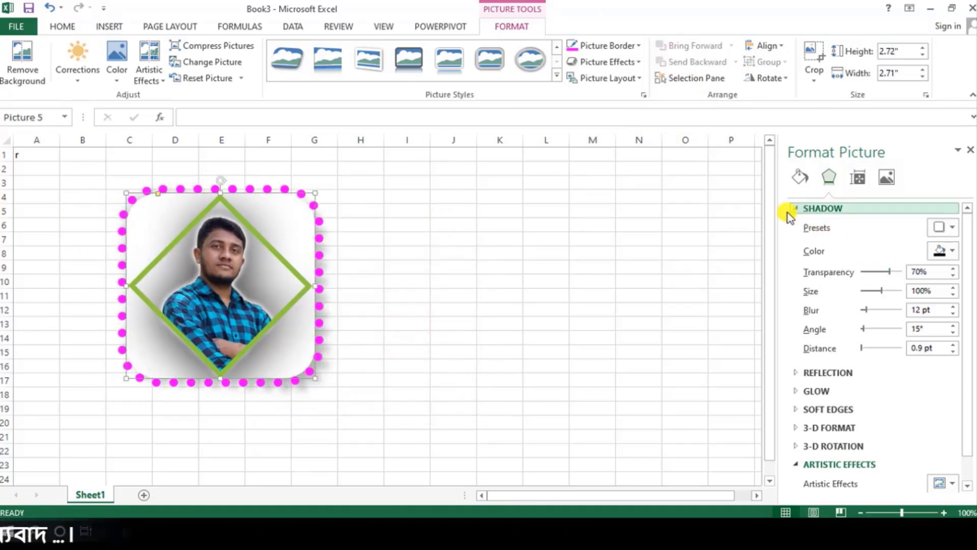
Step: Apply the outer shadow preset offset diagonally to the top left and set its transparency to 56%, after trying 0%
click(950, 229)
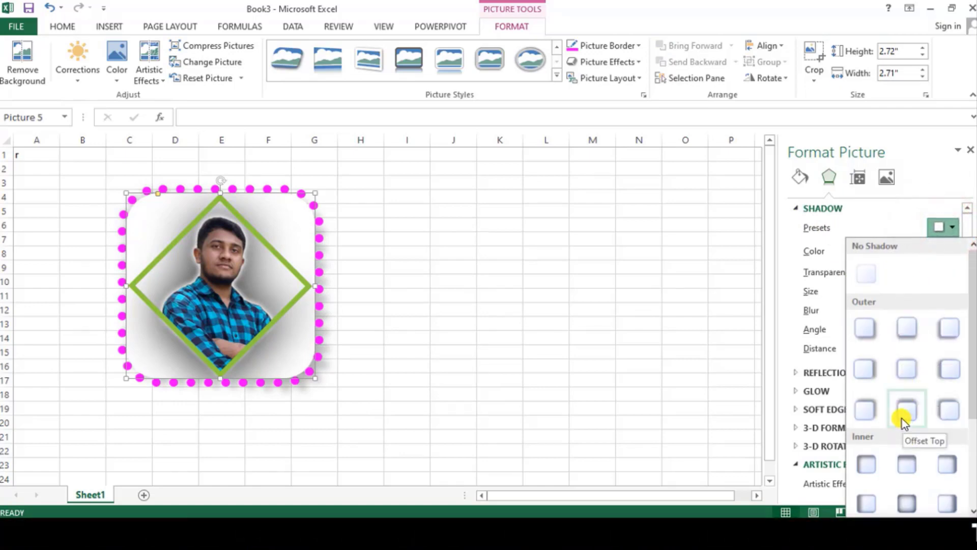
click(950, 417)
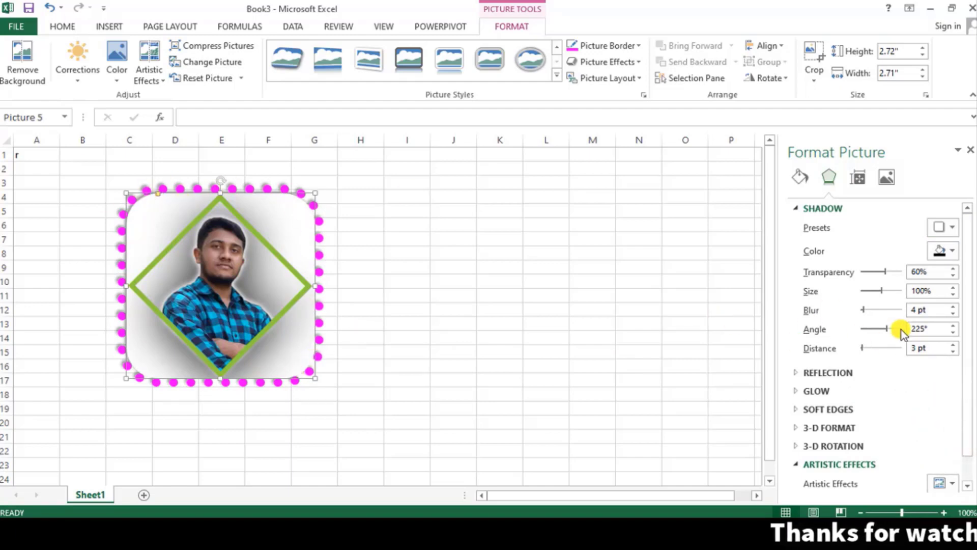
drag(897, 273, 833, 285)
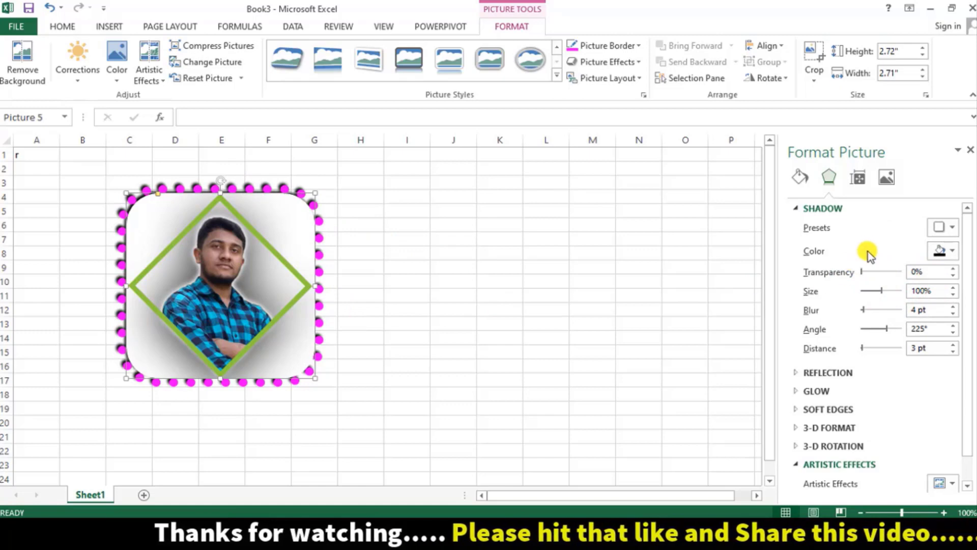
mouse_move(863, 274)
mouse_down()
mouse_move(897, 273)
mouse_move(882, 275)
mouse_up()
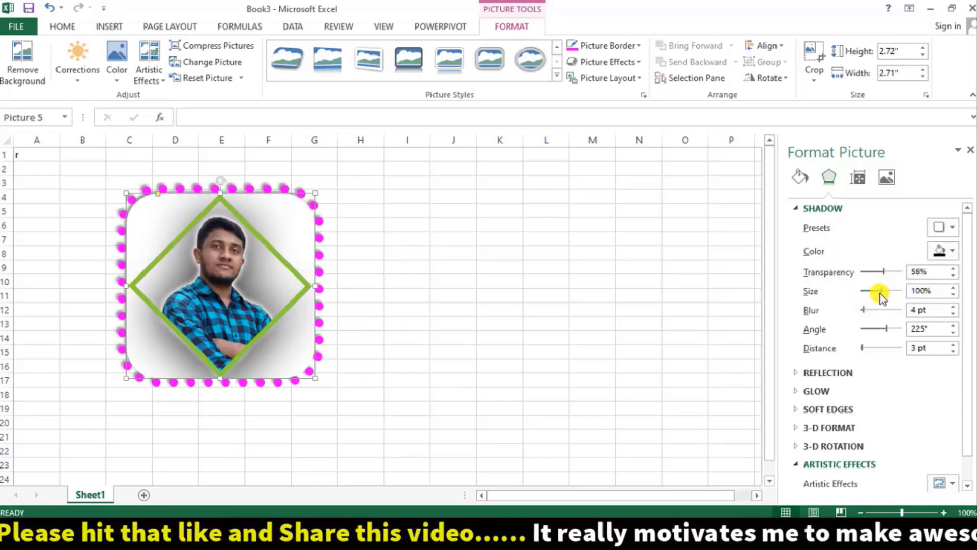
Step: Set the shadow's size to 112%, after trying 116%, and its blur to 21 pt, moving the picture for more room
mouse_move(885, 294)
mouse_down()
mouse_move(897, 289)
mouse_move(880, 290)
mouse_up()
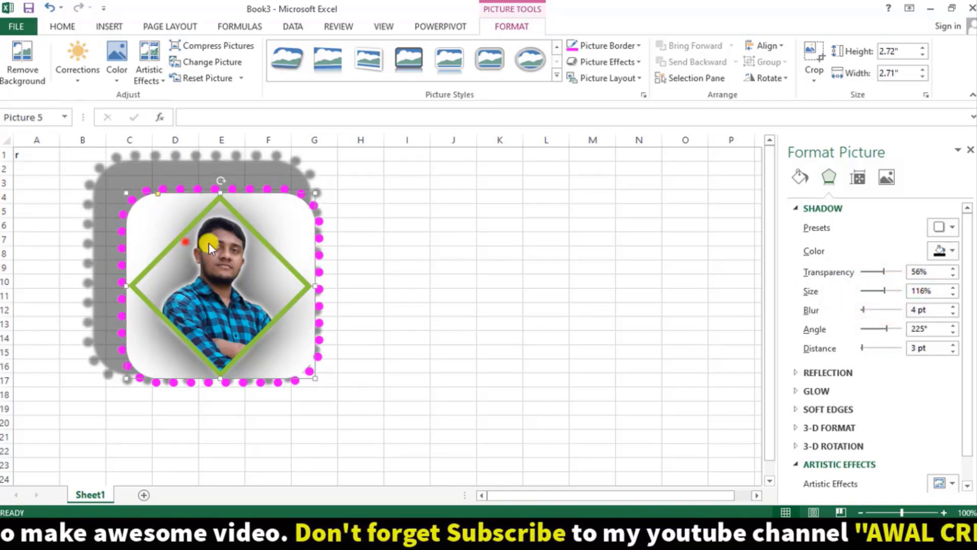
drag(185, 240, 301, 279)
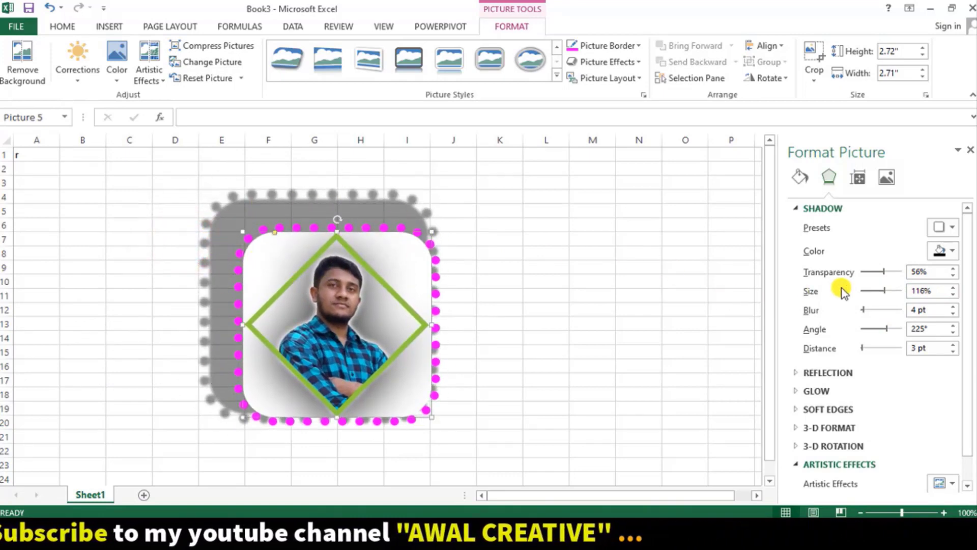
drag(885, 292, 863, 310)
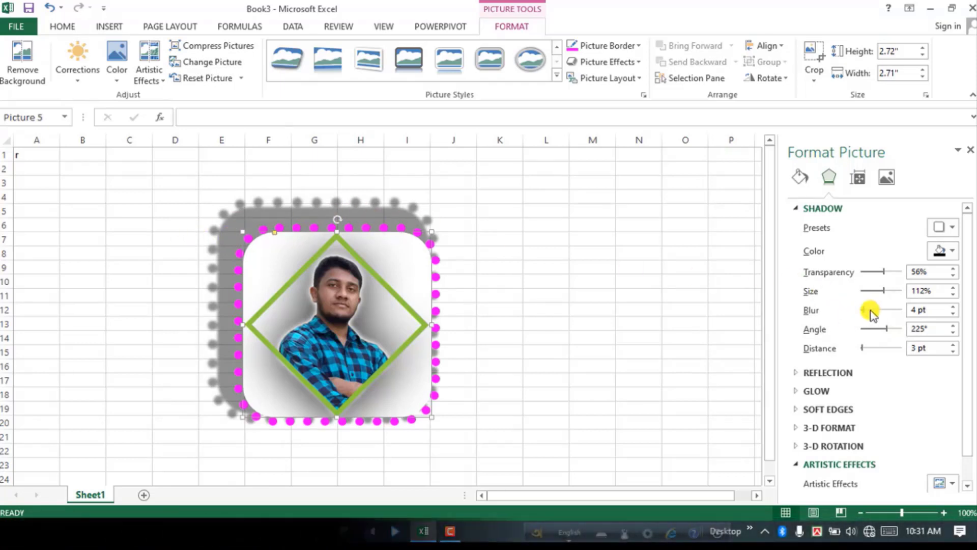
drag(867, 313, 870, 311)
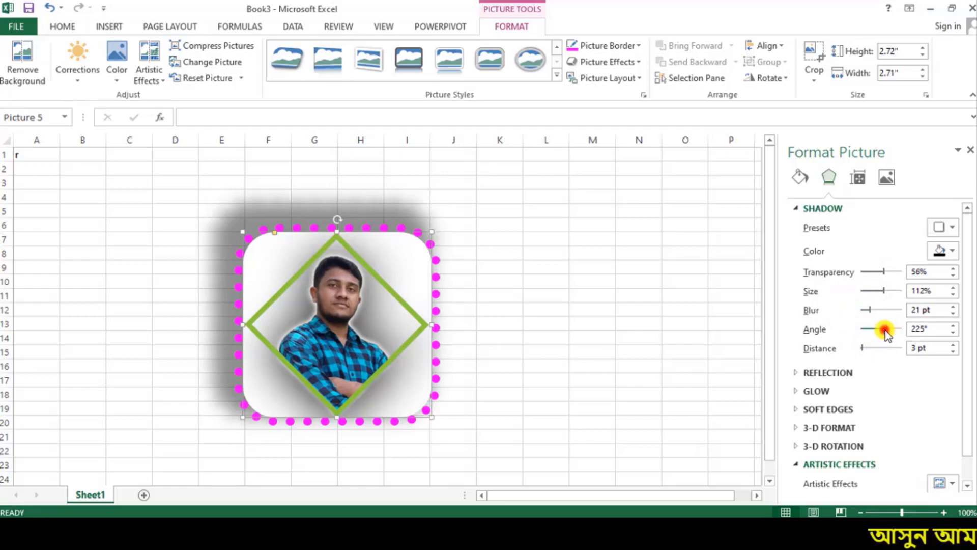
Step: Try shadow angles of 115°, 90°, 180° and 359° on the picture
drag(885, 333, 873, 332)
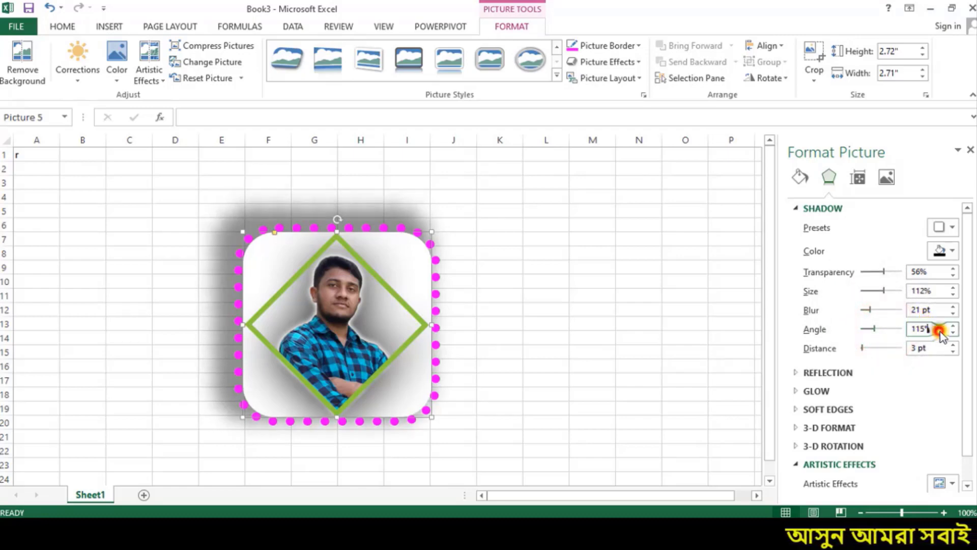
drag(940, 331, 876, 338)
text(90)
key(Return)
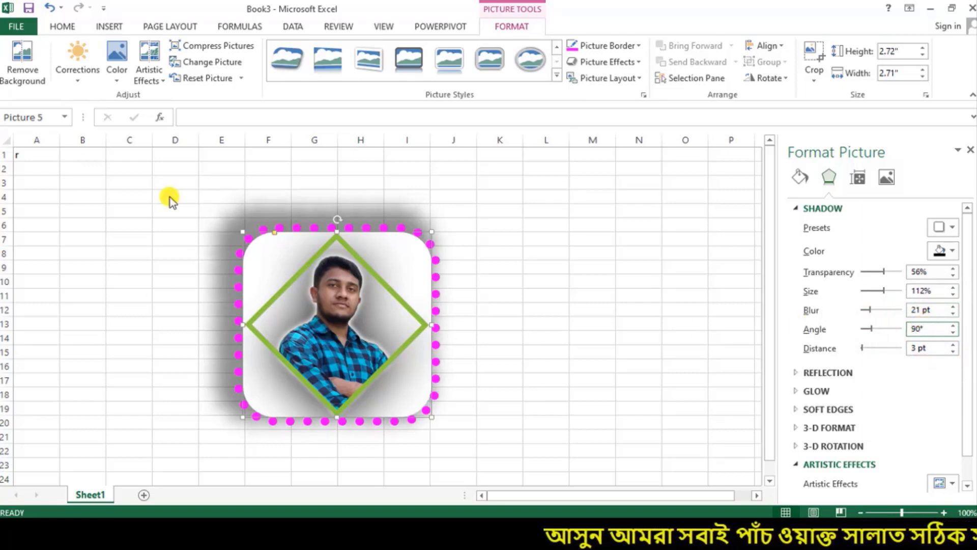
drag(903, 331, 844, 344)
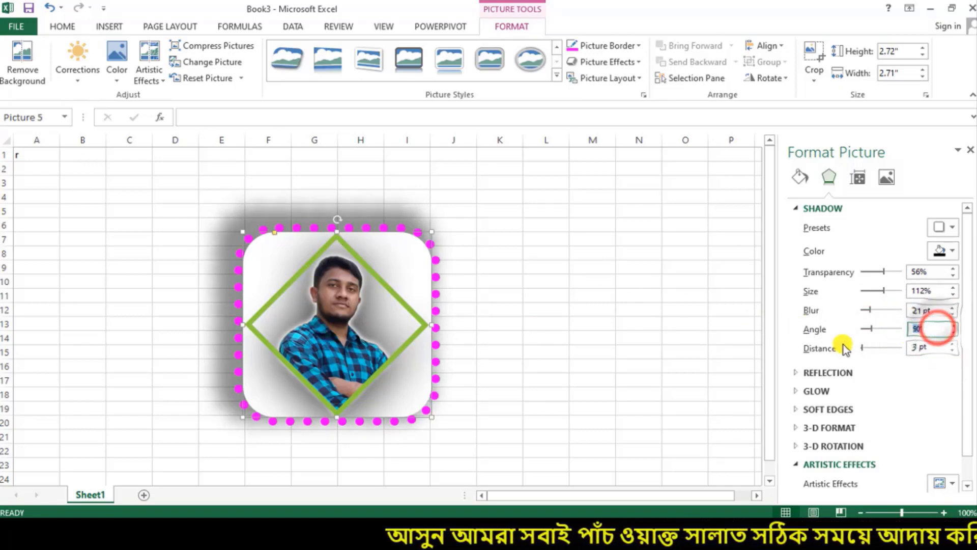
text(180)
key(Return)
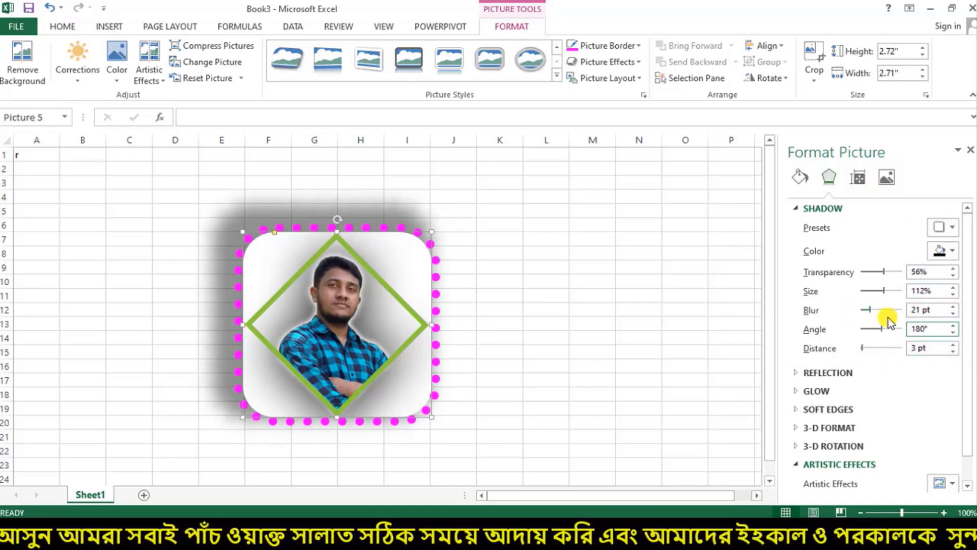
drag(884, 331, 925, 331)
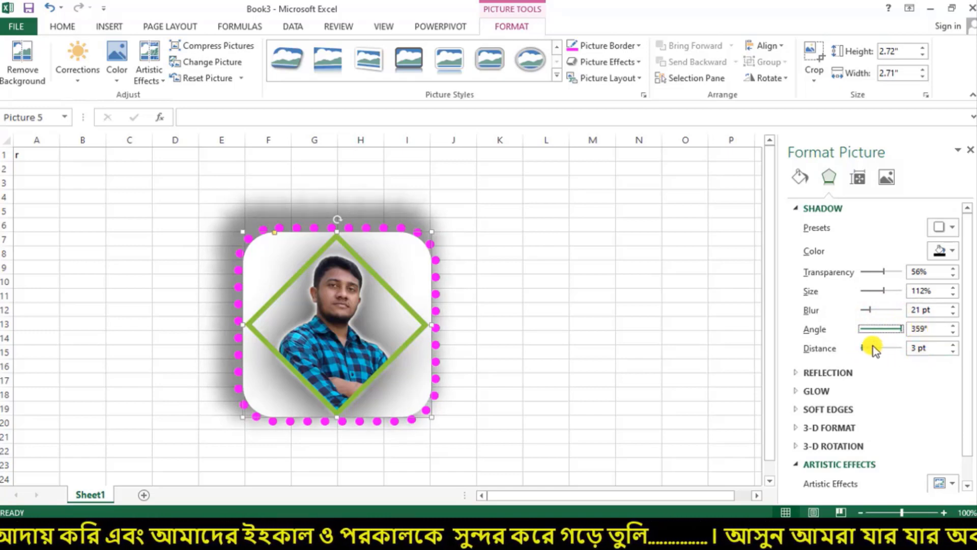
Step: Set the shadow's distance to 0 pt and its angle to 90°, after trying 80°
drag(863, 351, 800, 375)
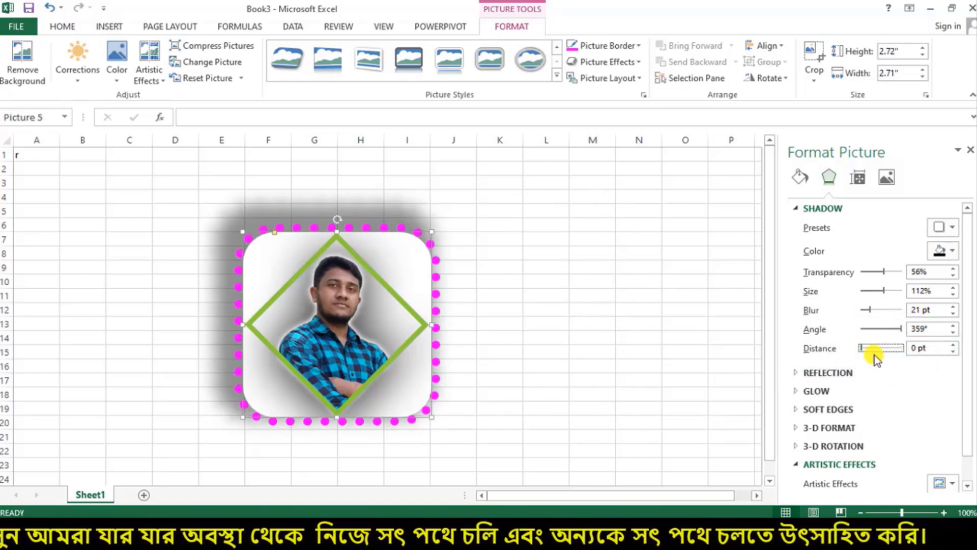
drag(941, 328, 807, 328)
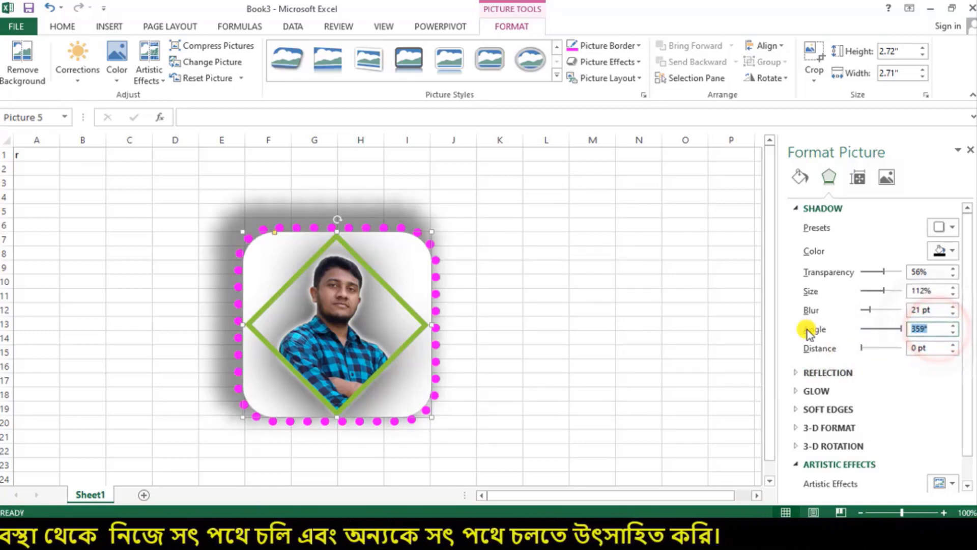
text(80)
key(Return)
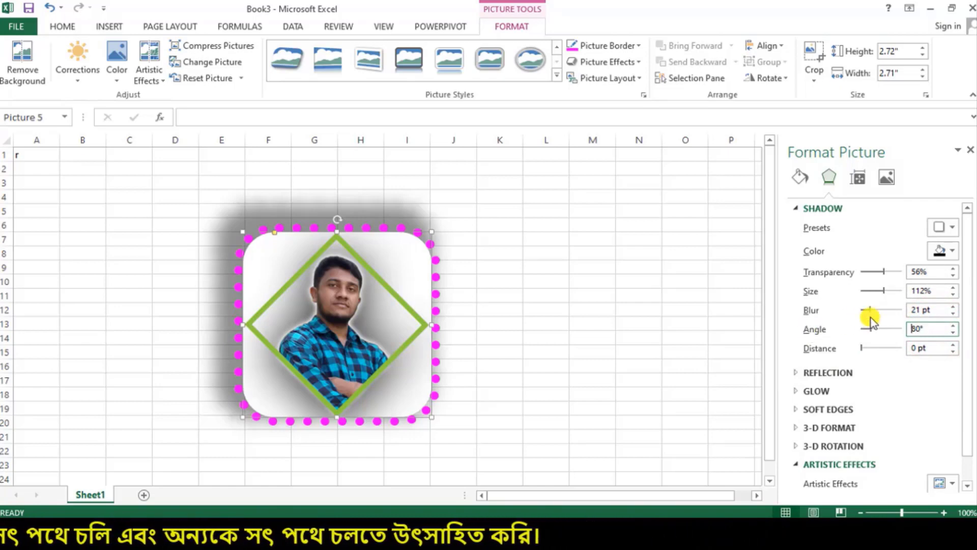
click(938, 329)
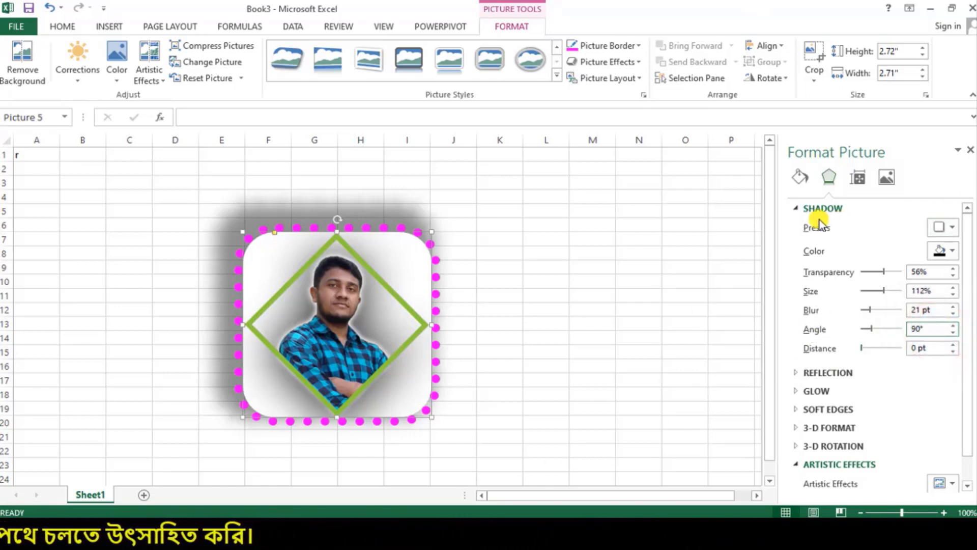
Step: Add a reflection with 0% transparency, 65% size and 4 pt distance, and shrink the picture to about 1.61" by 1.6", moving it up
click(797, 209)
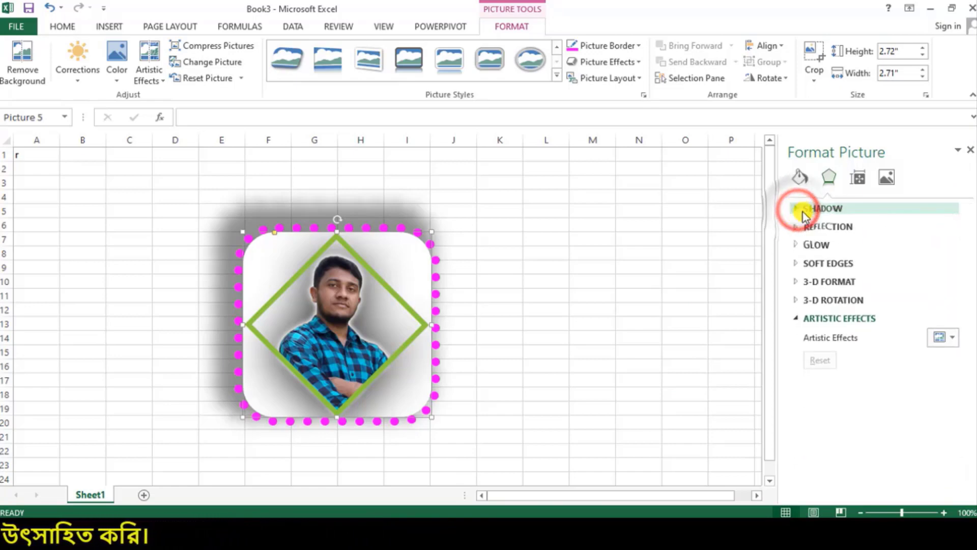
click(796, 226)
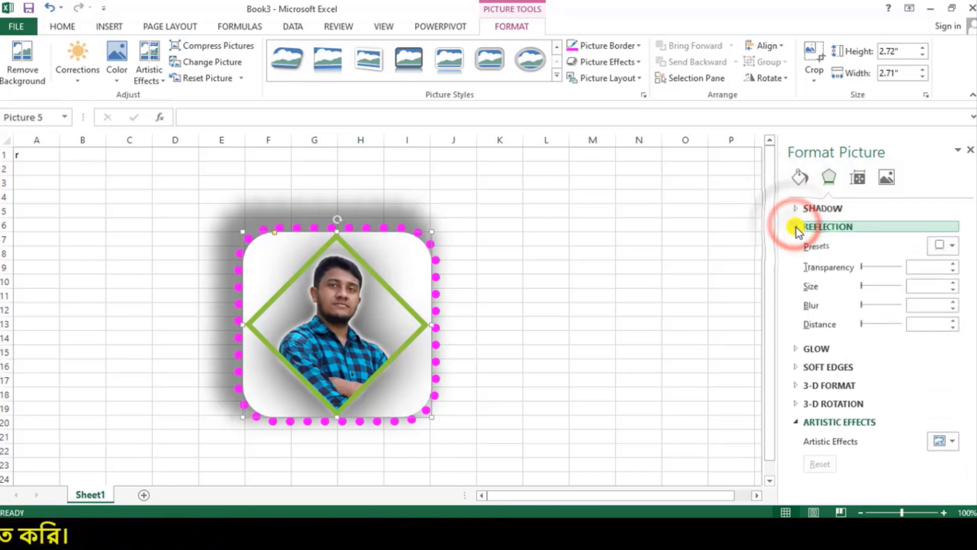
drag(883, 265, 846, 285)
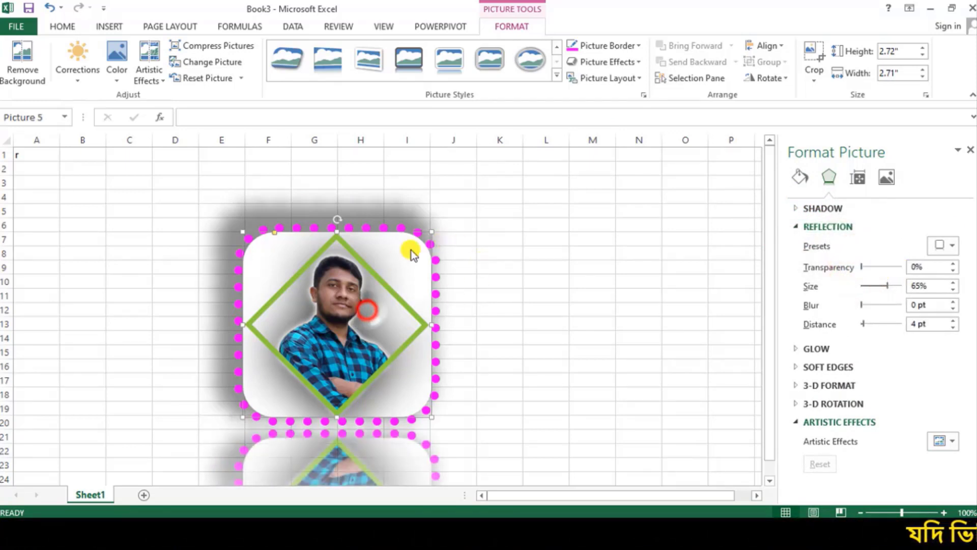
drag(432, 231, 358, 306)
drag(312, 366, 292, 236)
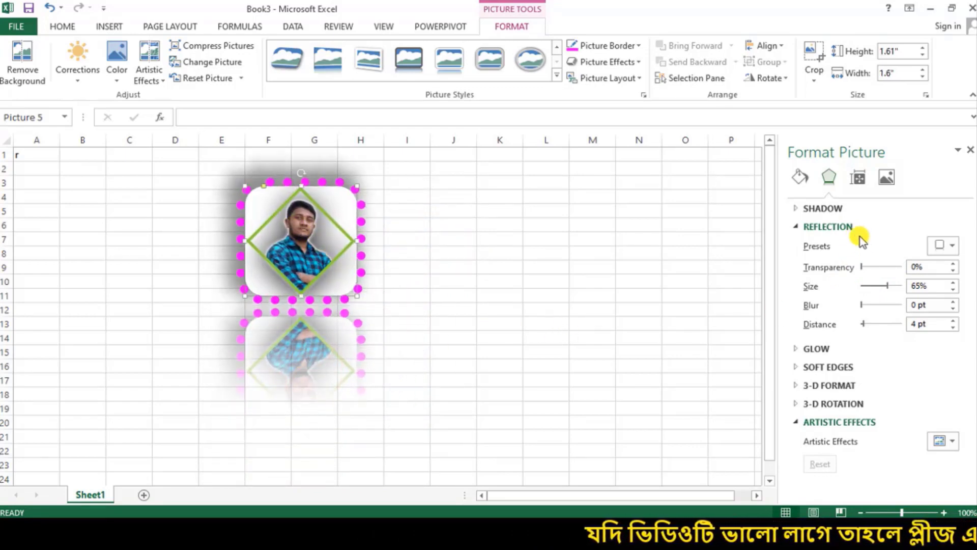
Step: Set the reflection's transparency to 16%, after trying 86%
drag(866, 271, 896, 270)
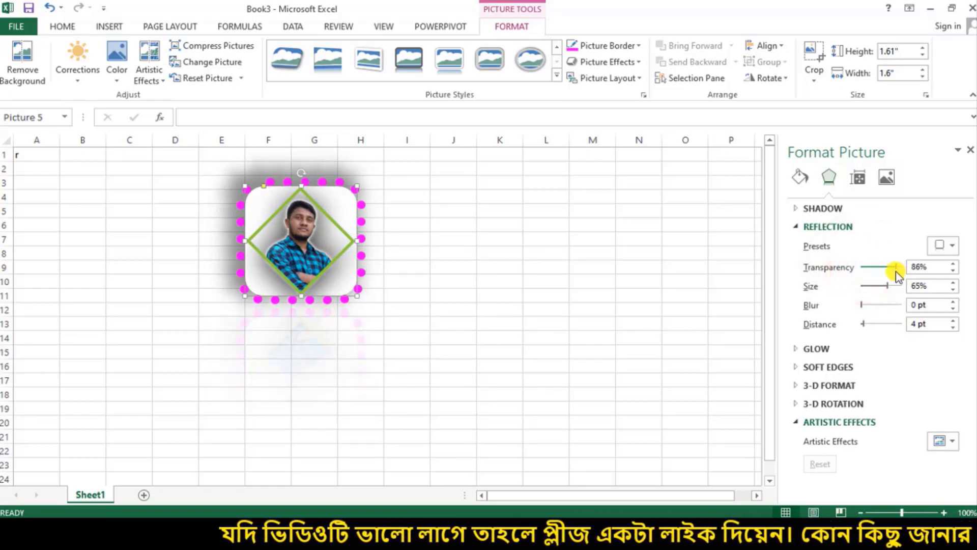
click(896, 268)
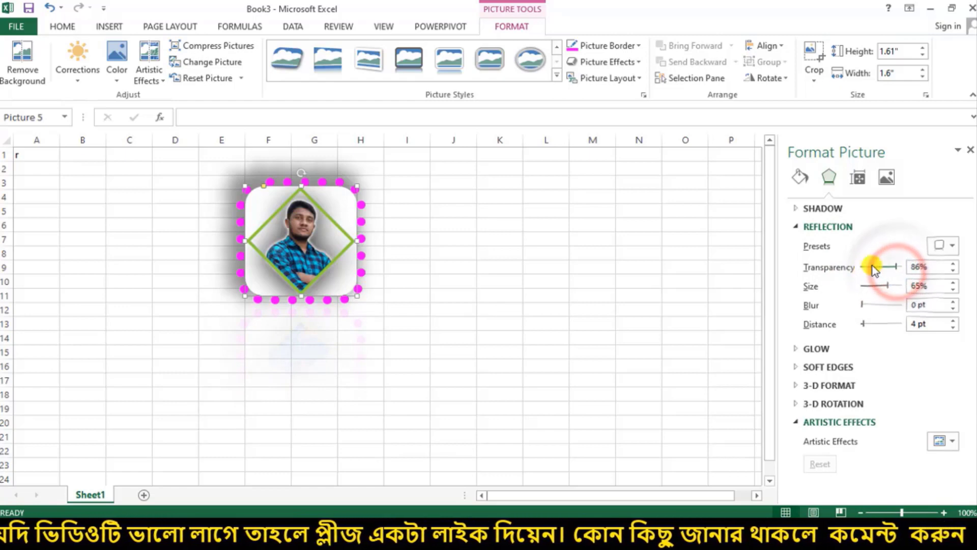
drag(897, 269, 865, 269)
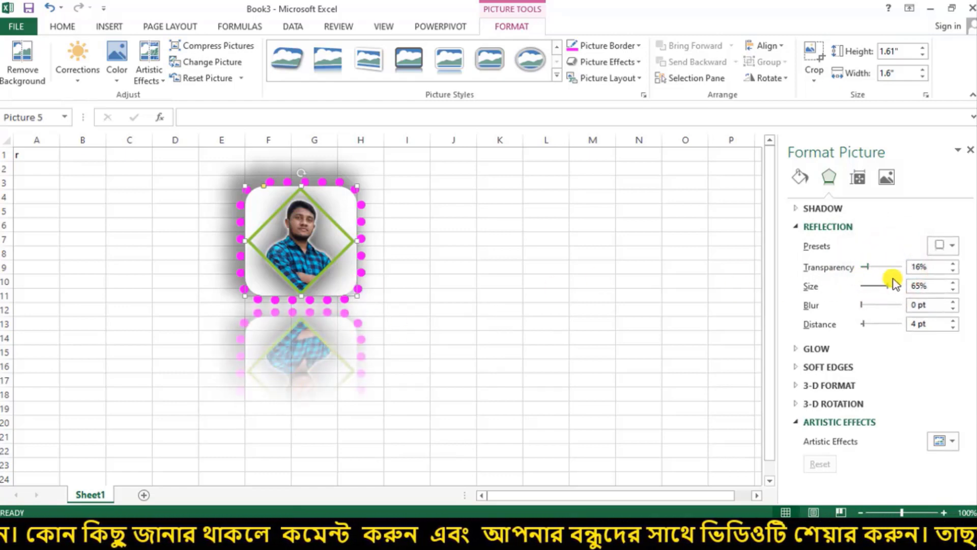
Step: Set the reflection's transparency to 0% and its distance to 0 pt, and nudge the picture slightly upward
click(866, 266)
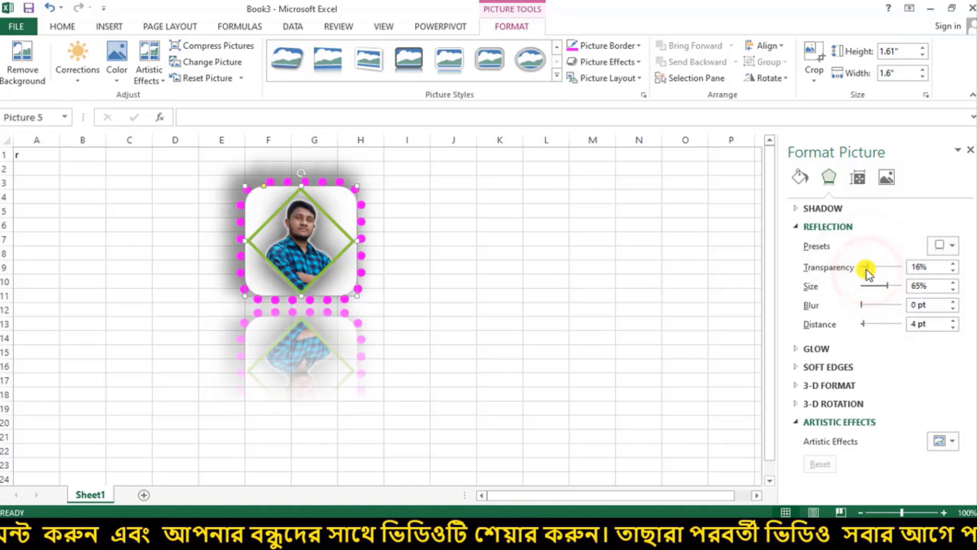
drag(867, 270, 827, 270)
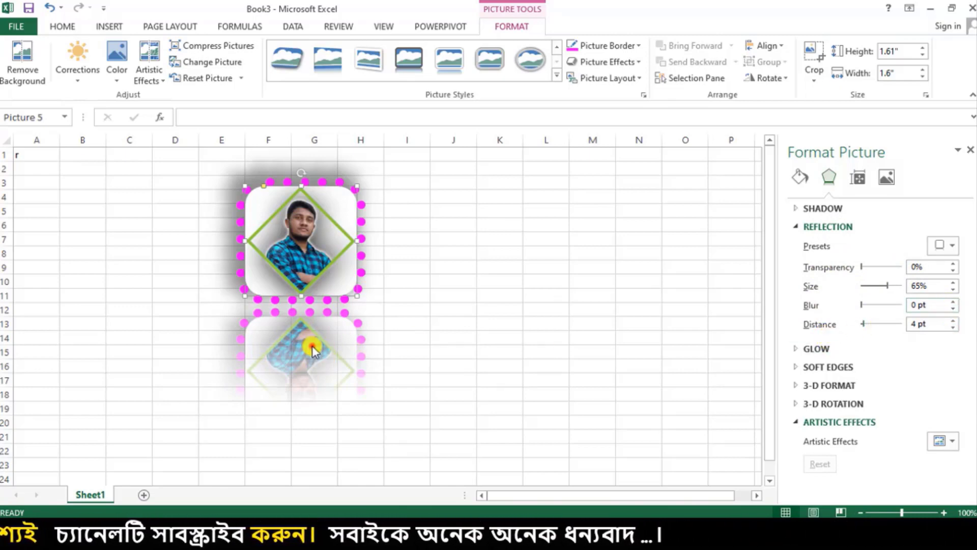
drag(312, 347, 313, 345)
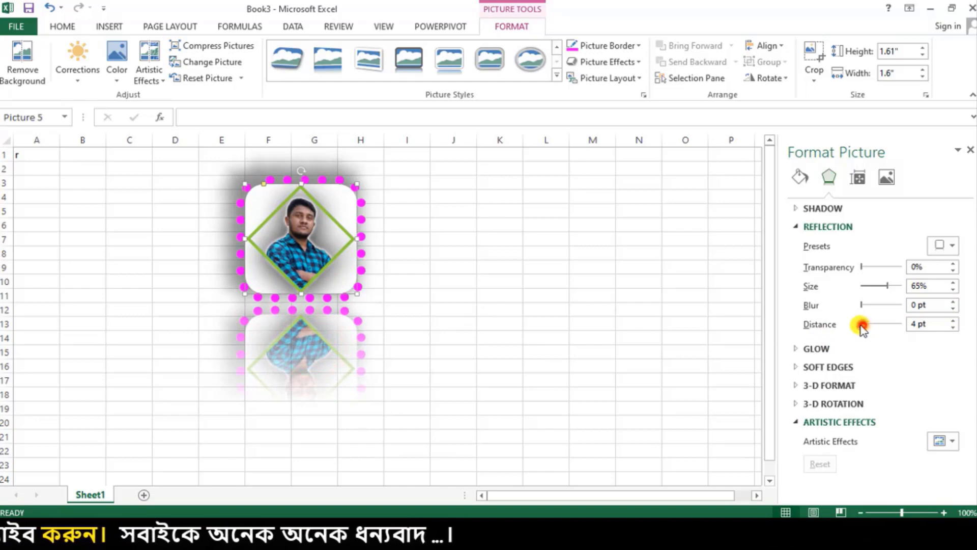
drag(861, 328, 840, 326)
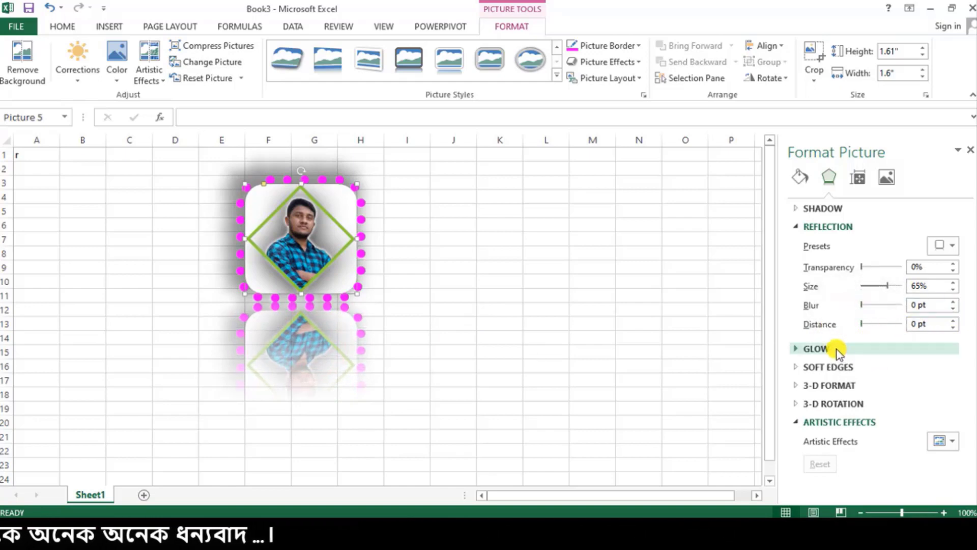
Step: Apply the orange 18 pt glow preset to the picture
click(797, 227)
click(794, 245)
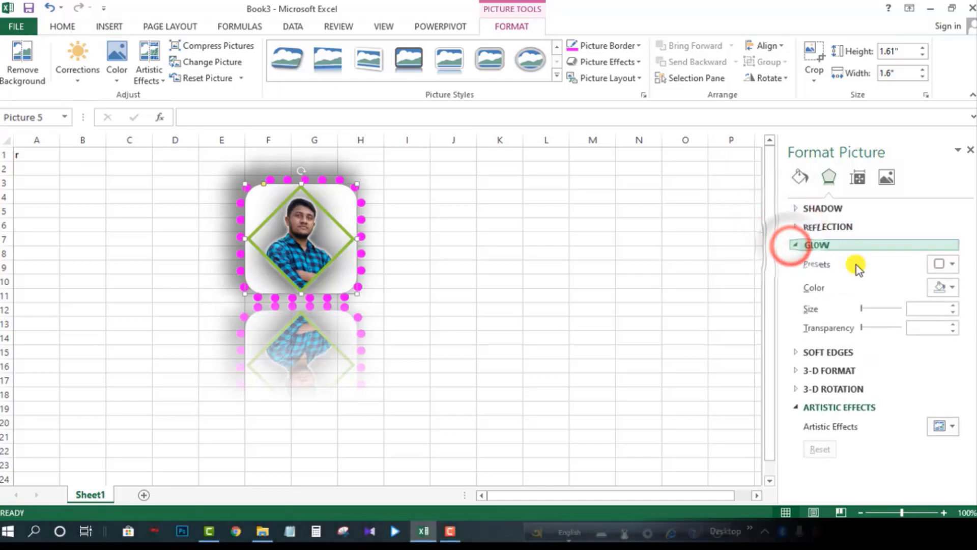
click(952, 264)
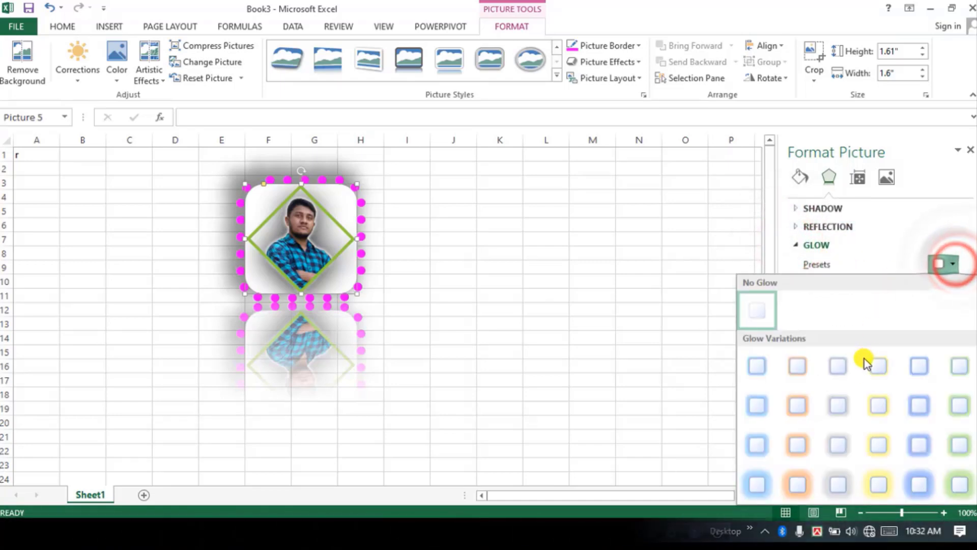
click(797, 484)
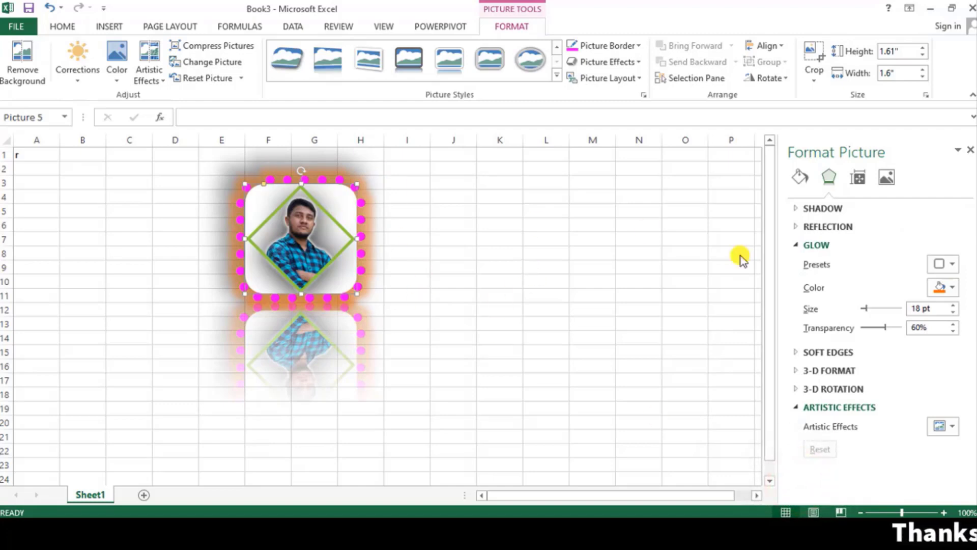
Step: Increase the glow's size to 96 pt and change its color to the standard green
drag(874, 308, 888, 308)
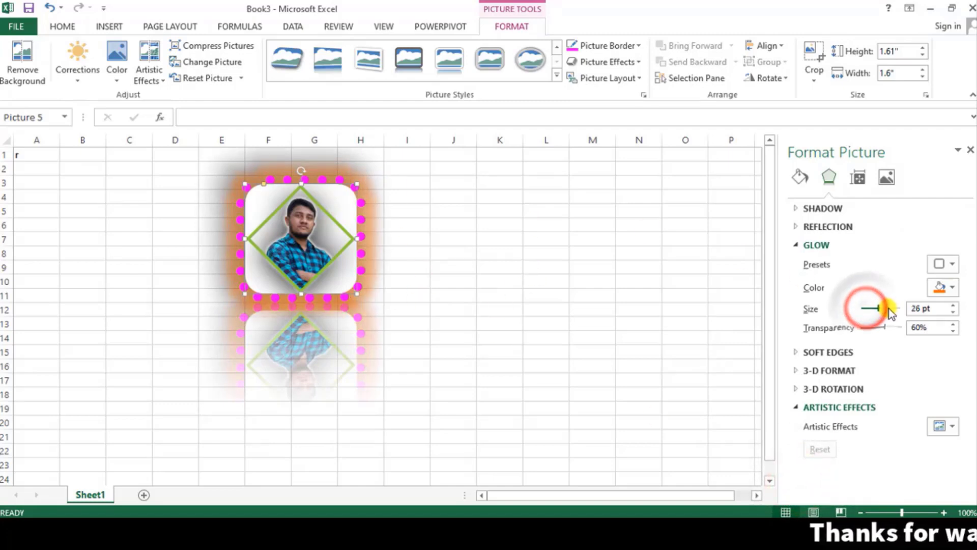
click(950, 288)
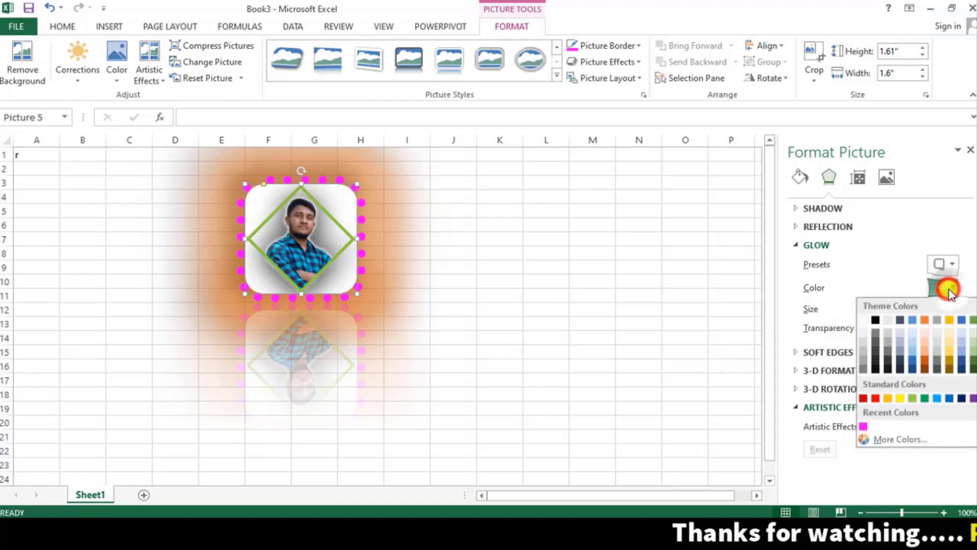
click(917, 400)
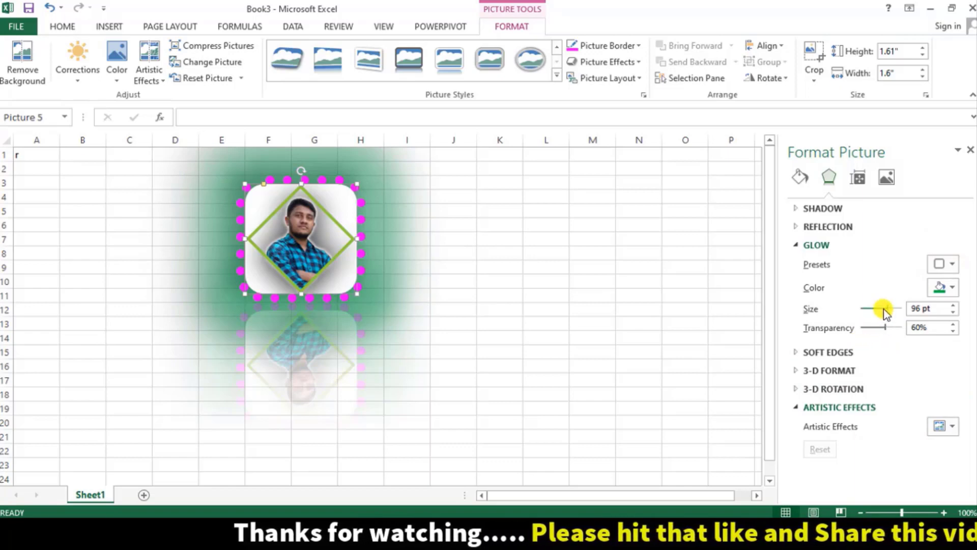
Step: Set the picture's glow size to 49 pt and its glow transparency to about 62%
mouse_move(887, 307)
mouse_down()
mouse_move(872, 307)
mouse_move(899, 327)
mouse_up()
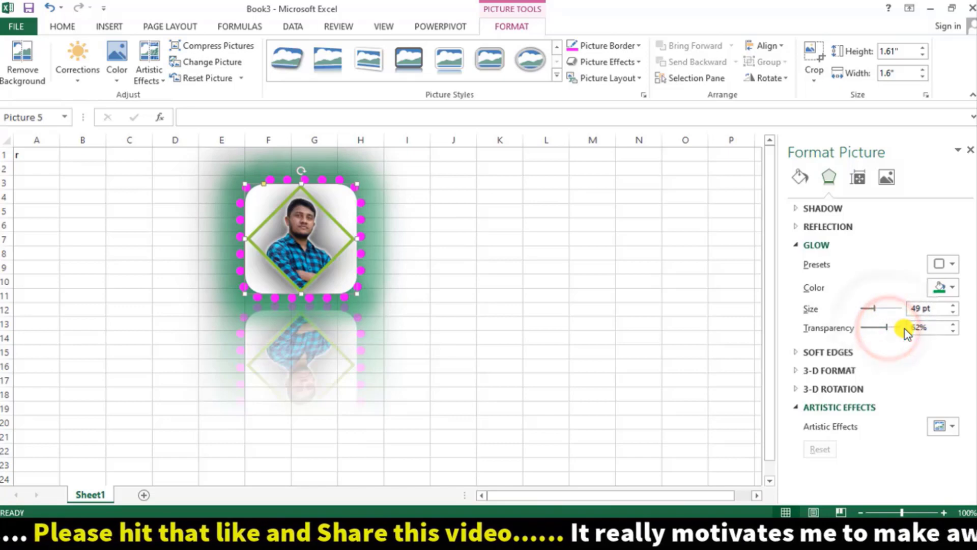
click(795, 245)
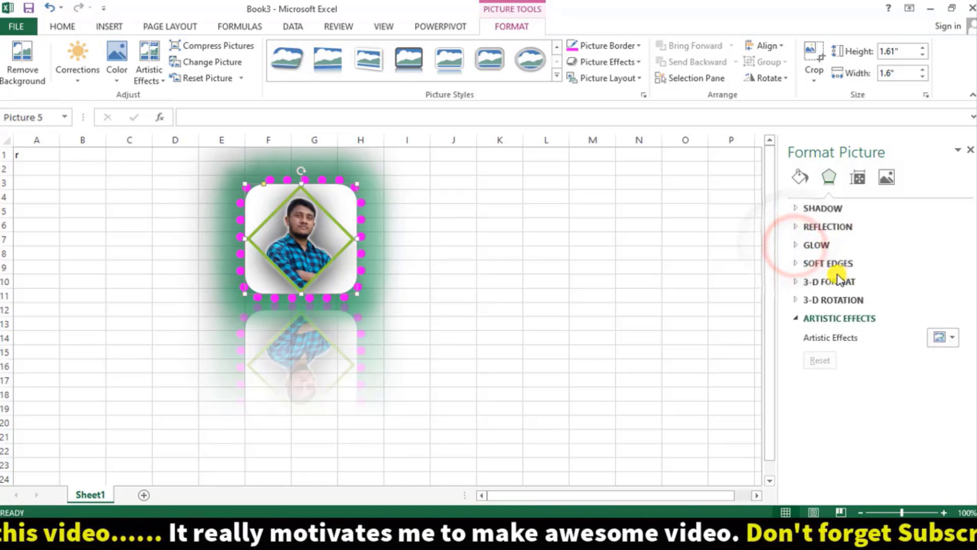
Step: Try a 64 pt soft edge on the picture and return it to 0 pt
click(798, 263)
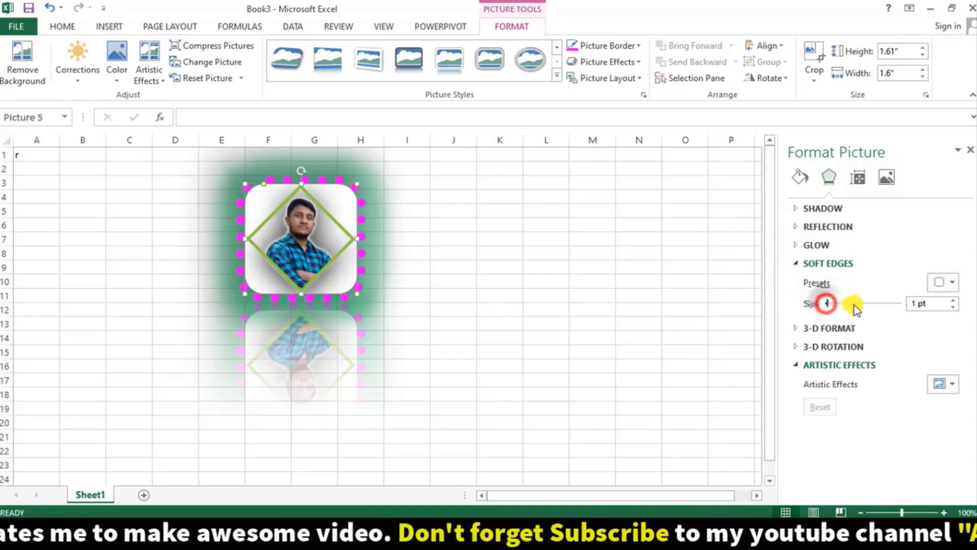
drag(853, 304, 876, 307)
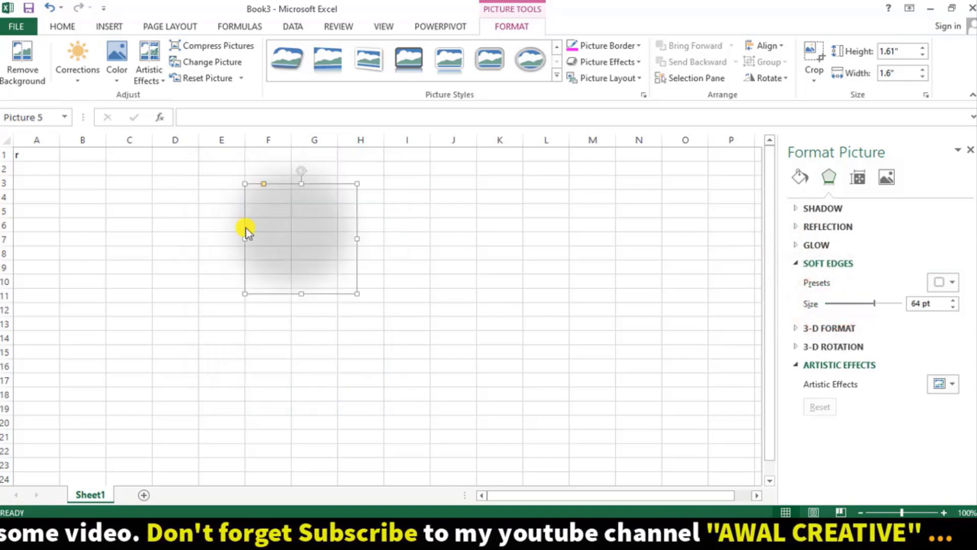
drag(875, 303, 814, 312)
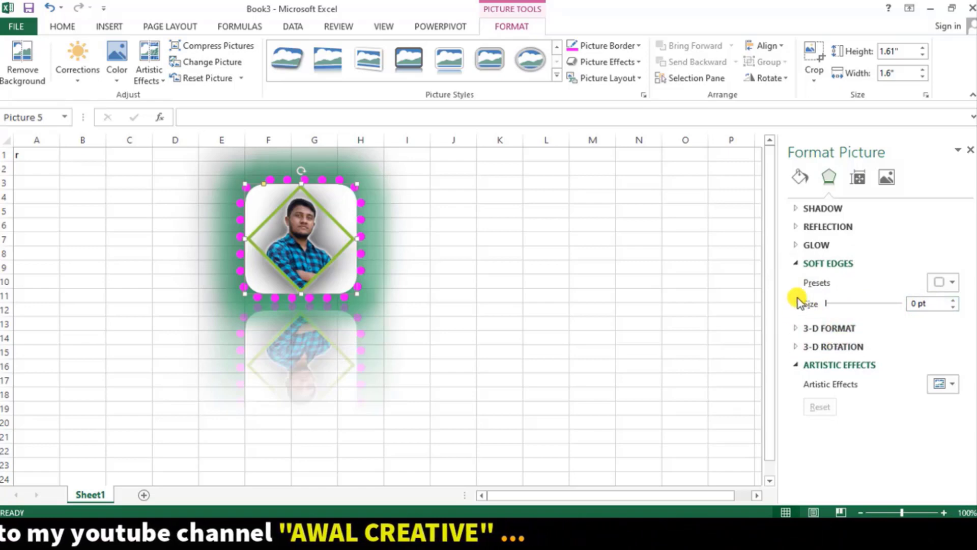
click(792, 263)
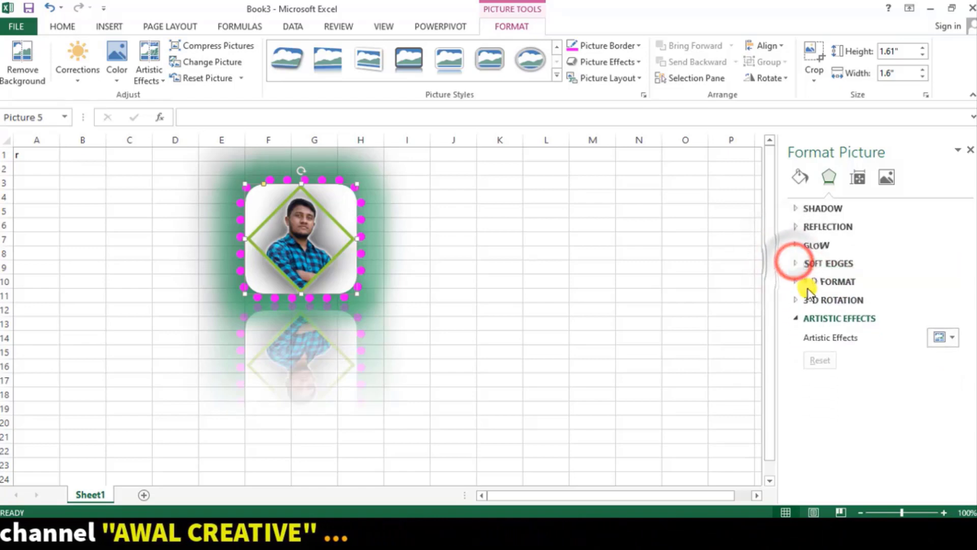
Step: Show the picture's 3-D format settings and preview the 3-D rotation presets without applying one
click(796, 283)
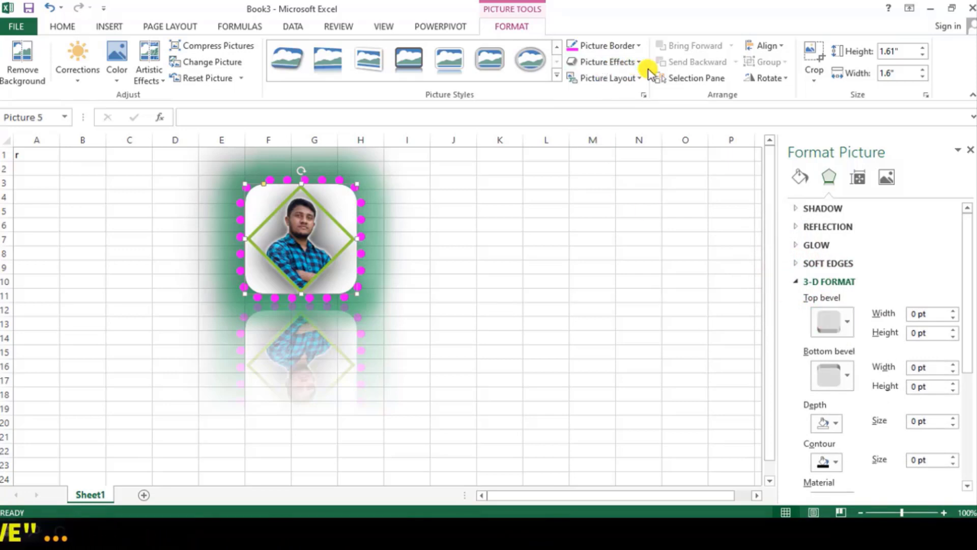
click(631, 60)
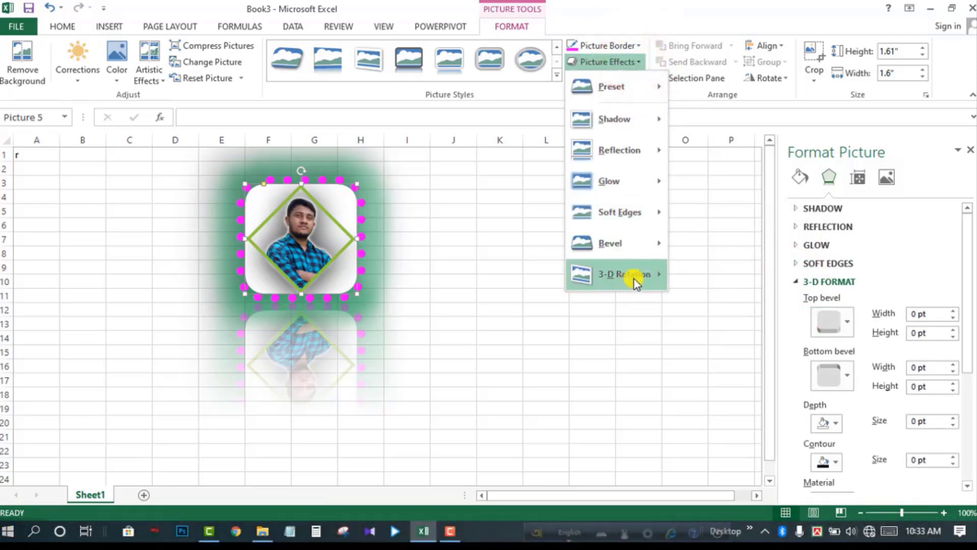
mouse_move(633, 275)
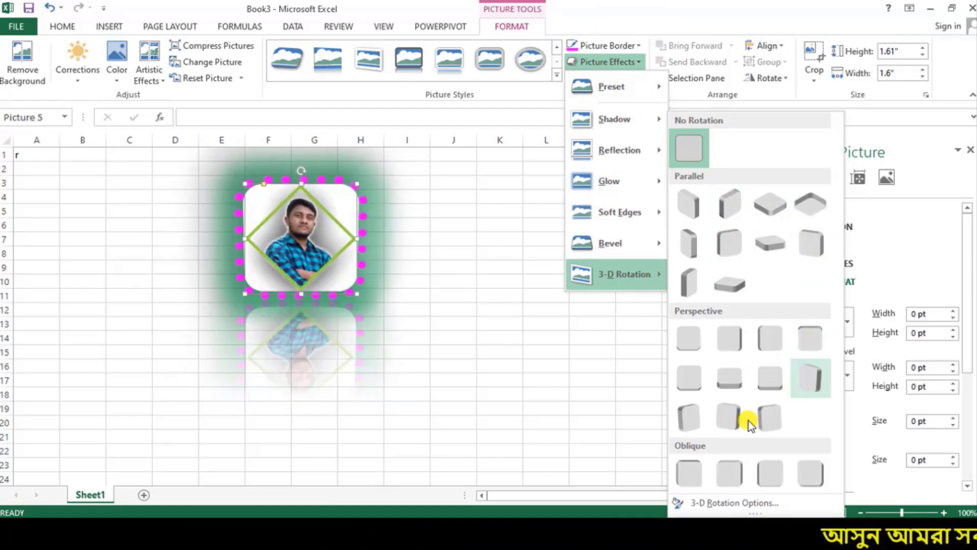
click(941, 258)
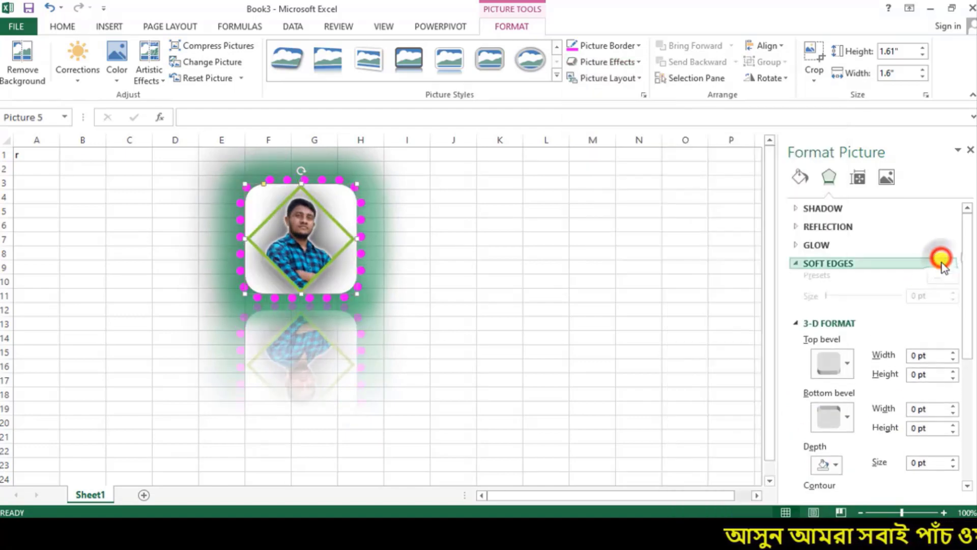
Step: Apply the Angle top bevel to the picture with a width of 8 pt and a height of 6 pt
click(848, 366)
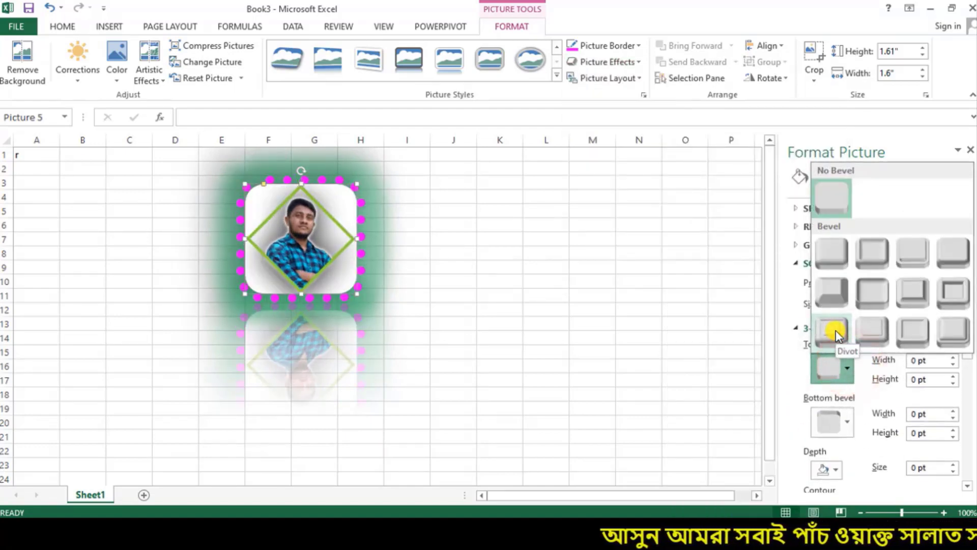
click(838, 297)
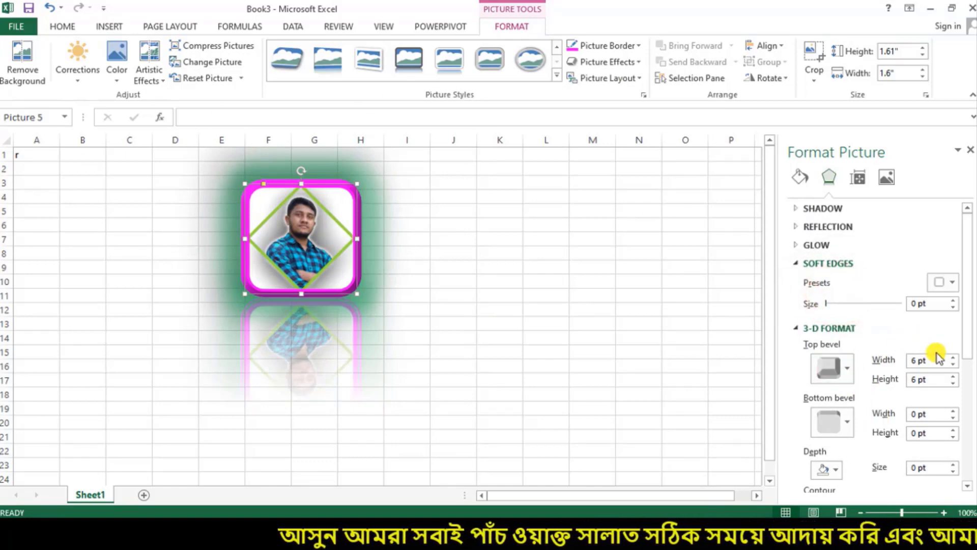
click(952, 357)
click(951, 357)
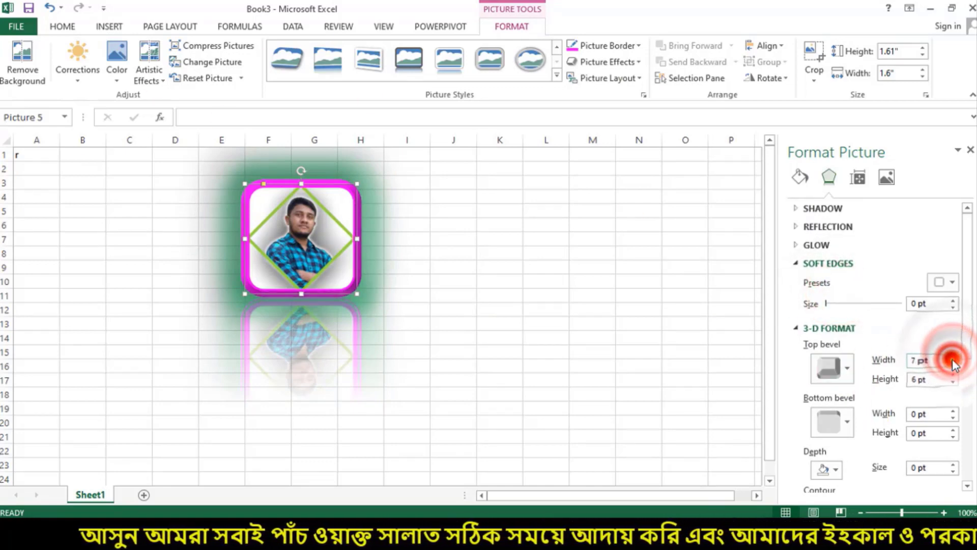
click(953, 358)
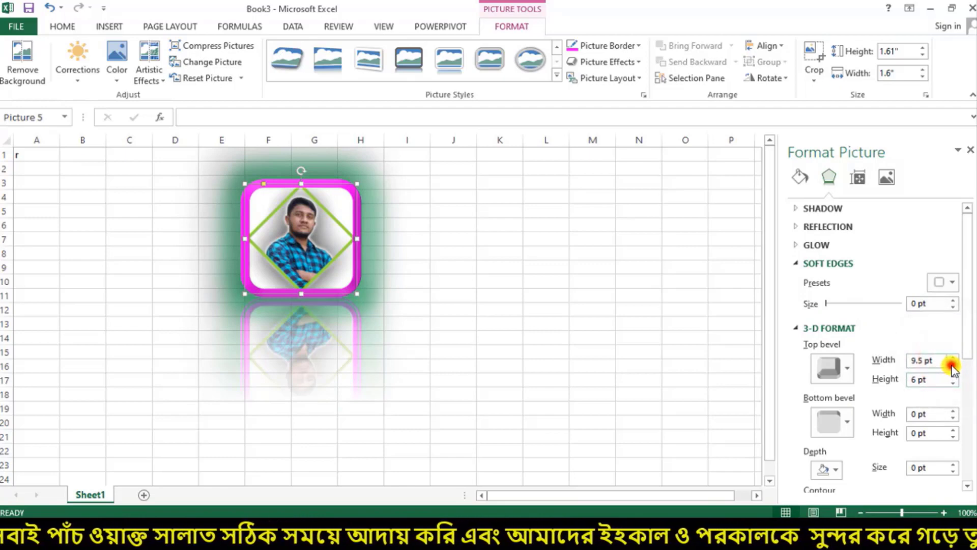
click(952, 364)
click(952, 376)
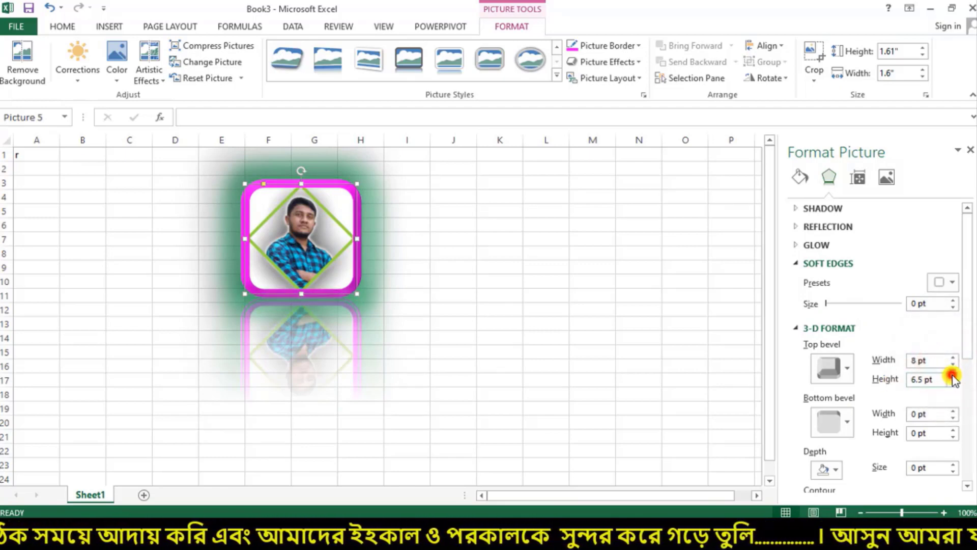
click(952, 376)
click(952, 376)
click(952, 383)
click(952, 382)
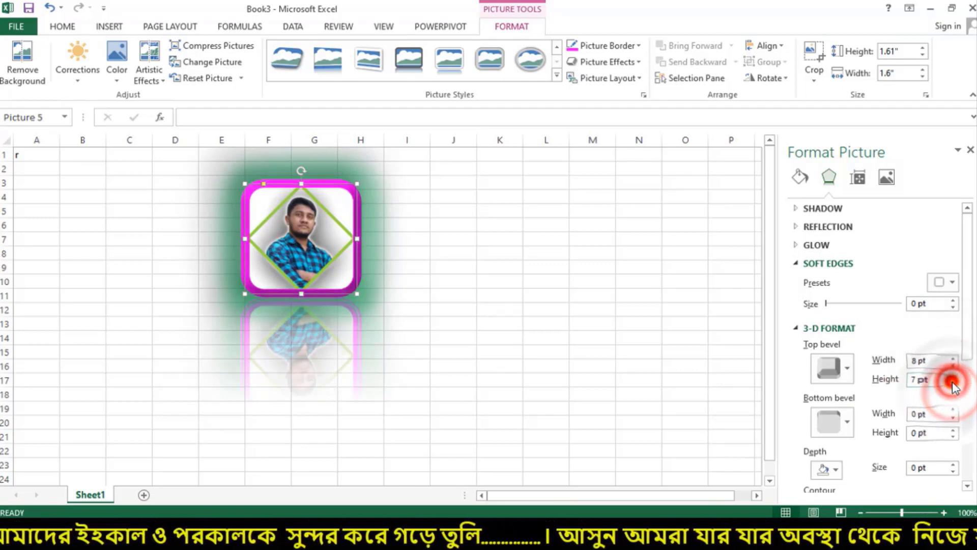
click(953, 383)
Step: Apply the Soft Round bottom bevel to the picture, 12 pt wide and 4 pt high
scroll(944, 397, down, 4)
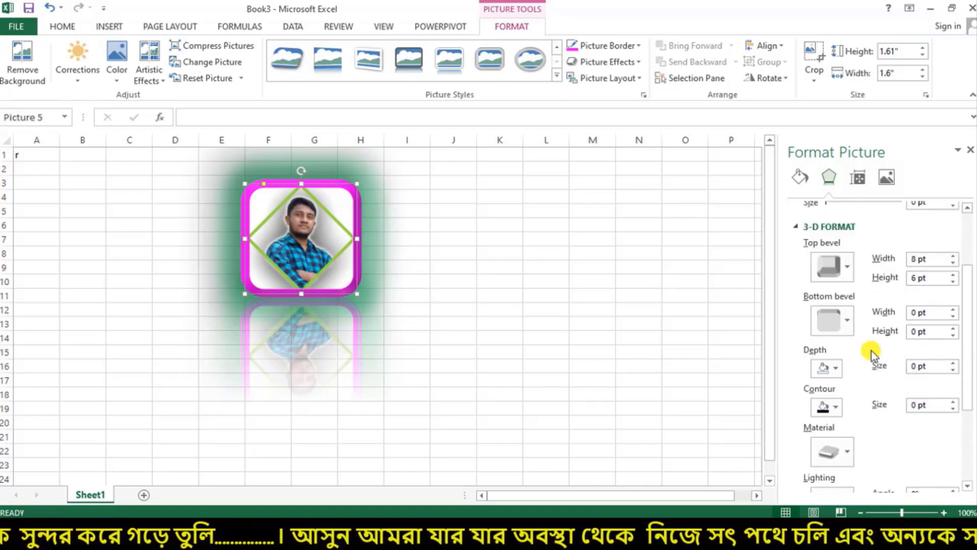
click(845, 327)
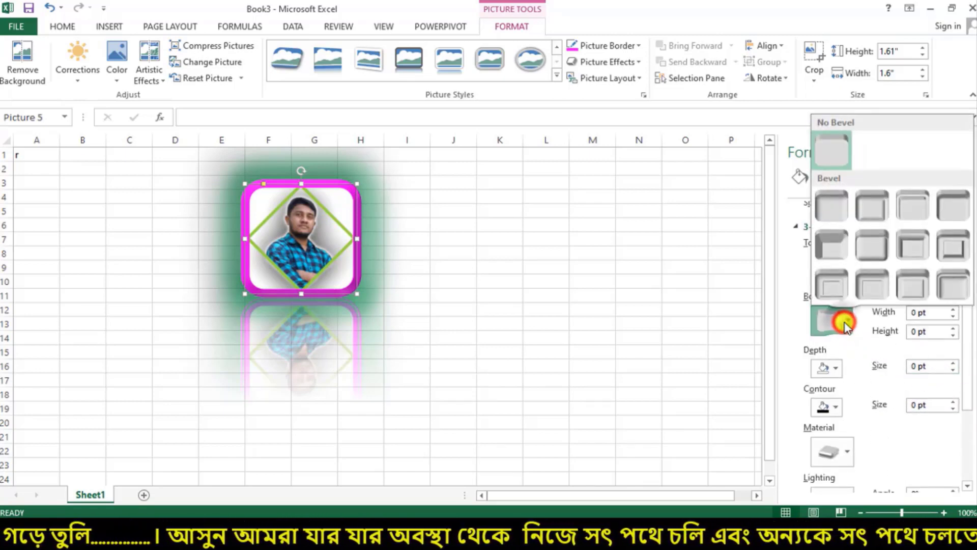
click(872, 249)
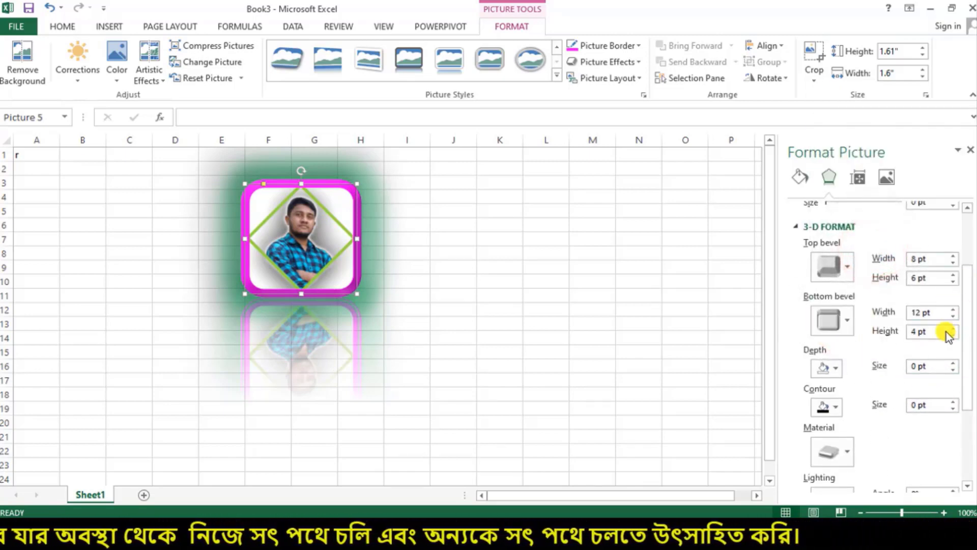
Step: Give the picture a dark blue 3-D depth with a size of 10.5 pt
click(837, 369)
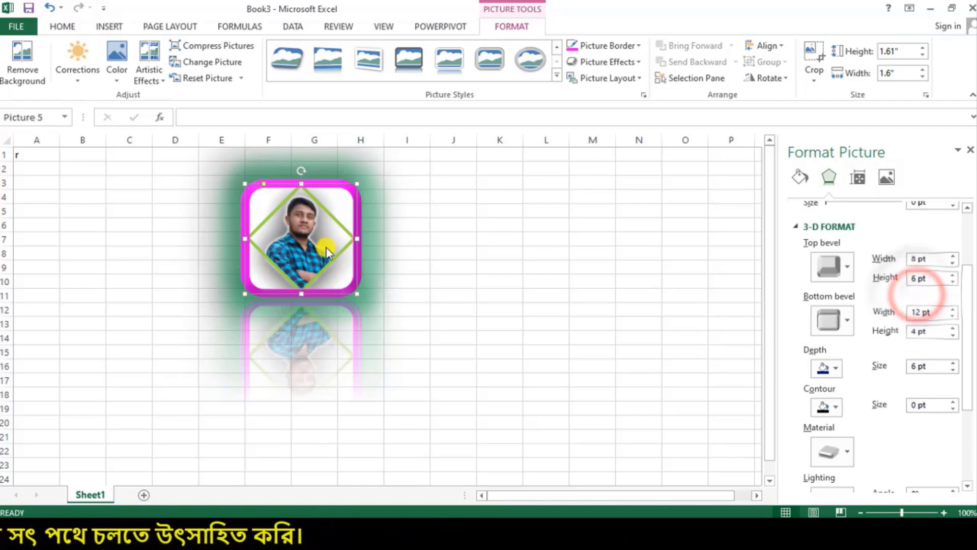
click(952, 362)
click(952, 362)
click(952, 363)
click(953, 363)
click(952, 362)
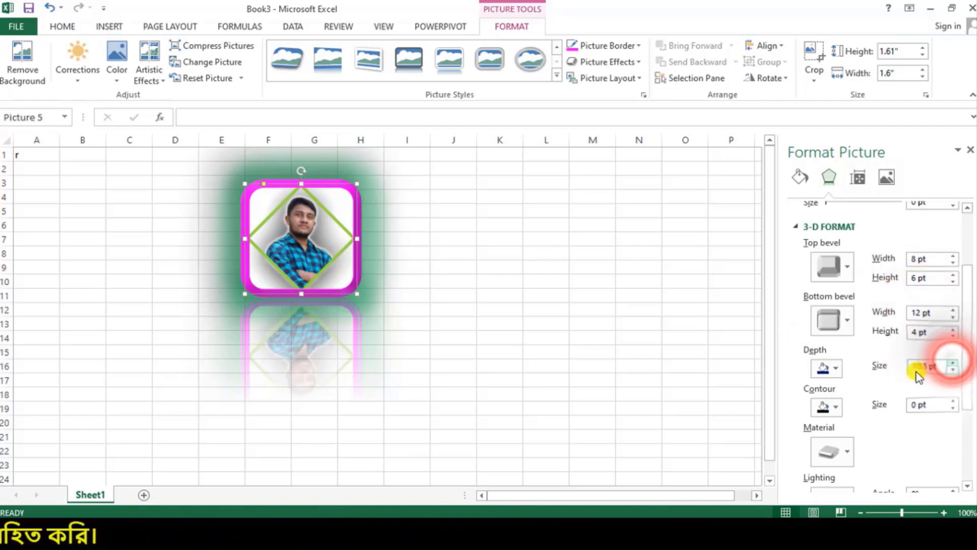
Step: Add a red 3-D contour to the picture with a size of 6 pt
scroll(916, 371, down, 2)
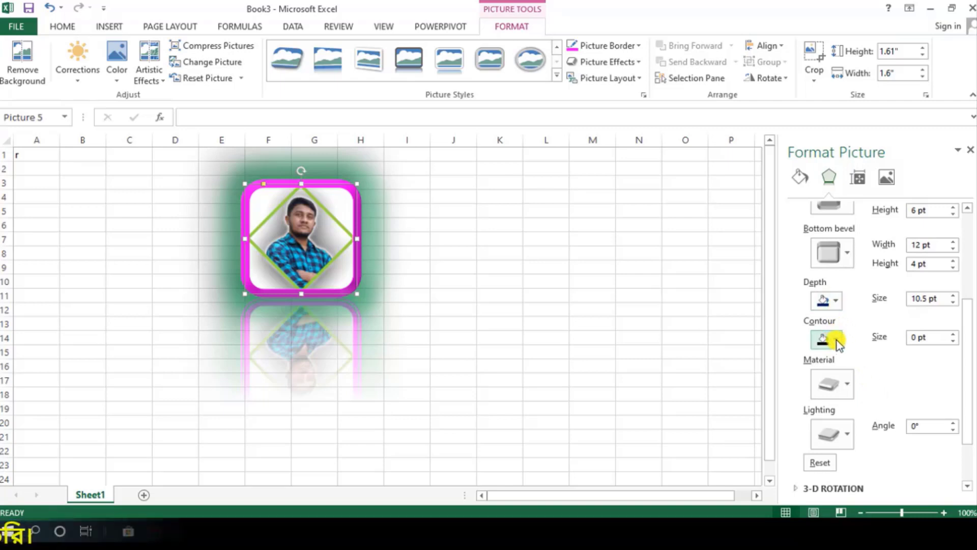
click(829, 338)
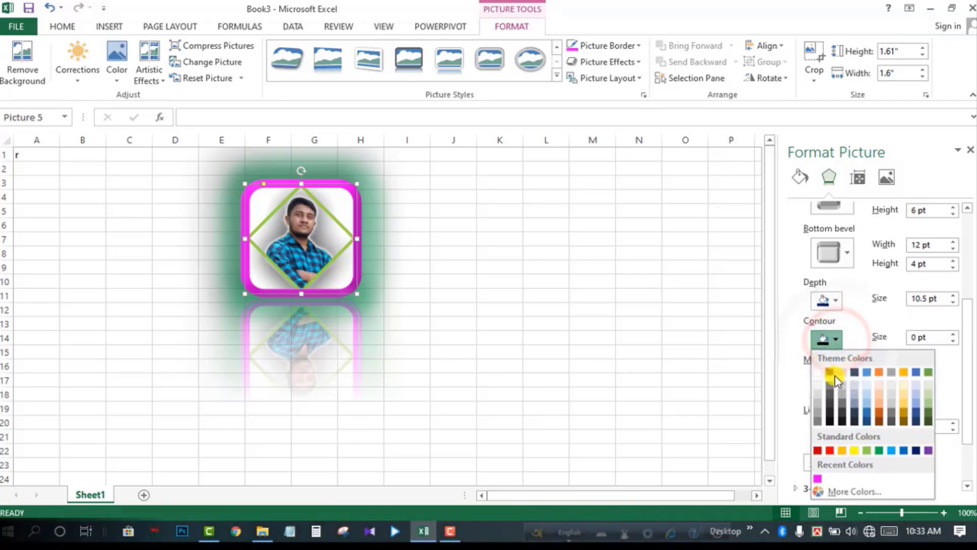
click(829, 450)
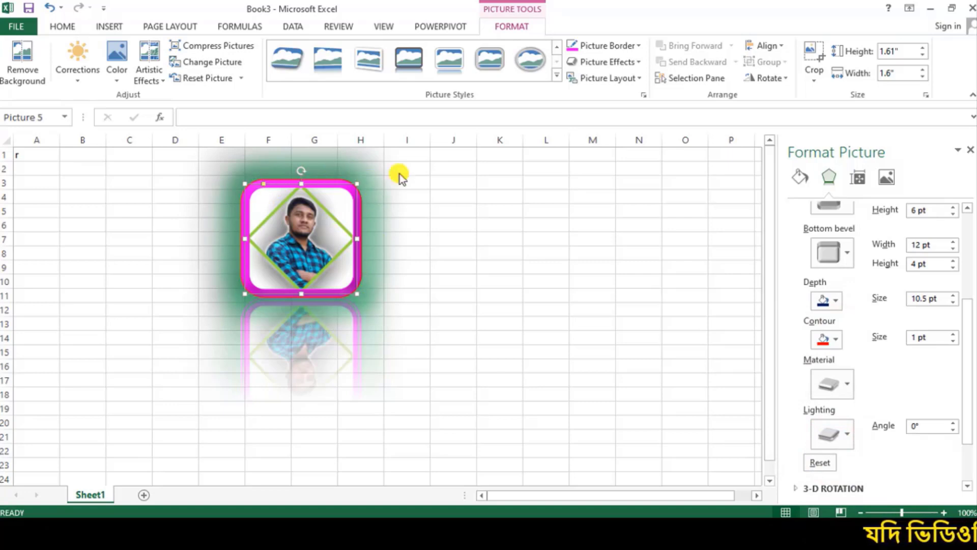
click(953, 334)
click(954, 334)
click(954, 334)
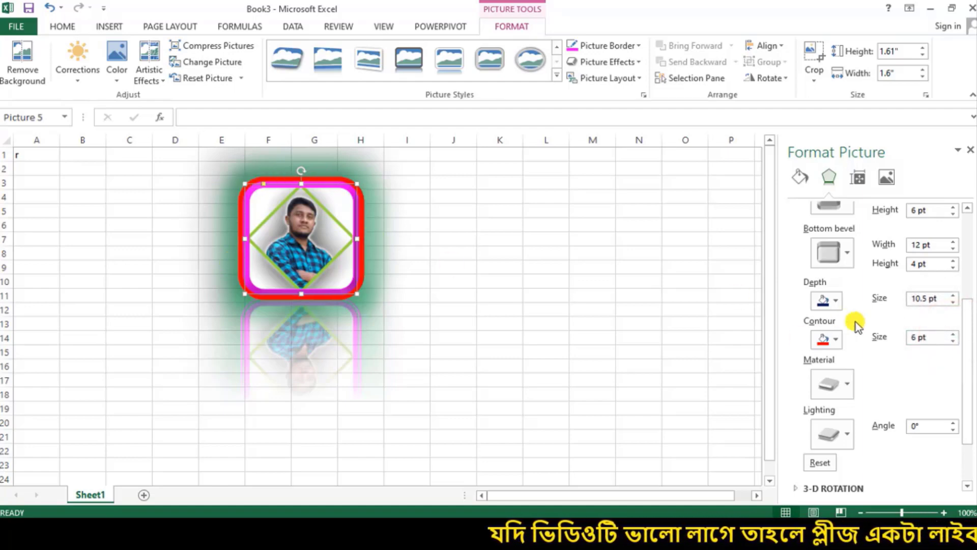
Step: Try the Wireframe, Powder and Dark Edge surface materials on the picture
scroll(906, 377, down, 1)
click(848, 351)
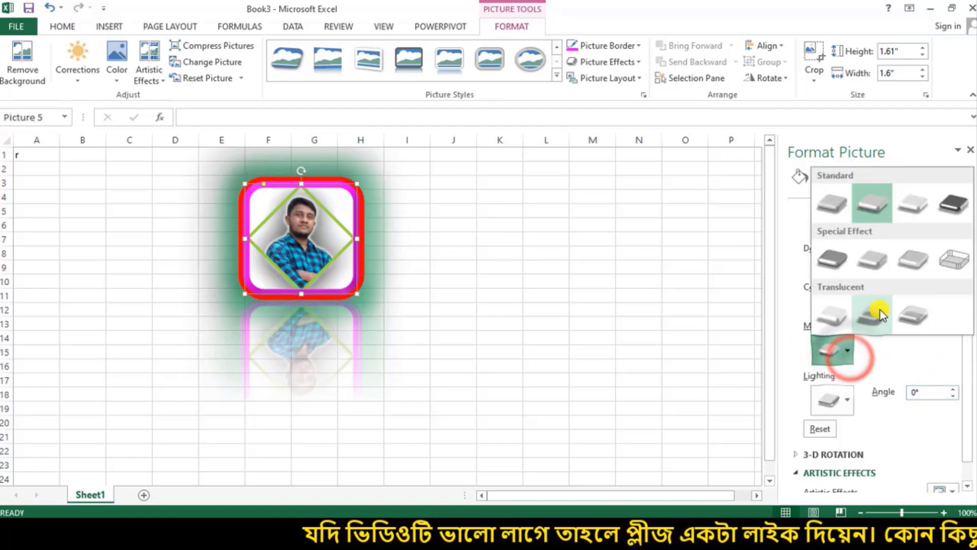
click(953, 261)
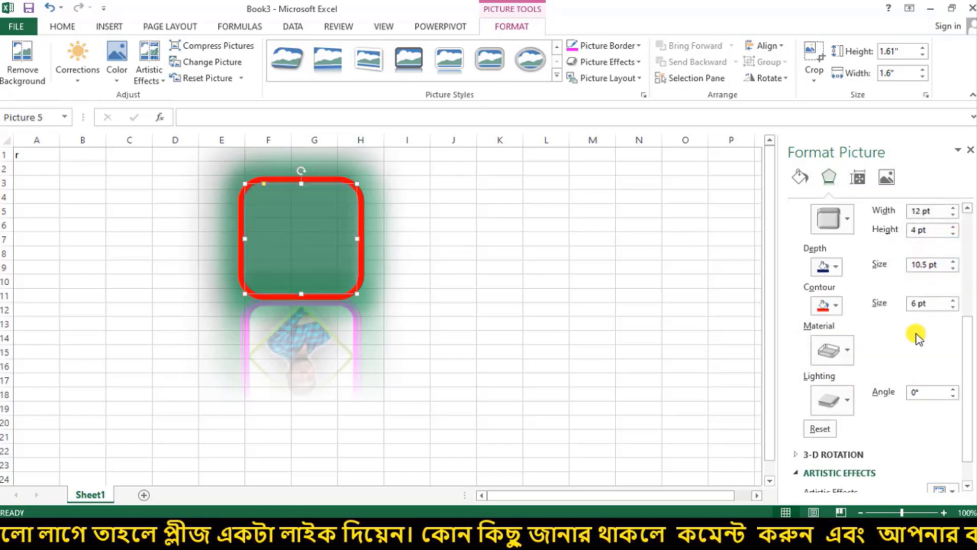
click(846, 353)
click(831, 309)
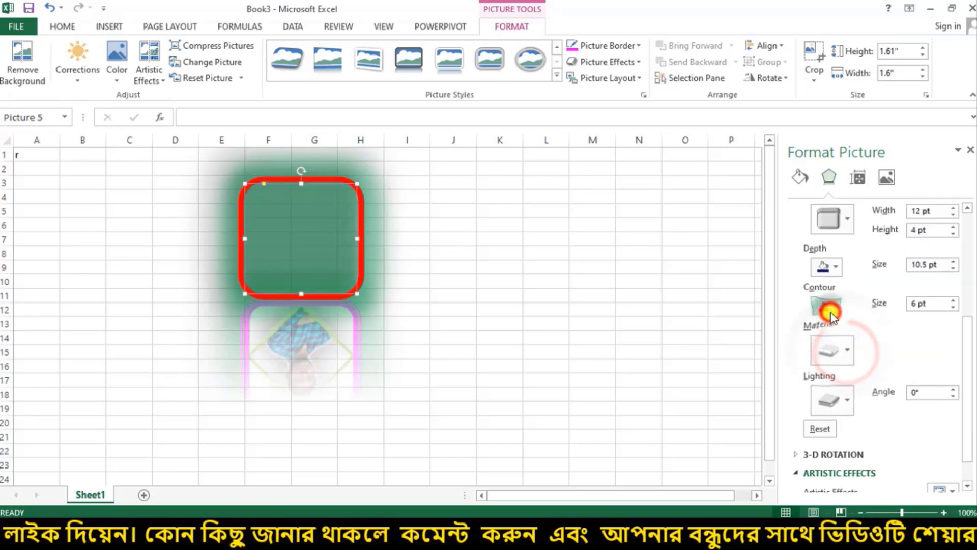
click(844, 351)
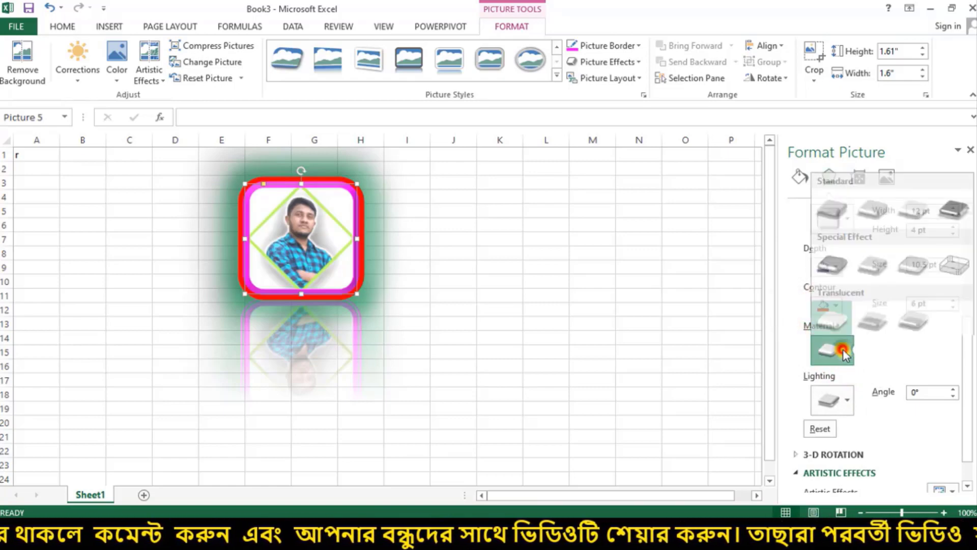
click(829, 266)
Step: Set the picture's 3-D surface material to the standard Matte option
click(846, 354)
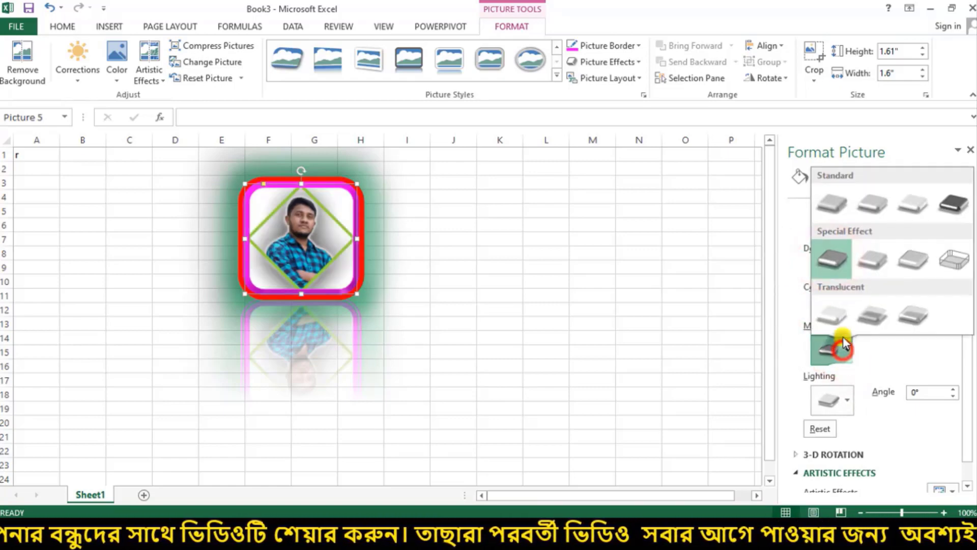
click(837, 204)
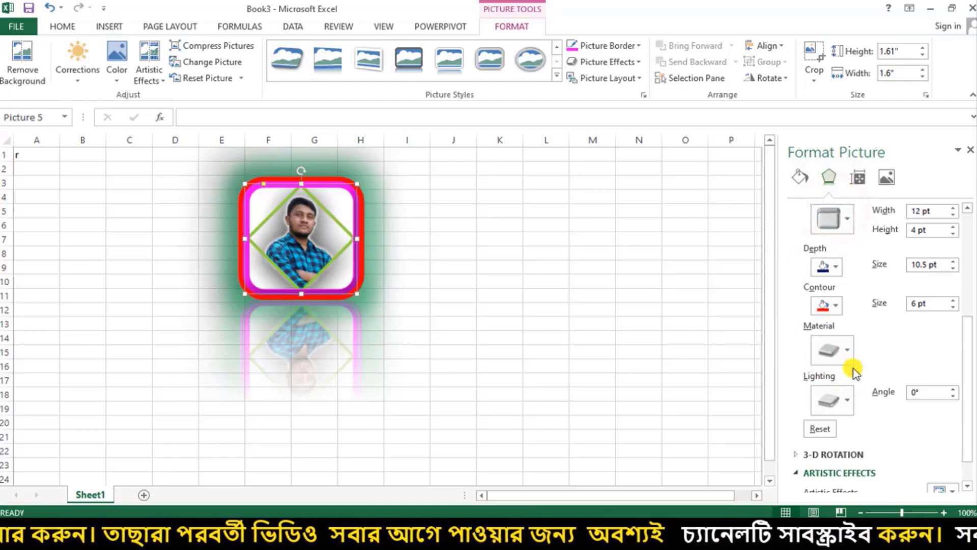
Step: Try the blue Cool lighting preset and the third Special lighting preset on the picture
click(849, 405)
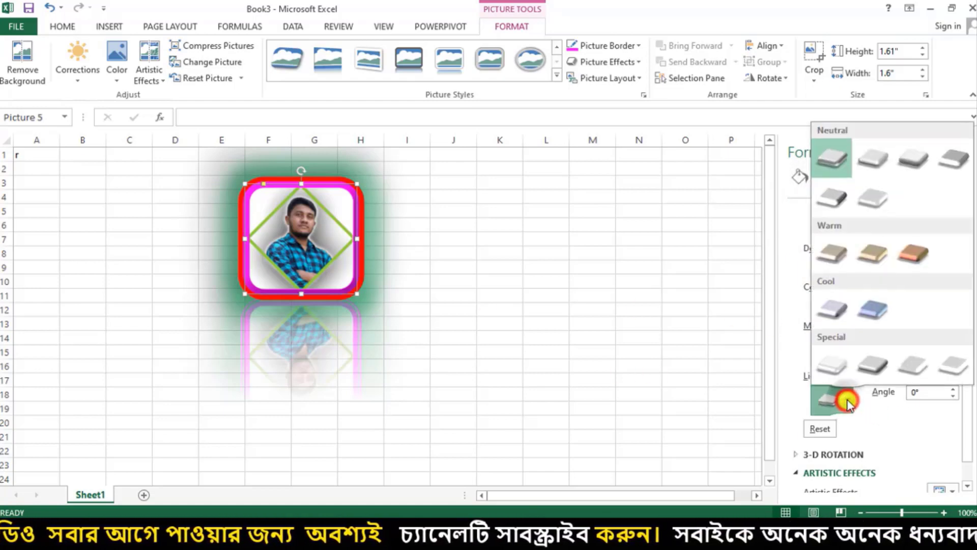
click(874, 311)
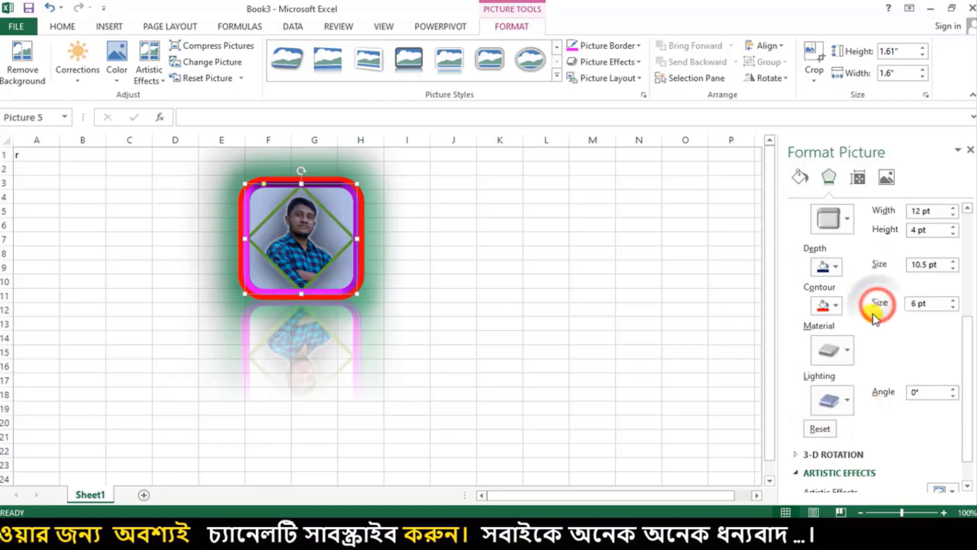
click(839, 406)
click(909, 361)
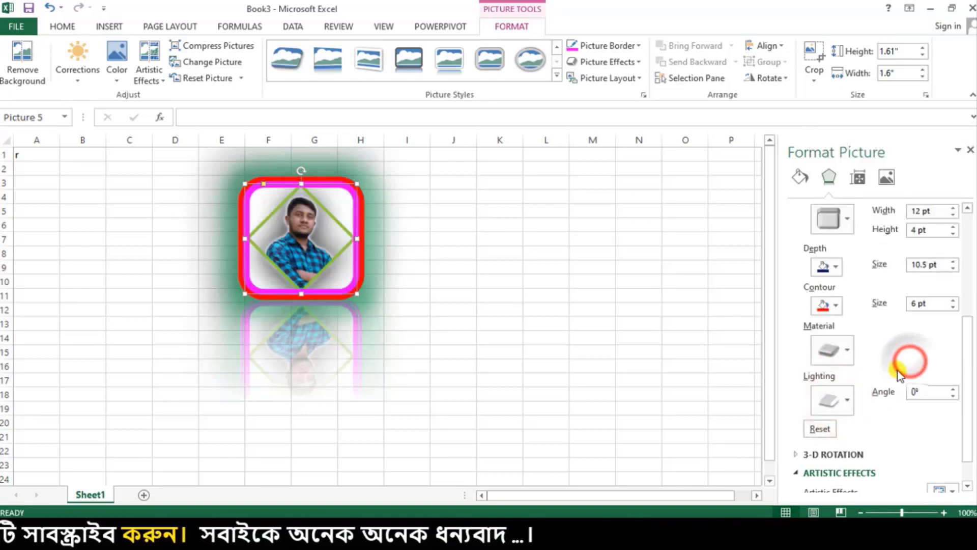
Step: Apply the third Warm lighting preset to the picture and set the lighting angle to 90°
click(838, 402)
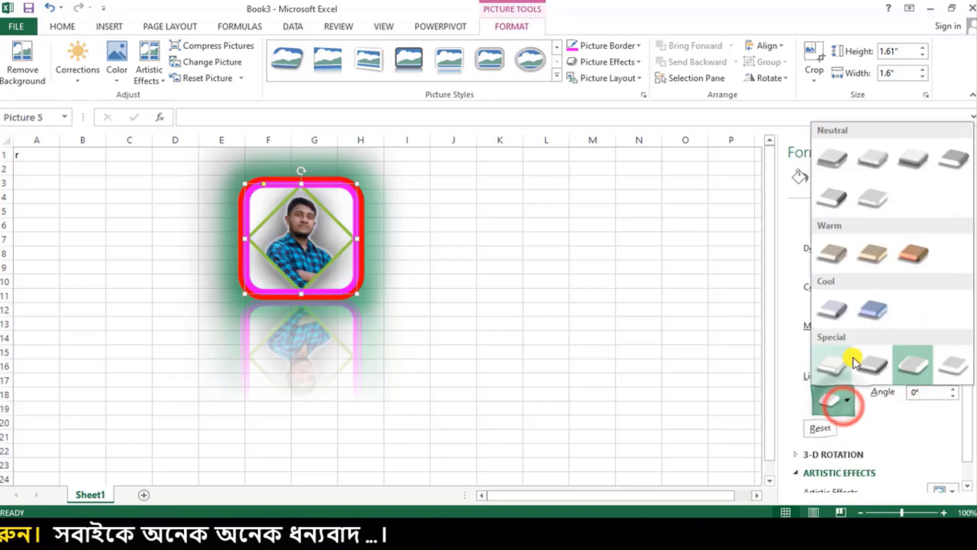
click(913, 259)
scroll(929, 366, down, 1)
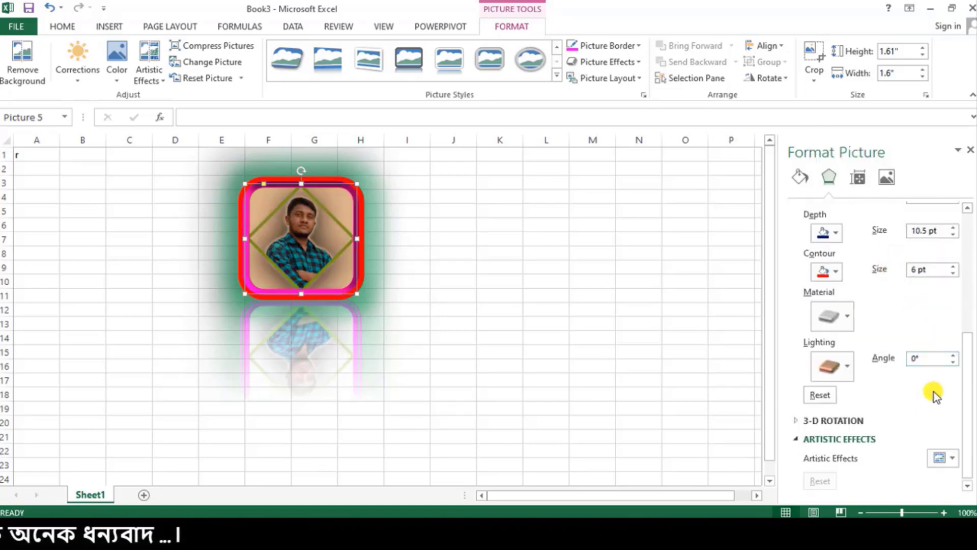
scroll(931, 367, up, 2)
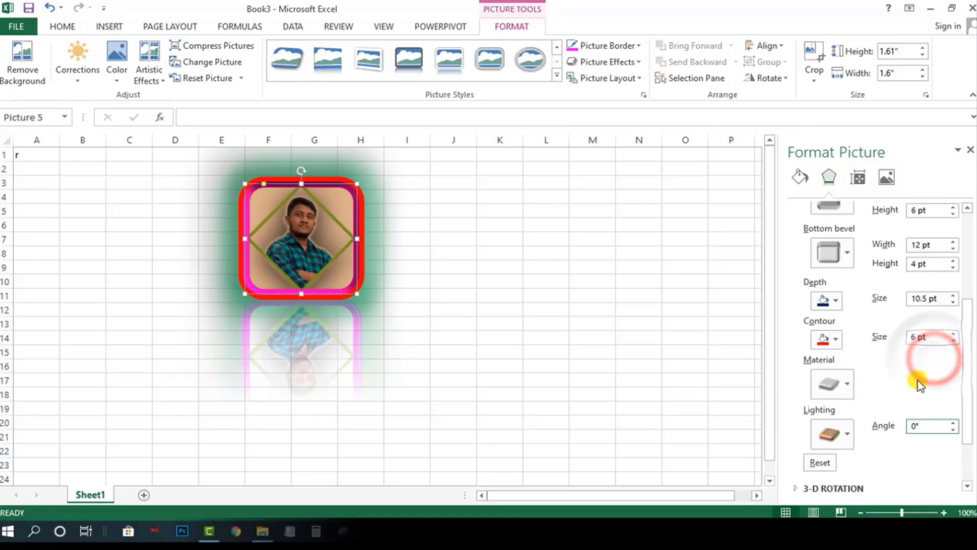
scroll(918, 383, down, 2)
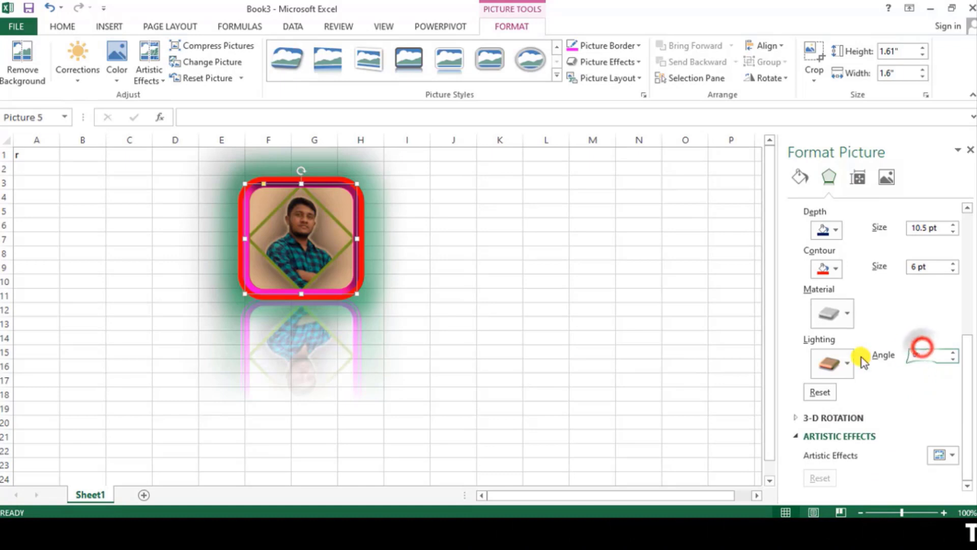
text(9)
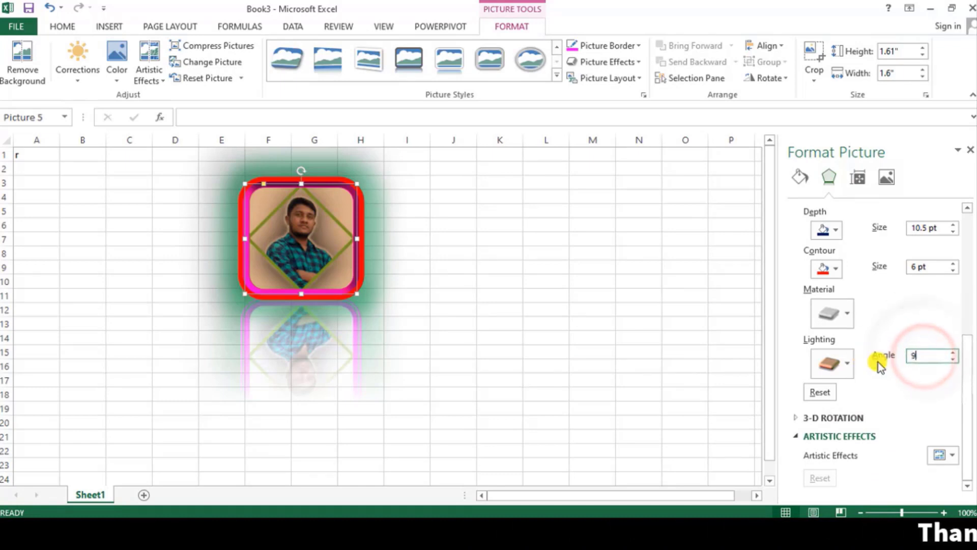
text(0)
key(Return)
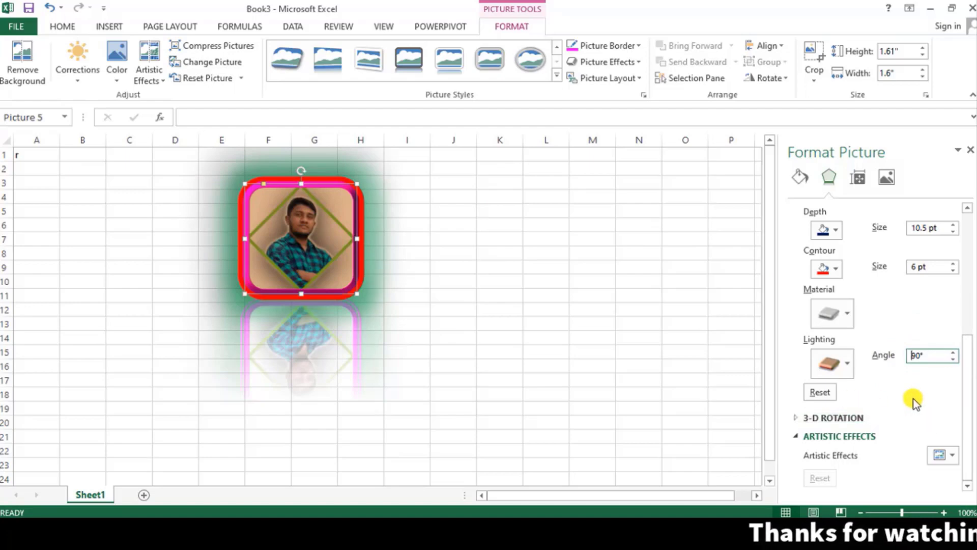
Step: Collapse the Soft Edges and 3-D Format settings and expand the 3-D Rotation settings
scroll(811, 204, up, 3)
scroll(844, 283, up, 5)
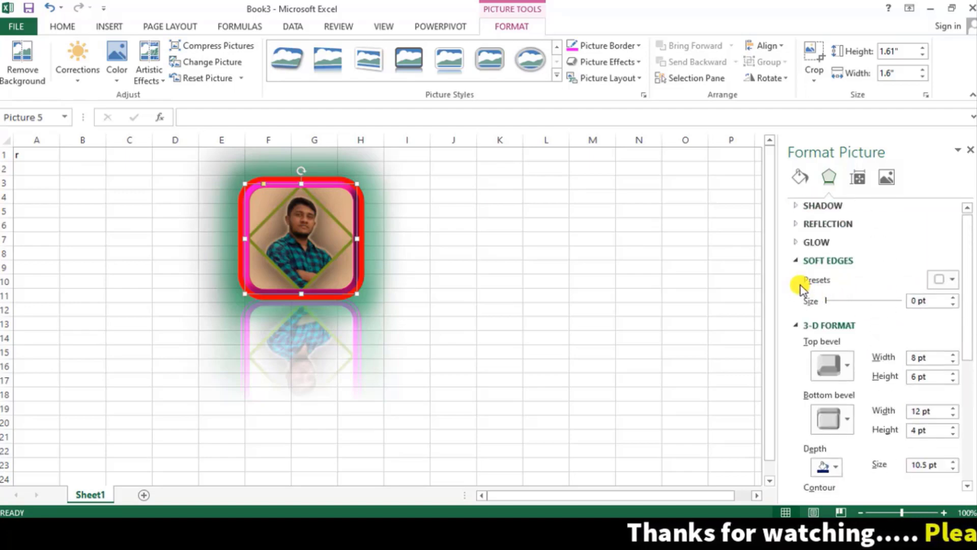
click(796, 264)
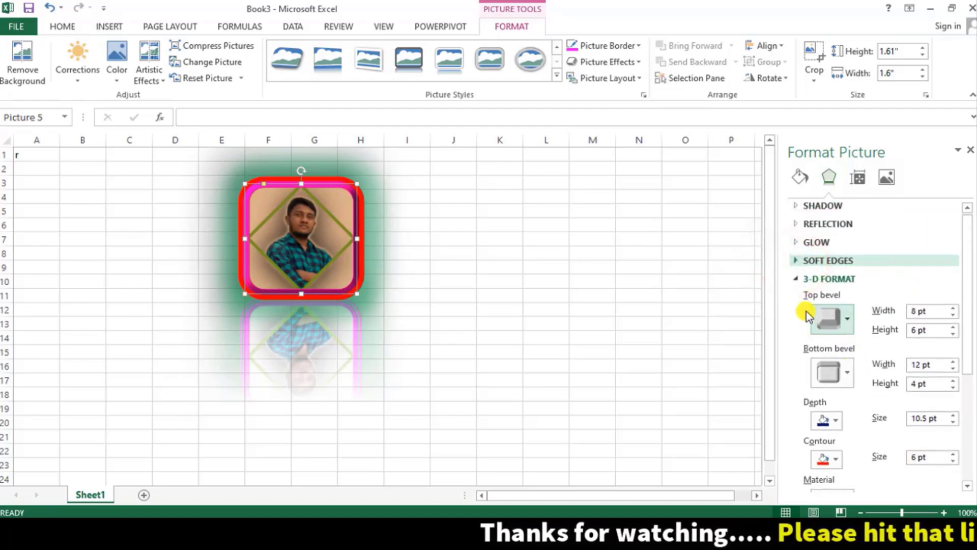
click(798, 279)
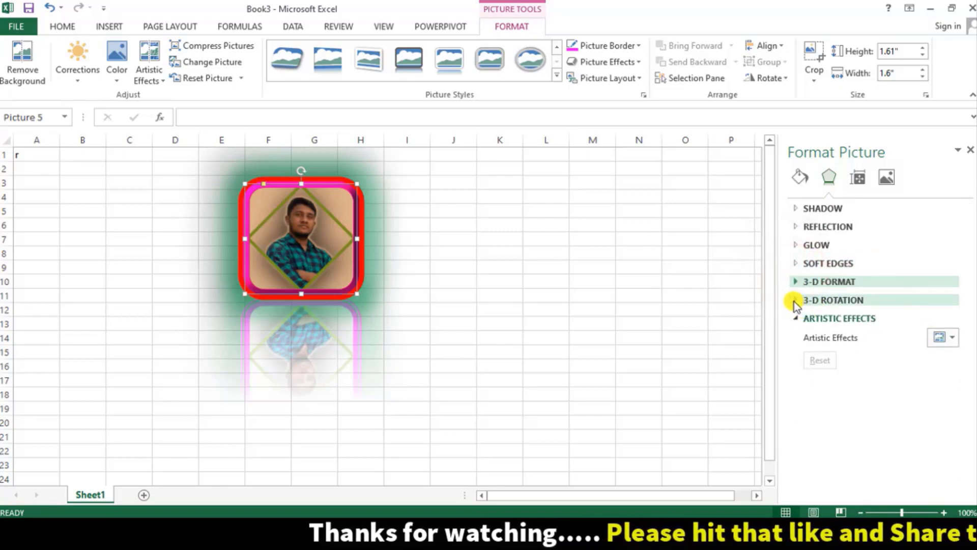
click(797, 300)
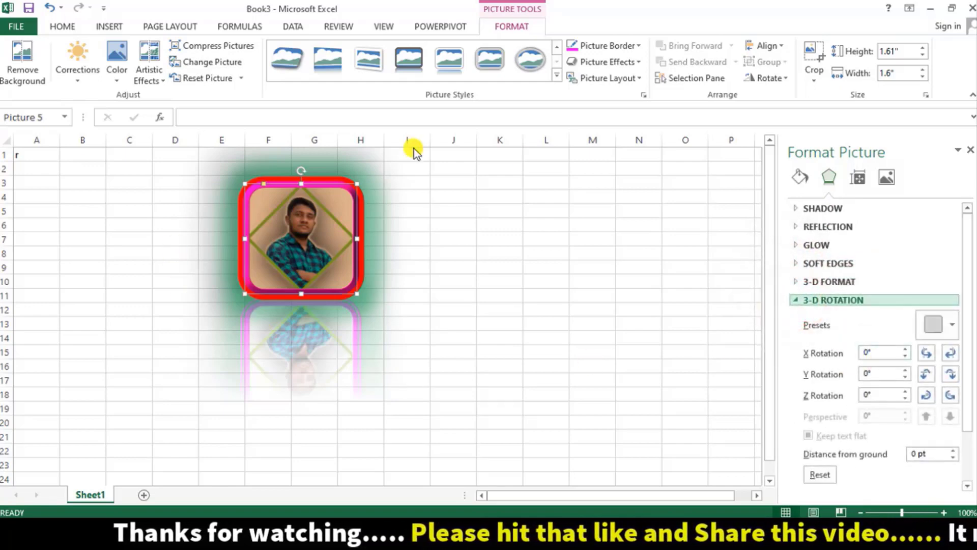
Step: Try a 3-D X rotation of 80° on the picture
click(900, 350)
click(901, 350)
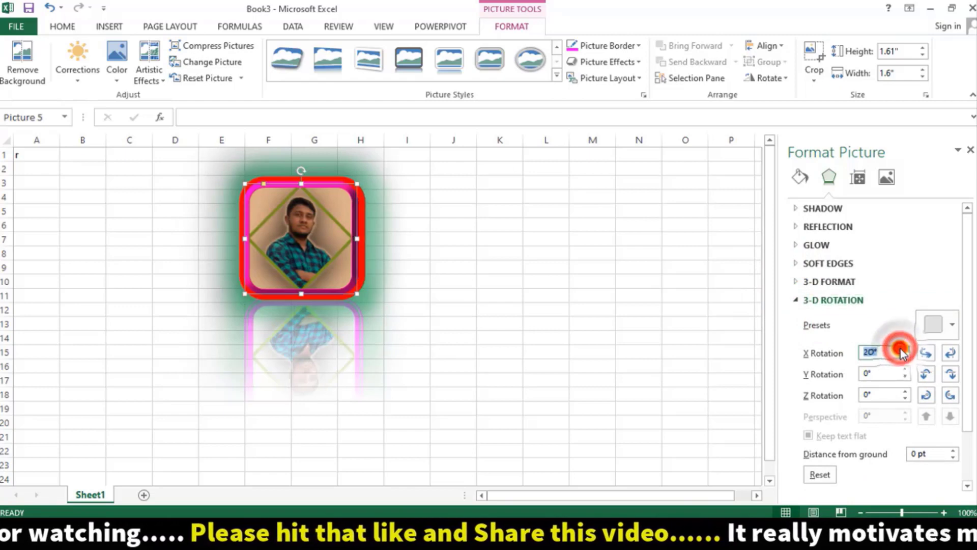
click(901, 349)
click(901, 349)
click(900, 349)
click(901, 349)
click(901, 349)
click(901, 349)
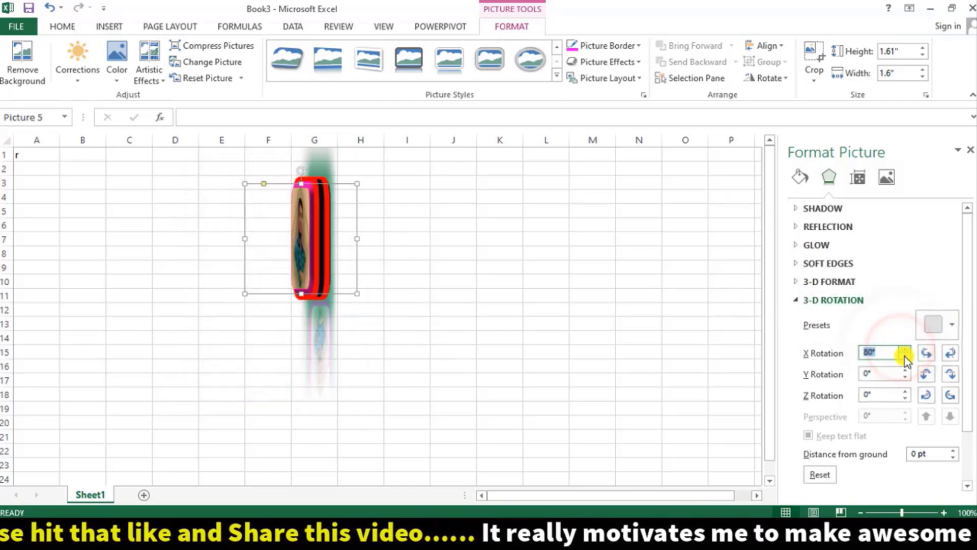
Step: Reduce the picture's 3-D X rotation to 20°
click(904, 356)
click(905, 356)
click(905, 356)
click(905, 356)
click(905, 356)
click(905, 356)
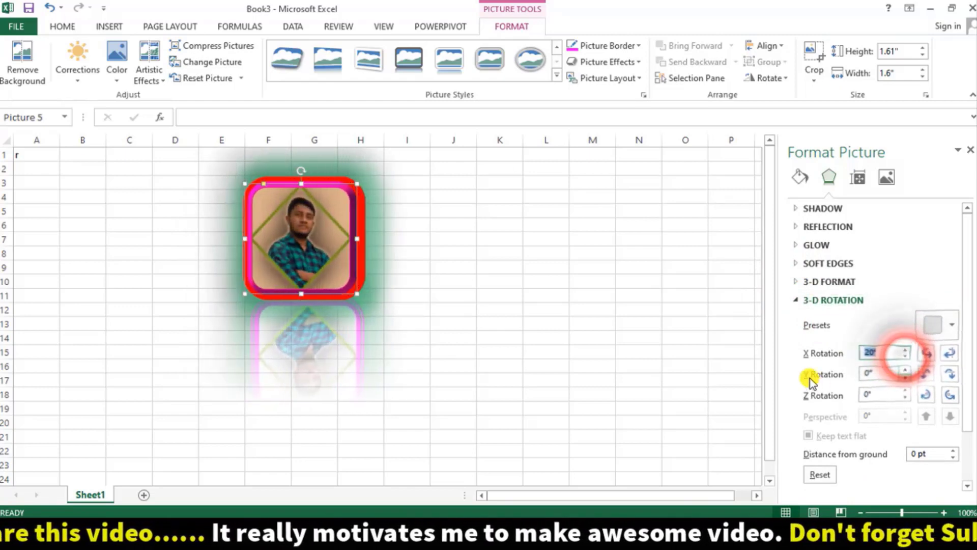
Step: Try a 3-D Y rotation of 80° on the picture
click(908, 376)
click(907, 376)
click(907, 377)
click(908, 377)
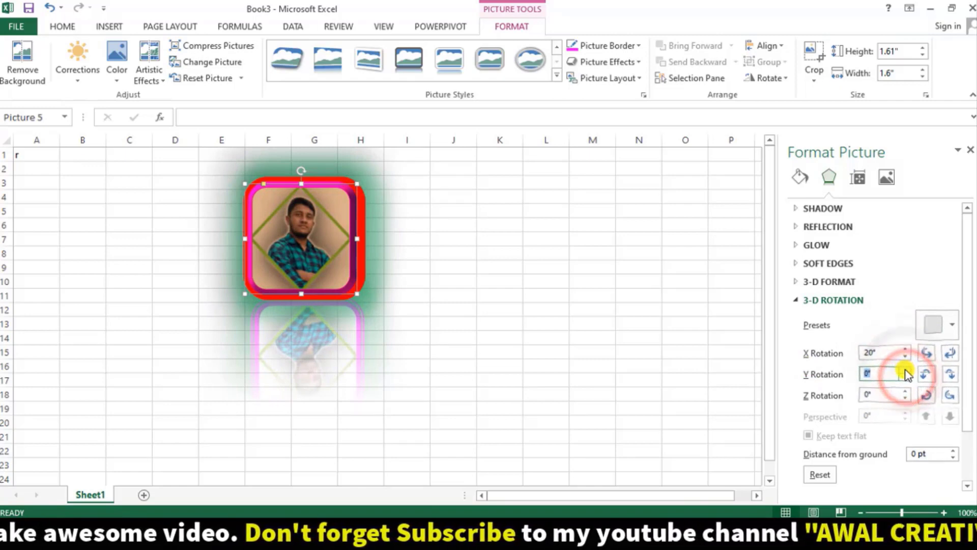
click(904, 370)
click(905, 370)
click(905, 370)
click(904, 370)
click(905, 370)
click(905, 370)
click(905, 370)
click(905, 370)
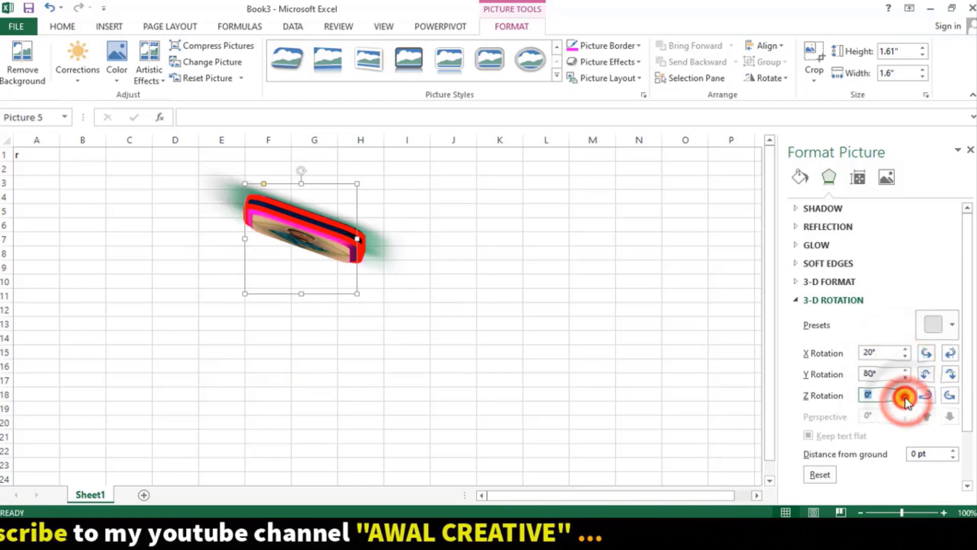
Step: Set the picture's 3-D Z rotation to 80°
click(905, 395)
click(904, 391)
click(905, 392)
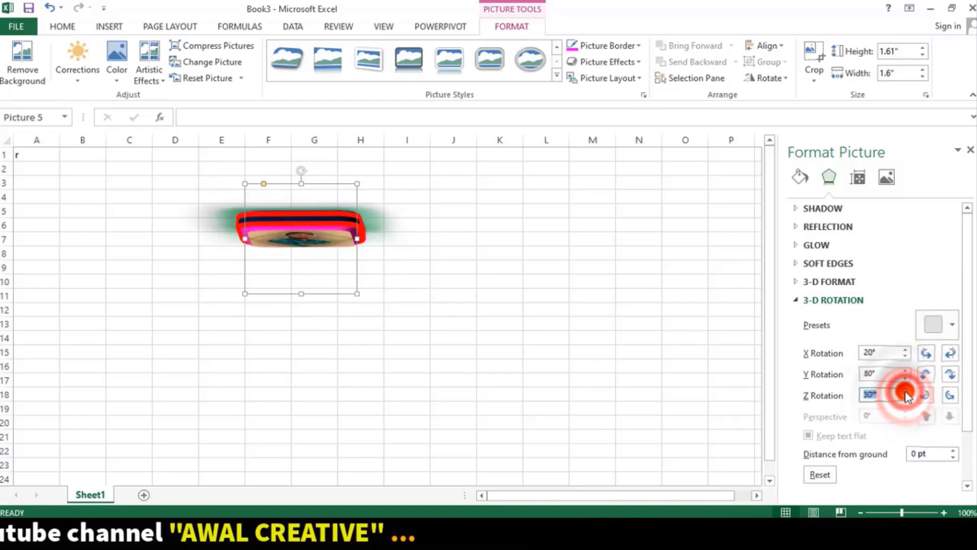
click(904, 391)
click(905, 391)
click(905, 391)
click(904, 391)
click(905, 390)
Step: Return the picture's 3-D Y rotation to 0°
click(906, 376)
click(906, 376)
click(907, 376)
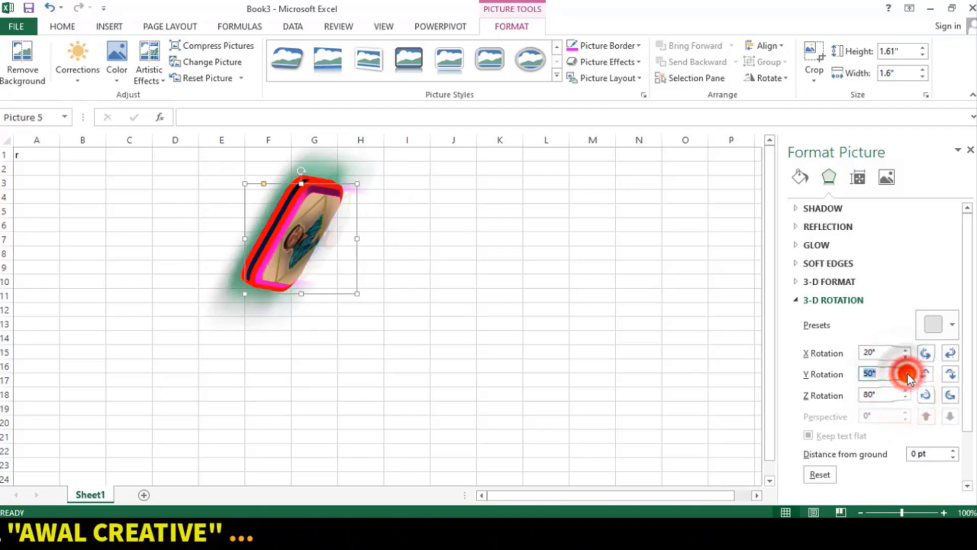
click(907, 376)
click(907, 376)
click(907, 377)
click(907, 376)
click(906, 376)
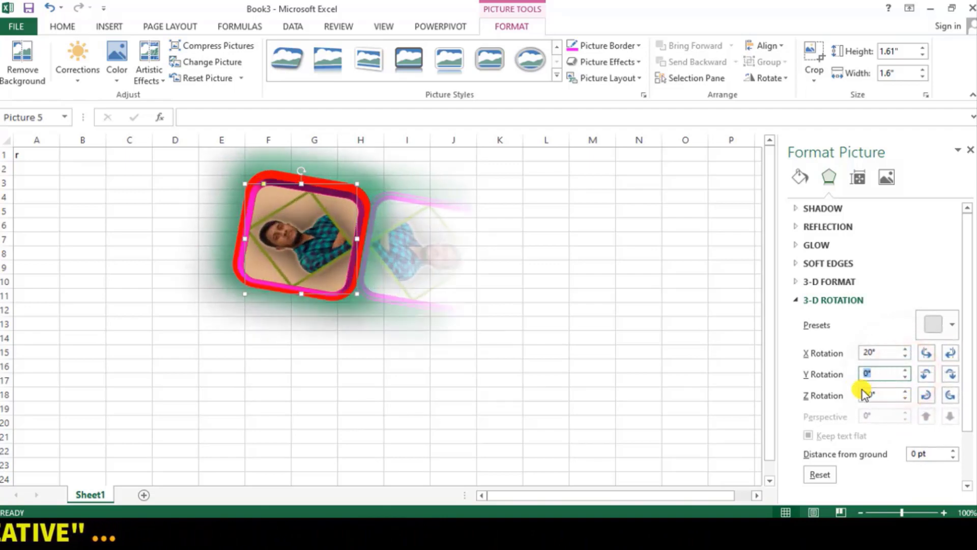
Step: Set the picture's 3-D X rotation to 50° and collapse the 3-D Rotation settings
click(948, 353)
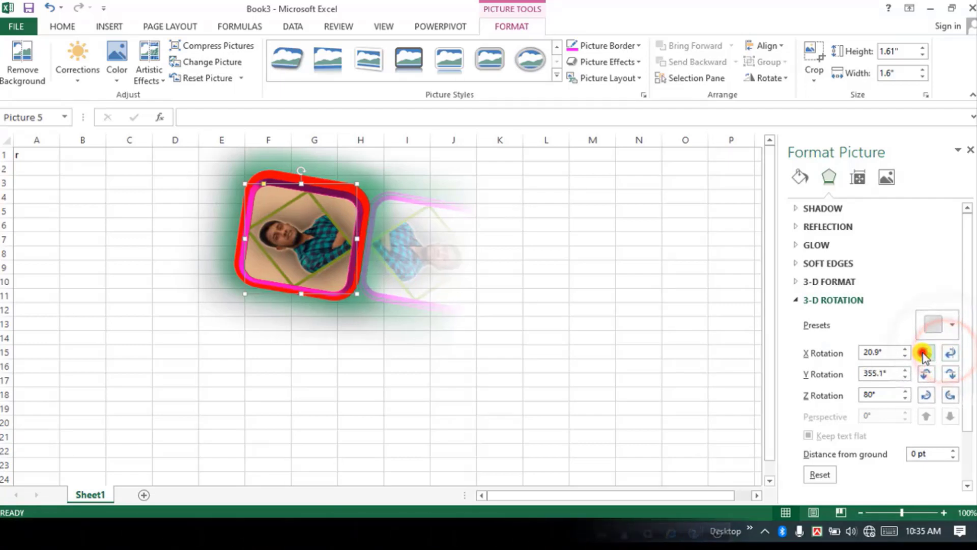
click(905, 349)
click(905, 350)
click(905, 350)
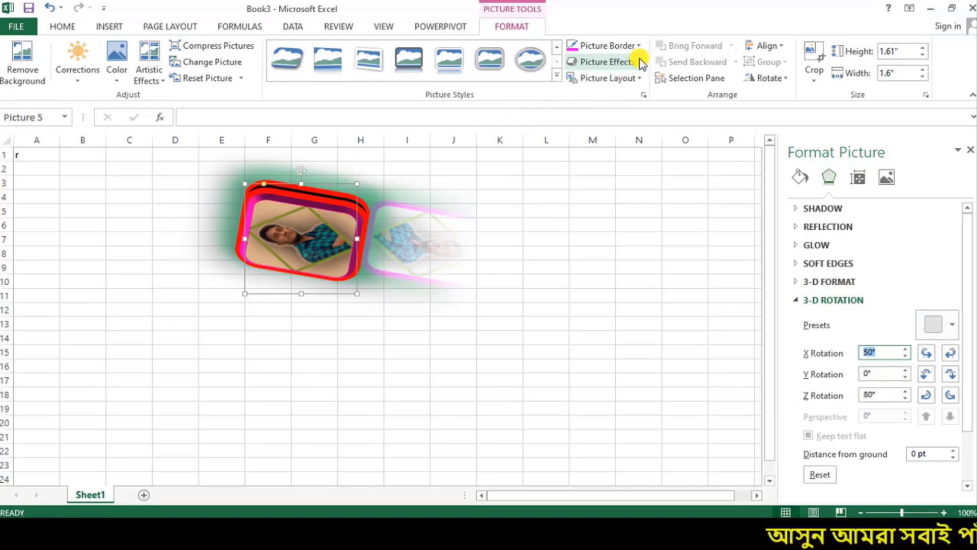
click(795, 299)
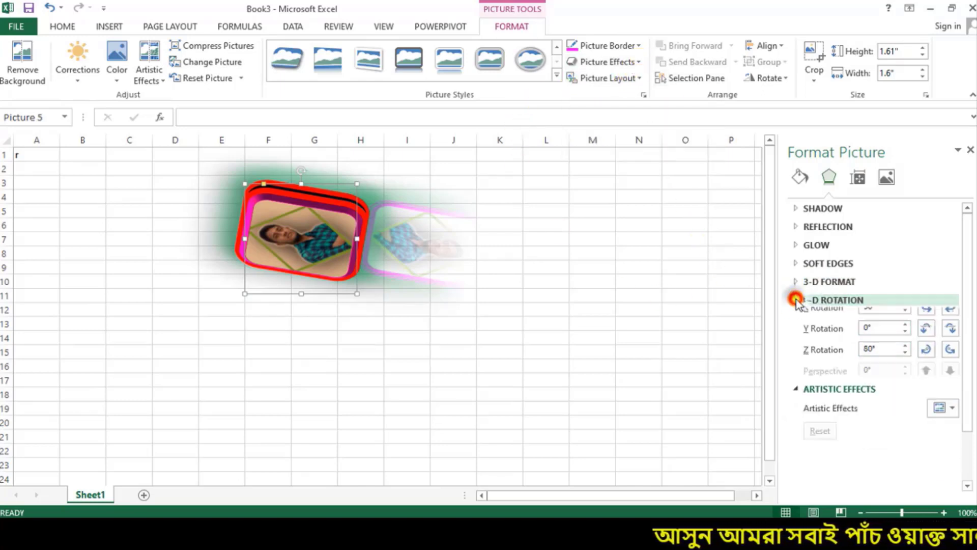
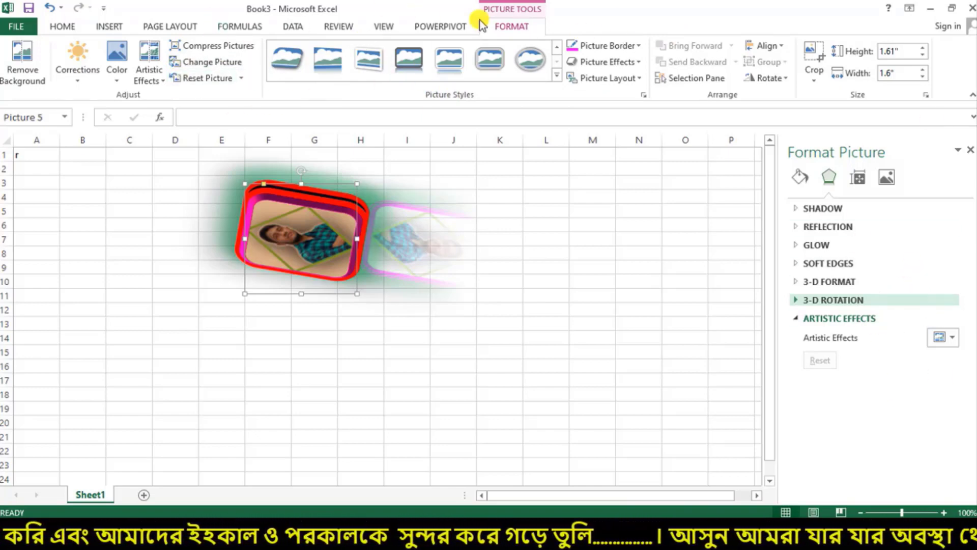
Step: Delete the rotated picture and insert the portrait JPG stored on the Desktop in its place
click(344, 239)
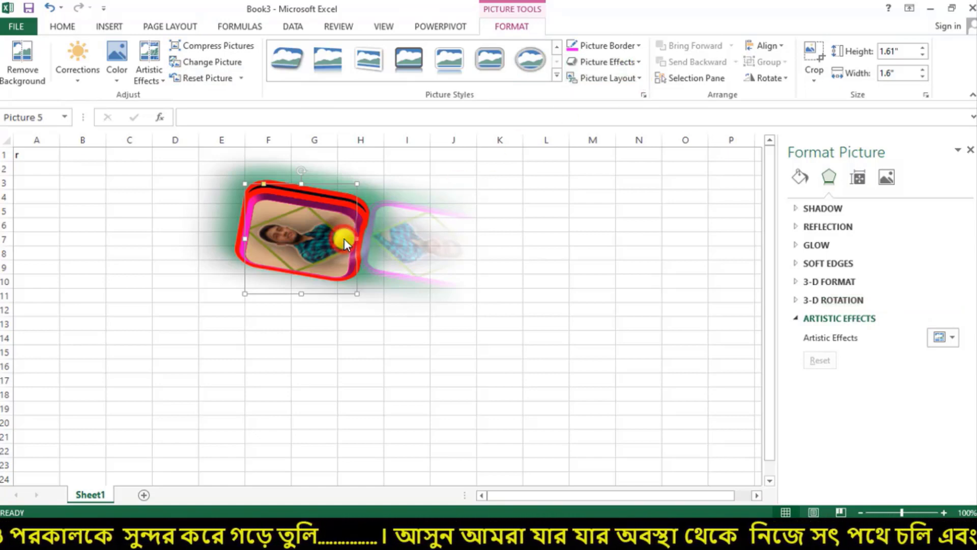
key(Delete)
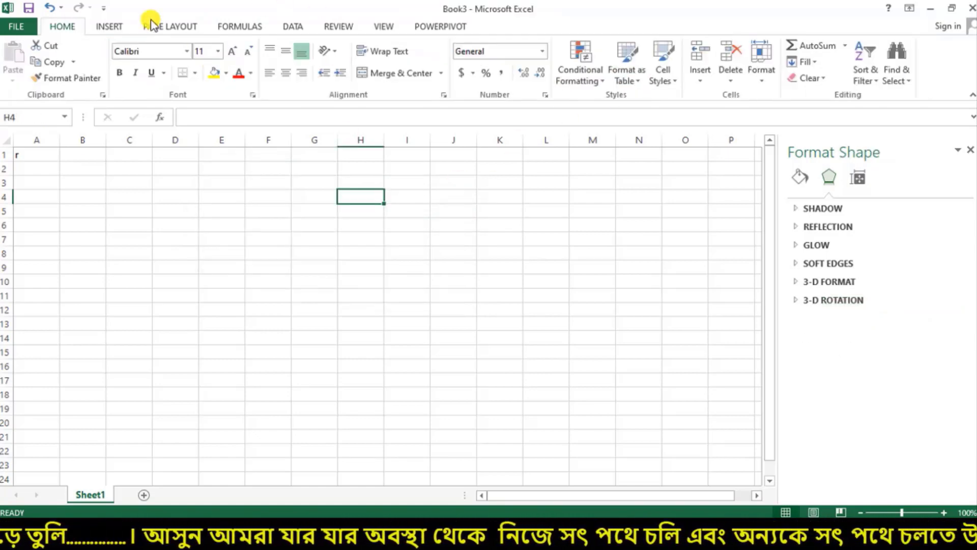
click(110, 26)
click(153, 64)
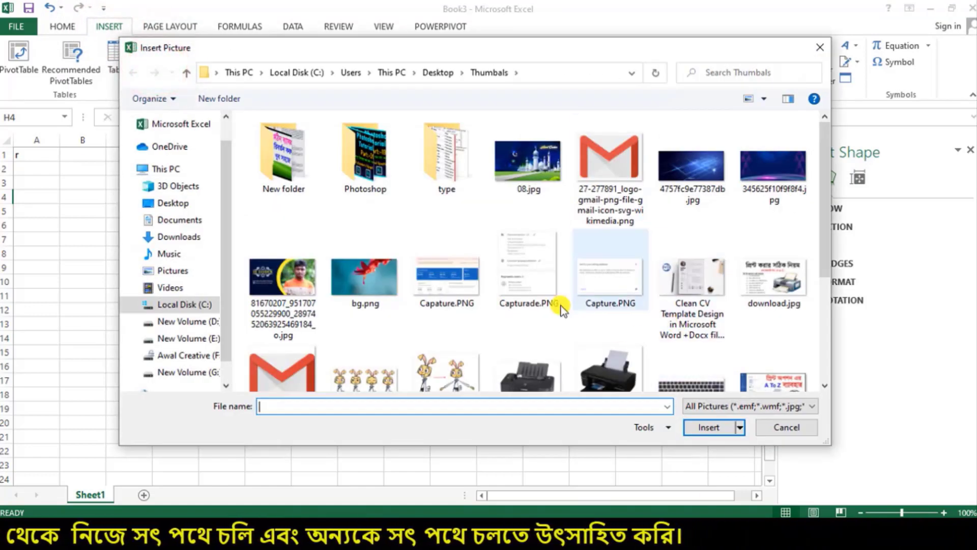
click(173, 202)
click(449, 152)
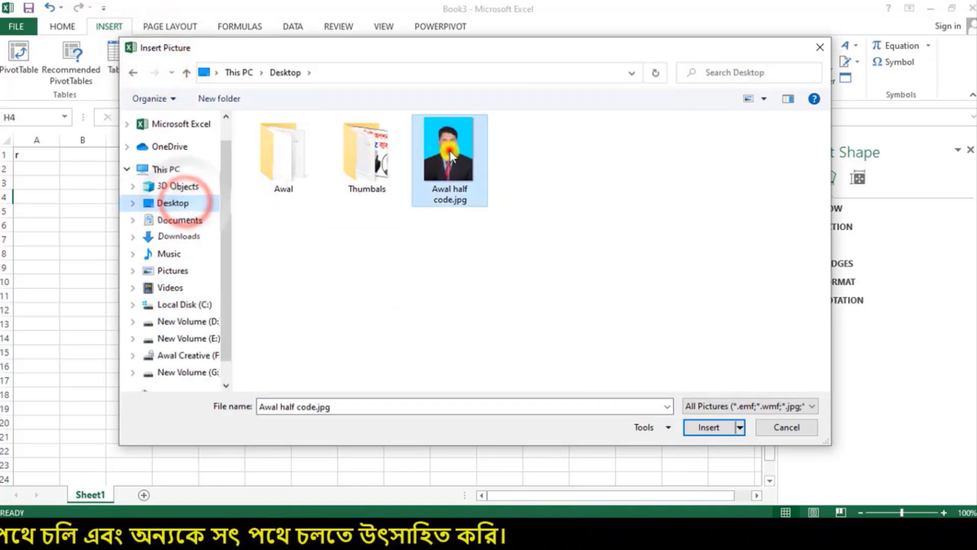
click(688, 427)
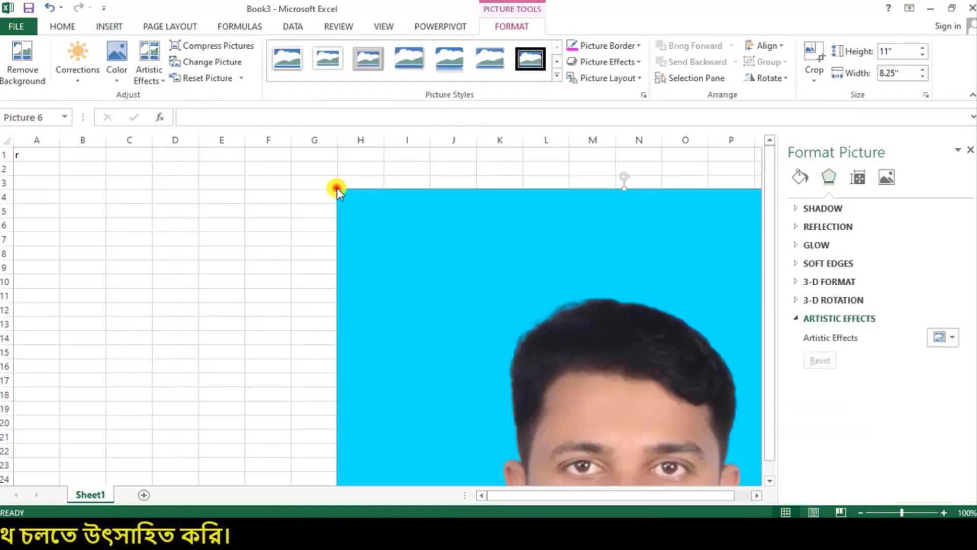
Step: Shrink the portrait to about 3.82" high by 2.87" wide, place it over columns F to J from row 5, and close the Format Picture settings
drag(337, 187, 537, 365)
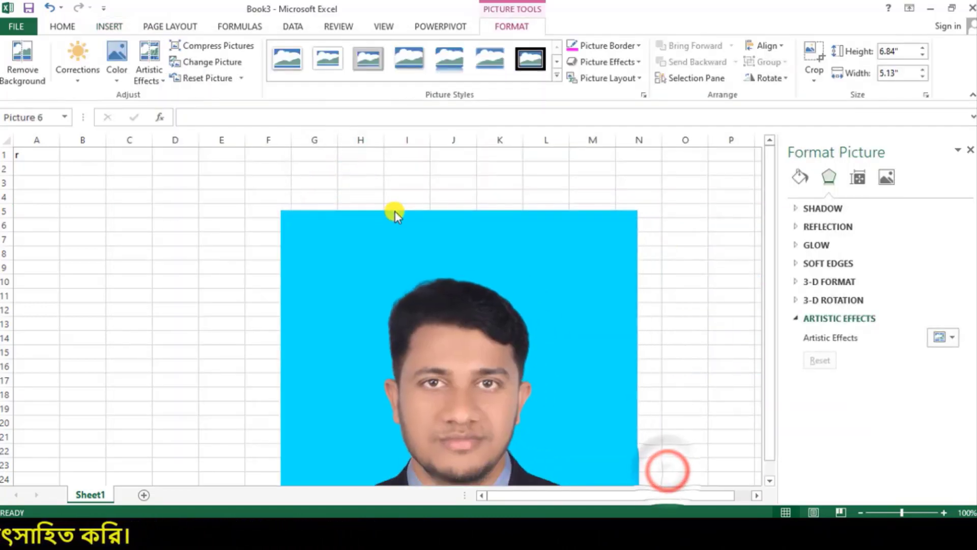
drag(279, 211, 474, 414)
drag(519, 436, 357, 232)
click(973, 148)
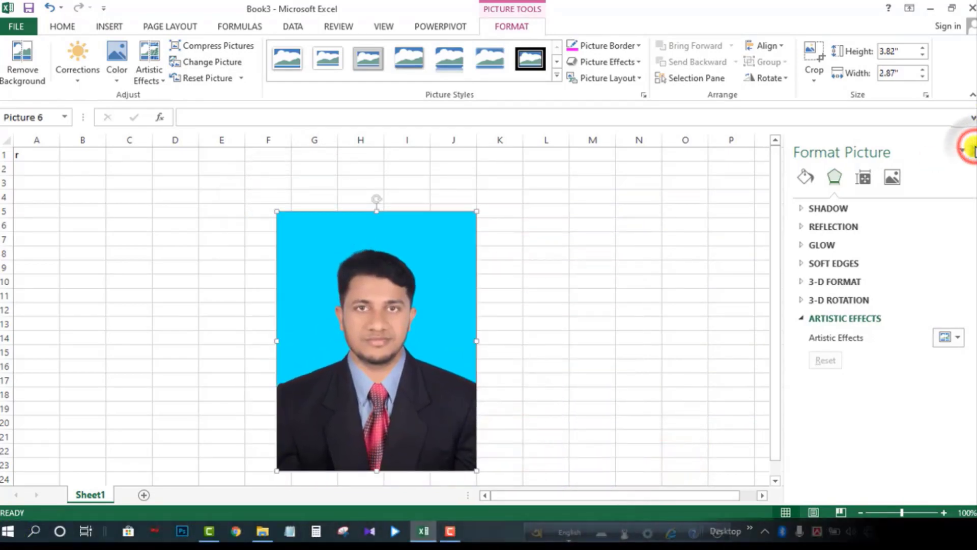
Step: Convert the portrait to the Vertical Picture Accent List layout and enter the person's full name as its text
click(638, 76)
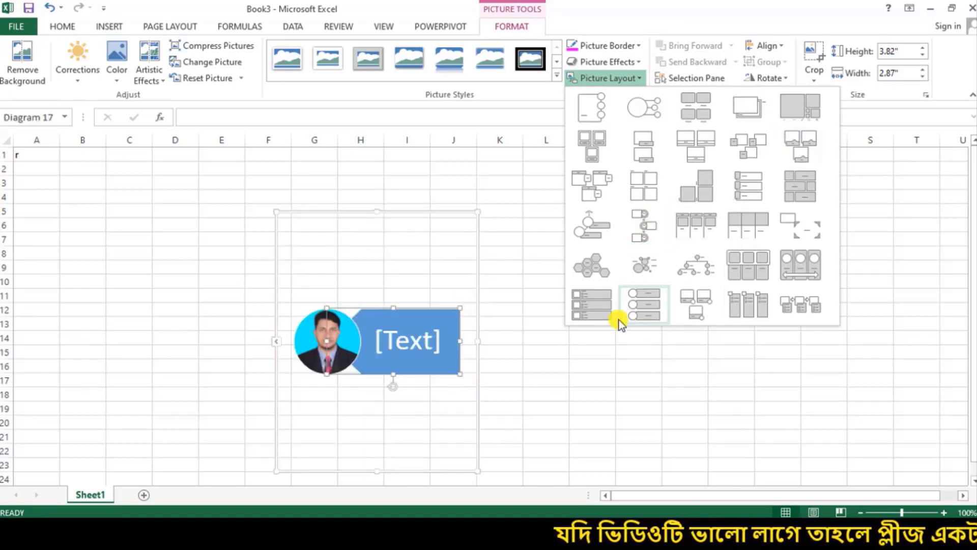
click(641, 303)
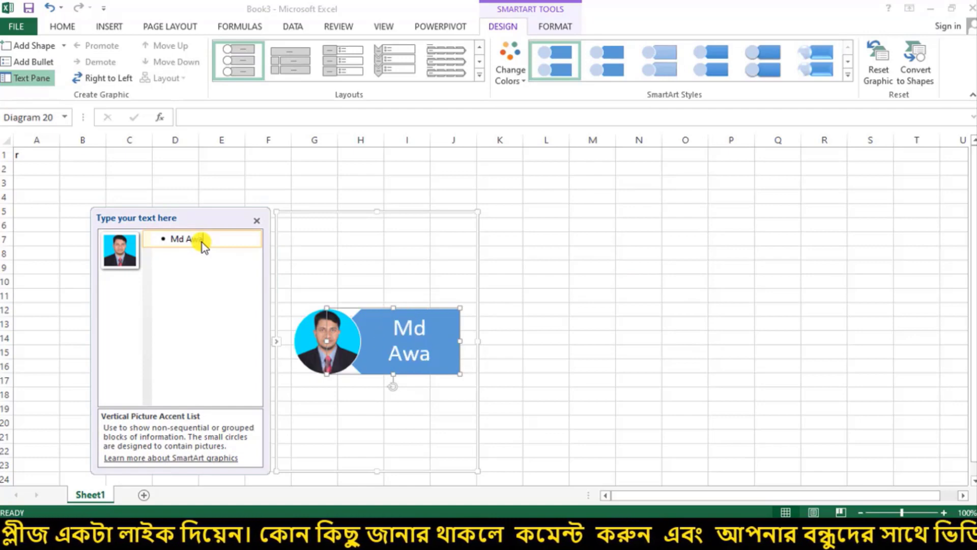
text(osen)
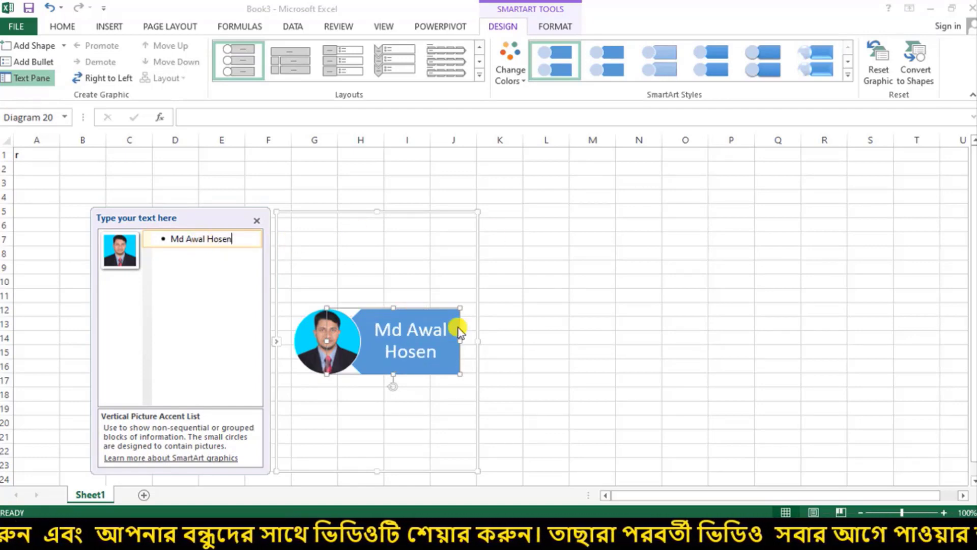
Step: Move the captioned portrait graphic over columns I to M starting at row 3, and close its text pane
click(551, 330)
click(327, 342)
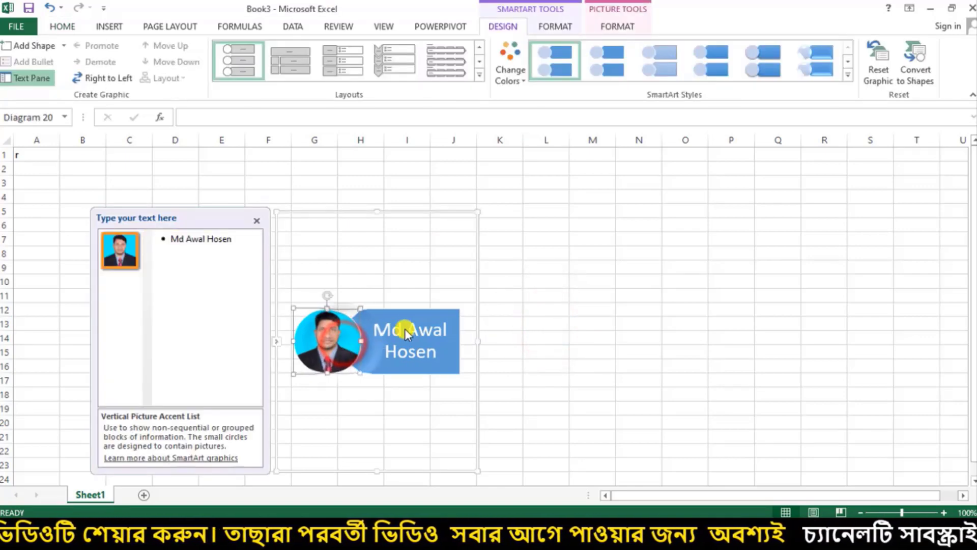
click(406, 315)
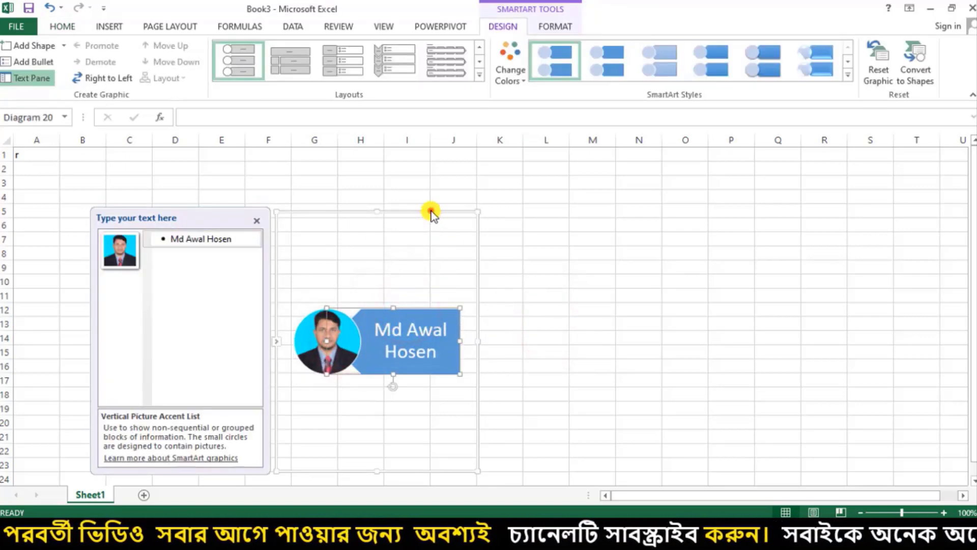
drag(431, 213, 553, 182)
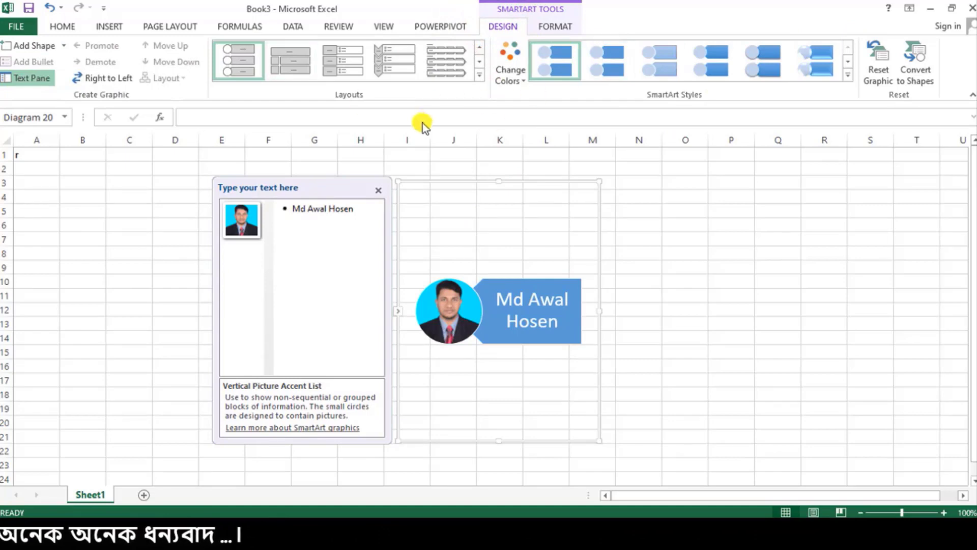
click(379, 192)
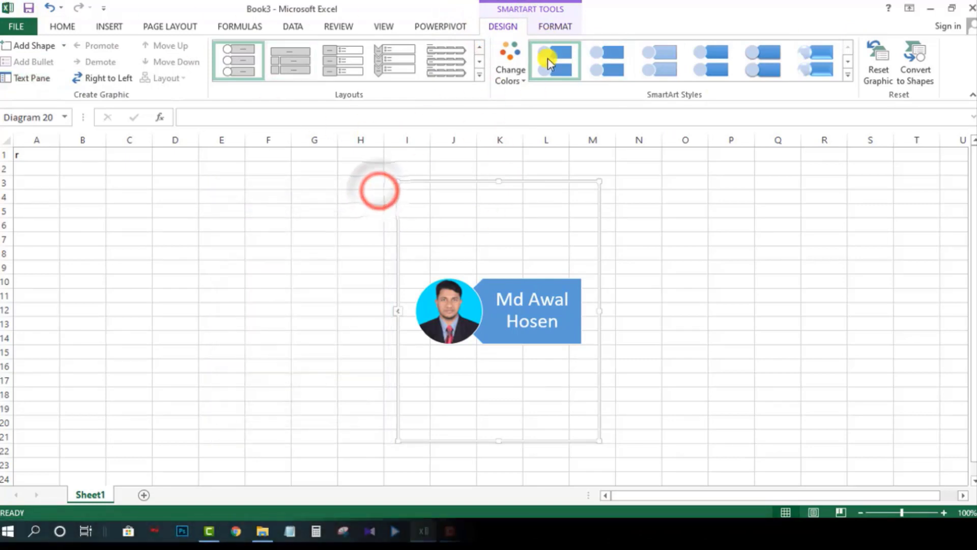
Step: Try to insert an online picture, and dismiss the dialog
click(106, 28)
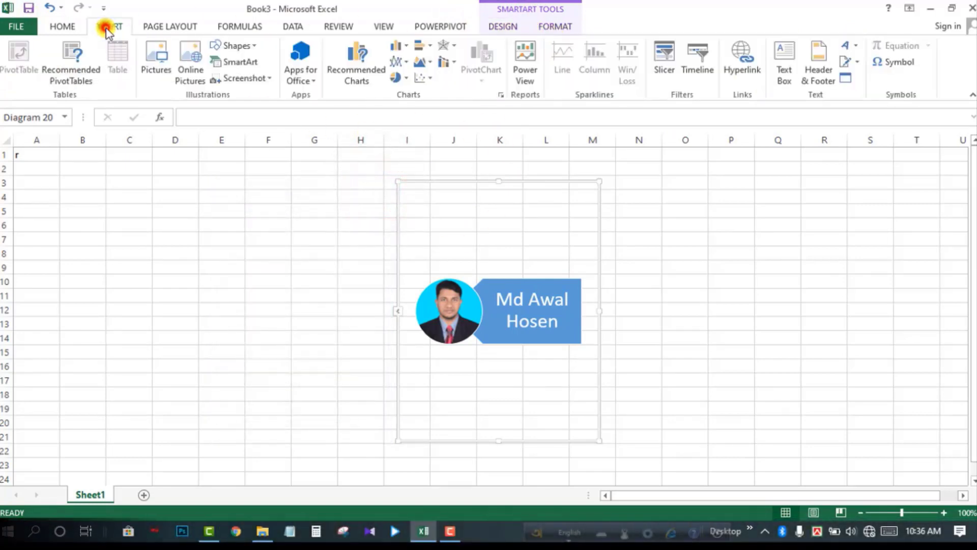
click(191, 75)
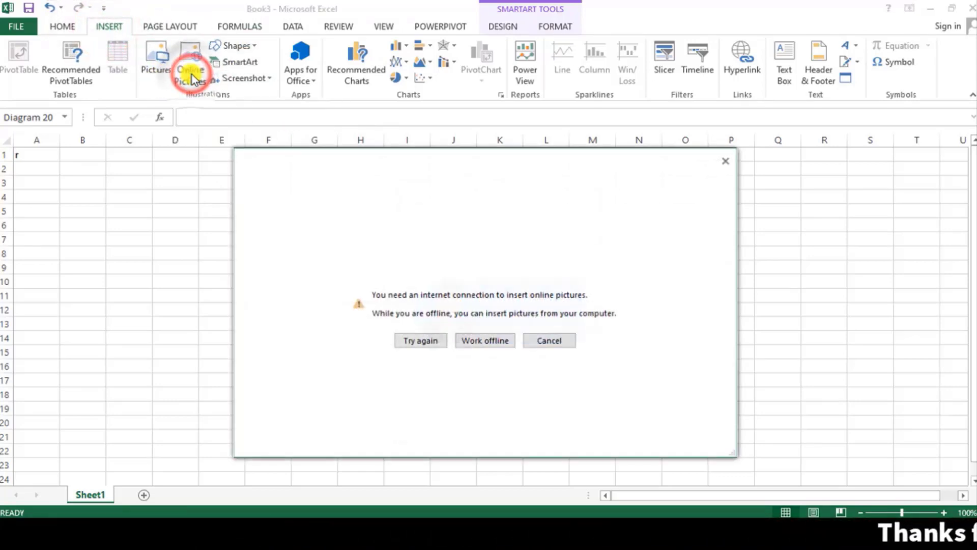
drag(454, 170, 452, 165)
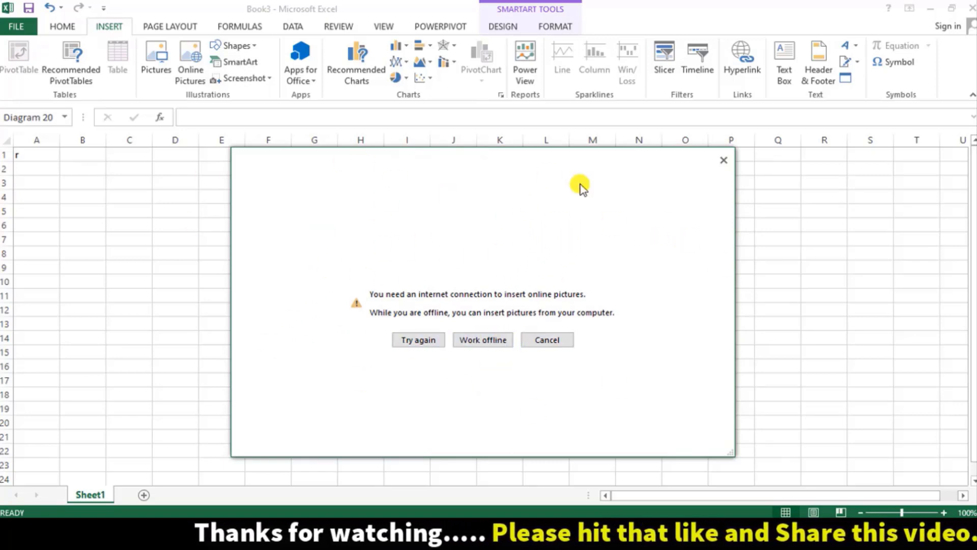
click(723, 162)
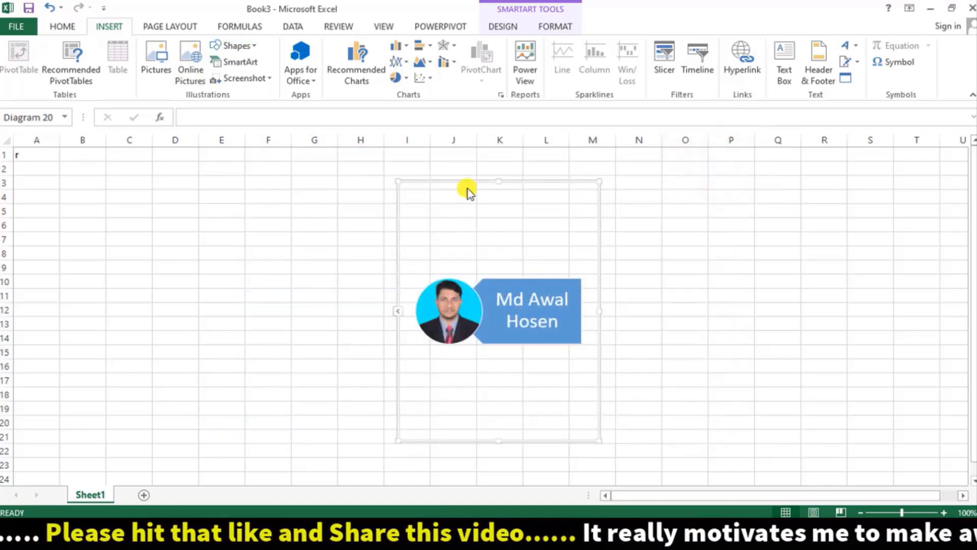
Step: Replace the portrait graphic with a smiley face shape about 2.99" high by 3.68" wide, placed over columns B to G from row 2
key(Delete)
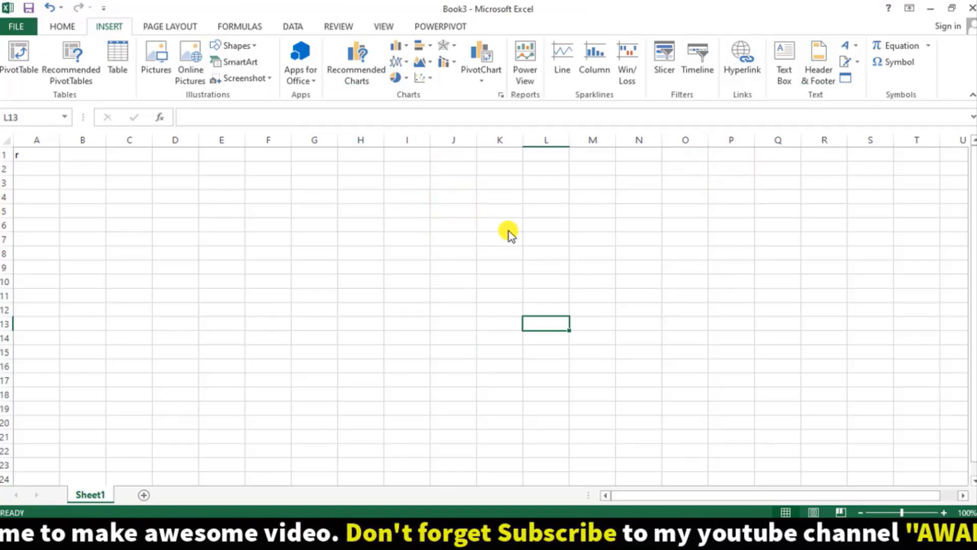
click(257, 48)
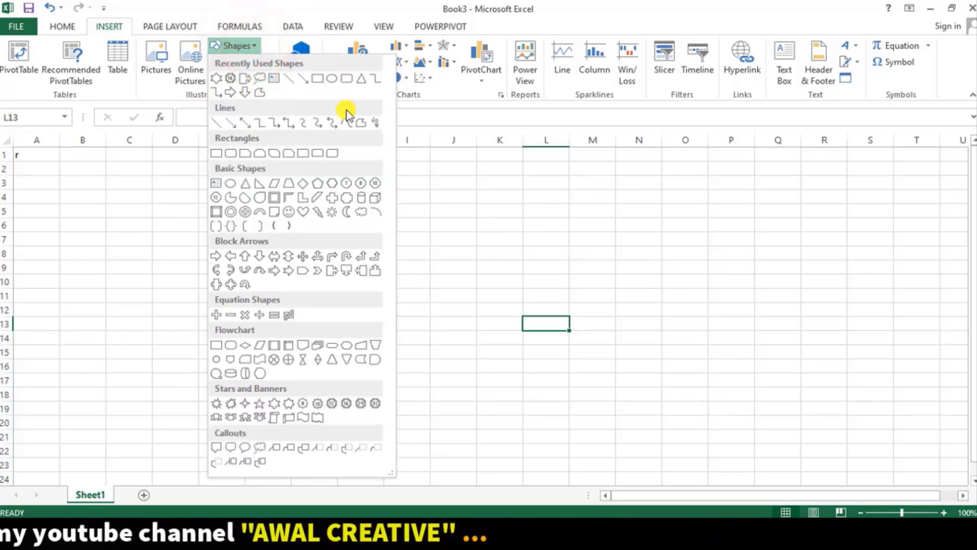
click(290, 212)
drag(471, 334, 529, 393)
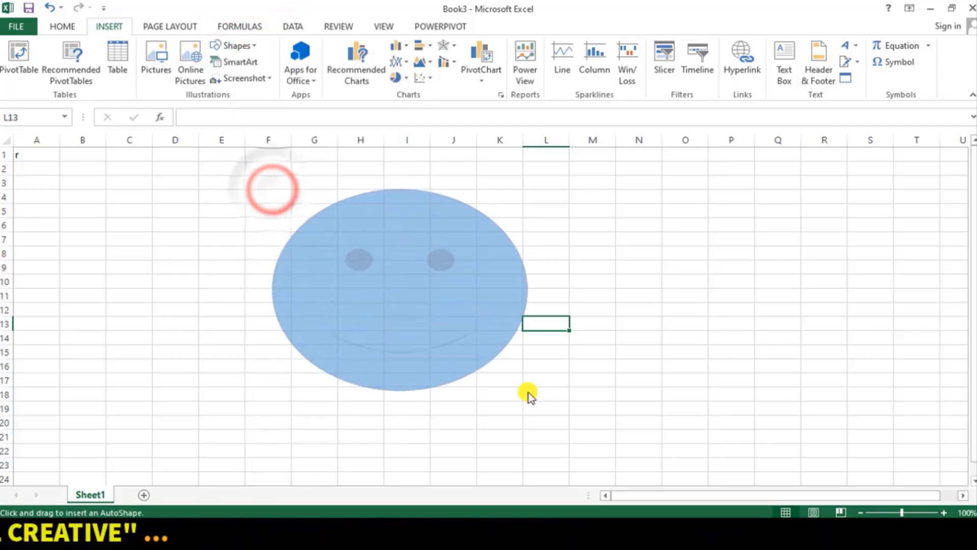
mouse_move(418, 256)
mouse_down()
mouse_move(170, 225)
mouse_move(215, 225)
mouse_up()
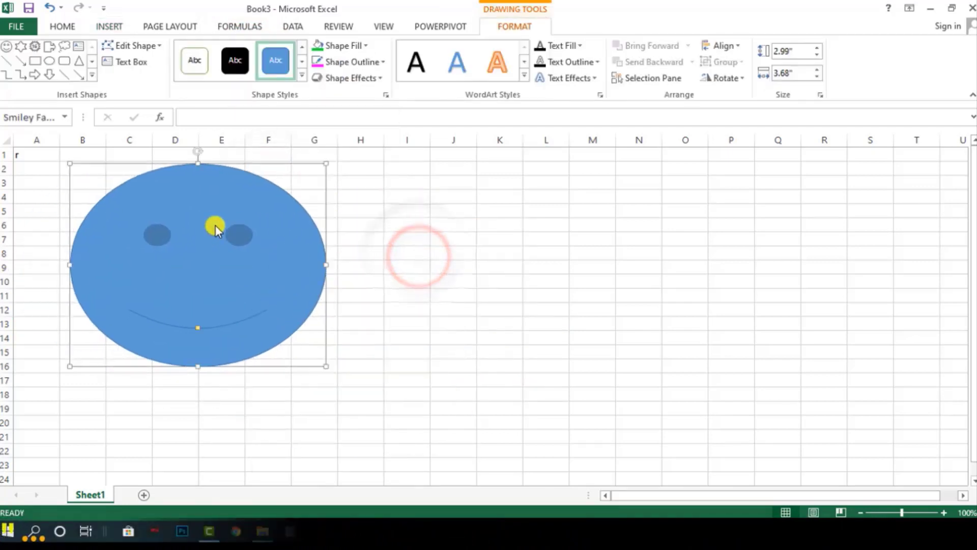
Step: Draw a division sign about 0.99" high by 2.39" wide over columns K to N, and shift the smiley face to columns C to H
click(110, 27)
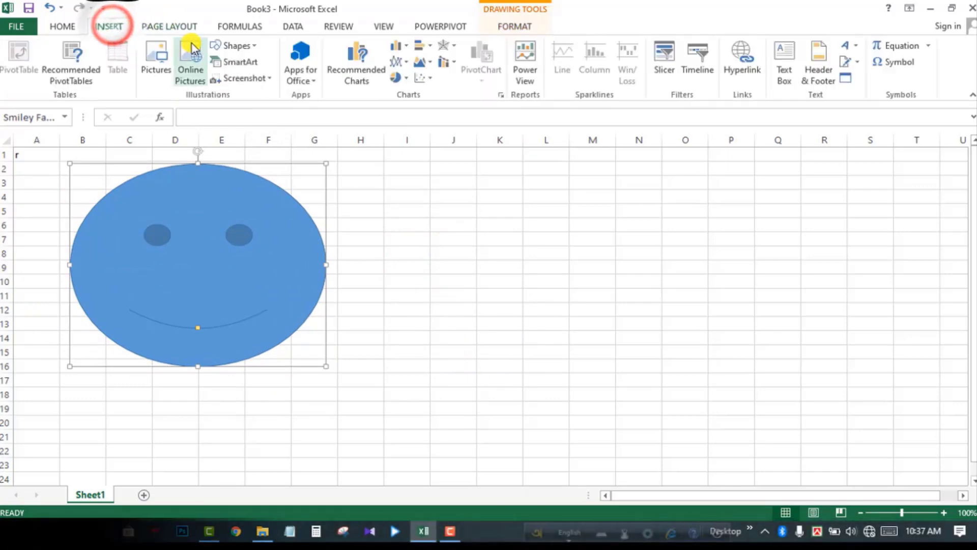
click(249, 45)
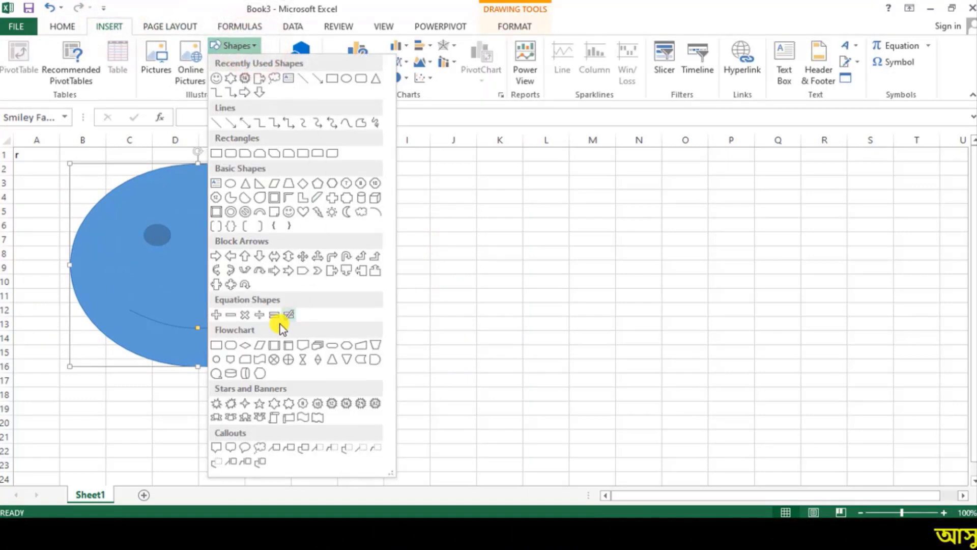
click(261, 312)
mouse_move(464, 225)
mouse_down()
mouse_move(524, 279)
mouse_move(630, 294)
mouse_up()
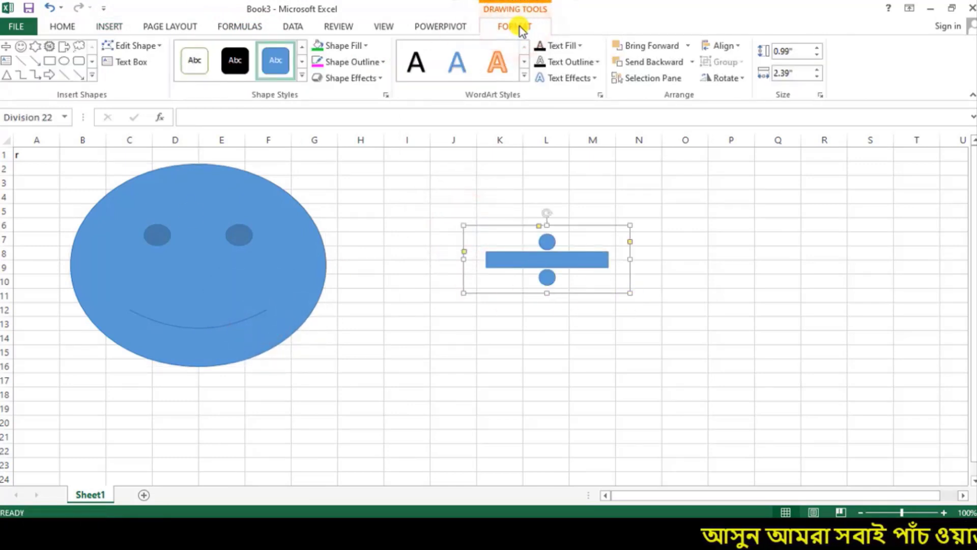
click(195, 273)
drag(229, 225, 267, 249)
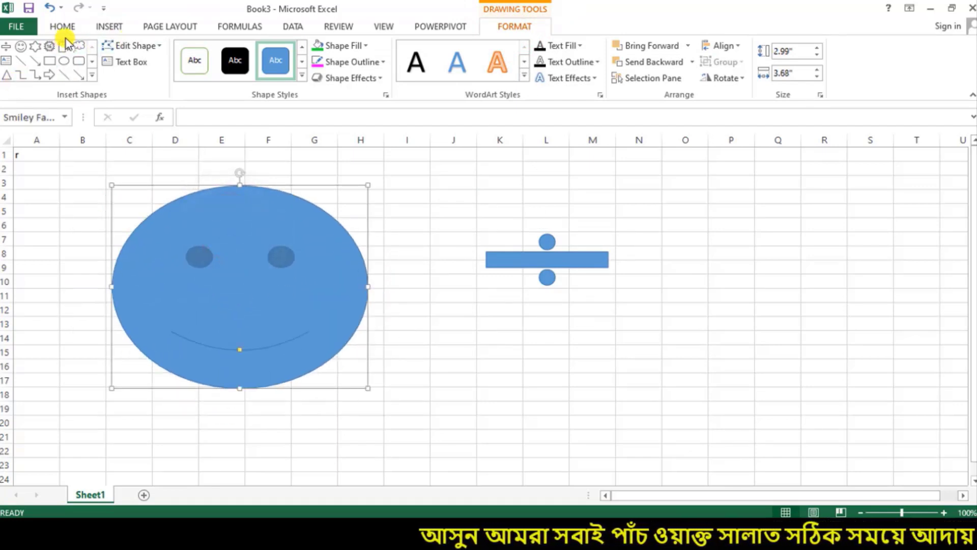
Step: Draw a 6-point star about 1.32" high by 2.3" wide below the division sign
click(109, 26)
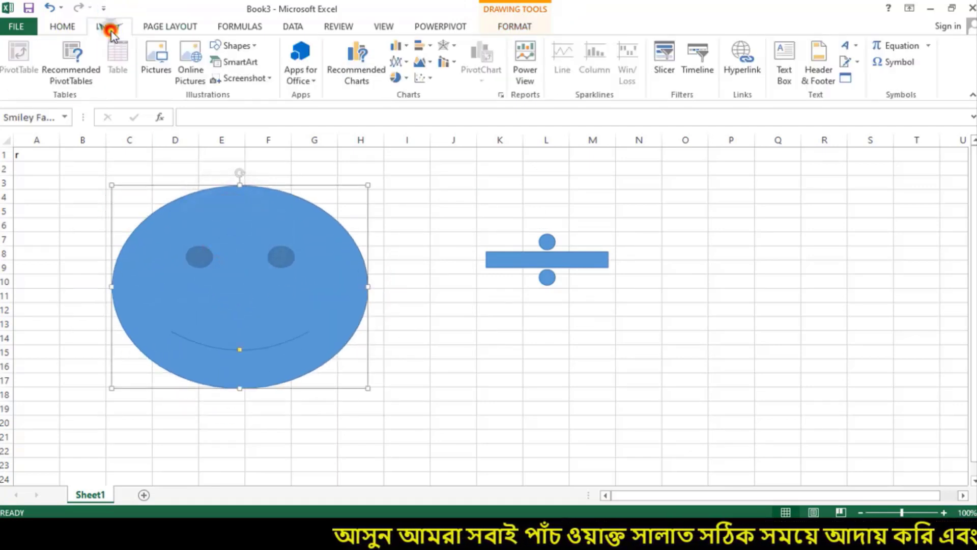
click(244, 45)
click(514, 26)
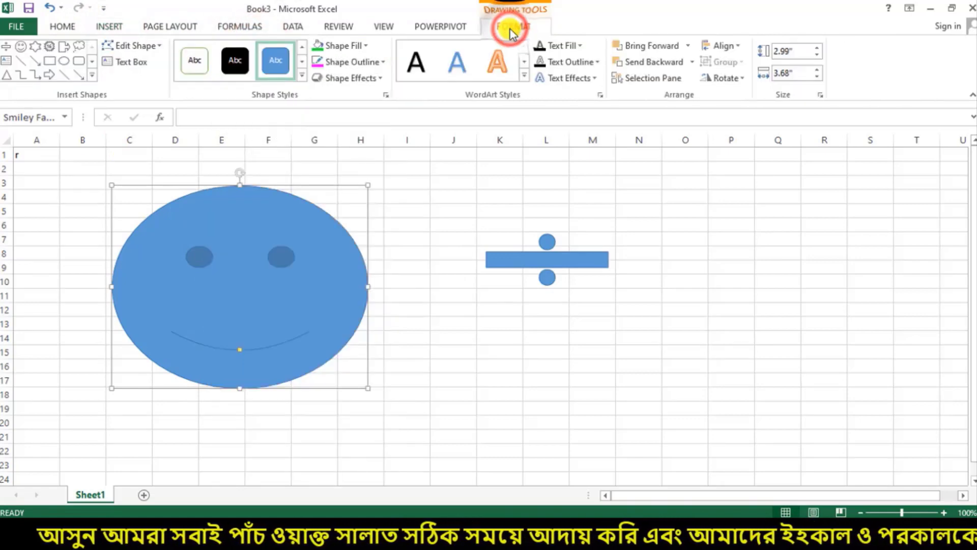
click(93, 75)
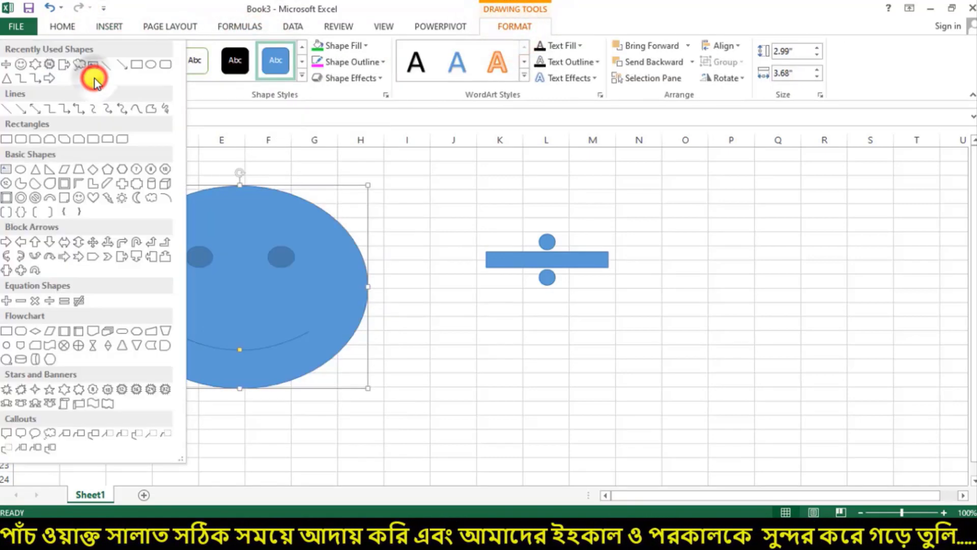
click(70, 389)
drag(479, 317, 639, 407)
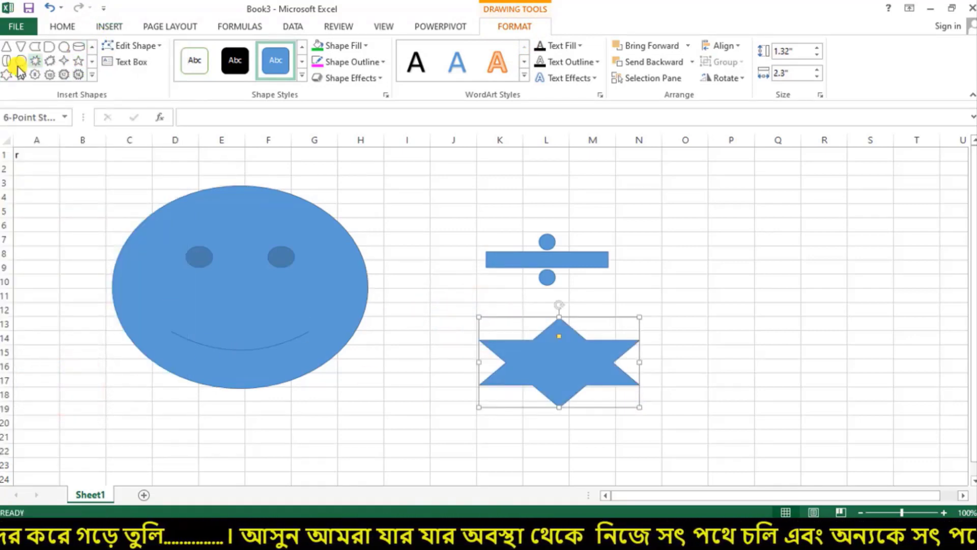
Step: Draw a crossed-circle flowchart shape about 1.22" high by 2.33" wide over columns P to S from row 4
click(91, 74)
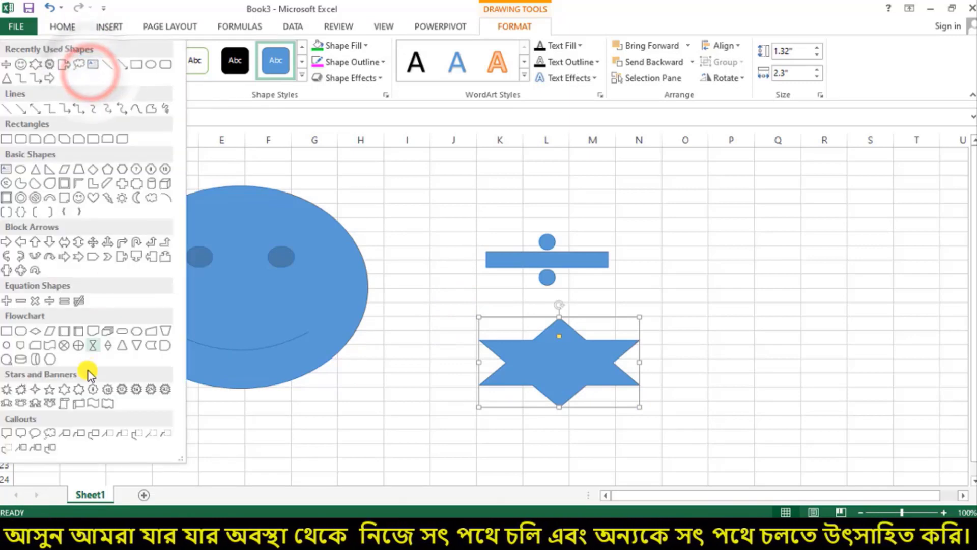
click(65, 346)
drag(715, 194, 811, 196)
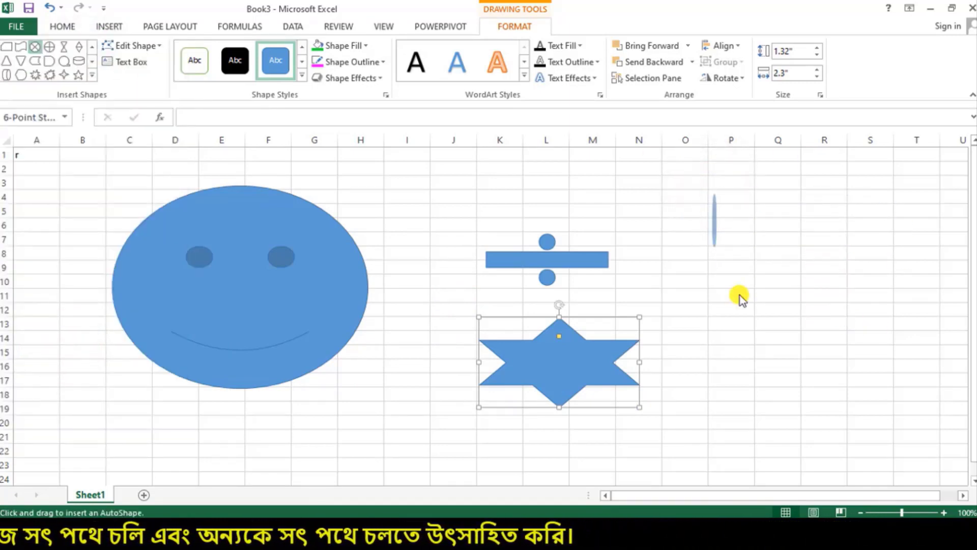
drag(740, 295, 870, 336)
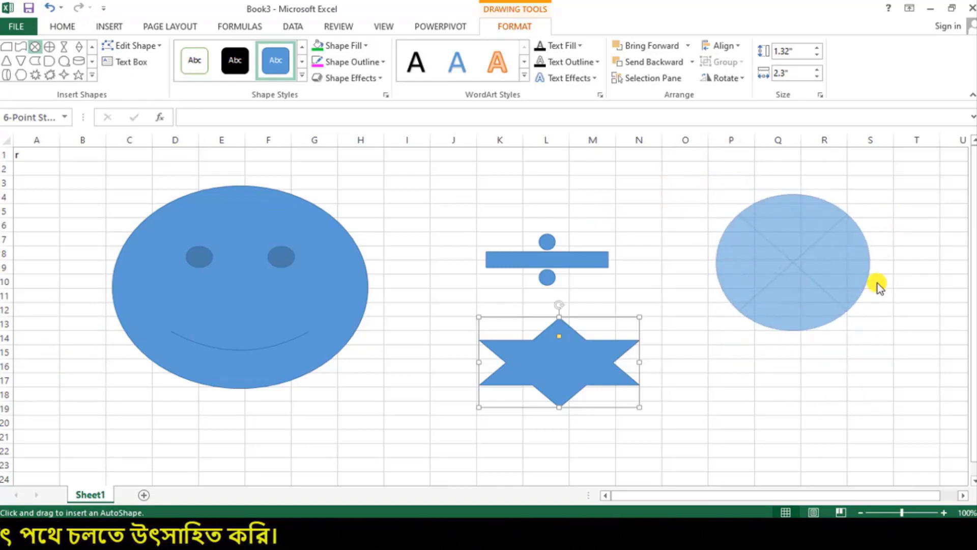
drag(877, 283, 879, 277)
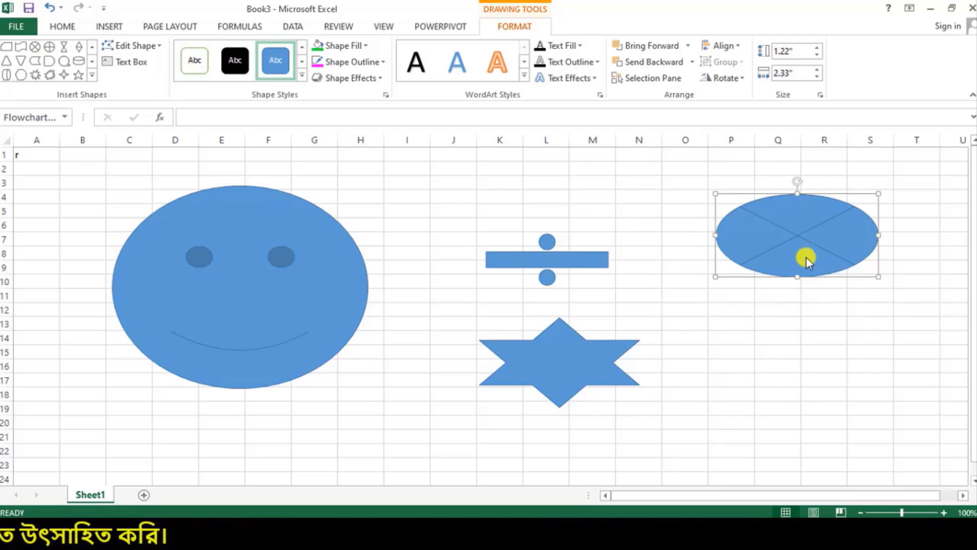
Step: Draw a wave shape about 2.14" high by 2.14" wide and place it over columns H to K at the sheet's top
click(36, 75)
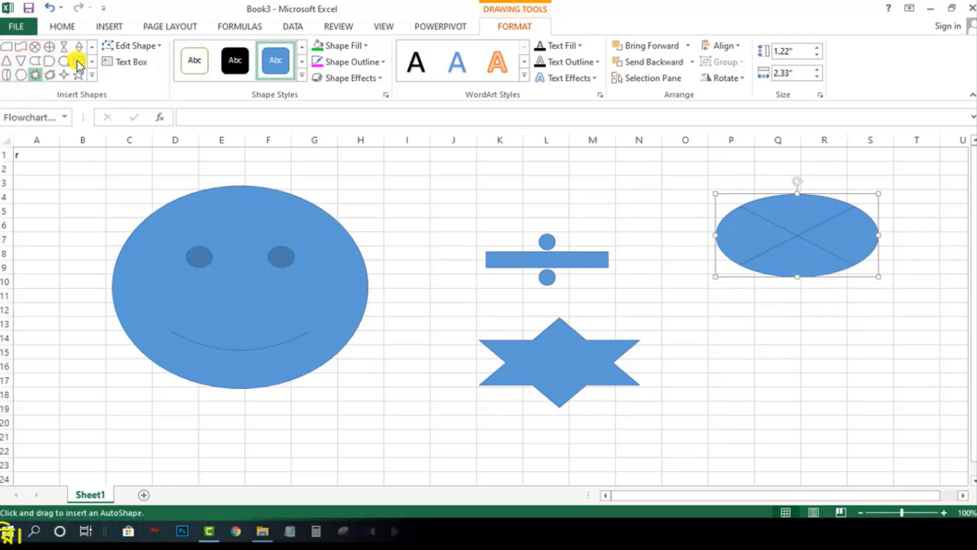
click(92, 75)
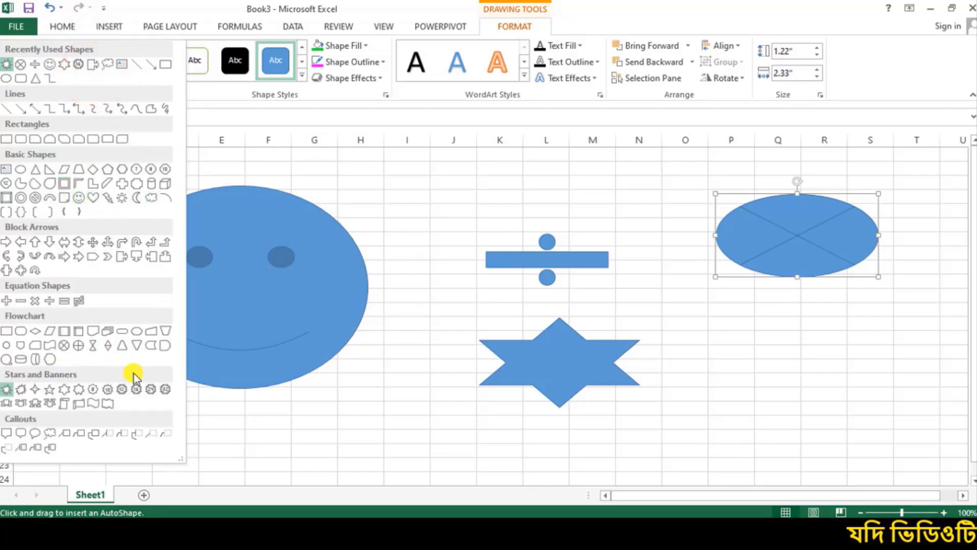
click(95, 406)
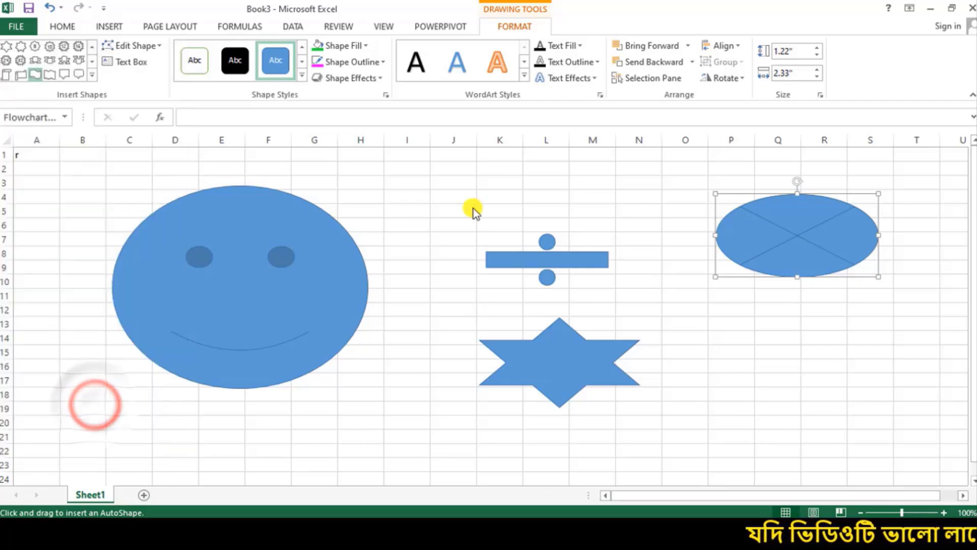
drag(430, 190, 399, 202)
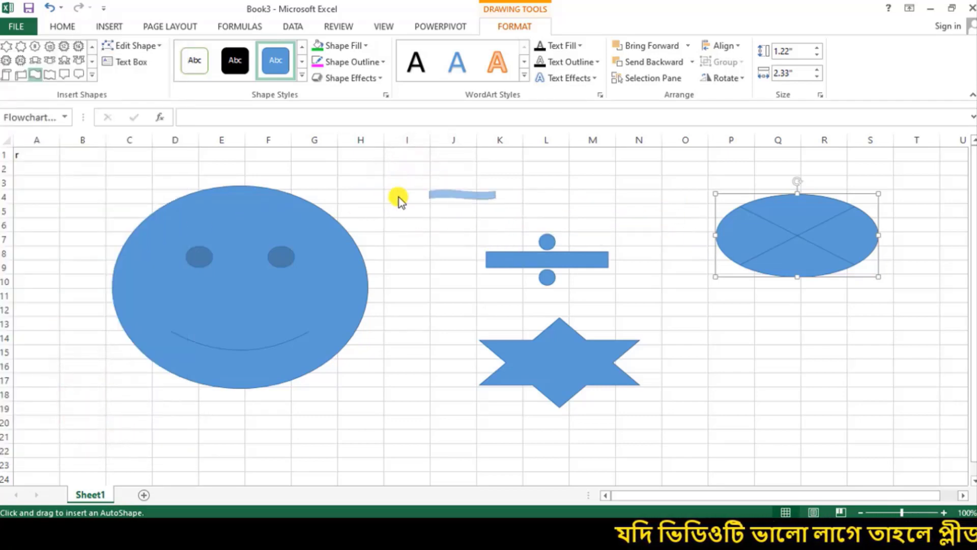
drag(545, 227, 515, 168)
drag(542, 197, 578, 223)
drag(528, 254, 464, 227)
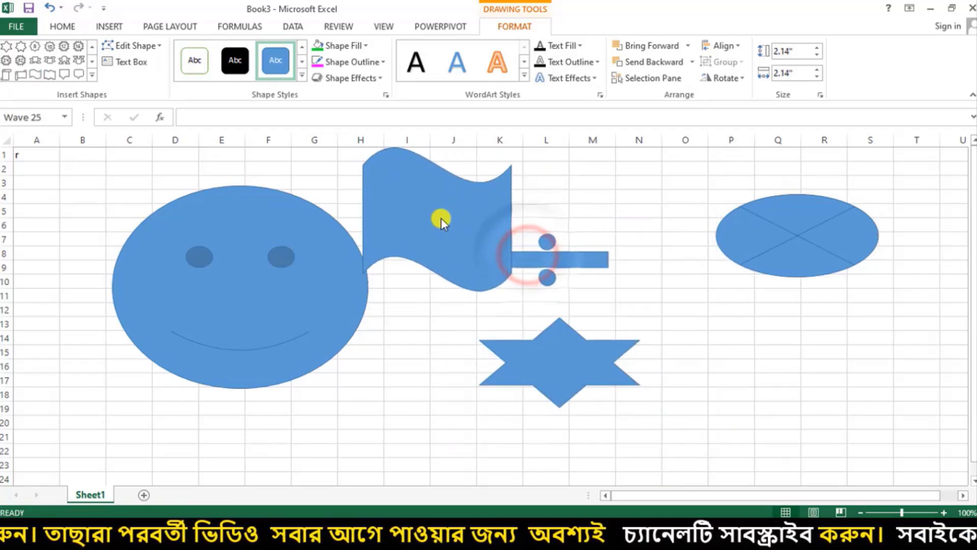
Step: Spread the shapes apart: smiley face over columns A to F, wave over columns G to J, and 6-point star down to rows 16 to 22
drag(292, 241, 262, 285)
drag(447, 236, 374, 239)
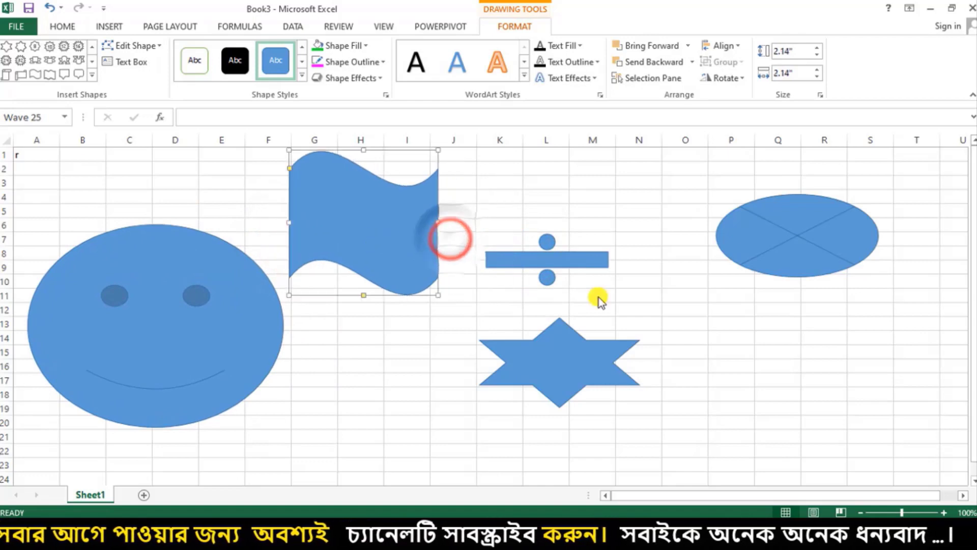
drag(578, 356, 601, 398)
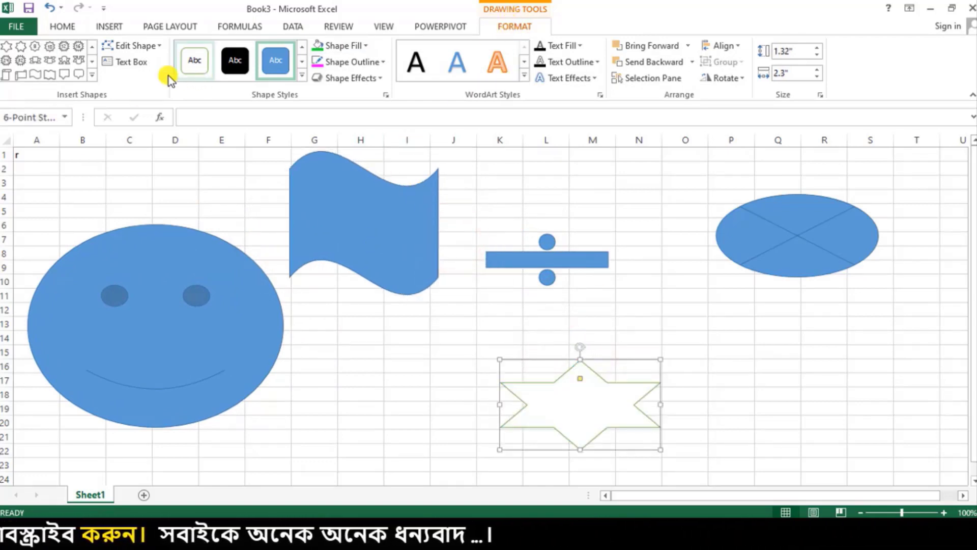
Step: Change the smiley face into a heart shape, keeping it over columns A to F
click(159, 47)
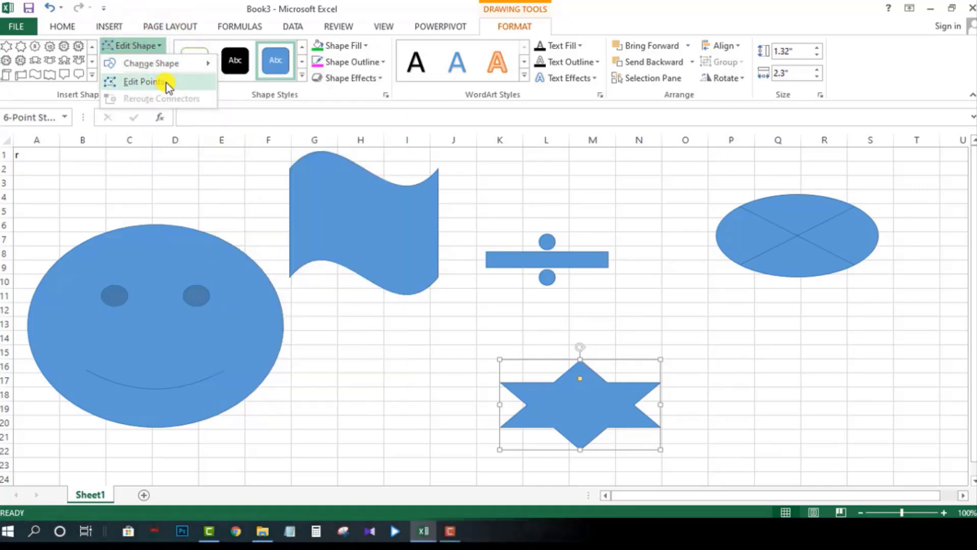
click(148, 294)
click(145, 279)
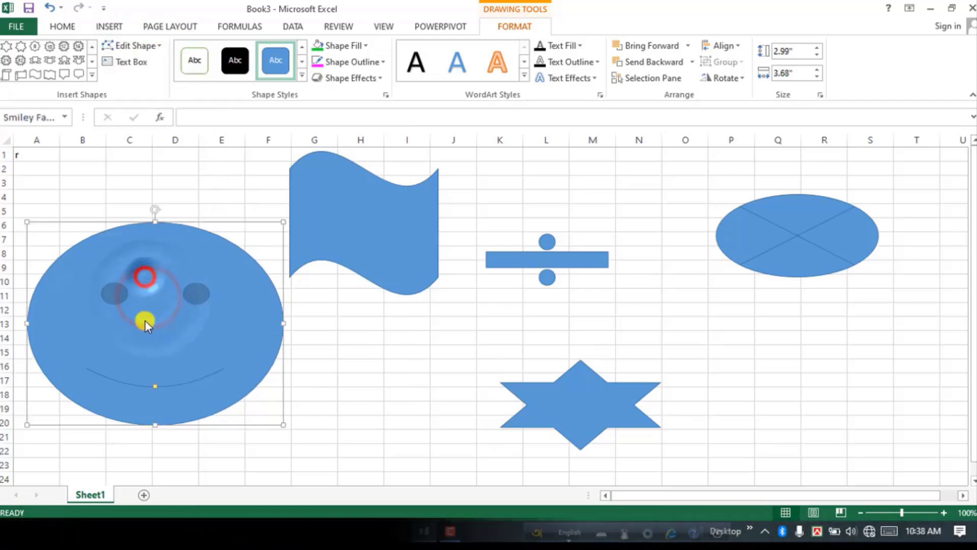
drag(145, 319, 164, 271)
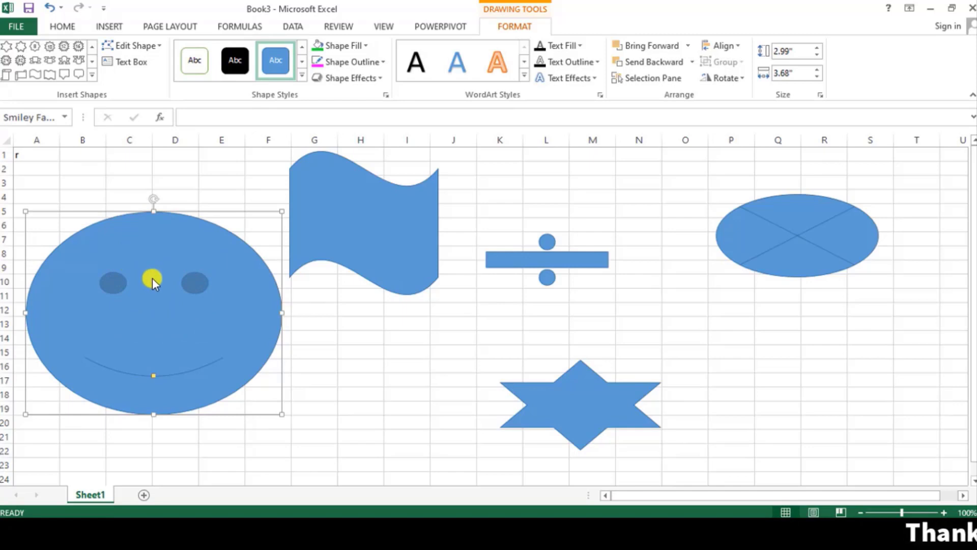
click(159, 46)
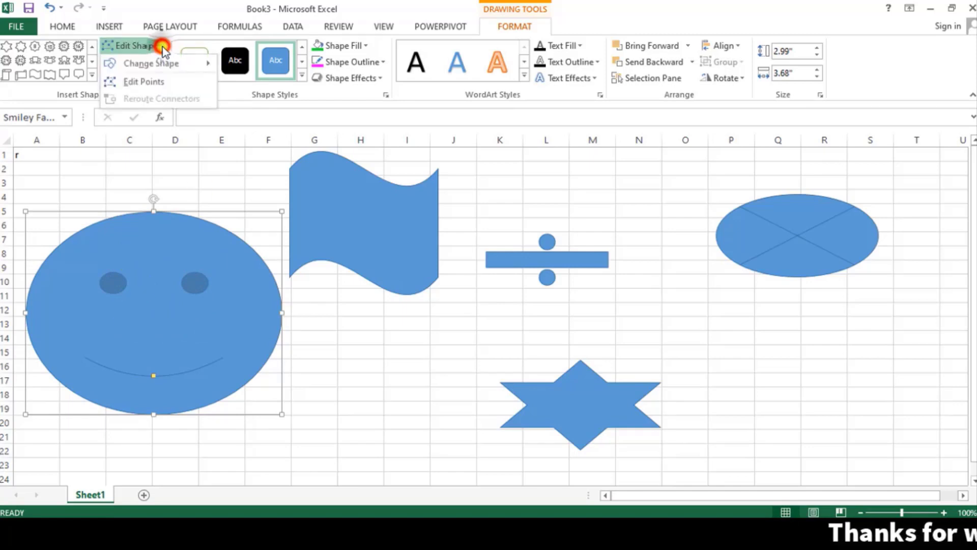
click(162, 63)
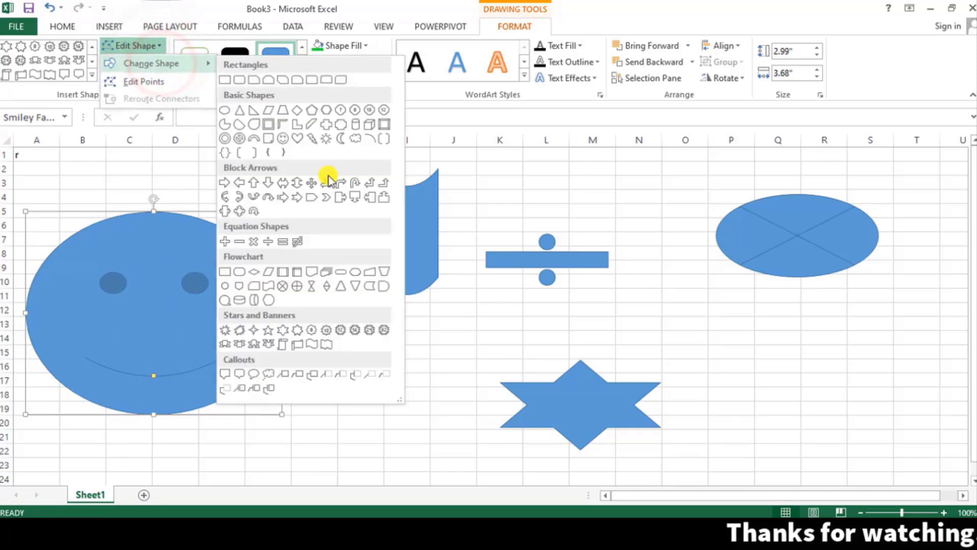
click(299, 138)
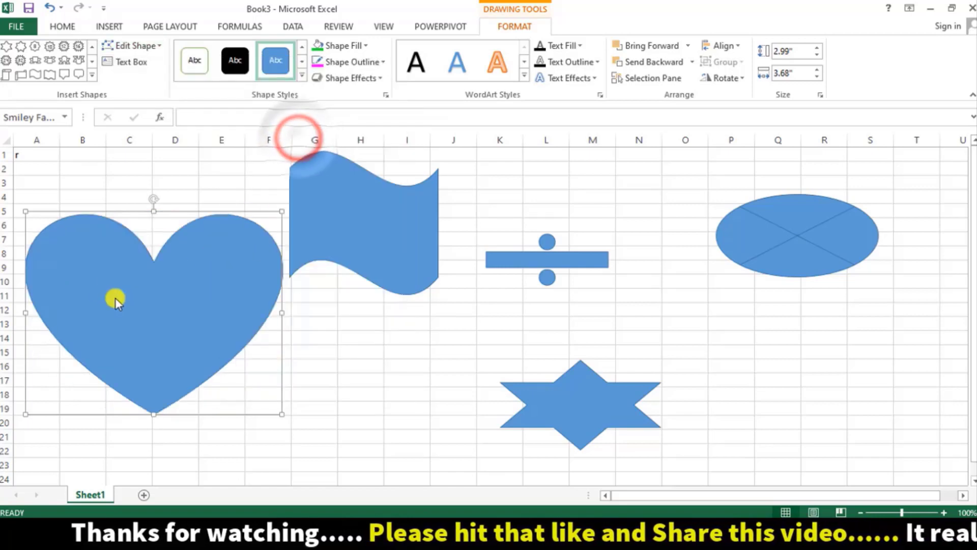
click(195, 296)
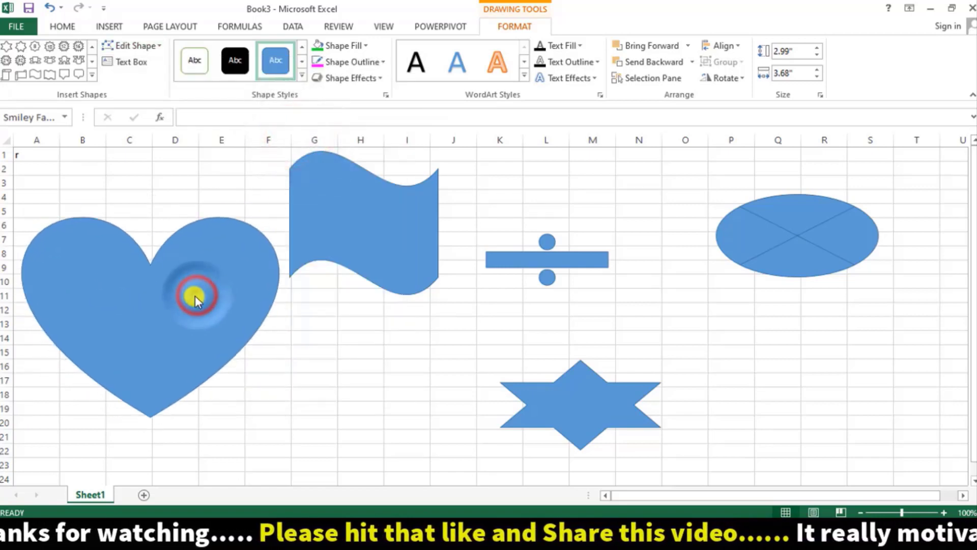
Step: Move the crossed circle to columns O to R and use Edit Points to pull its outline's bottom point and the cross's centre point downward
click(158, 45)
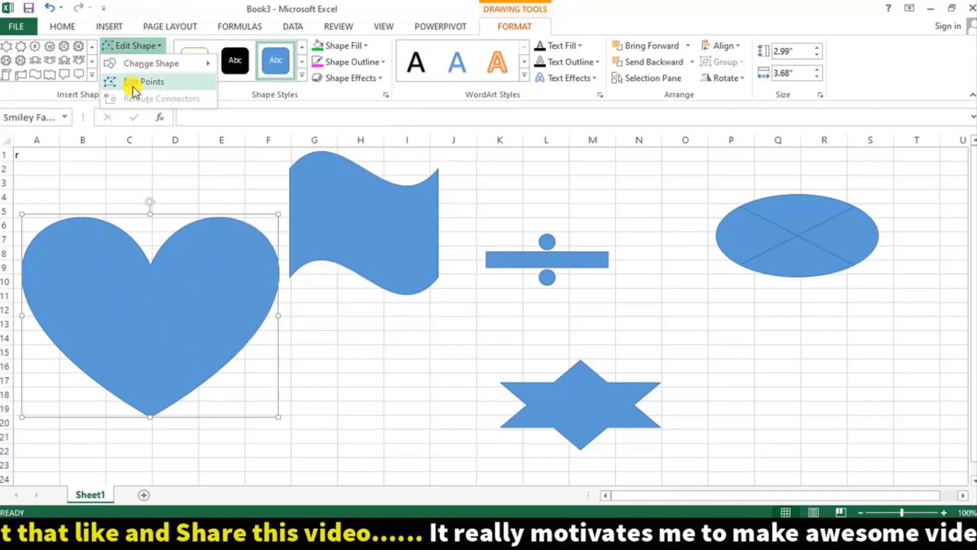
click(808, 254)
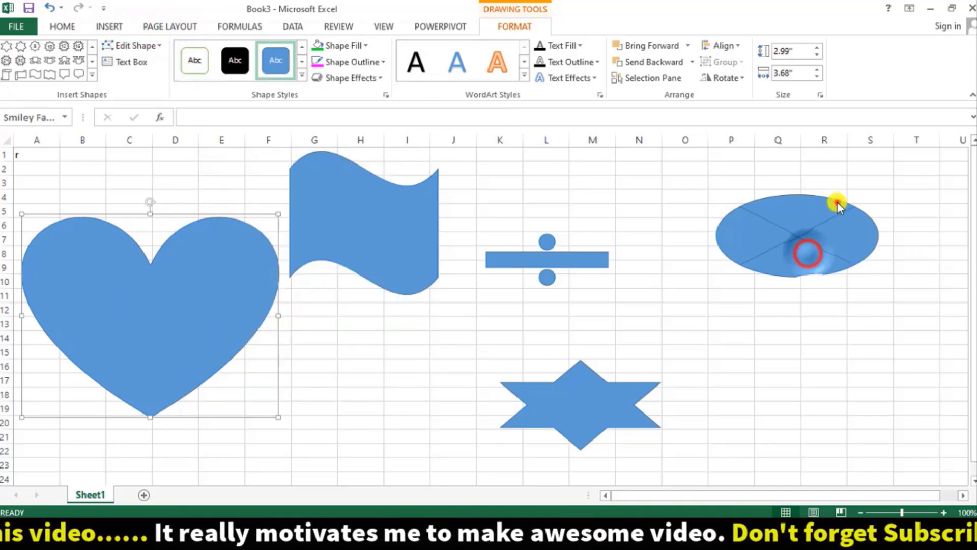
drag(837, 201, 761, 234)
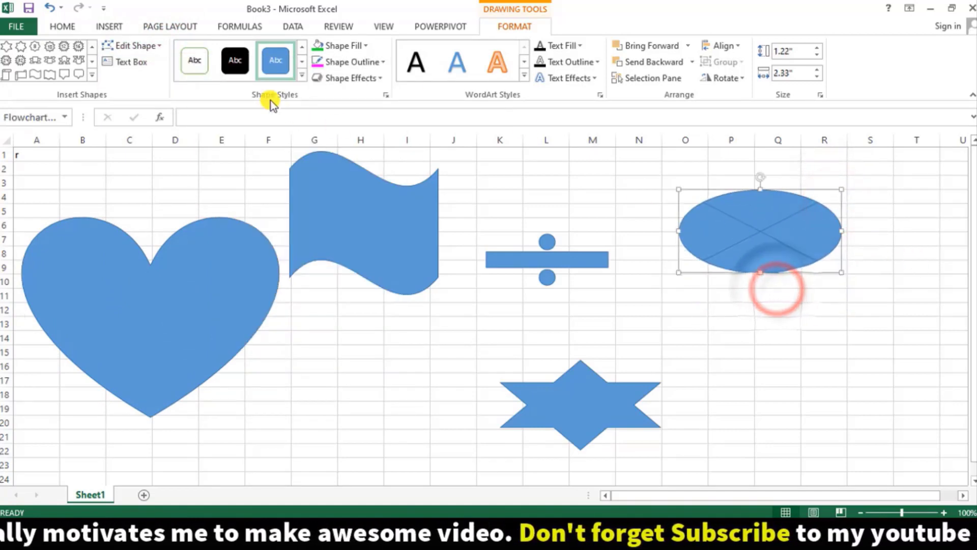
click(158, 45)
click(138, 84)
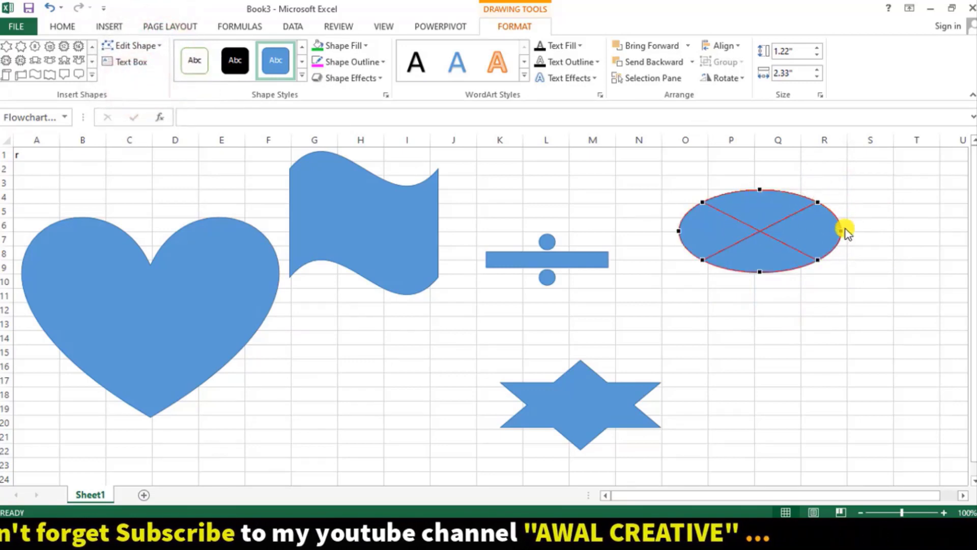
drag(759, 272, 763, 329)
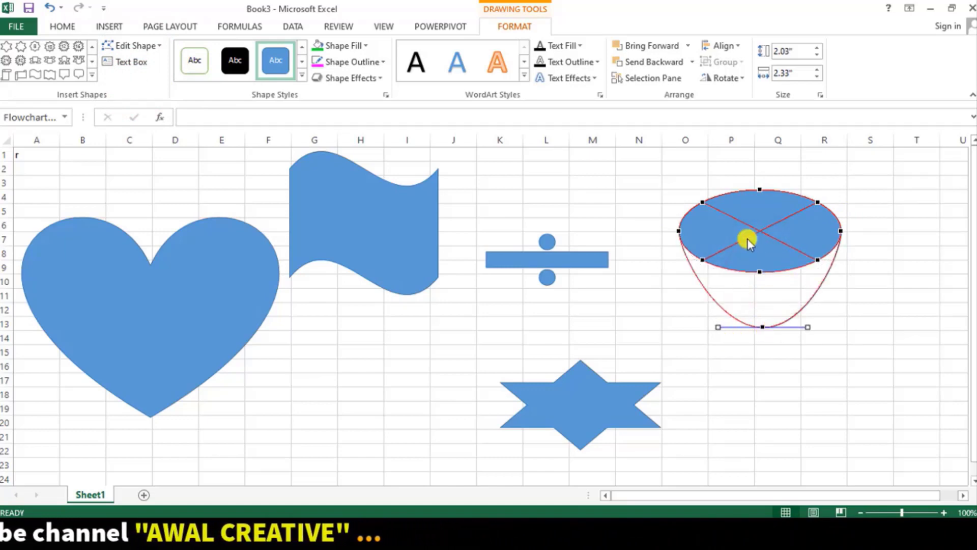
drag(760, 231, 785, 312)
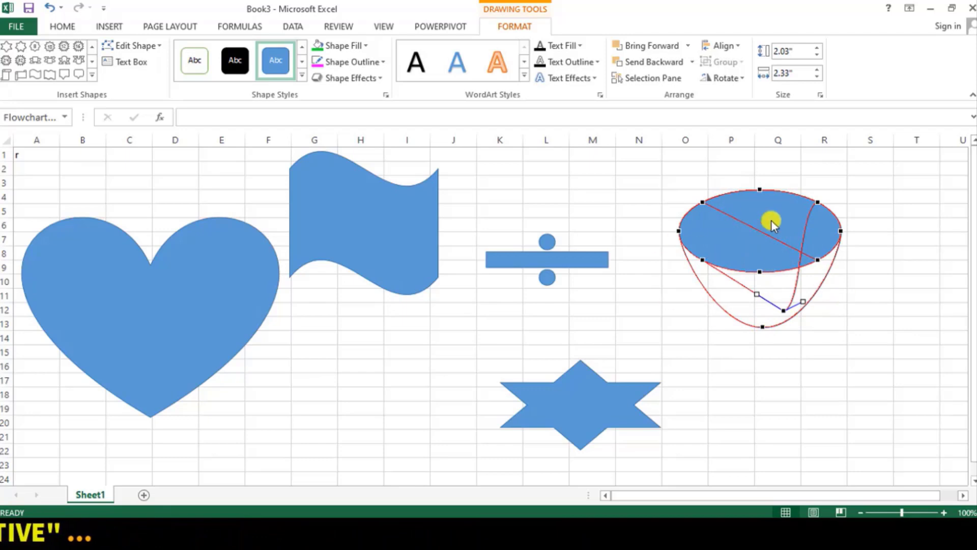
Step: Delete the crossed-circle flowchart shape
click(160, 45)
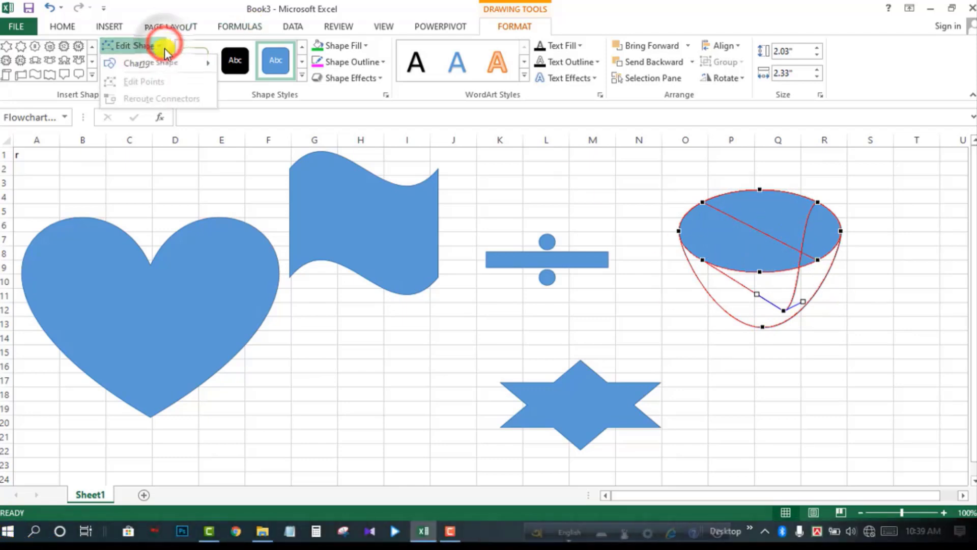
click(746, 254)
key(Delete)
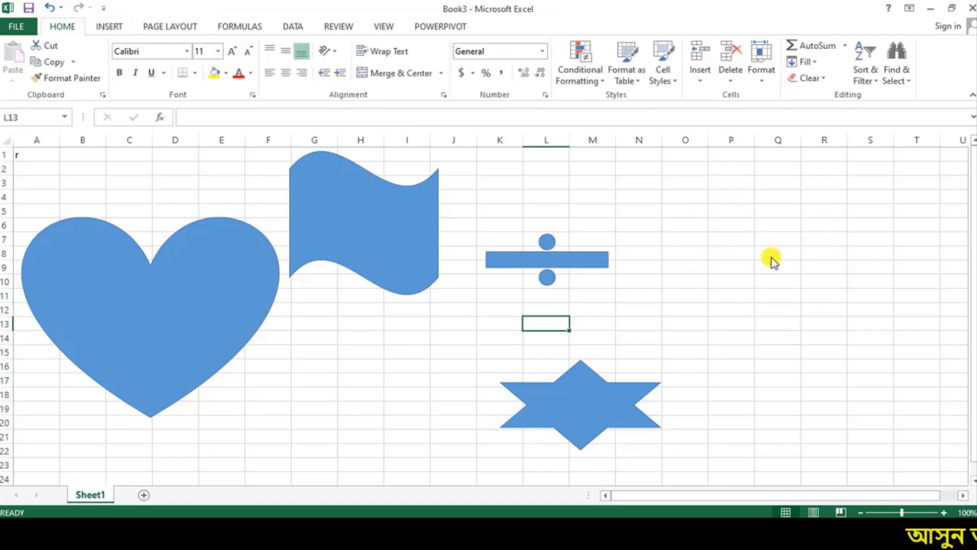
Step: Move the heart up so it spans rows 3 to 17
click(346, 230)
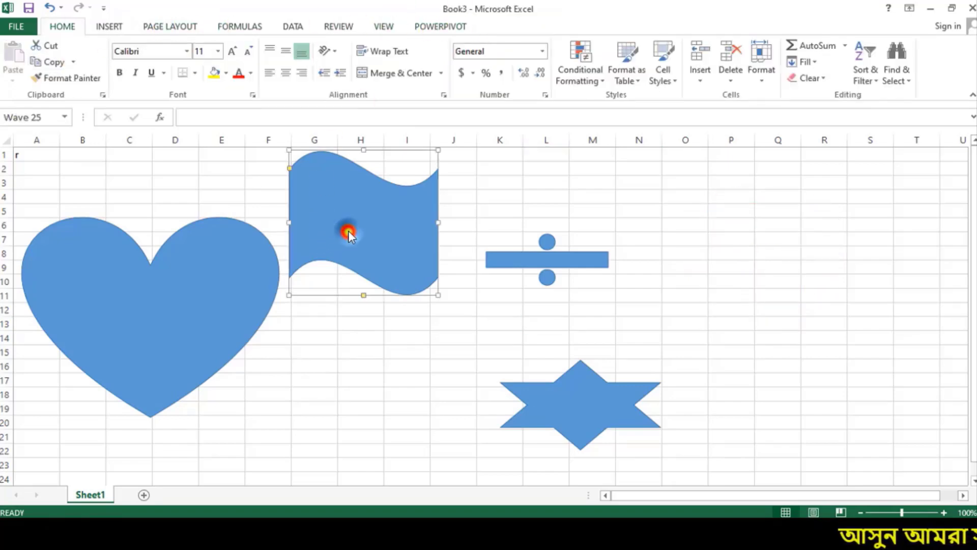
double_click(346, 230)
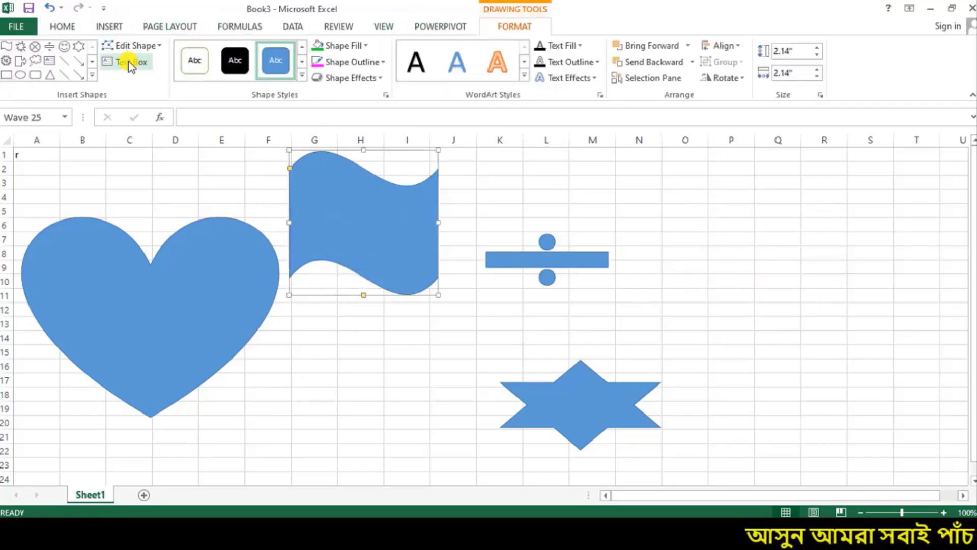
drag(150, 302, 144, 275)
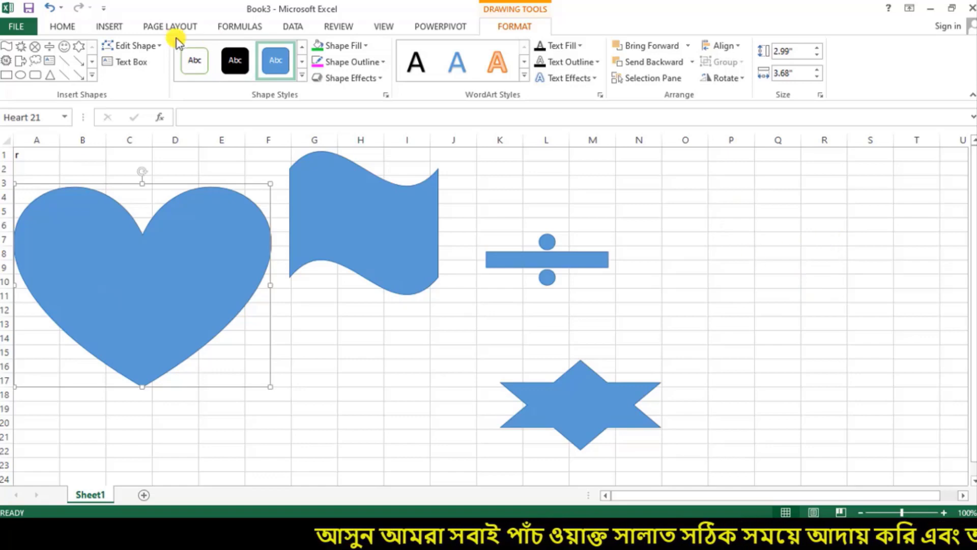
Step: Draw a text box, place it over columns O to R in rows 4 to 8, and enter the person's full name
drag(654, 217, 841, 289)
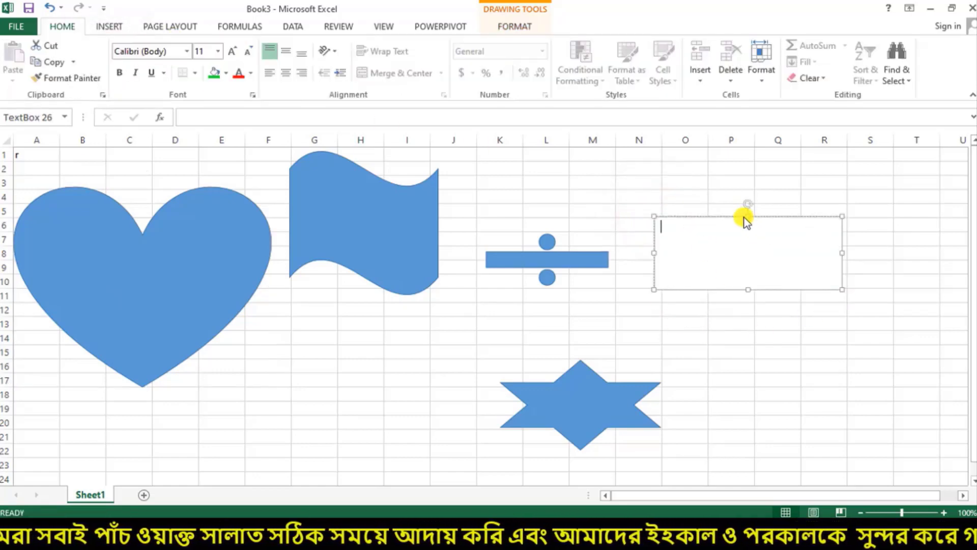
drag(744, 218, 757, 191)
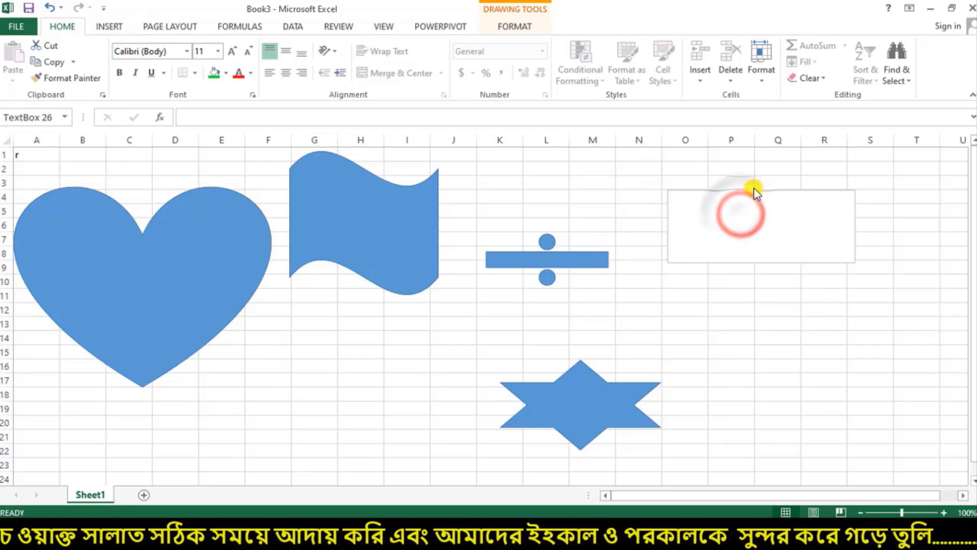
click(687, 209)
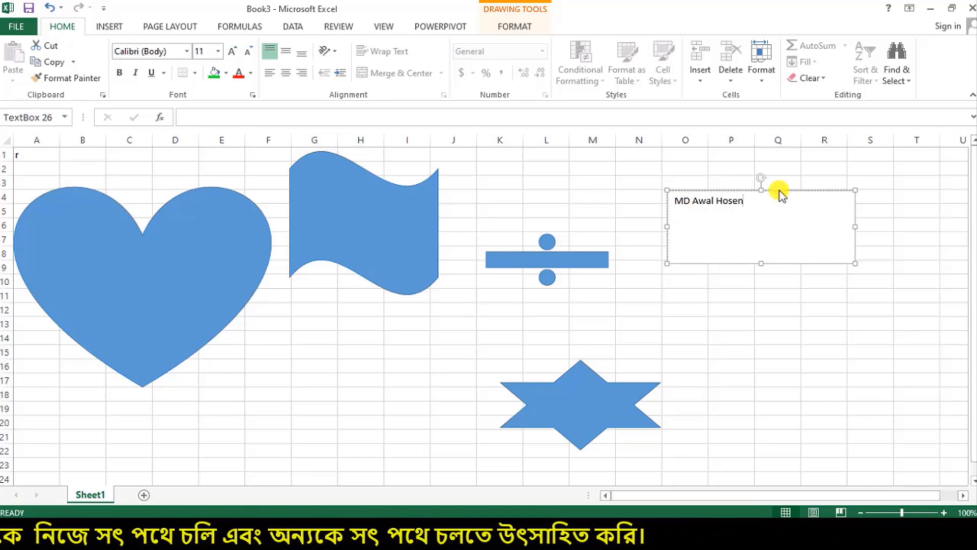
Step: Place the name text box on the heart over columns B to D and shrink it to about 0.47" high by 1.37" wide
drag(788, 192, 193, 253)
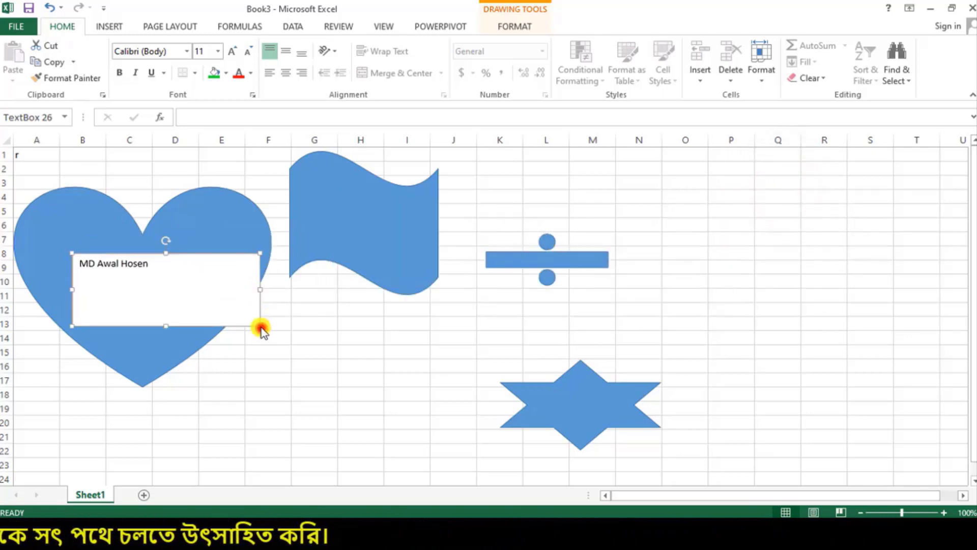
drag(261, 330, 167, 285)
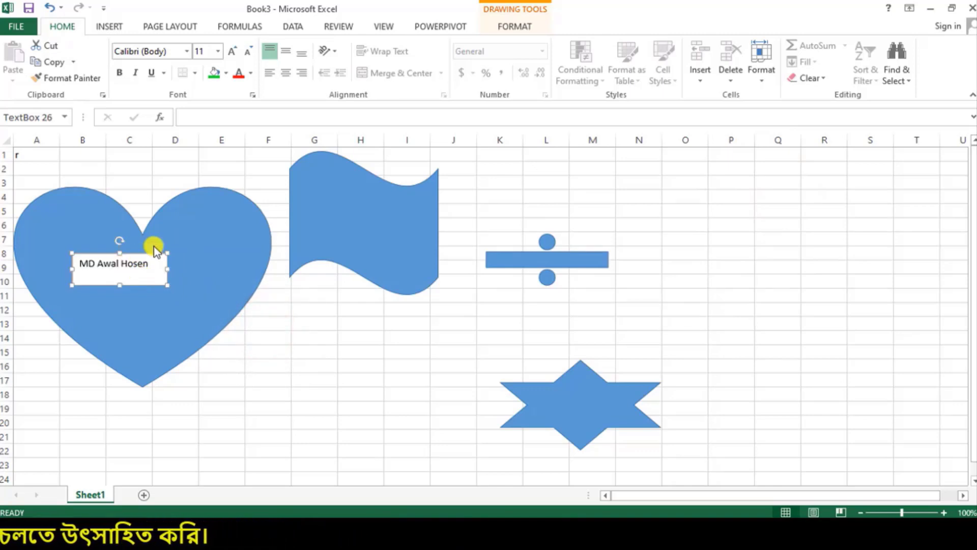
click(541, 26)
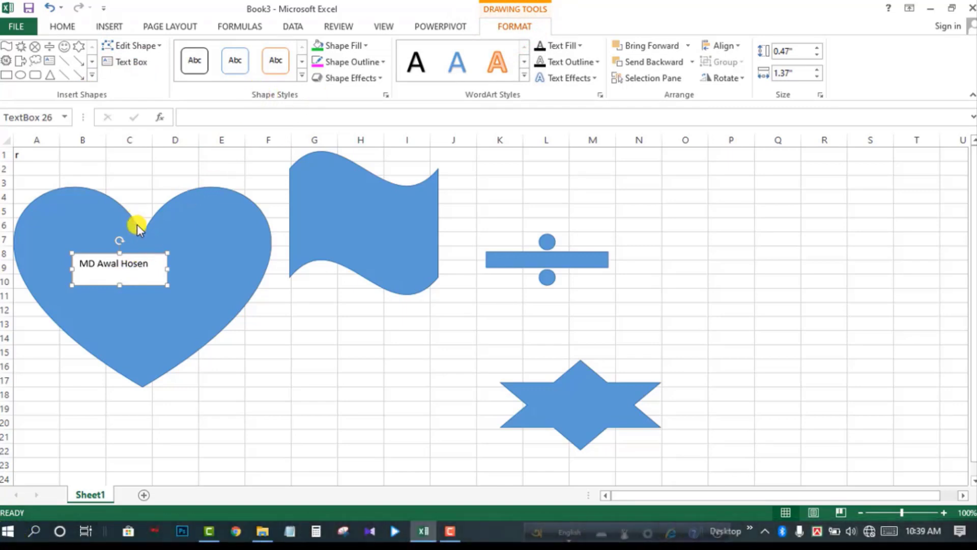
Step: Move the 6-point star over columns O to R in rows 5 to 11 and fill it with standard blue
click(302, 75)
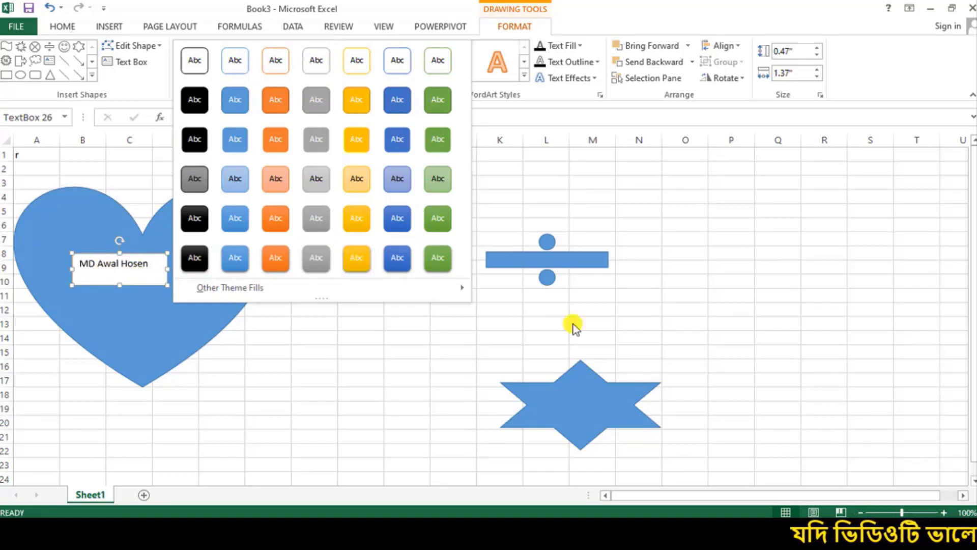
drag(579, 417, 775, 248)
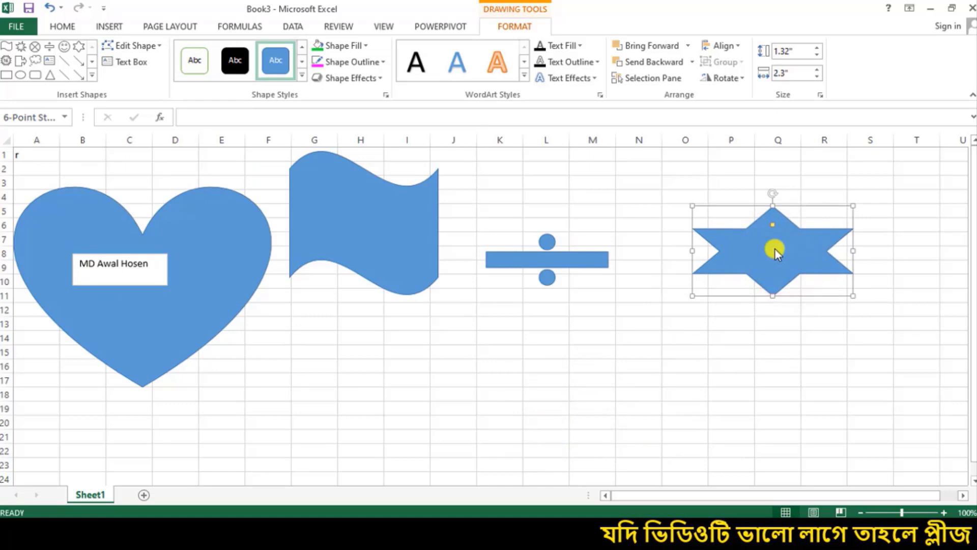
click(302, 76)
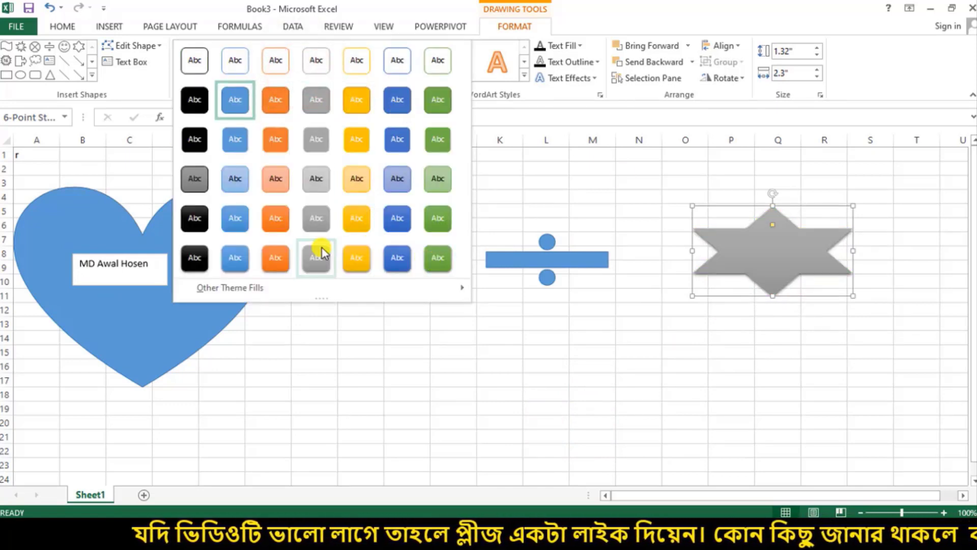
click(570, 10)
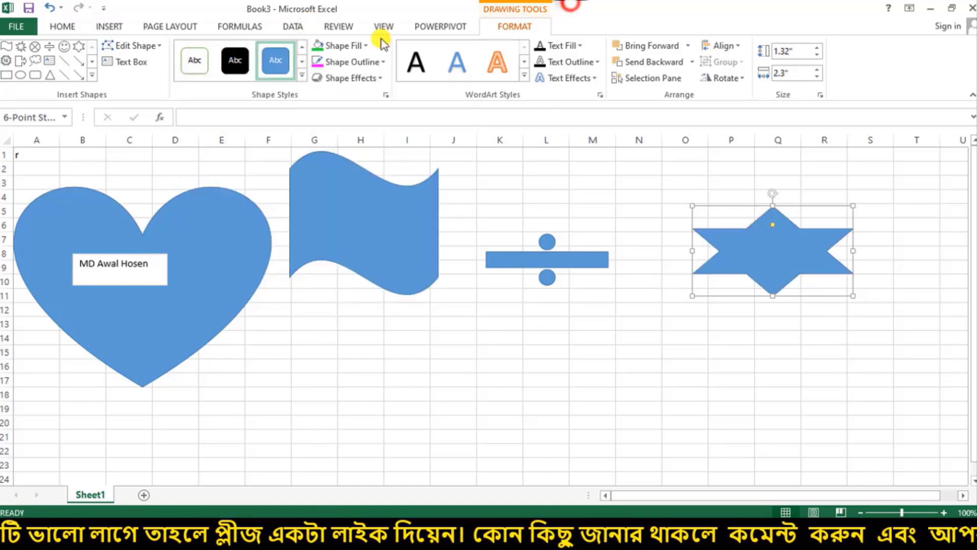
click(364, 47)
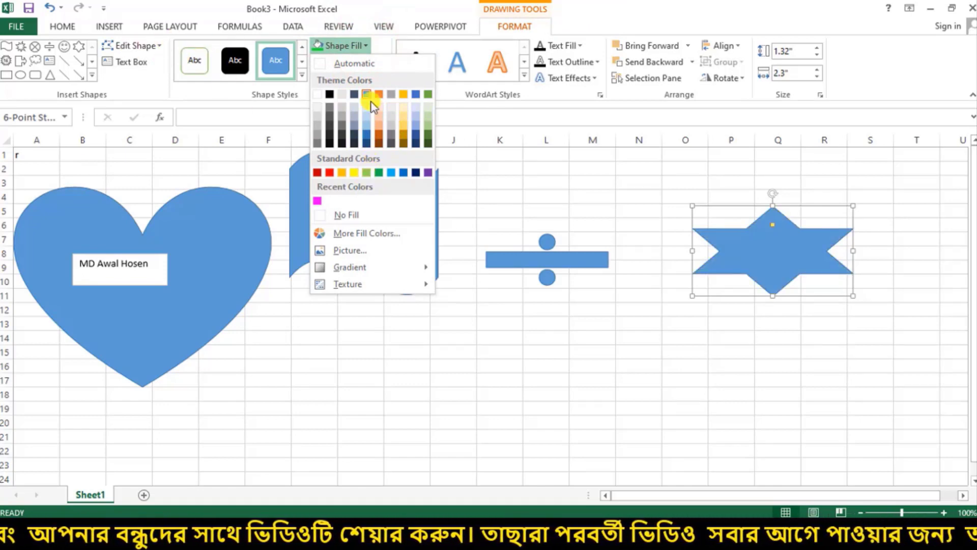
click(402, 173)
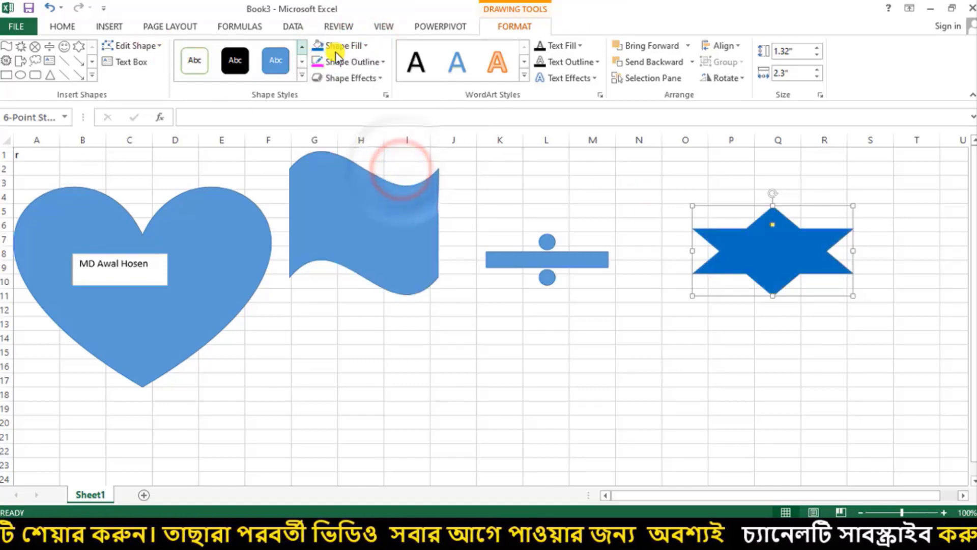
click(379, 62)
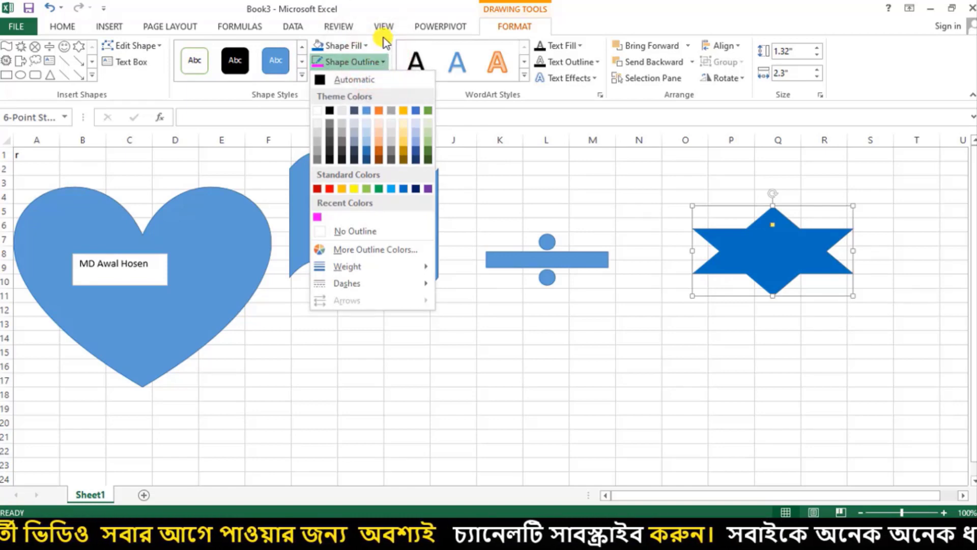
click(383, 37)
click(380, 76)
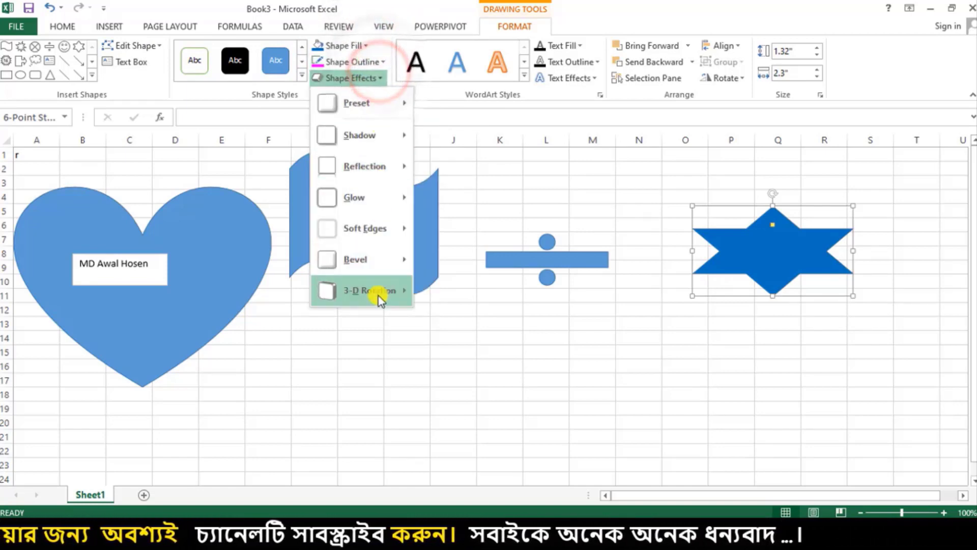
mouse_move(358, 115)
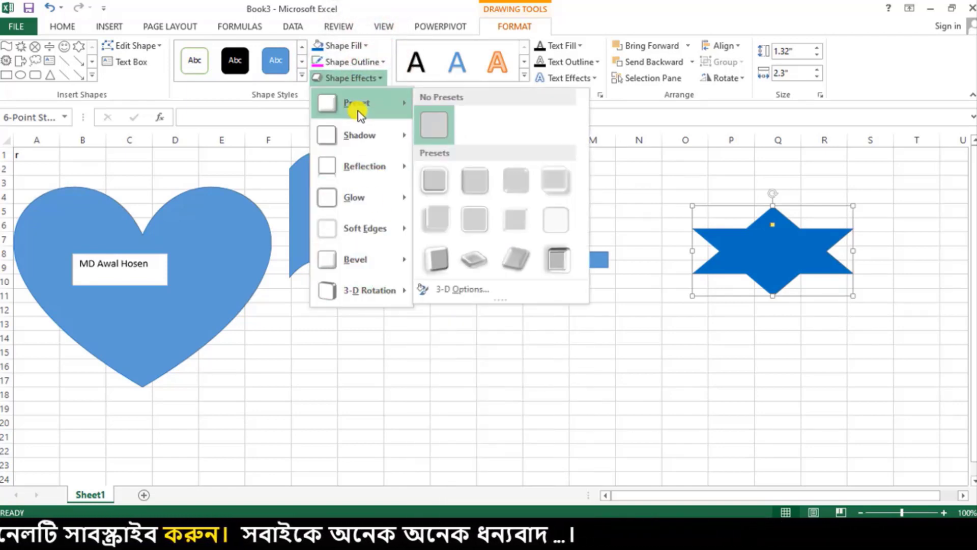
mouse_move(366, 167)
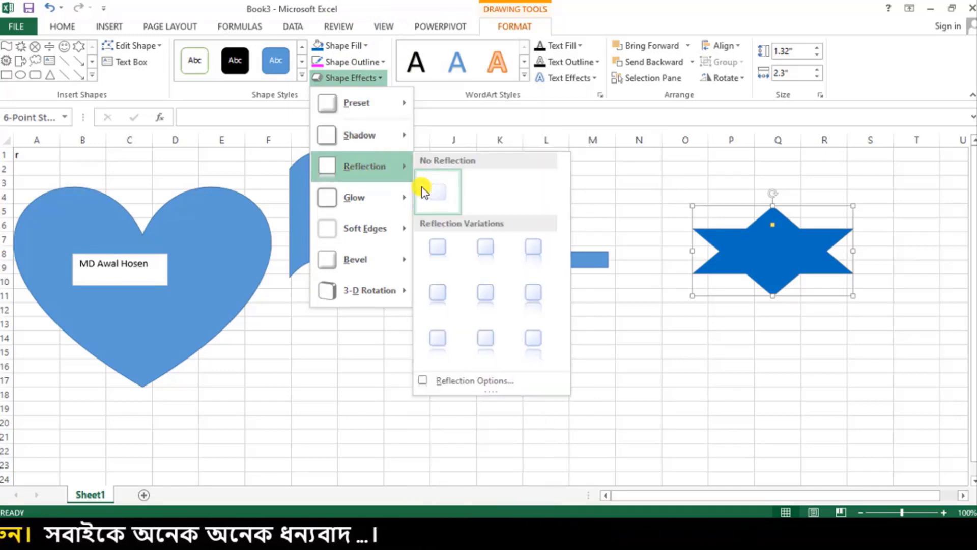
click(375, 349)
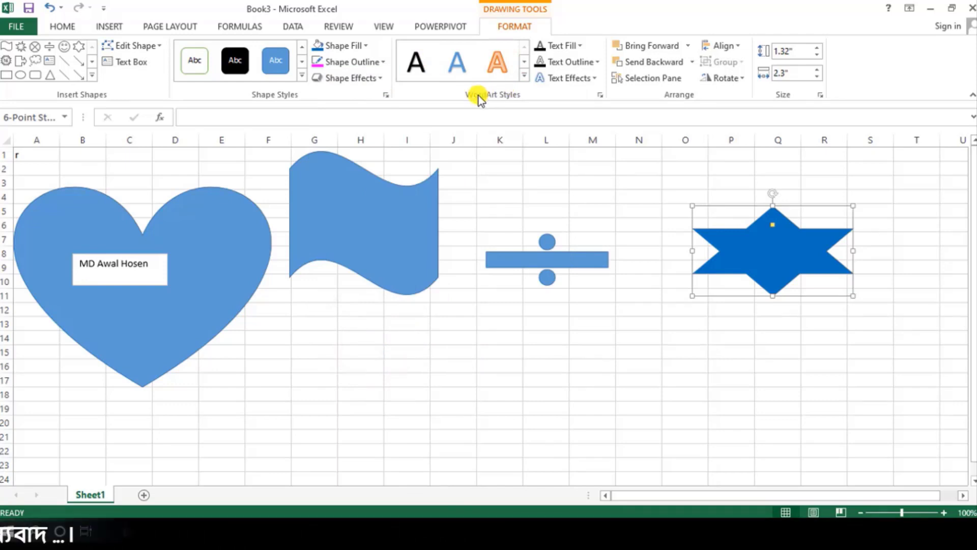
Step: Move the 6-point star to the lower part of the wave, over columns G to J in rows 6 to 12
drag(713, 262, 318, 277)
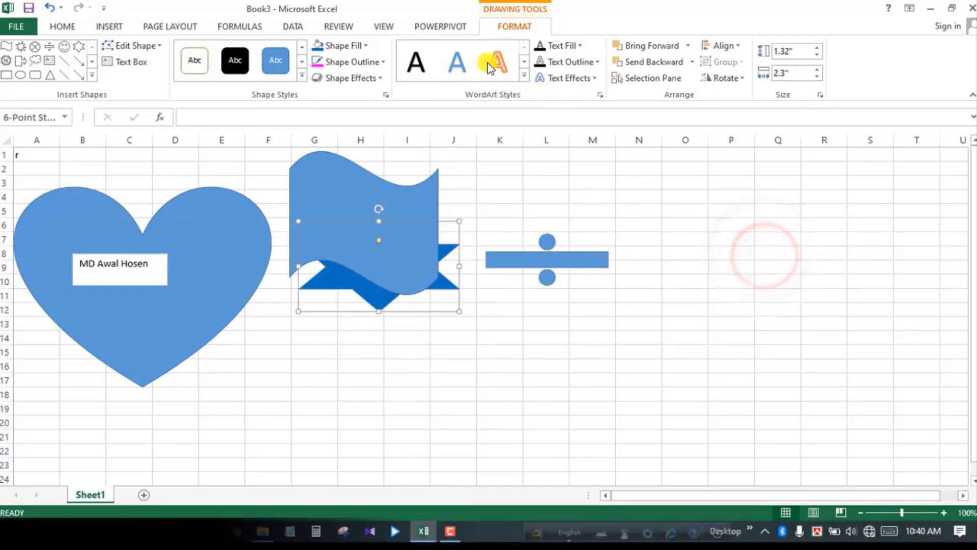
Step: Draw a text box about 1.01" high by 2.73" wide over columns N to R in rows 5 to 9
click(155, 267)
click(131, 62)
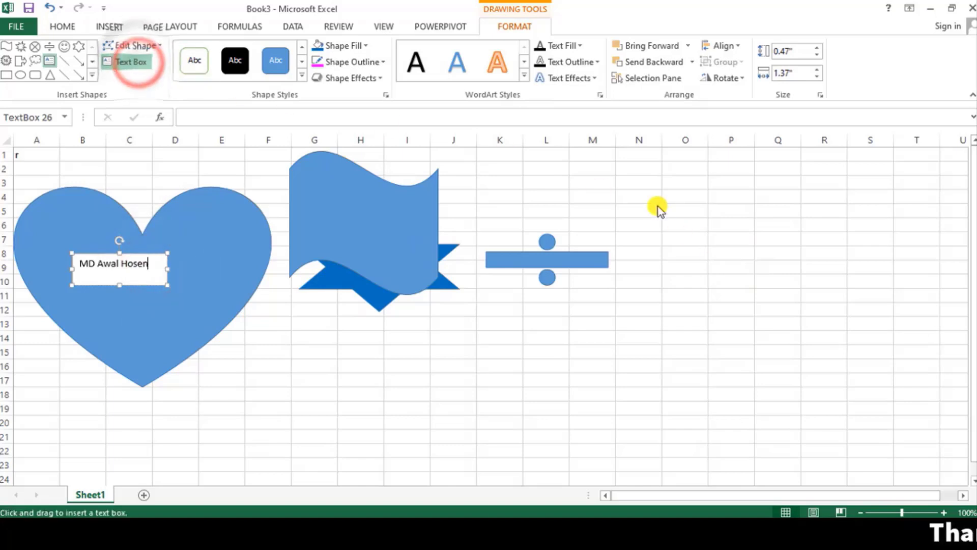
drag(656, 204, 847, 274)
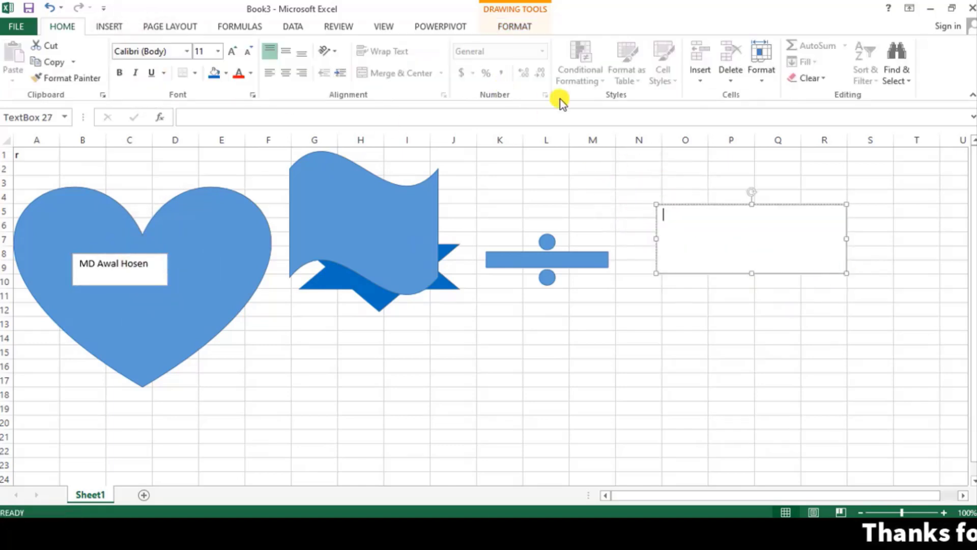
click(519, 25)
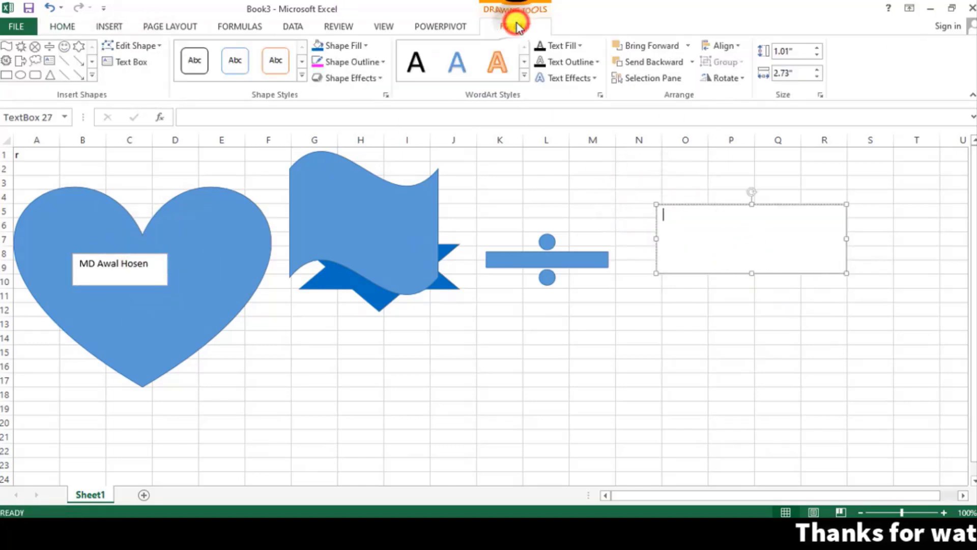
Step: Enter "Awal Creative" in the empty text box with the blue outlined WordArt style from the gallery's third row
click(523, 75)
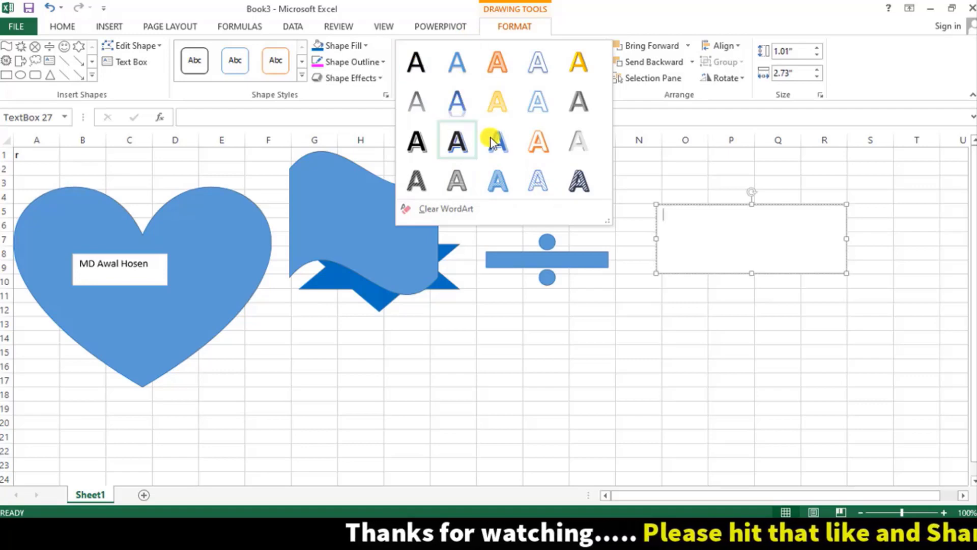
click(713, 234)
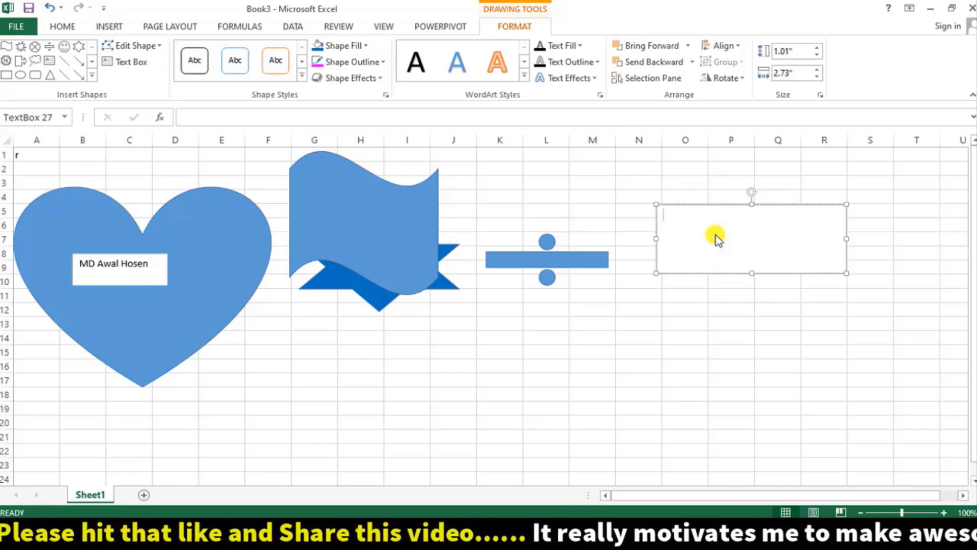
click(524, 78)
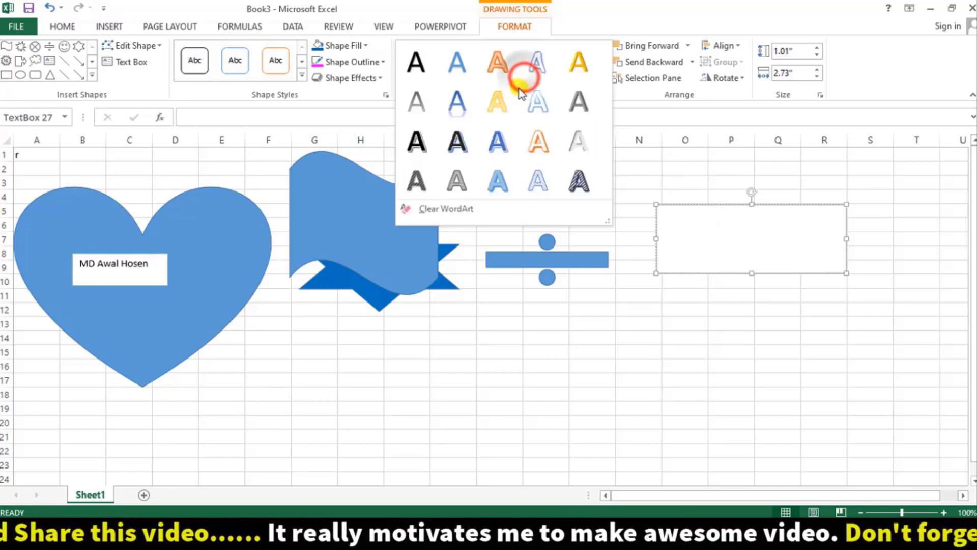
click(504, 144)
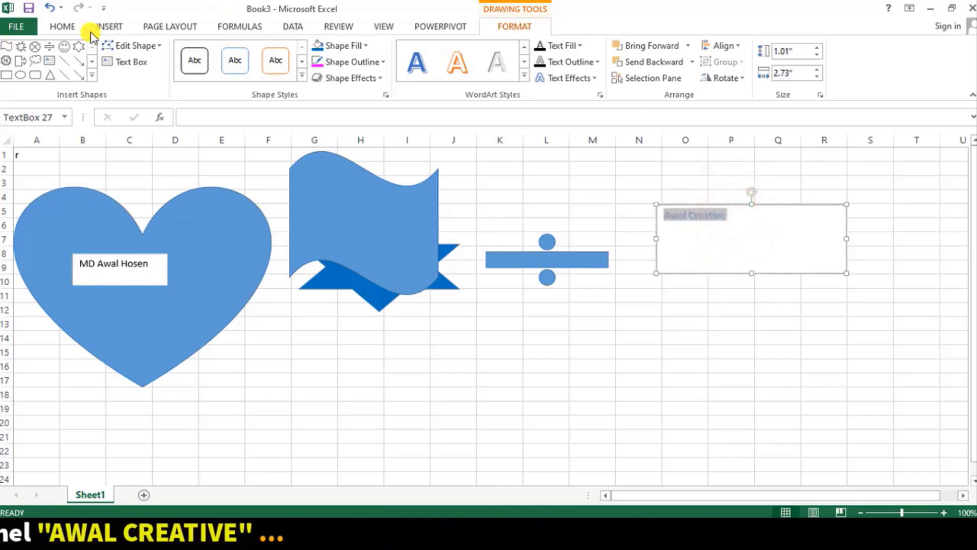
Step: Set the font size of the "Awal Creative" text to 60
click(109, 26)
click(62, 26)
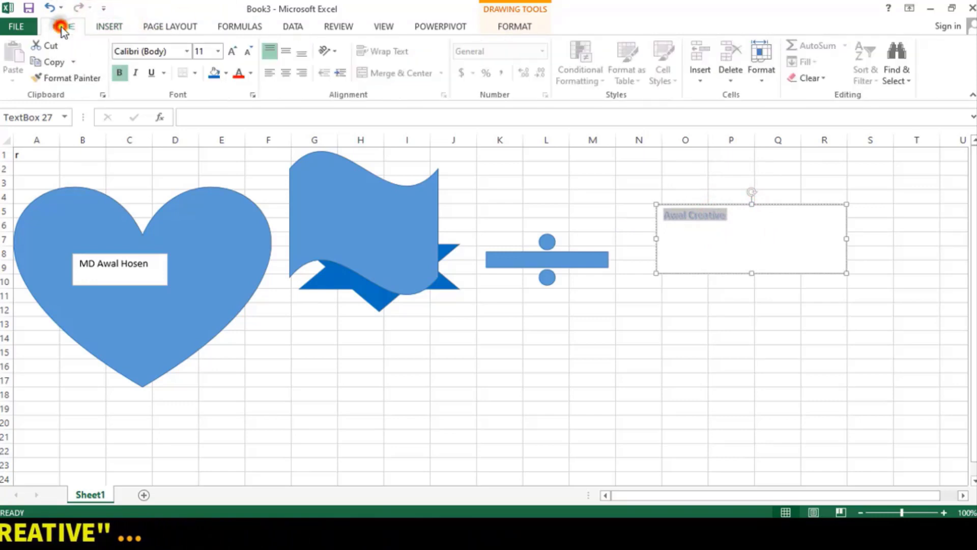
click(108, 26)
click(62, 26)
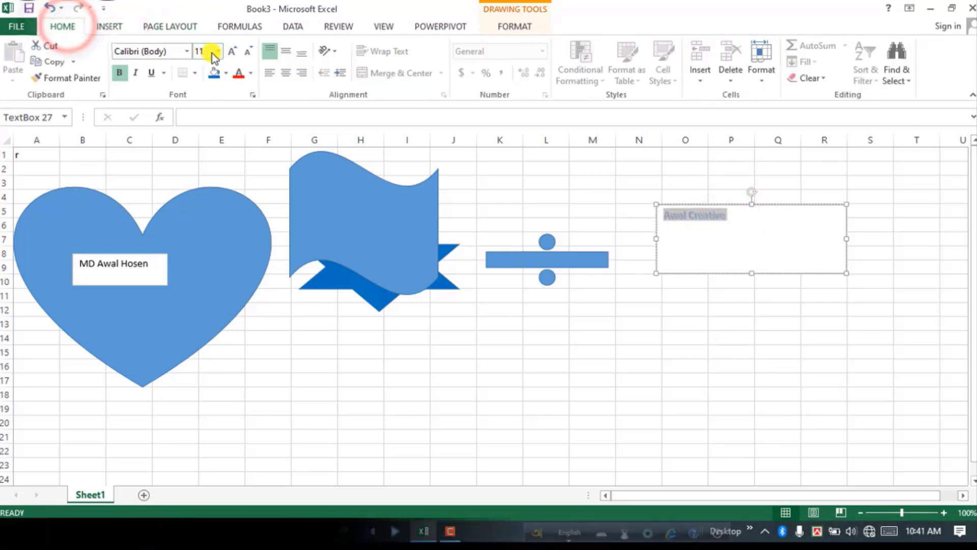
click(218, 51)
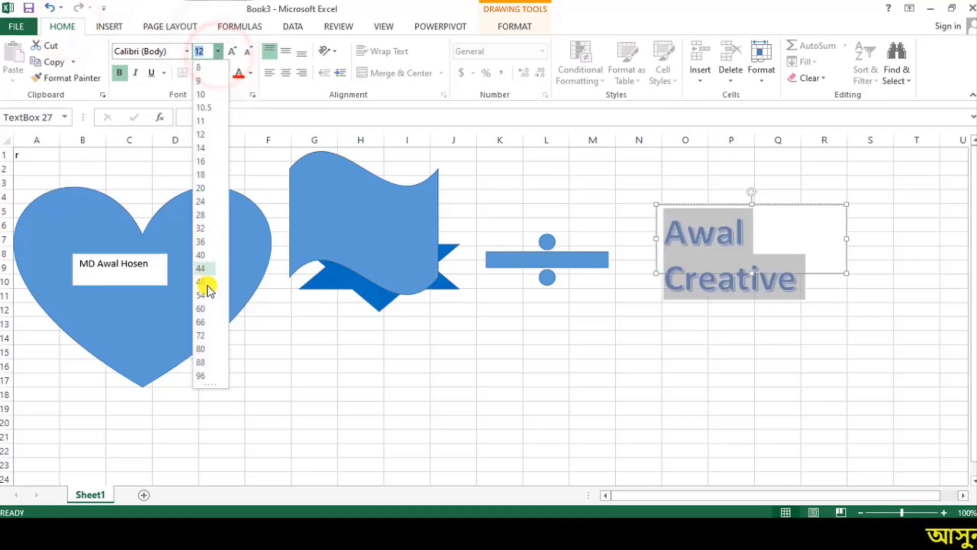
click(202, 307)
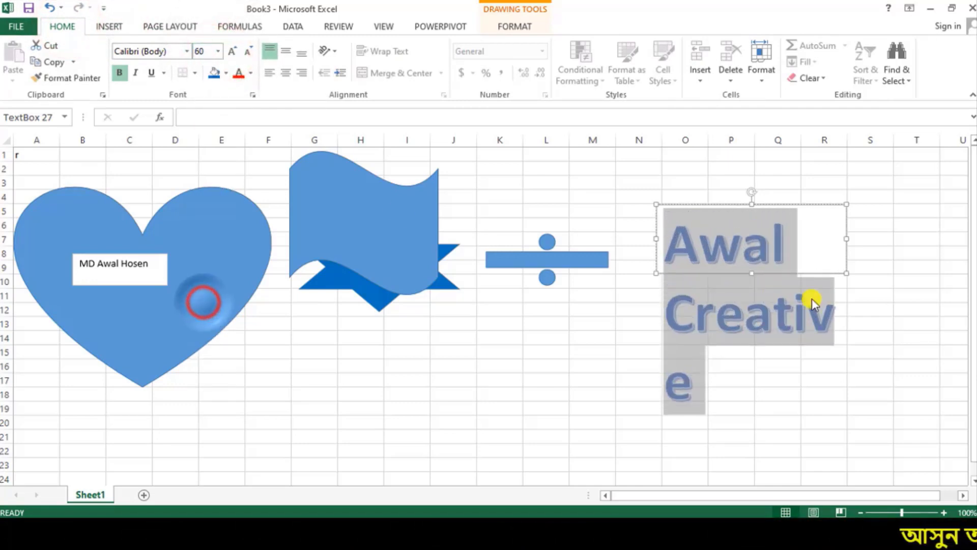
Step: Enlarge the "Awal Creative" text box to about 3.33" high by 6.05" wide and place it from column M rightward, starting in row 4
click(725, 258)
drag(751, 273, 771, 432)
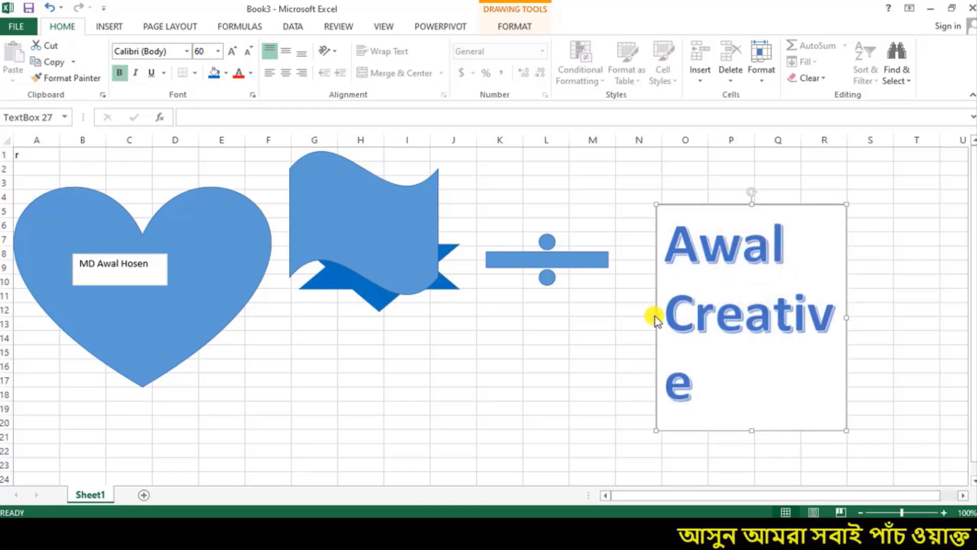
drag(657, 318, 529, 334)
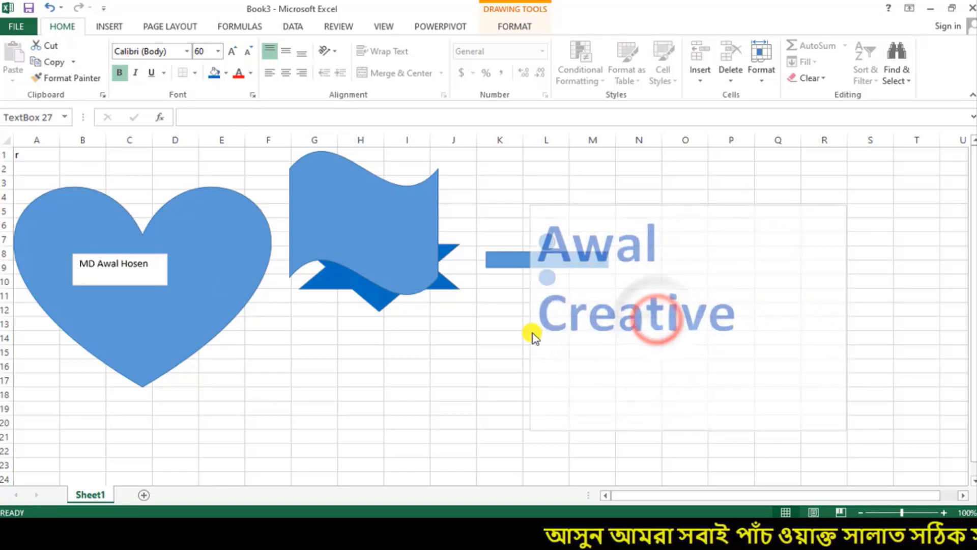
drag(845, 318, 952, 298)
drag(694, 205, 756, 194)
Step: Apply the dark hatched WordArt style to the "Awal Creative" text and move its box over columns G to P, starting in row 11
click(511, 31)
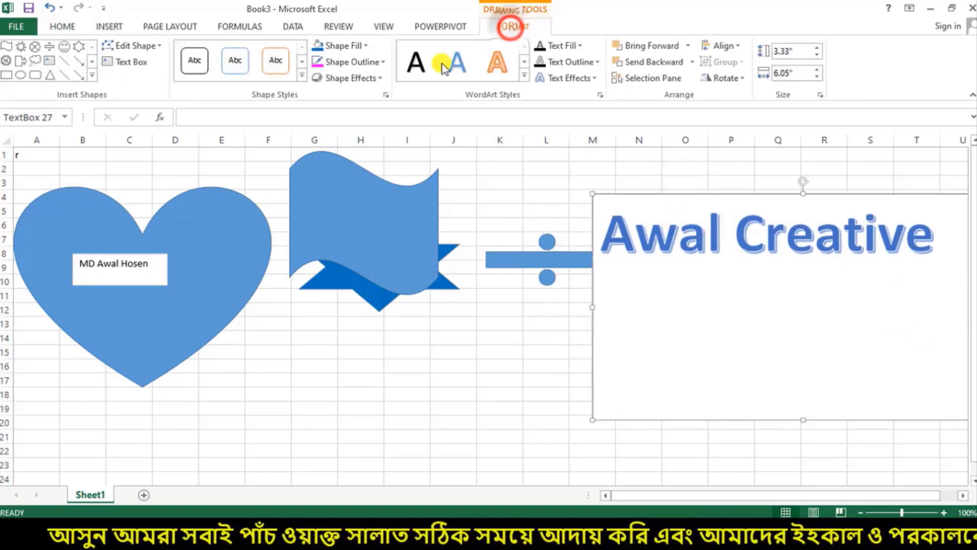
click(493, 63)
click(523, 76)
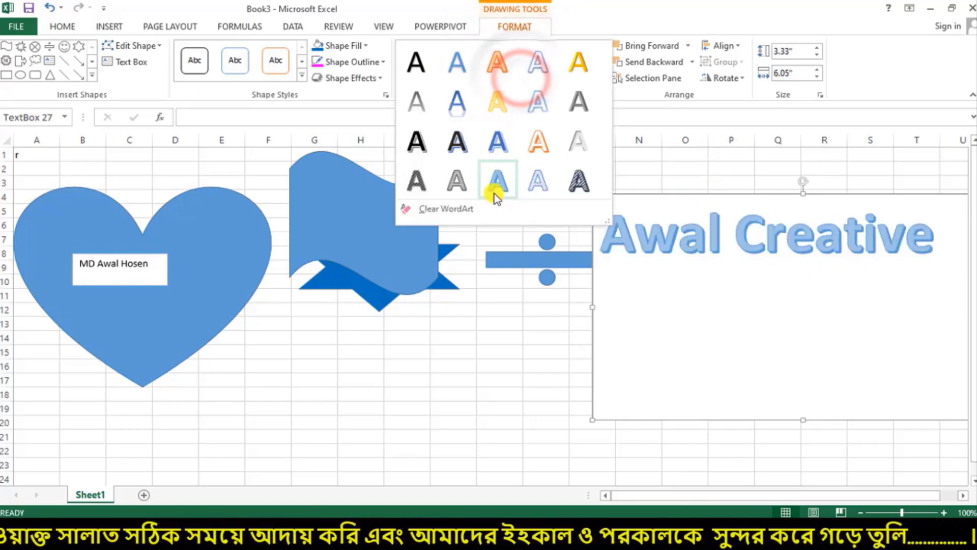
click(572, 186)
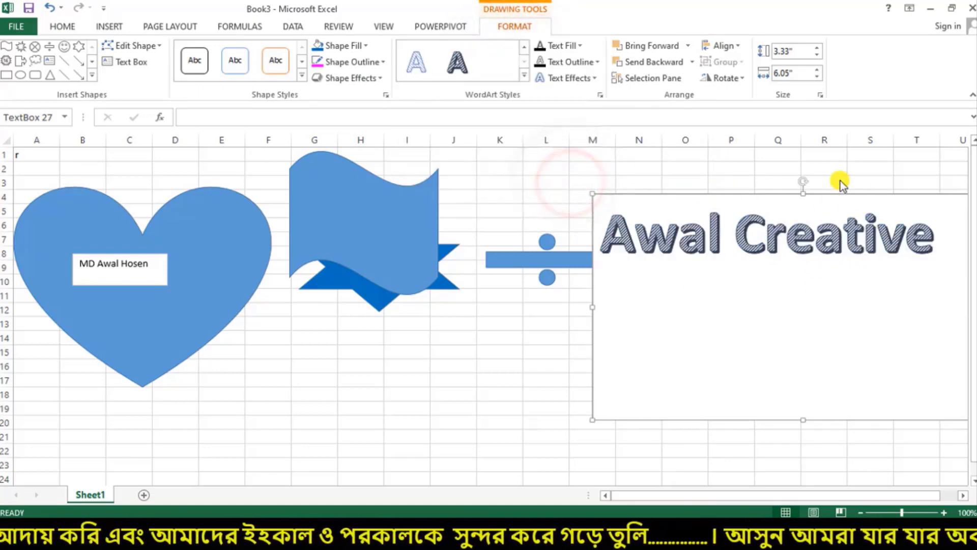
drag(839, 196, 572, 293)
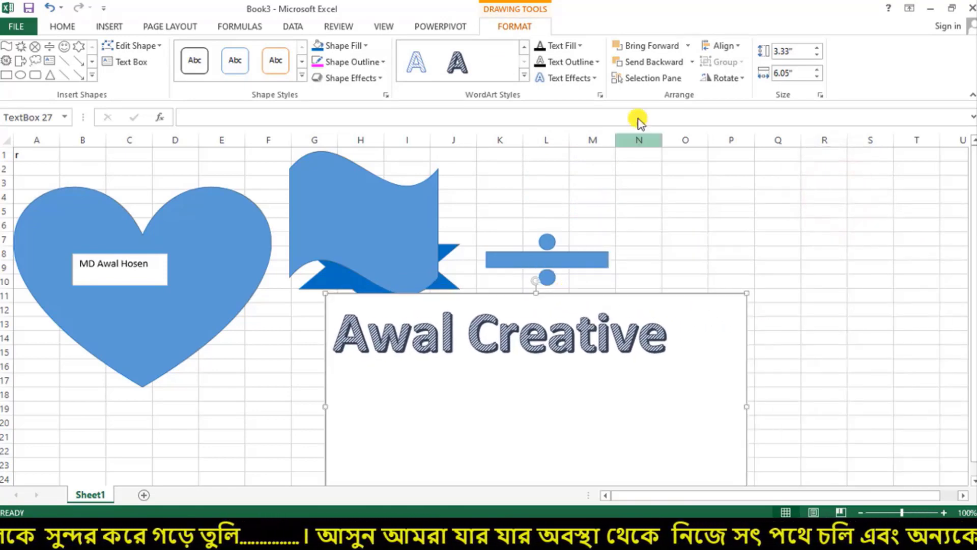
Step: Give the "Awal Creative" text a standard yellow fill and a standard purple outline
click(581, 45)
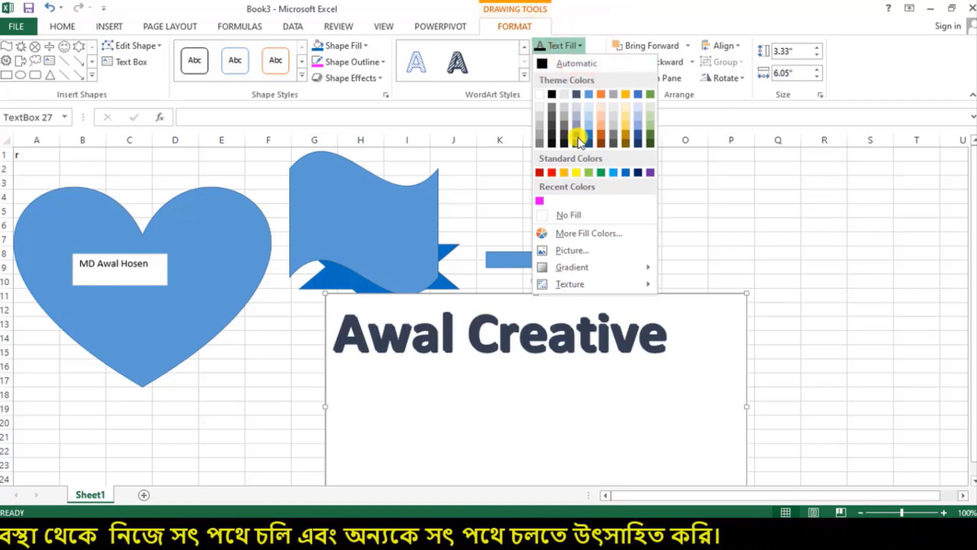
click(576, 172)
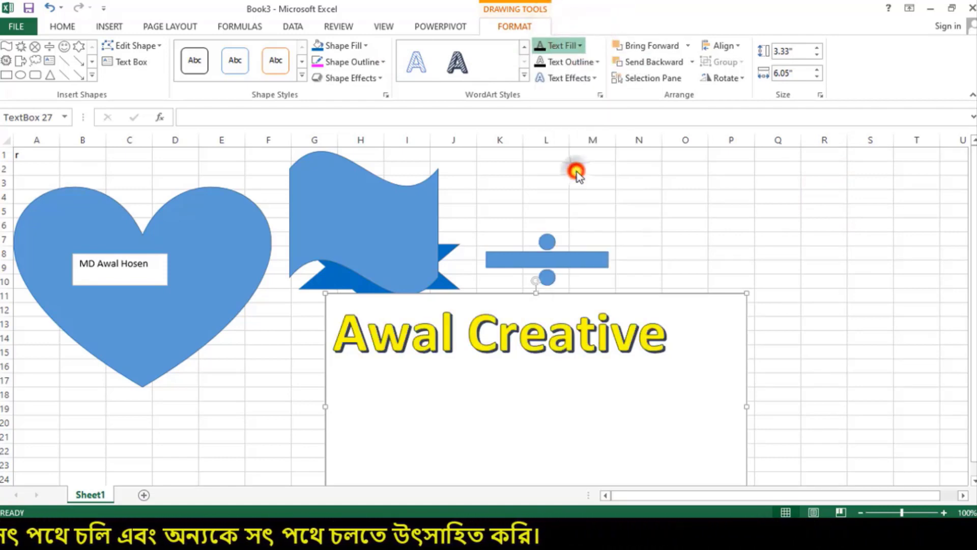
click(595, 64)
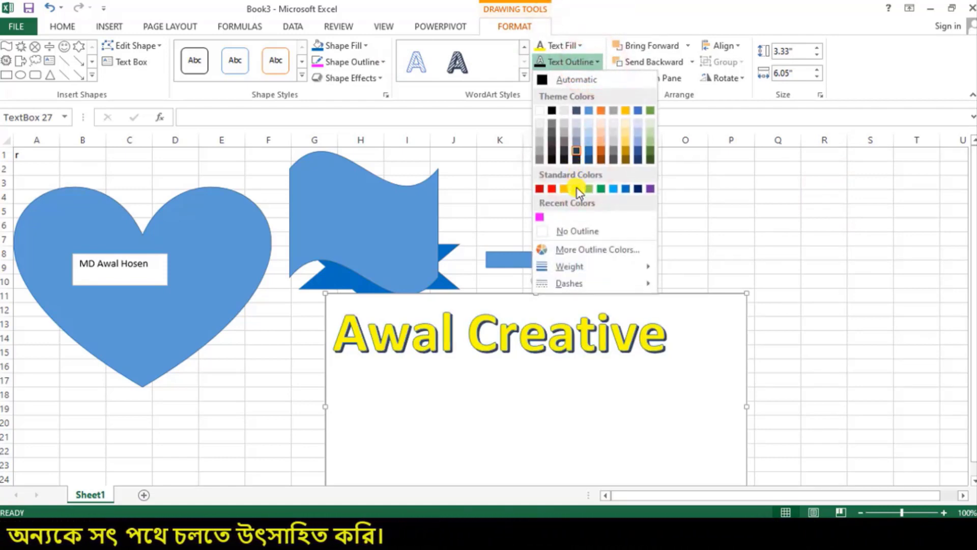
click(648, 189)
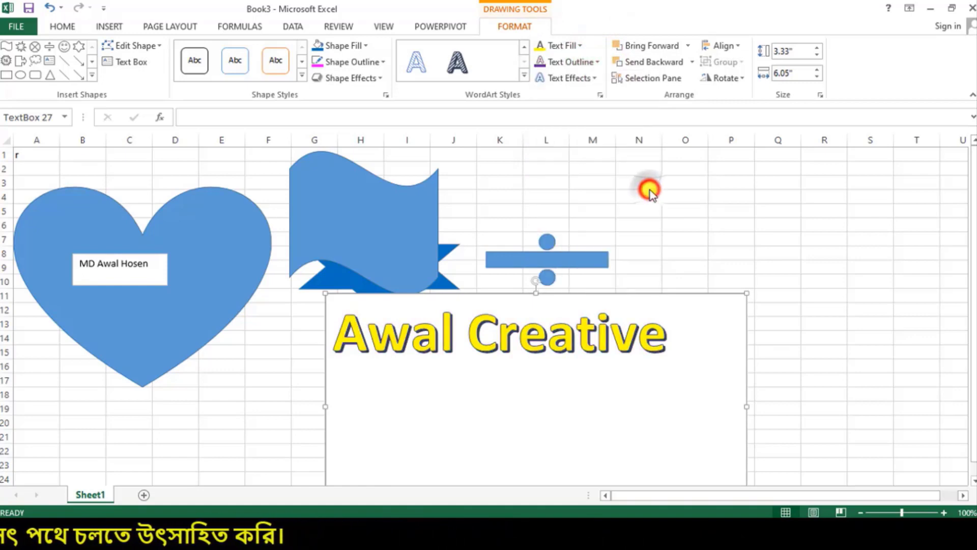
Step: Apply the ring-shaped Transform warp to the "Awal Creative" text and move its box over columns B to K in rows 4 to 20
click(597, 76)
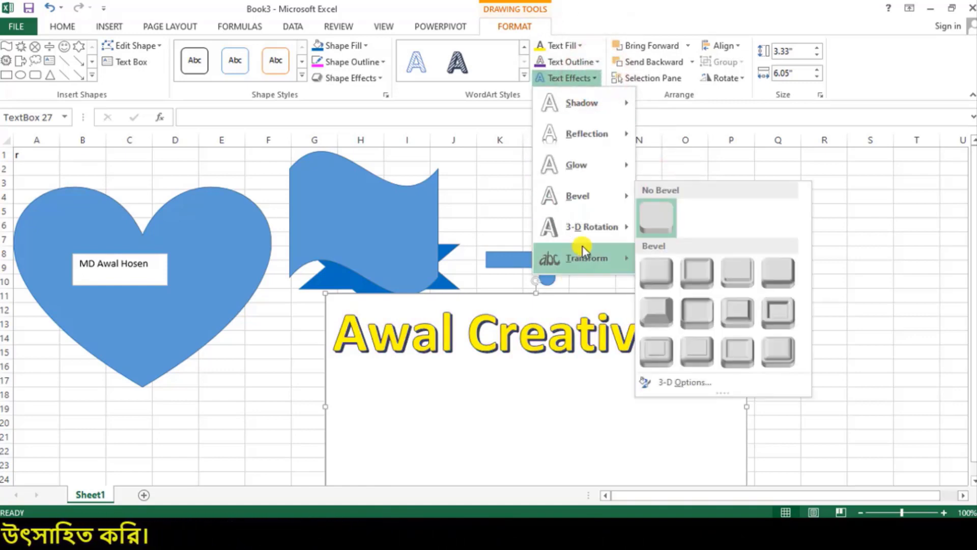
mouse_move(604, 263)
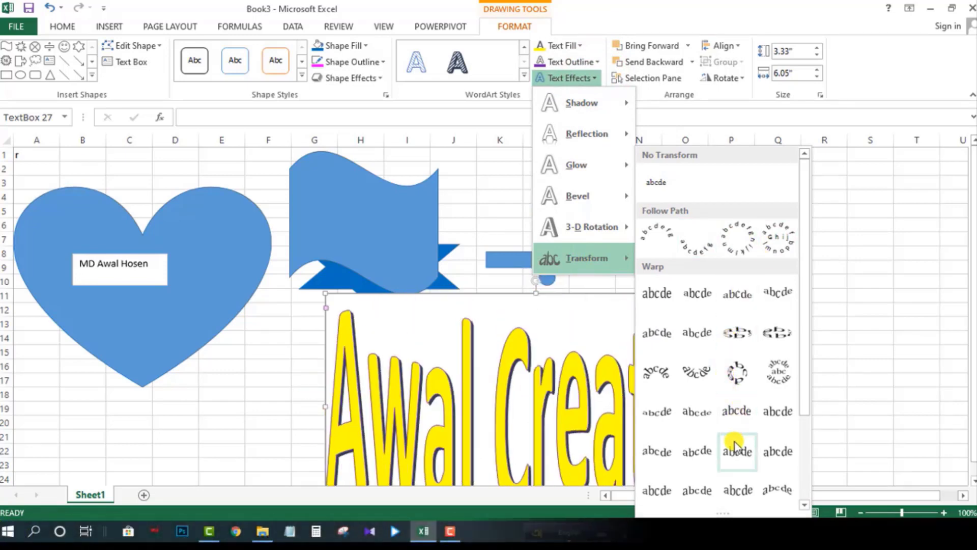
scroll(738, 407, down, 3)
click(744, 264)
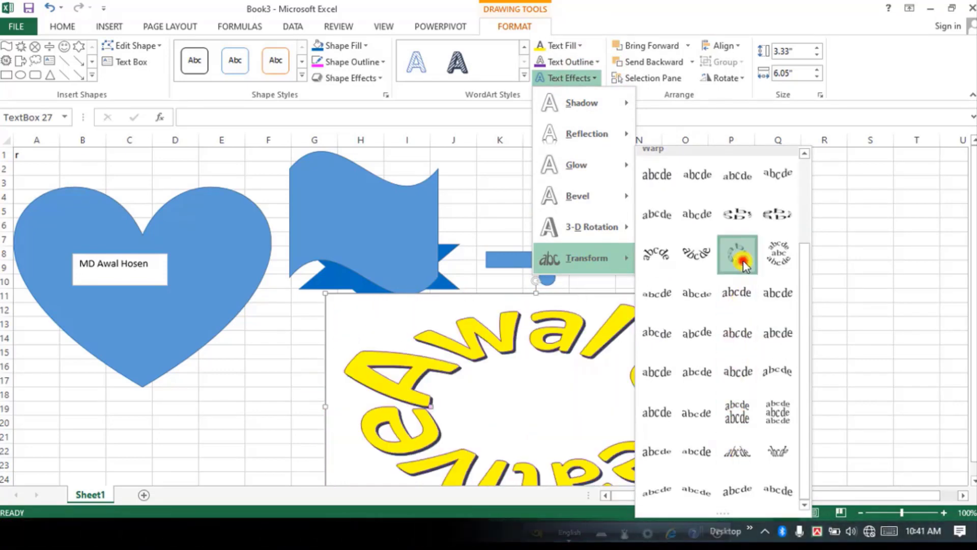
drag(609, 292, 371, 201)
Step: Preview other Transform warp effects on the "Awal Creative" text
click(598, 79)
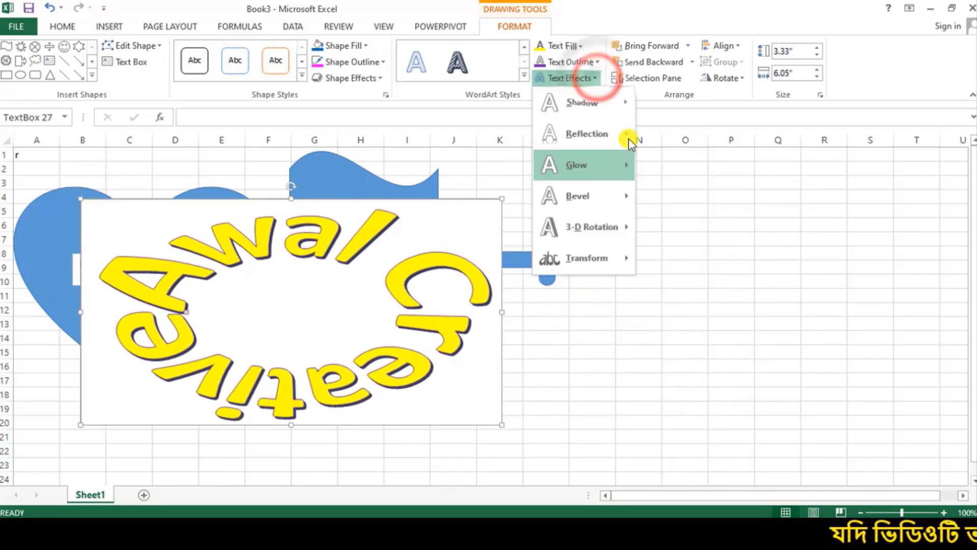
mouse_move(615, 260)
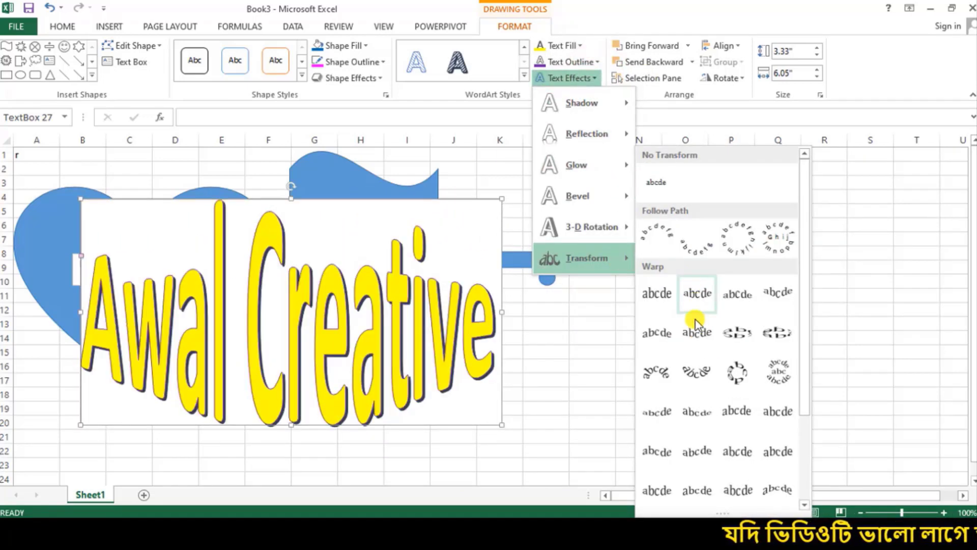
scroll(774, 421, down, 3)
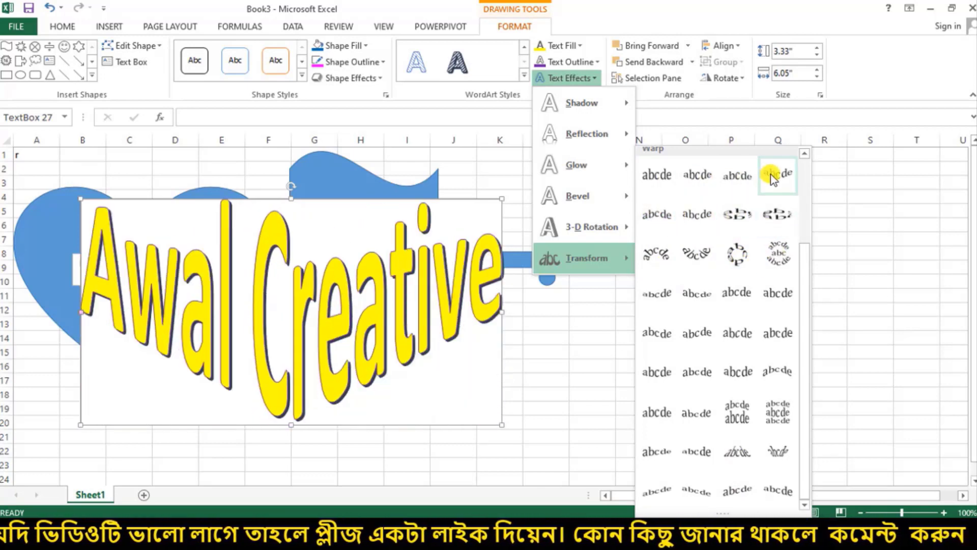
click(746, 207)
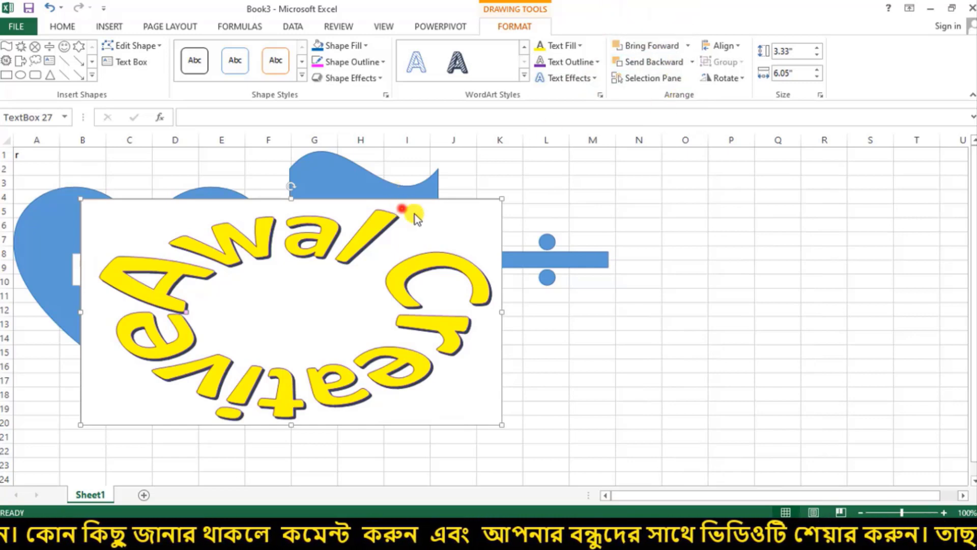
Step: Delete the "Awal Creative" text box
drag(402, 208, 582, 234)
click(449, 198)
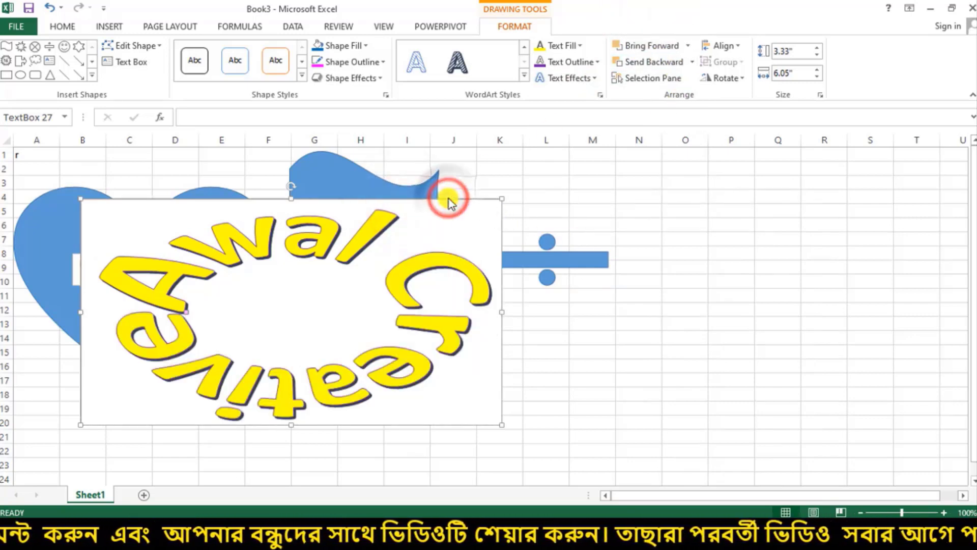
key(Delete)
Step: Bring the heart to the front and move it over columns I to O in rows 6 to 20
drag(217, 264, 656, 309)
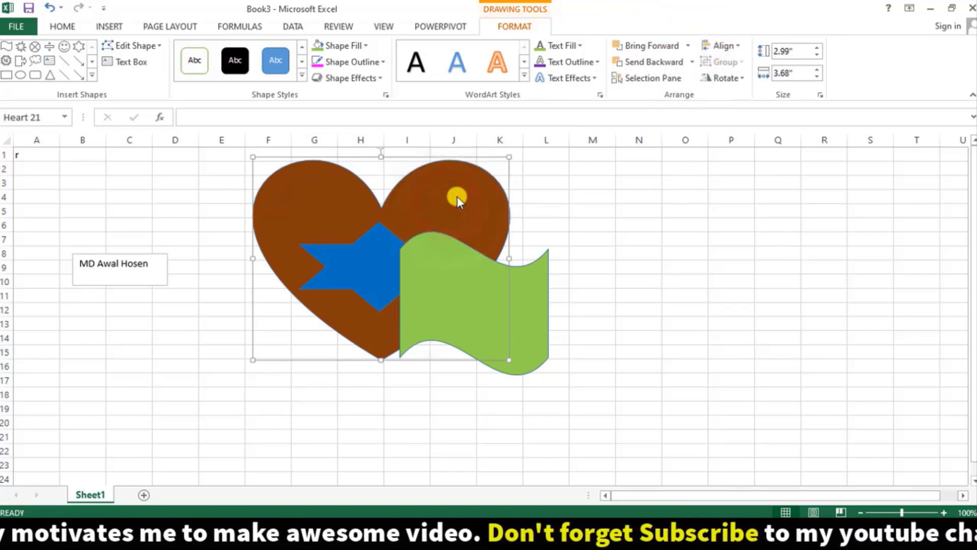
click(691, 46)
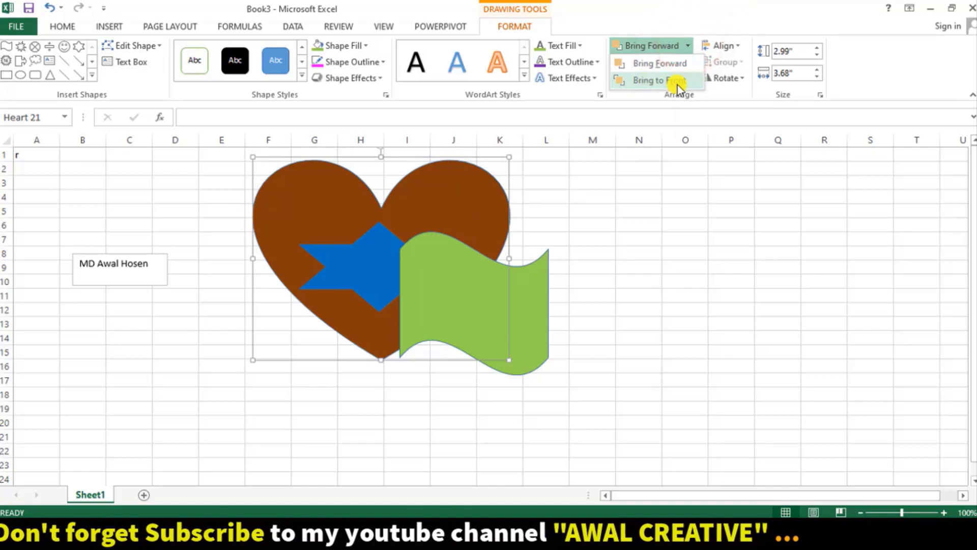
click(676, 83)
drag(471, 216, 631, 277)
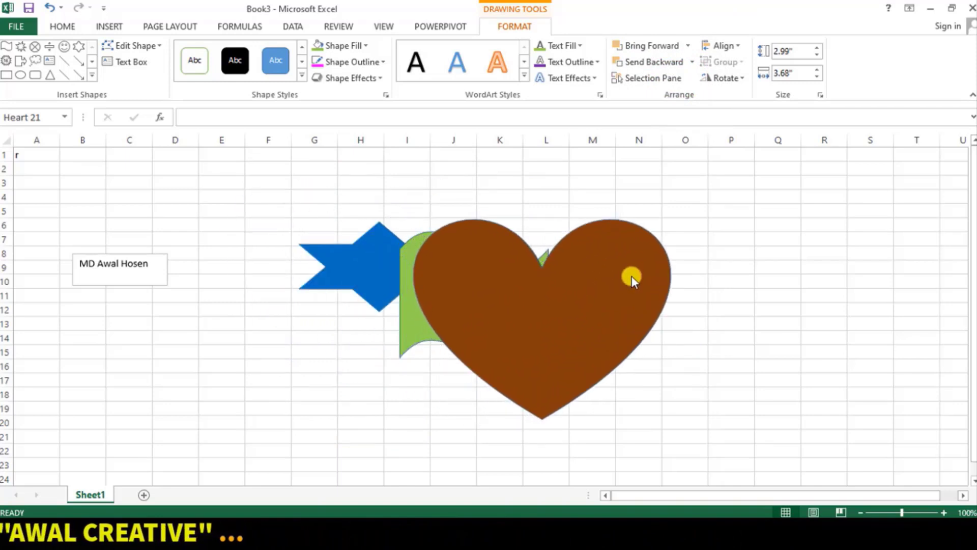
Step: Send the heart to the back and move it over columns F to K in rows 3 to 16, behind the star and wave
click(692, 63)
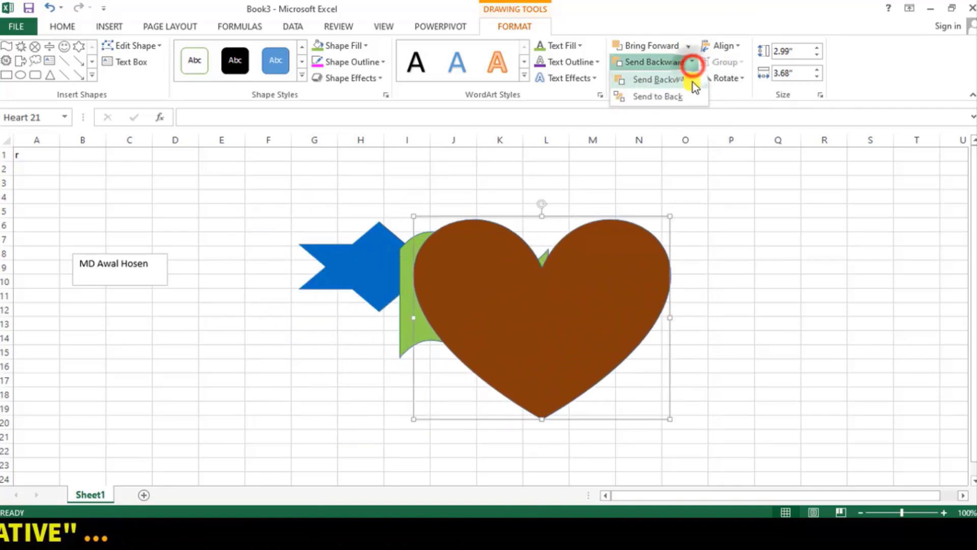
click(657, 95)
drag(618, 279, 485, 231)
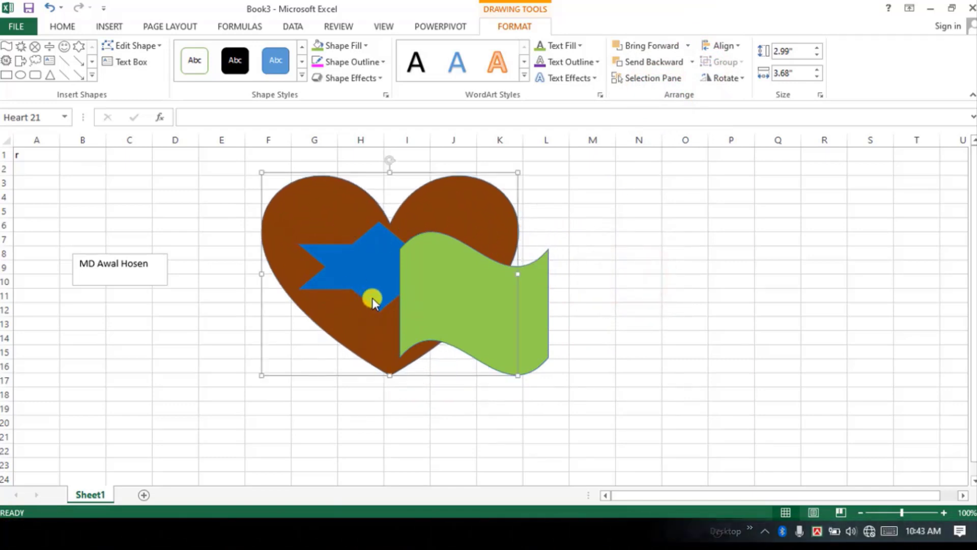
Step: Bring the heart forward one level over the star, placing it over columns F to K with the wave overlapping it
drag(331, 197, 328, 167)
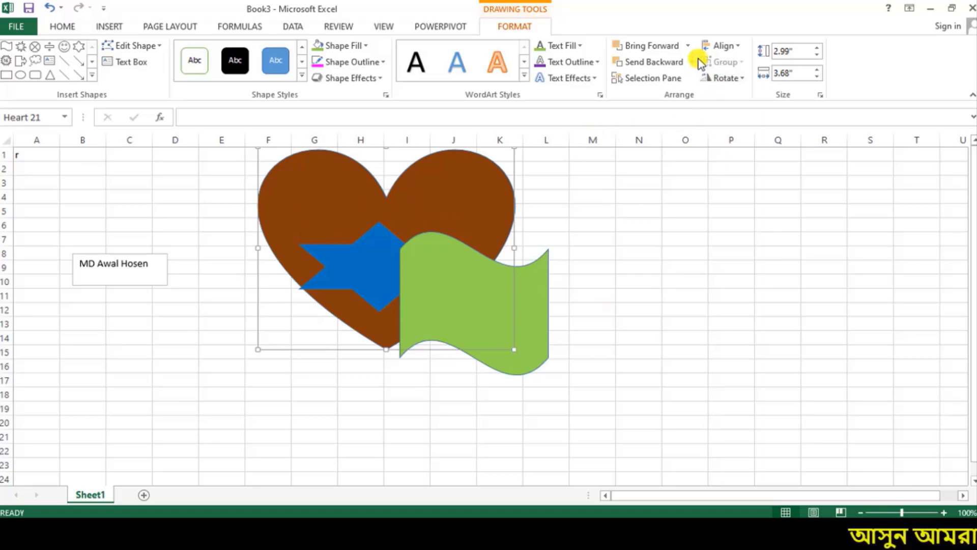
click(687, 46)
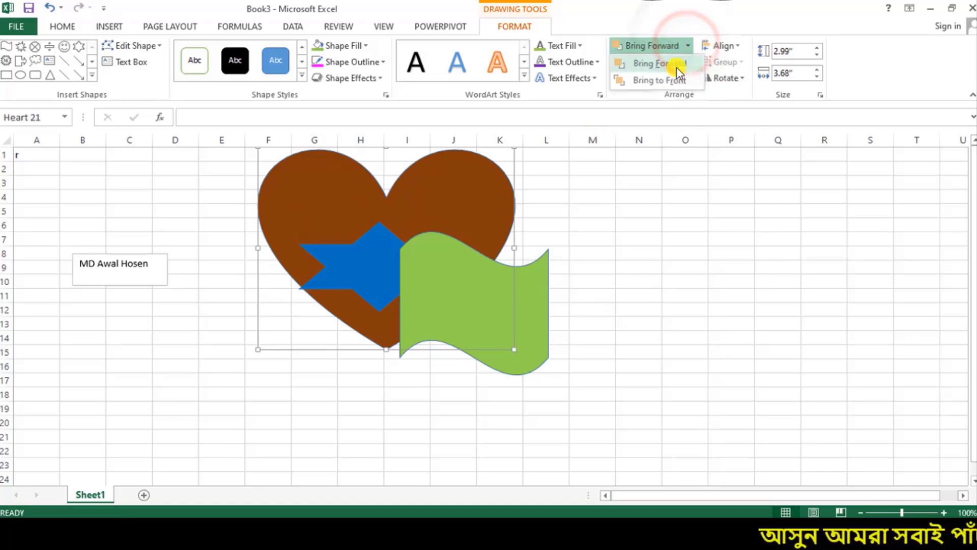
click(676, 63)
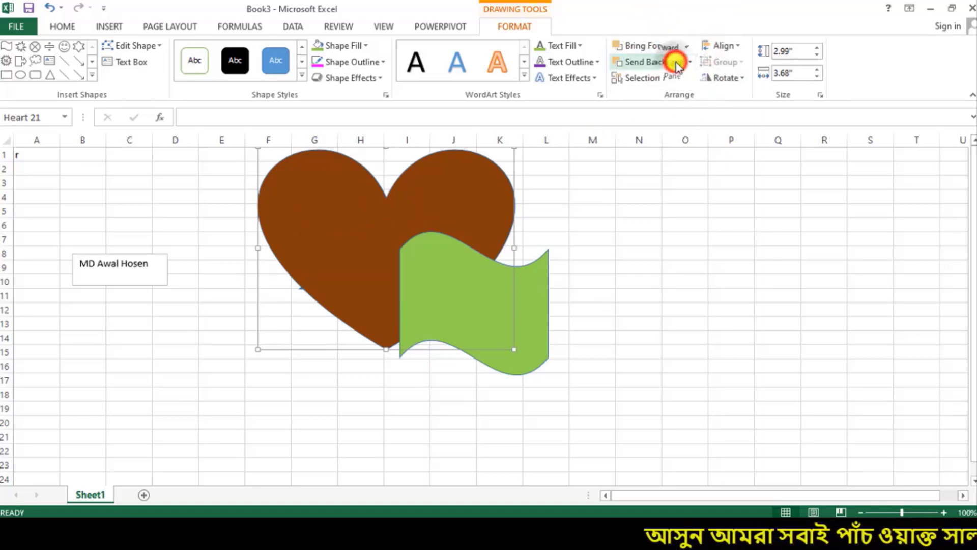
drag(446, 186, 382, 279)
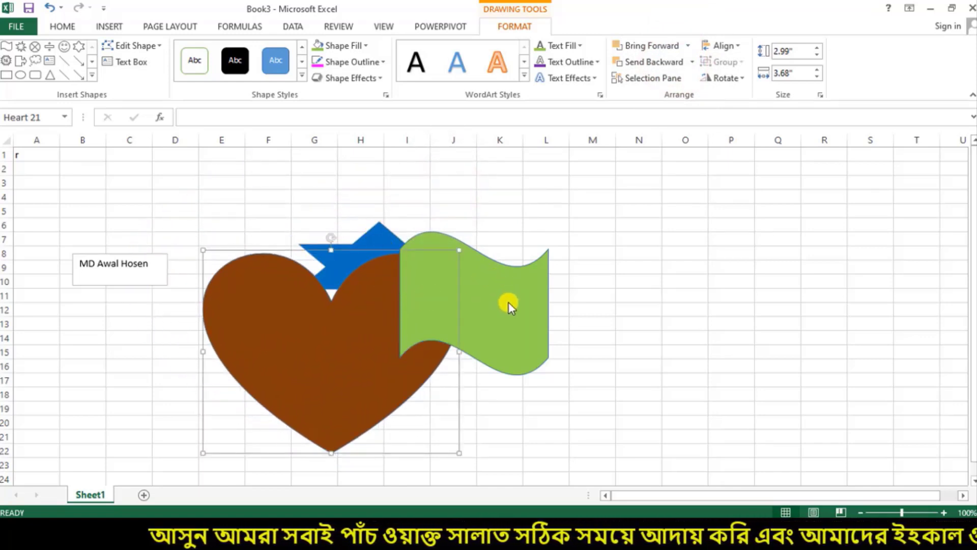
drag(341, 357, 361, 339)
drag(494, 324, 469, 323)
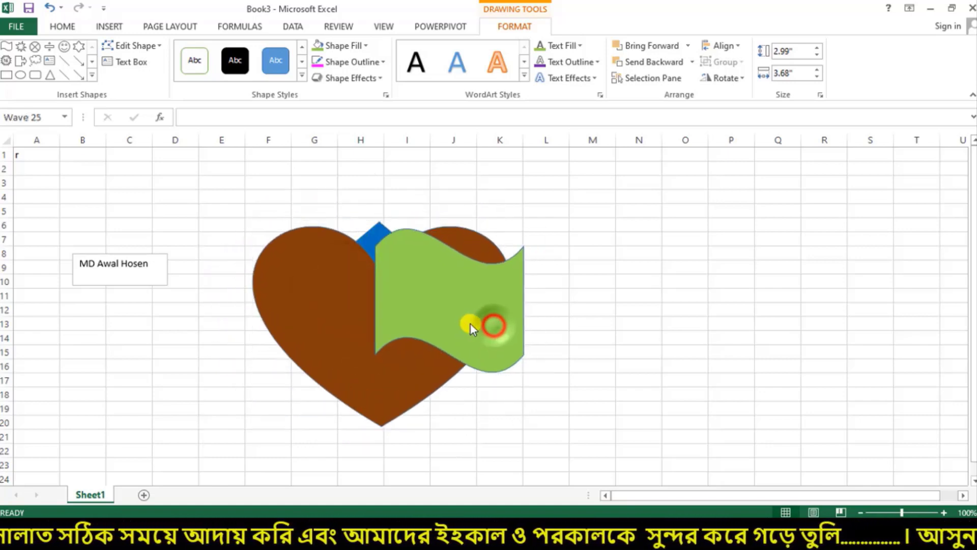
Step: Bring the star to the front and move it over the heart and wave, across columns G to J in rows 9 to 15
click(371, 239)
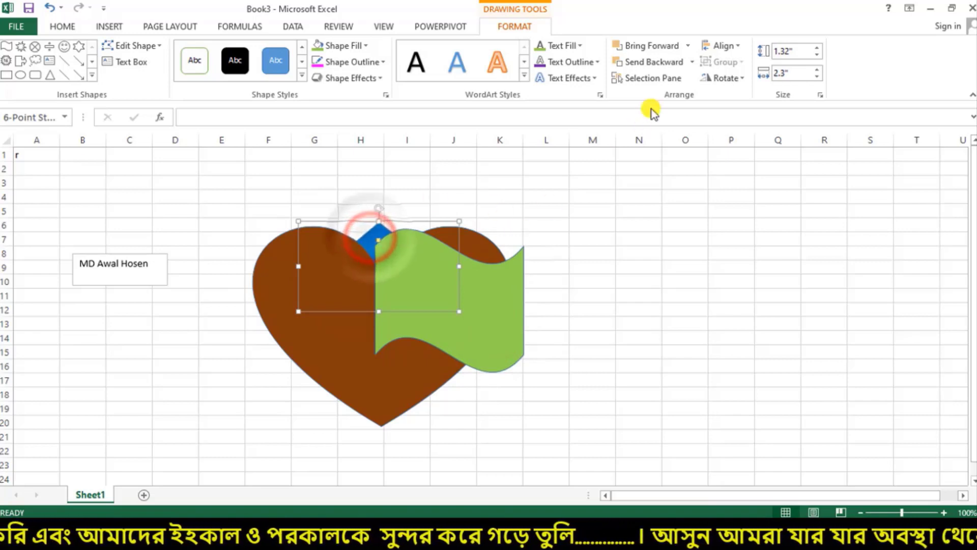
click(687, 45)
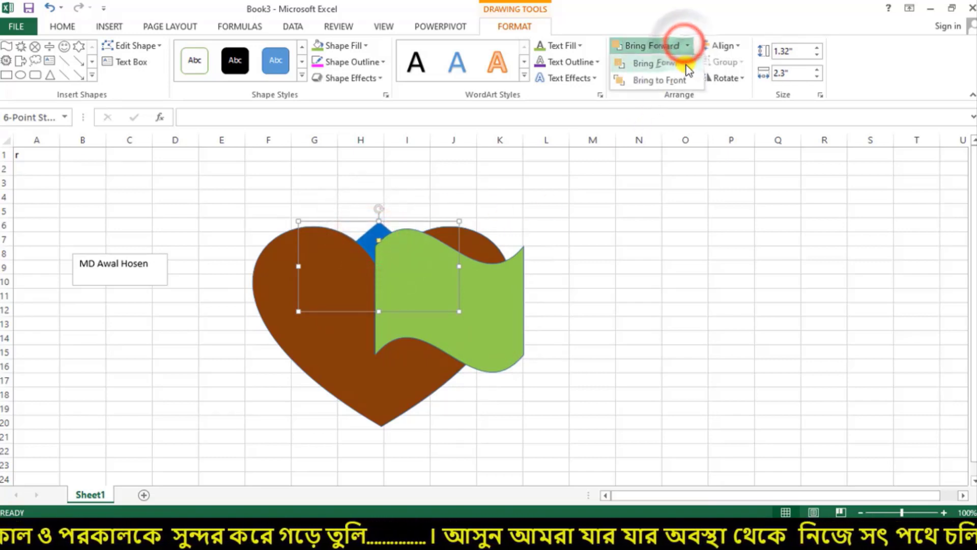
click(629, 81)
click(695, 45)
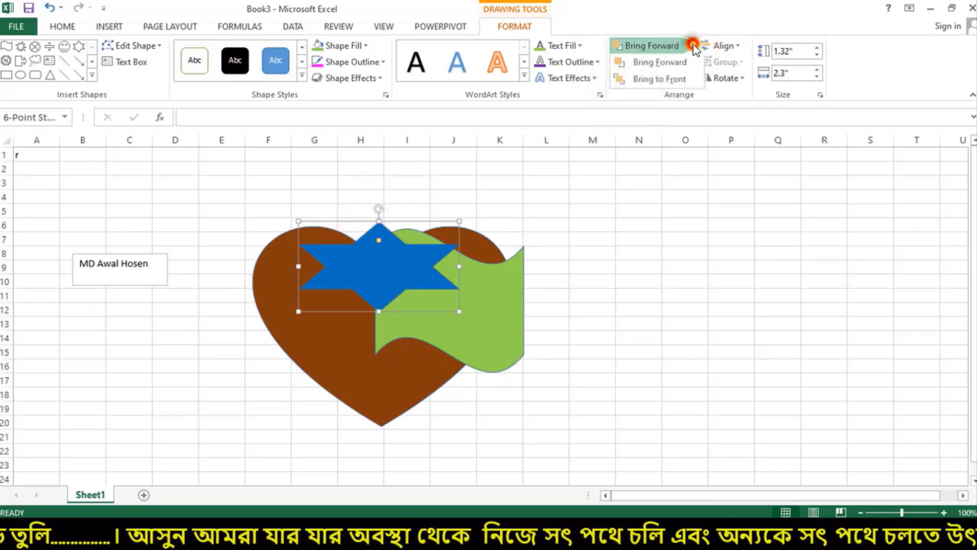
click(381, 253)
drag(376, 288, 388, 327)
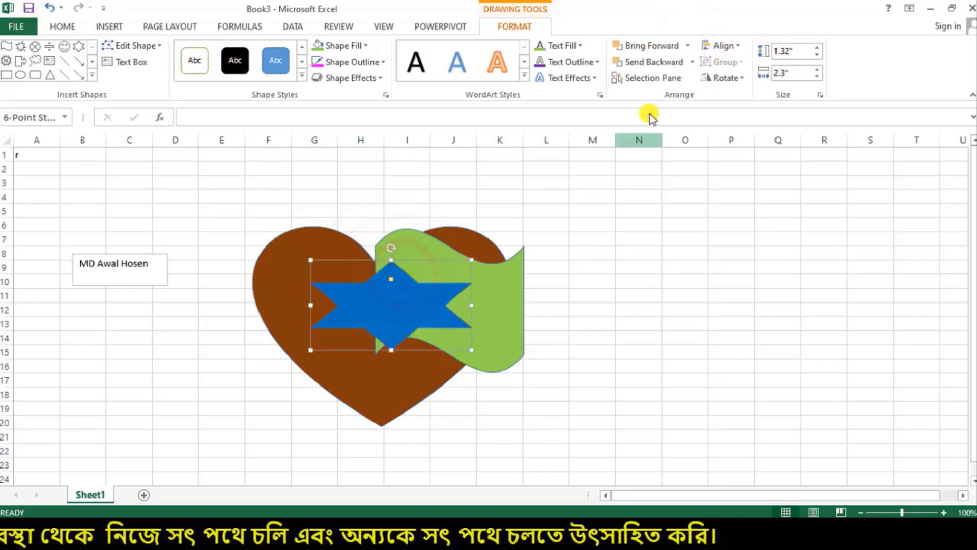
Step: Send the star to the back, moving the heart to columns D to I and the wave to columns I to L to uncover it
click(692, 61)
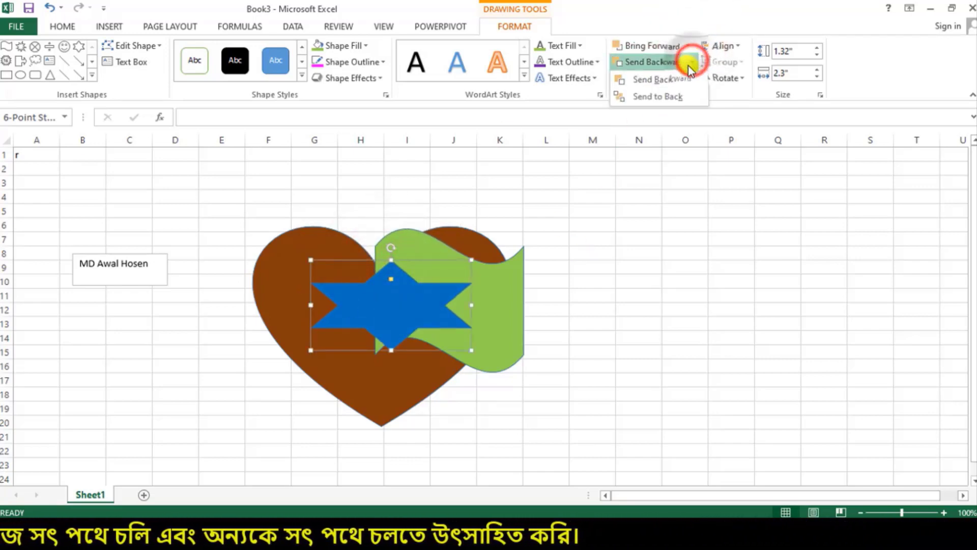
click(660, 96)
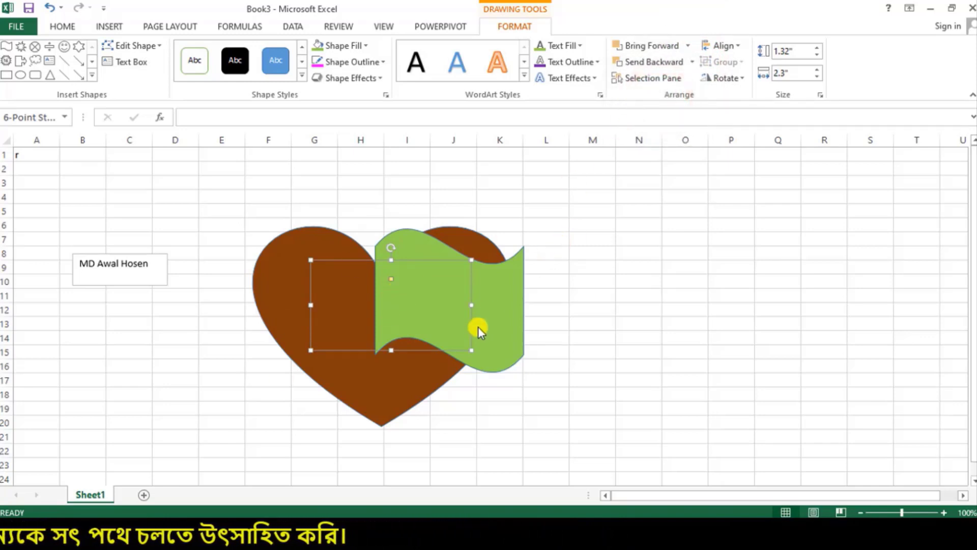
drag(478, 329, 563, 332)
click(331, 325)
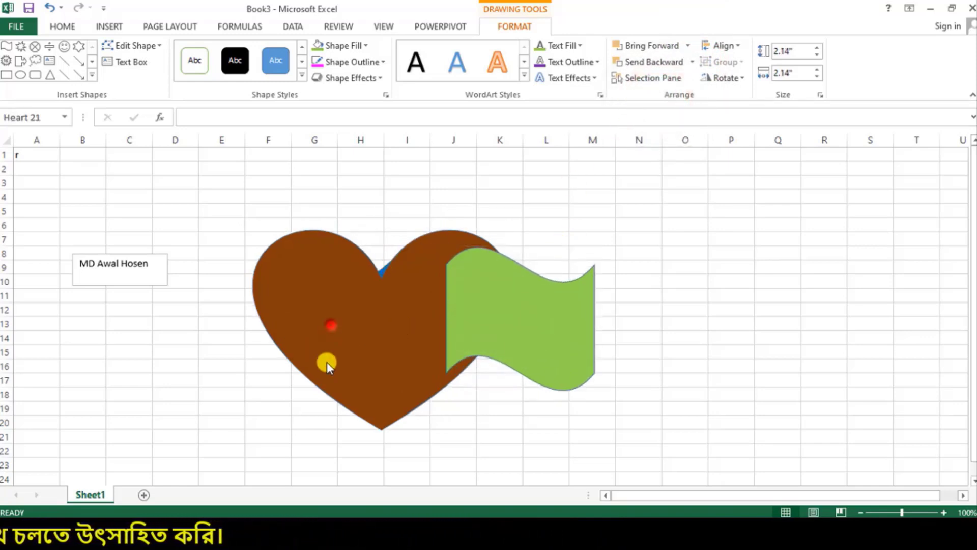
drag(327, 362, 306, 365)
drag(510, 318, 451, 342)
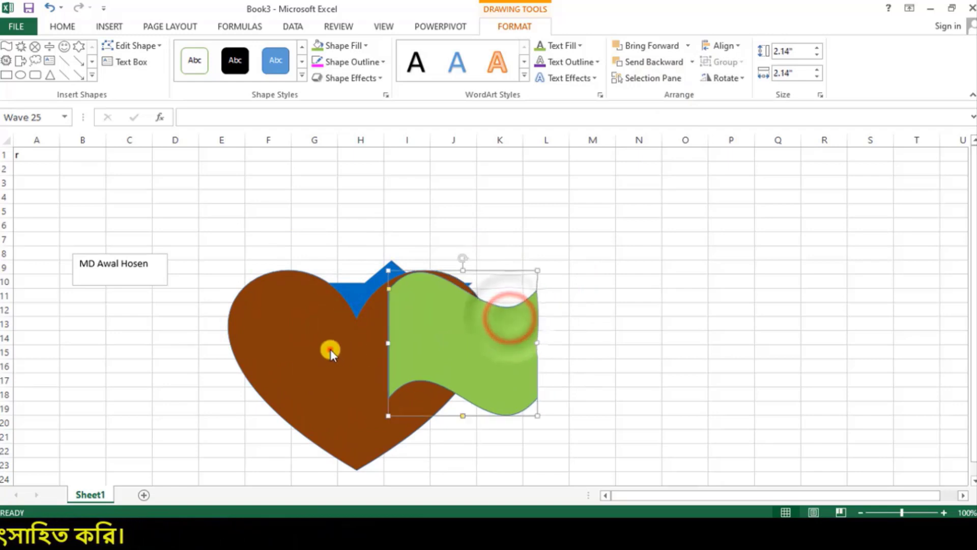
drag(331, 349, 266, 380)
mouse_move(478, 336)
mouse_down()
mouse_move(485, 368)
mouse_move(492, 343)
mouse_up()
drag(491, 340, 474, 355)
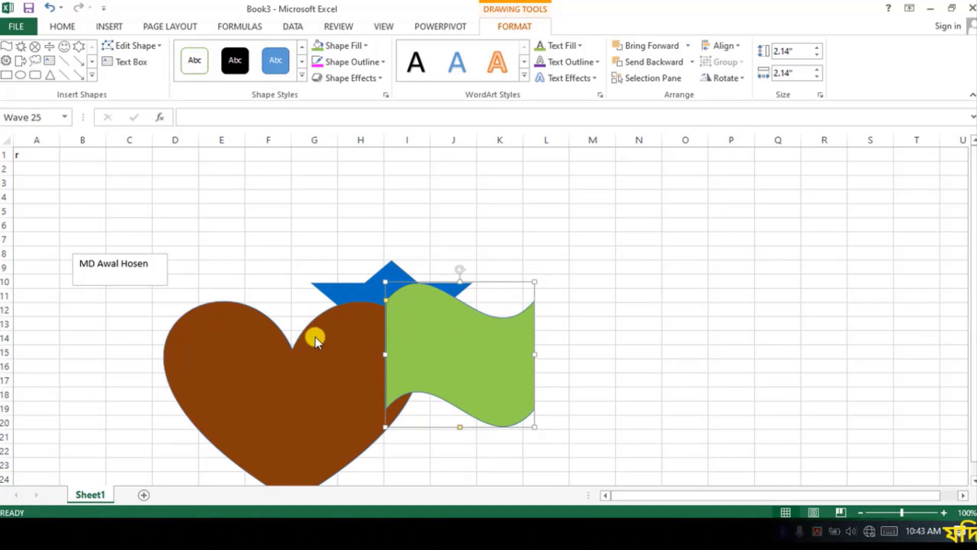
Step: Send the wave backward one level behind the heart and nudge the wave and star slightly
click(689, 62)
click(642, 83)
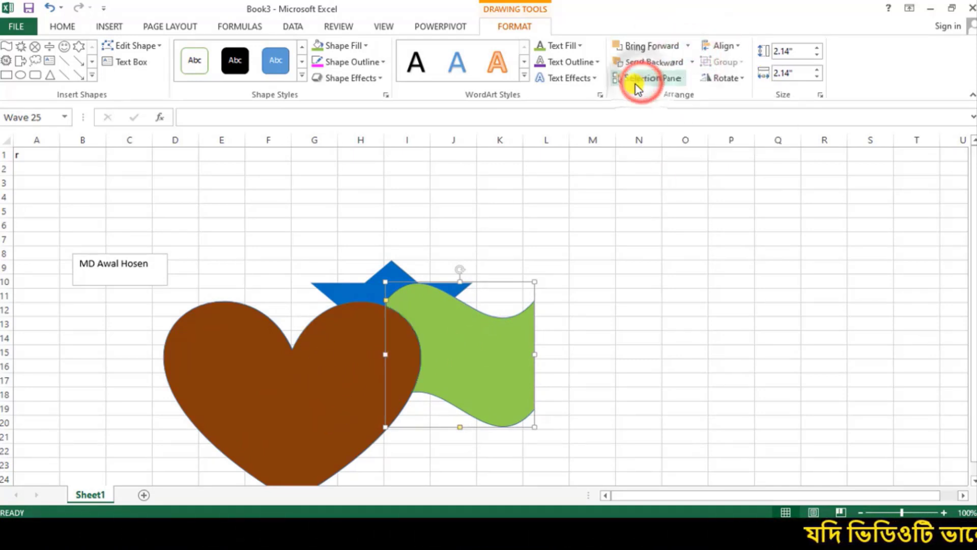
mouse_move(501, 378)
mouse_down()
mouse_move(478, 377)
mouse_move(513, 378)
mouse_up()
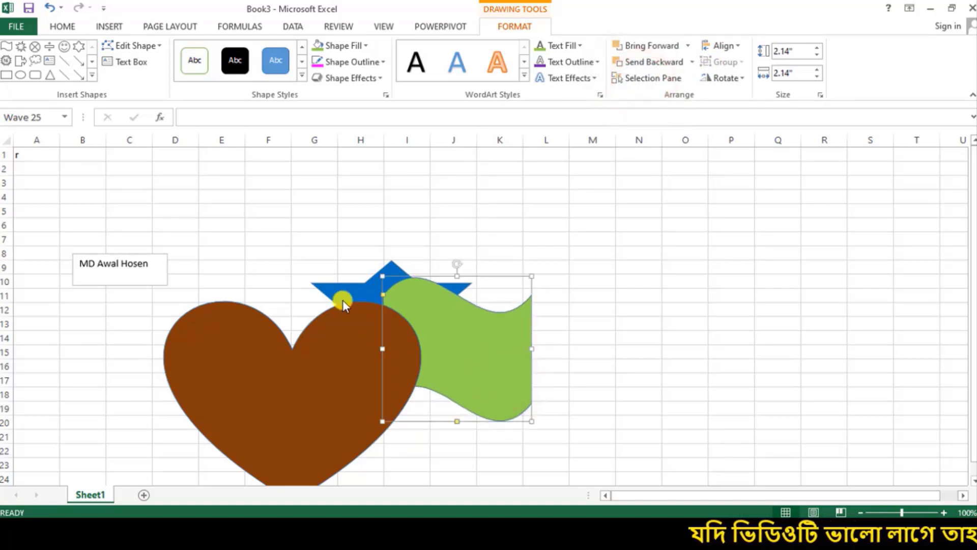
drag(353, 289, 357, 285)
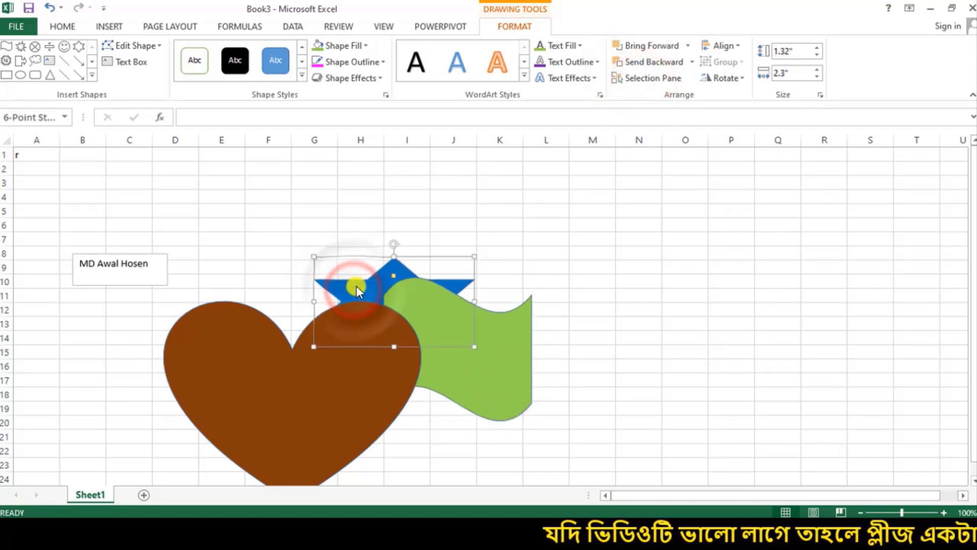
Step: Send the heart to the back and move it behind the star and wave, over columns G to L in rows 7 to 21
mouse_move(348, 376)
mouse_down()
mouse_move(319, 372)
mouse_move(352, 377)
mouse_move(343, 377)
mouse_move(354, 362)
mouse_up()
click(691, 63)
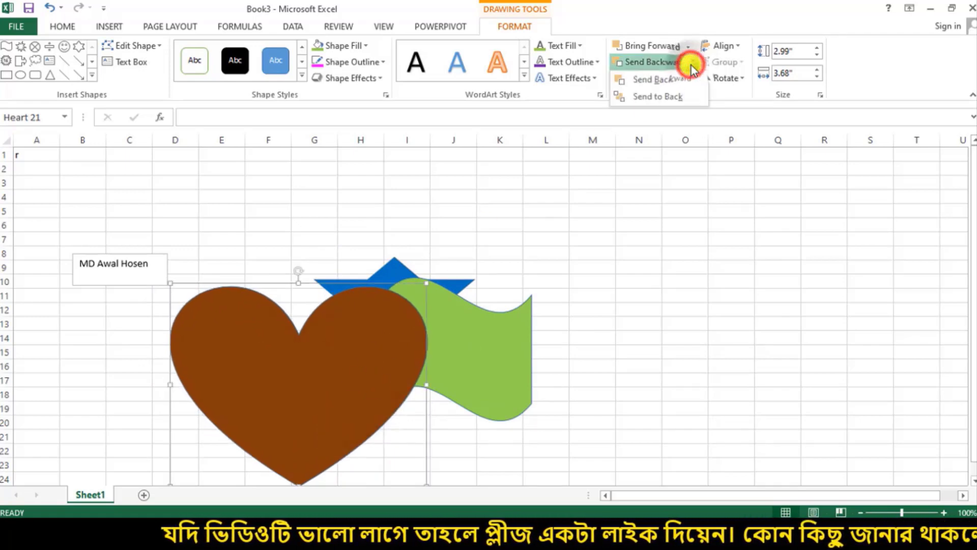
click(650, 98)
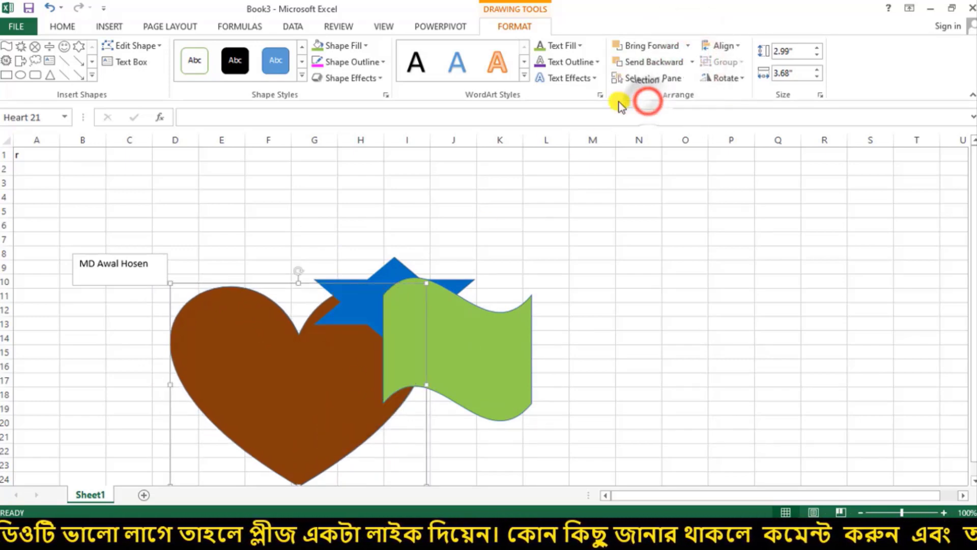
drag(307, 374, 435, 326)
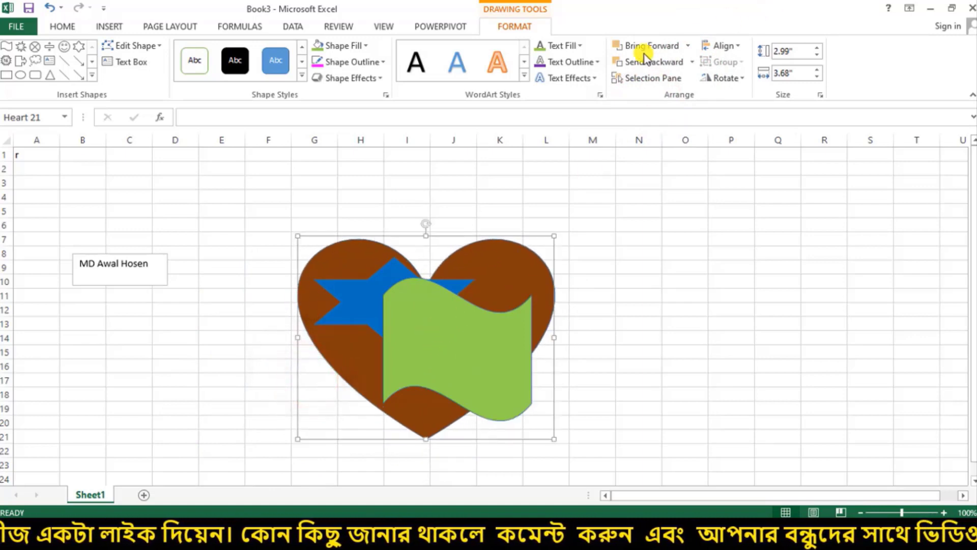
Step: Open the Selection Pane and spread the shapes apart: wave over columns C to F, heart over F to K, star over J to M
click(654, 81)
drag(438, 343, 188, 219)
click(404, 277)
drag(404, 277, 452, 167)
drag(483, 264, 449, 302)
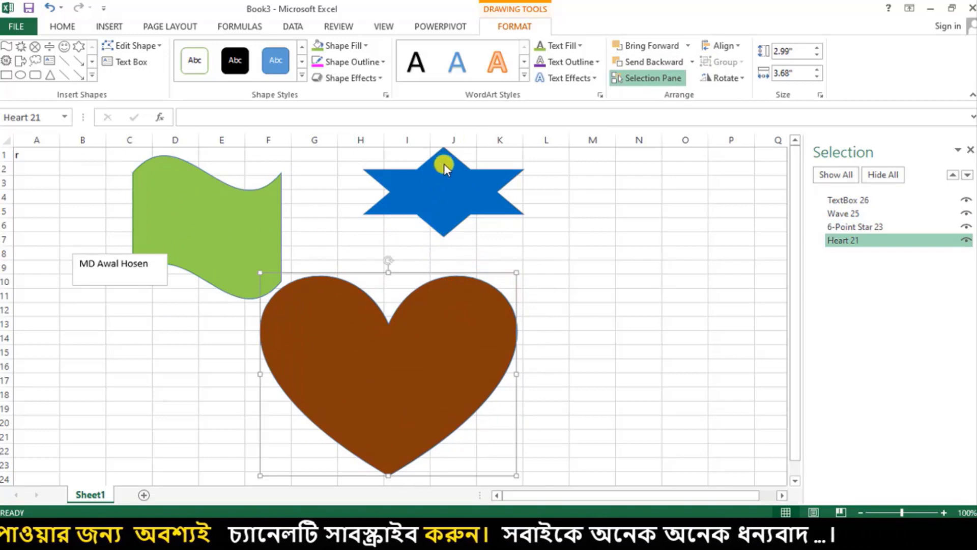
drag(435, 195, 527, 217)
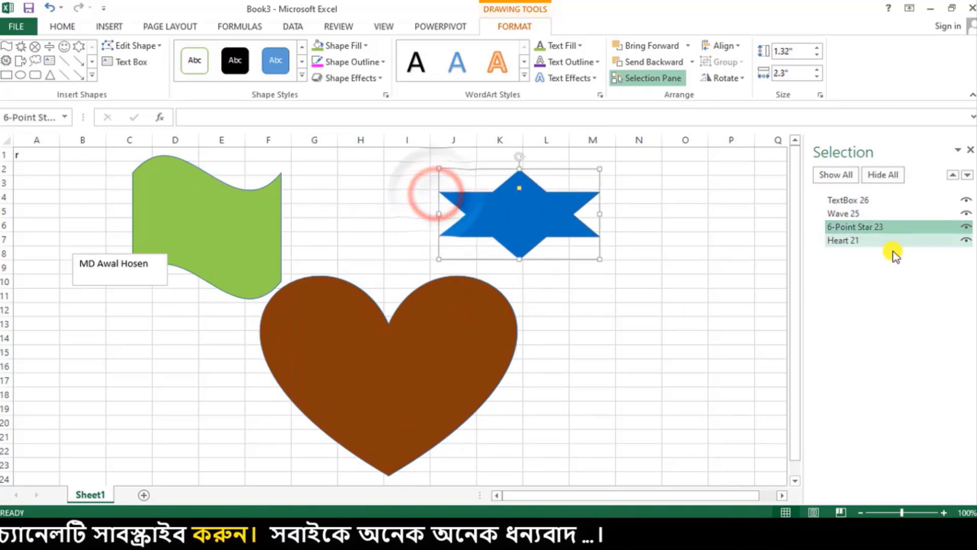
Step: Select the text box, the wave and the star one after another by their listed object names
click(870, 202)
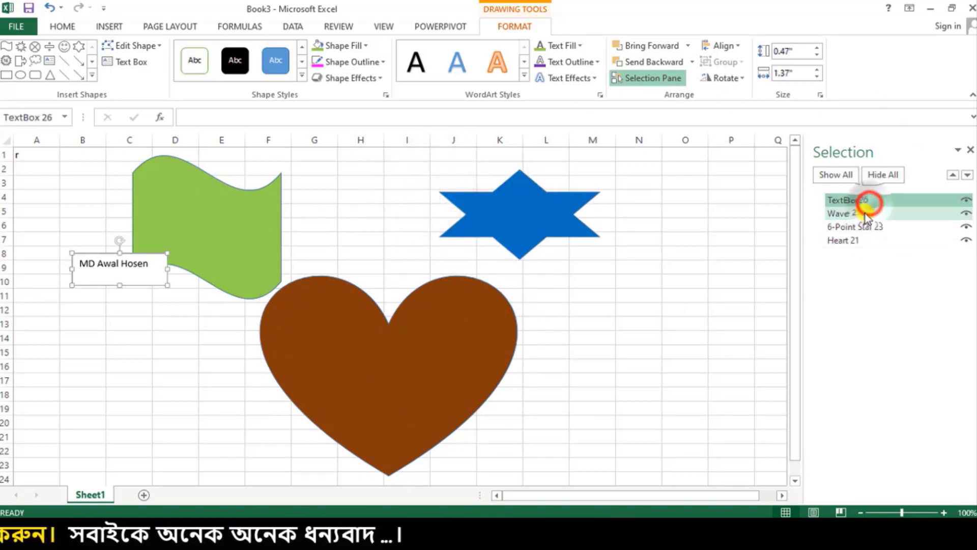
click(865, 213)
click(865, 227)
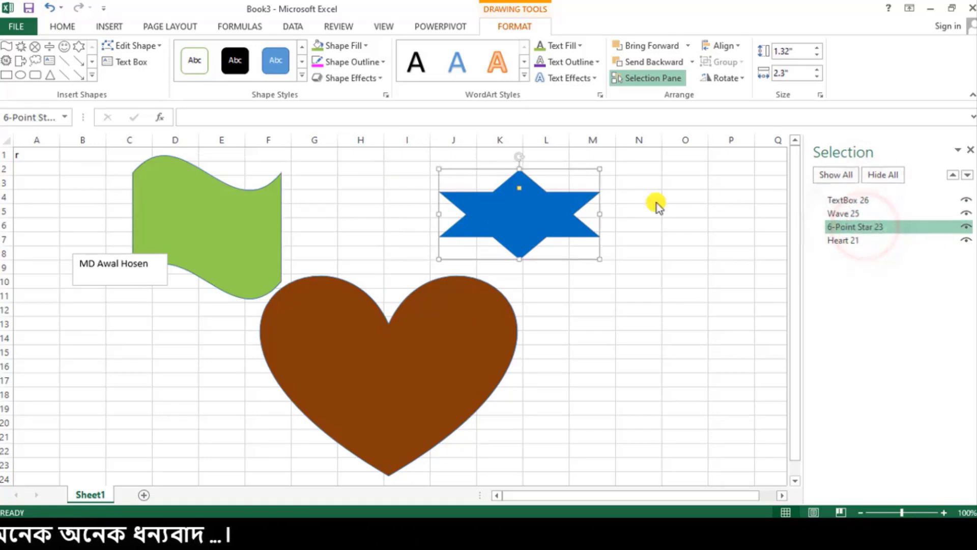
Step: Hide the text box, wave and star, move the heart up to rows 5 to 19, and hide it too
click(966, 199)
click(965, 213)
click(966, 226)
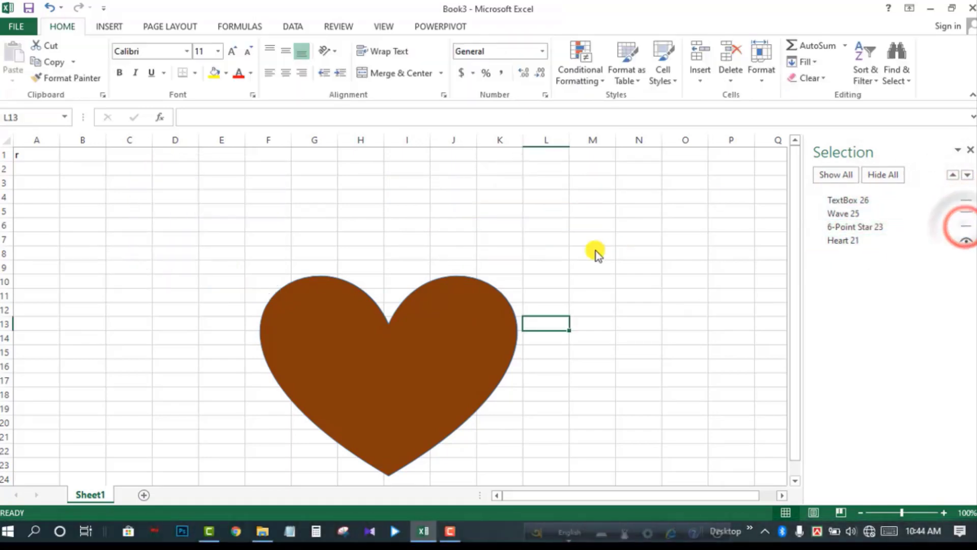
drag(364, 349, 389, 283)
click(966, 240)
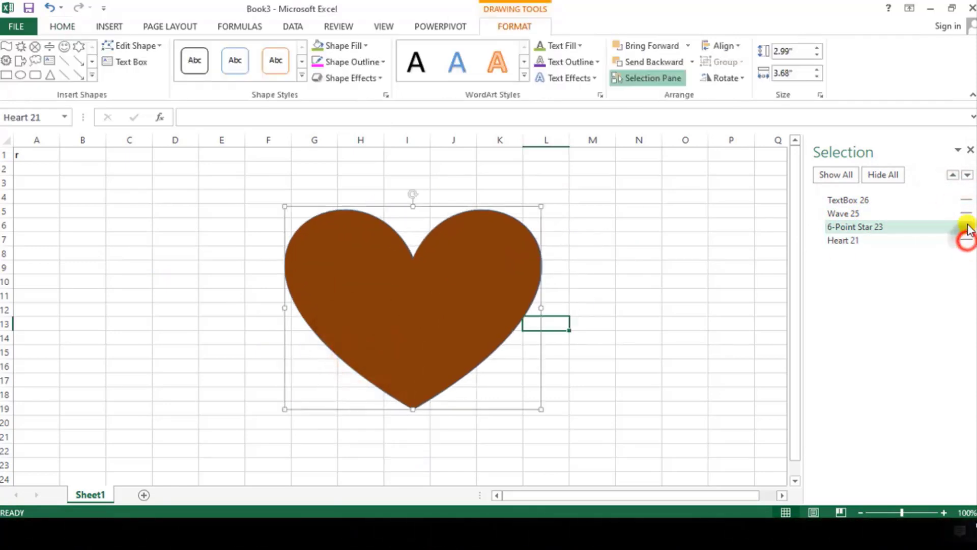
Step: Make the hidden text box, wave, star and heart visible again one by one
click(862, 199)
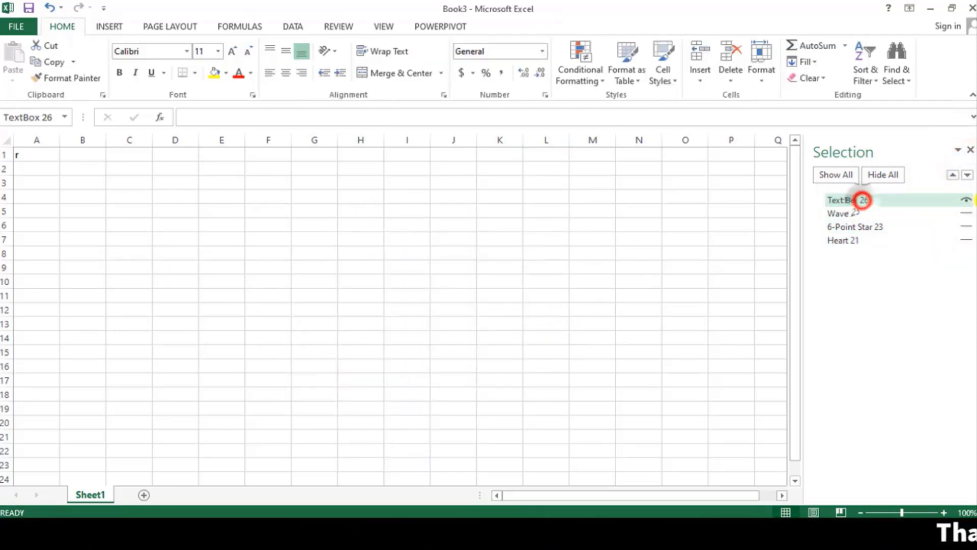
click(966, 199)
click(966, 214)
click(966, 227)
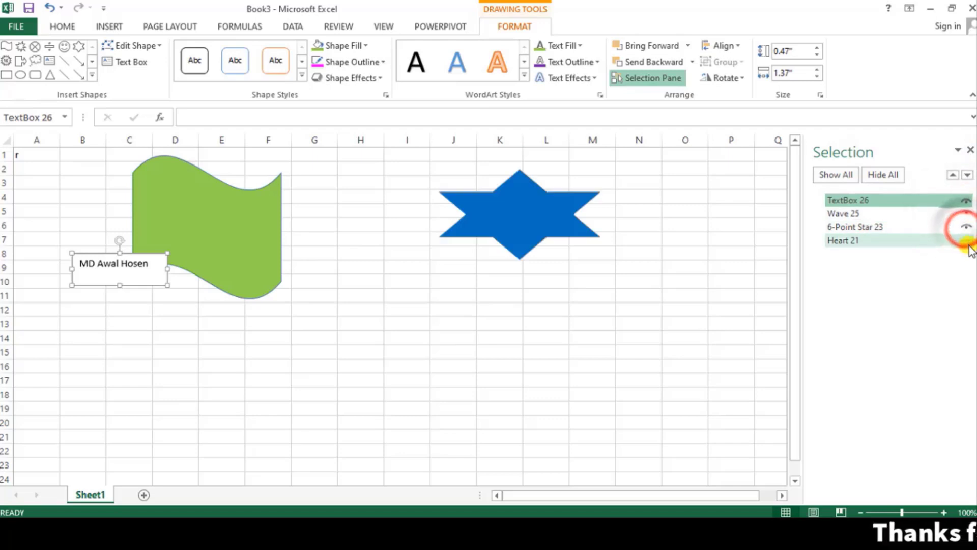
click(966, 240)
Step: Raise the heart three levels to the top of the stacking order, and lower it back to the bottom
click(871, 240)
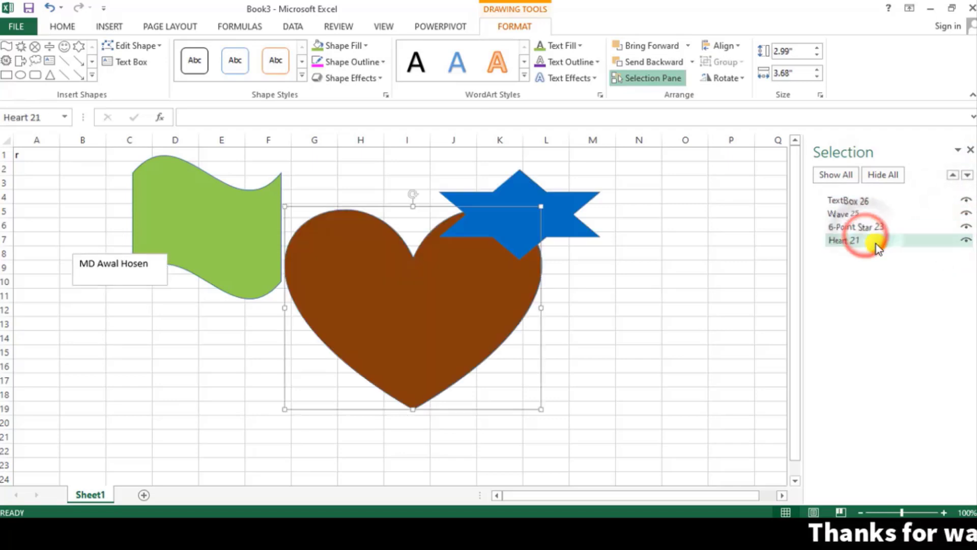
click(952, 175)
click(952, 174)
click(952, 175)
click(967, 175)
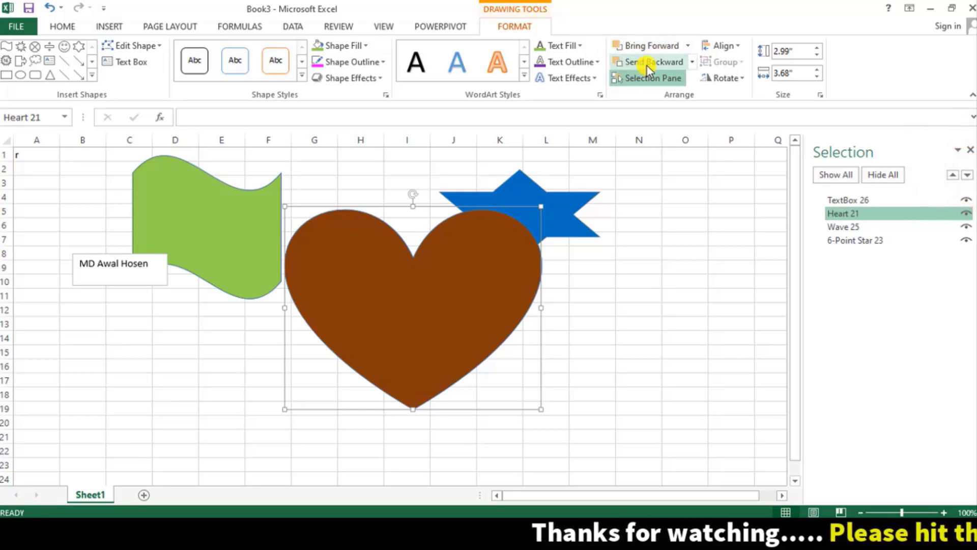
click(967, 174)
click(967, 175)
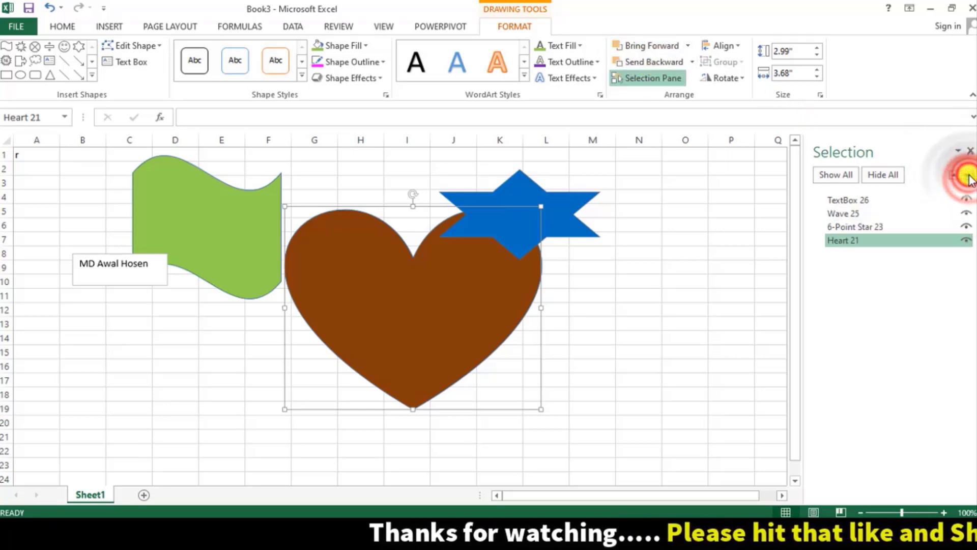
Step: Raise the heart three levels in the object list, above the text box, wave and star
click(952, 174)
click(952, 175)
click(951, 174)
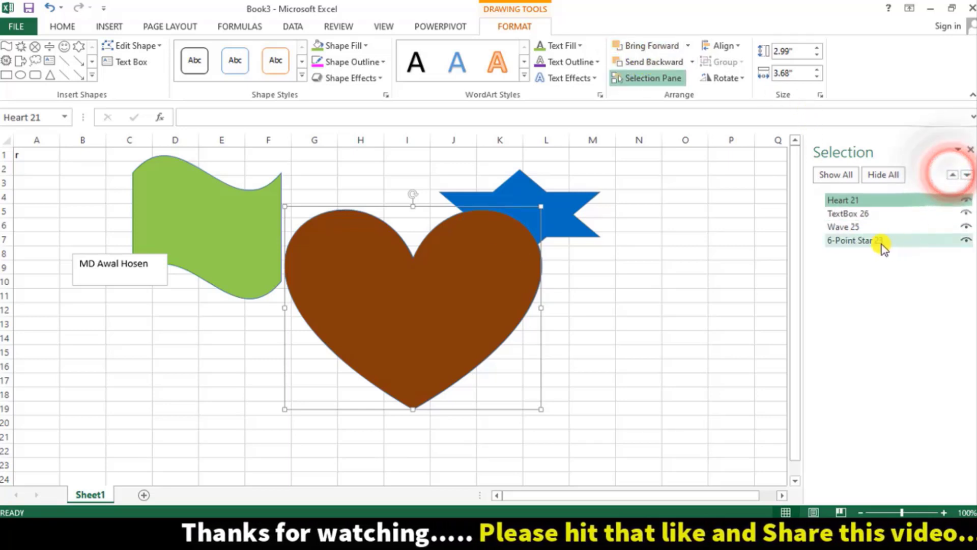
Step: Lower the heart two levels to sit between the wave and star, and move it over columns G to L in rows 3 to 17
double_click(863, 202)
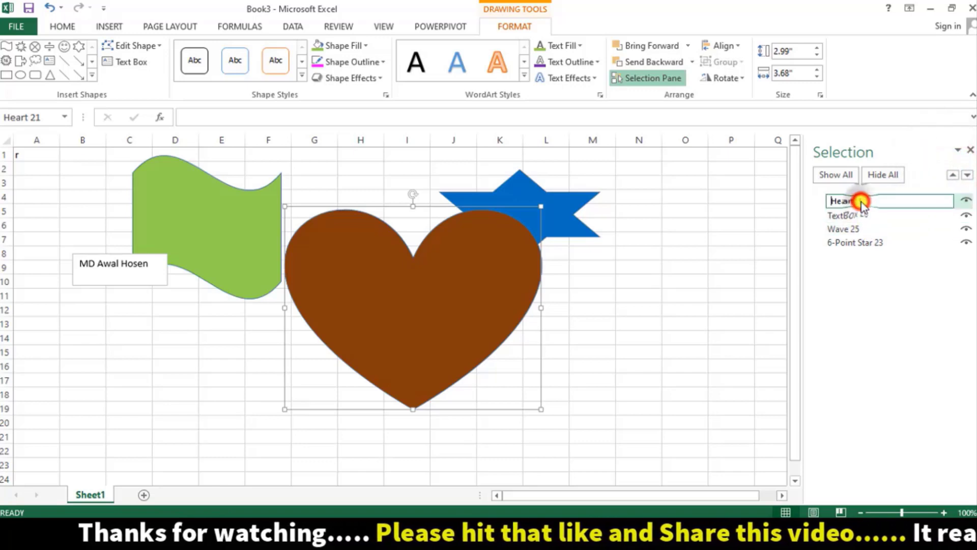
click(967, 174)
click(967, 175)
click(840, 270)
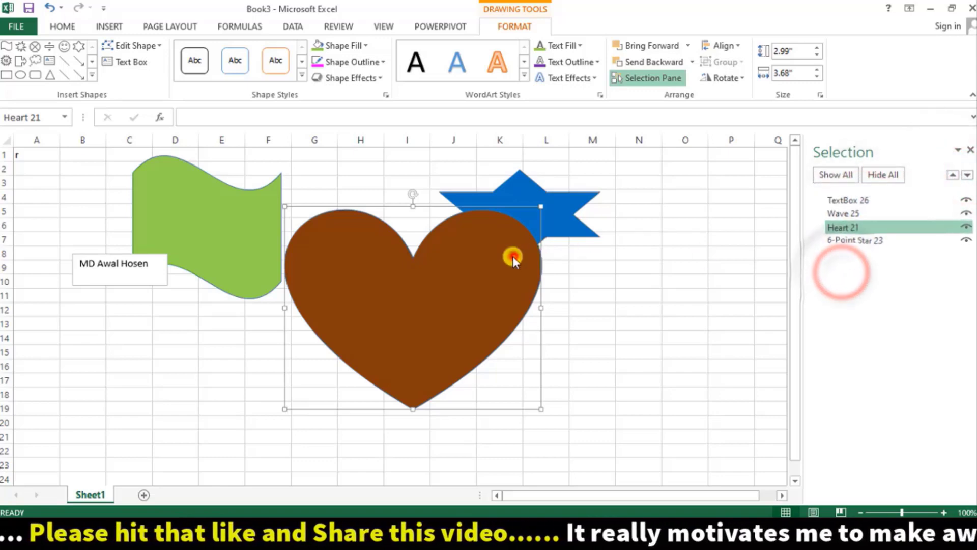
drag(512, 256, 521, 233)
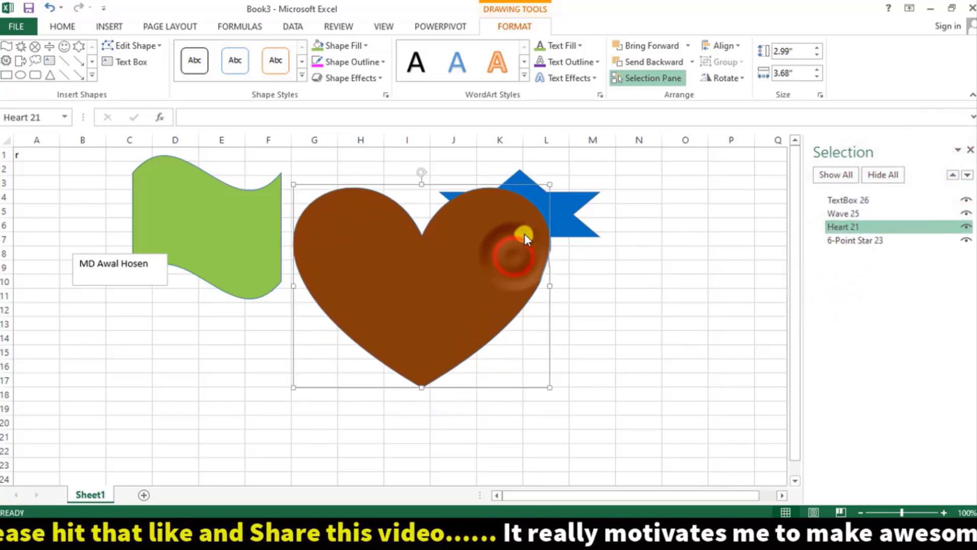
Step: Move the heart below the star, over columns G to L in rows 9 to 23, reviewing the alignment options along the way
drag(438, 242, 477, 321)
click(735, 46)
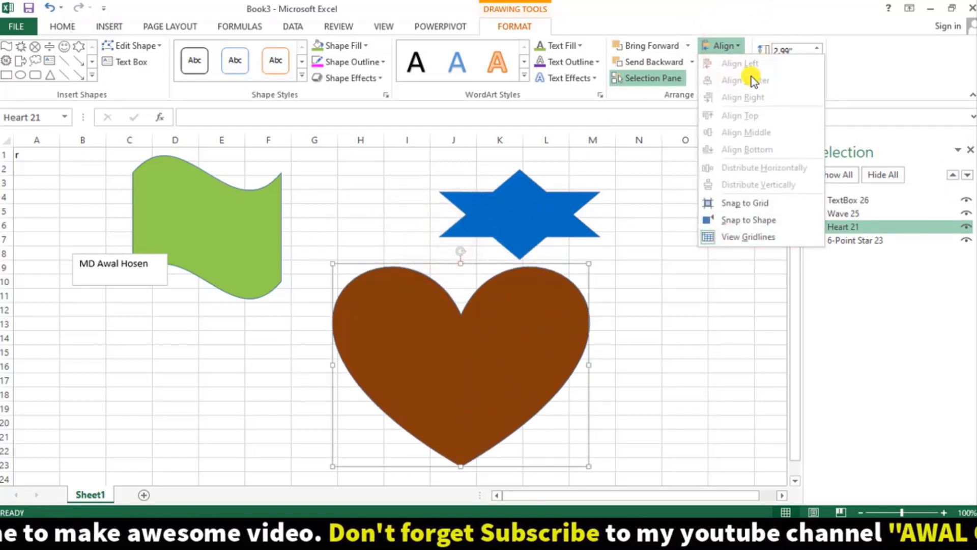
click(439, 351)
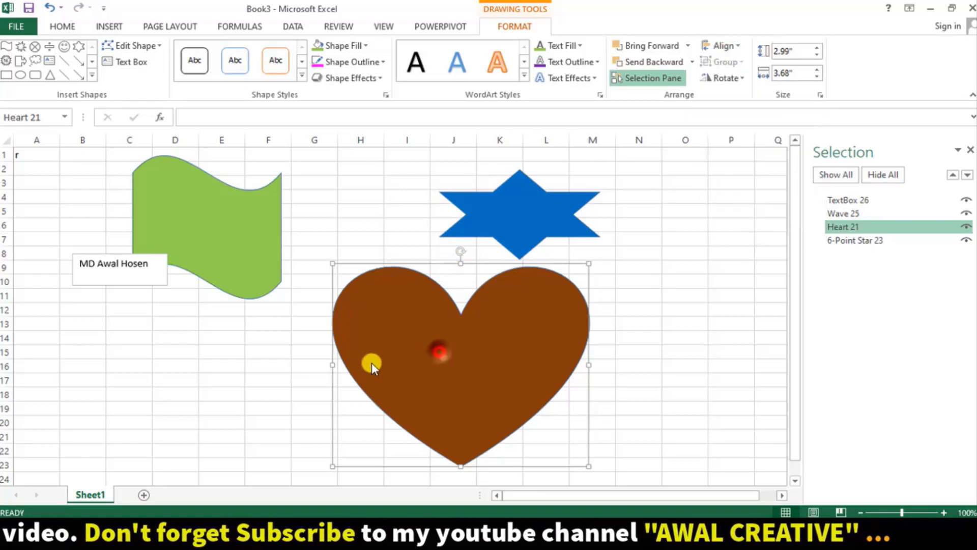
drag(439, 376, 569, 359)
click(733, 45)
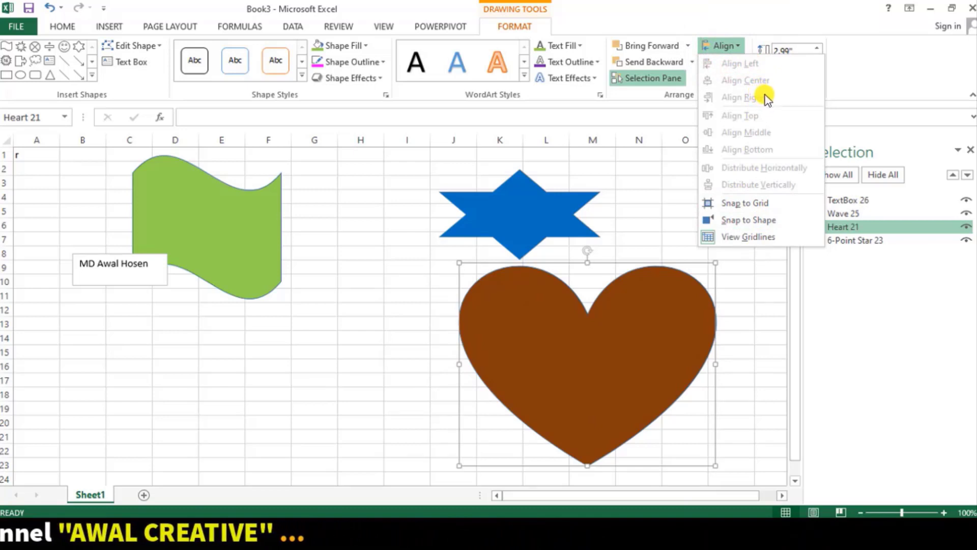
click(636, 359)
drag(580, 356, 437, 355)
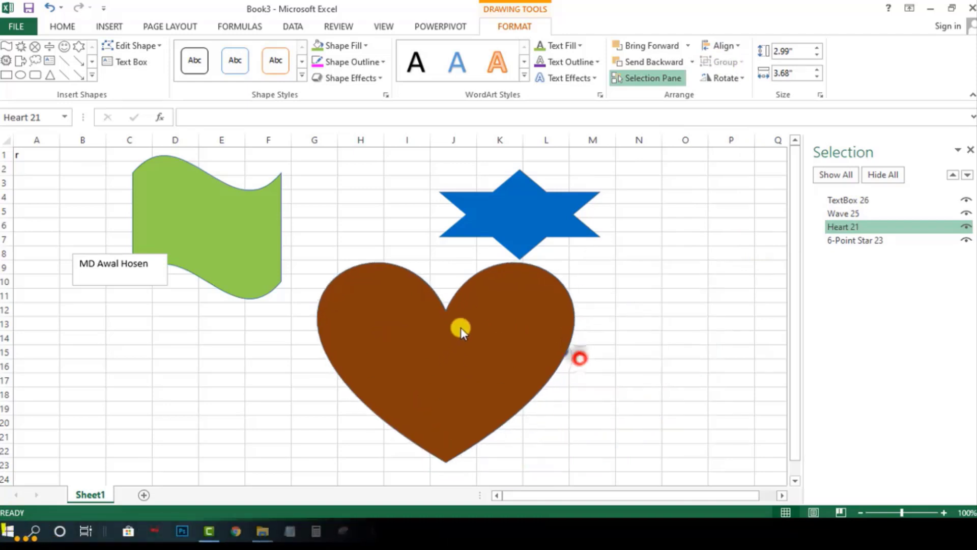
Step: Move the wave over columns D to G and group it with the star and heart
click(516, 221)
drag(185, 225, 224, 206)
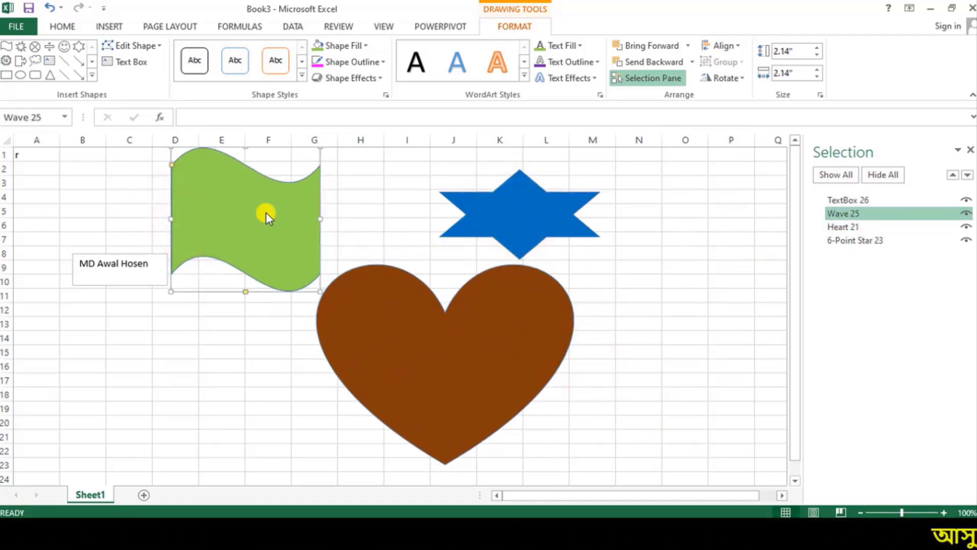
ctrl+click(545, 222)
ctrl+click(492, 313)
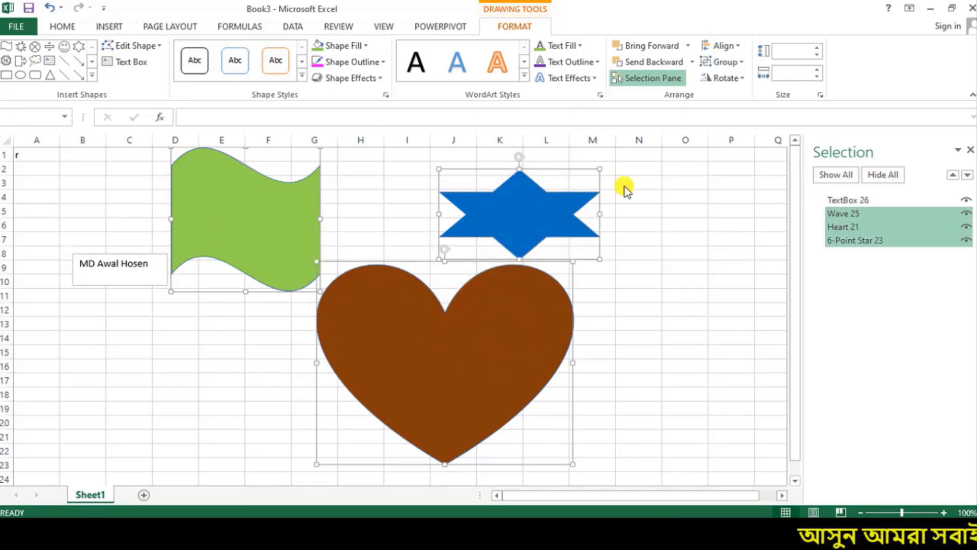
click(742, 60)
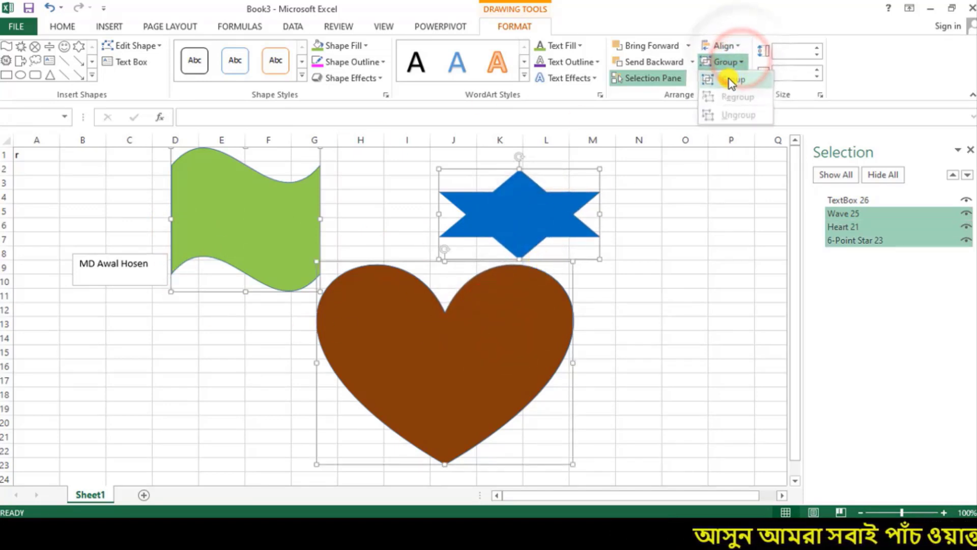
click(729, 78)
Step: Move the grouped wave, star and heart together over columns F to O
click(696, 292)
drag(506, 309, 472, 324)
drag(493, 338, 551, 351)
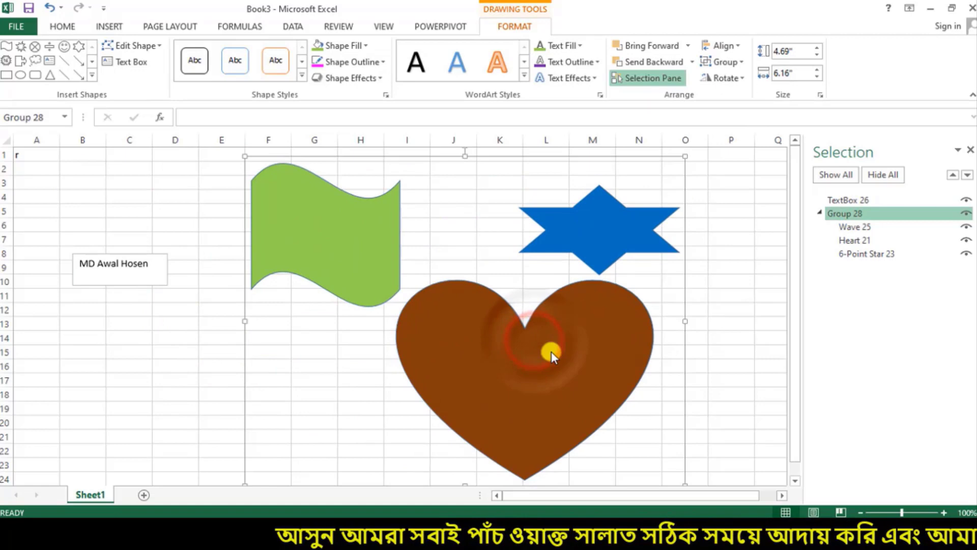
Step: Ungroup the three shapes, and place the star over columns B to F and the wave over columns E to H
click(743, 63)
click(737, 115)
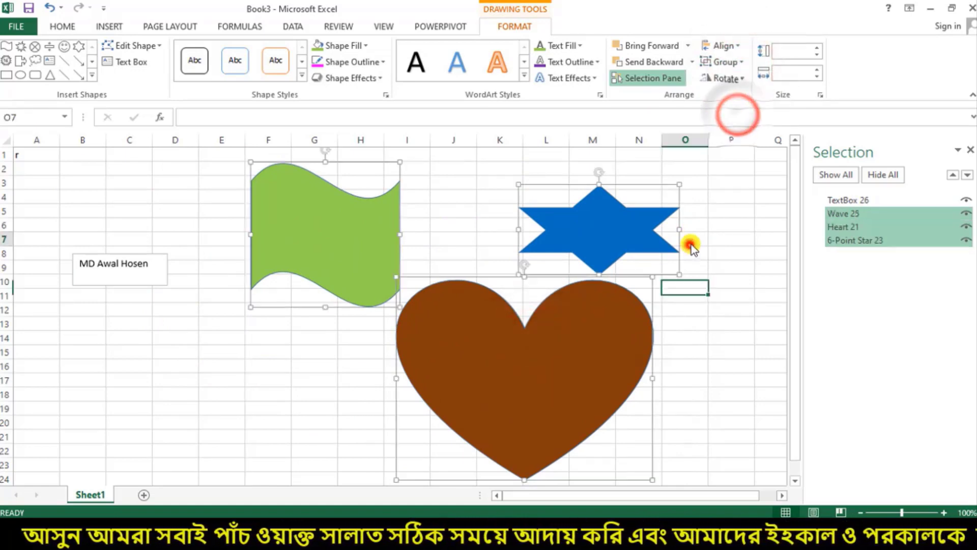
click(688, 244)
click(554, 366)
drag(615, 220, 228, 233)
drag(352, 225, 321, 225)
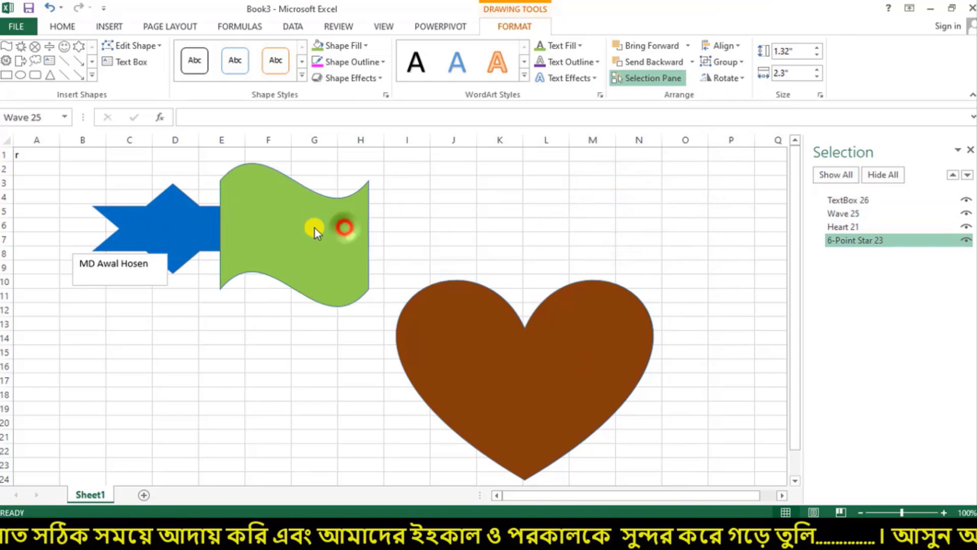
Step: Move the heart over columns K to P in rows 3 to 17
click(743, 77)
click(292, 247)
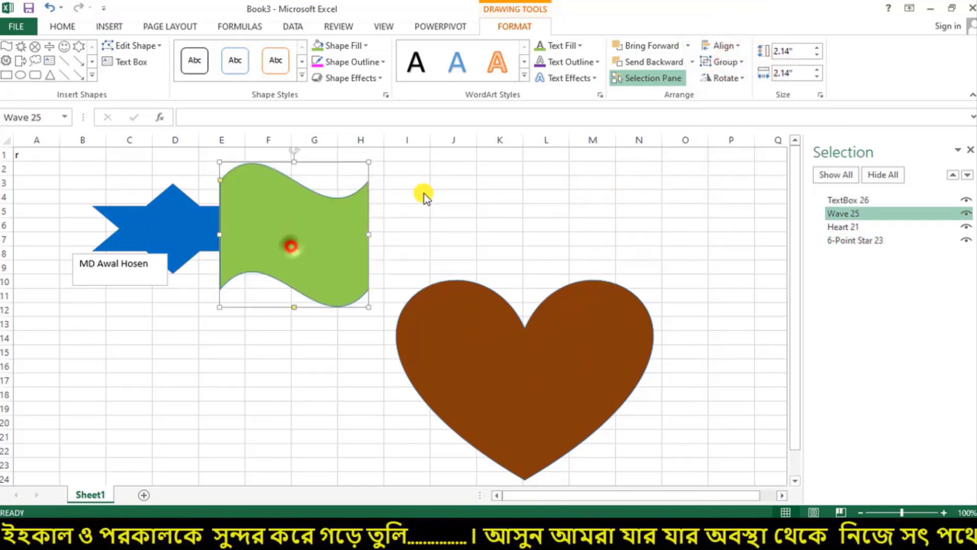
drag(509, 375, 620, 272)
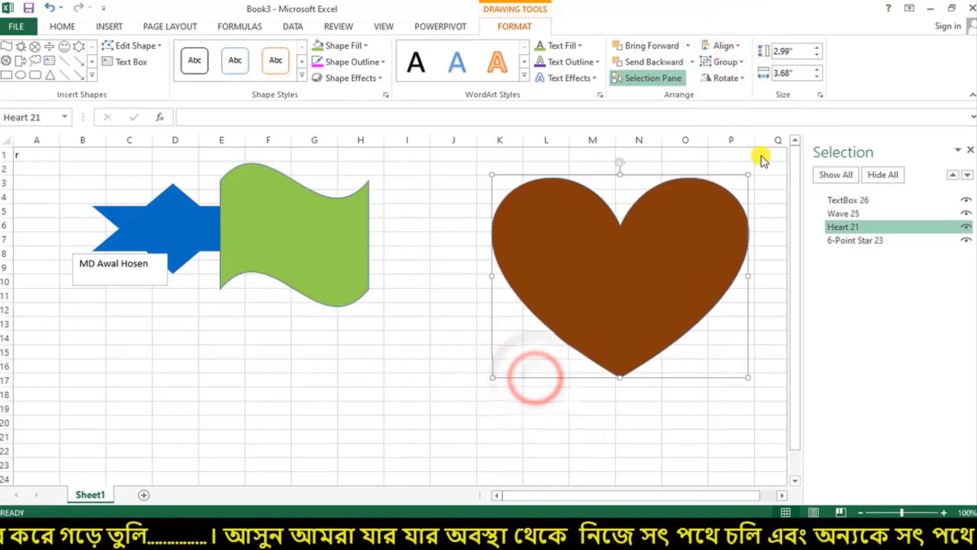
Step: Open the heart's detailed rotation settings in place of the Selection Pane, and enlarge the heart to 3.77" high and 3.85" wide
click(743, 78)
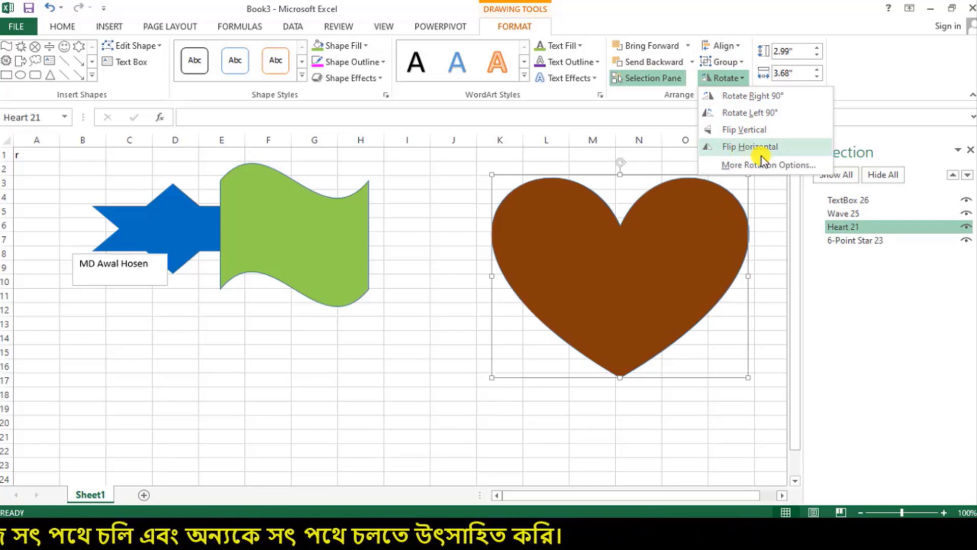
click(789, 166)
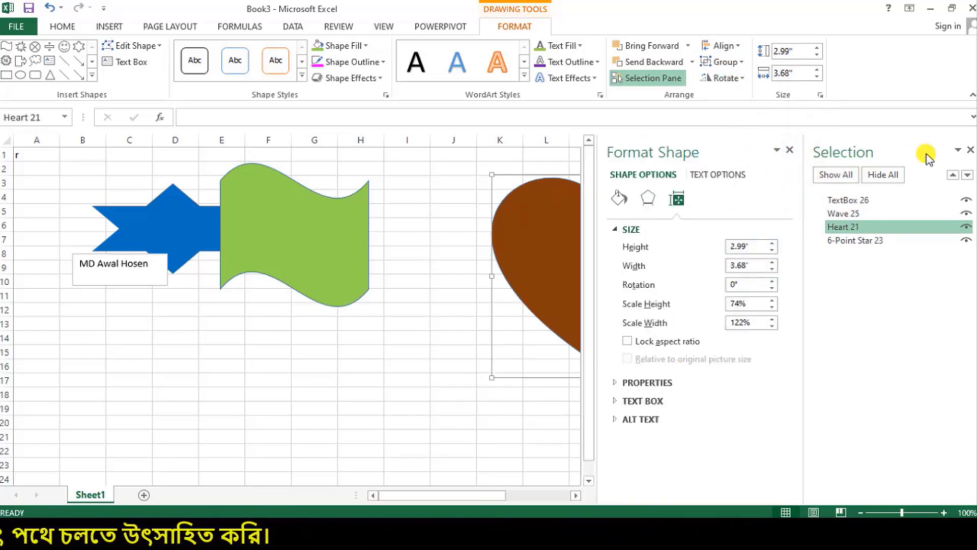
click(970, 151)
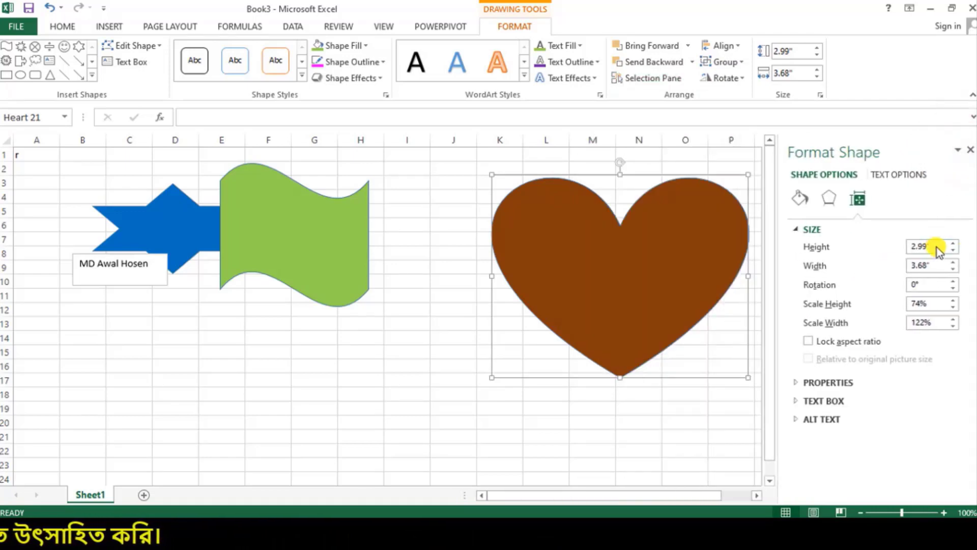
drag(951, 242, 951, 244)
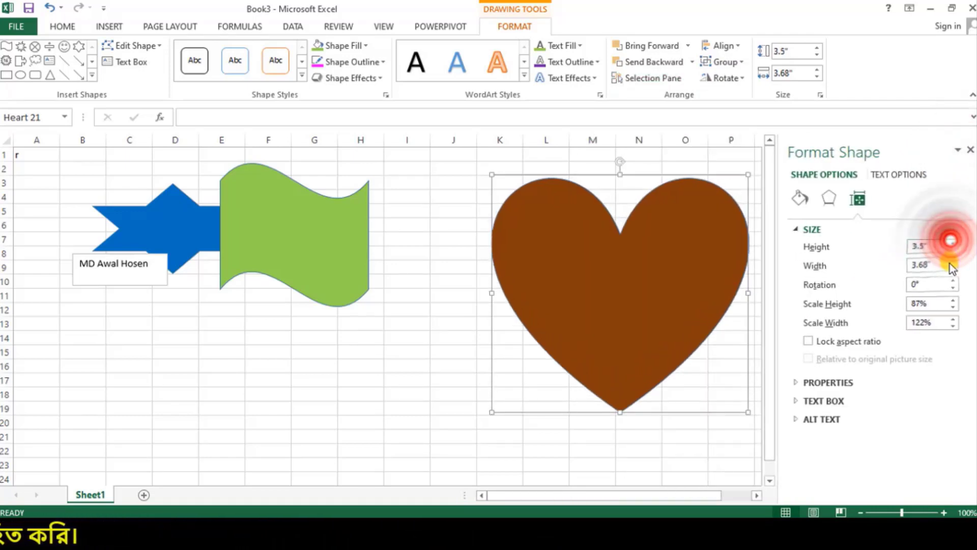
drag(953, 300, 952, 319)
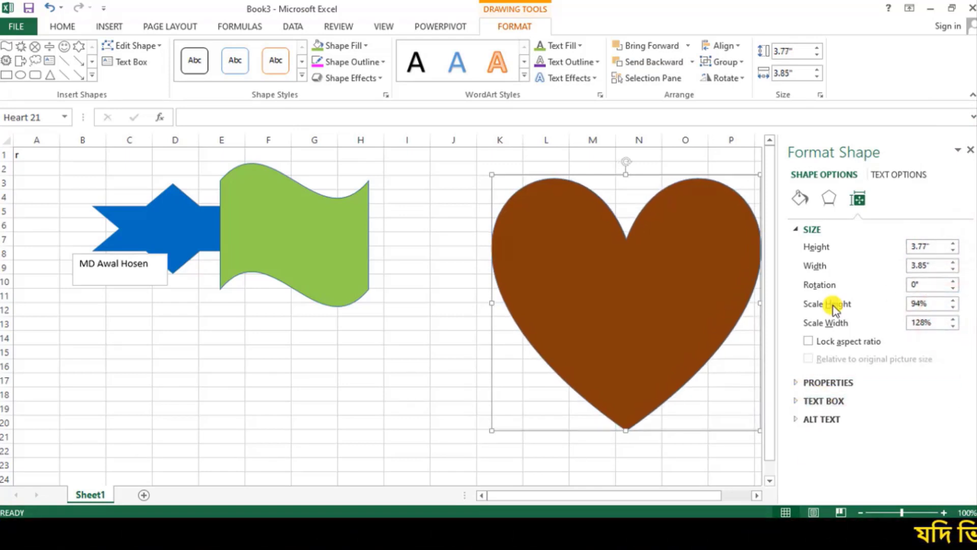
Step: Set the heart's height to 3.1" and rotation to 48°, close its format settings, and move it over columns K to P
drag(953, 249, 953, 285)
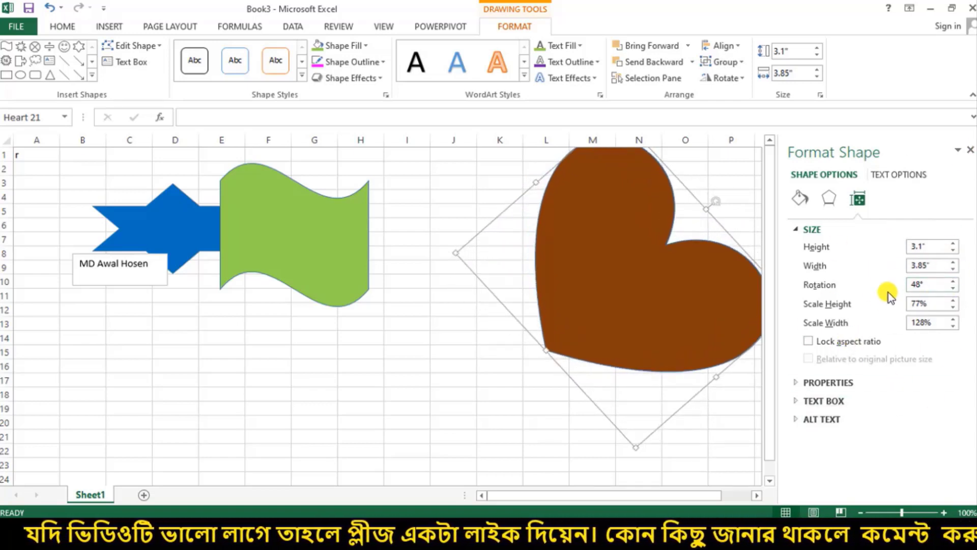
click(968, 149)
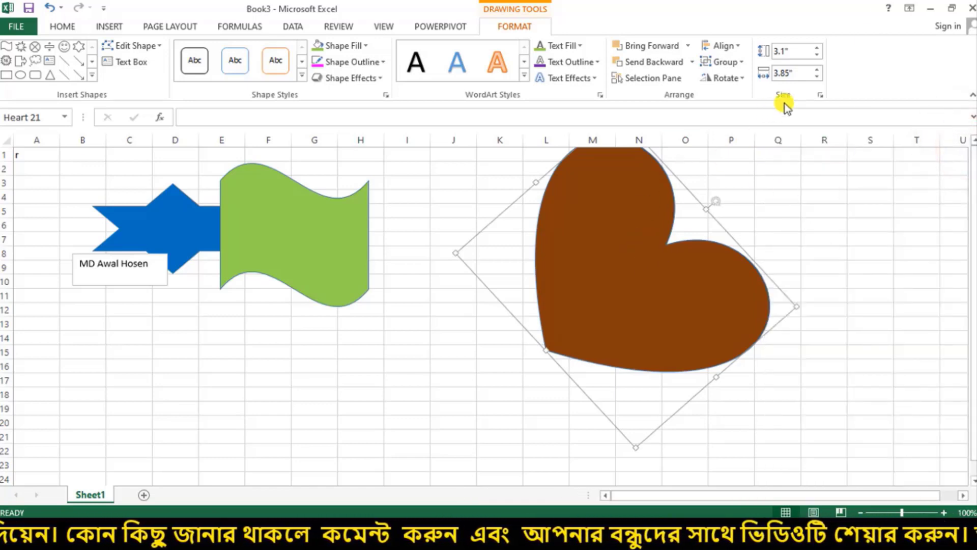
drag(627, 218, 584, 251)
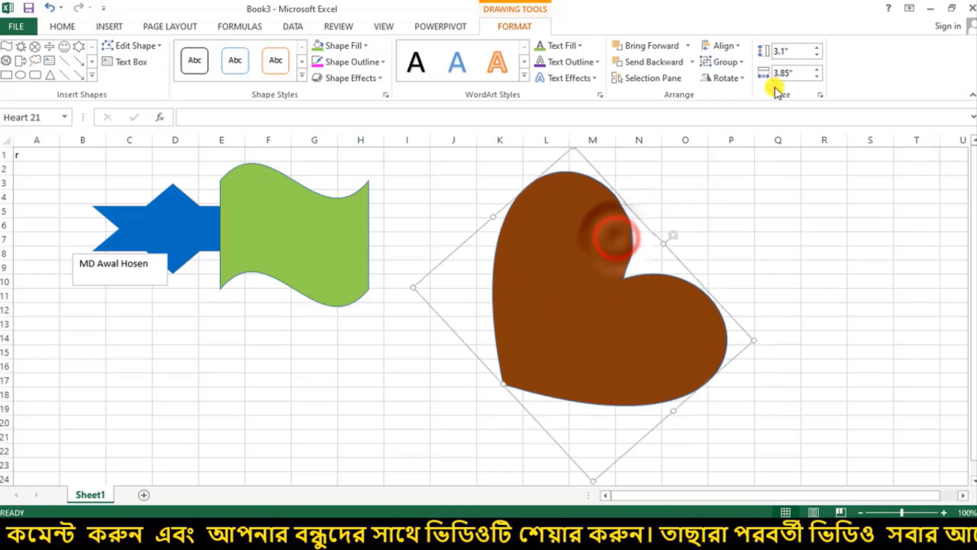
Step: Set the heart's height to 4" and its width to 5"
click(792, 51)
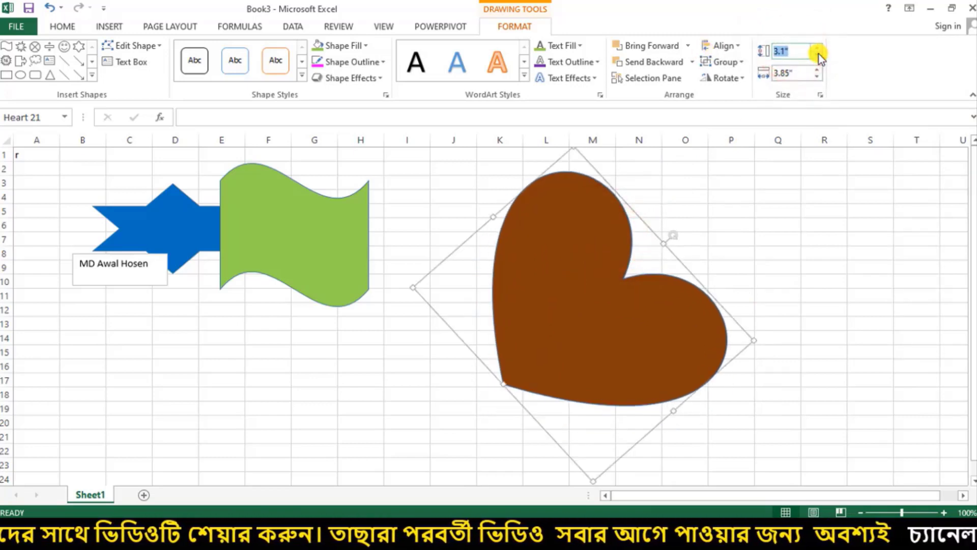
text(4)
click(797, 73)
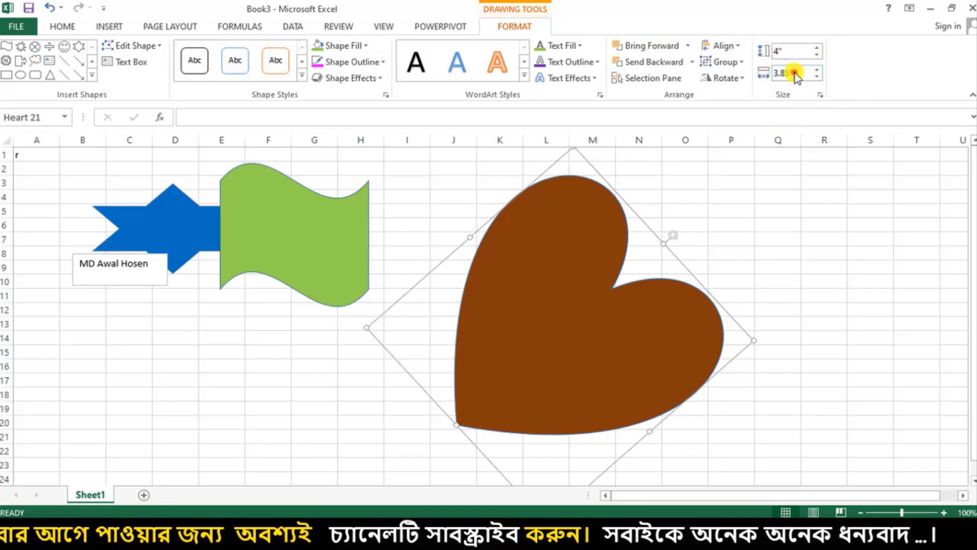
drag(795, 73, 771, 78)
text(5)
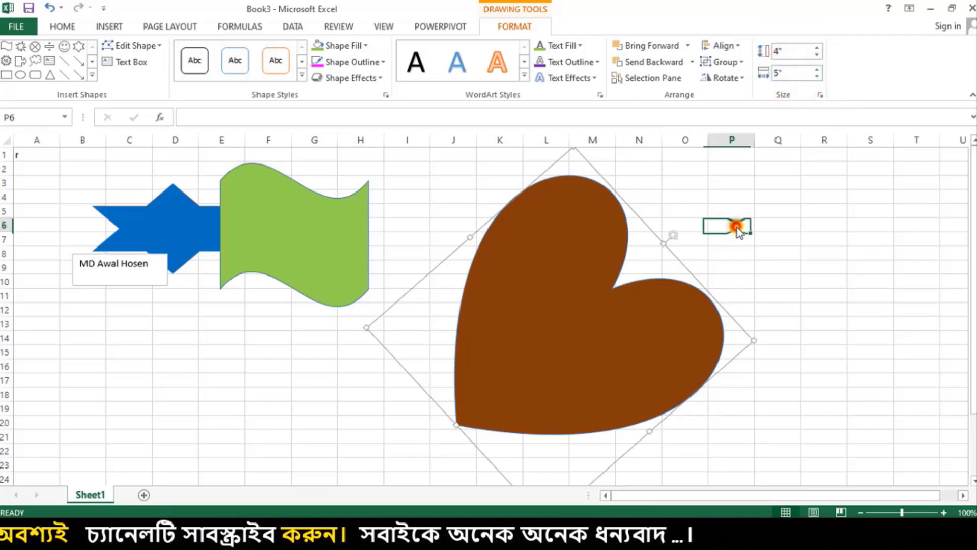
click(607, 374)
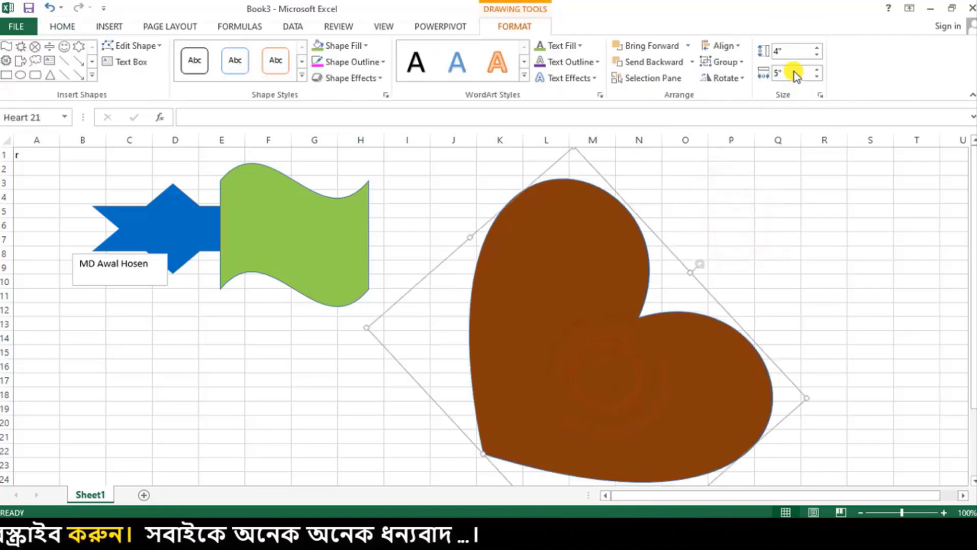
Step: Lock the heart's aspect ratio in its detailed size settings, and enter a height of 8" followed by a width of 5"
click(820, 95)
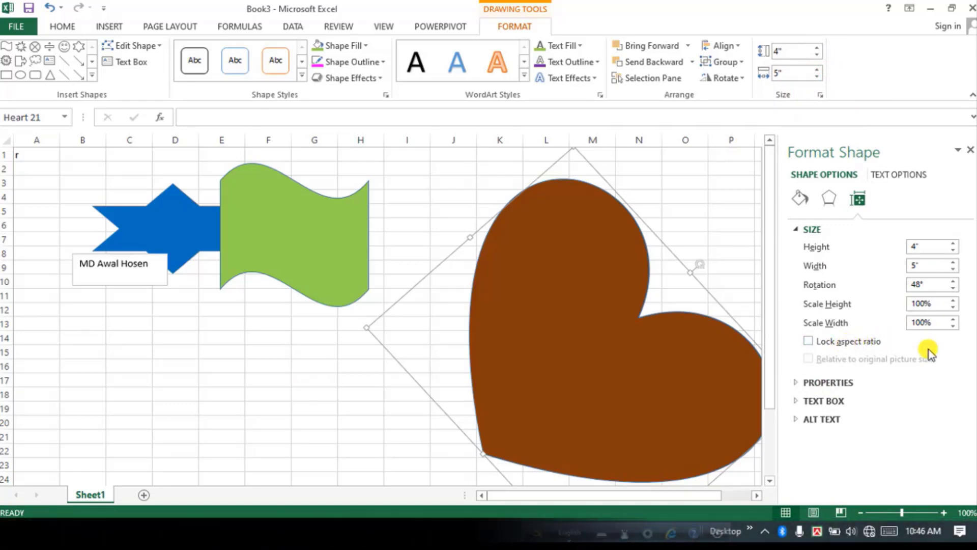
click(809, 341)
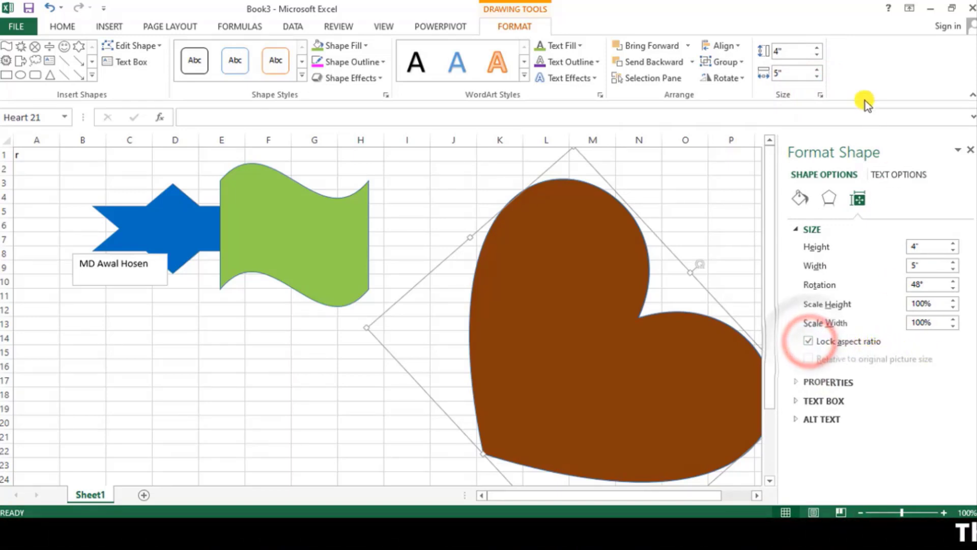
click(786, 51)
drag(786, 51, 753, 54)
text(8)
click(865, 71)
drag(804, 74, 746, 82)
text(5)
click(867, 66)
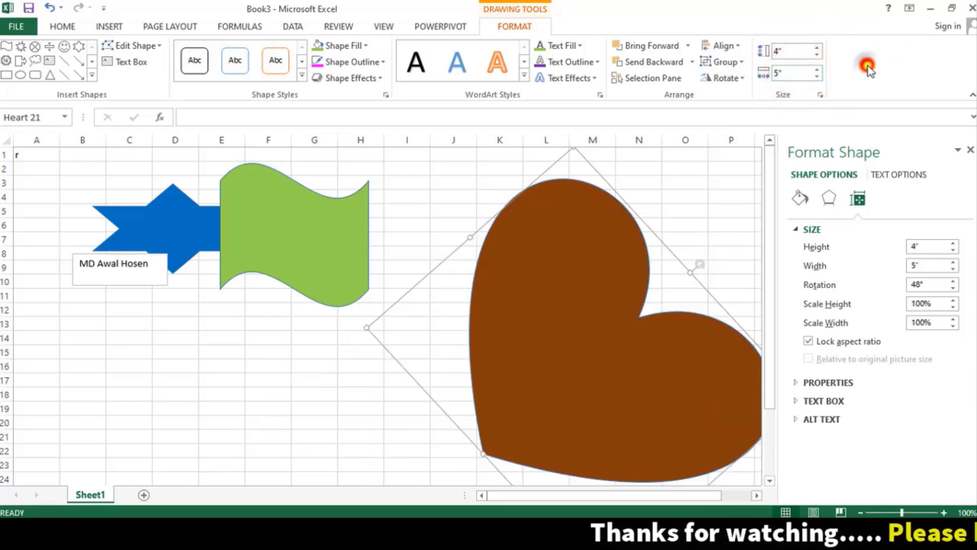
Step: Move the heart over columns I to O, turn off its aspect ratio lock, and close the format settings
drag(590, 286, 529, 264)
drag(799, 47, 780, 57)
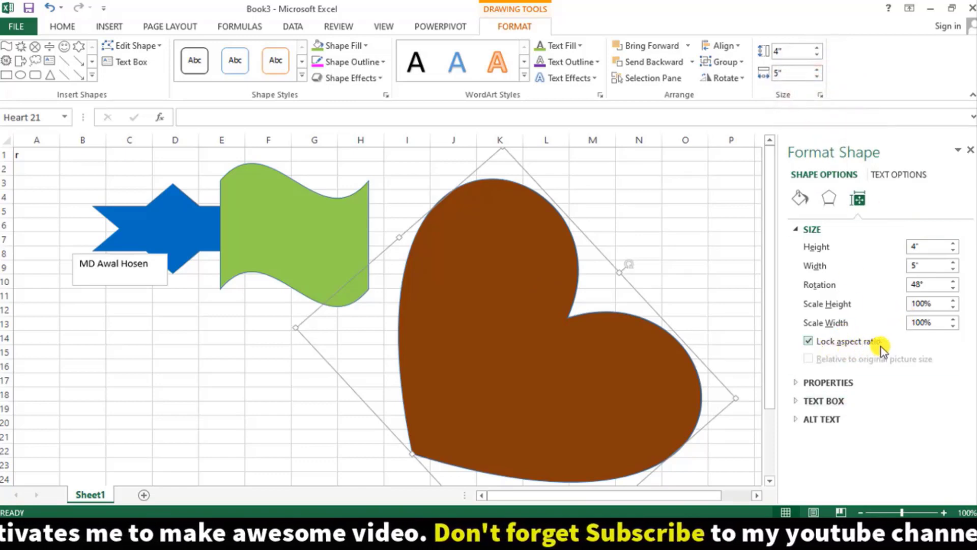
click(813, 346)
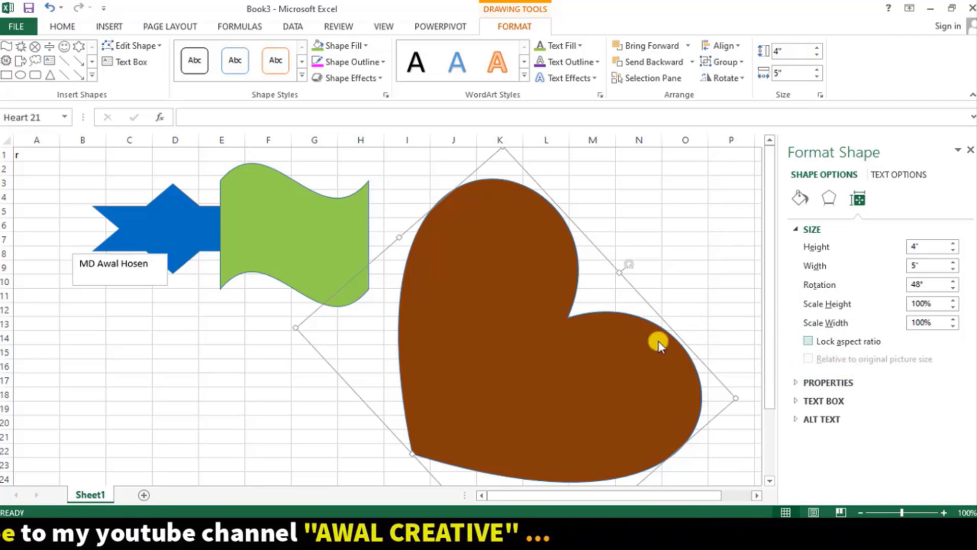
drag(528, 312, 512, 296)
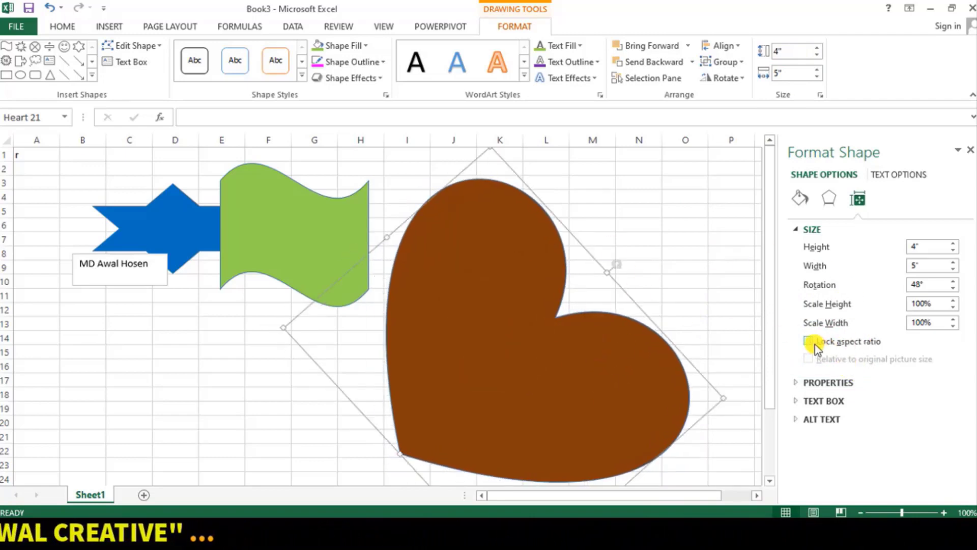
click(969, 149)
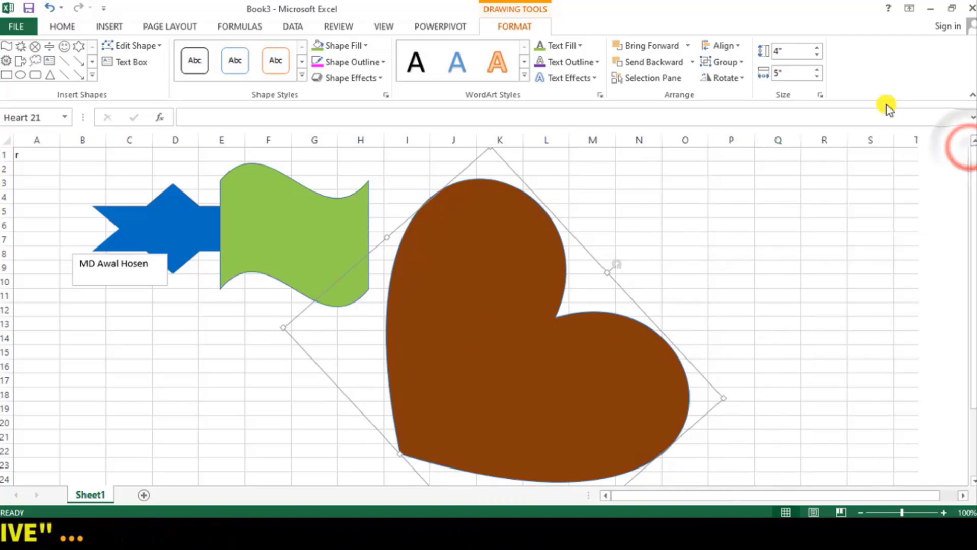
click(108, 26)
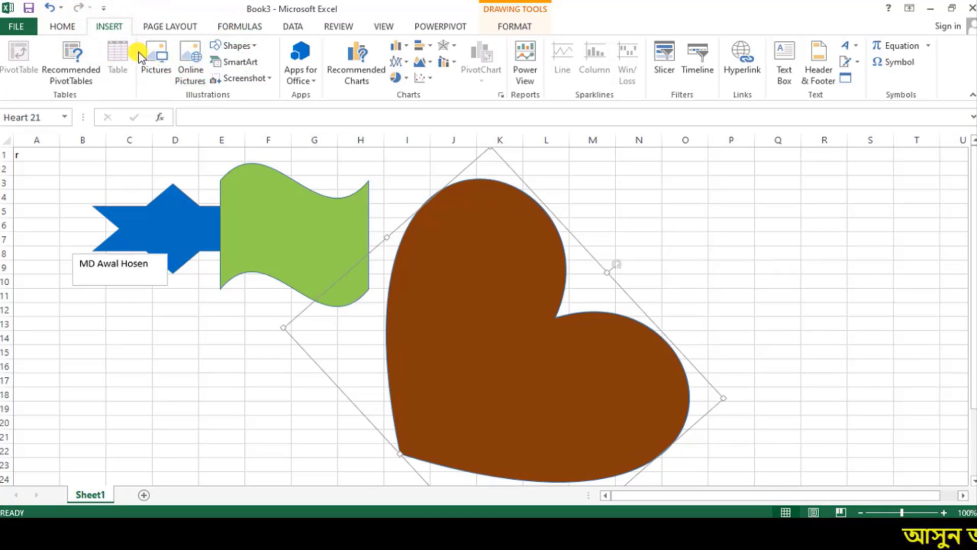
click(243, 61)
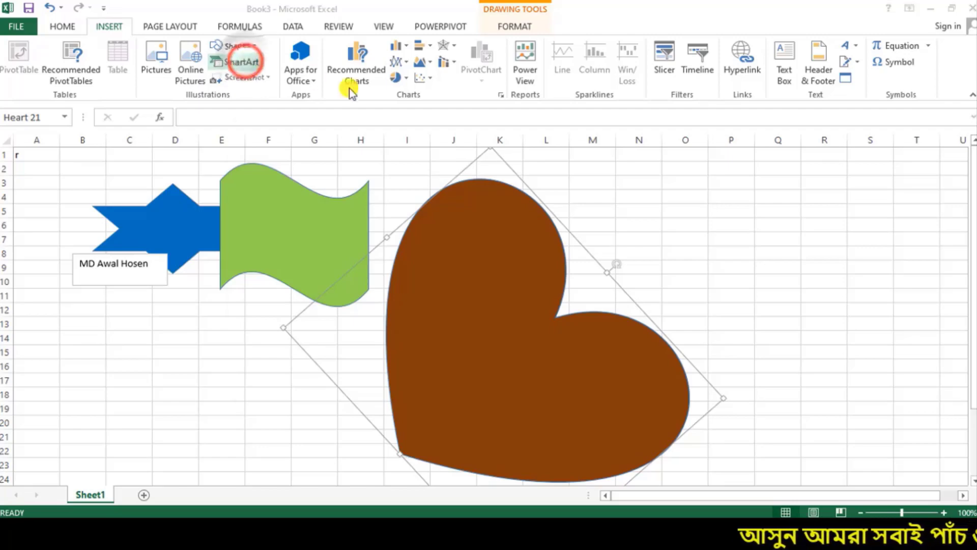
click(730, 140)
Step: Delete the heart, wave and star from the sheet
click(545, 347)
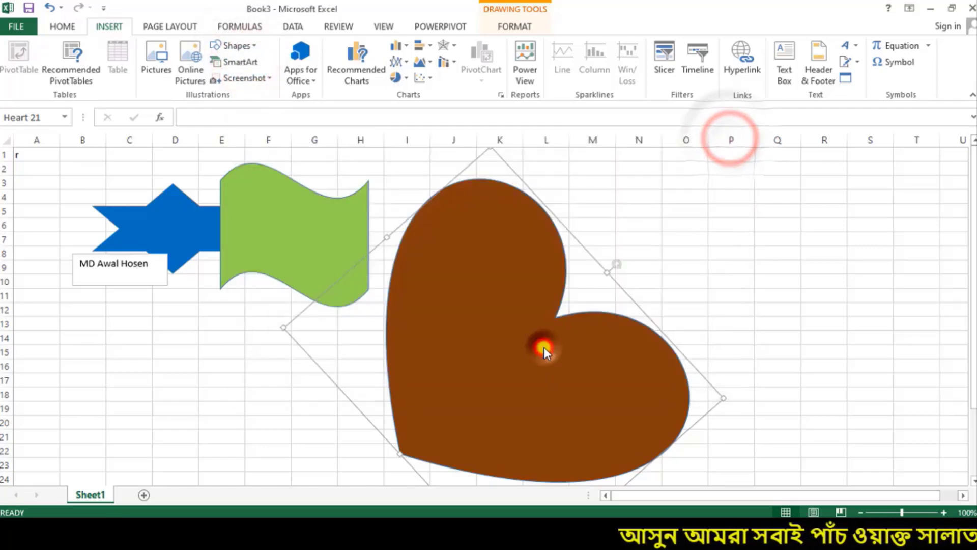
key(Delete)
click(316, 264)
key(Delete)
click(188, 238)
key(Delete)
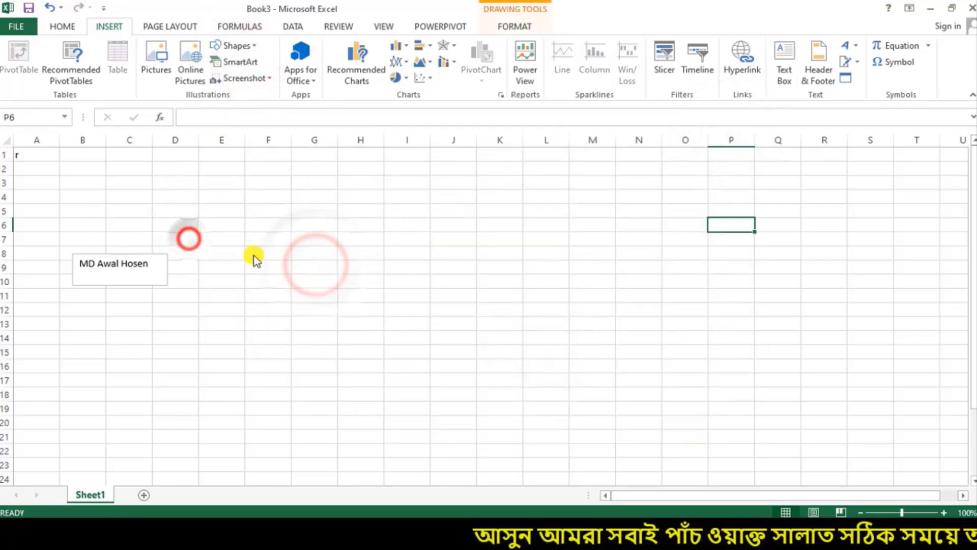
Step: Delete the leftover text box spanning columns B to D around row 9
click(155, 264)
click(168, 260)
key(Delete)
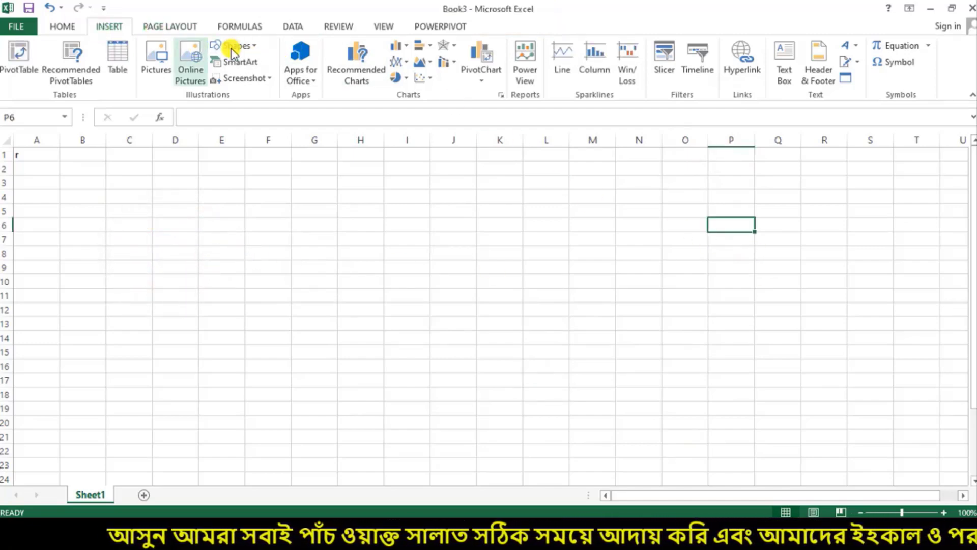
Step: Open the SmartArt graphic chooser and examine its List, Process, Cycle, Hierarchy and Relationship layouts
click(250, 62)
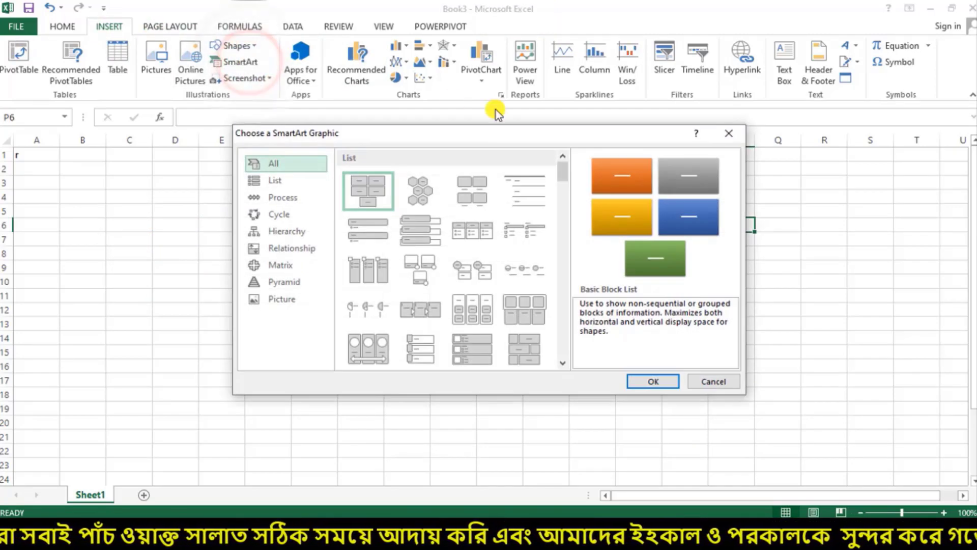
drag(509, 134, 517, 184)
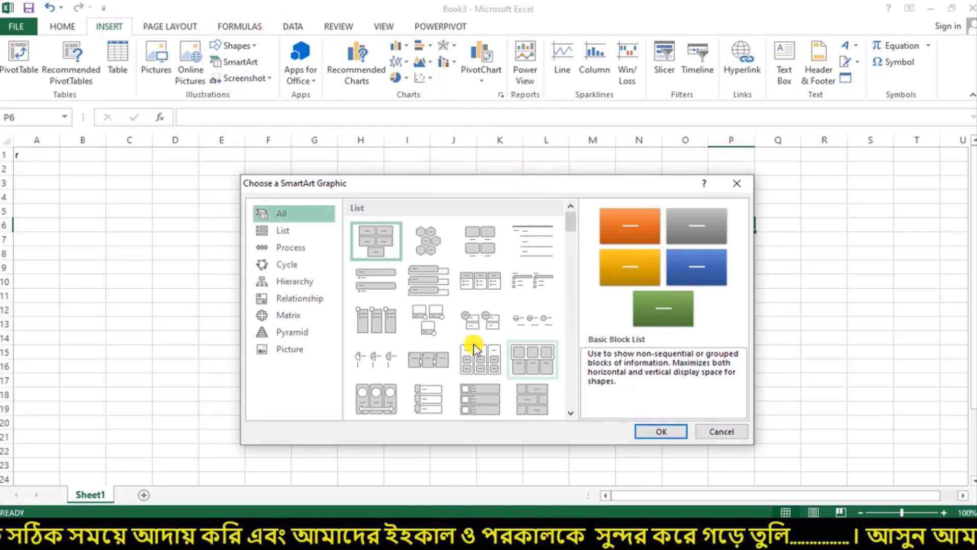
click(272, 217)
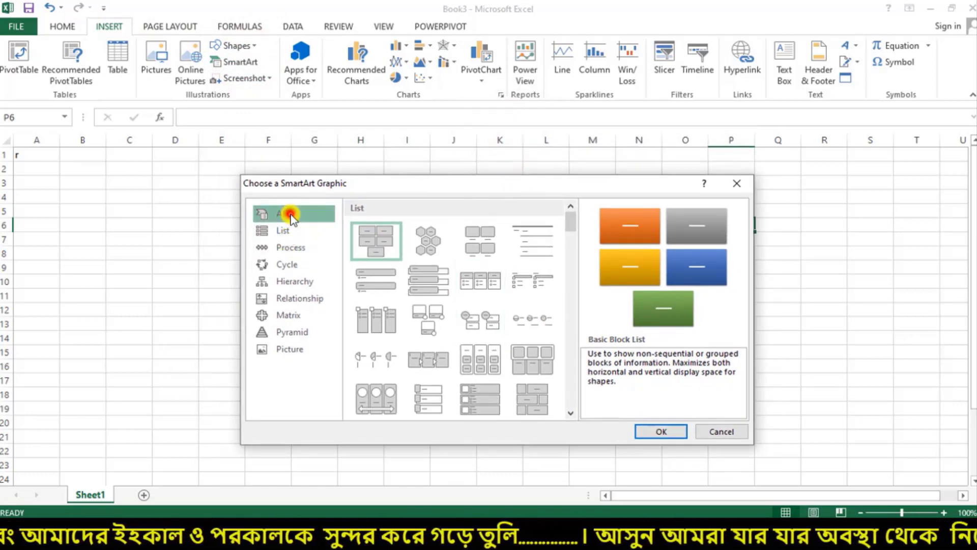
click(289, 232)
click(289, 247)
click(288, 264)
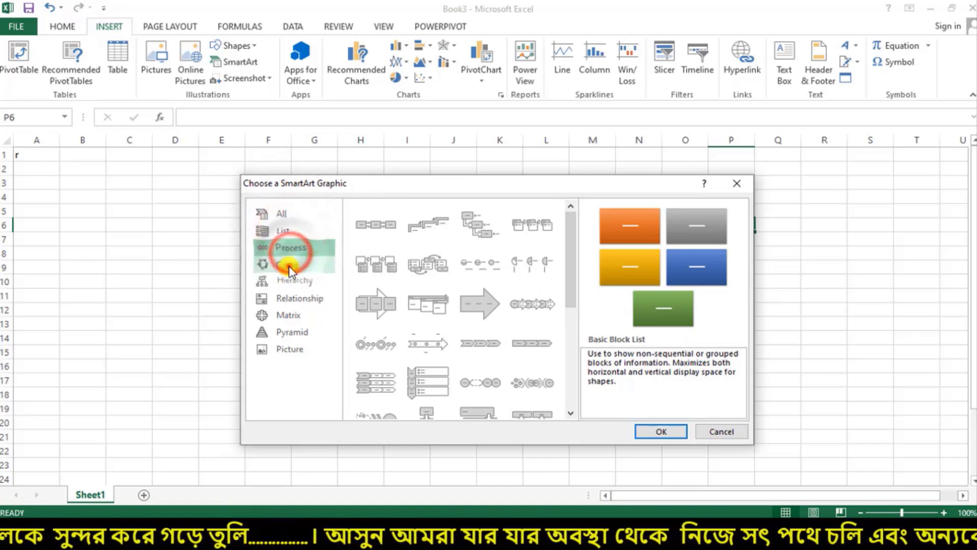
click(301, 283)
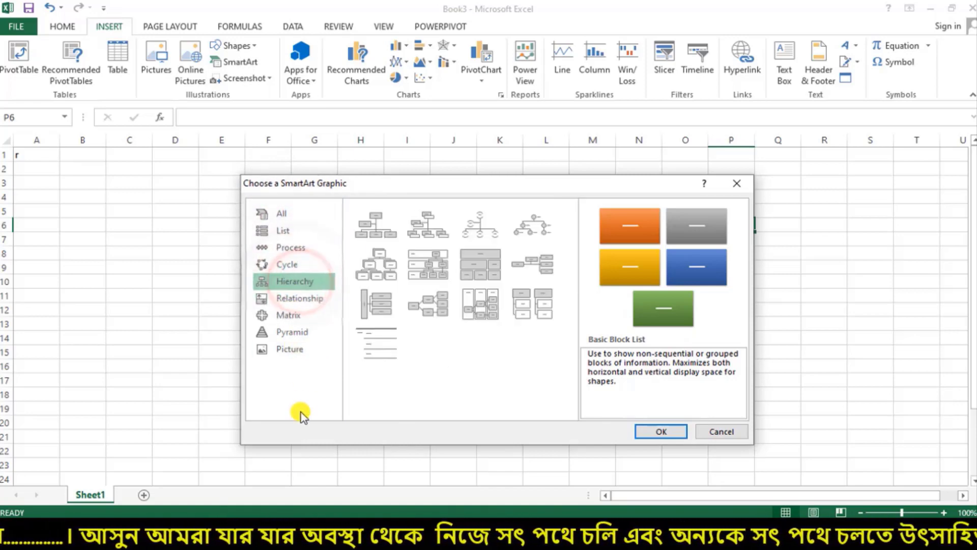
click(320, 298)
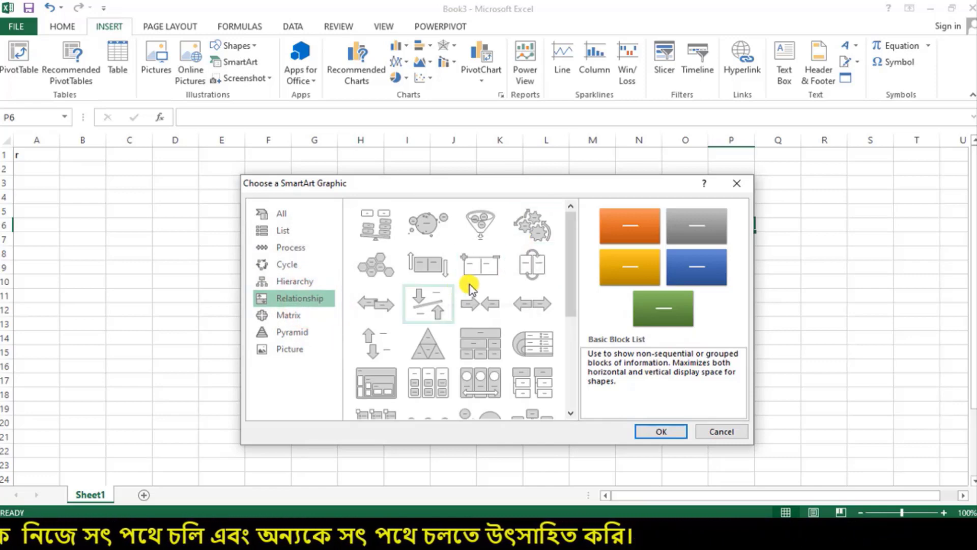
scroll(484, 291, down, 5)
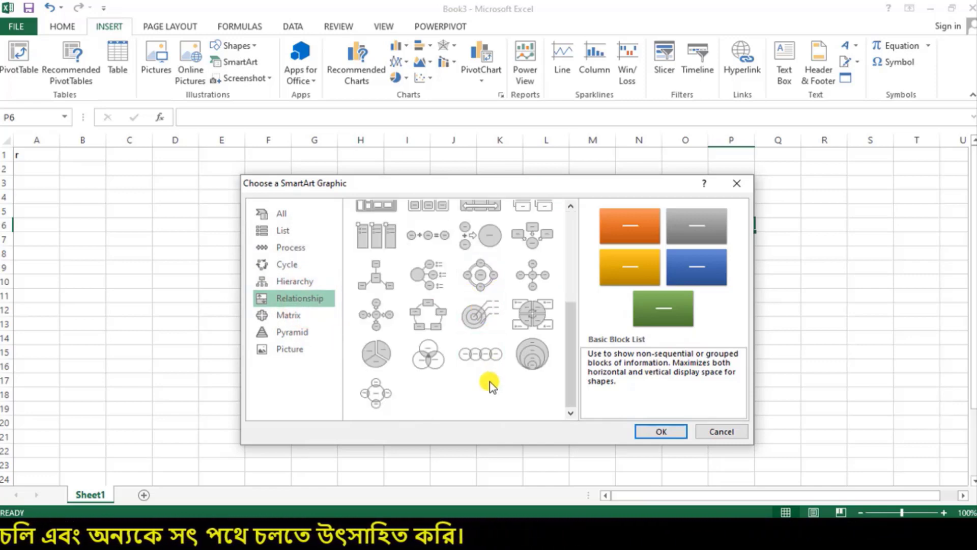
Step: Preview the Nondirectional Cycle layout, and look through the Matrix, Pyramid and Picture layouts
click(431, 314)
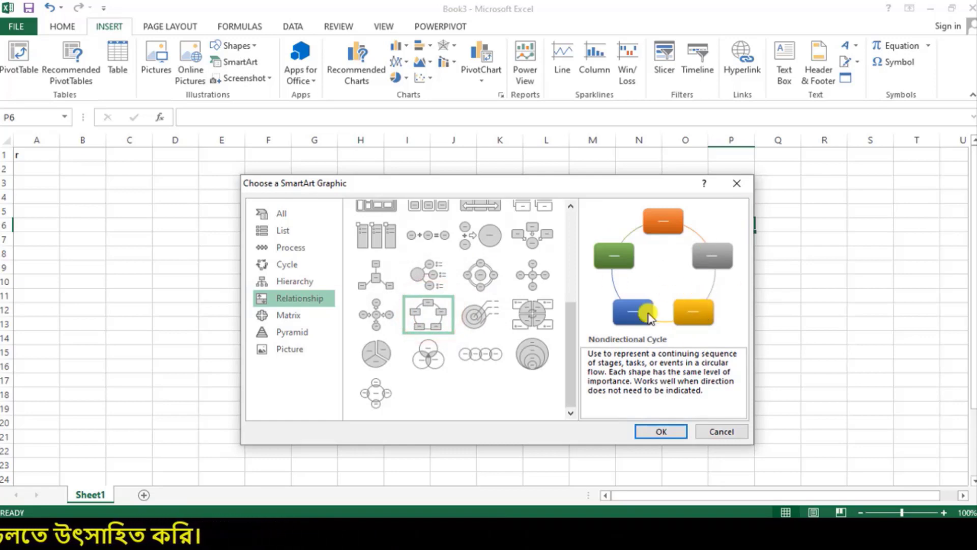
click(308, 316)
click(297, 331)
click(296, 349)
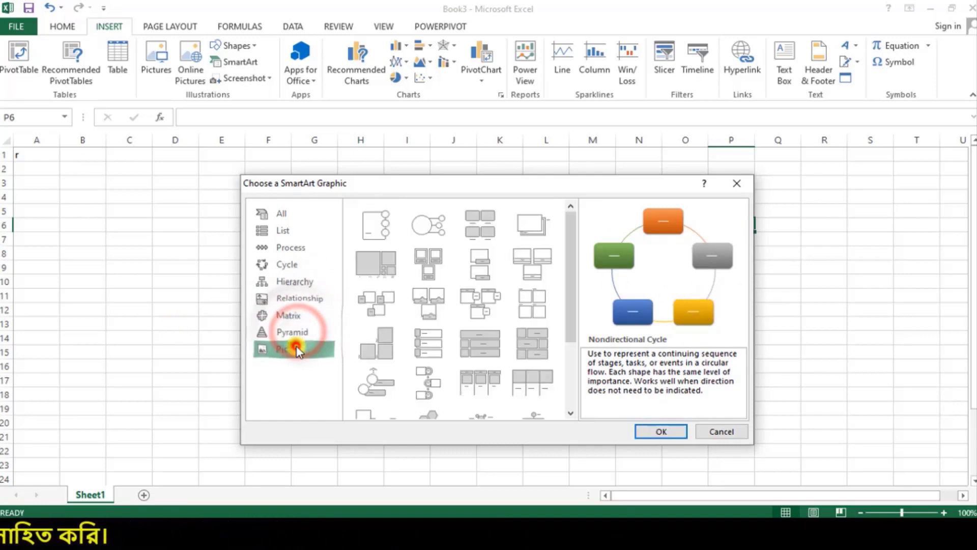
click(312, 314)
Step: Insert a Nondirectional Cycle SmartArt graphic from the Relationship category
click(324, 298)
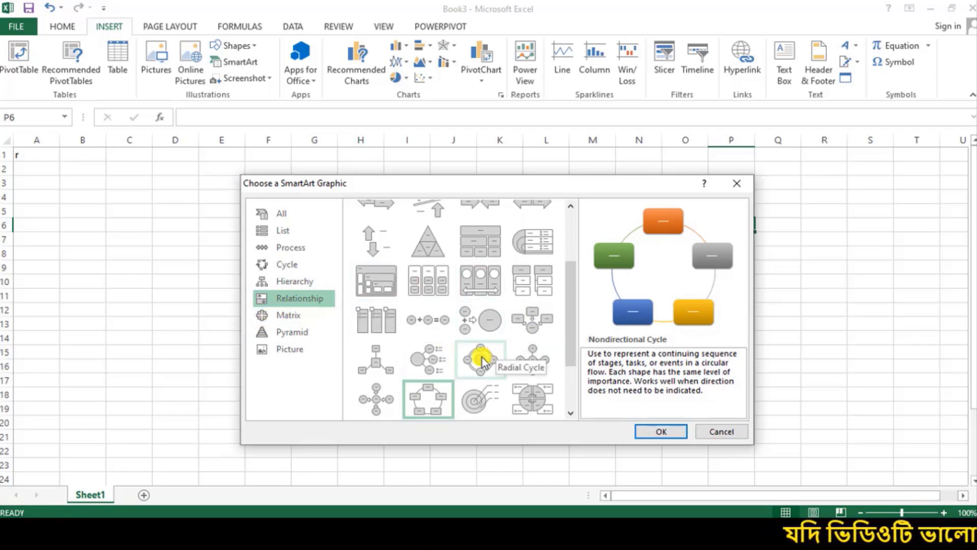
scroll(489, 367, down, 2)
click(426, 312)
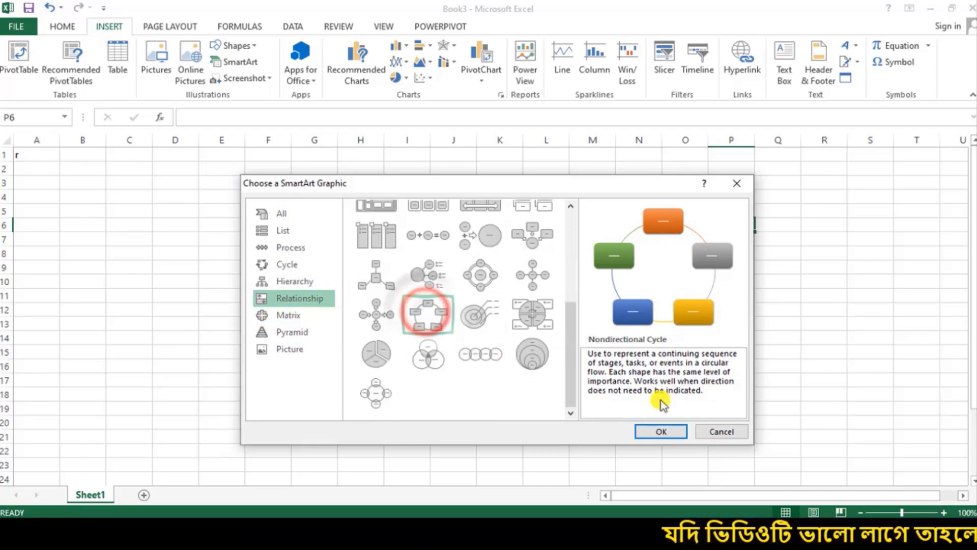
click(661, 430)
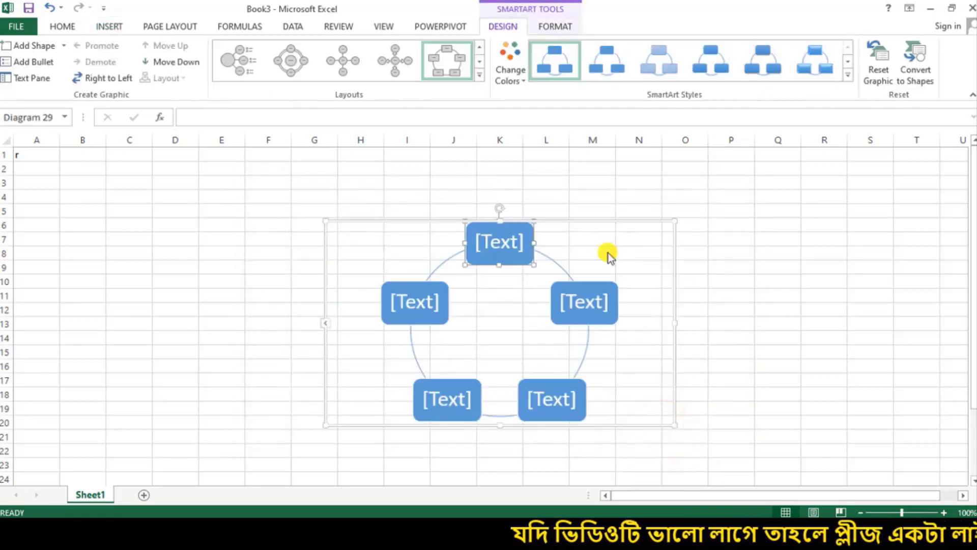
Step: Label the cycle's topmost shape 0% and the next shape clockwise 100%
click(505, 243)
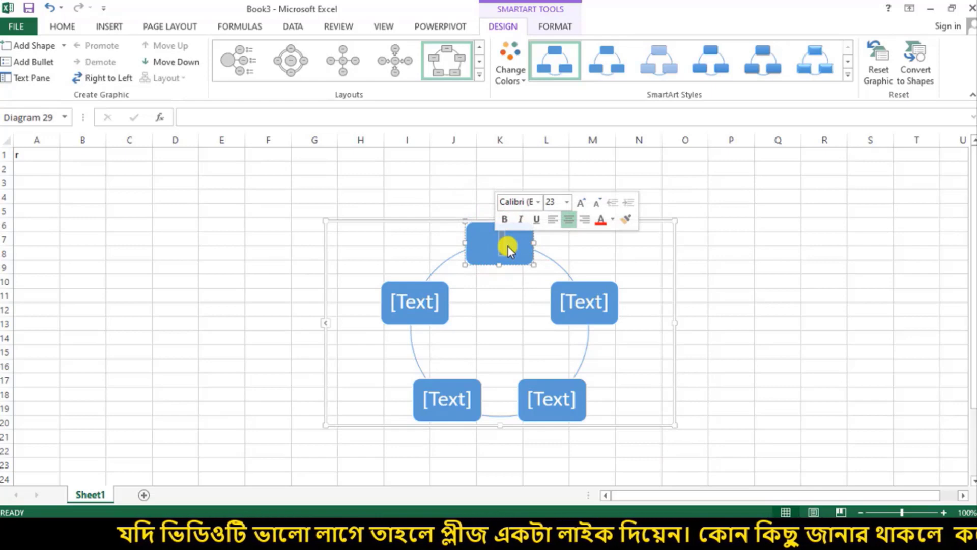
text(0)
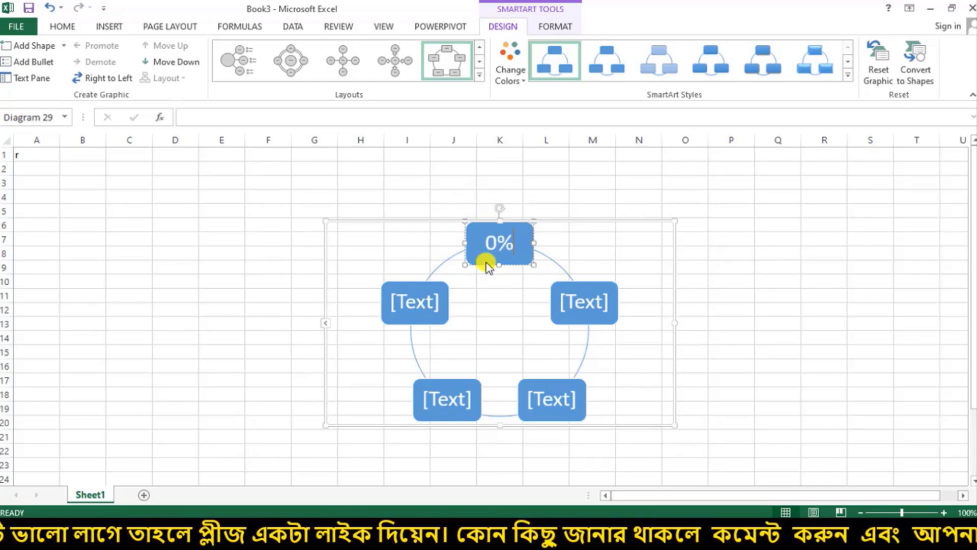
click(585, 309)
text(10)
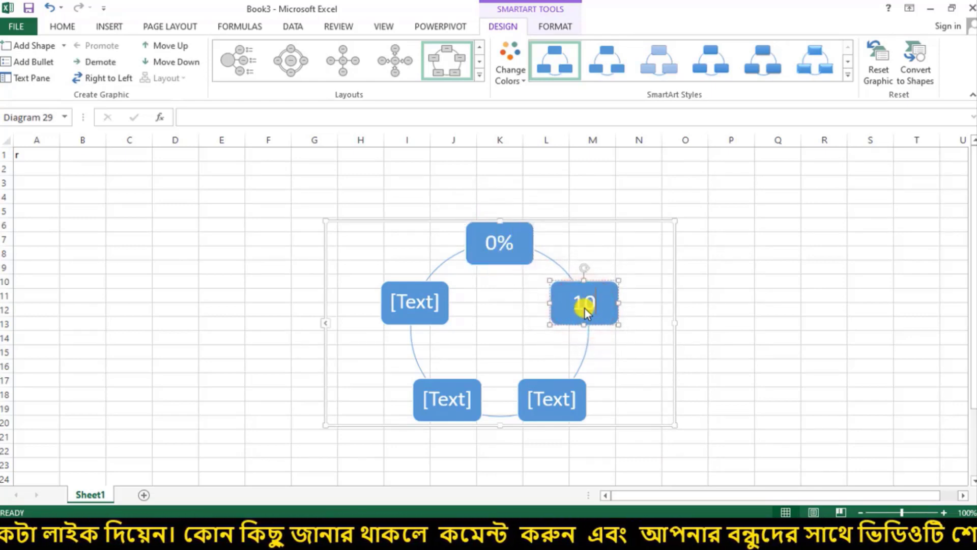
text(0%)
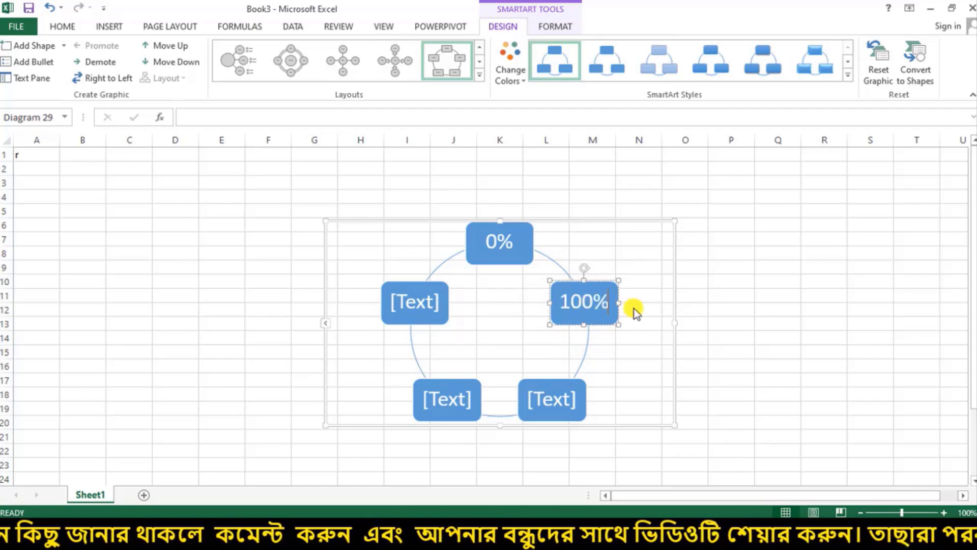
Step: Label the remaining cycle shapes clockwise 200%, 300% and 400%, and move the diagram up so it starts at row 4
click(567, 398)
text(2)
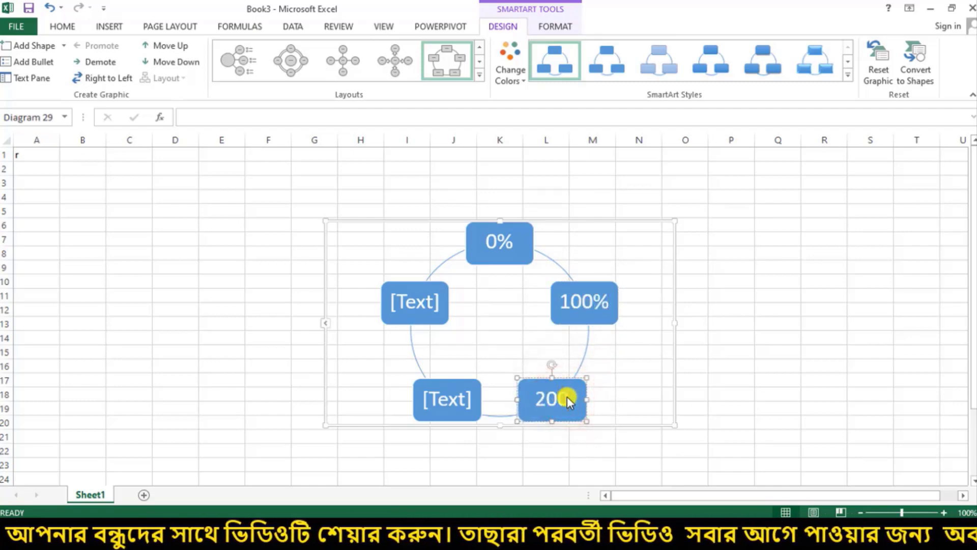
text(00%)
click(438, 403)
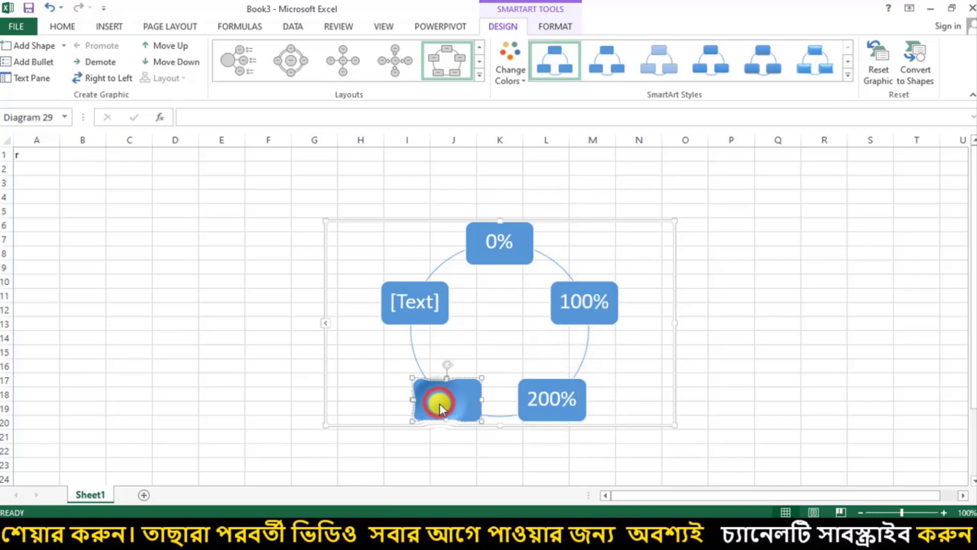
text(300)
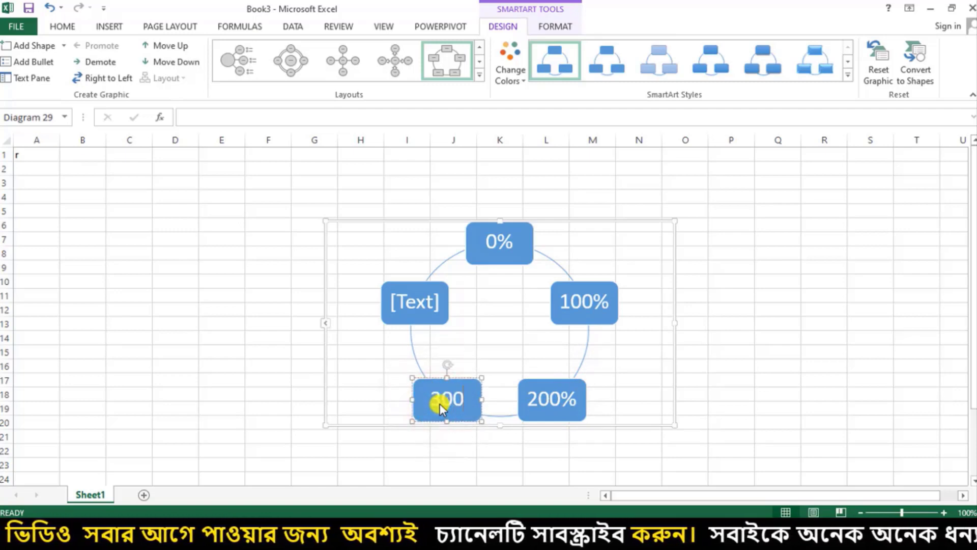
text(%)
click(414, 304)
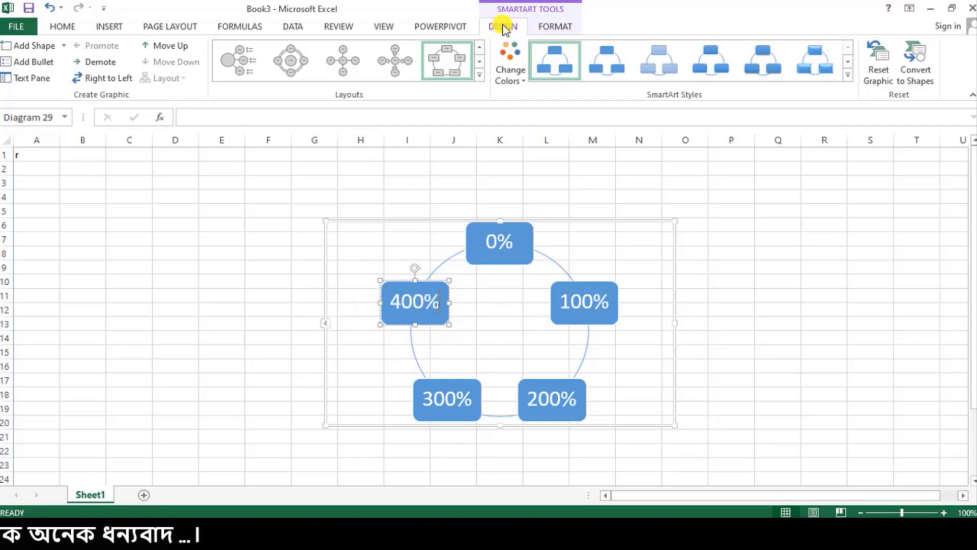
drag(484, 215, 234, 94)
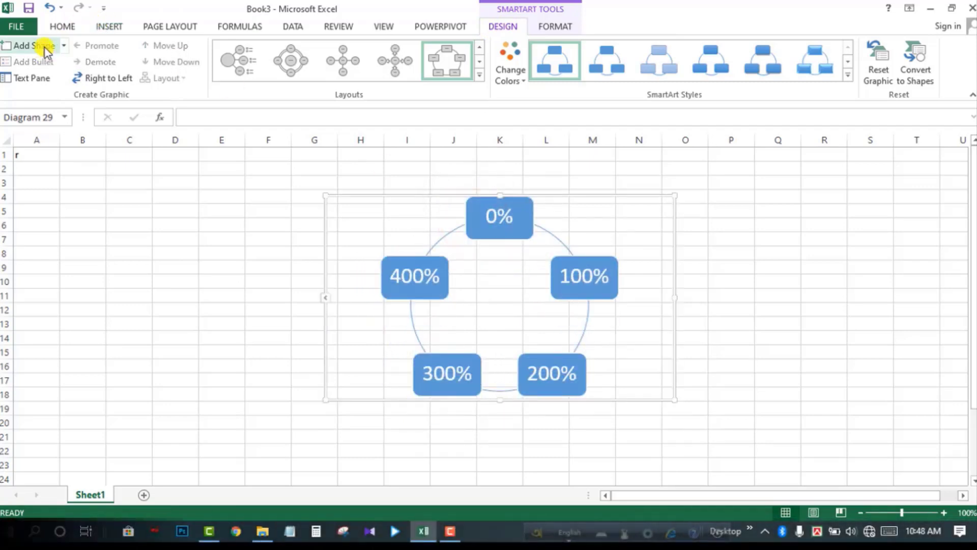
Step: Add two blank shapes in succession after the 400% shape, and one more blank shape before the last one
click(62, 47)
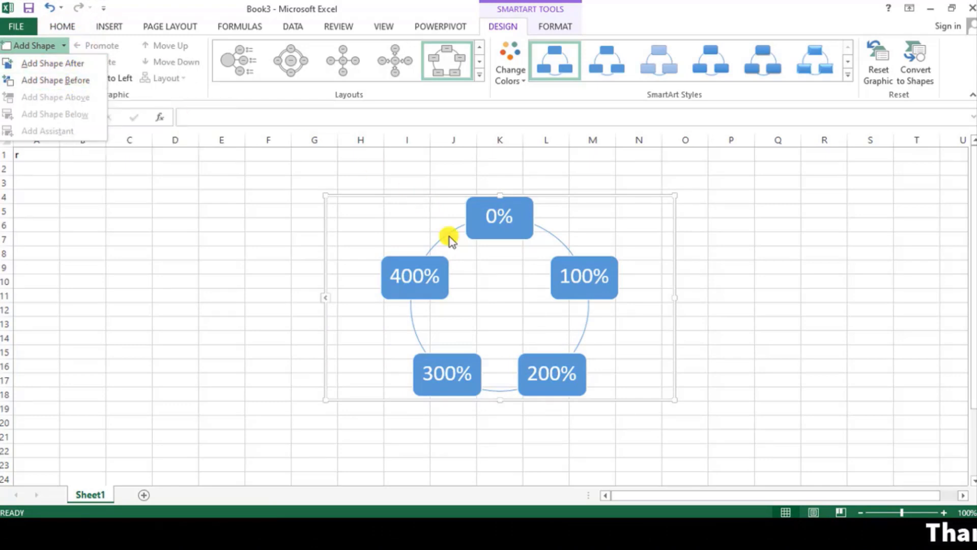
click(403, 280)
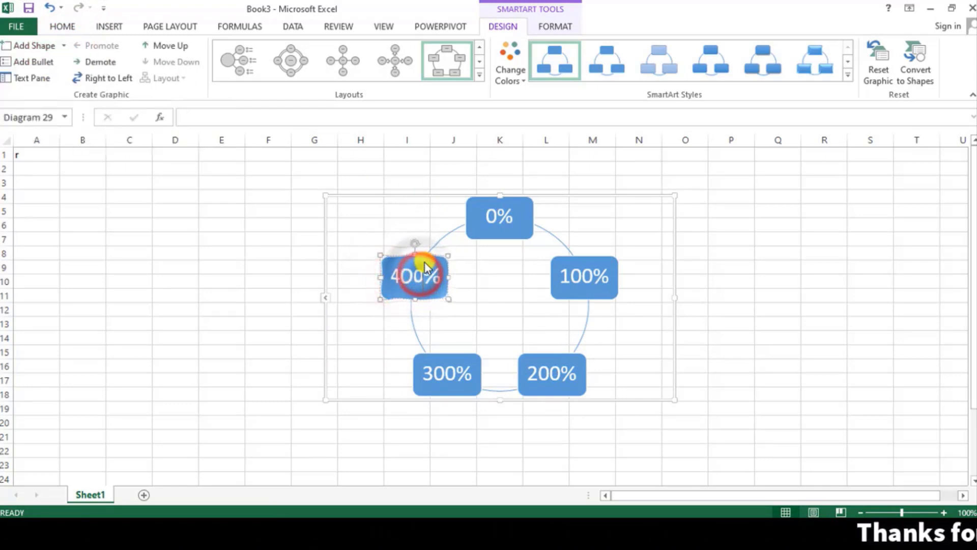
click(64, 45)
click(50, 64)
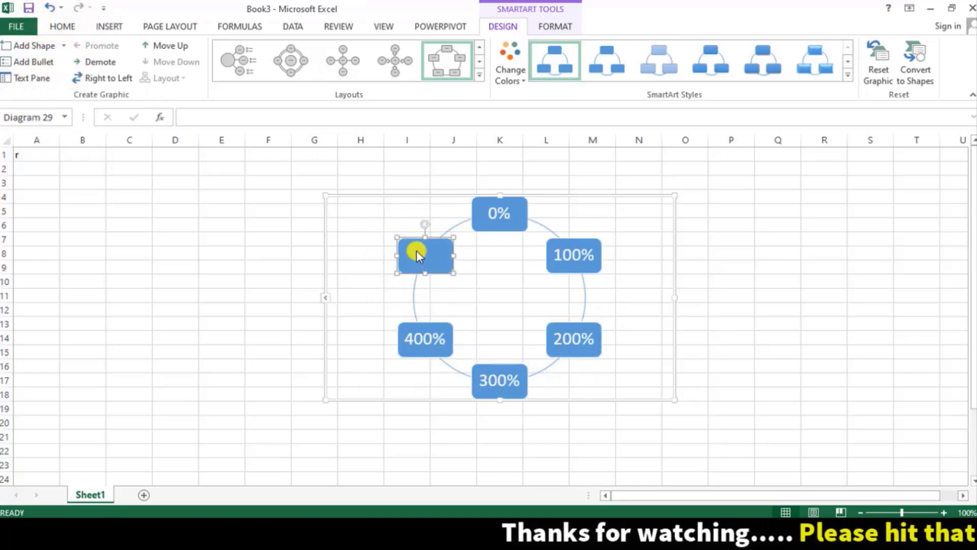
click(429, 262)
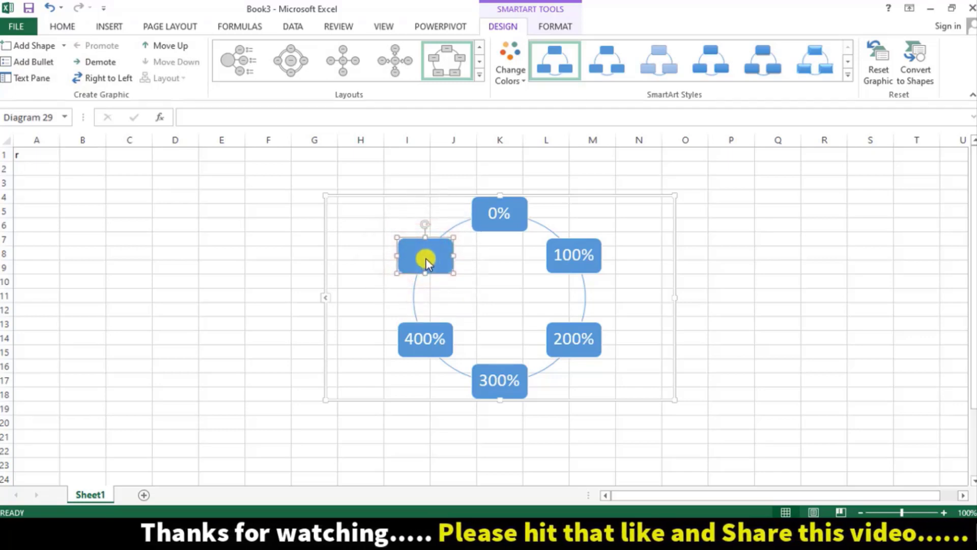
click(55, 46)
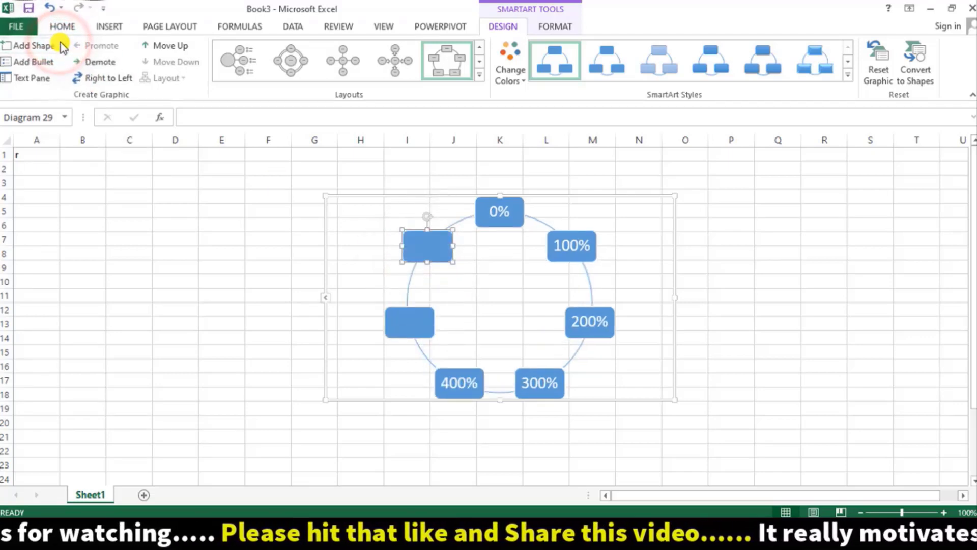
click(64, 45)
click(55, 81)
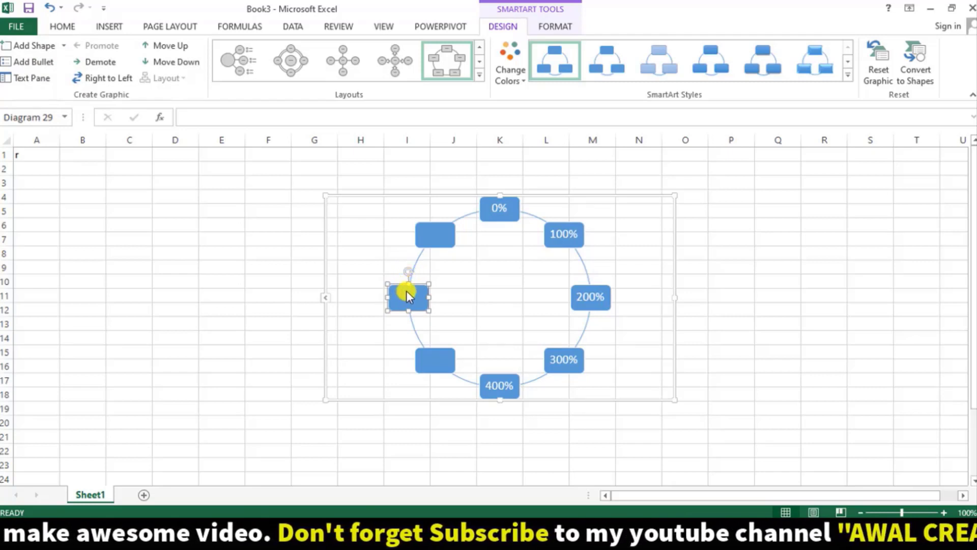
Step: Delete the three added blank shapes from the cycle
key(Delete)
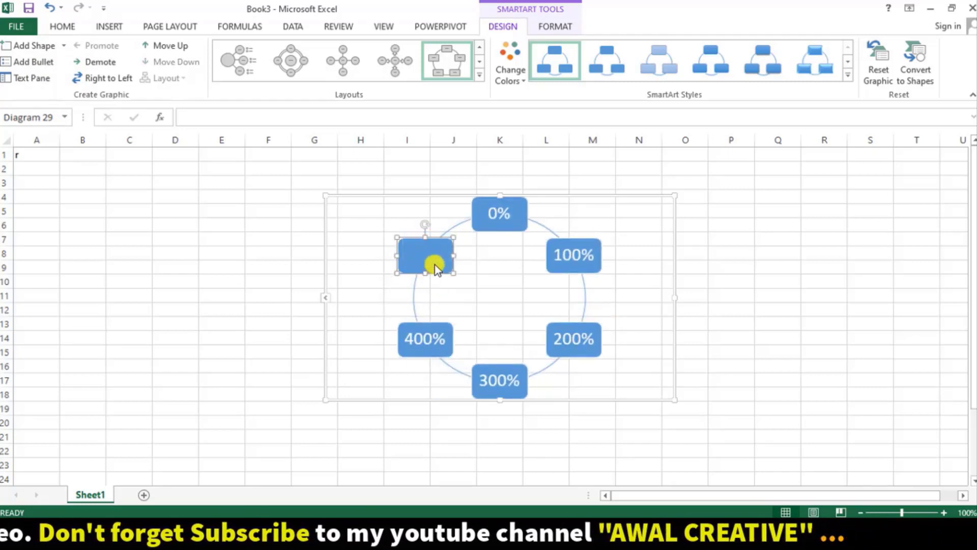
key(Delete)
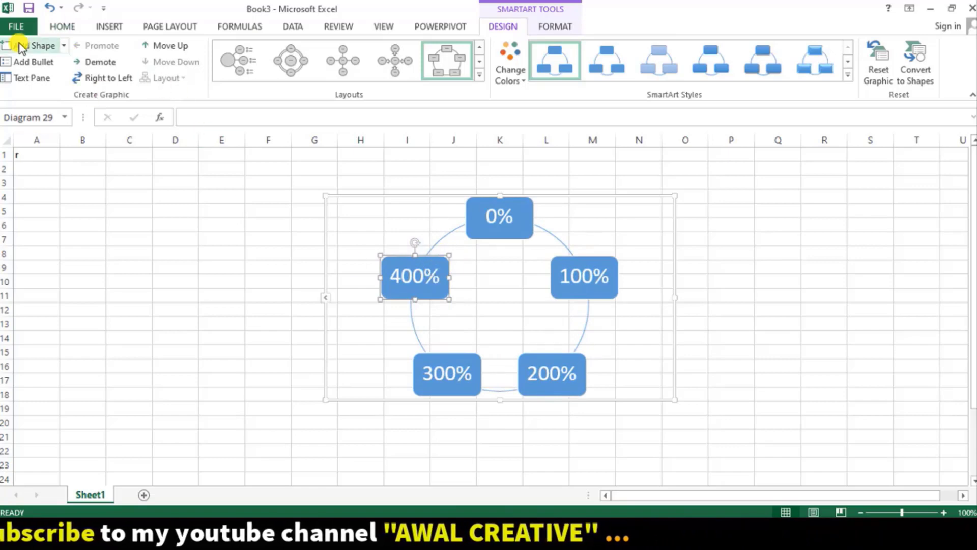
Step: Add a bullet inside the 400% shape, and undo it
click(44, 63)
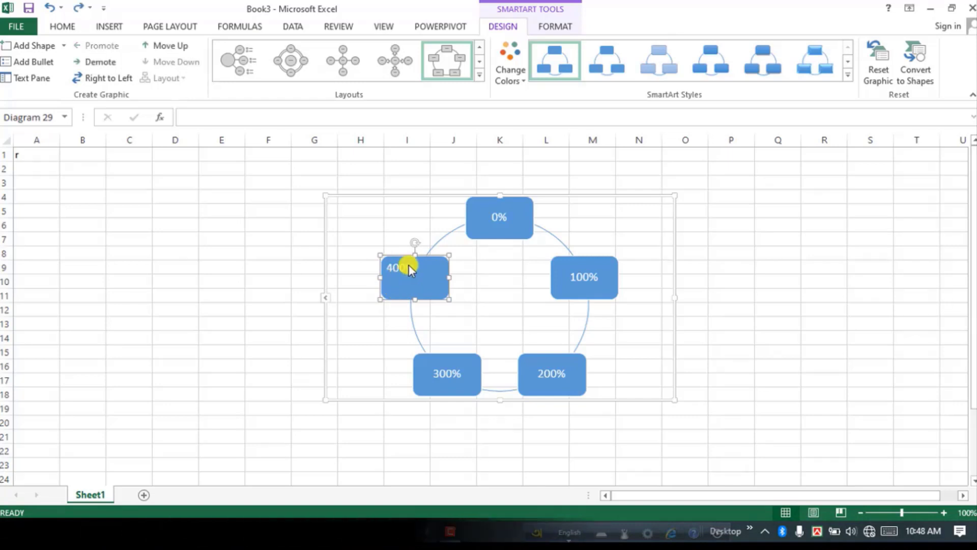
key(ctrl+z)
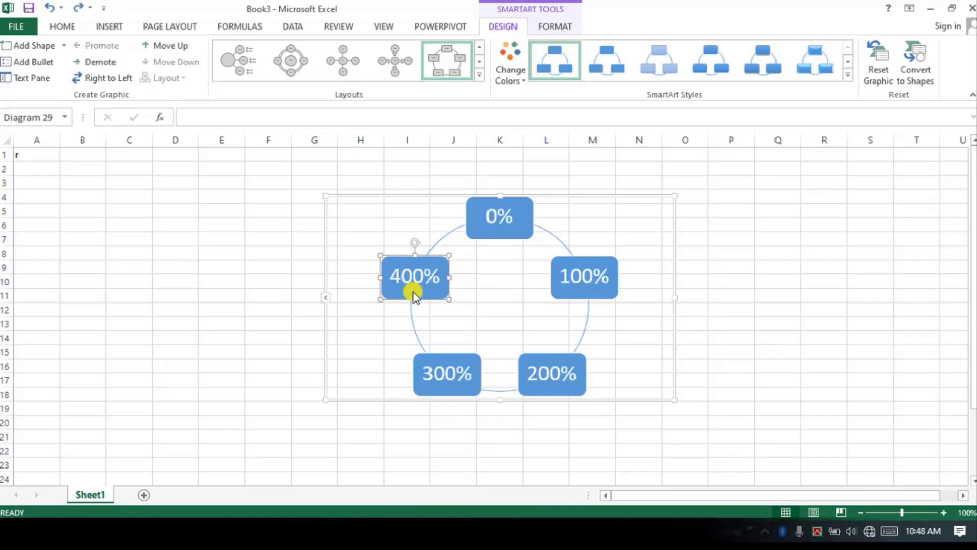
Step: Show the diagram's text pane, move it over columns C to F, and place the cursor at the end of the 400% entry
click(32, 80)
drag(243, 198, 202, 175)
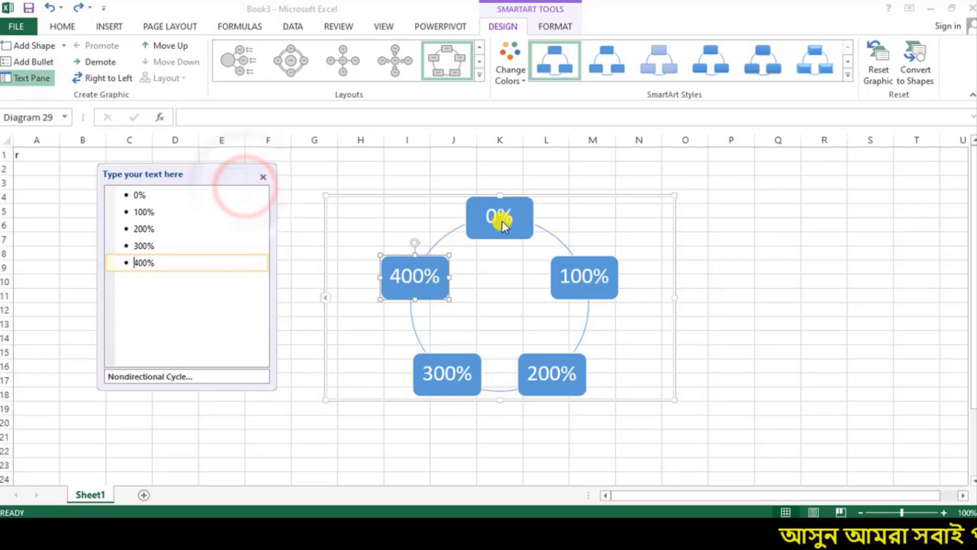
click(500, 220)
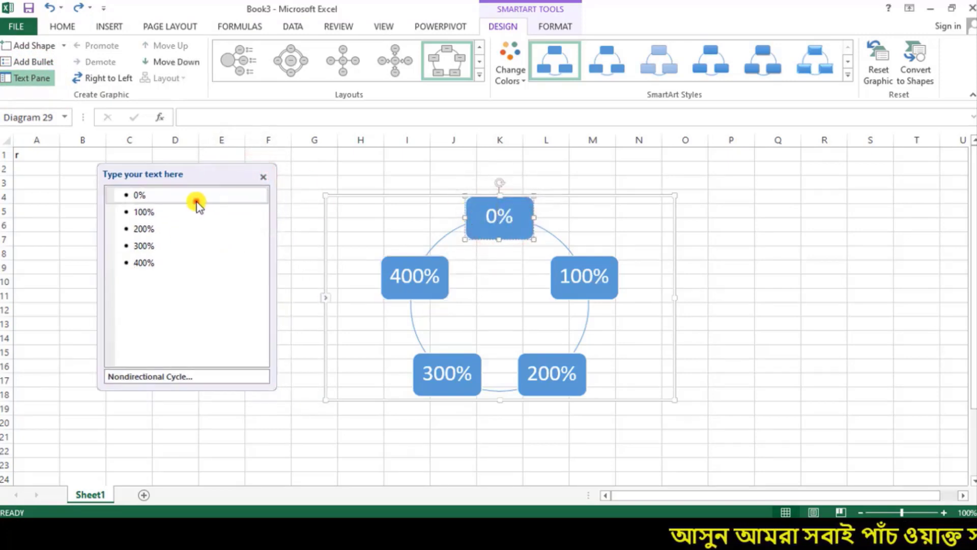
click(164, 264)
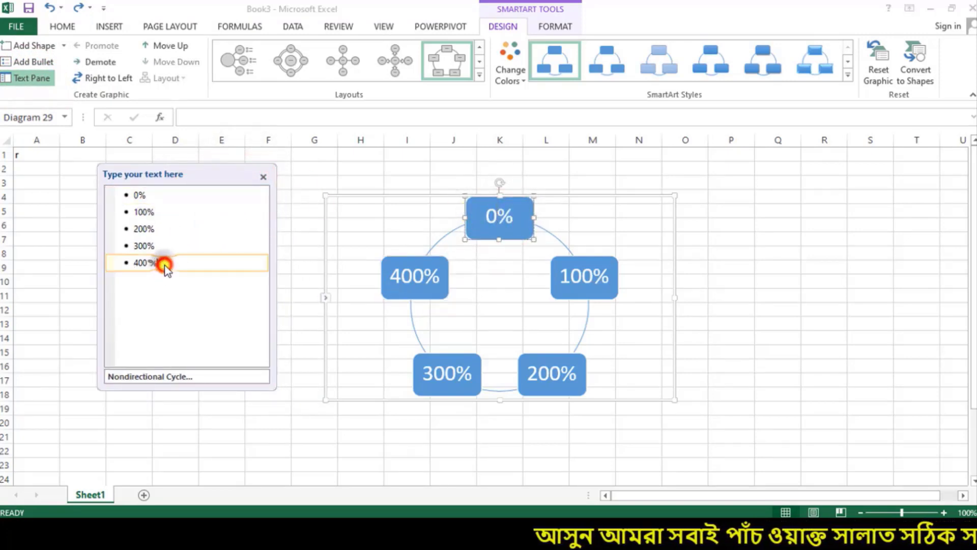
Step: Add the sub-bullet 4222 under the 400% entry and change the 100% entry to 600%, leaving the text pane closed
click(26, 62)
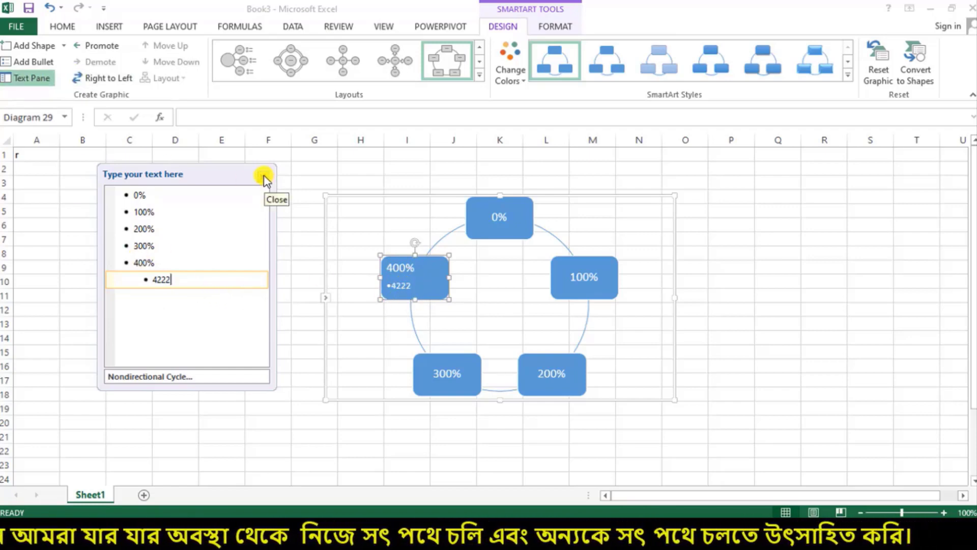
click(585, 280)
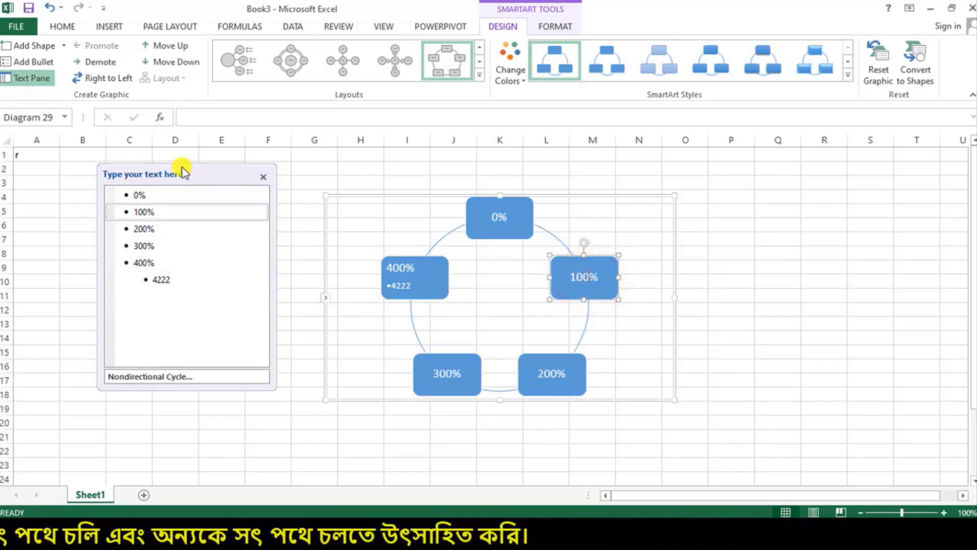
drag(176, 216, 98, 218)
text(6)
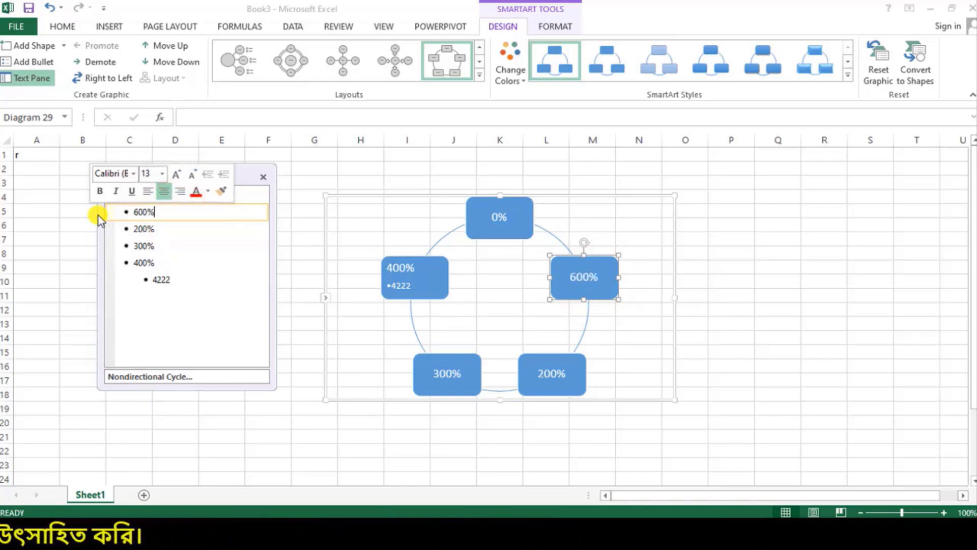
click(220, 334)
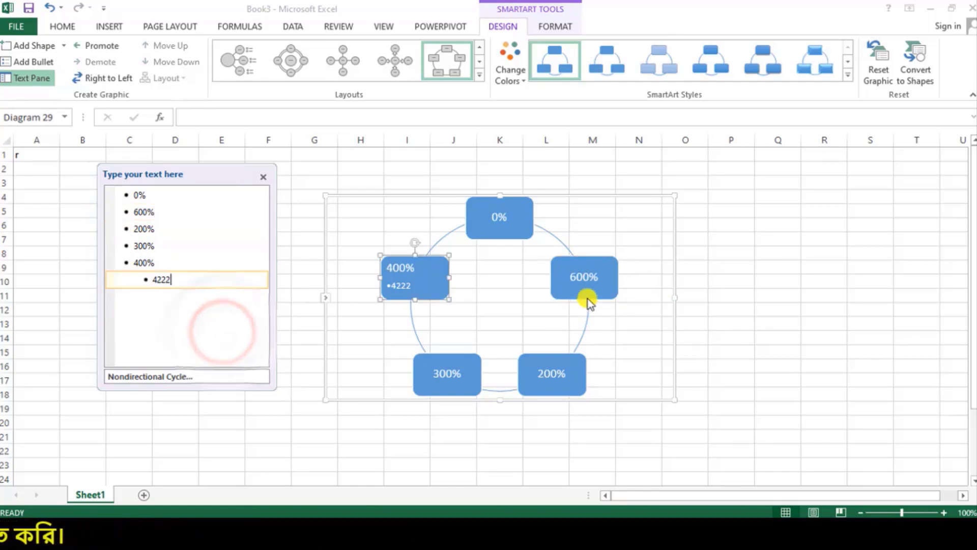
click(263, 176)
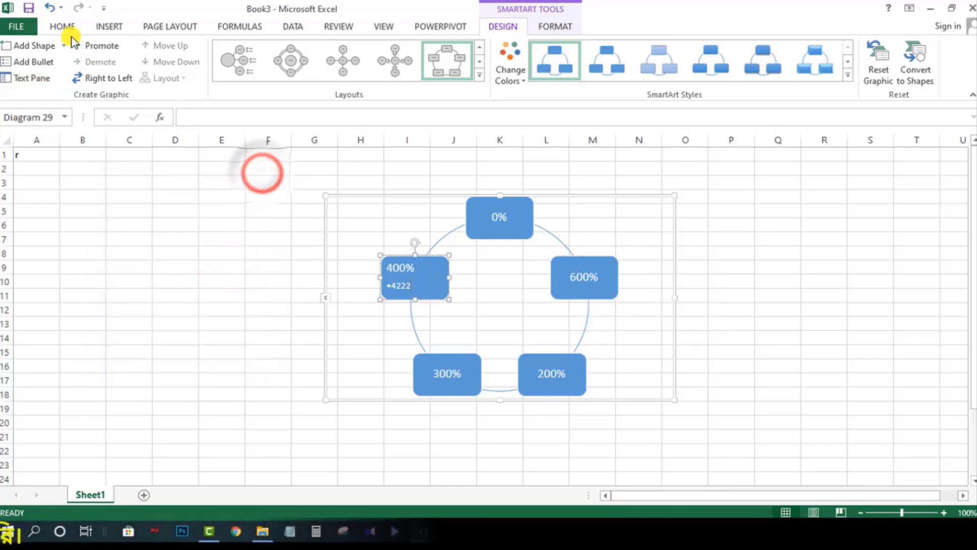
Step: Try promoting and demoting the 4222 bullet, and switch the diagram's direction right to left and back
click(102, 46)
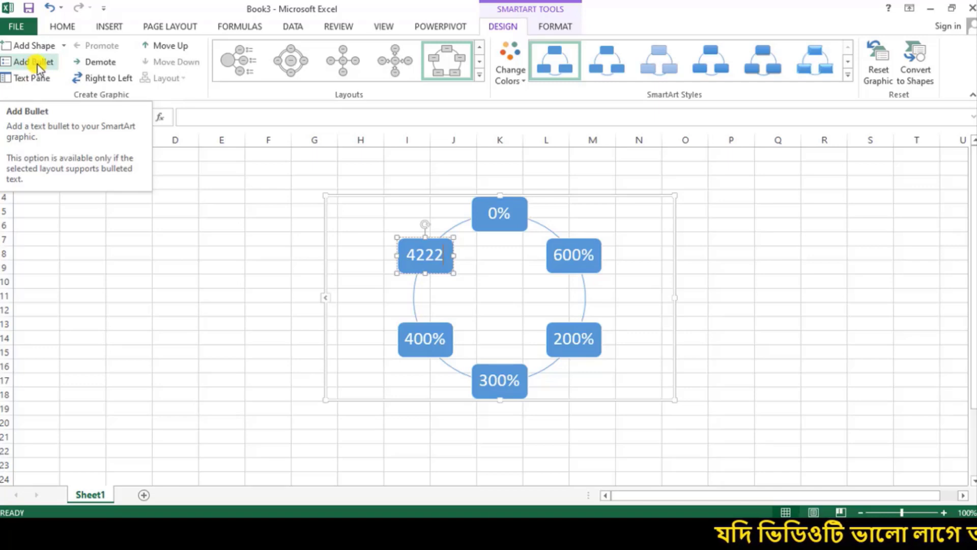
click(109, 63)
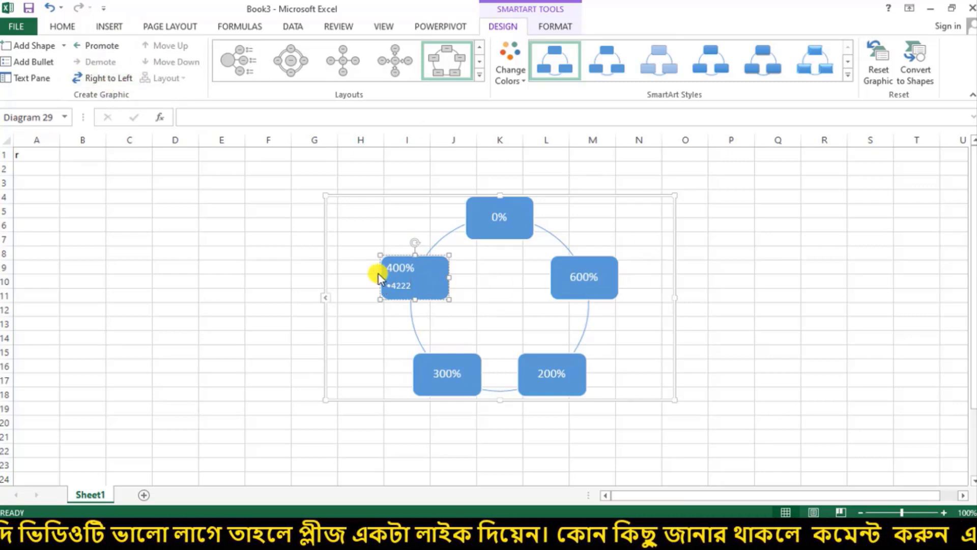
click(110, 80)
click(113, 82)
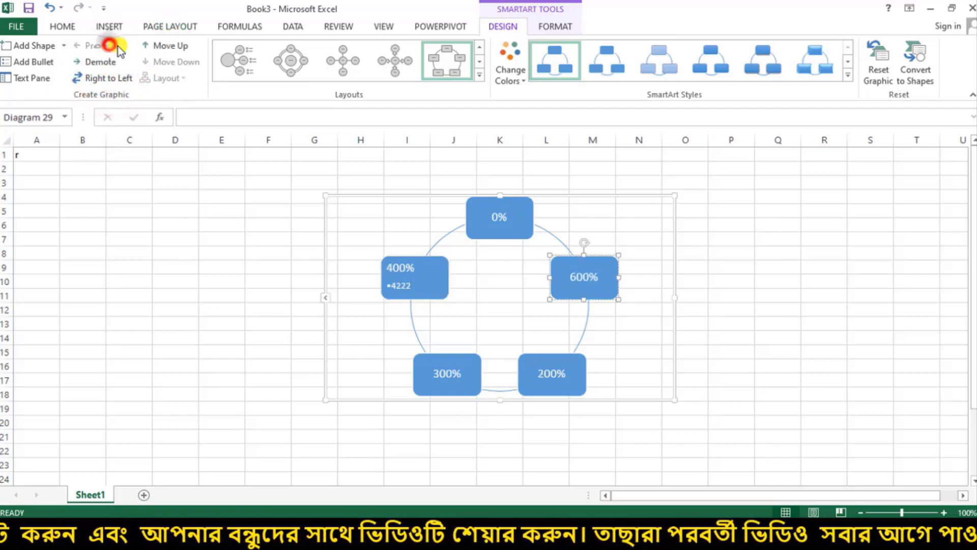
Step: Promote the 4222 bullet to its own shape in the cycle
click(100, 45)
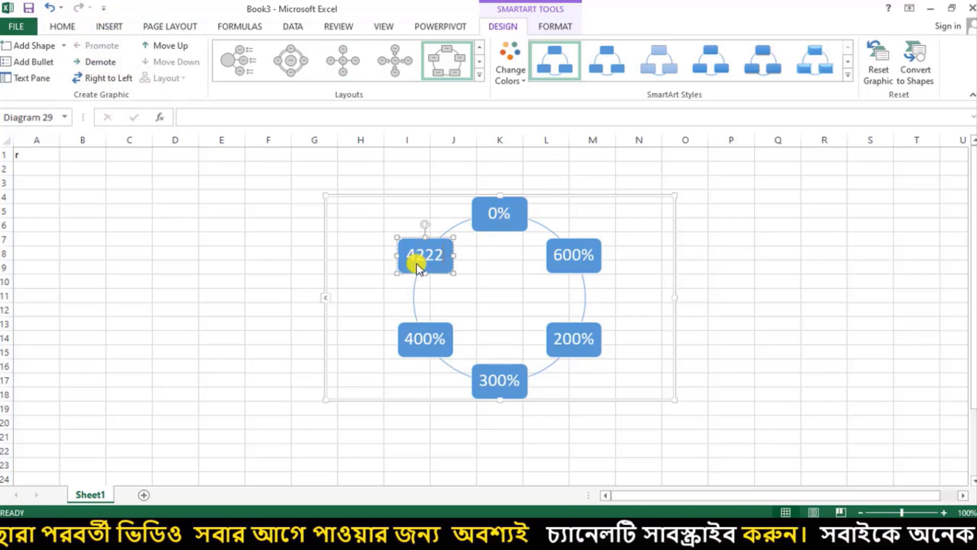
Step: Move the 0% shape down through the cycle order to the last position, after 4222
click(507, 207)
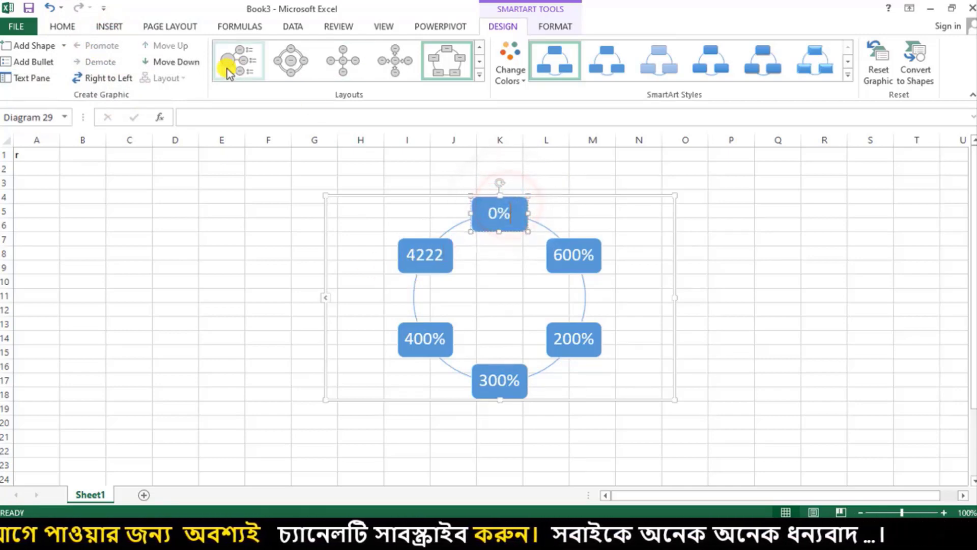
click(185, 61)
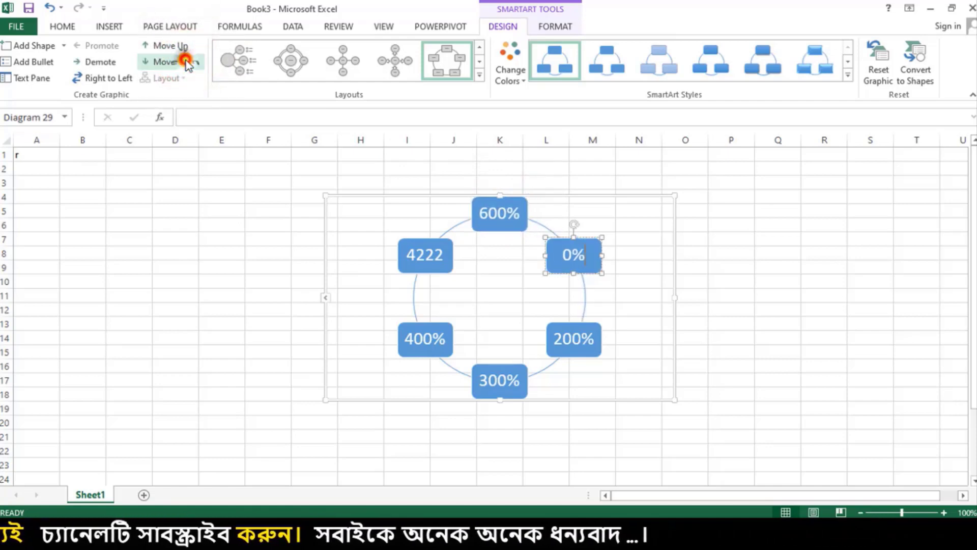
click(186, 63)
click(186, 65)
click(186, 63)
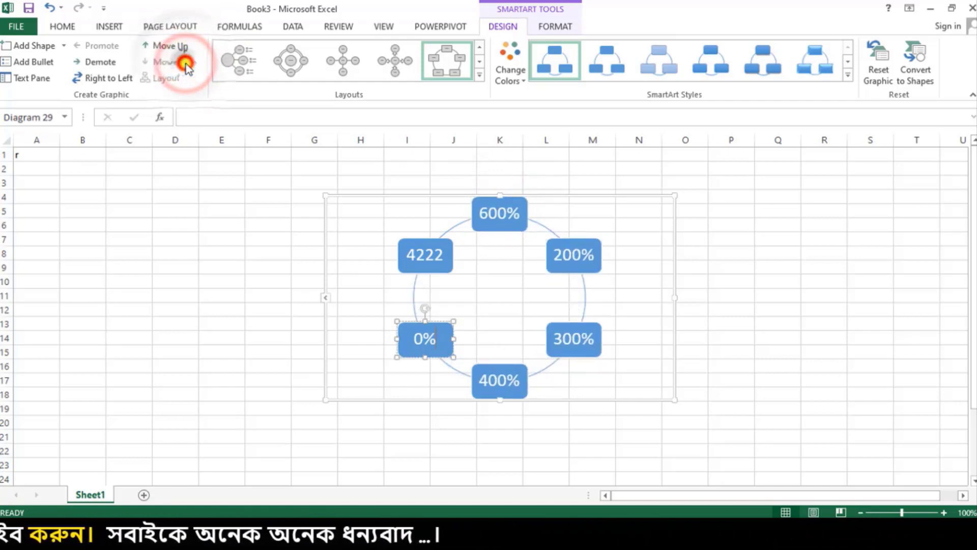
click(185, 63)
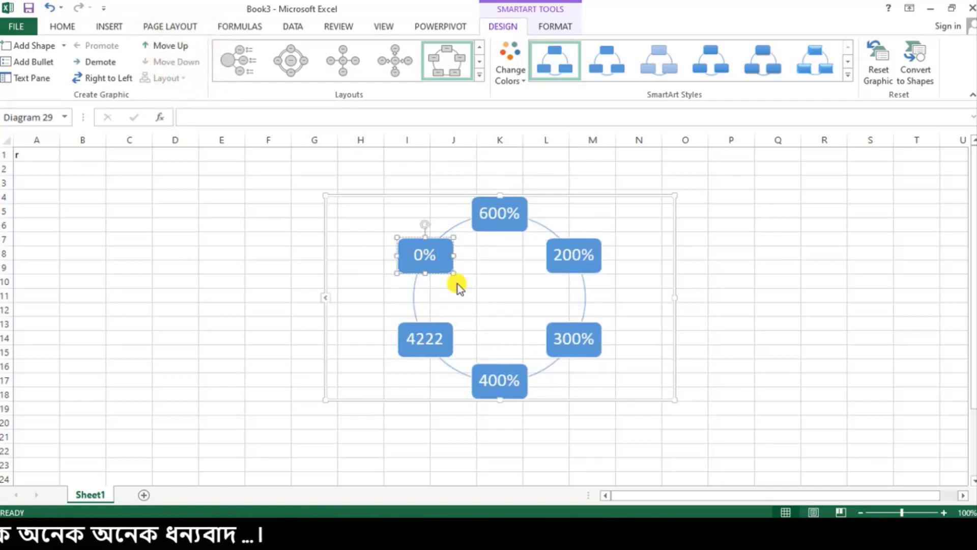
Step: Move the 0% shape back up through the cycle order to the first position
click(168, 47)
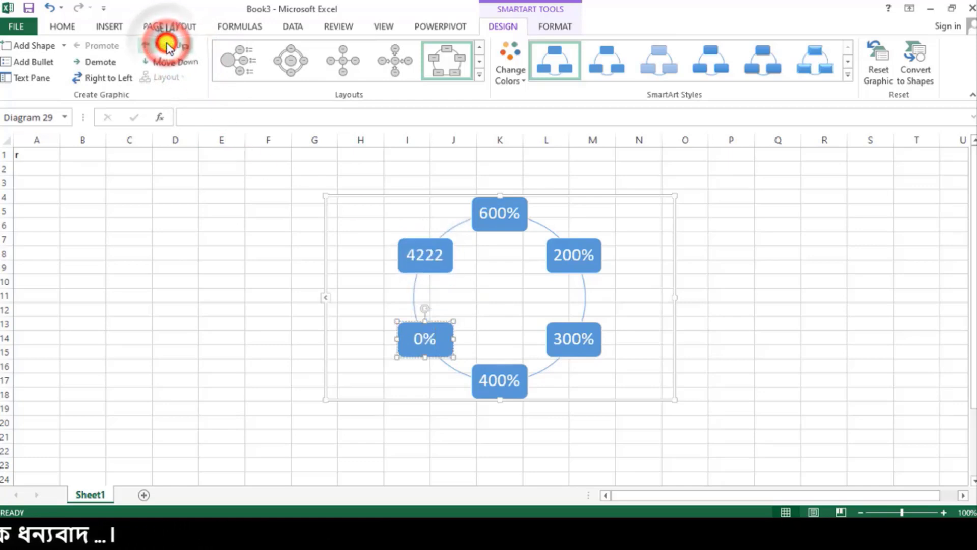
click(168, 47)
click(168, 47)
click(168, 47)
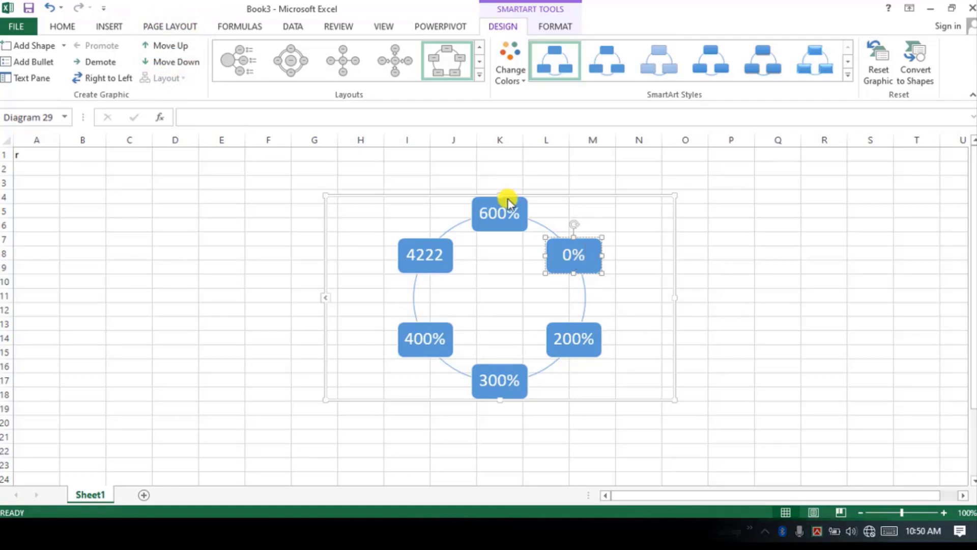
click(166, 46)
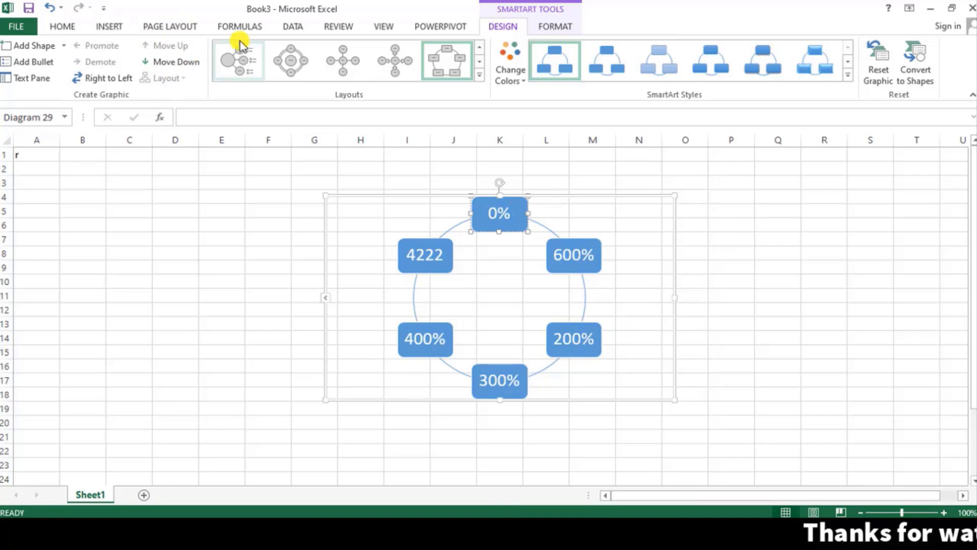
Step: Move the diagram over columns N to U and preview other SmartArt layouts without applying one
click(480, 75)
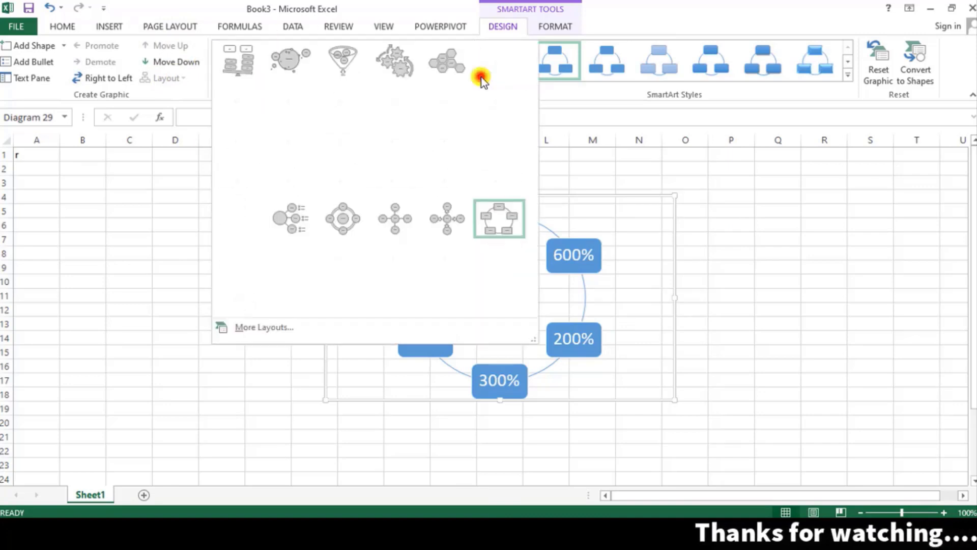
click(745, 234)
drag(549, 194, 857, 157)
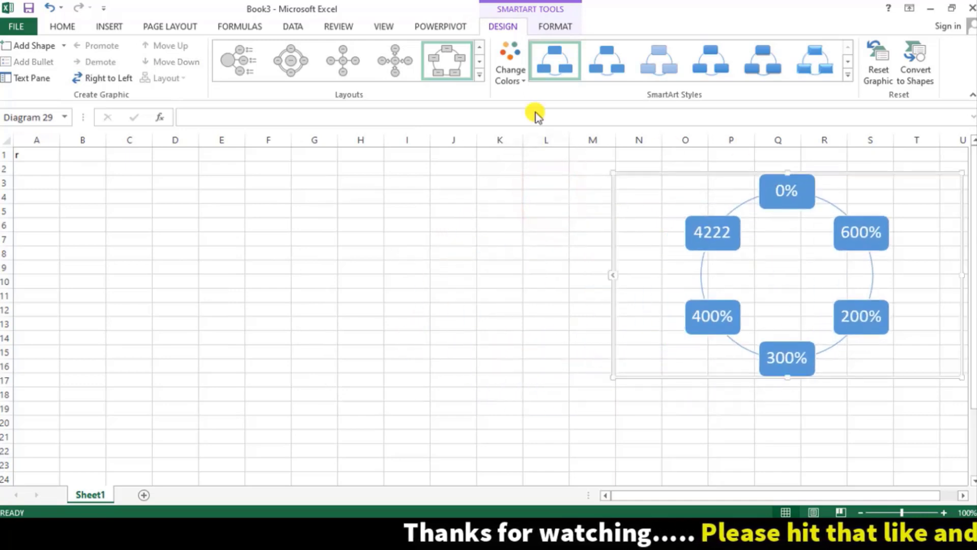
click(479, 75)
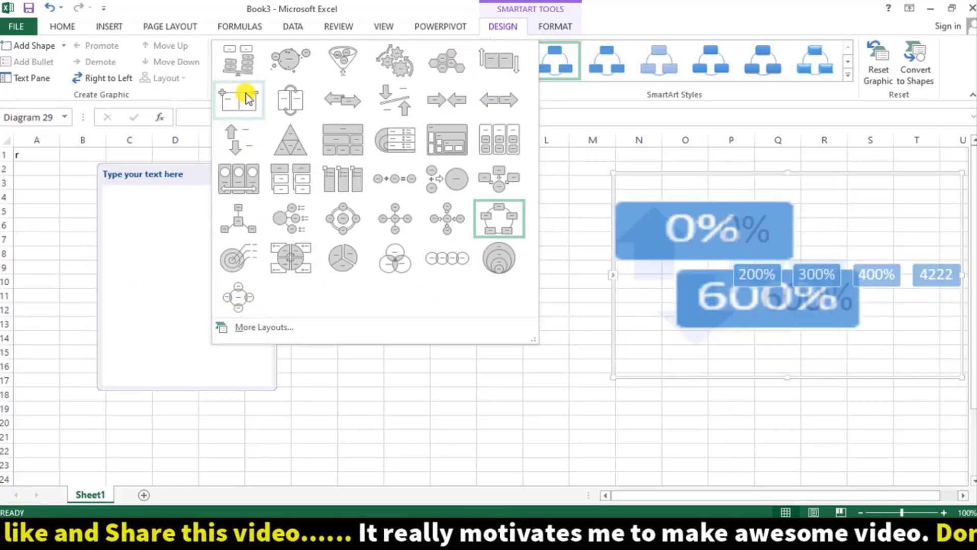
click(565, 90)
Step: Recolor the diagram with the blue-to-green Colorful scheme and, with the text pane closed, move it over columns A to H
click(523, 80)
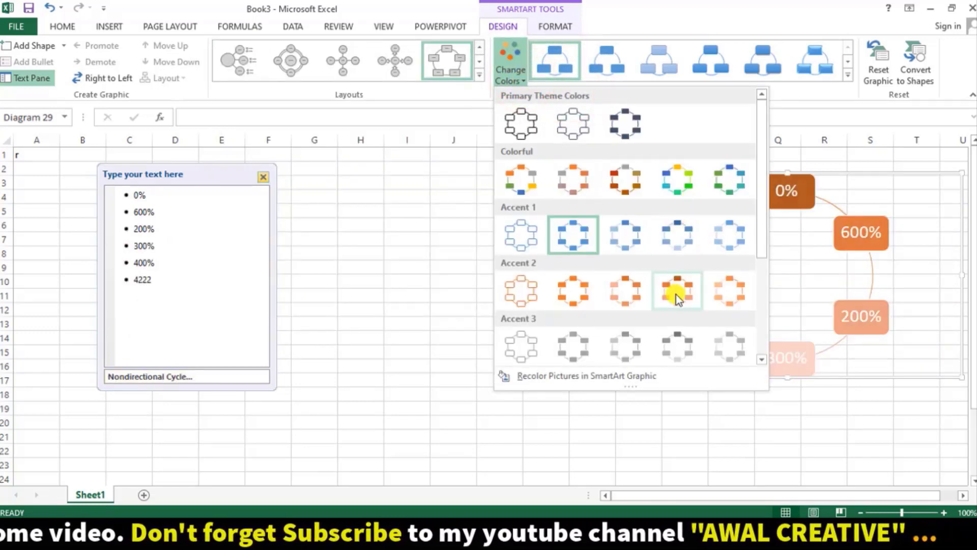
click(732, 174)
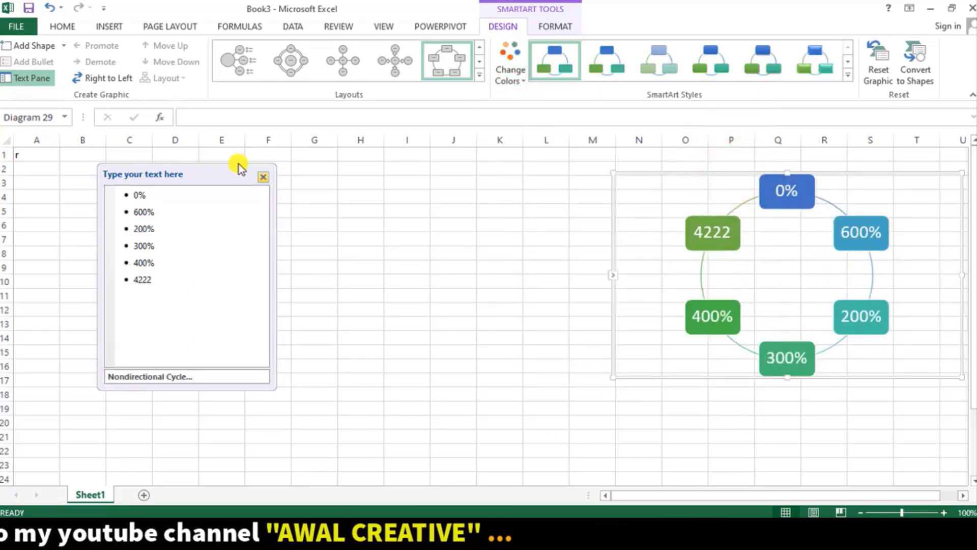
click(263, 177)
drag(770, 174, 153, 196)
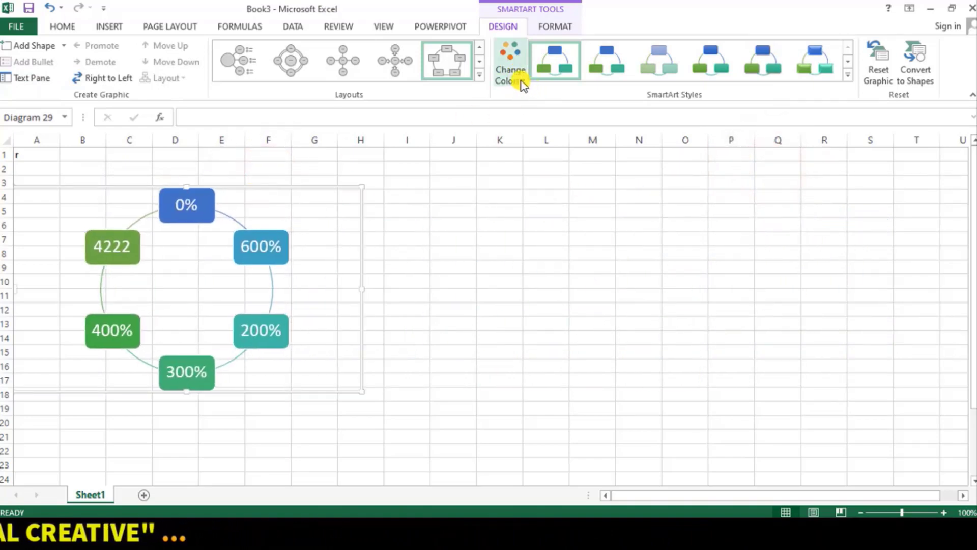
Step: Apply the last Best Match for Document style to the diagram, and reset the graphic to its default formatting
click(521, 81)
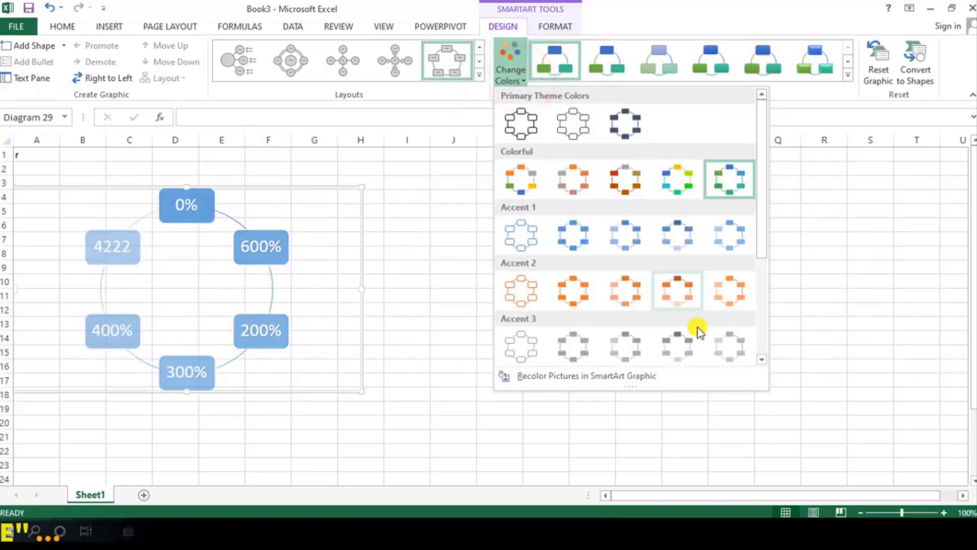
click(828, 93)
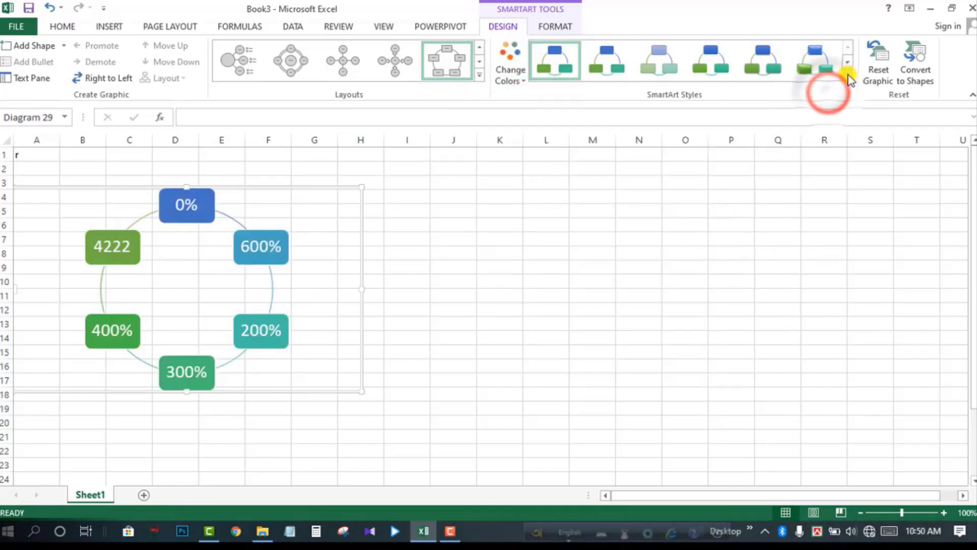
click(847, 75)
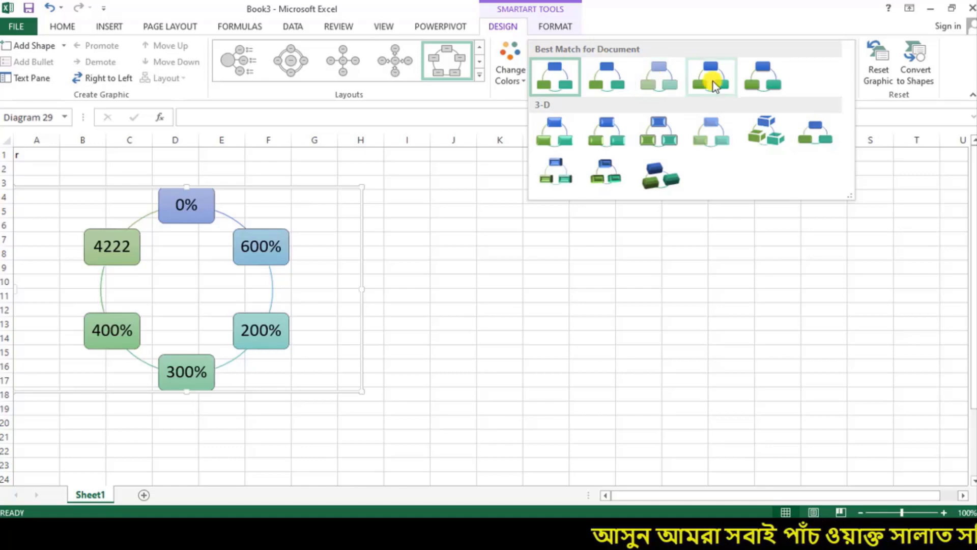
click(755, 84)
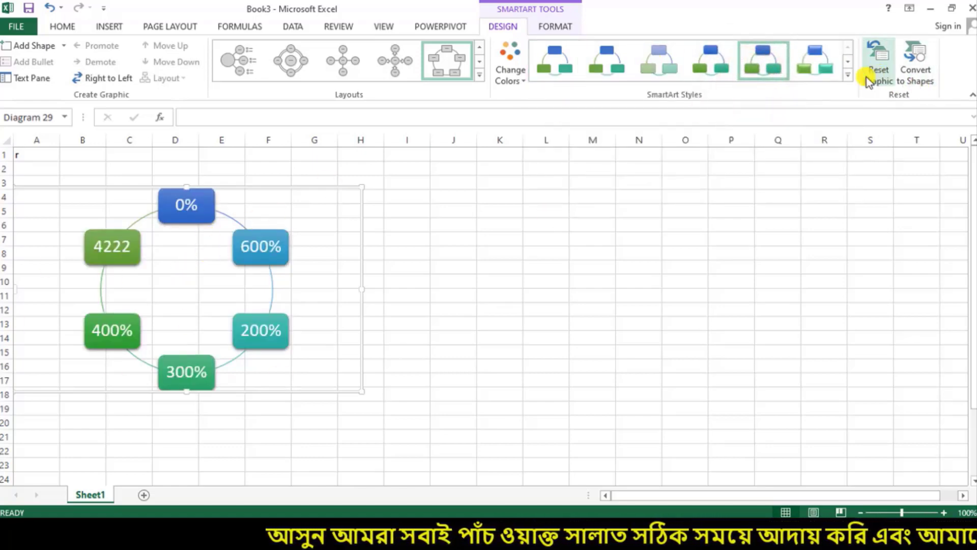
click(890, 83)
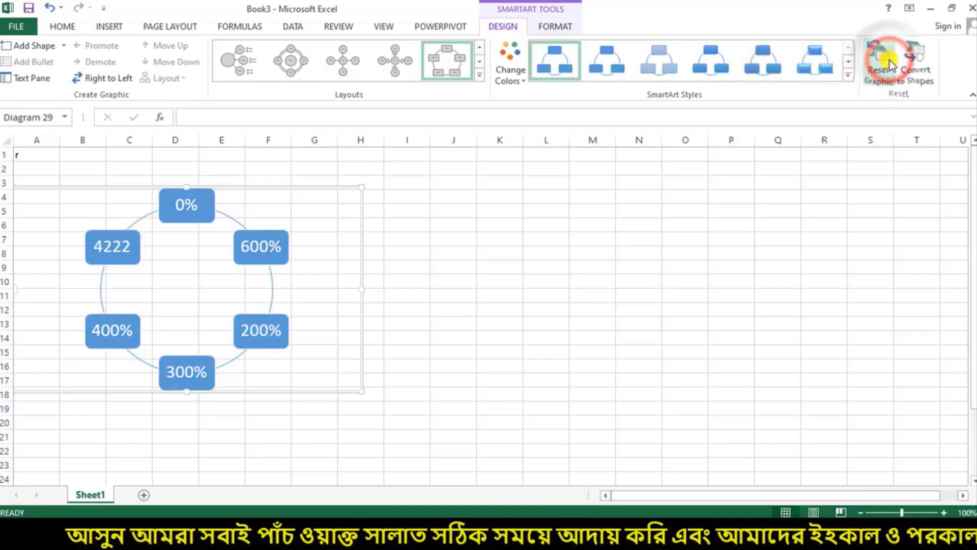
Step: Try the blue-to-green Colorful scheme with the 3-D style of tilted blocks on the diagram, and reset the graphic
click(510, 71)
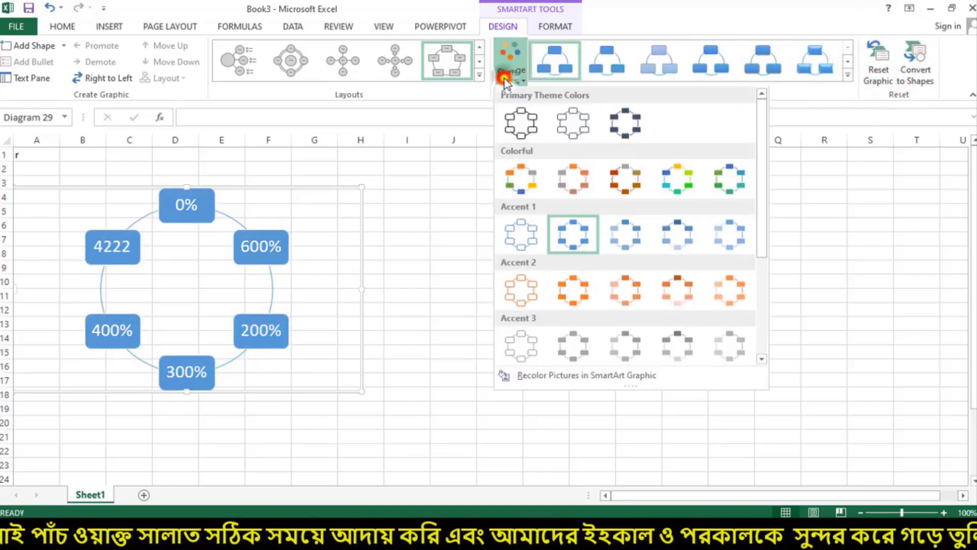
click(732, 182)
click(847, 74)
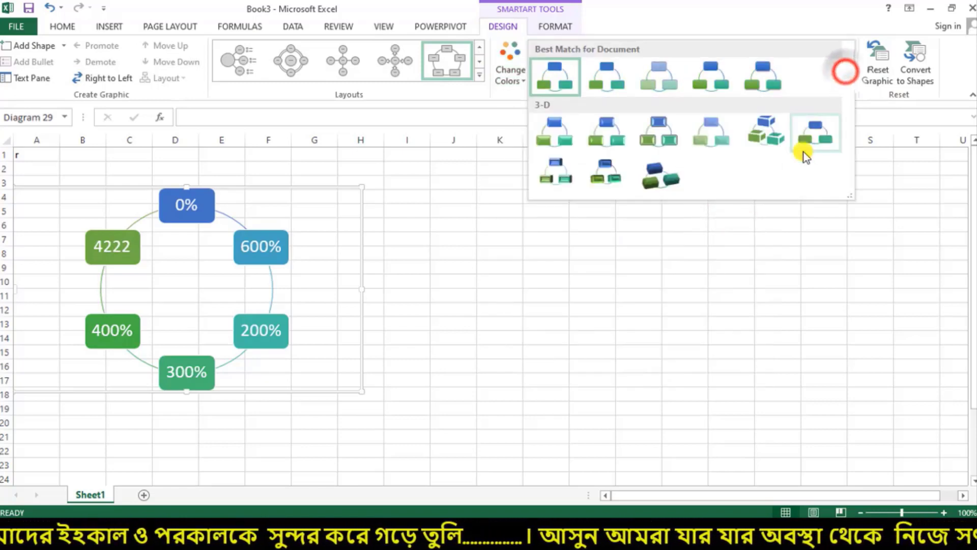
click(756, 134)
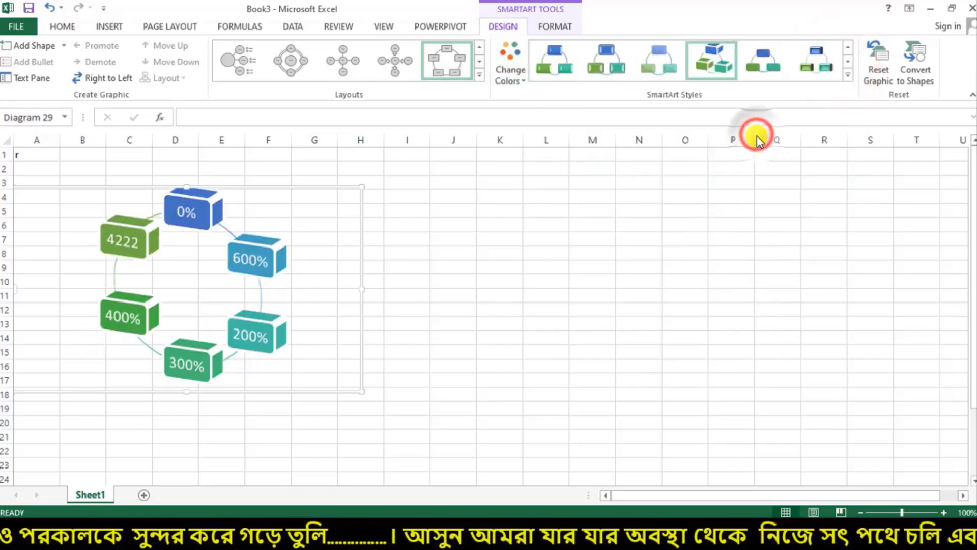
click(881, 71)
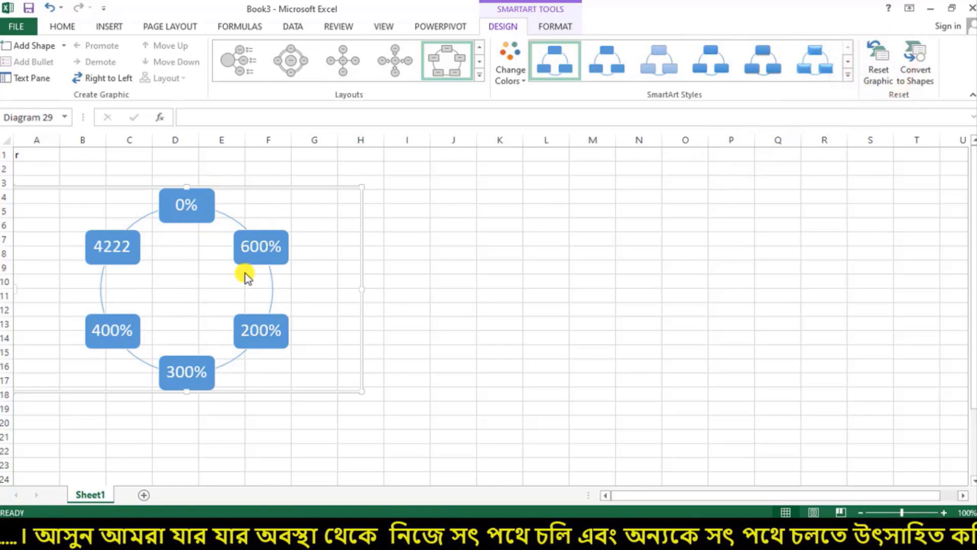
Step: Convert the diagram to shapes in the blue-to-green Colorful scheme, and move the resulting group over columns D to I
click(505, 67)
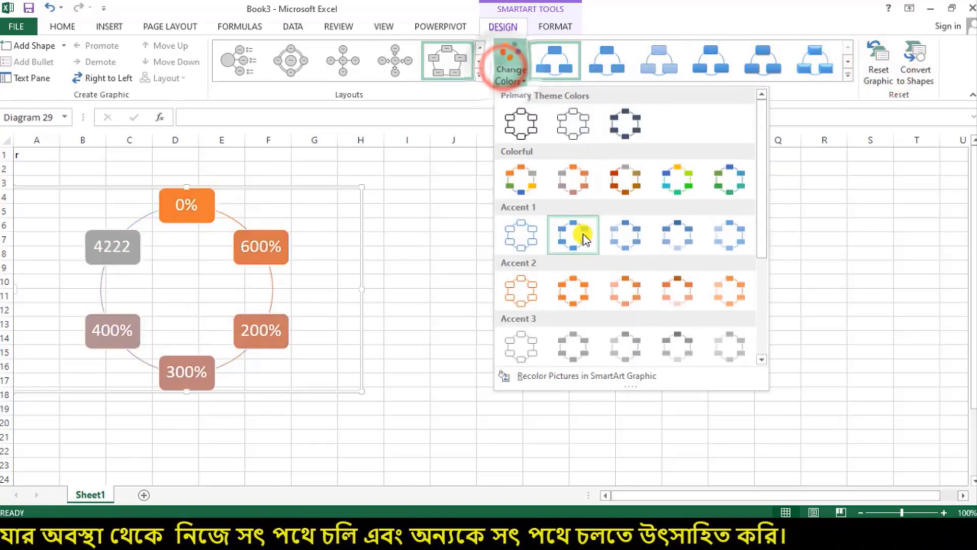
click(733, 189)
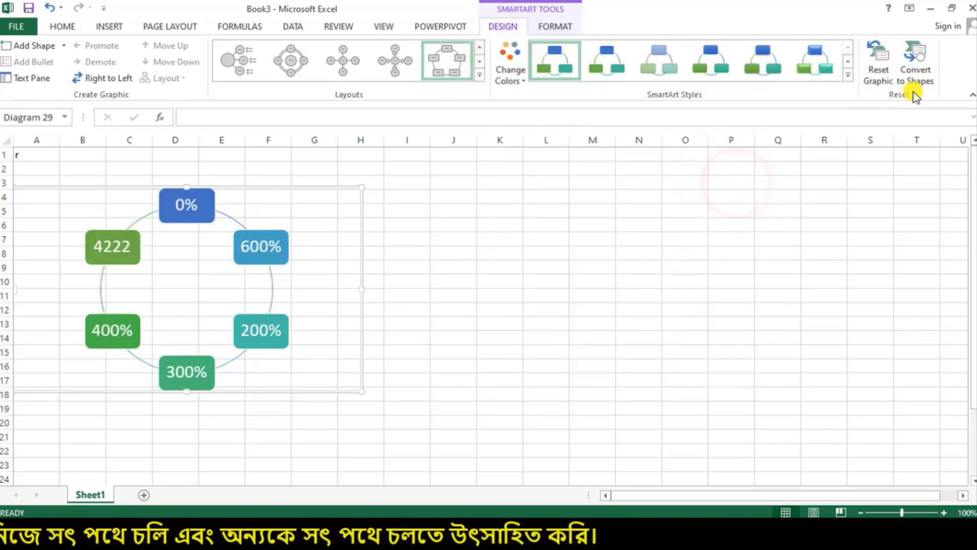
click(919, 76)
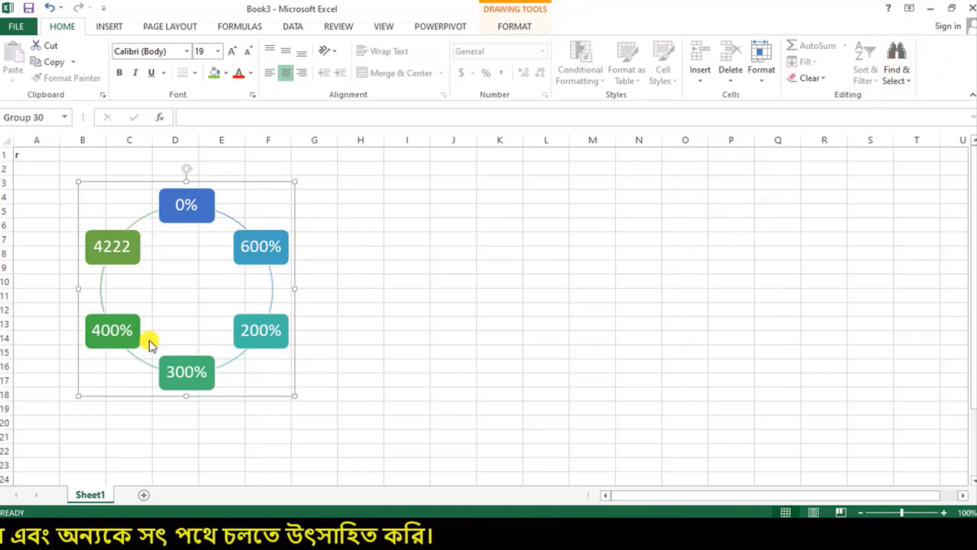
drag(235, 184, 338, 200)
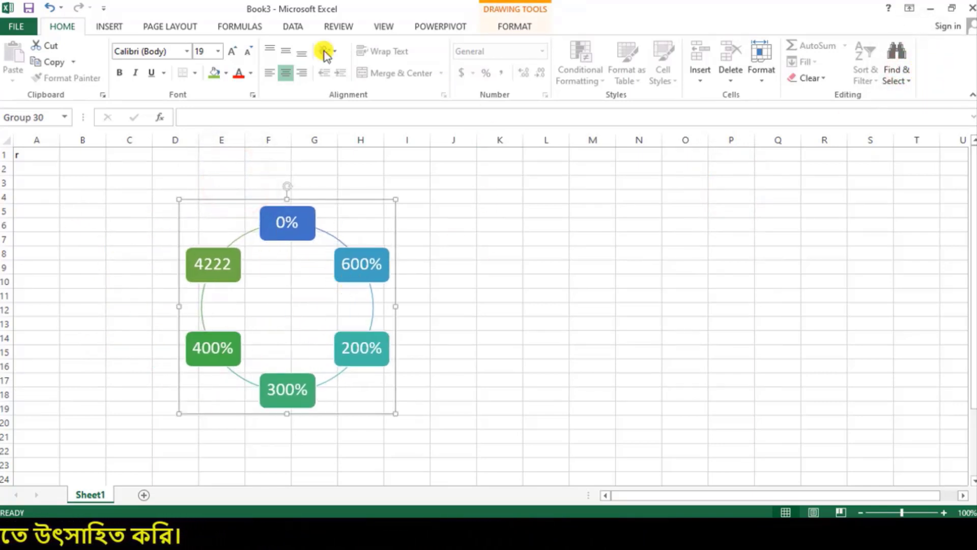
Step: Insert a screen clipping of the desktop's This PC icon into the worksheet
click(126, 31)
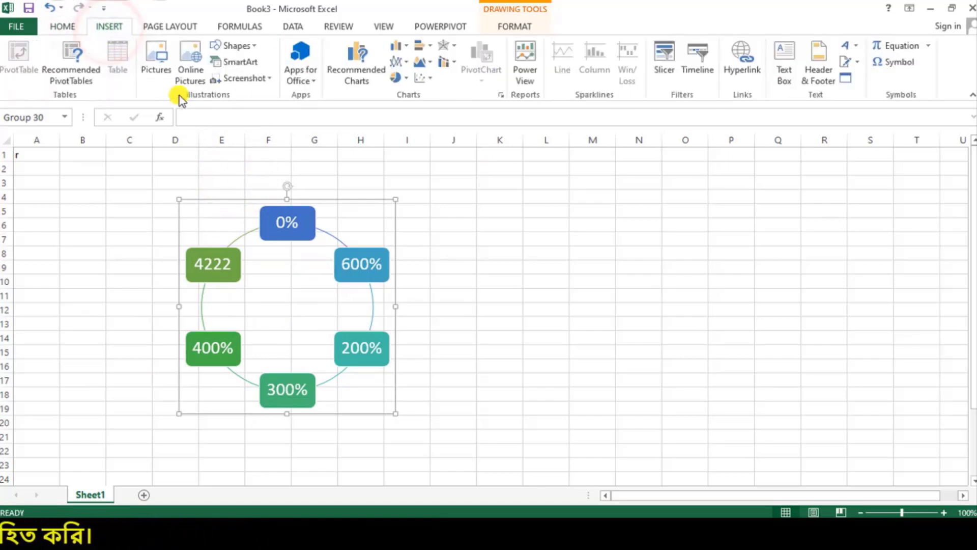
click(930, 8)
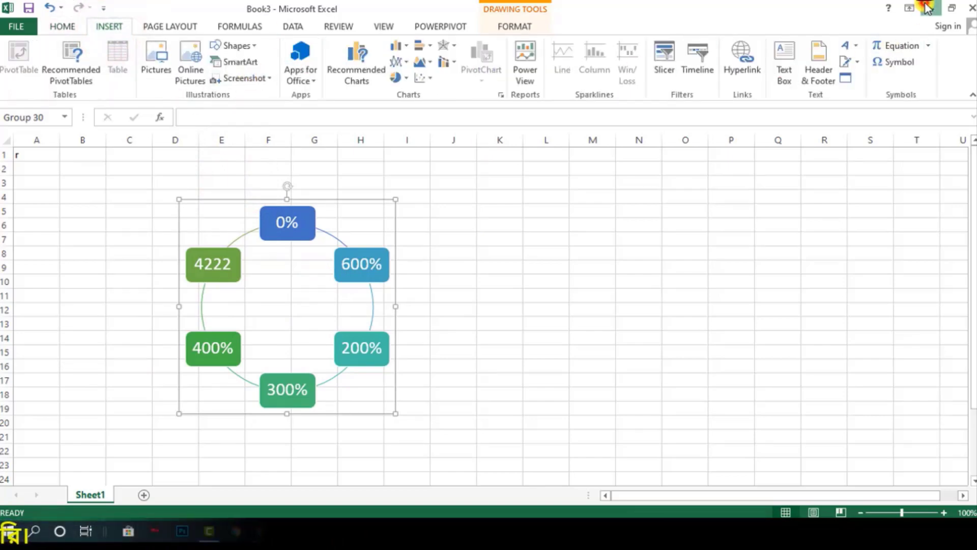
click(965, 7)
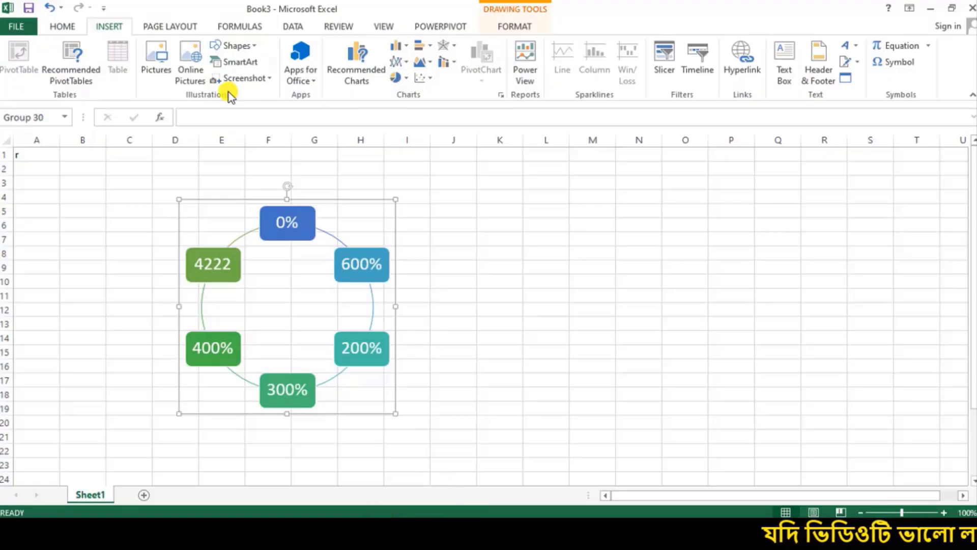
click(243, 82)
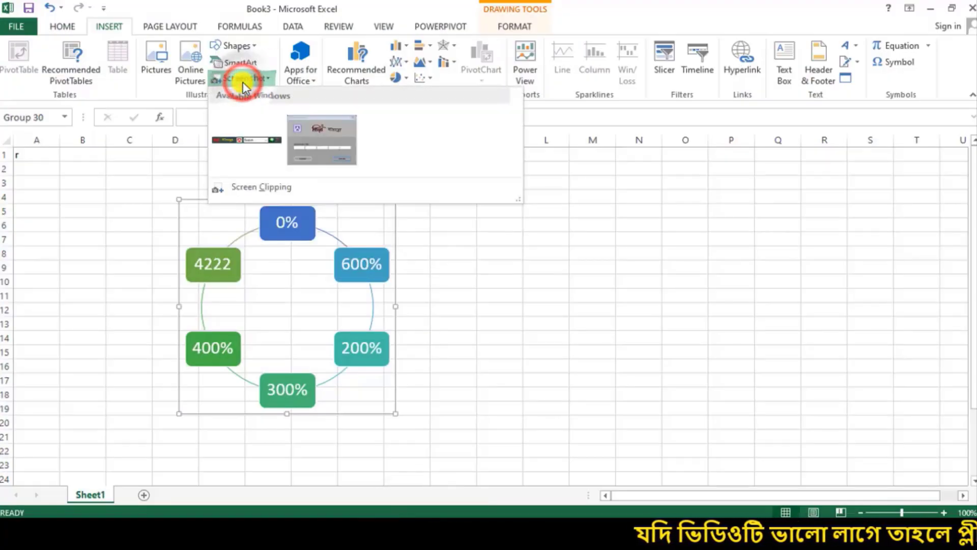
click(258, 187)
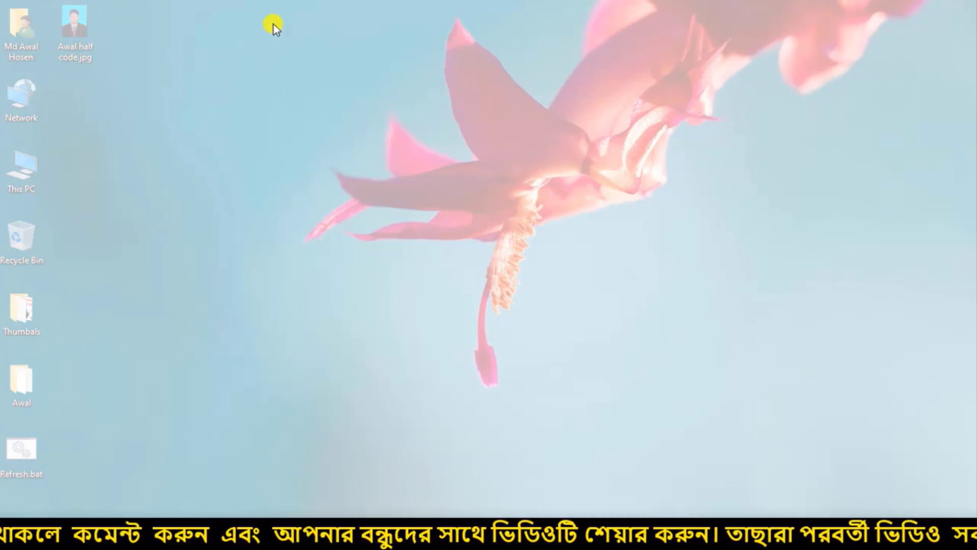
drag(40, 174, 70, 217)
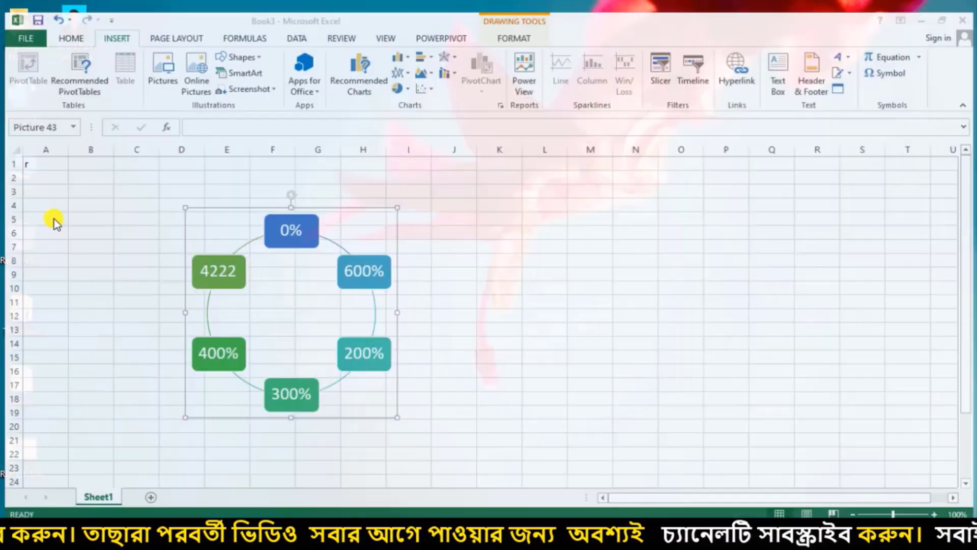
Step: Move the This PC clipping beside the cycle diagram, over columns M to N around rows 6 to 11
drag(762, 237, 556, 225)
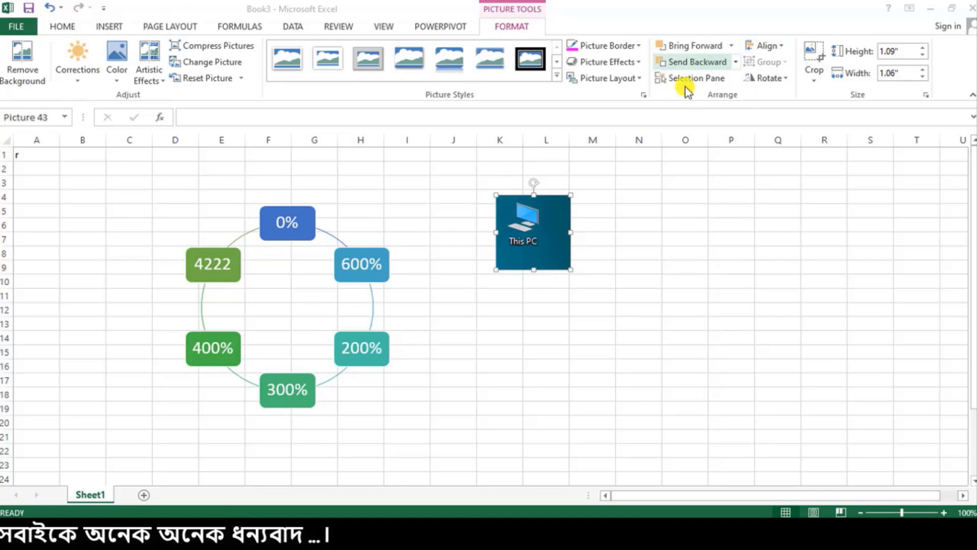
drag(546, 241, 628, 246)
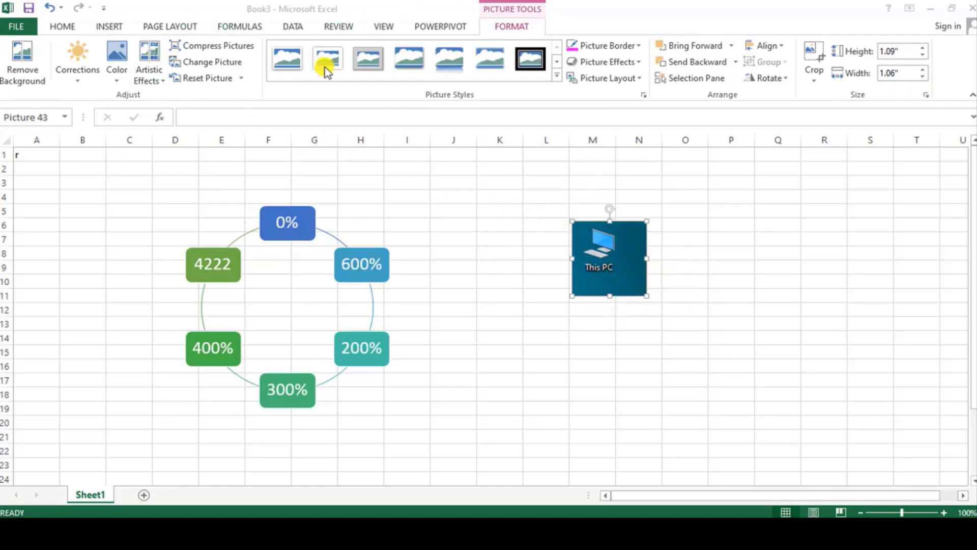
click(108, 28)
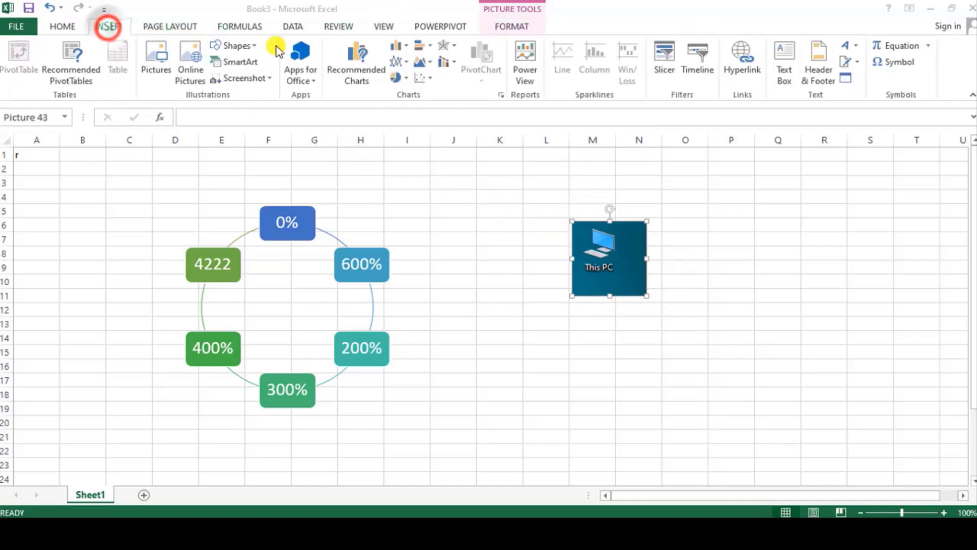